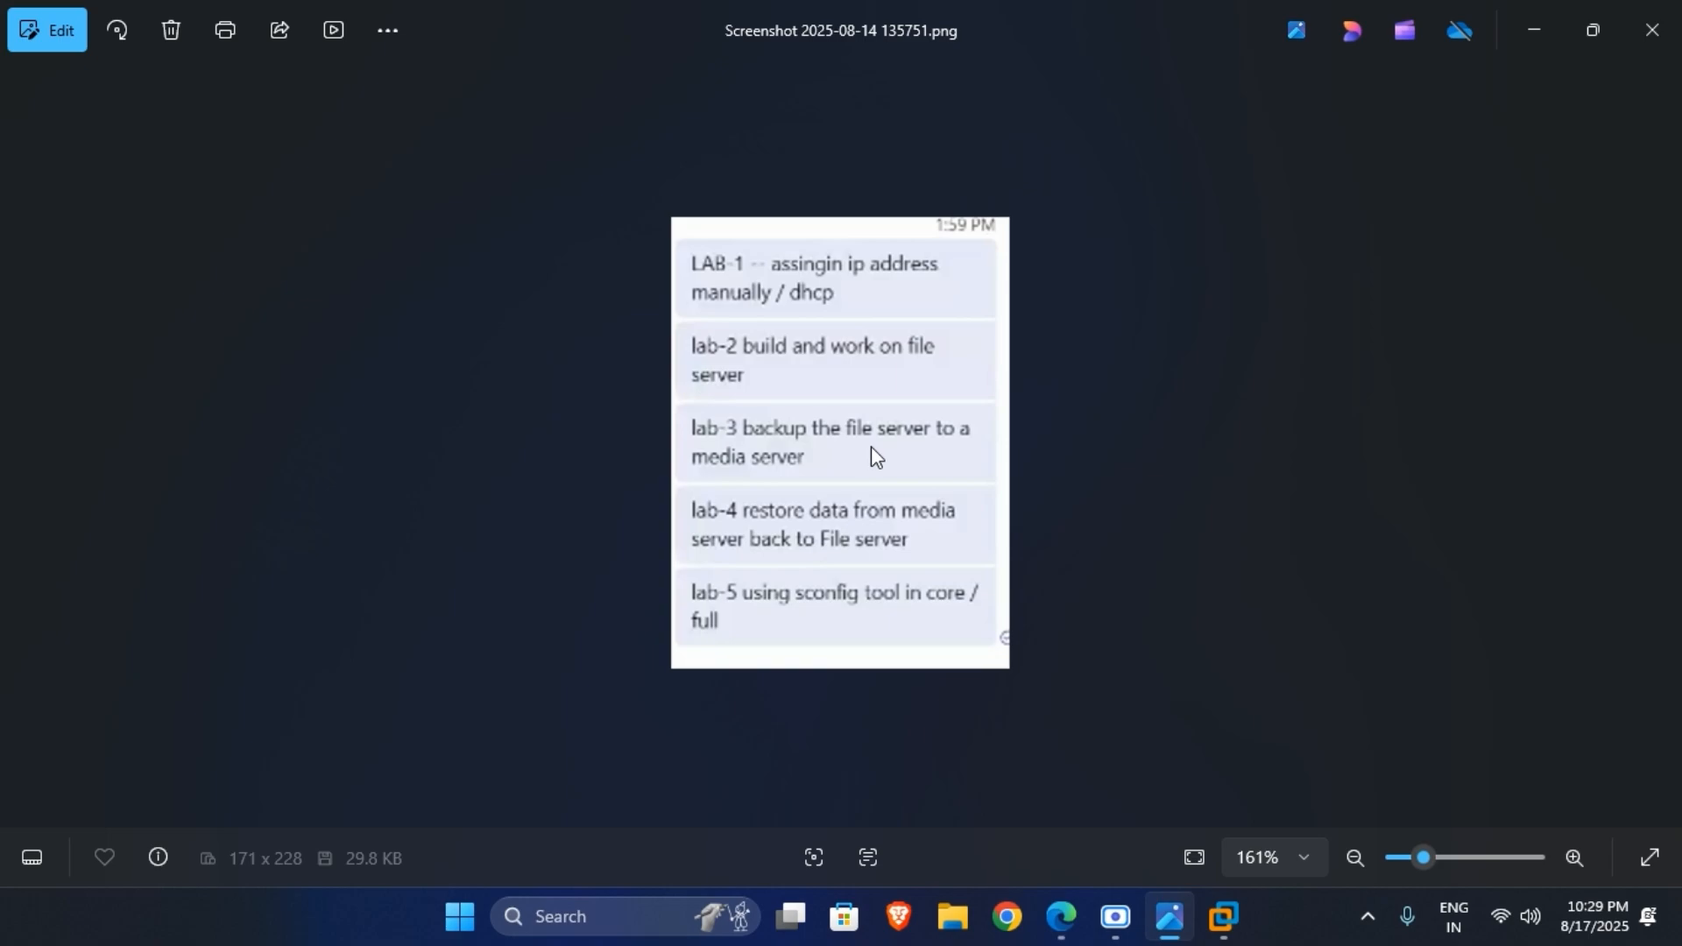
Switch to VMware Workstation and power on both the new server and backup virtual machines.
{"action": "left_click", "coordinate": [1235, 936]}
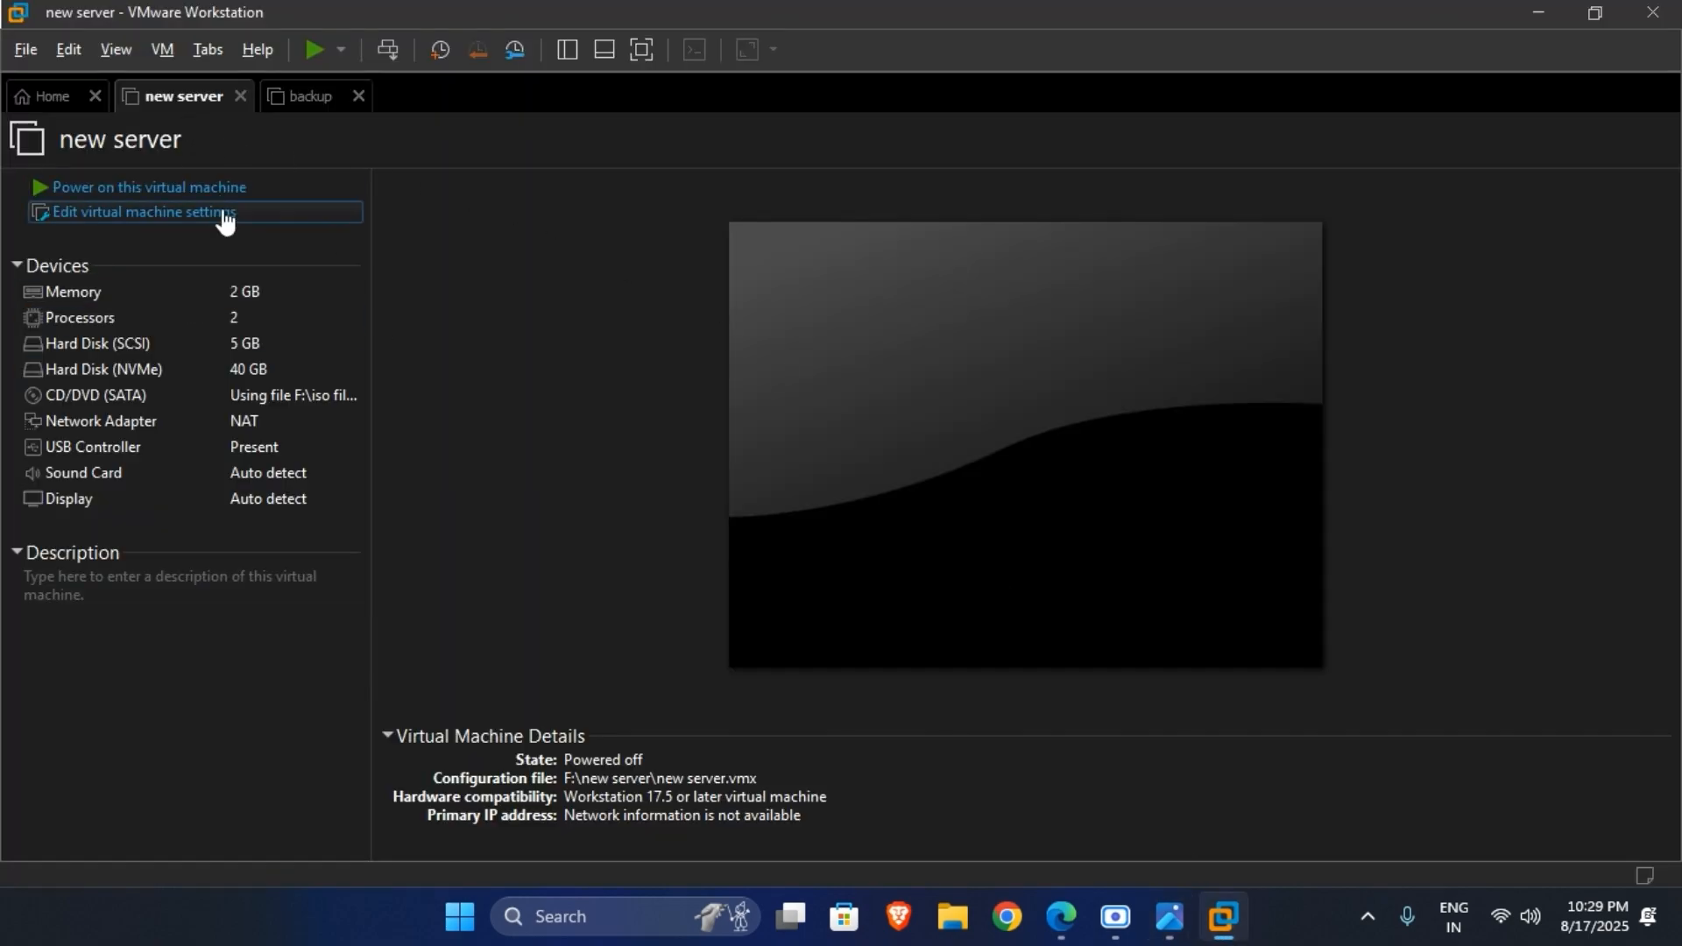
{"action": "left_click", "coordinate": [306, 98]}
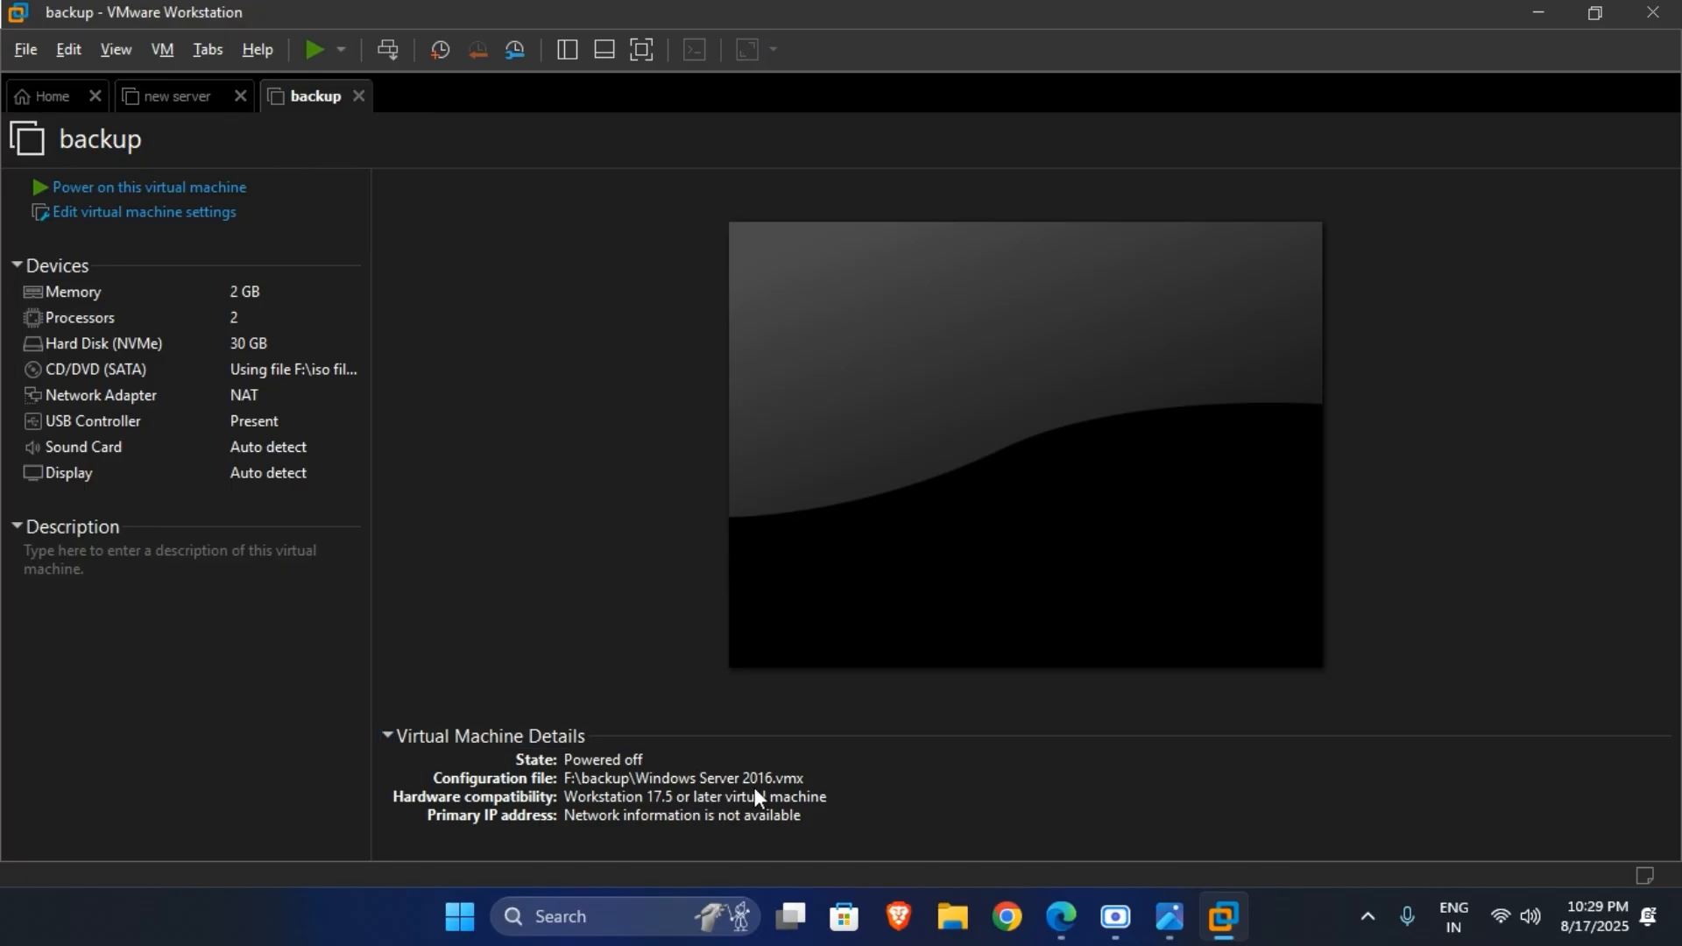
{"action": "left_click", "coordinate": [181, 96]}
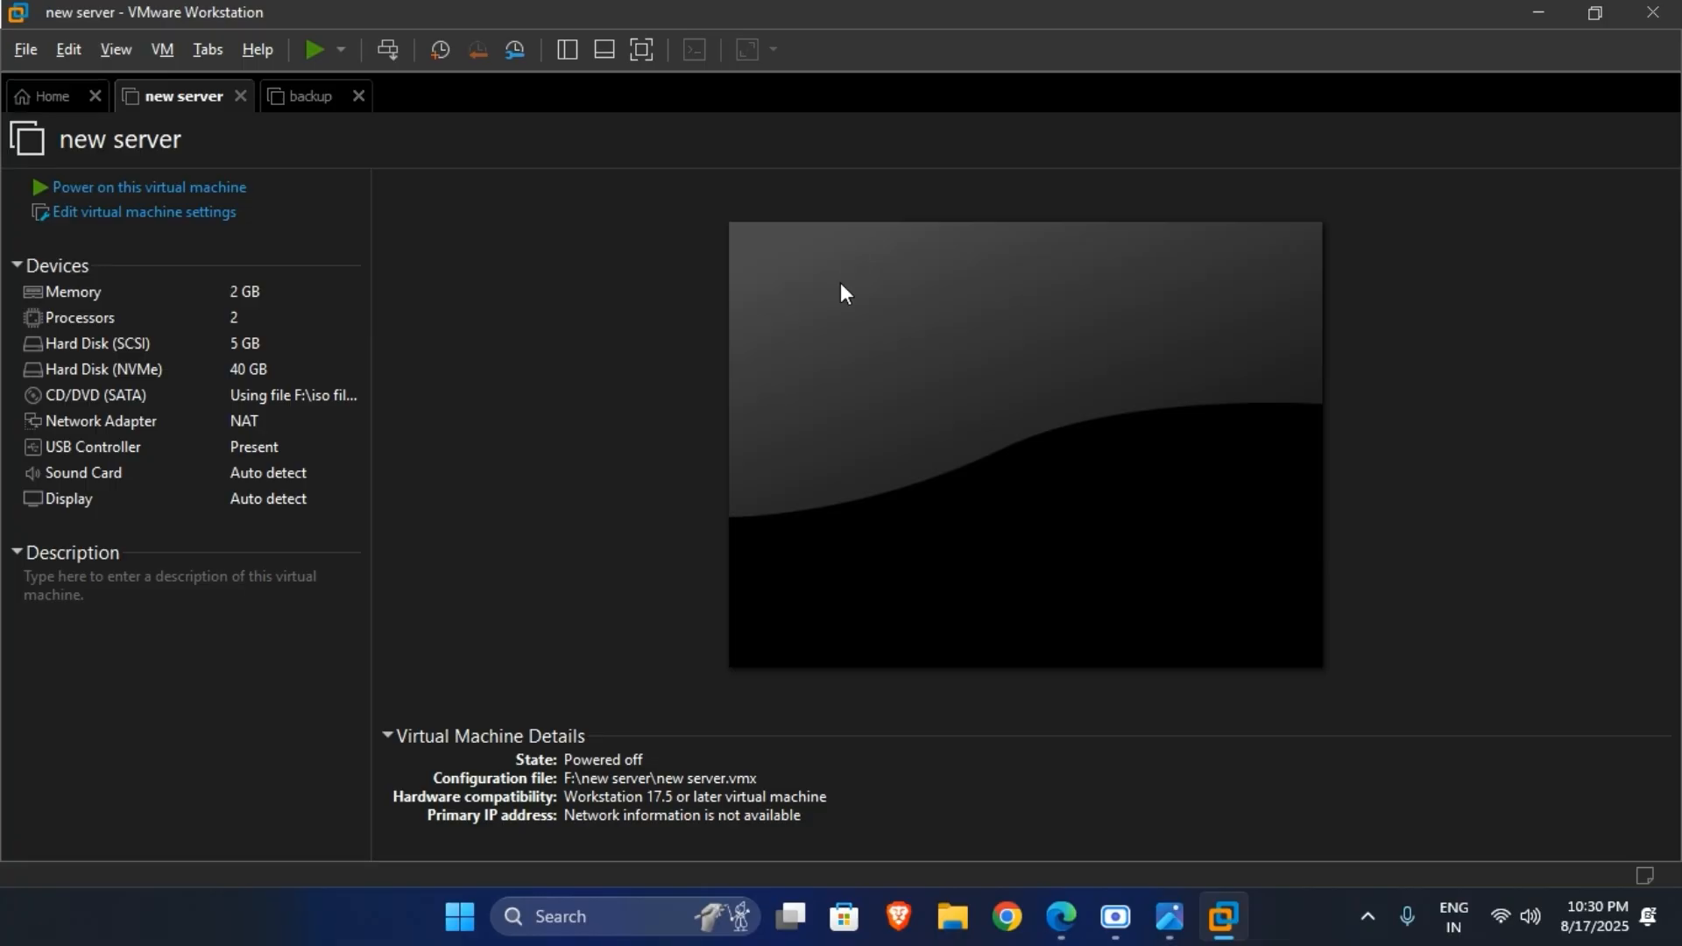
{"action": "left_click", "coordinate": [141, 187]}
{"action": "left_click", "coordinate": [296, 98]}
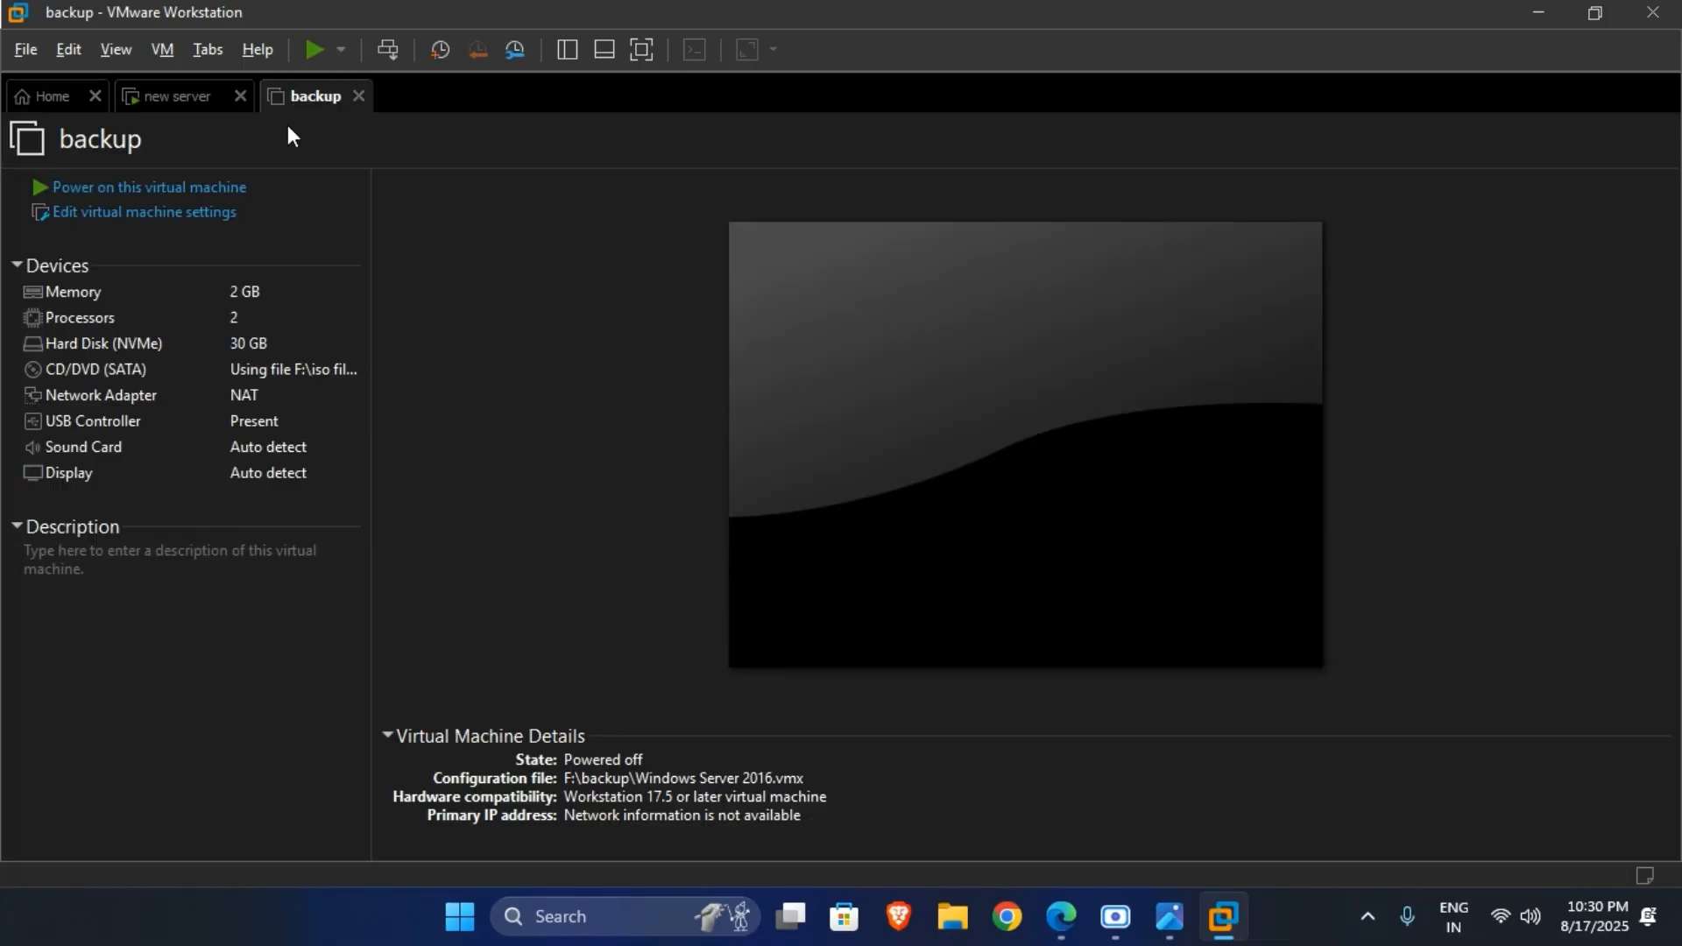
{"action": "left_click", "coordinate": [209, 188]}
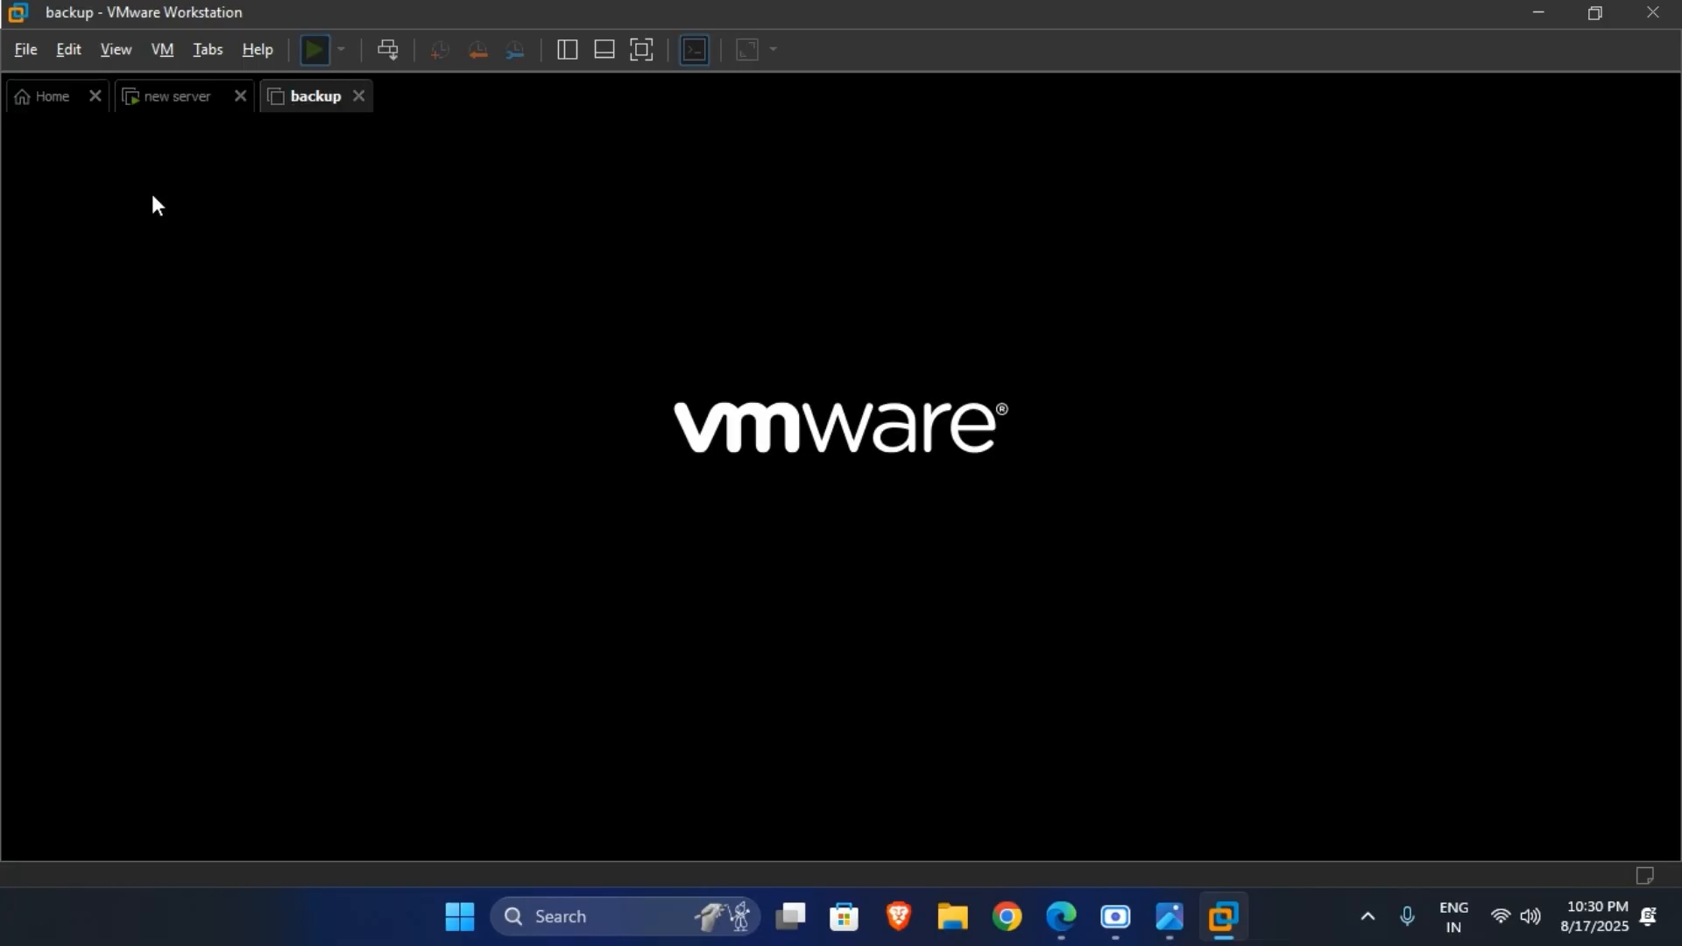
Display the new server virtual machine in full screen mode.
{"action": "left_click", "coordinate": [174, 103]}
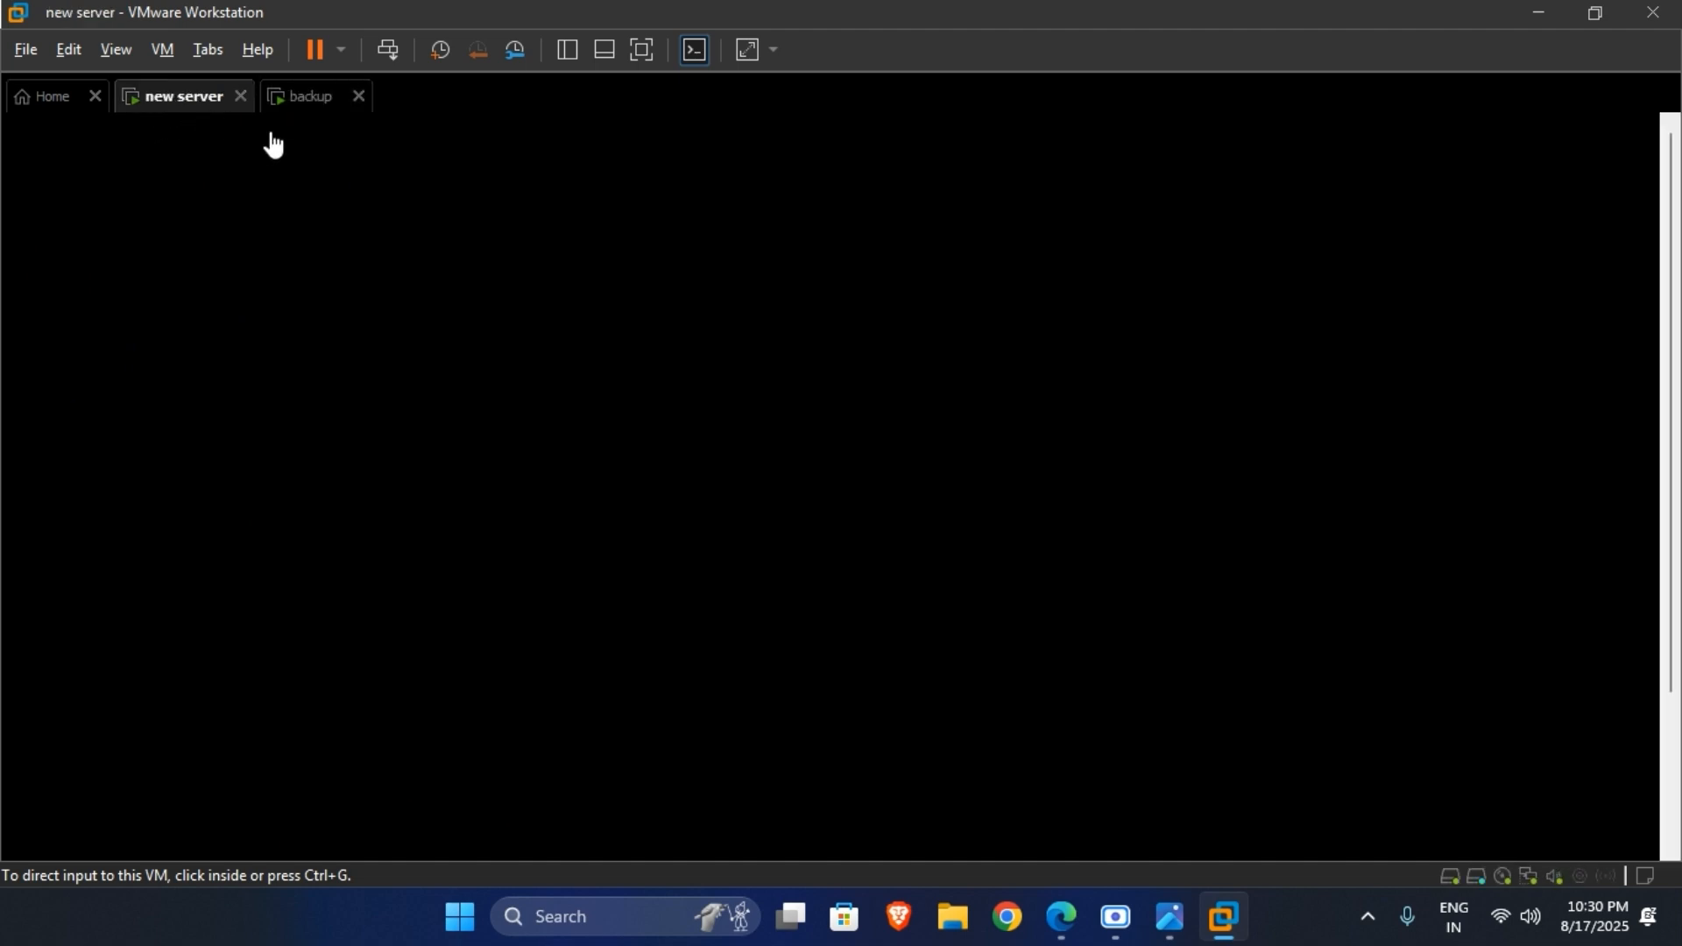
{"action": "left_click", "coordinate": [648, 53]}
{"action": "key", "text": "ctrl+alt"}
{"action": "left_click", "coordinate": [897, 530]}
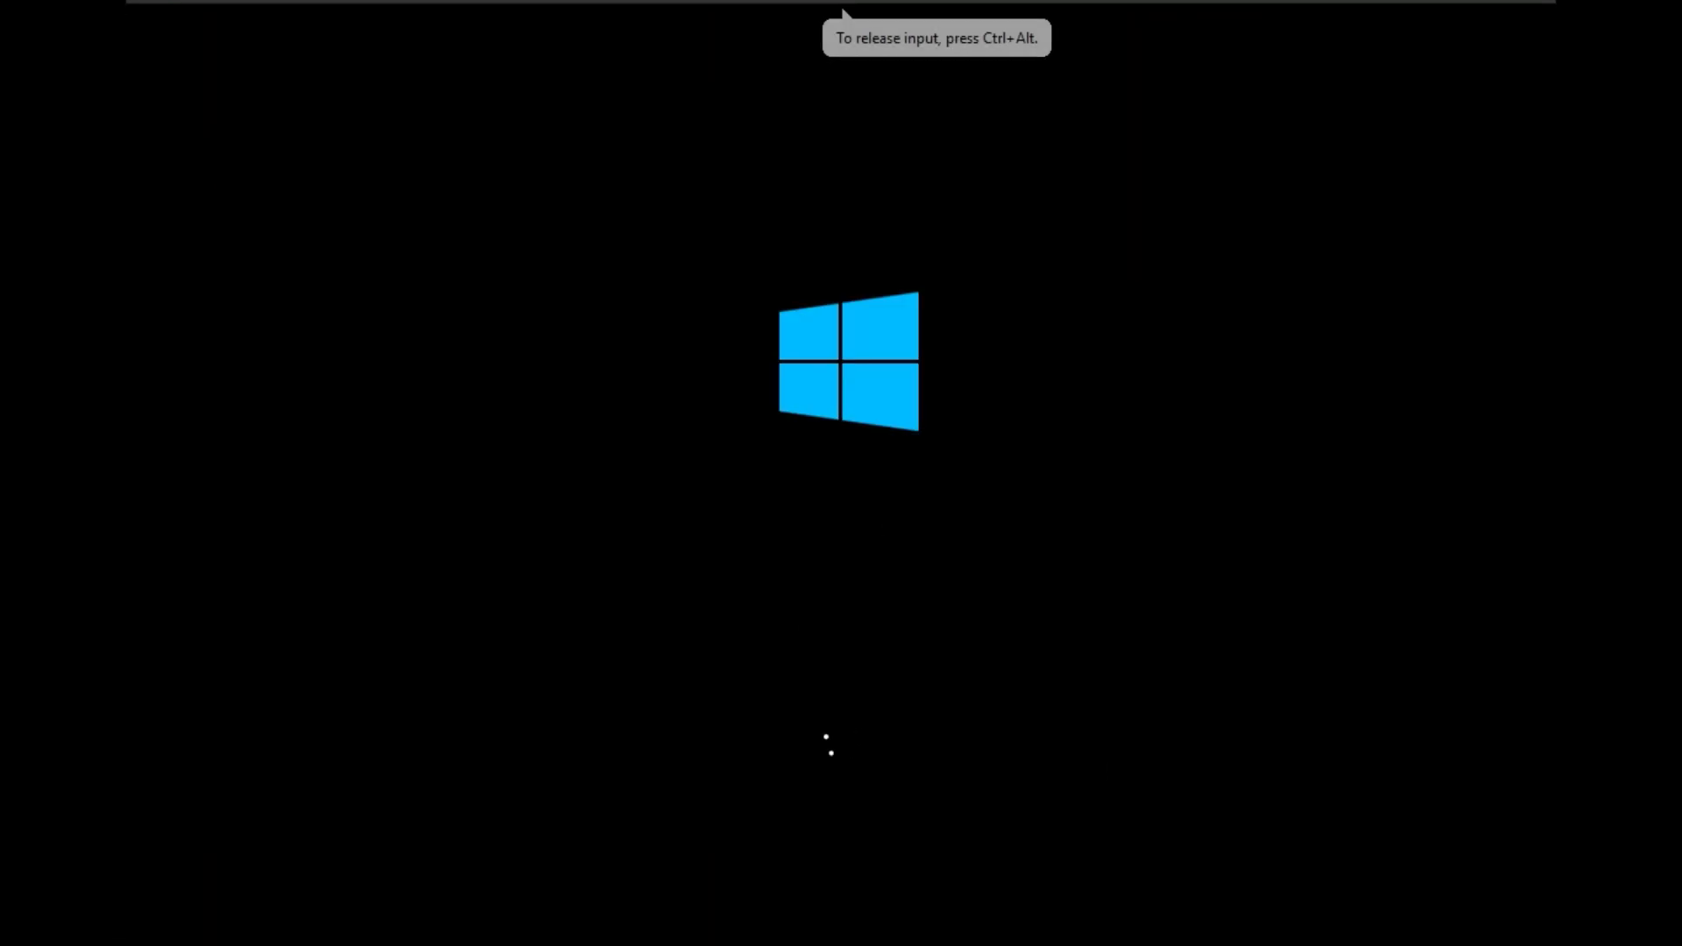
{"action": "key", "text": "ctrl+alt"}
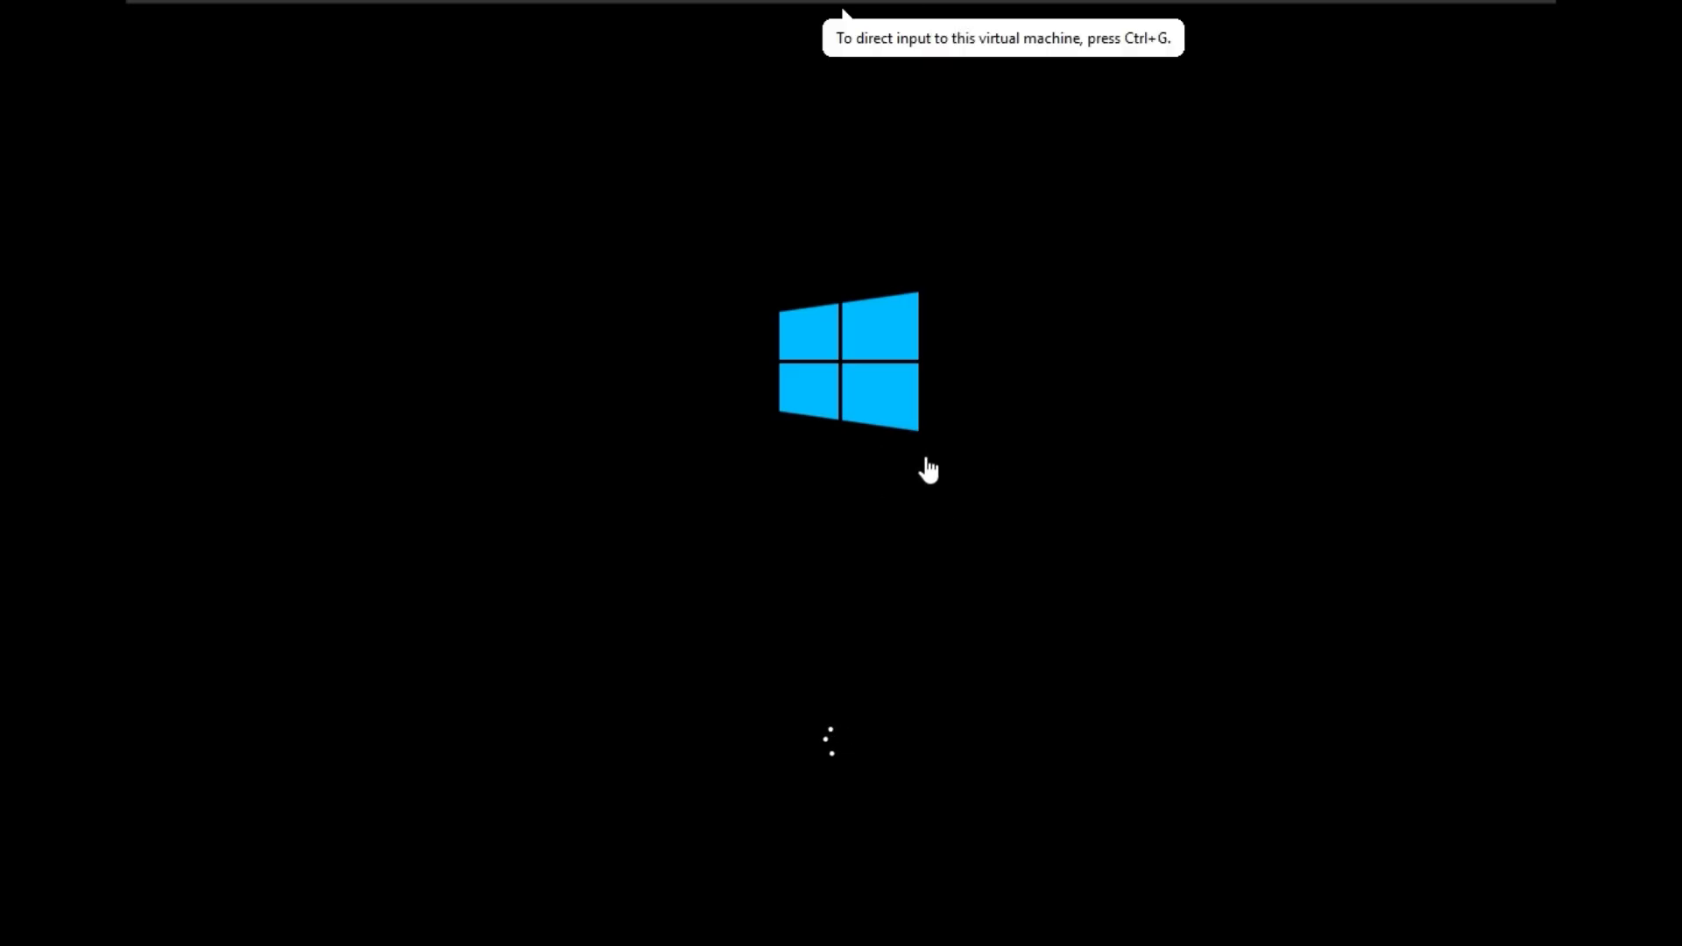
Check the backup machine's boot progress and bring up the sign-in screen on the new server machine.
{"action": "mouse_move", "coordinate": [175, 19]}
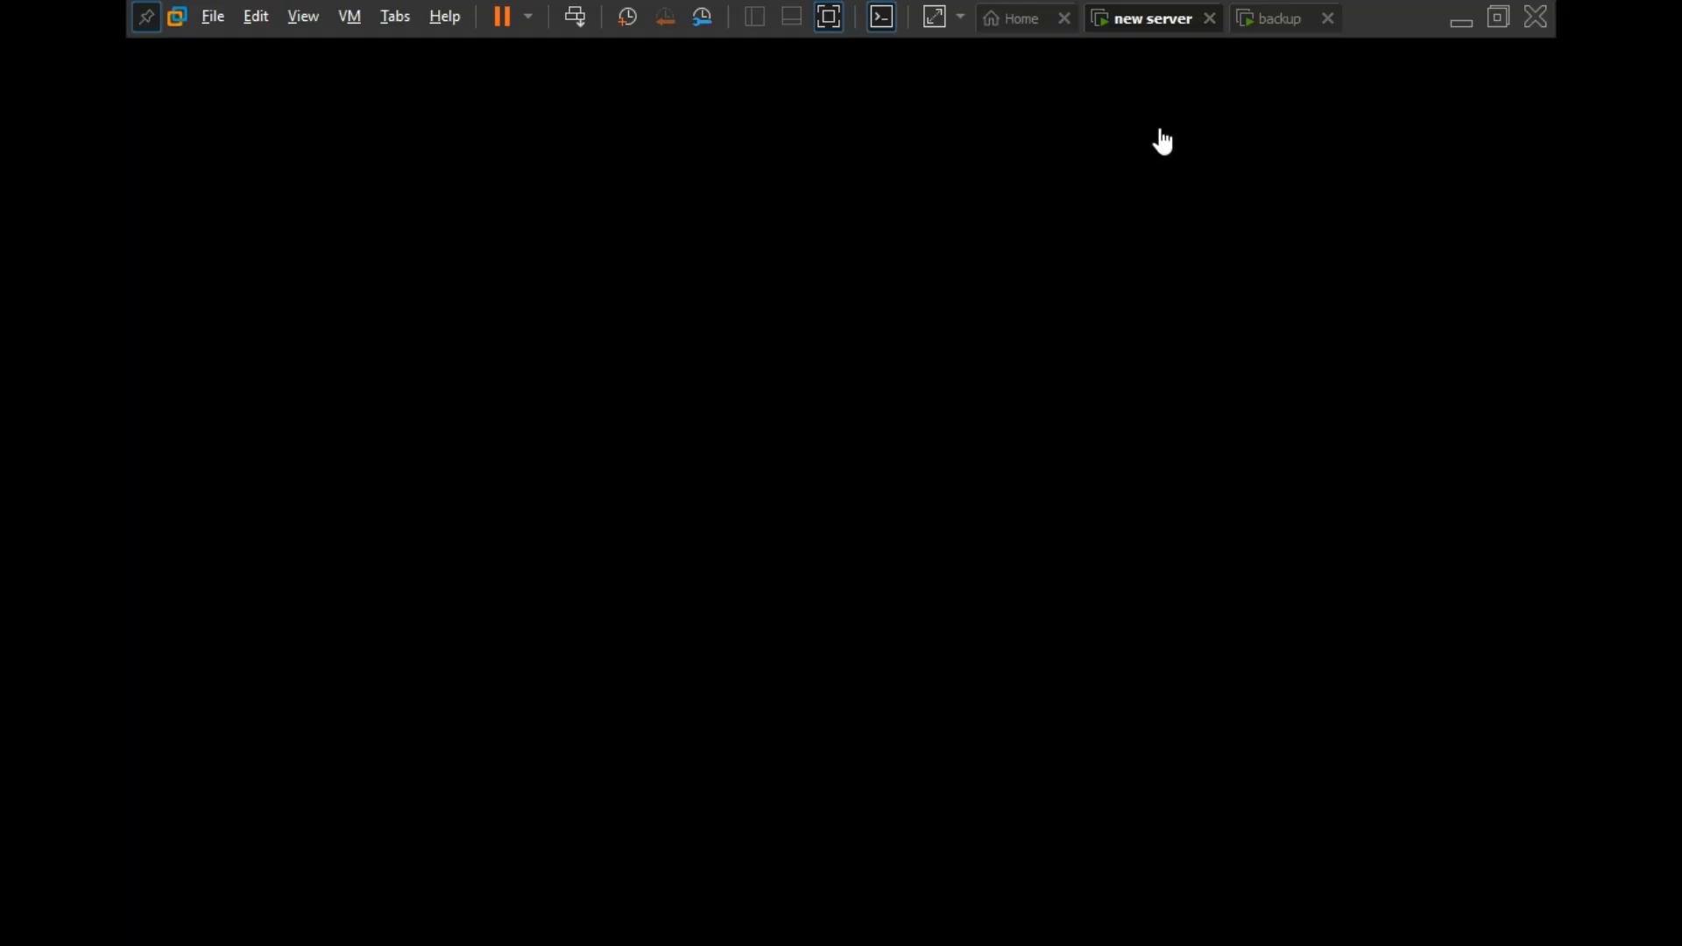
{"action": "left_click", "coordinate": [1260, 26]}
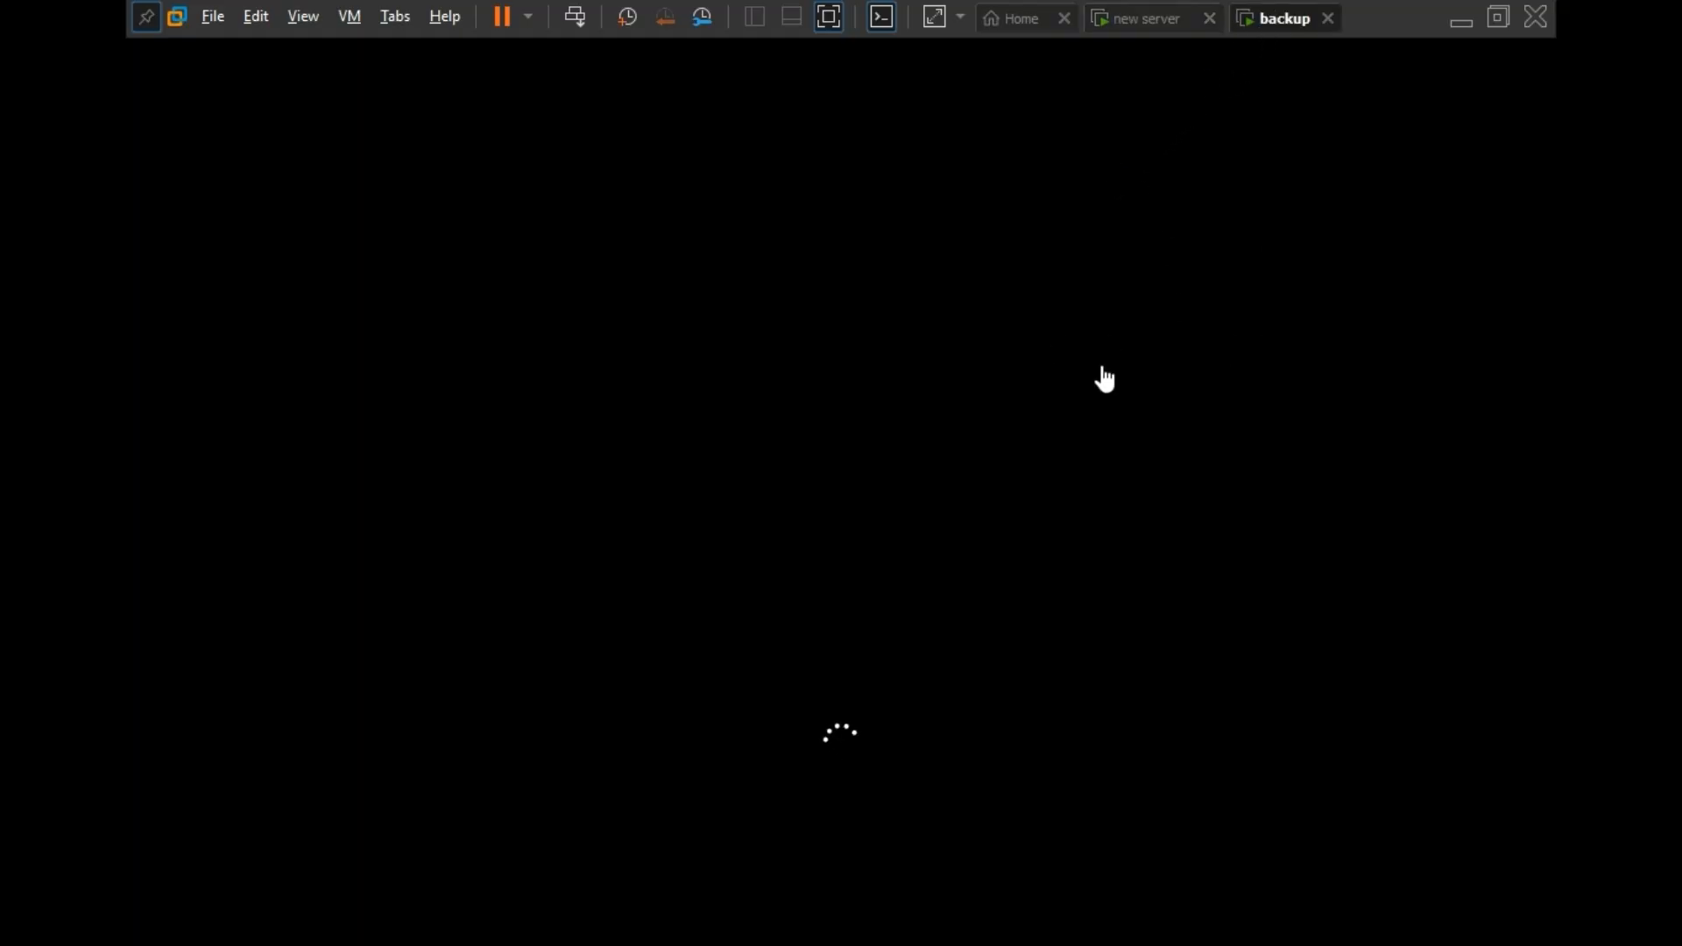
{"action": "left_click", "coordinate": [1120, 25]}
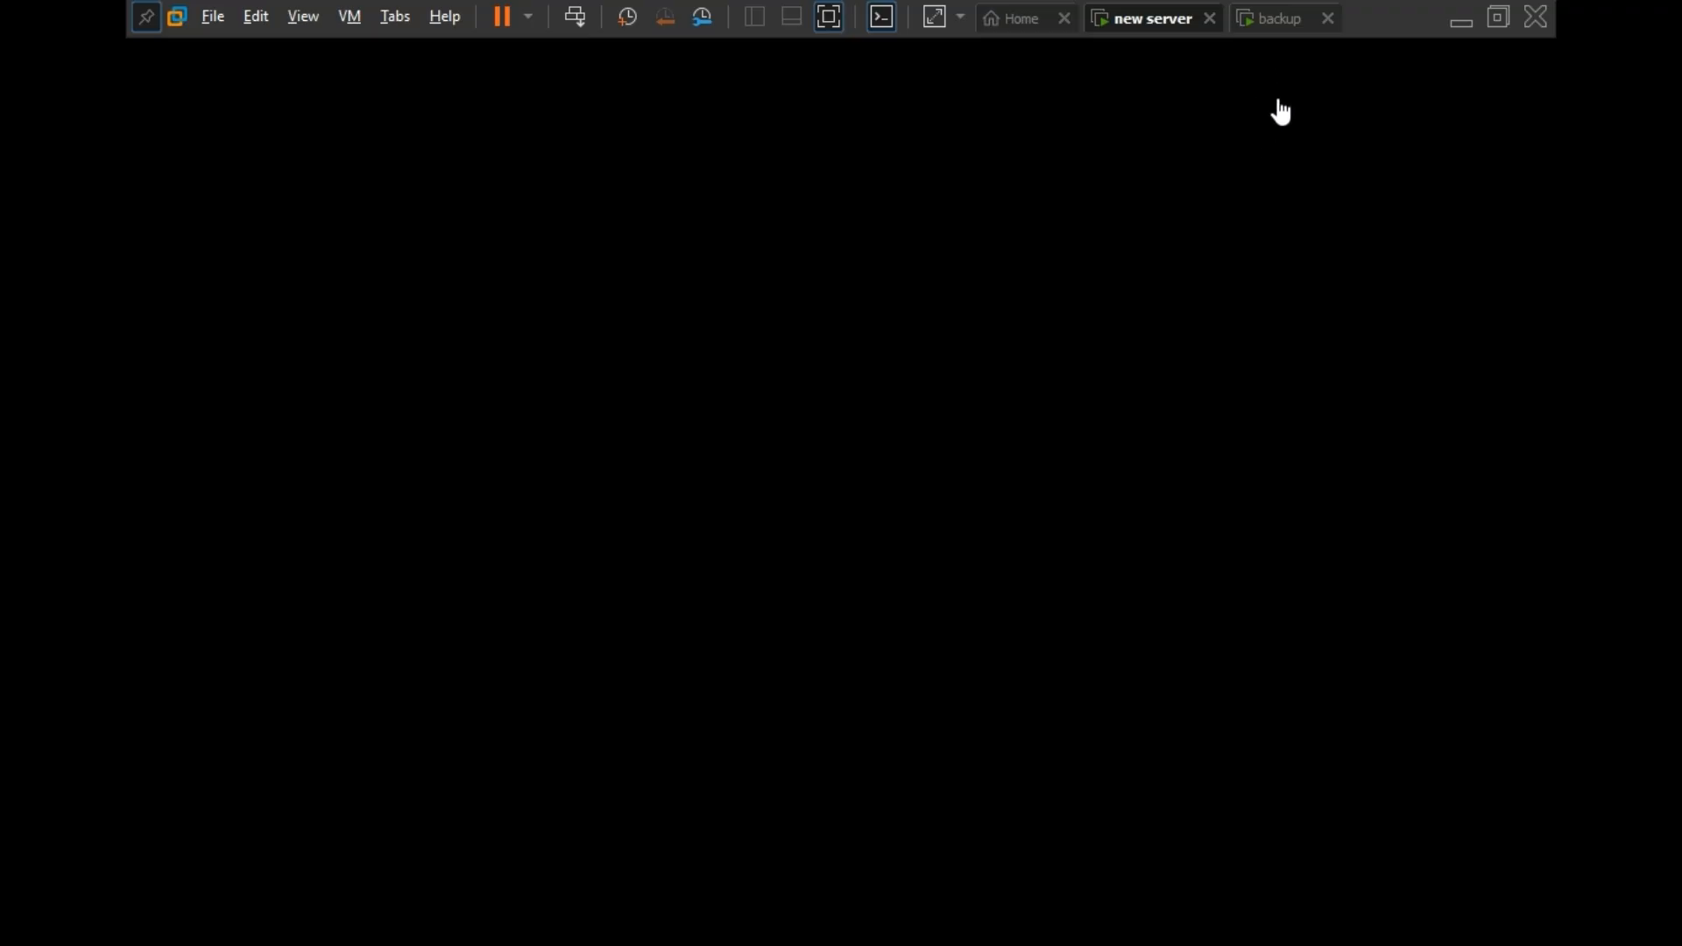
{"action": "left_click", "coordinate": [961, 469]}
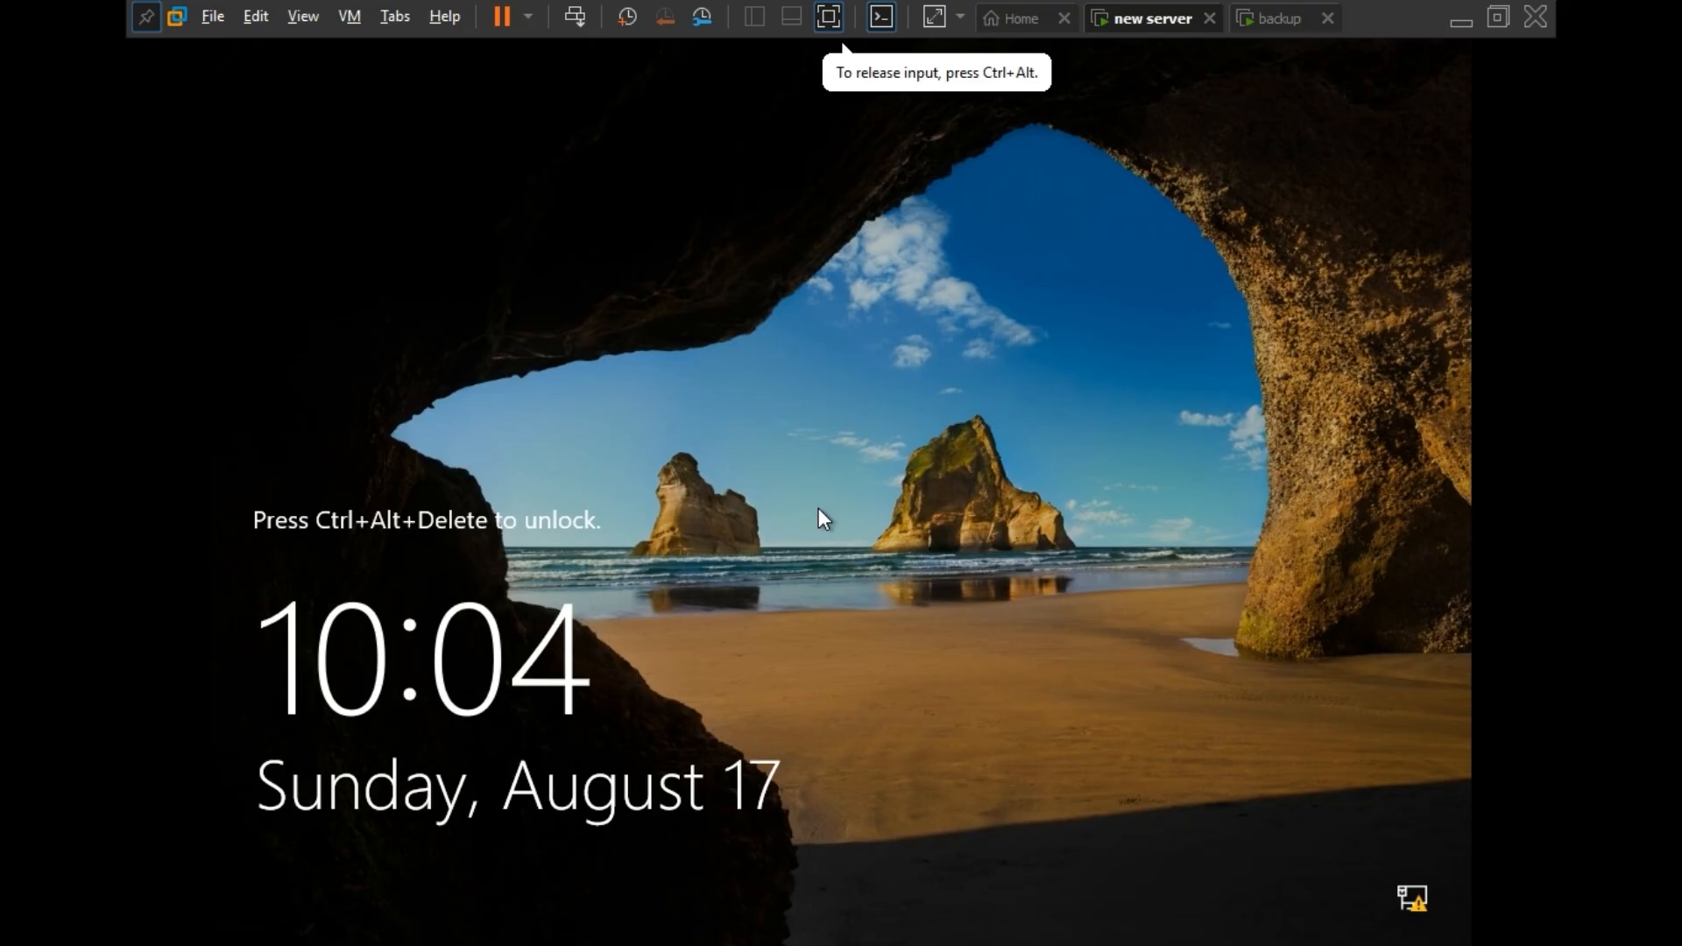
{"action": "key", "text": "ctrl+alt+Delete"}
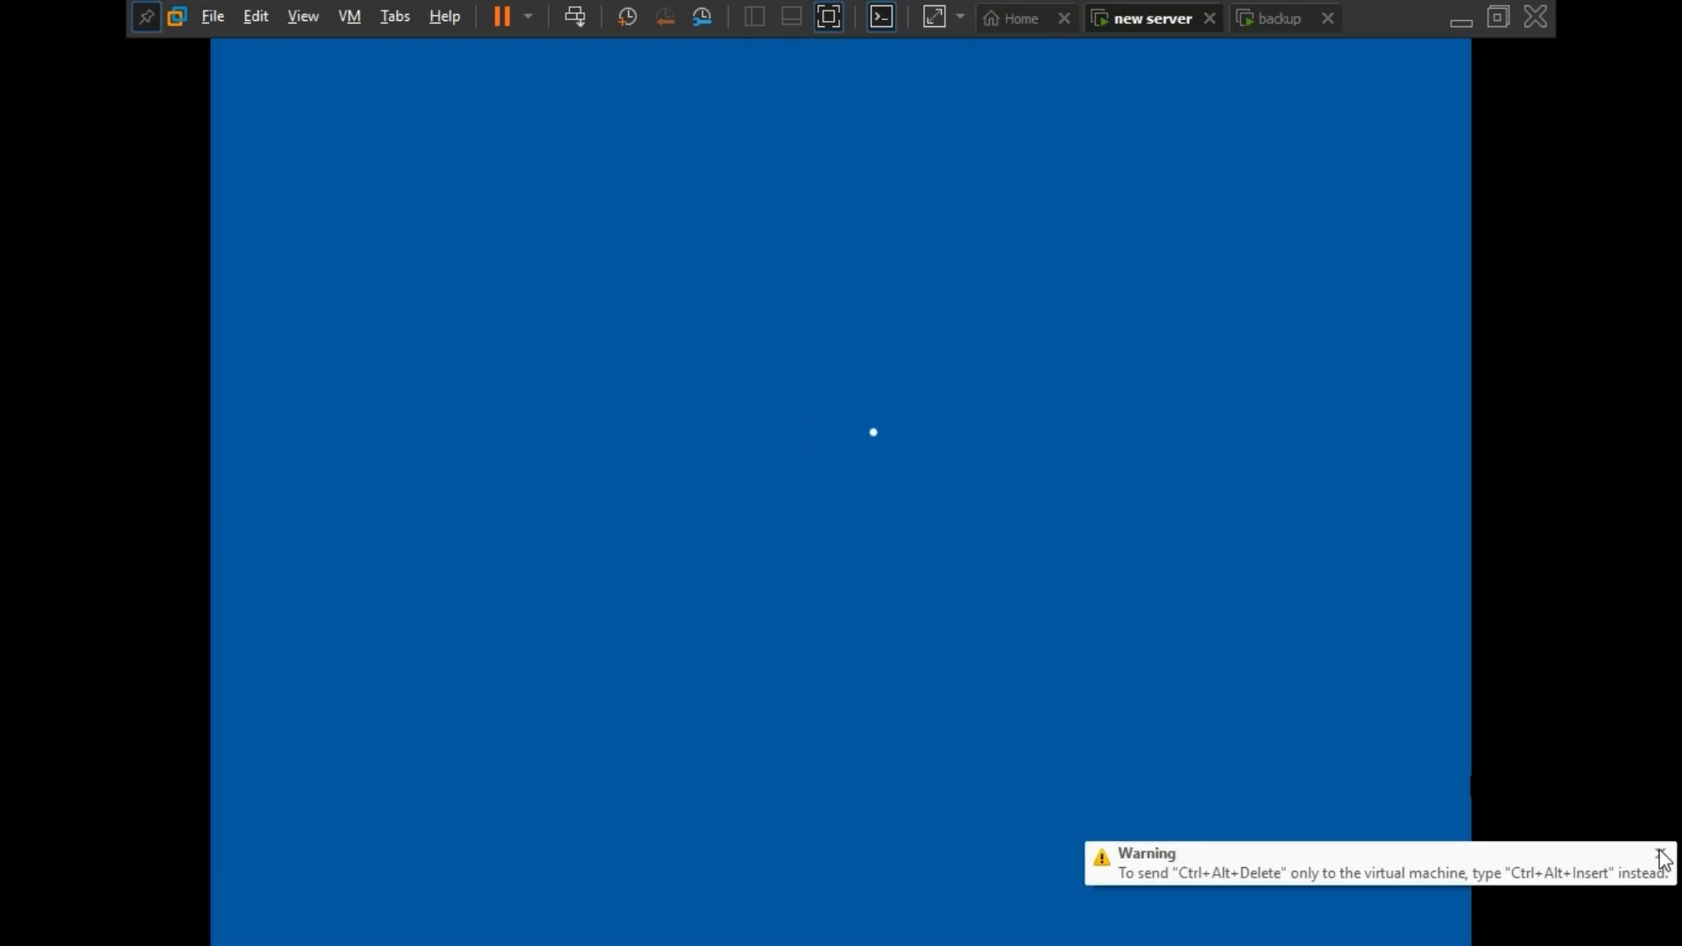
Unlock the backup virtual machine and sign in as Administrator with the account password.
{"action": "left_click", "coordinate": [1274, 18]}
{"action": "left_click", "coordinate": [1147, 32]}
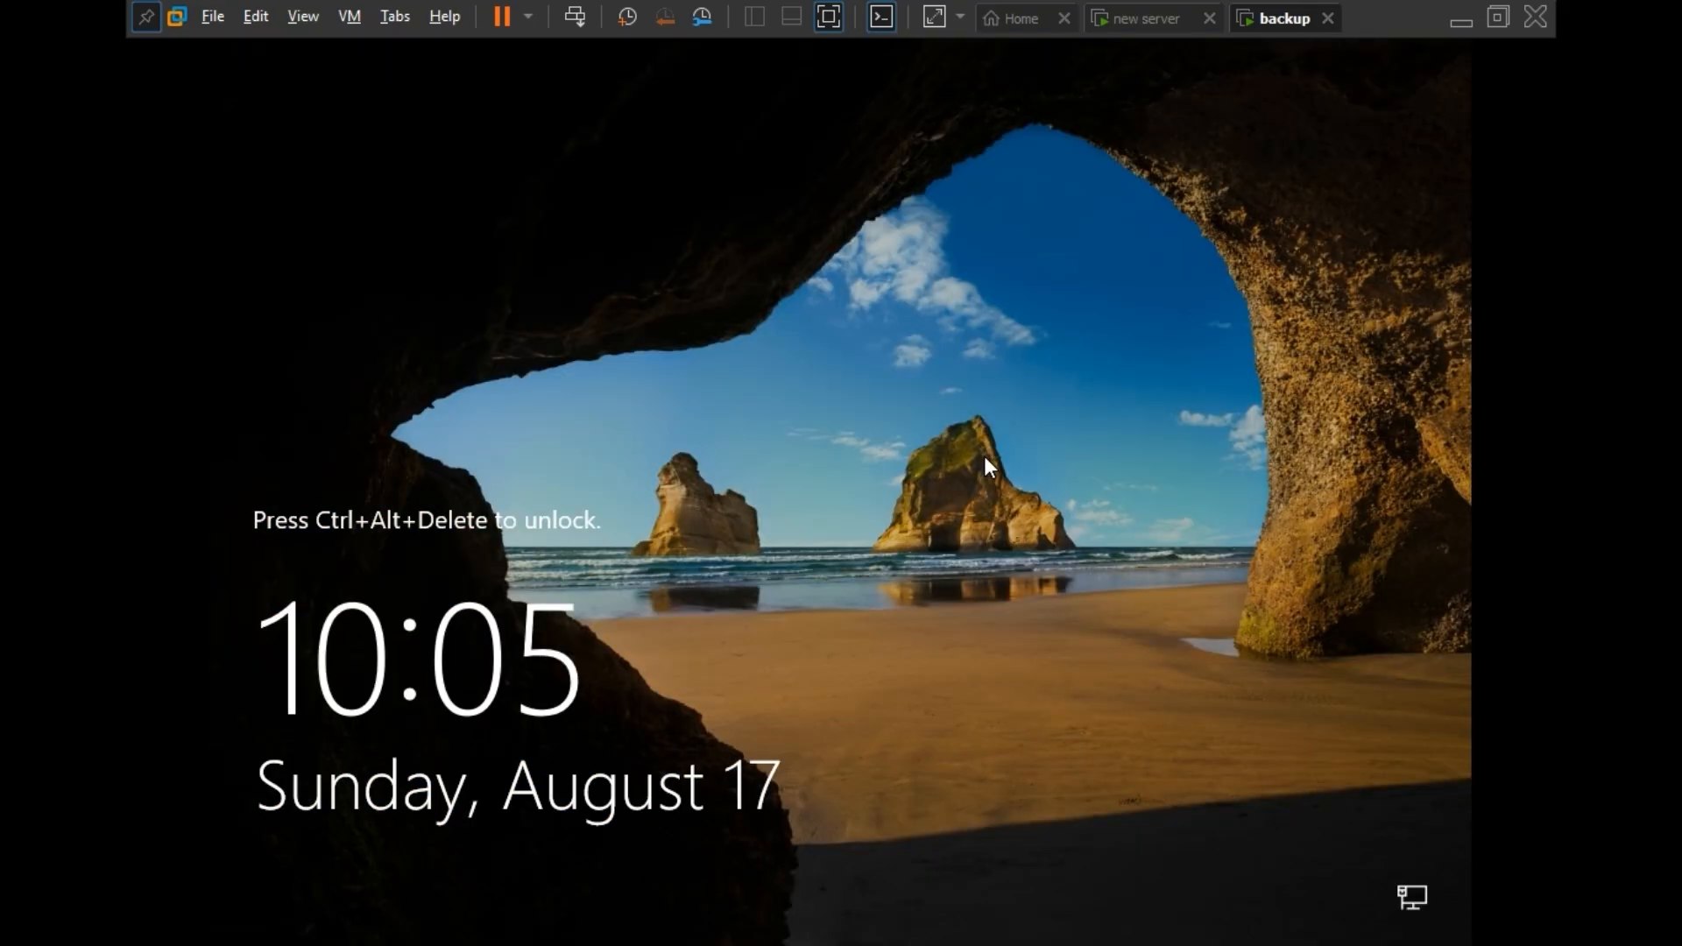
{"action": "key", "text": "ctrl+alt+Delete"}
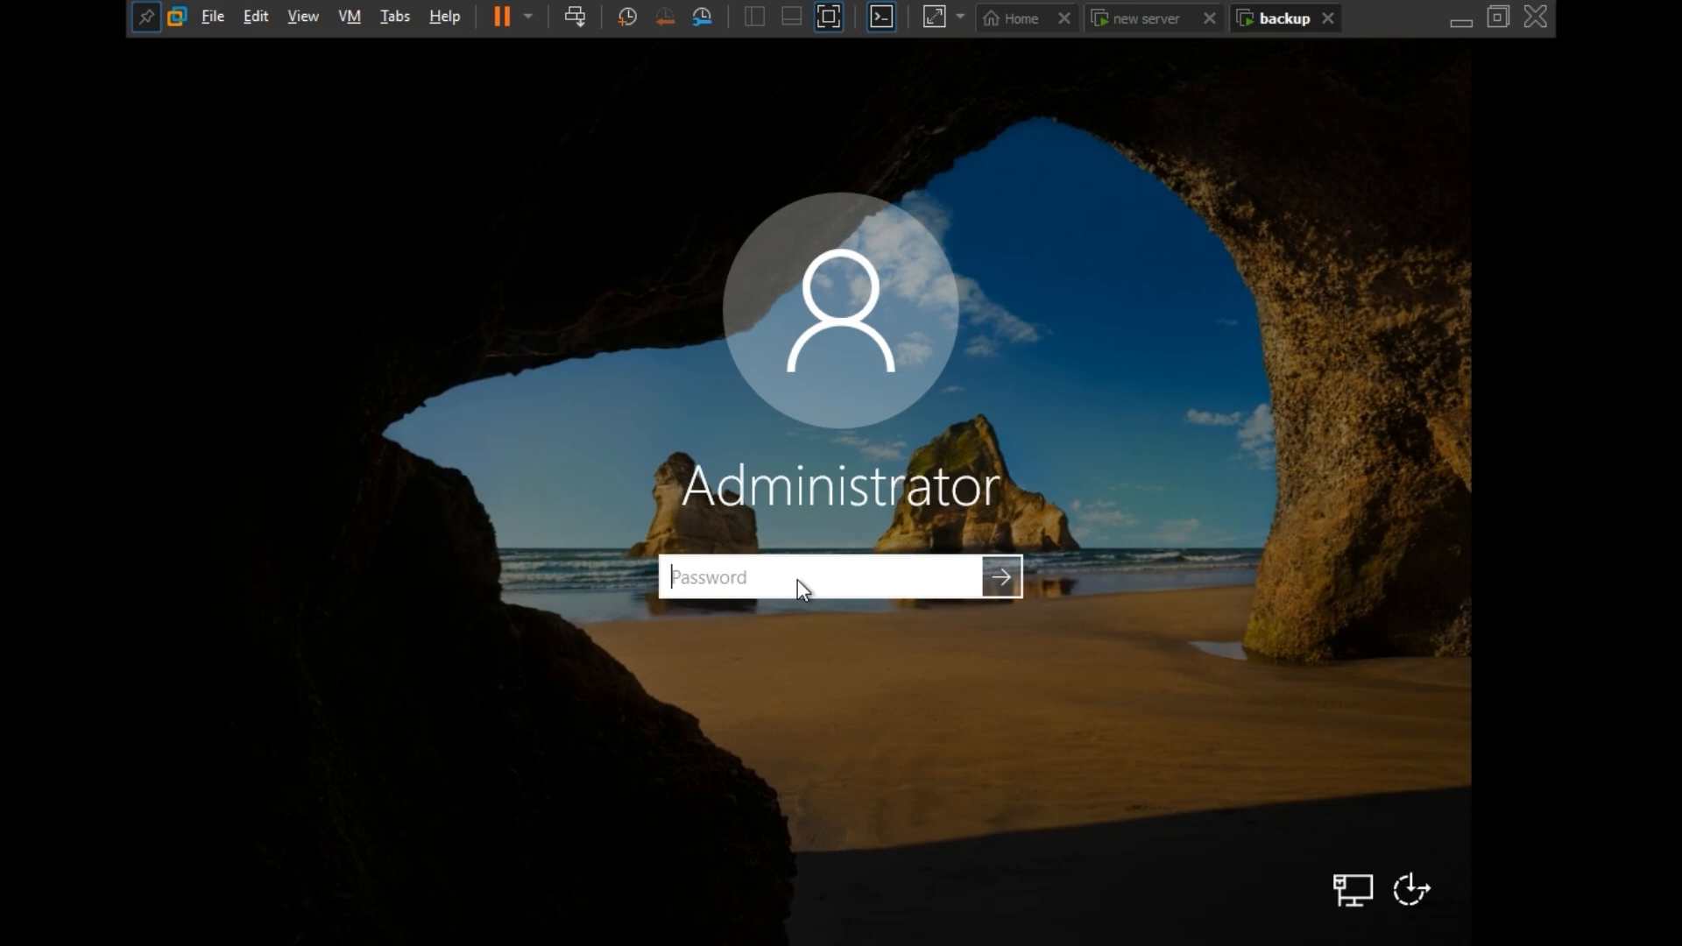
{"action": "type", "text": "•••••••"}
{"action": "left_click", "coordinate": [1007, 578]}
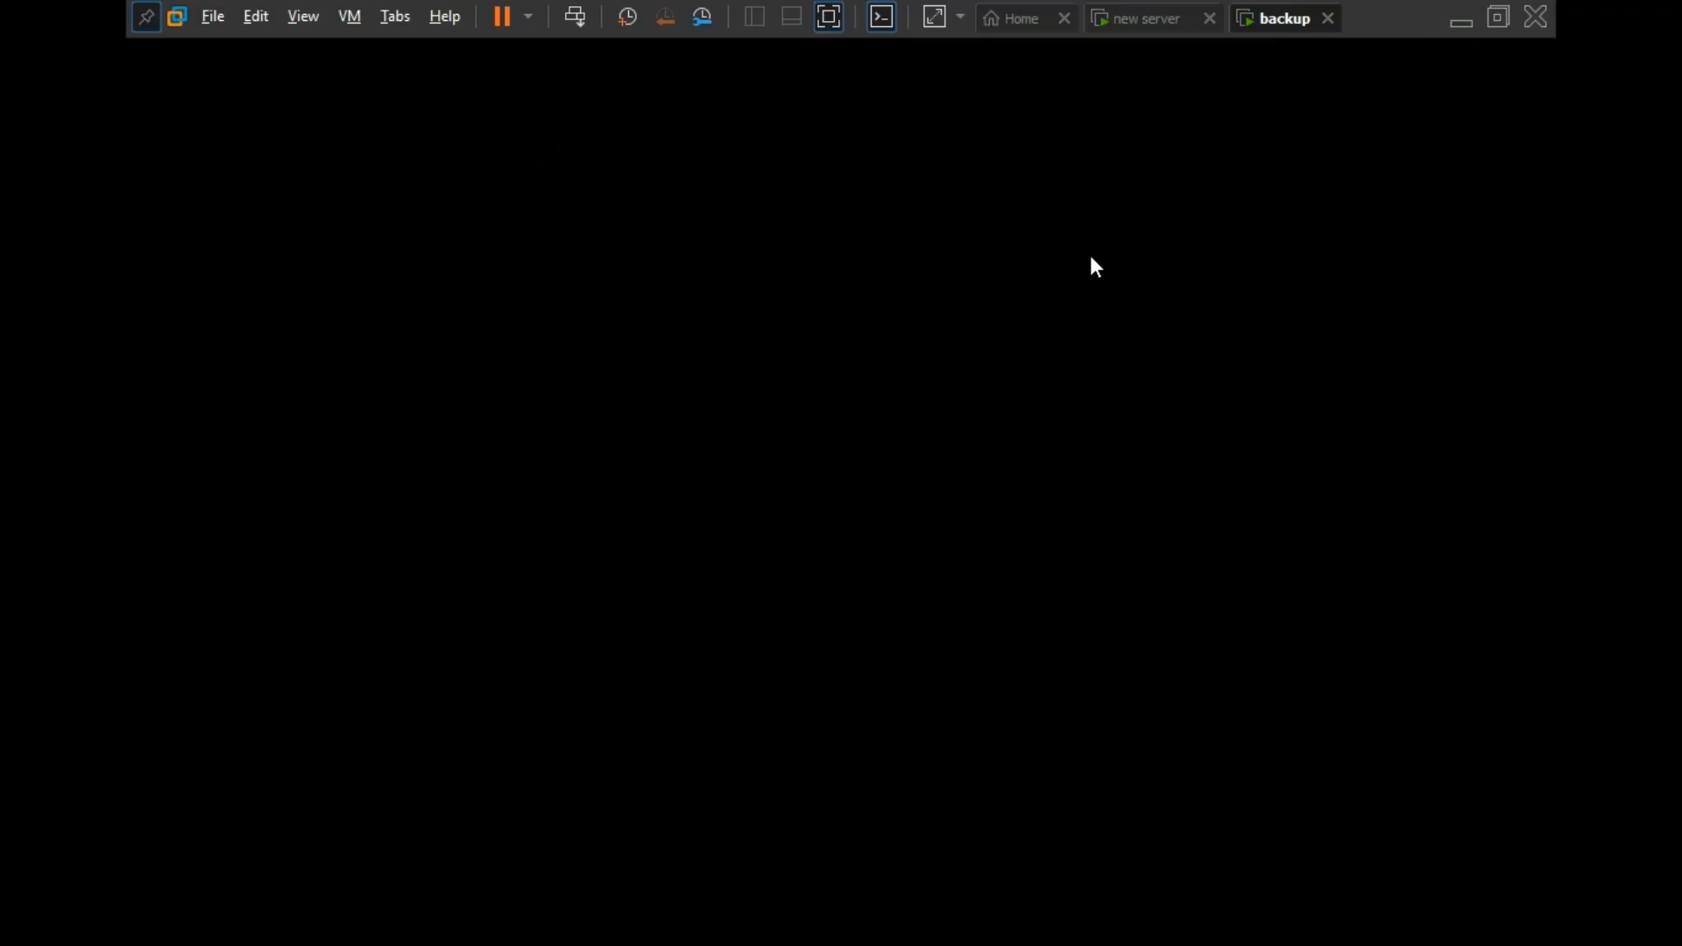
Sign in to the new server virtual machine as Administrator with the account password.
{"action": "left_click", "coordinate": [1149, 26]}
{"action": "left_click", "coordinate": [759, 576]}
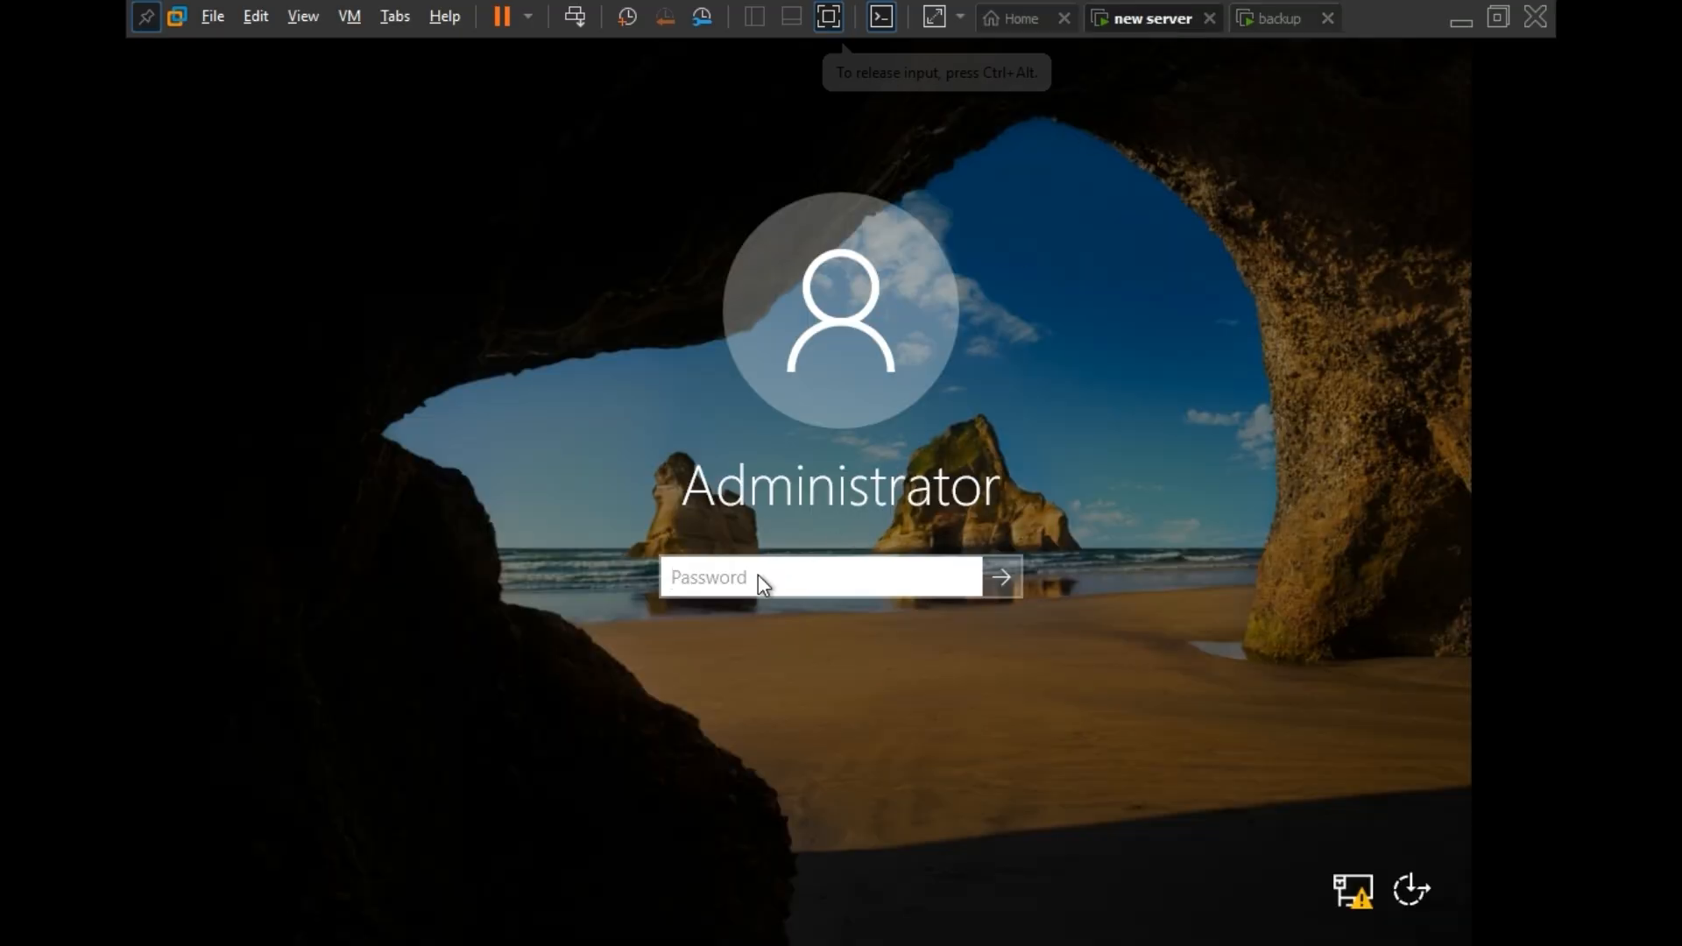
{"action": "type", "text": "••••••"}
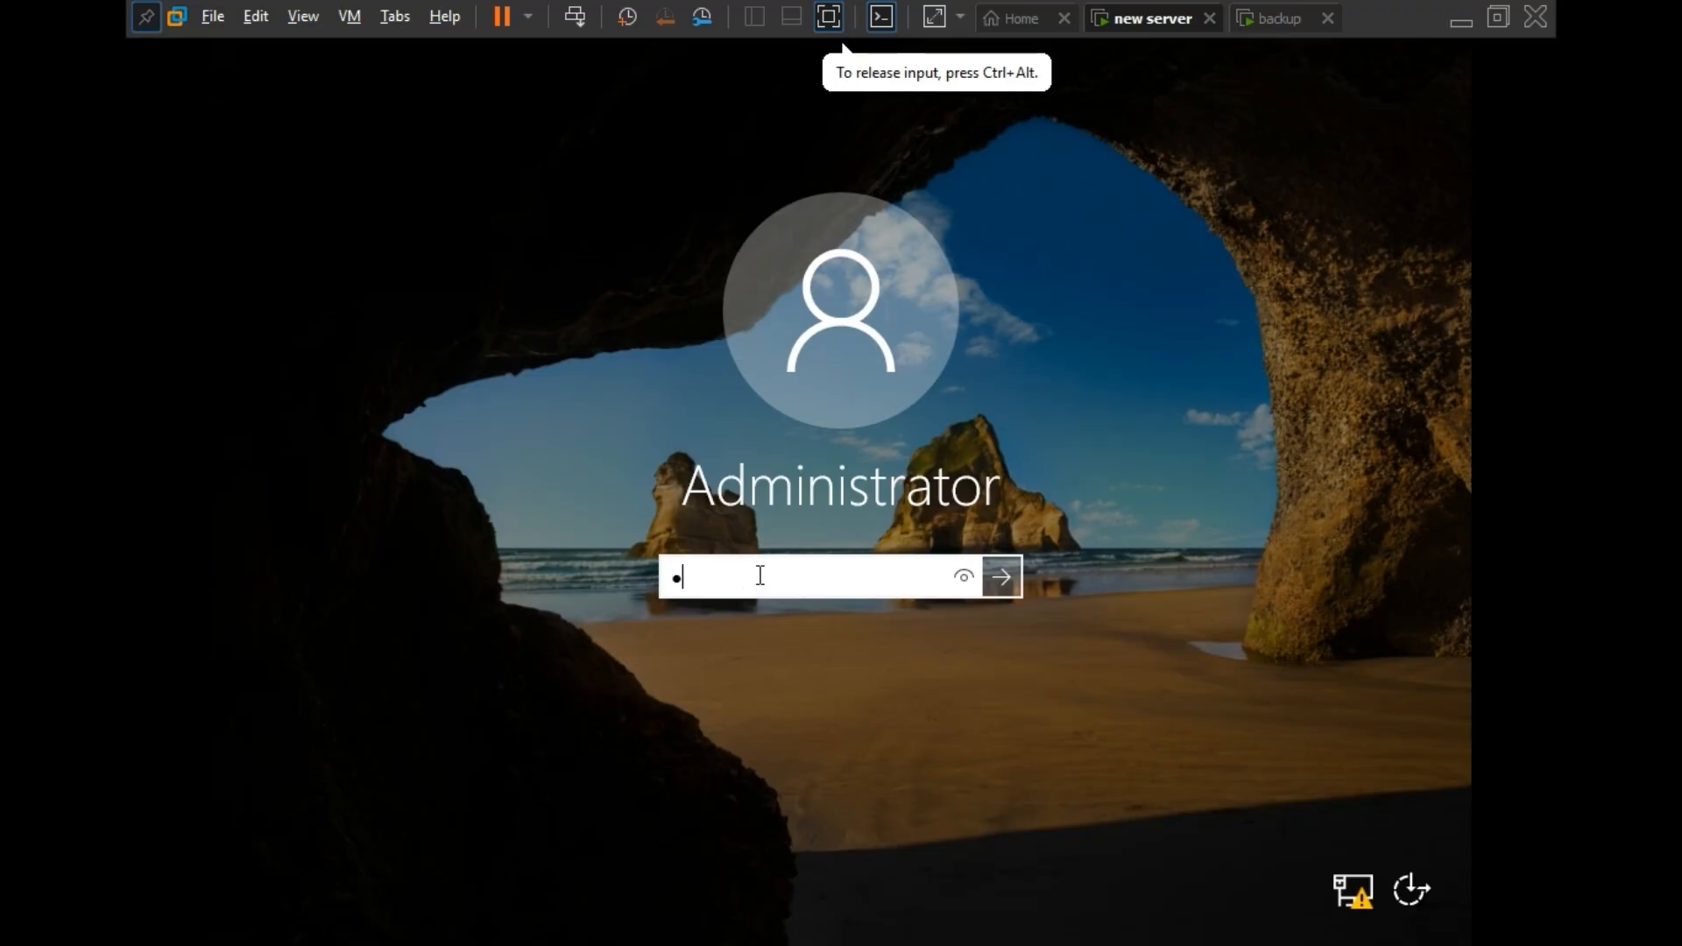
{"action": "type", "text": "•••"}
{"action": "left_click_drag", "start_coordinate": [971, 571], "coordinate": [970, 571]}
{"action": "left_click", "coordinate": [1001, 577]}
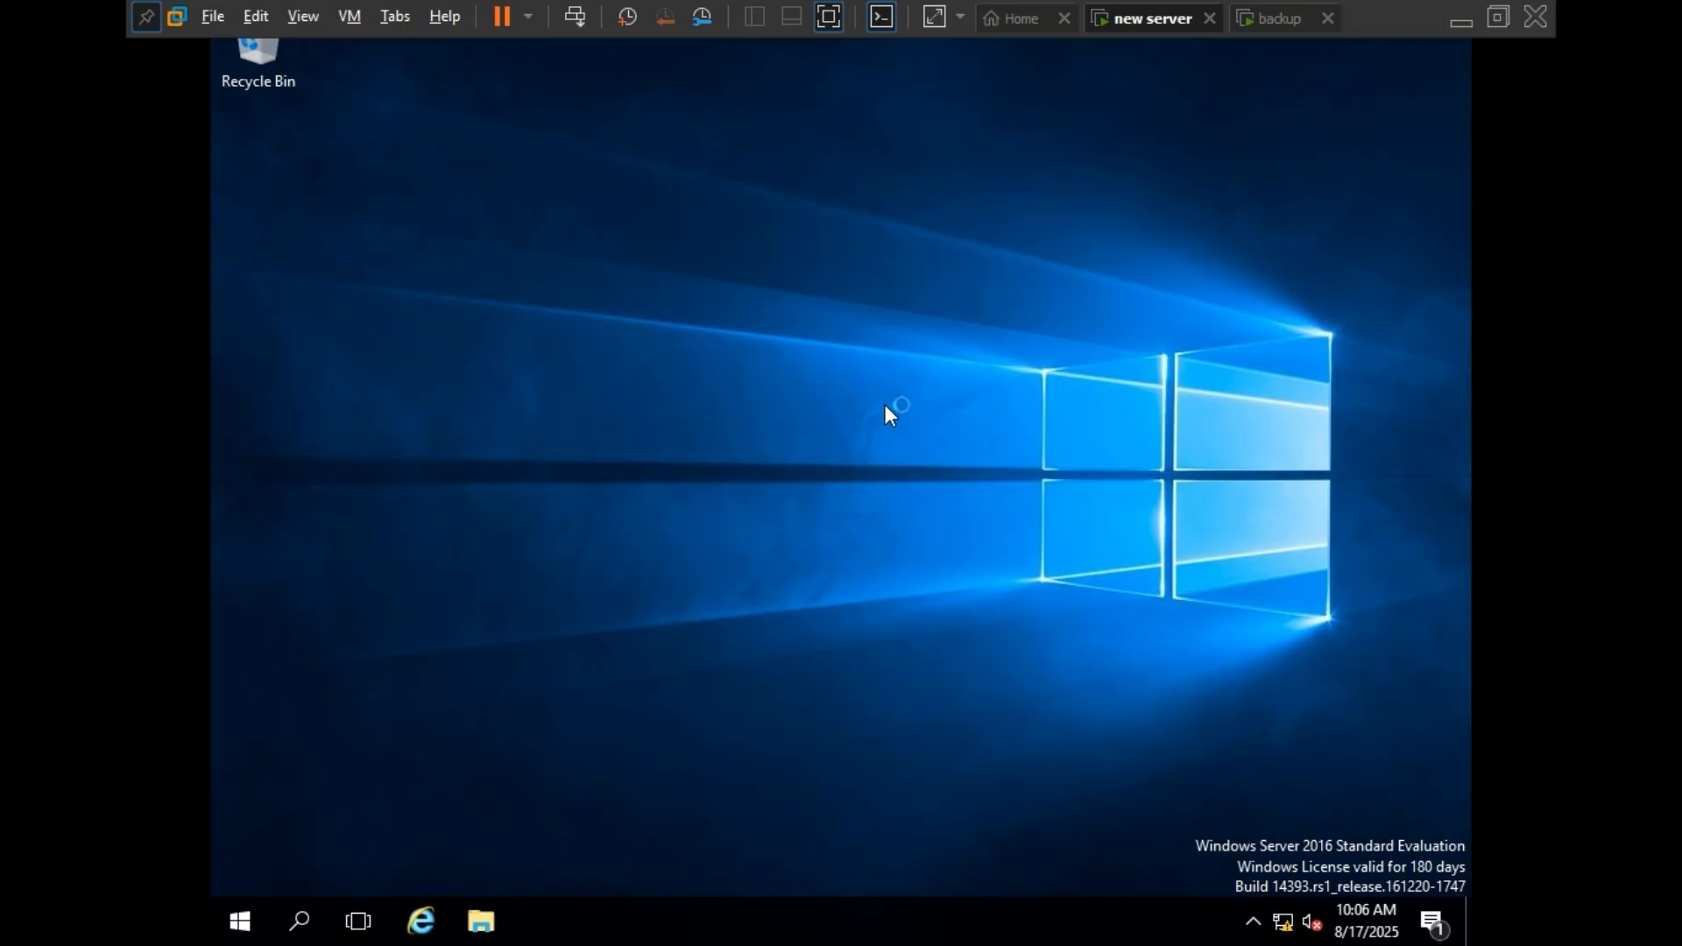
Open Command Prompt on the new server and run the servermanager command.
{"action": "left_click", "coordinate": [1243, 40]}
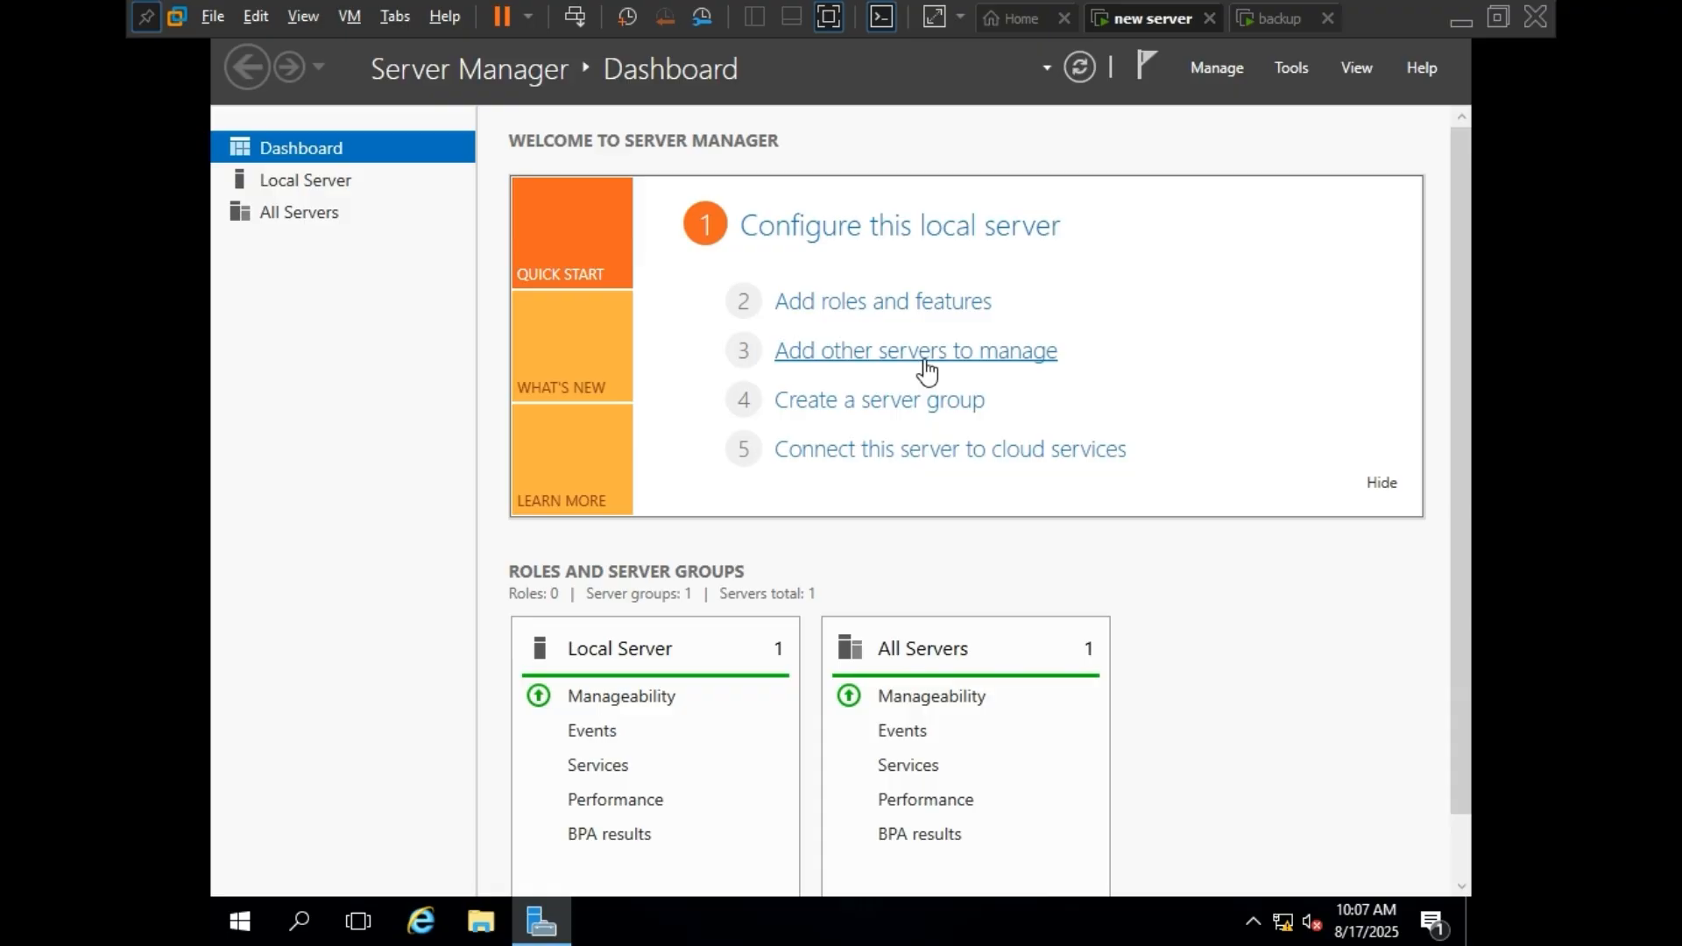
{"action": "left_click", "coordinate": [300, 920]}
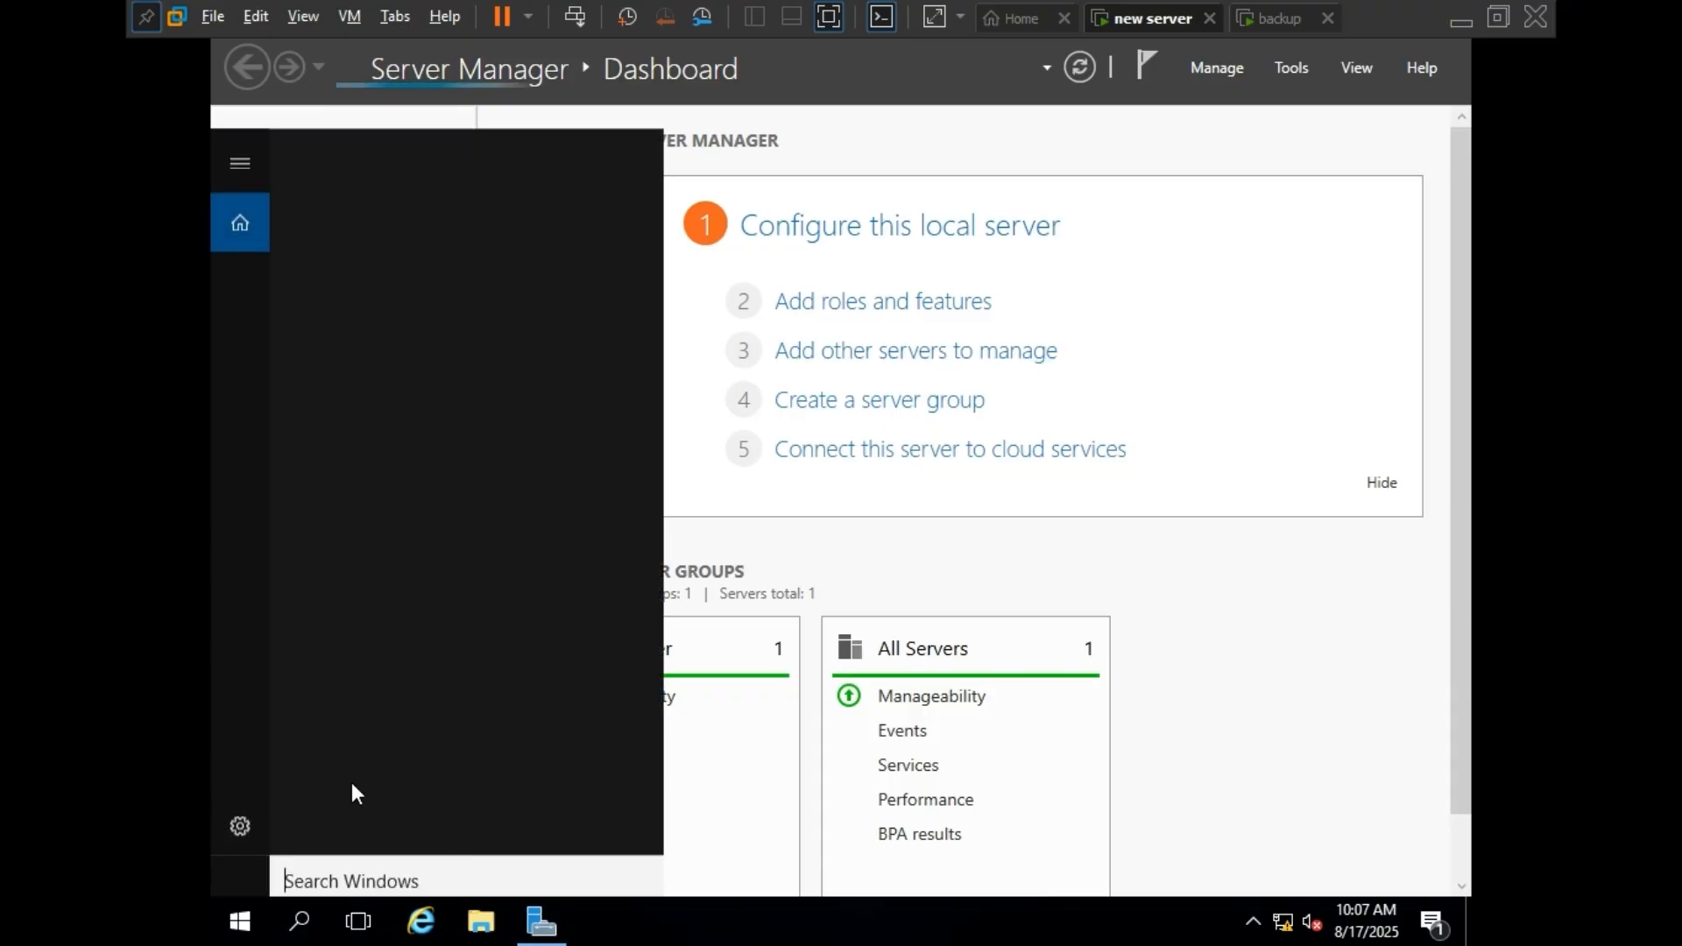
{"action": "type", "text": "cmd"}
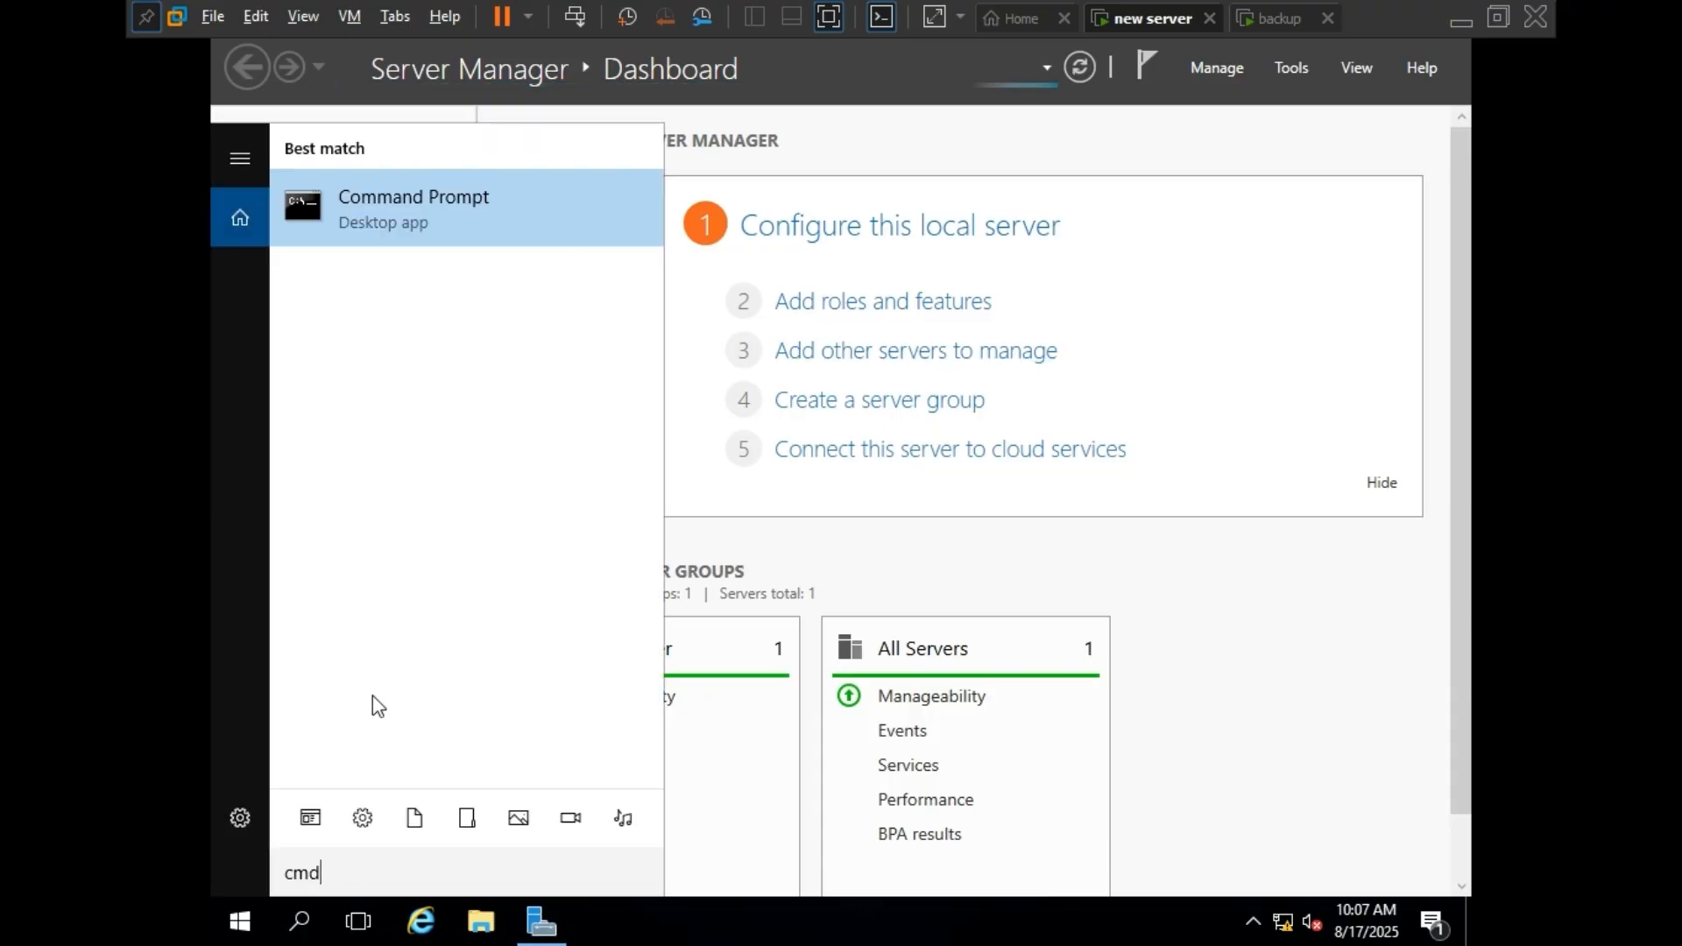
{"action": "left_click", "coordinate": [445, 248]}
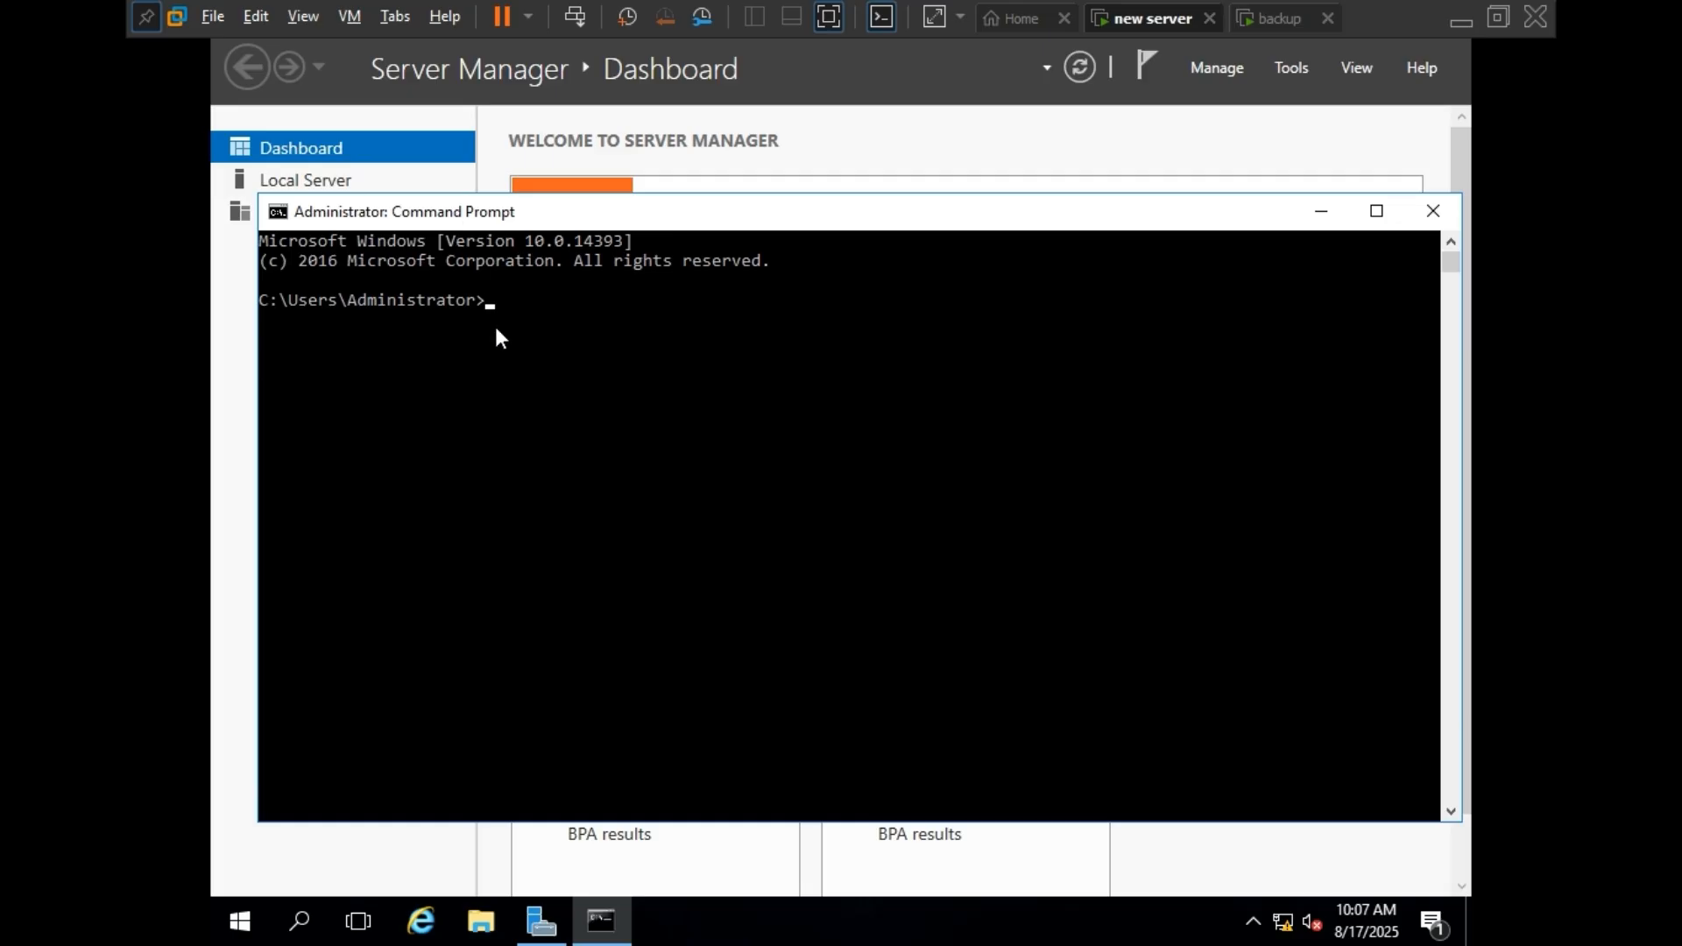
{"action": "type", "text": "server"}
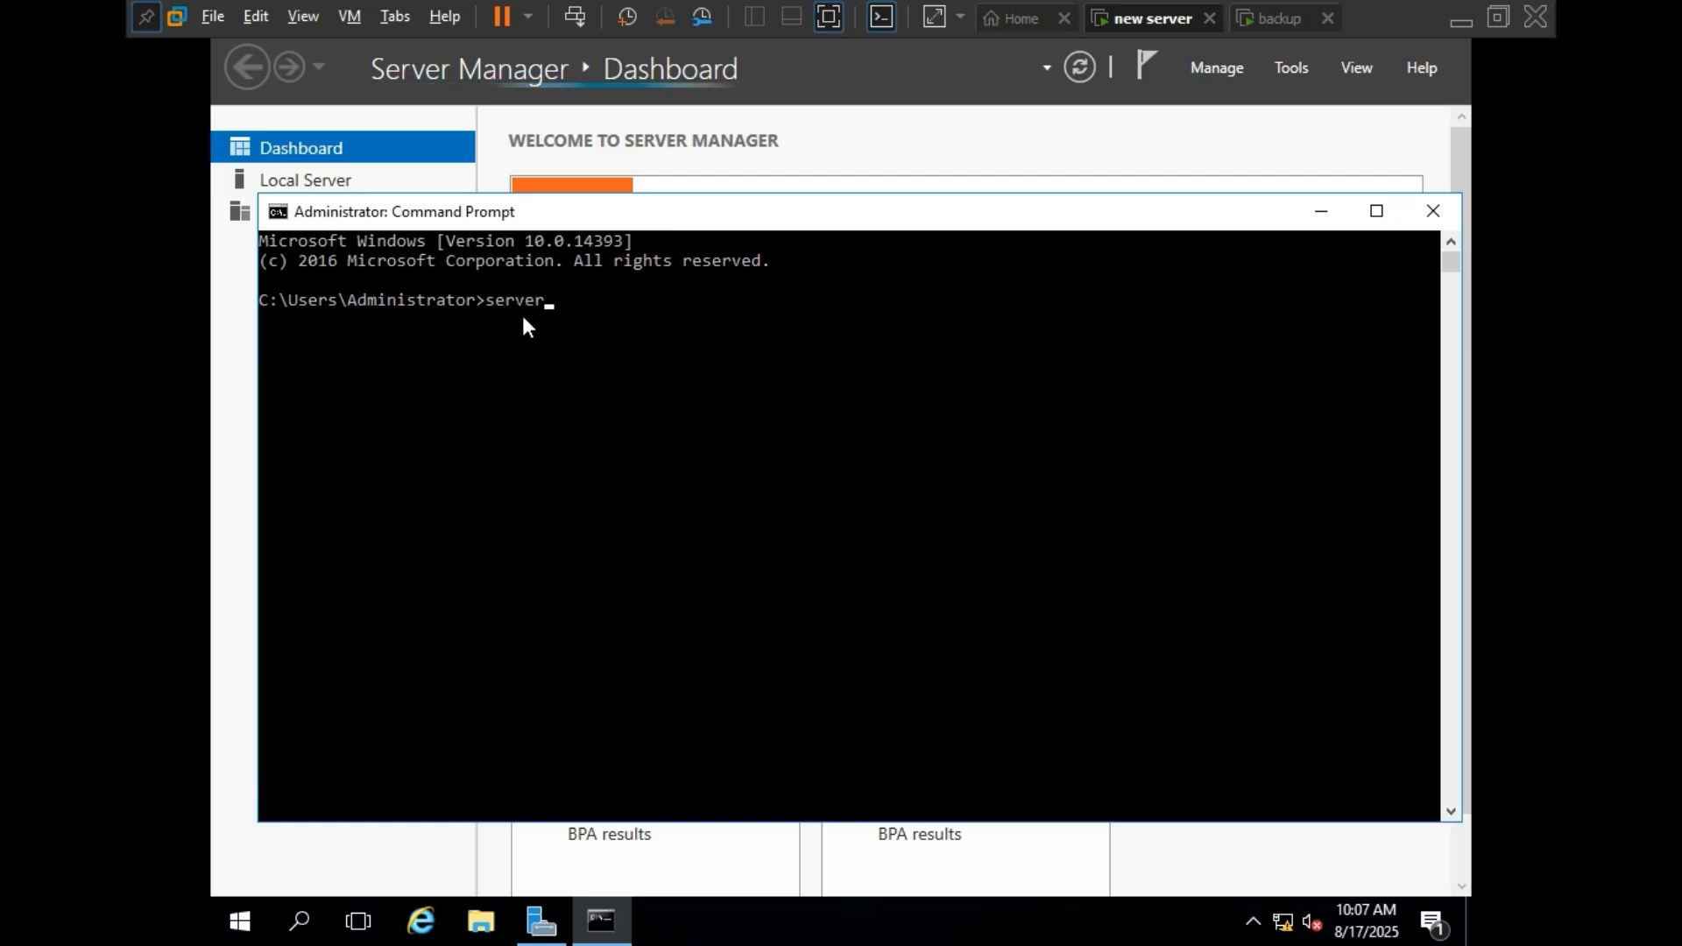
{"action": "type", "text": "manager"}
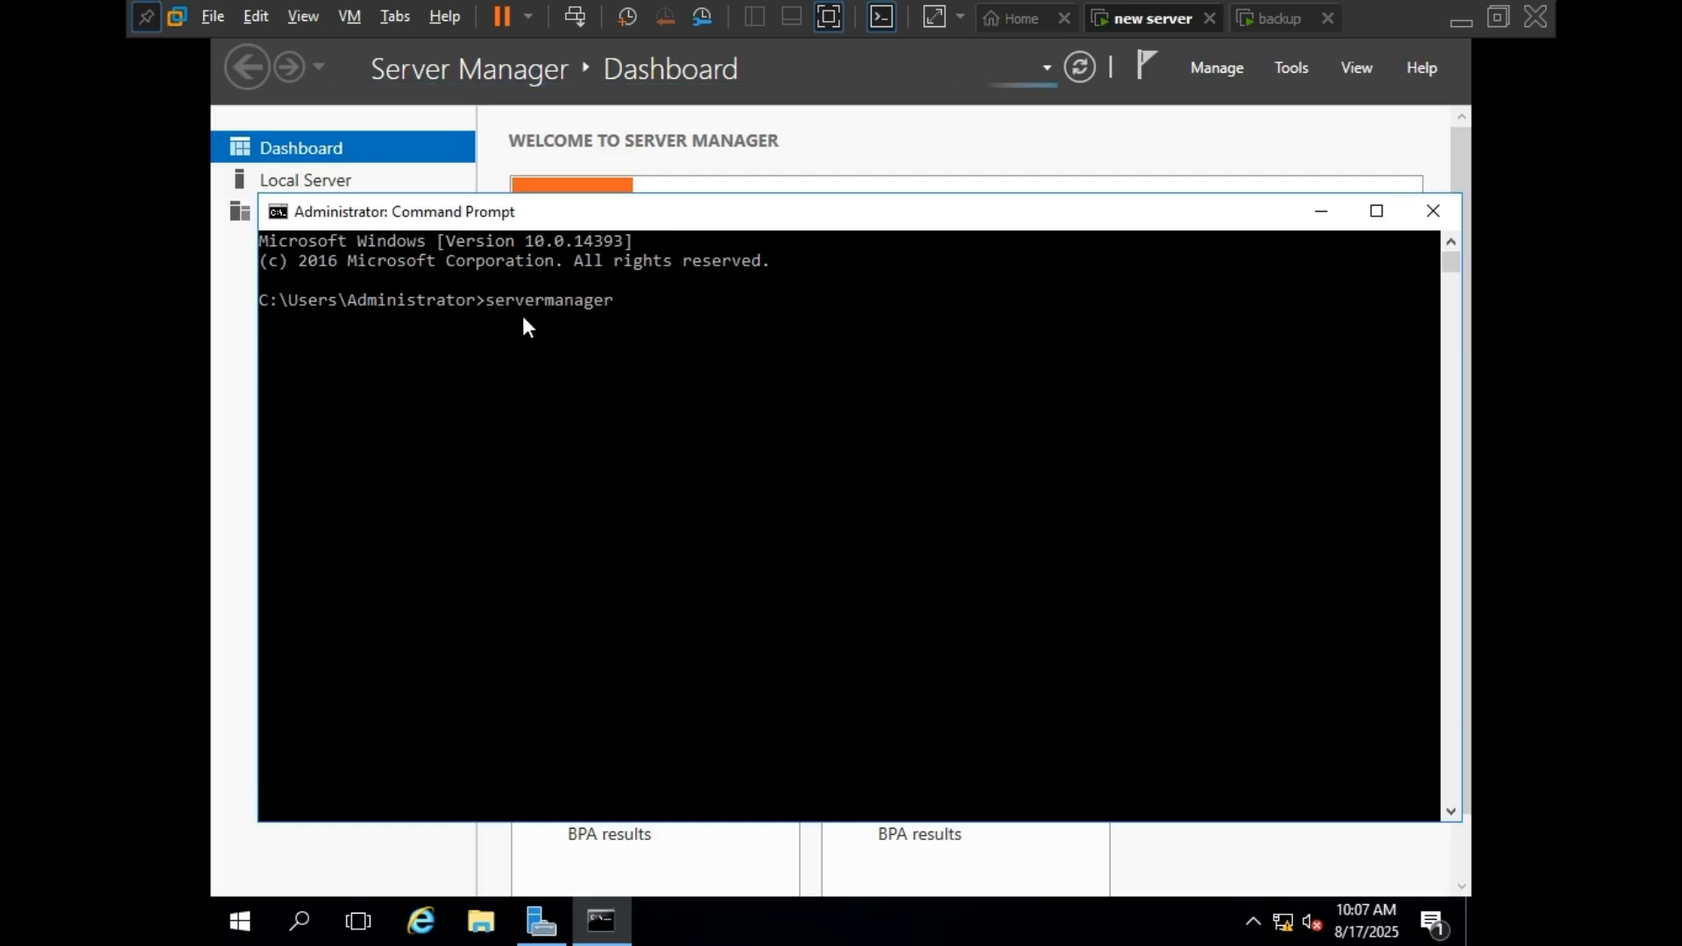
{"action": "key", "text": "Return"}
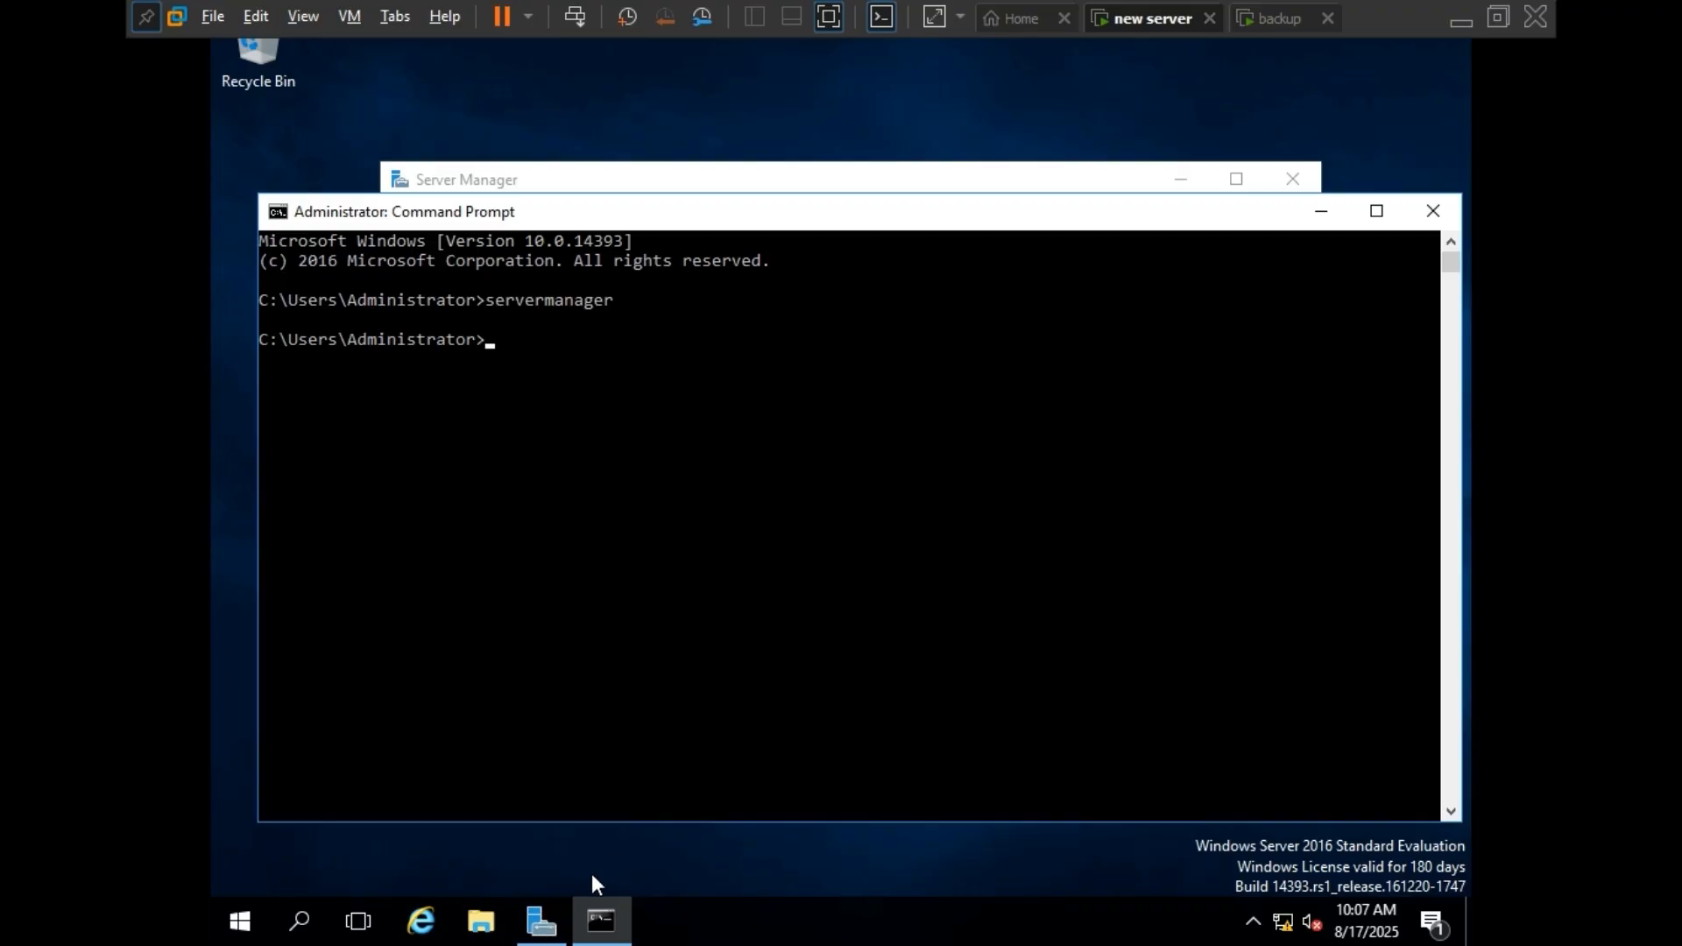
Bring Server Manager to the front, maximize its window and refresh the dashboard.
{"action": "left_click", "coordinate": [541, 920]}
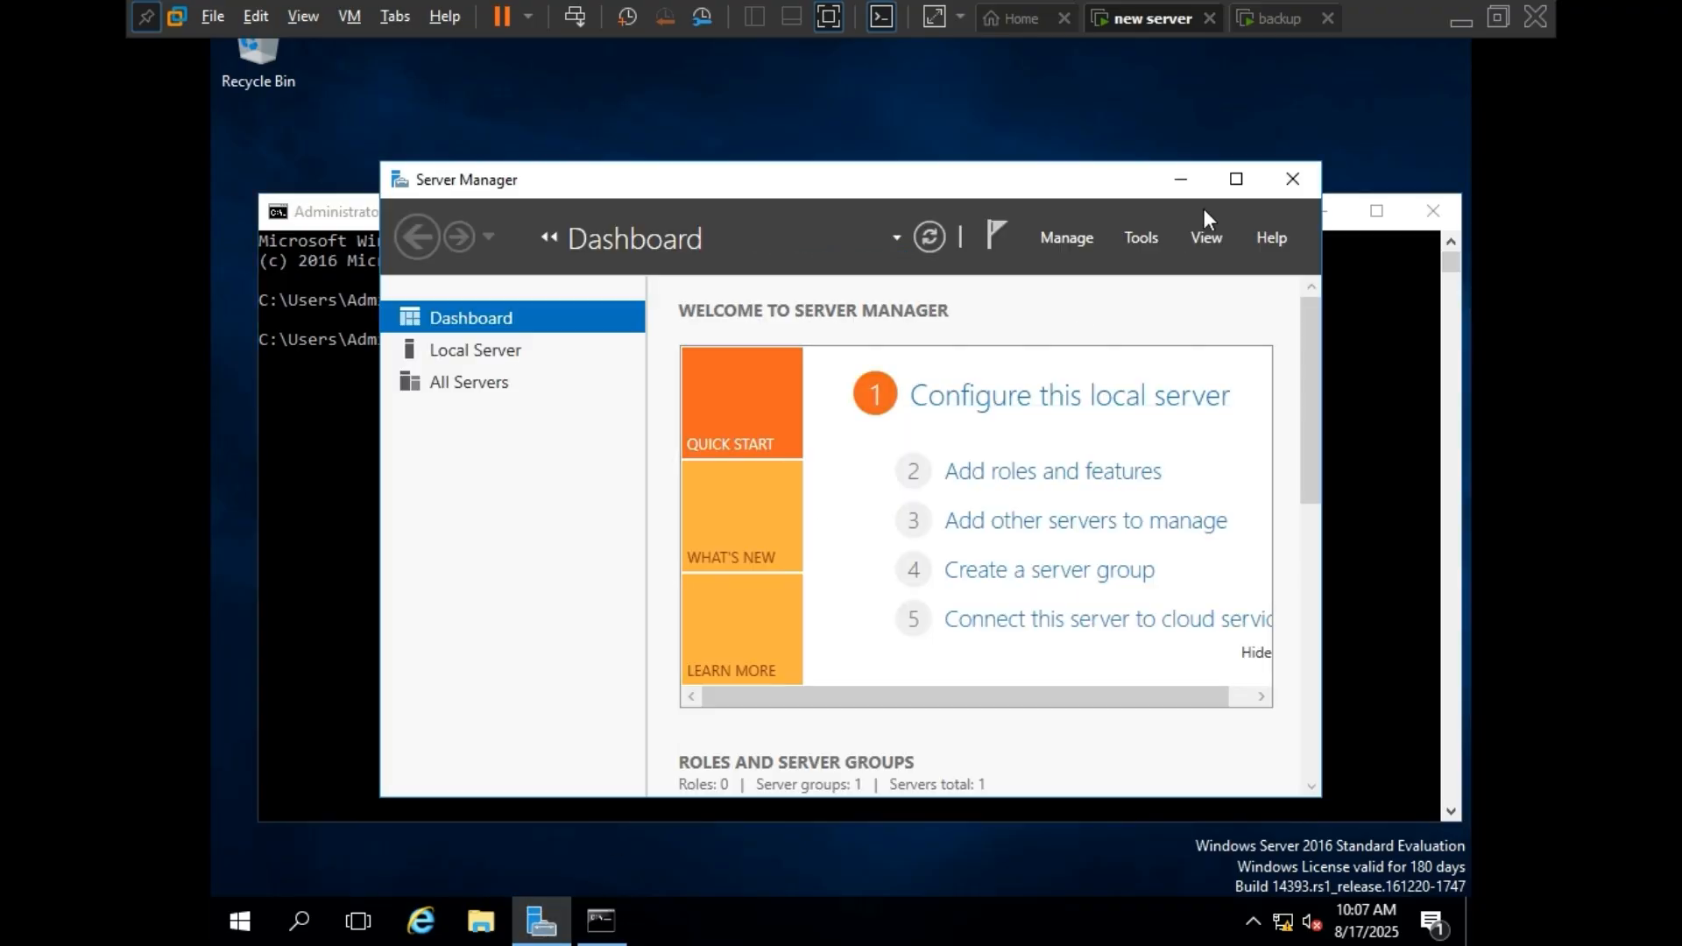
{"action": "left_click", "coordinate": [1236, 179]}
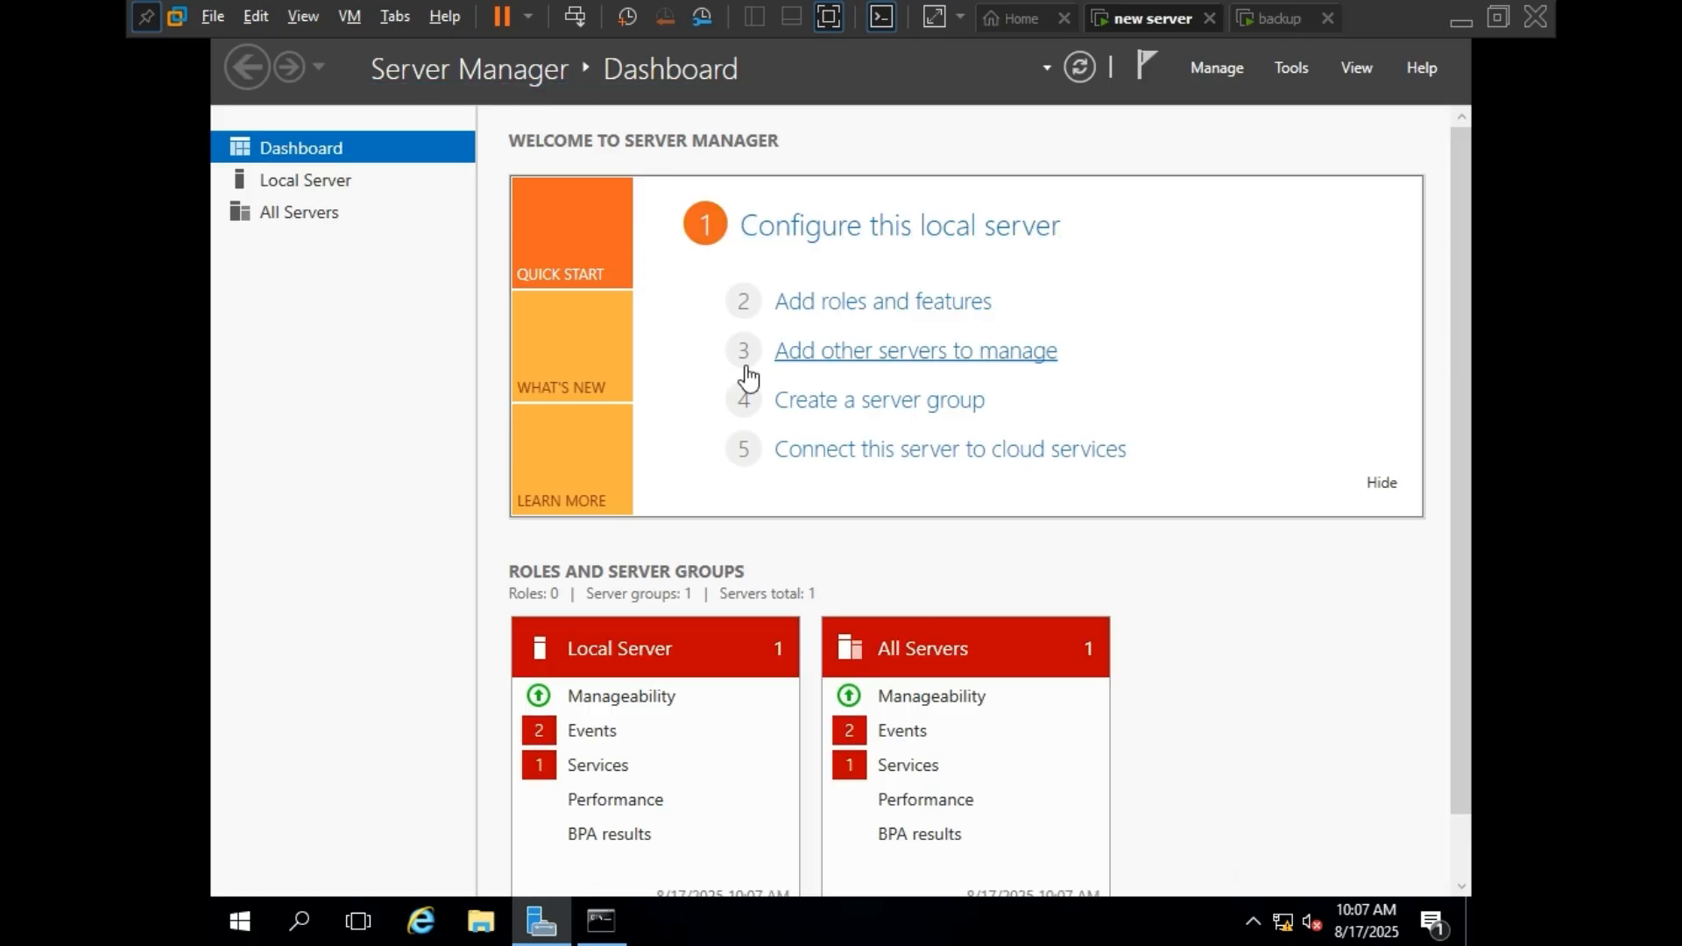
{"action": "scroll", "coordinate": [1034, 578], "scroll_direction": "down", "scroll_amount": 2}
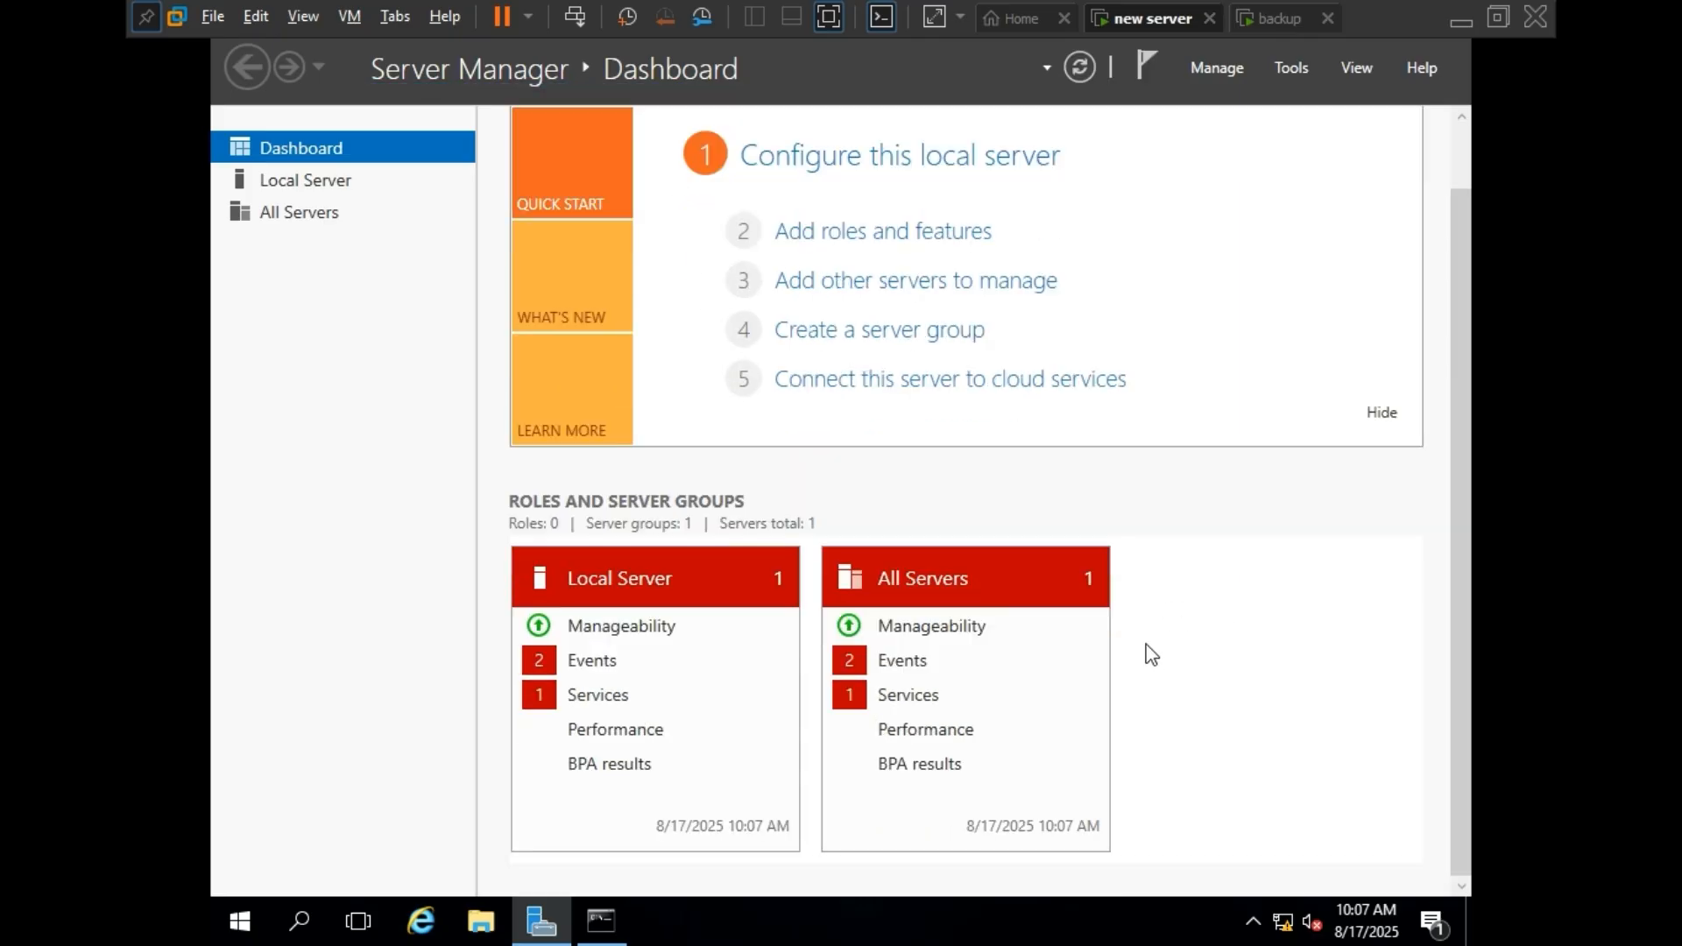
{"action": "scroll", "coordinate": [1145, 654], "scroll_direction": "up", "scroll_amount": 2}
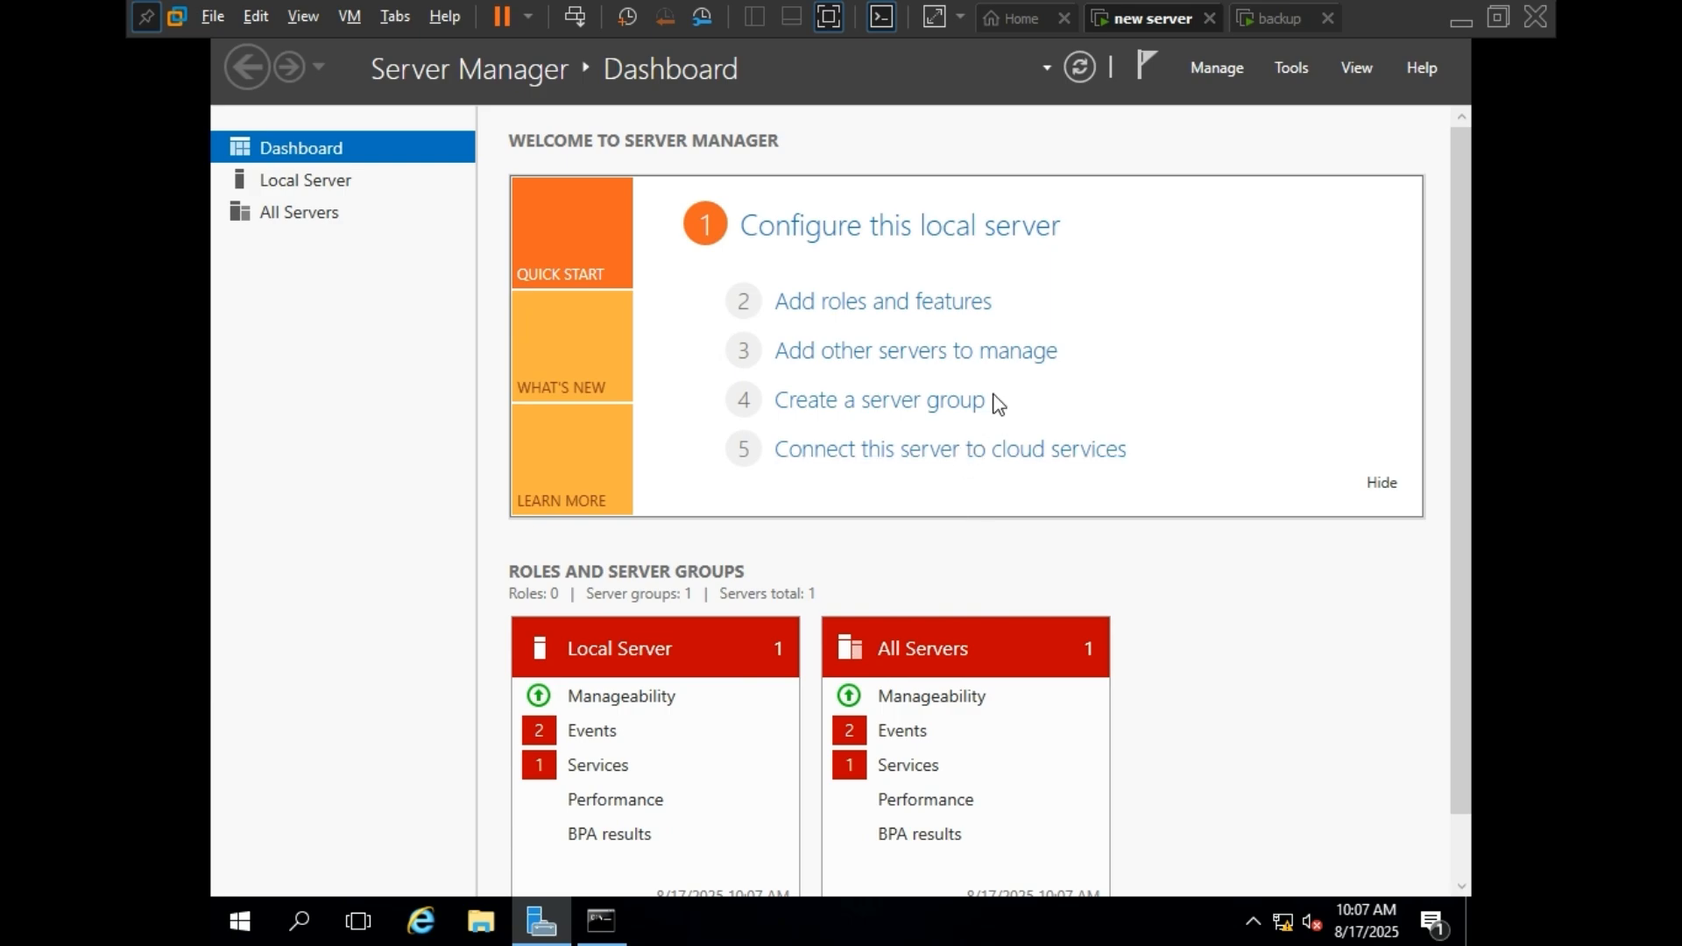
{"action": "left_click", "coordinate": [1077, 70]}
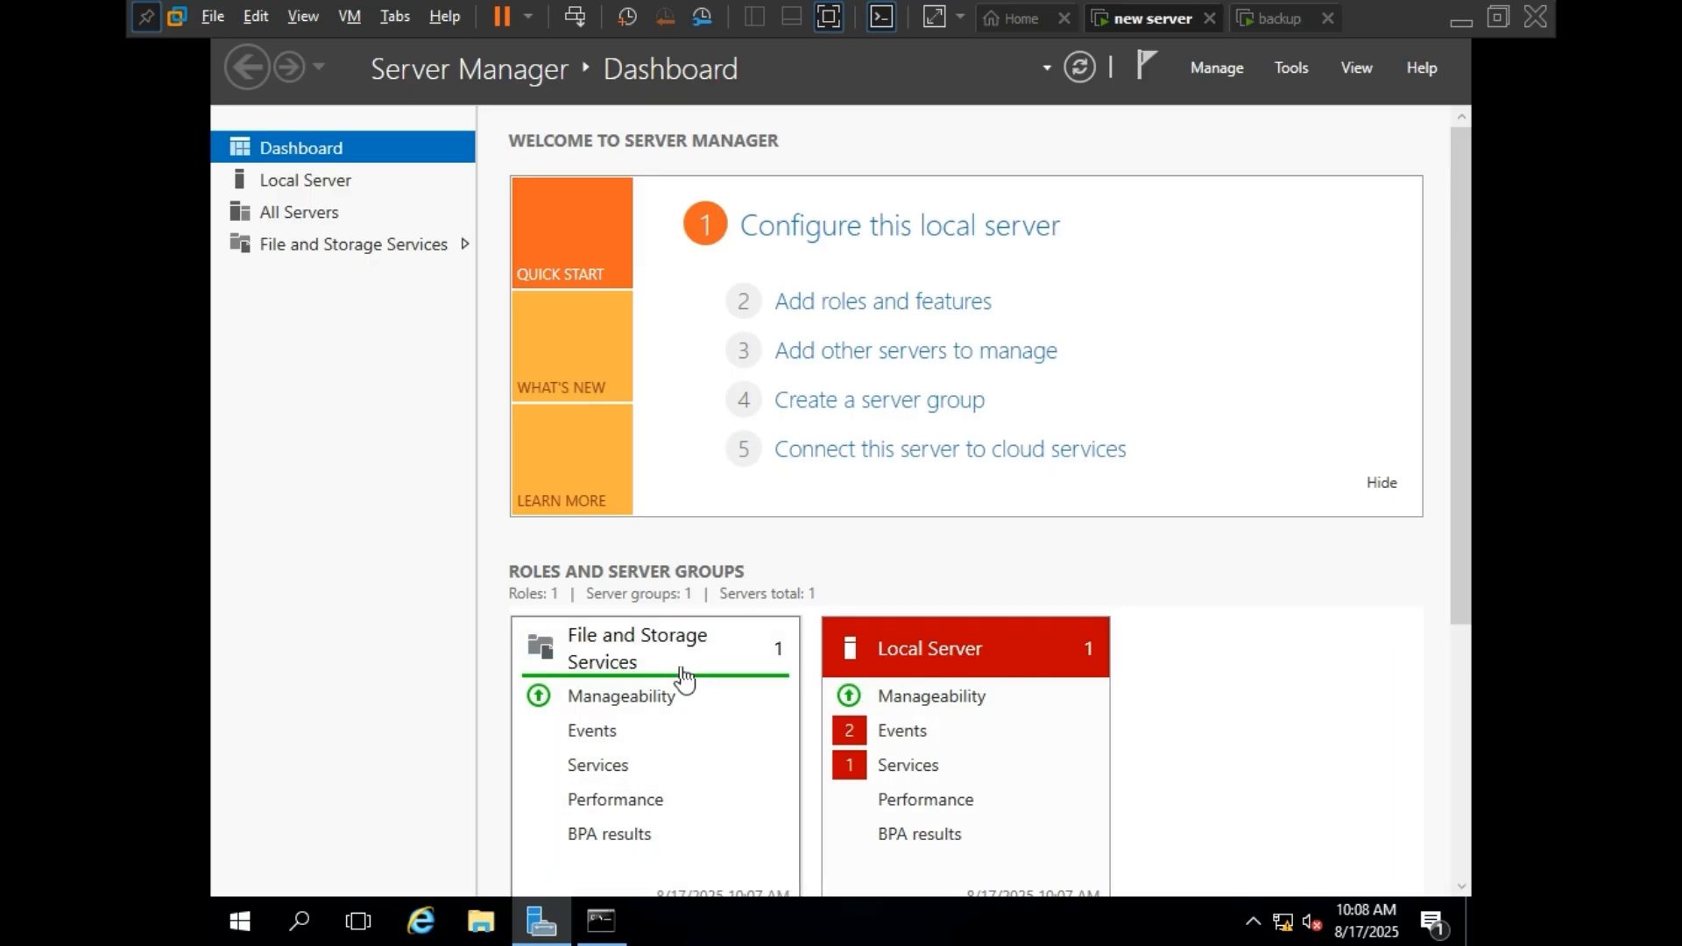
Start the Add Roles and Features Wizard and proceed with role-based or feature-based installation to the server selection page.
{"action": "left_click", "coordinate": [829, 308]}
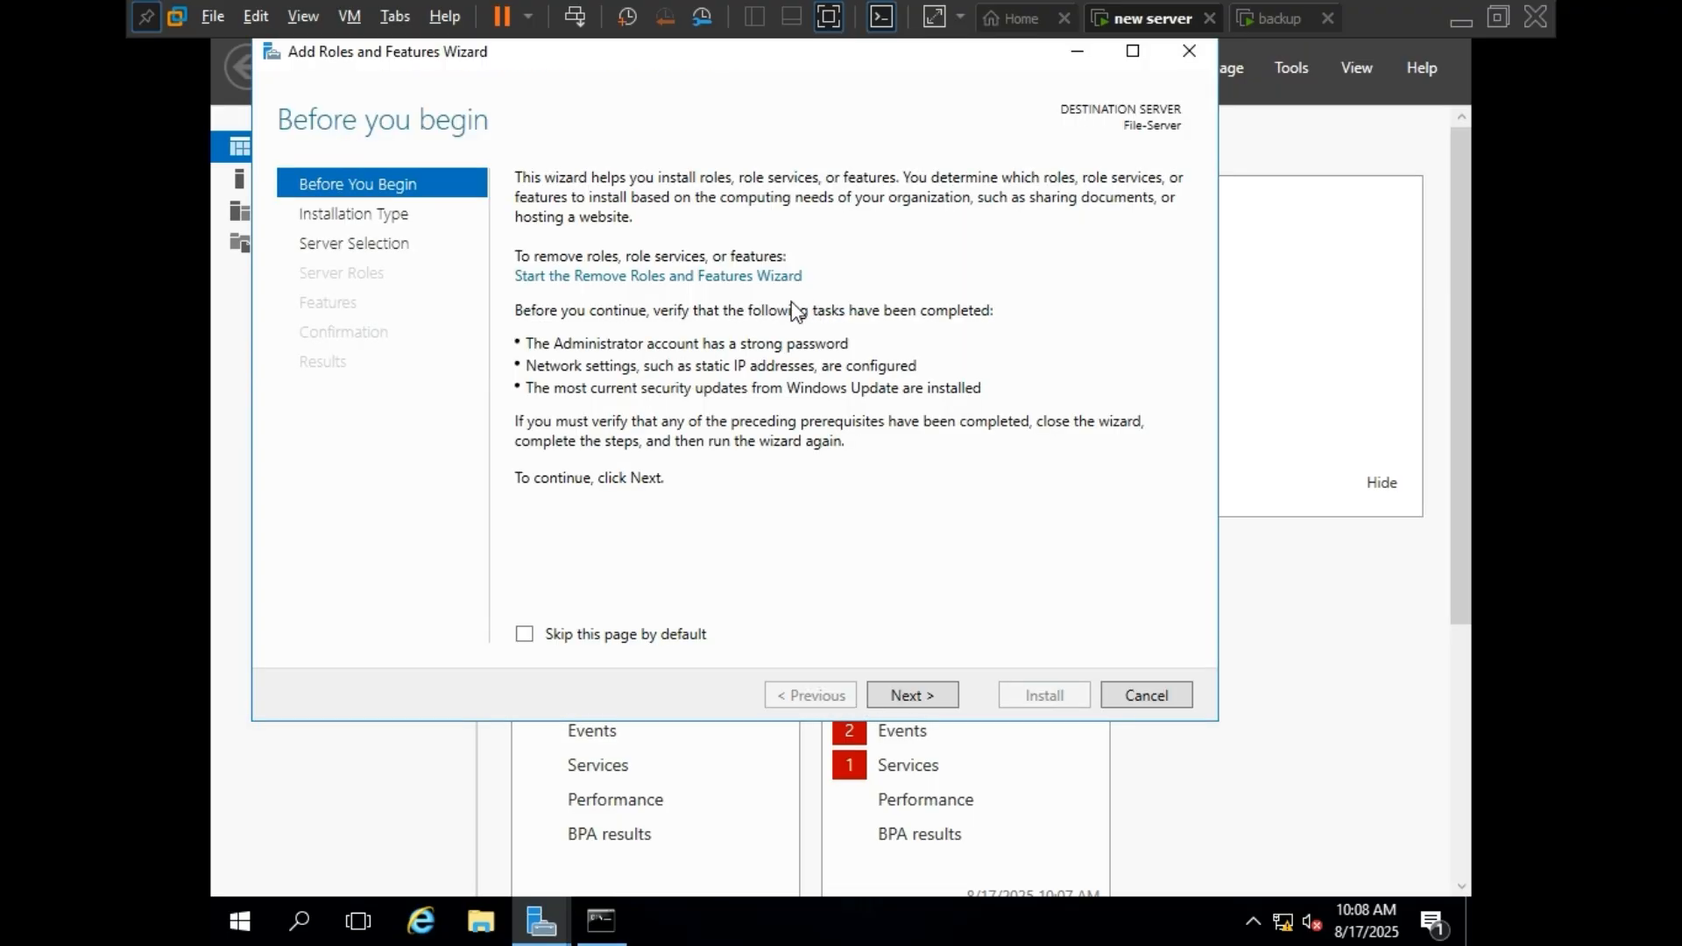
{"action": "left_click", "coordinate": [933, 695]}
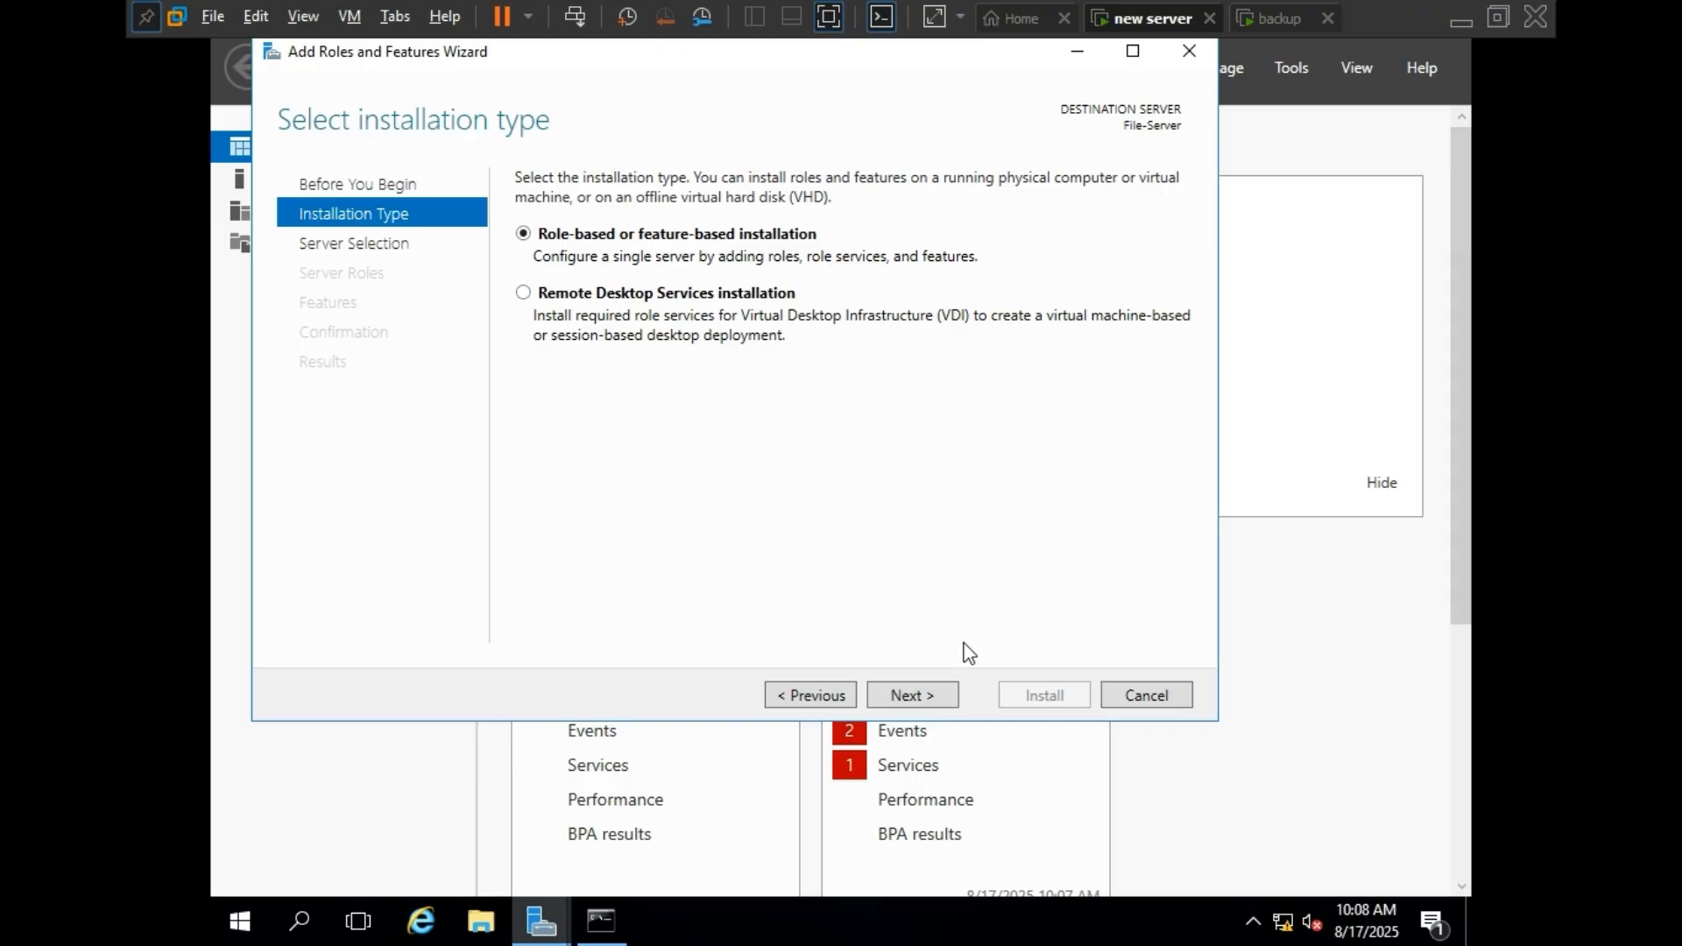
{"action": "left_click", "coordinate": [934, 698]}
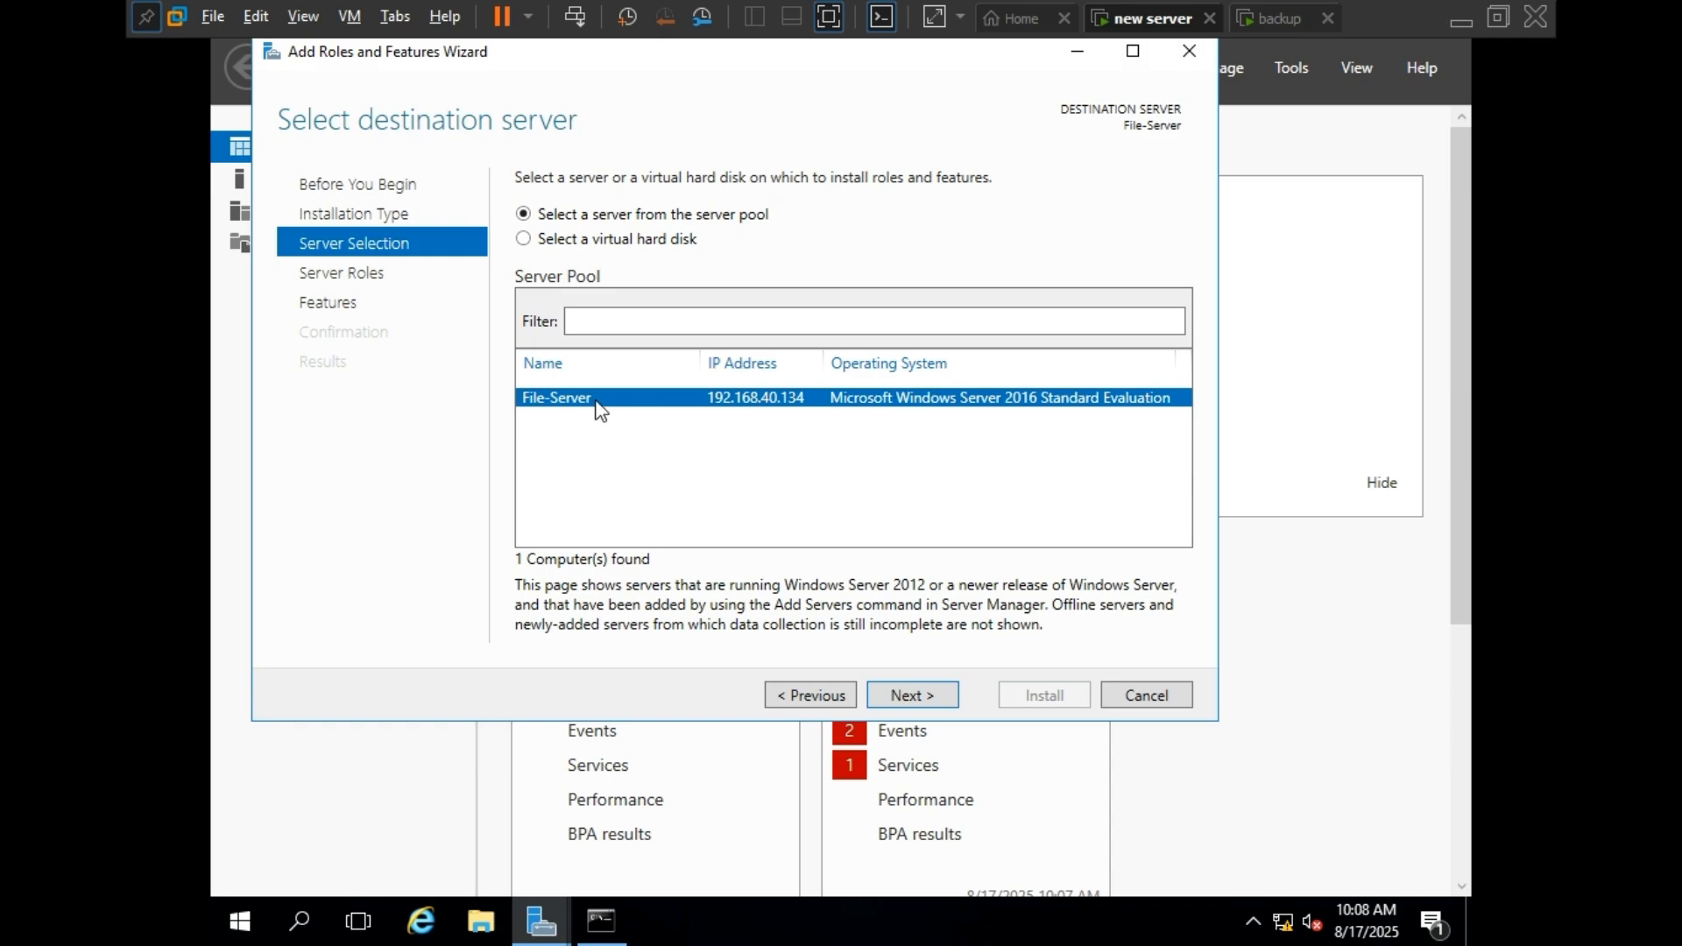
Check the server's name with the hostname command in Command Prompt, and minimize the window.
{"action": "left_click", "coordinate": [624, 896]}
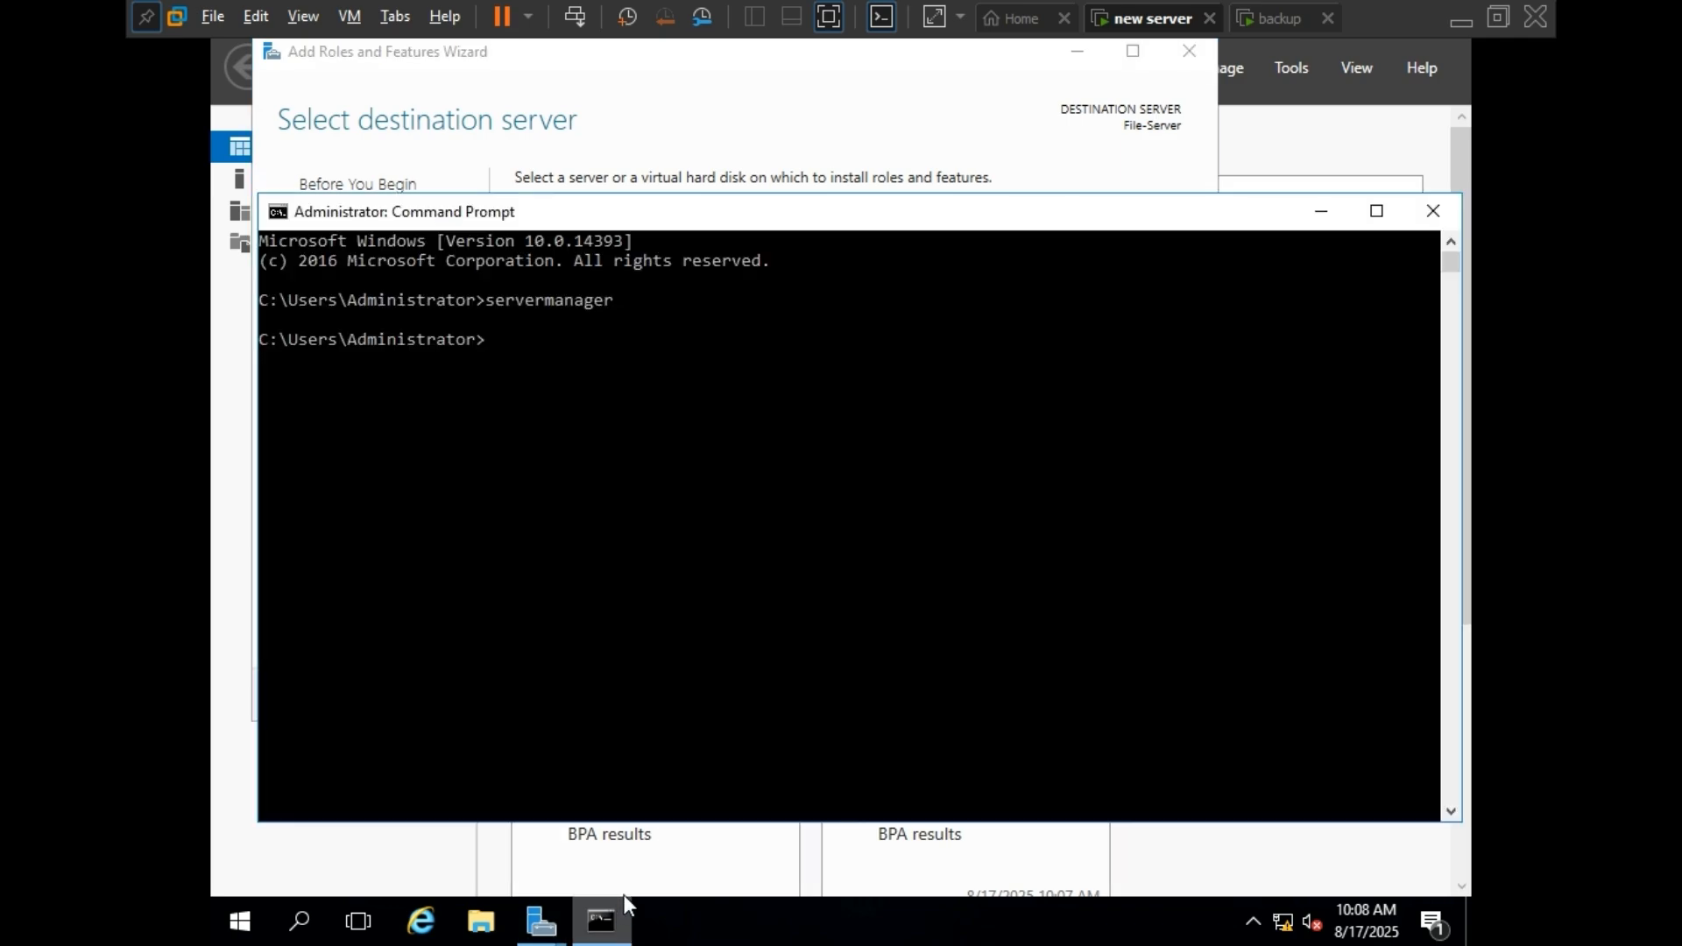
{"action": "type", "text": "host"}
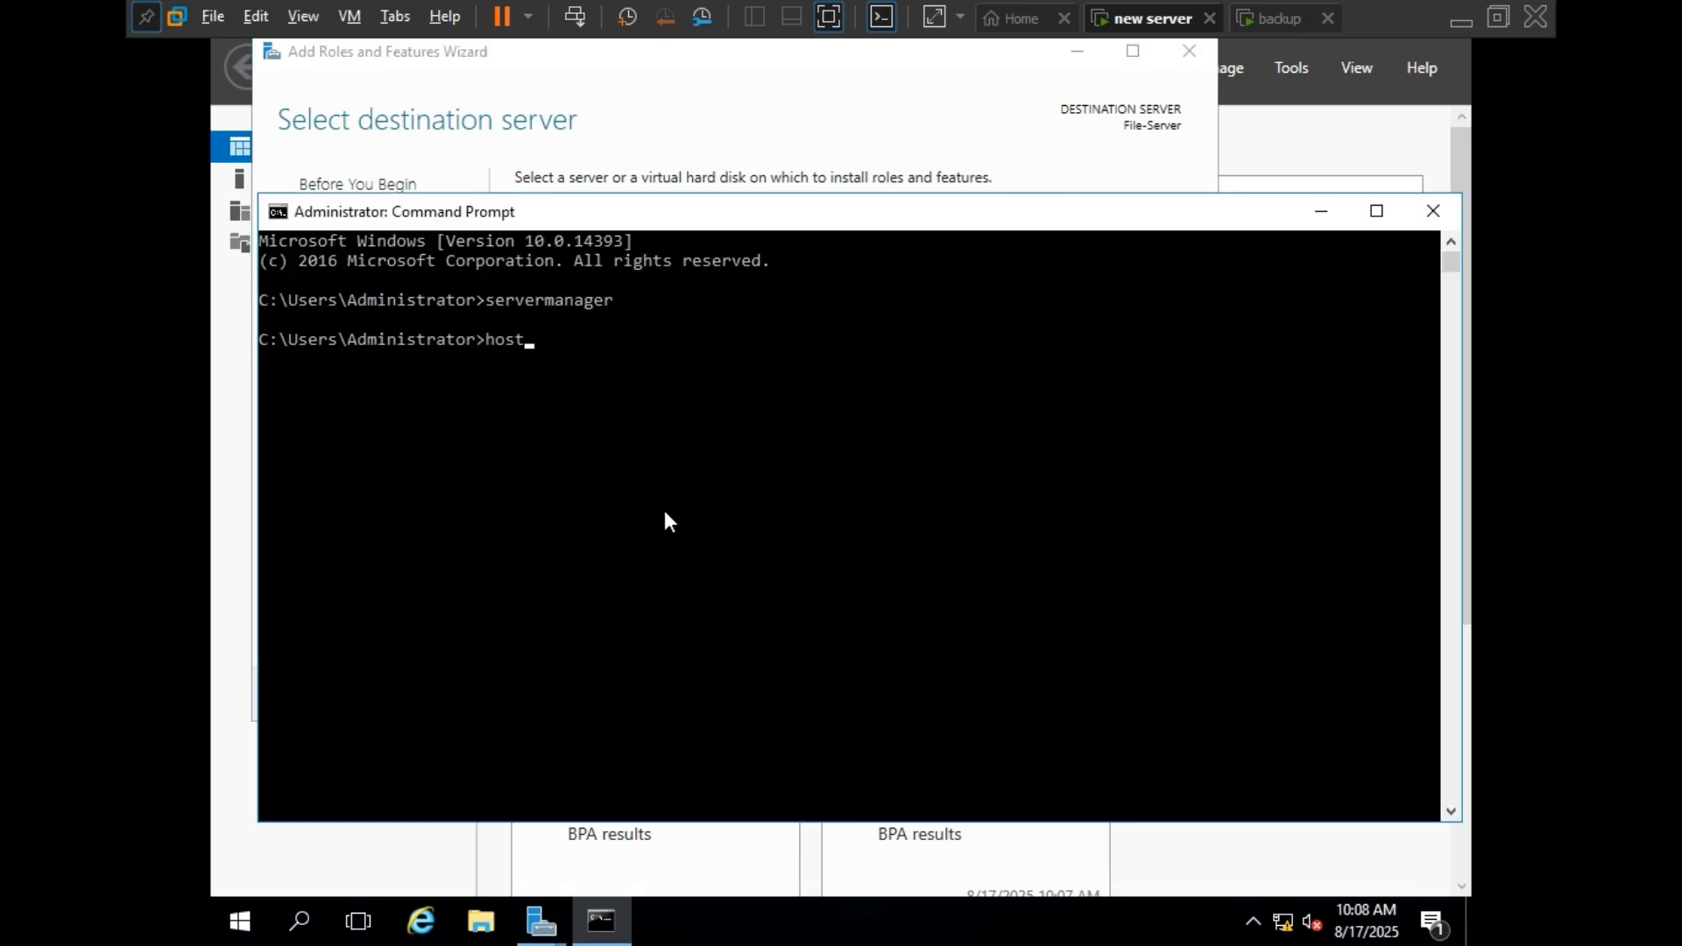
{"action": "type", "text": "name"}
{"action": "key", "text": "Return"}
{"action": "left_click_drag", "start_coordinate": [260, 360], "coordinate": [372, 372]}
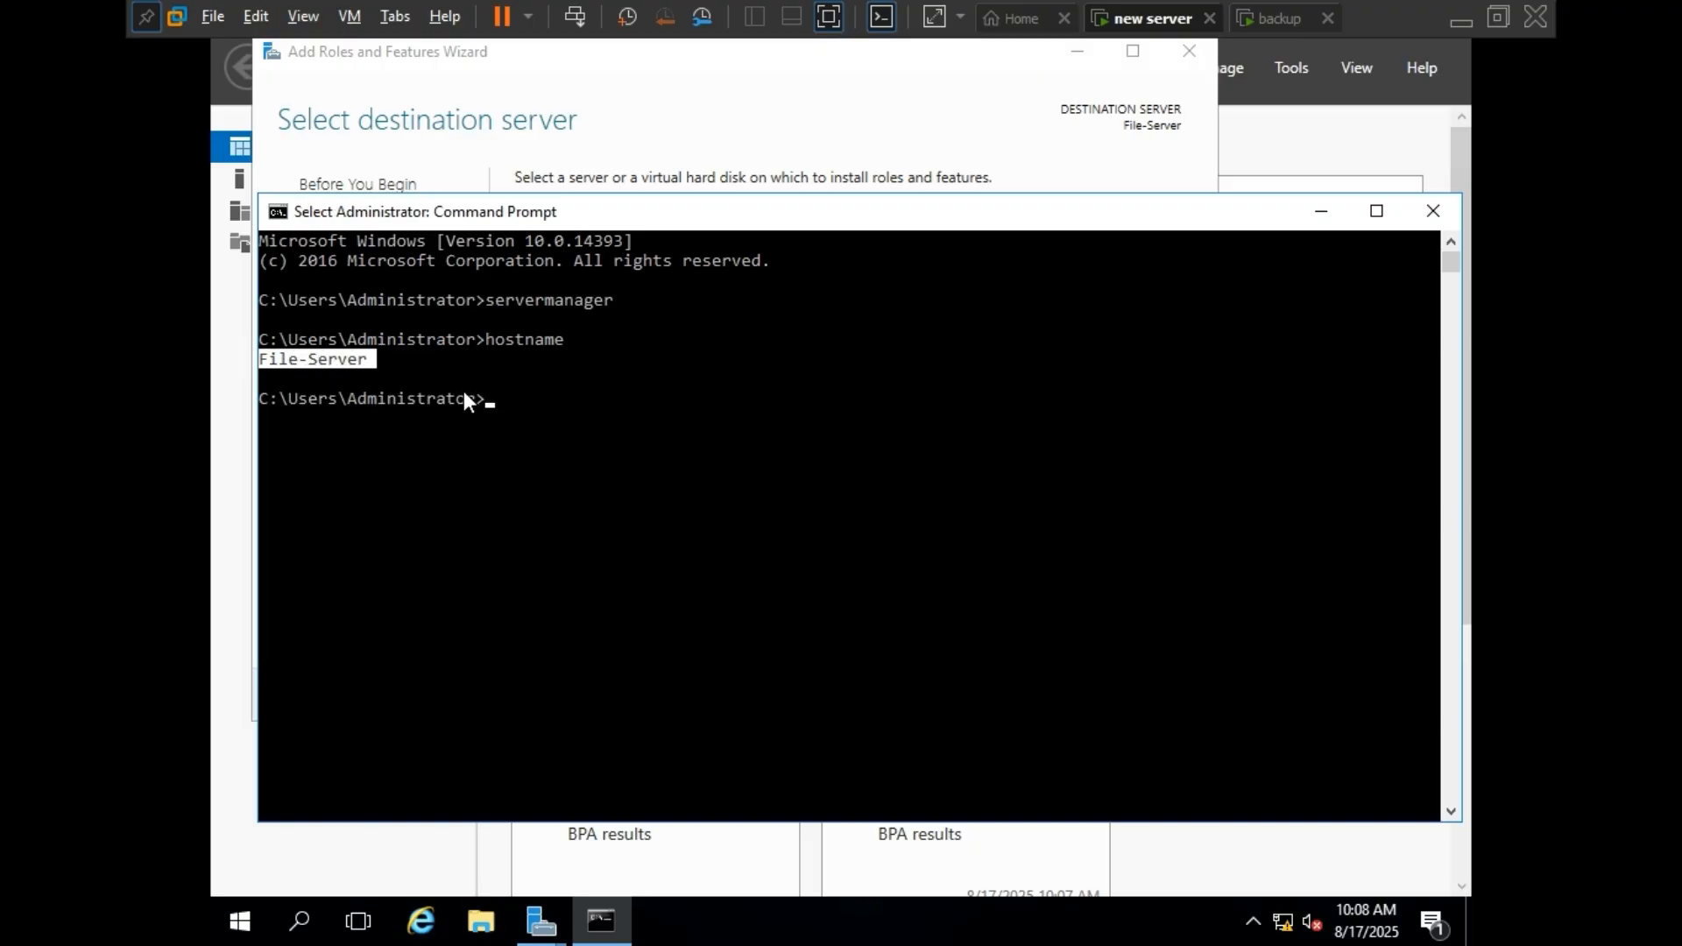
{"action": "left_click", "coordinate": [1321, 211]}
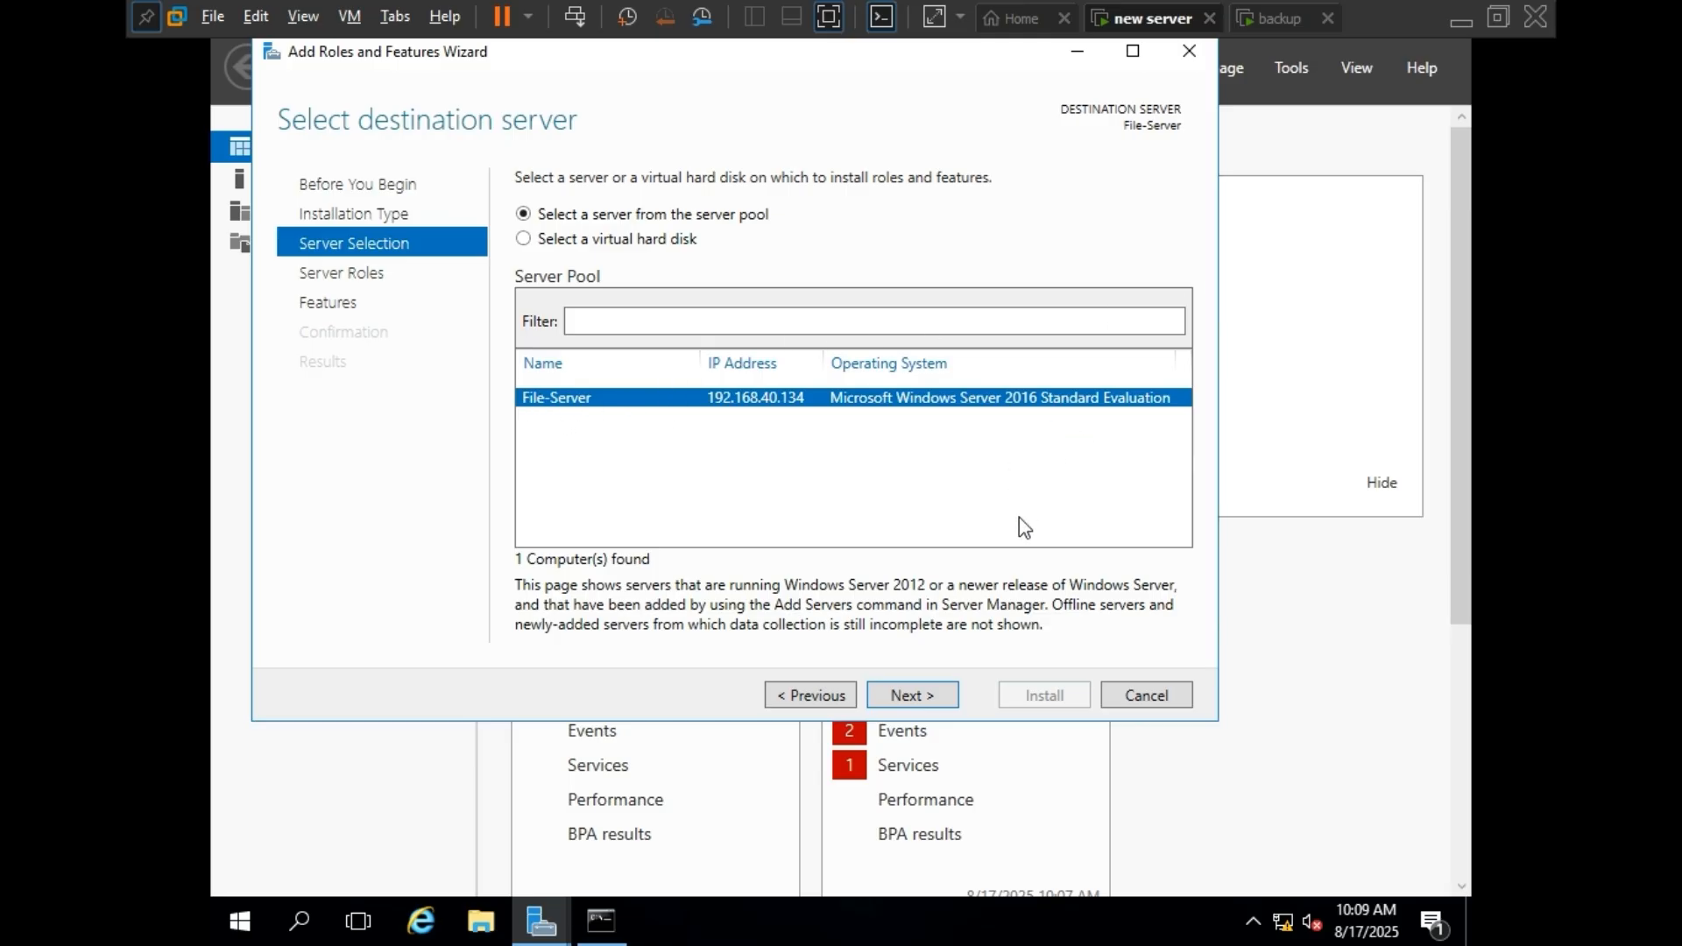
Install the Windows Server Backup feature on File-Server without adding any roles, and close the wizard.
{"action": "left_click", "coordinate": [937, 696]}
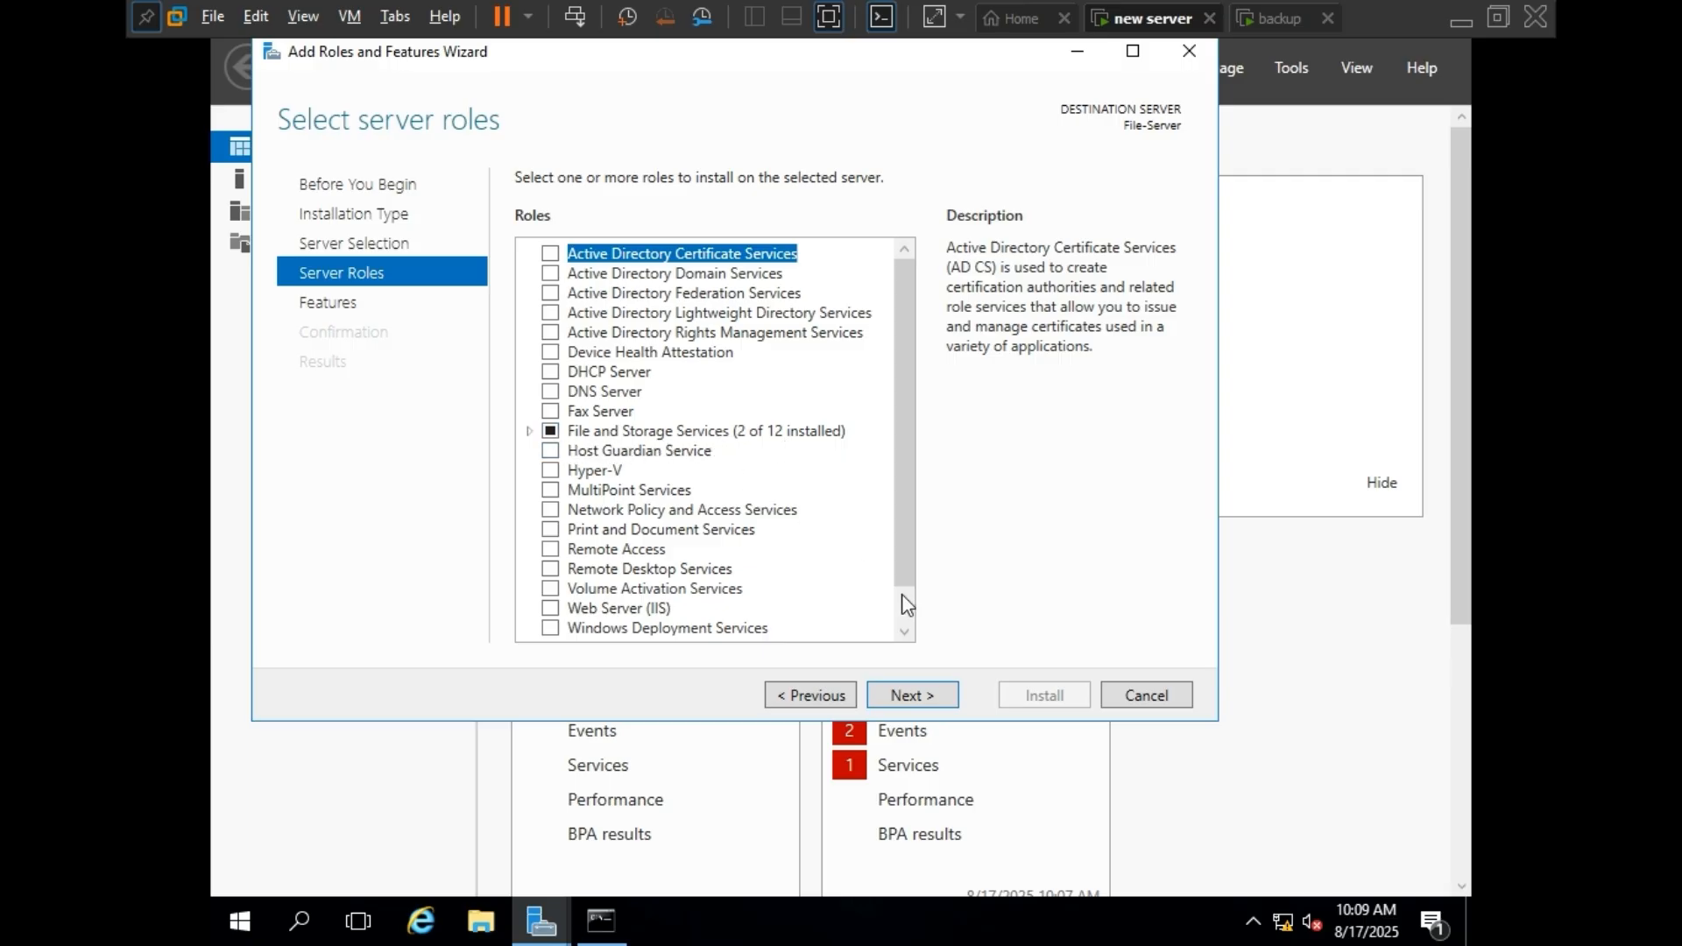
{"action": "left_click", "coordinate": [929, 692]}
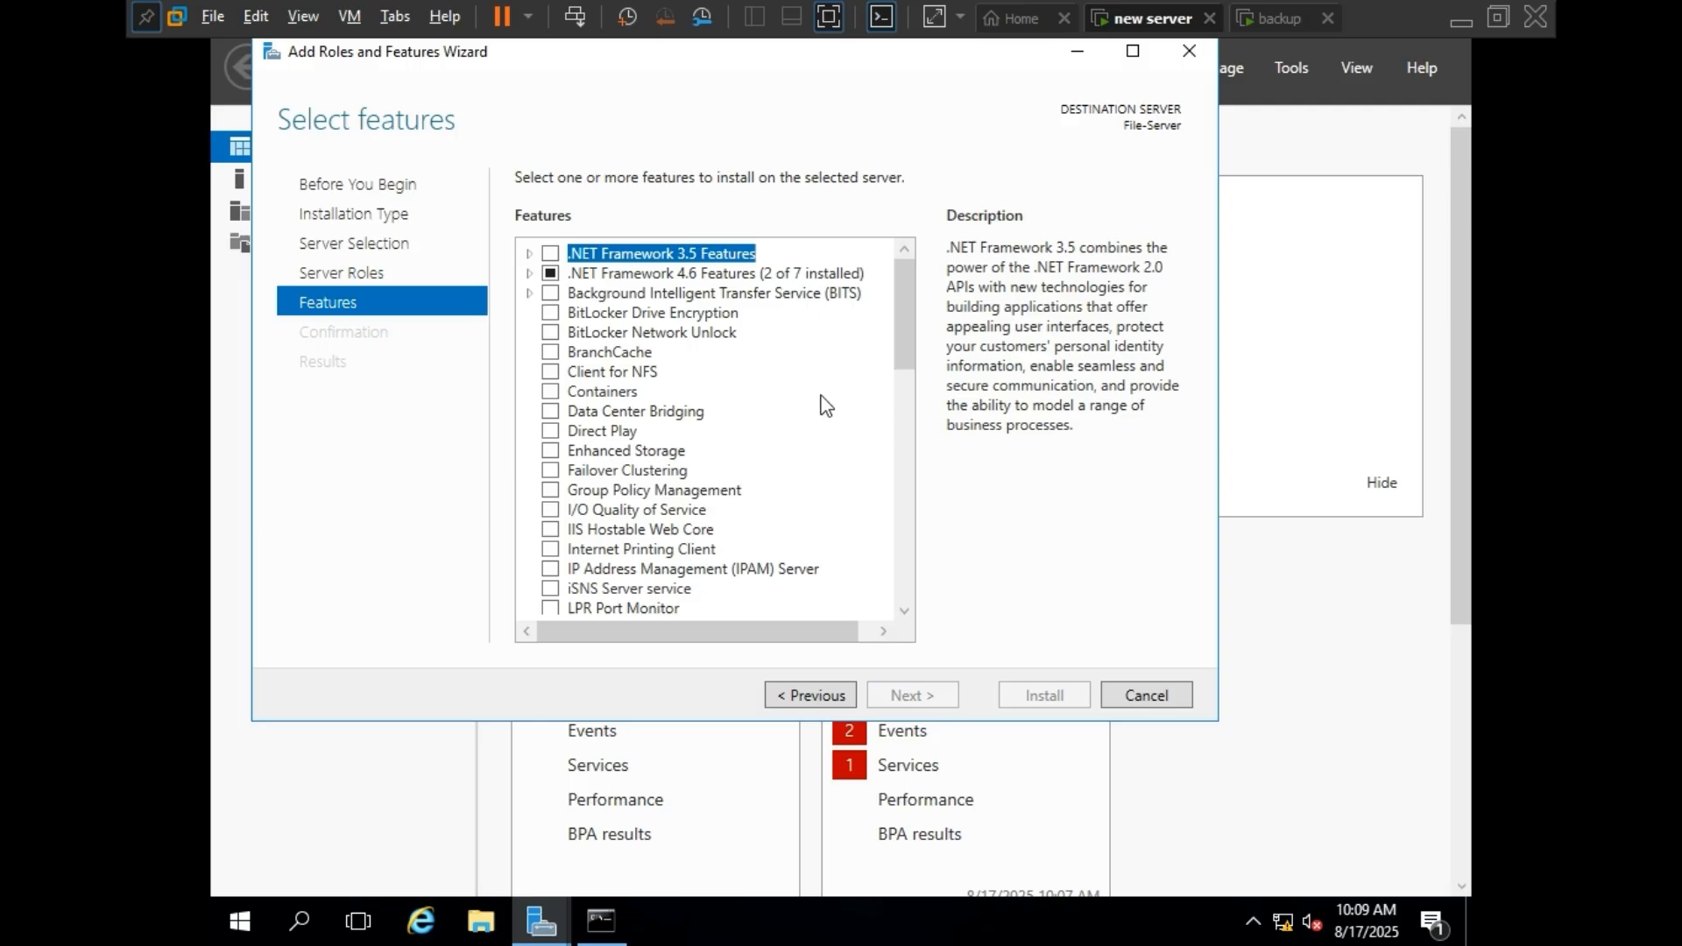
{"action": "scroll", "coordinate": [844, 399], "scroll_direction": "down", "scroll_amount": 6}
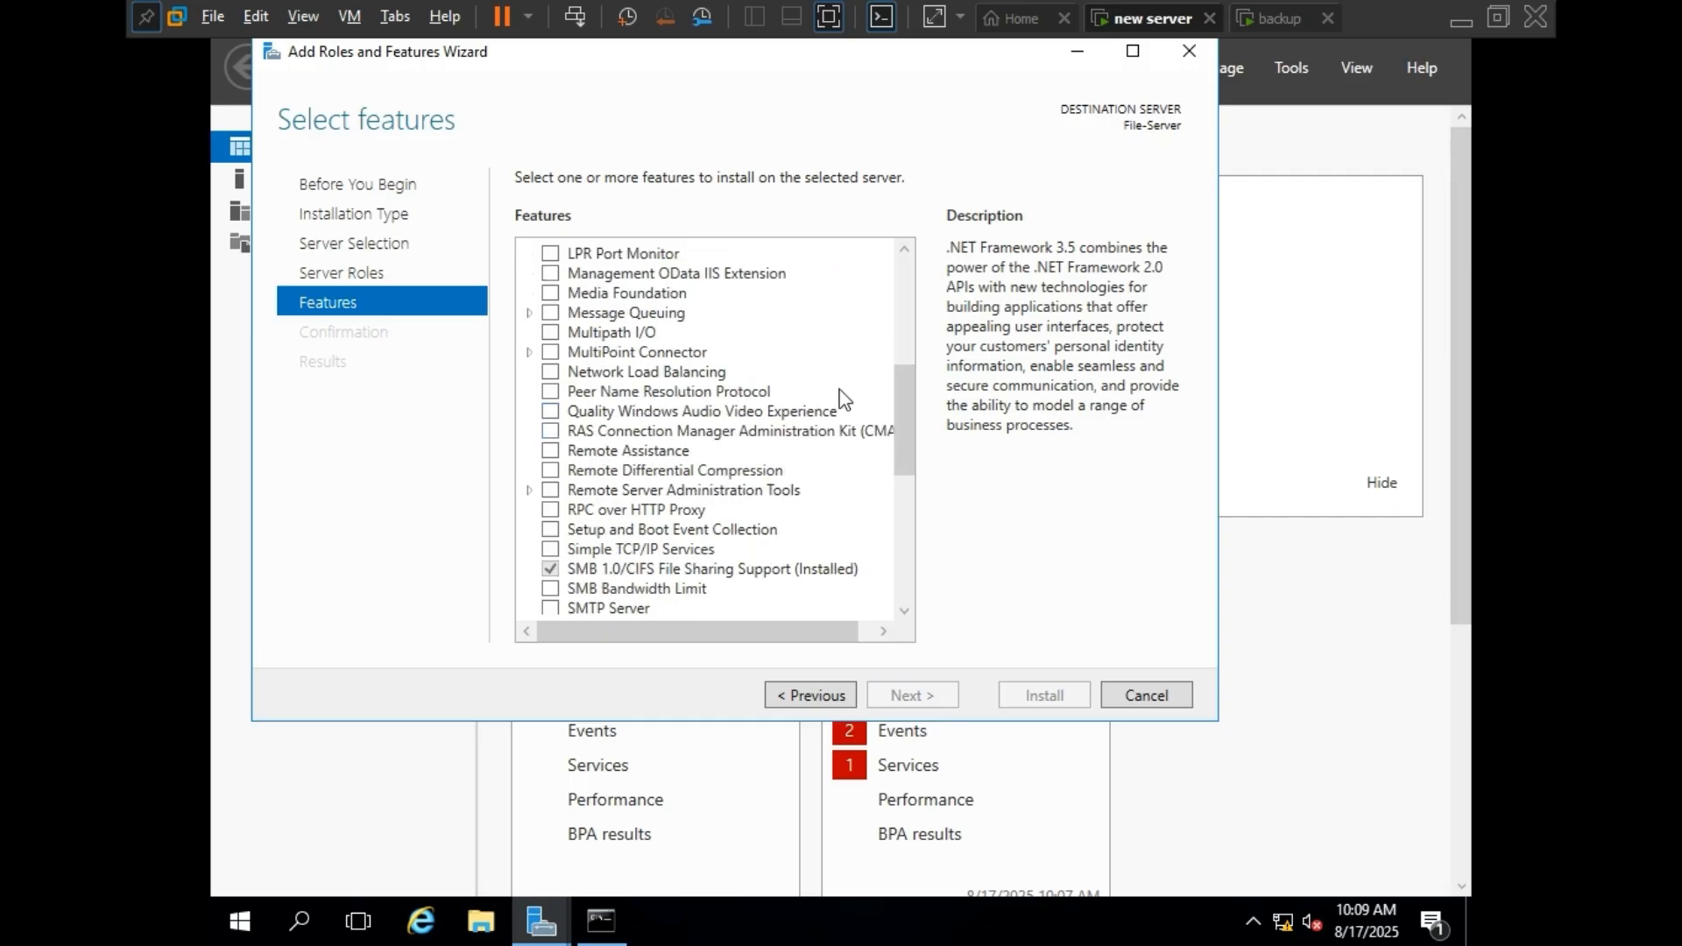
{"action": "scroll", "coordinate": [843, 399], "scroll_direction": "down", "scroll_amount": 6}
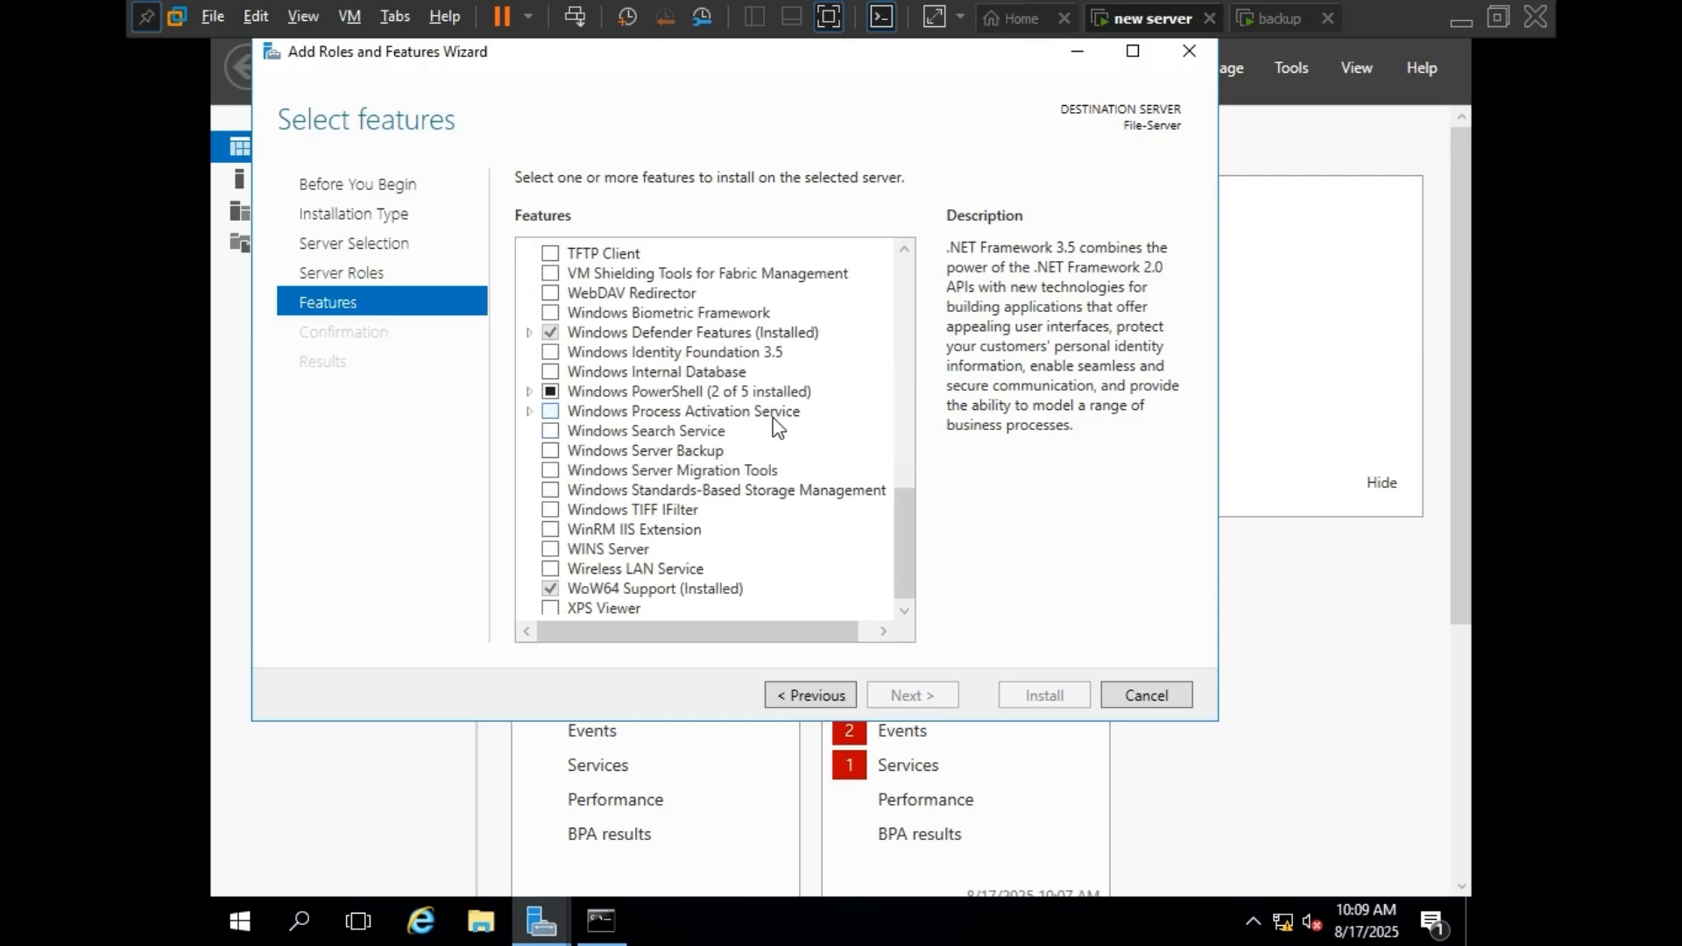
{"action": "left_click", "coordinate": [551, 447]}
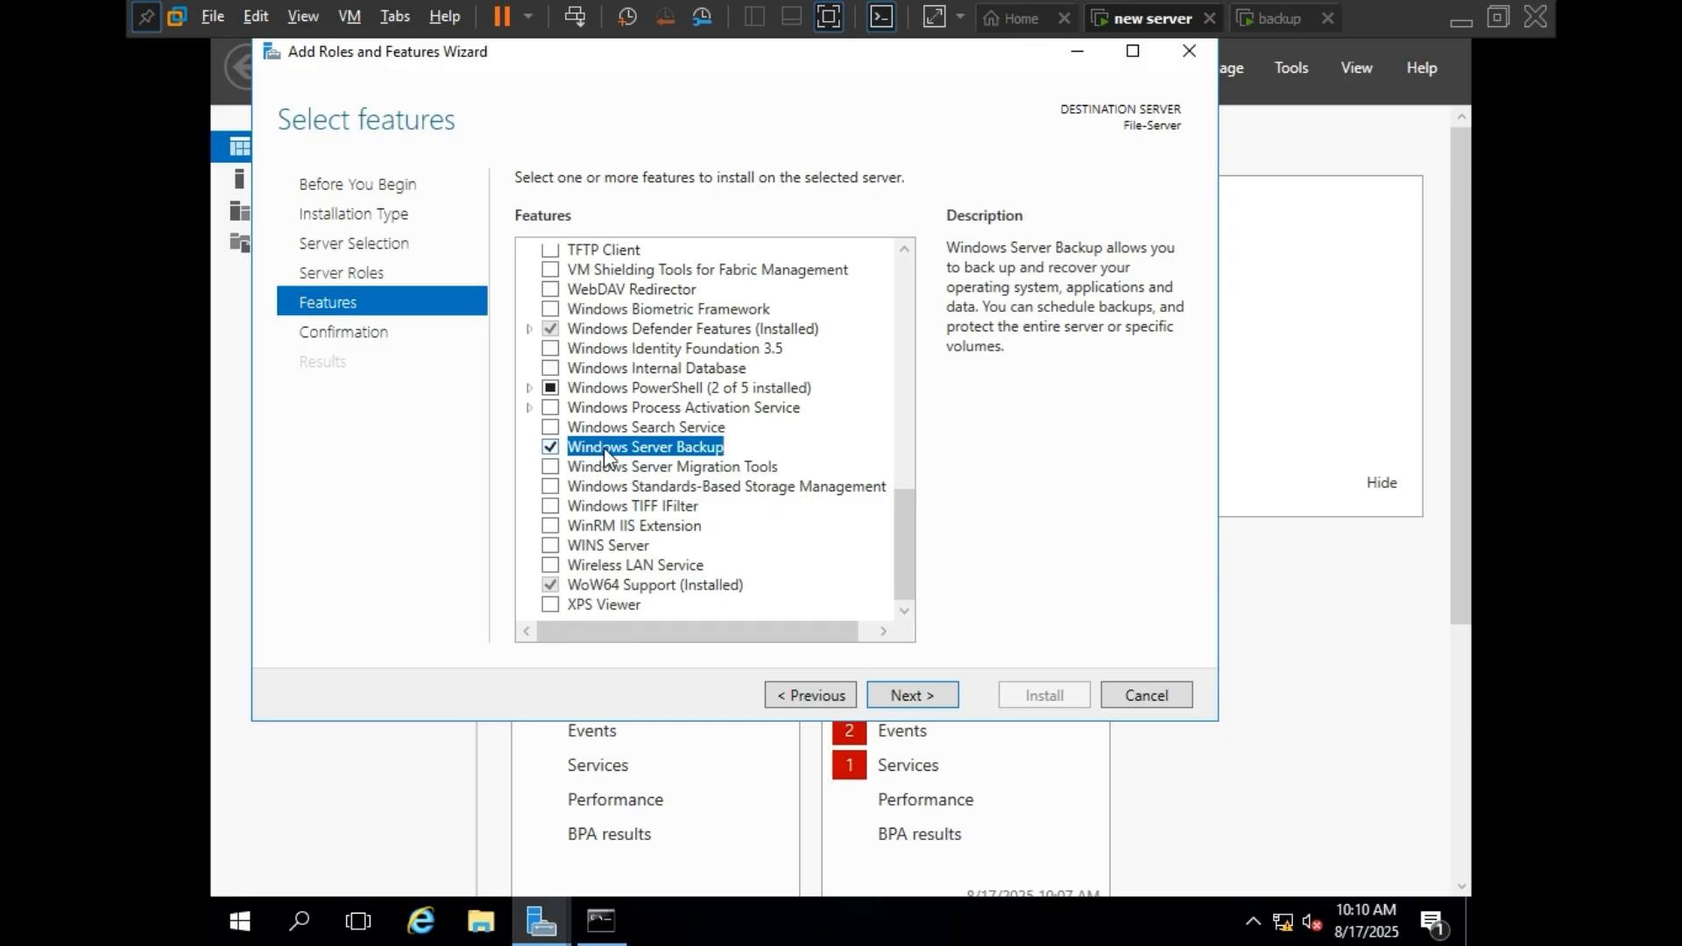
{"action": "left_click", "coordinate": [928, 695]}
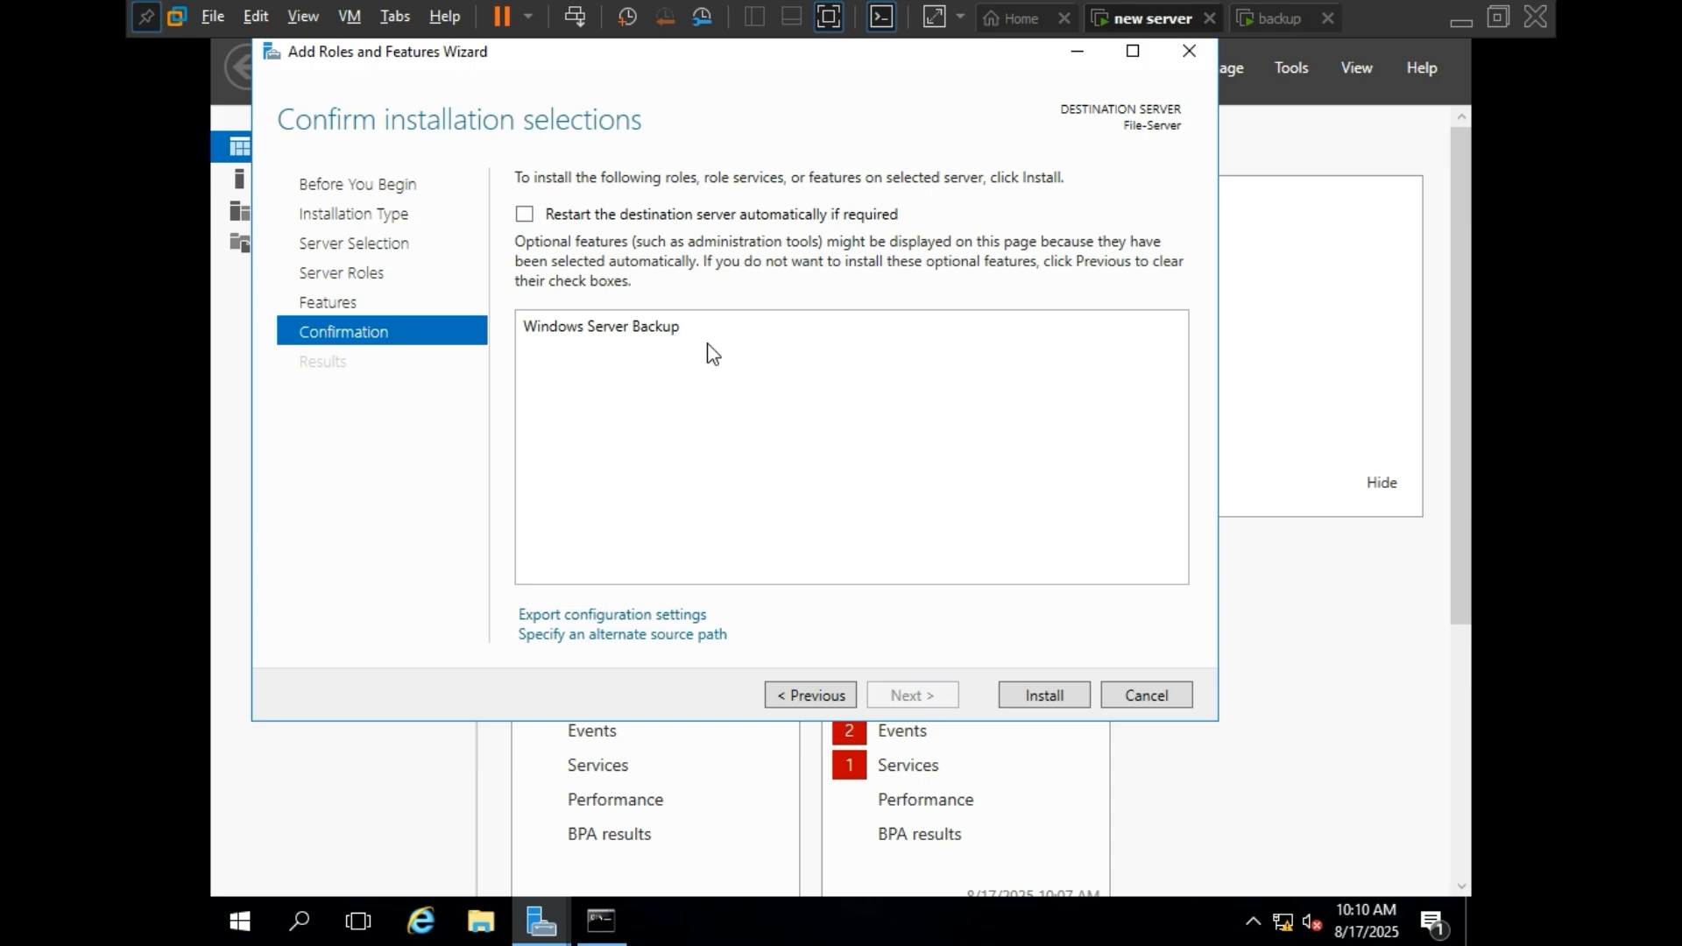
{"action": "left_click", "coordinate": [1057, 700]}
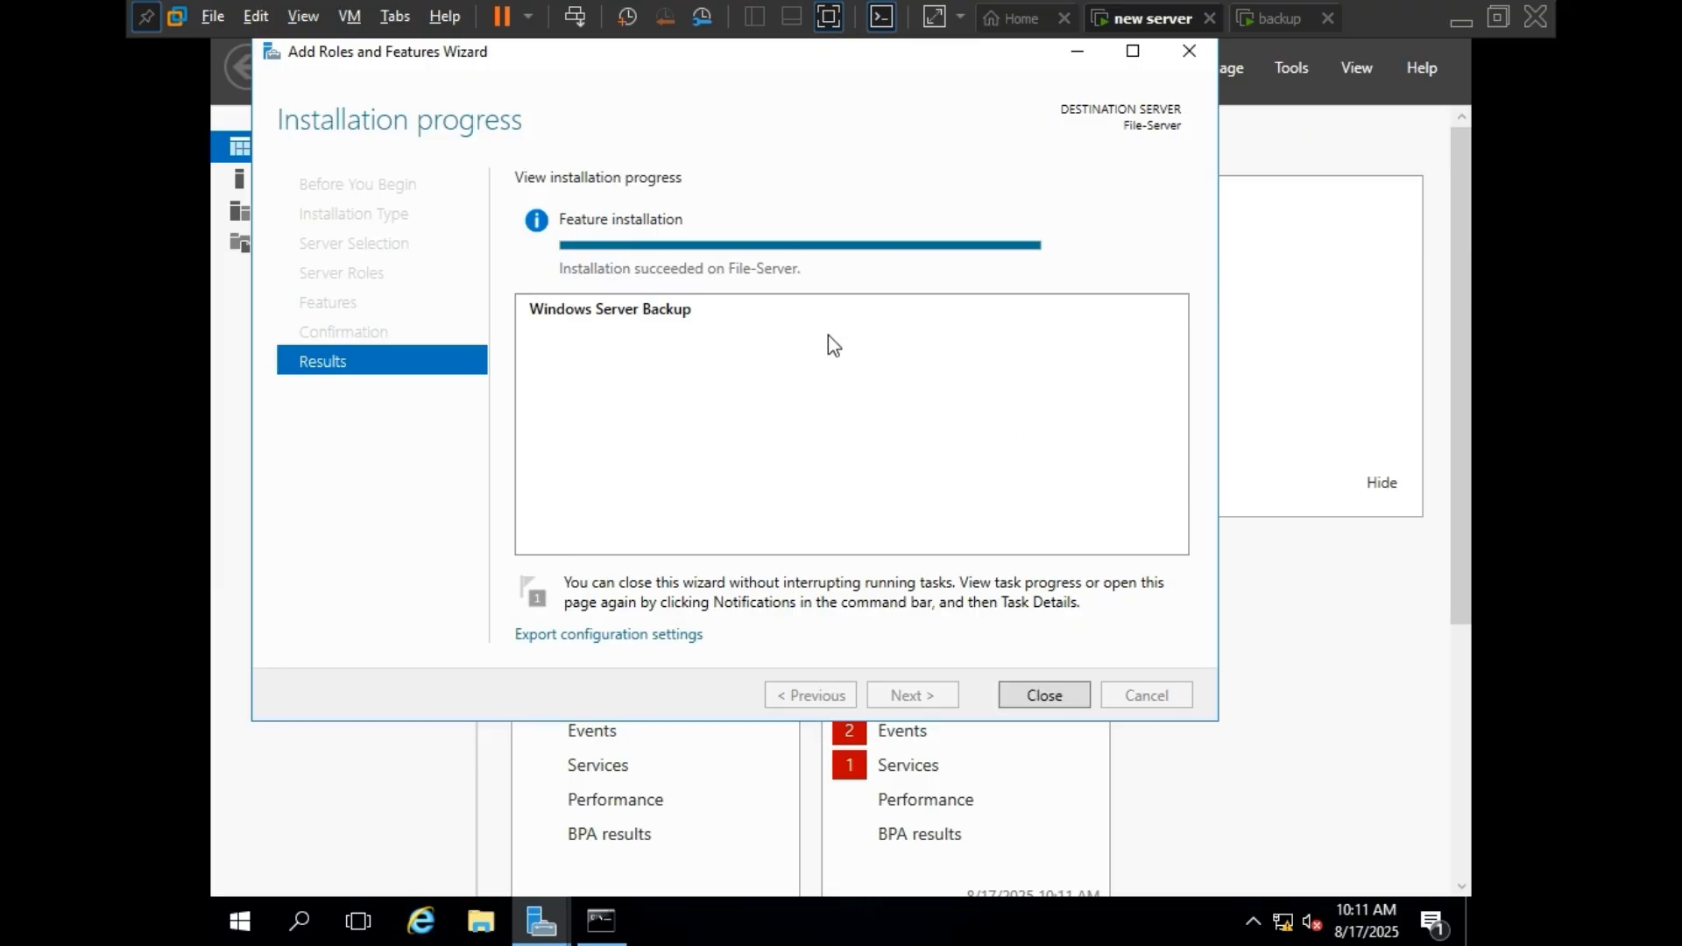
{"action": "left_click", "coordinate": [1069, 694]}
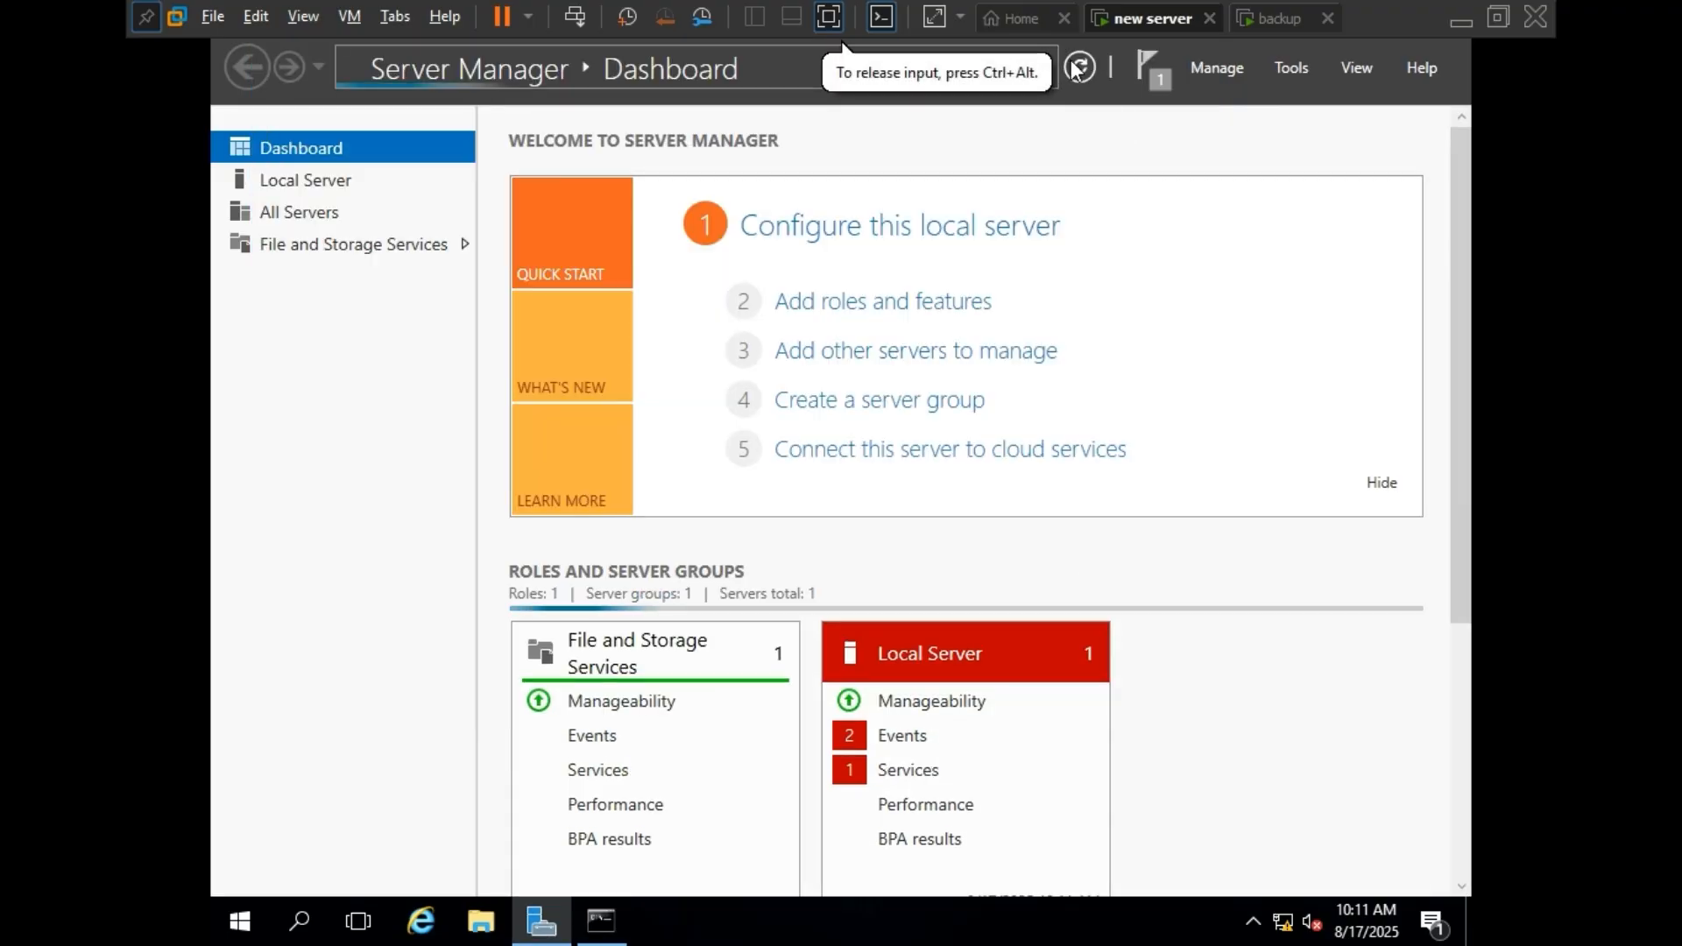
Open the Windows Server Backup tool from Server Manager and show its Local Backup node.
{"action": "left_click", "coordinate": [1286, 68]}
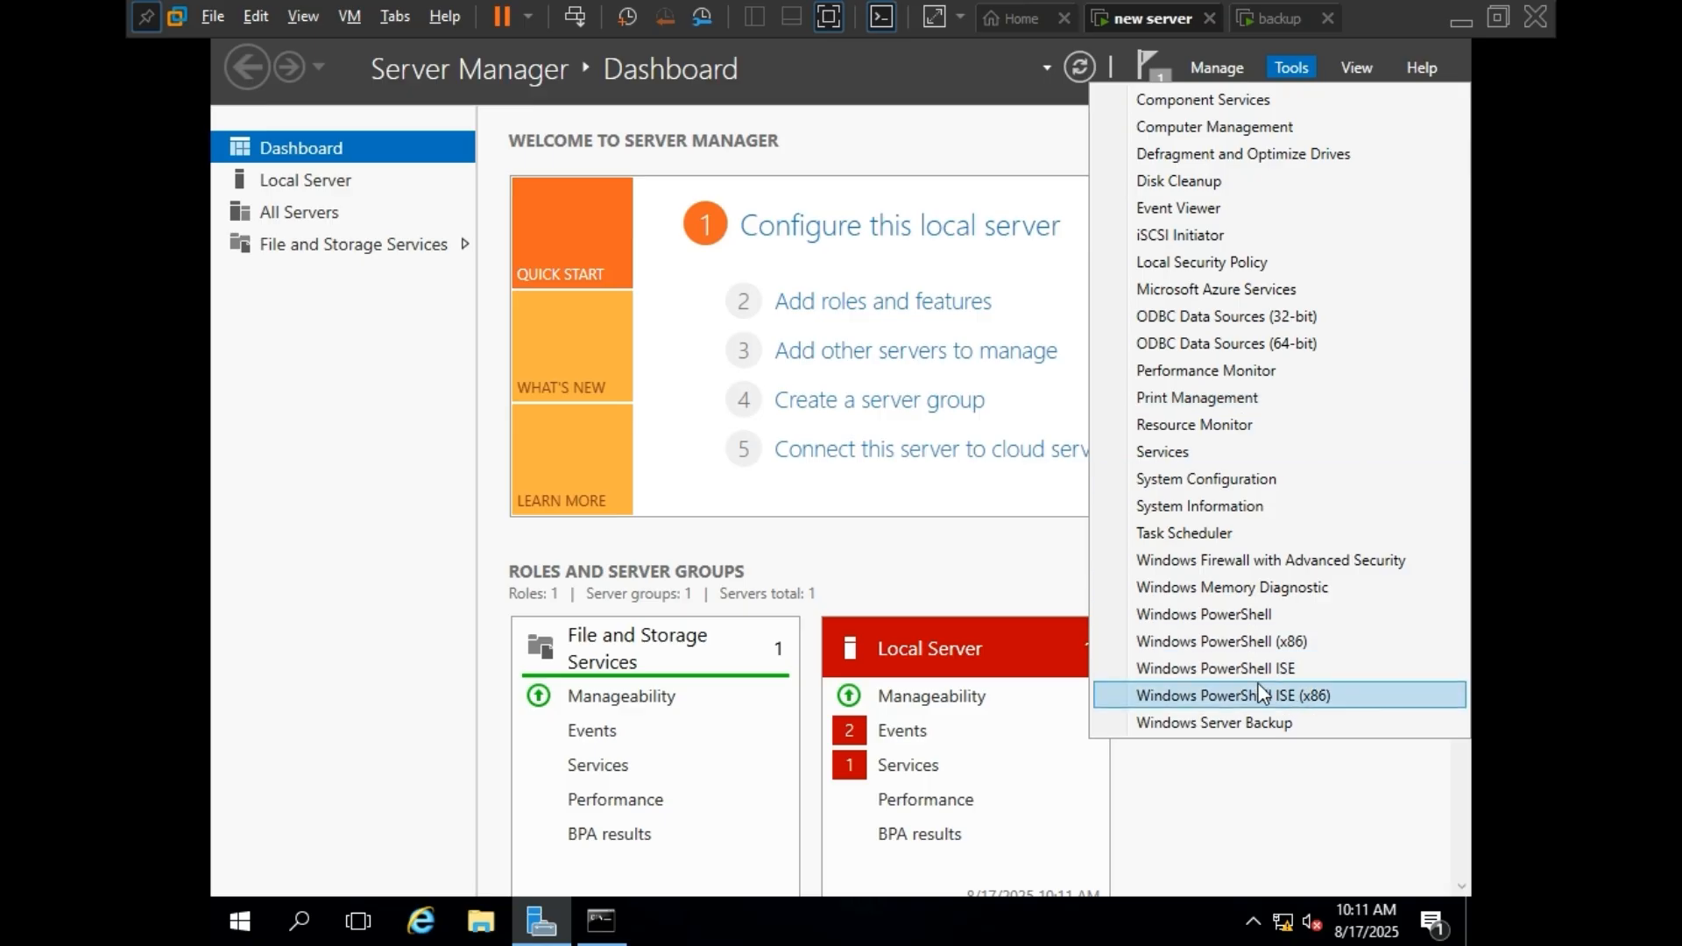
{"action": "left_click", "coordinate": [1239, 724]}
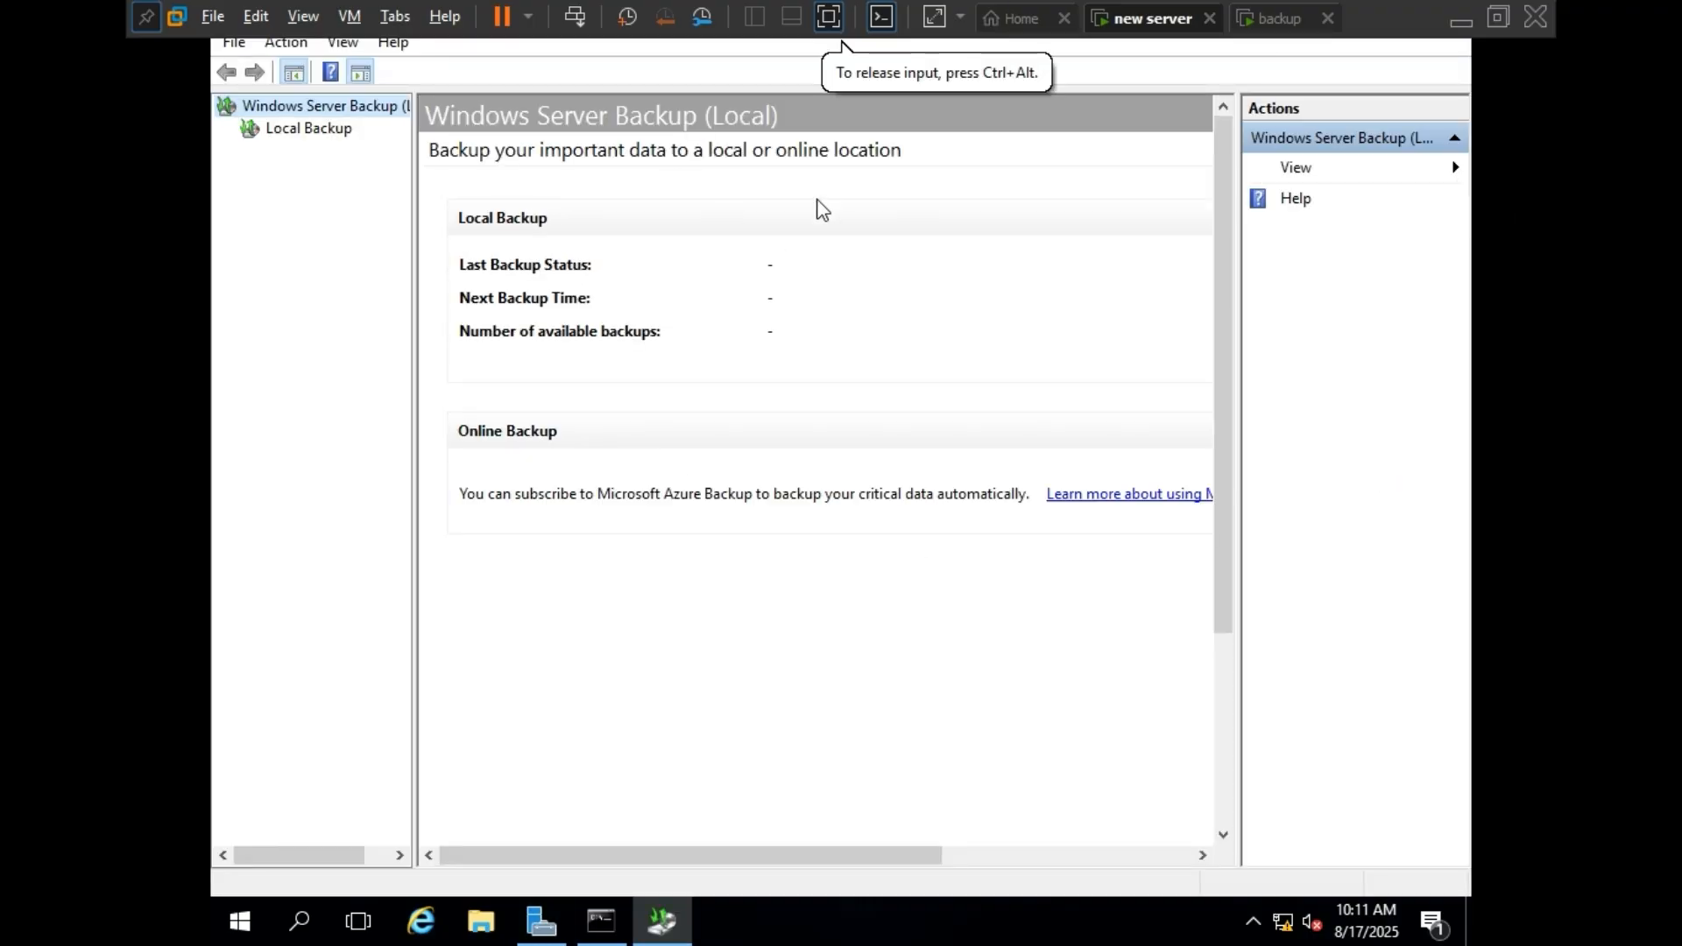
{"action": "left_click", "coordinate": [147, 17]}
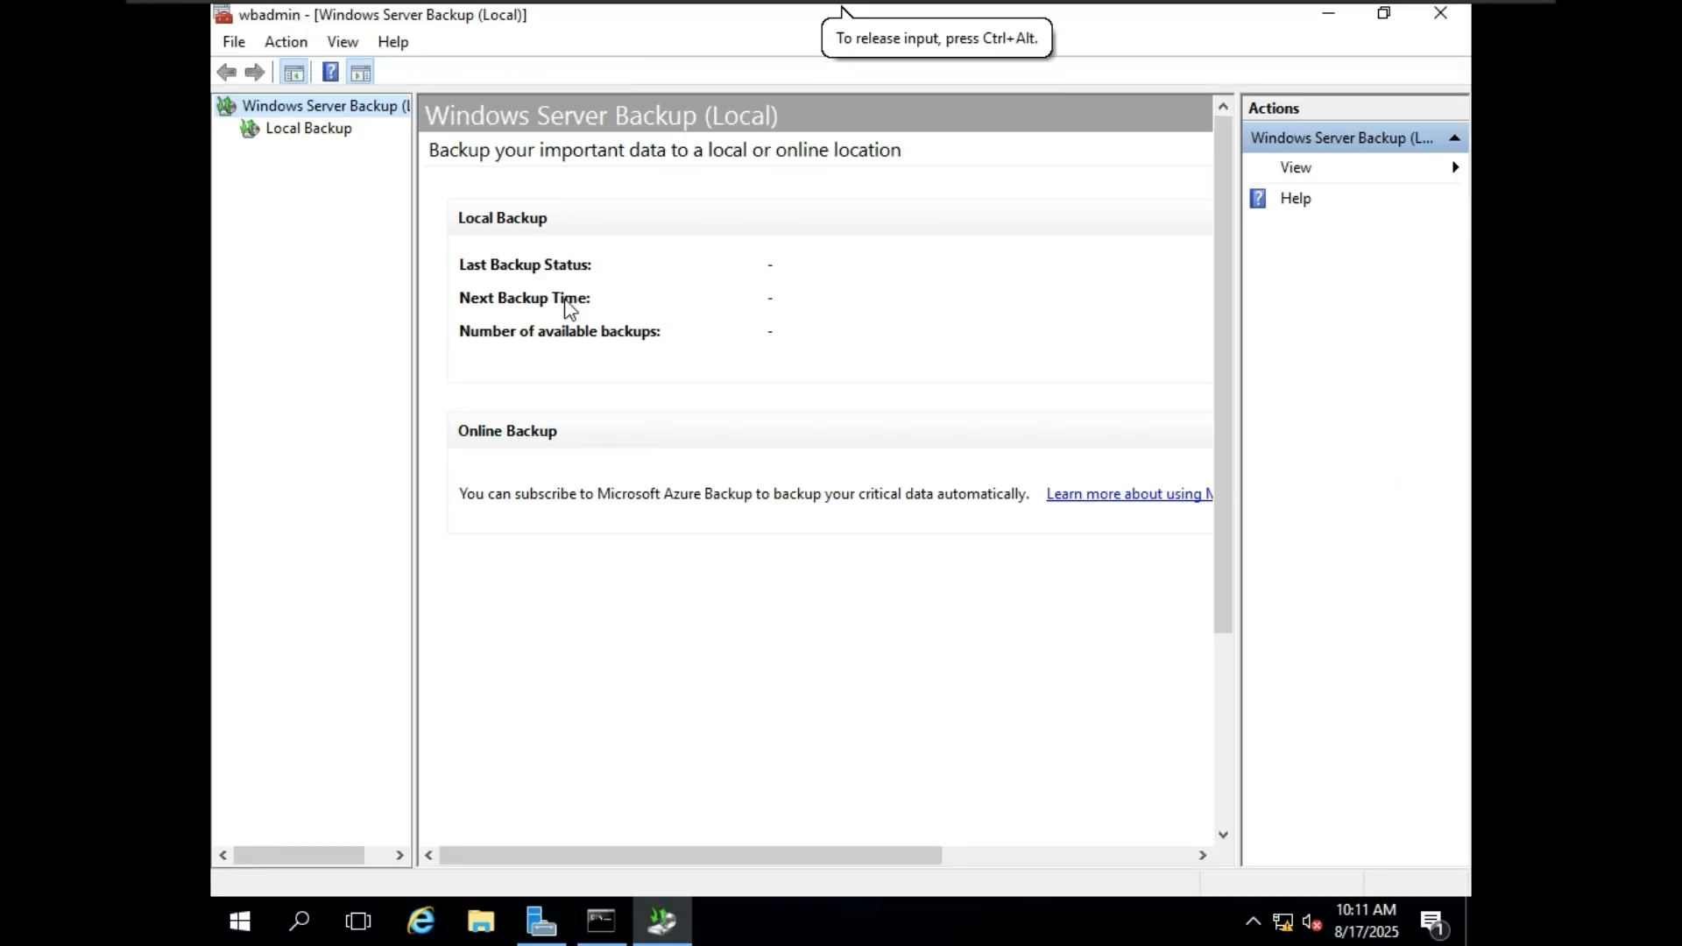
{"action": "left_click", "coordinate": [336, 132]}
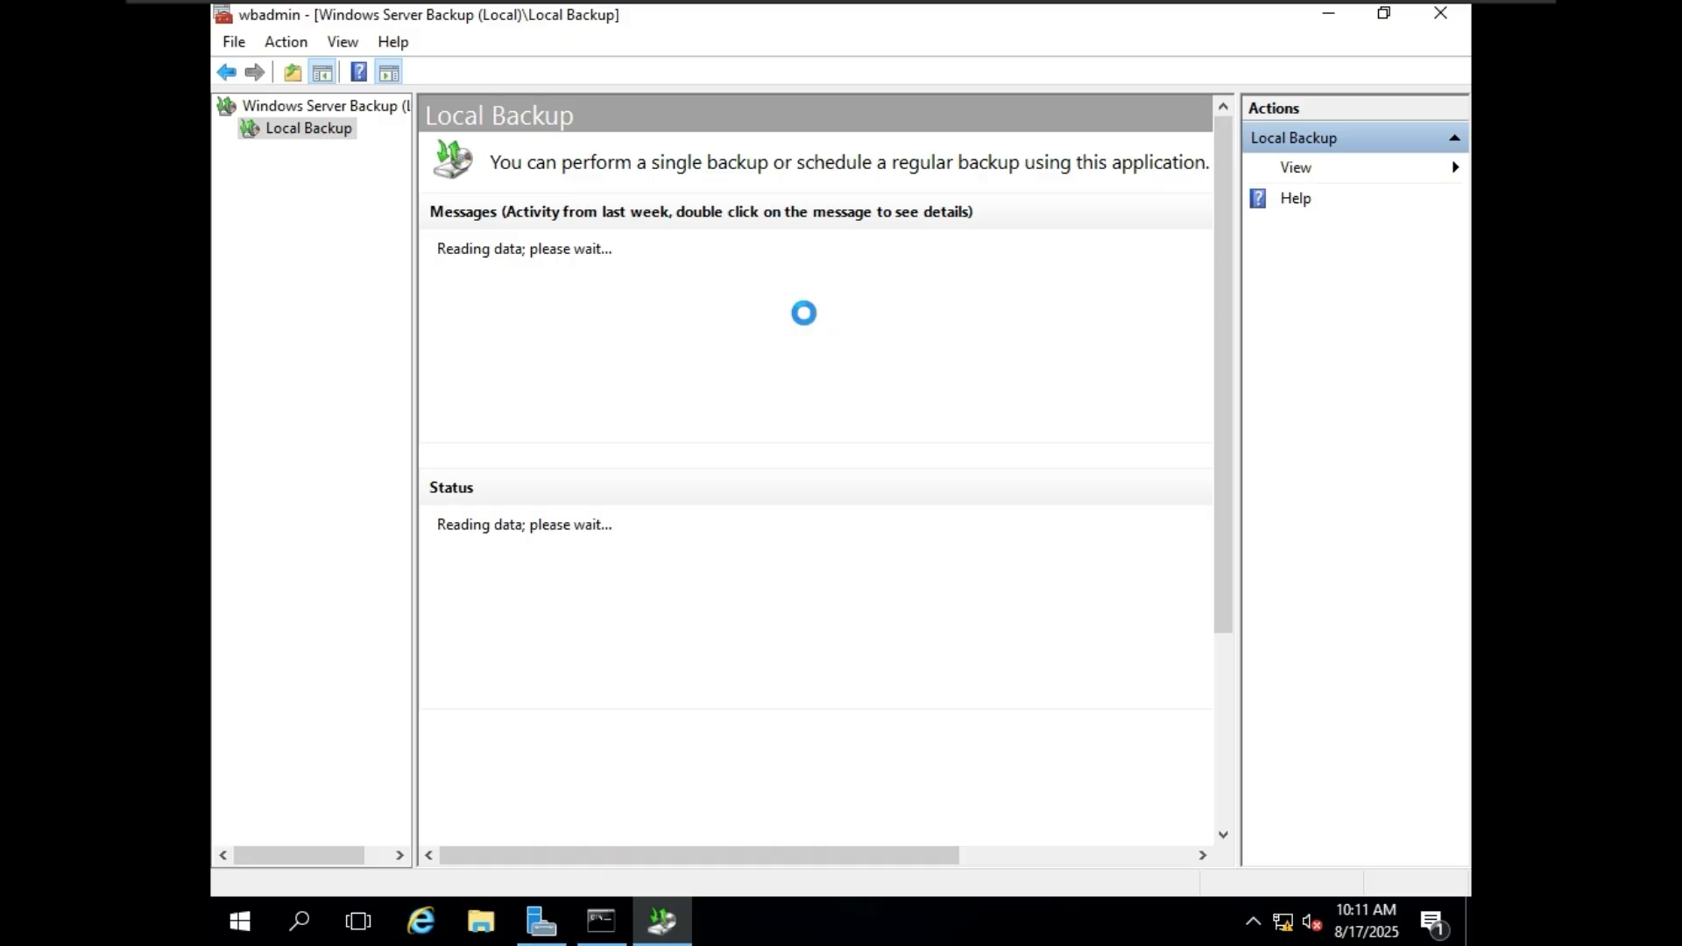
Switch to File Explorer and examine the drives available under This PC.
{"action": "left_click", "coordinate": [496, 922]}
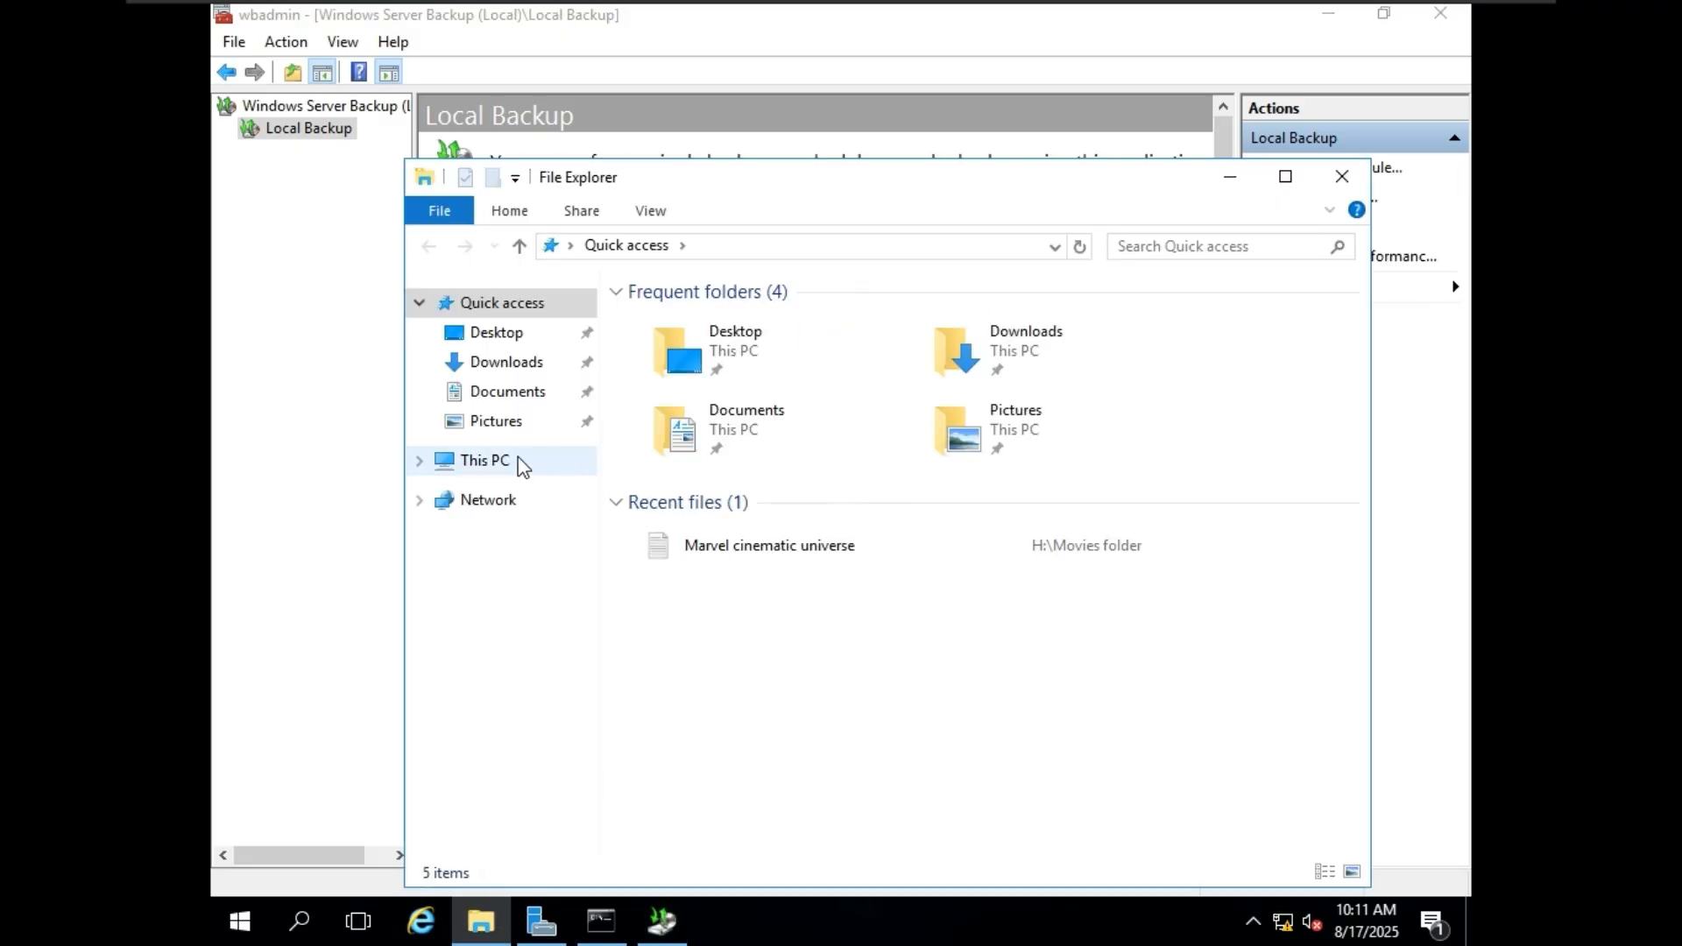
{"action": "left_click", "coordinate": [523, 465]}
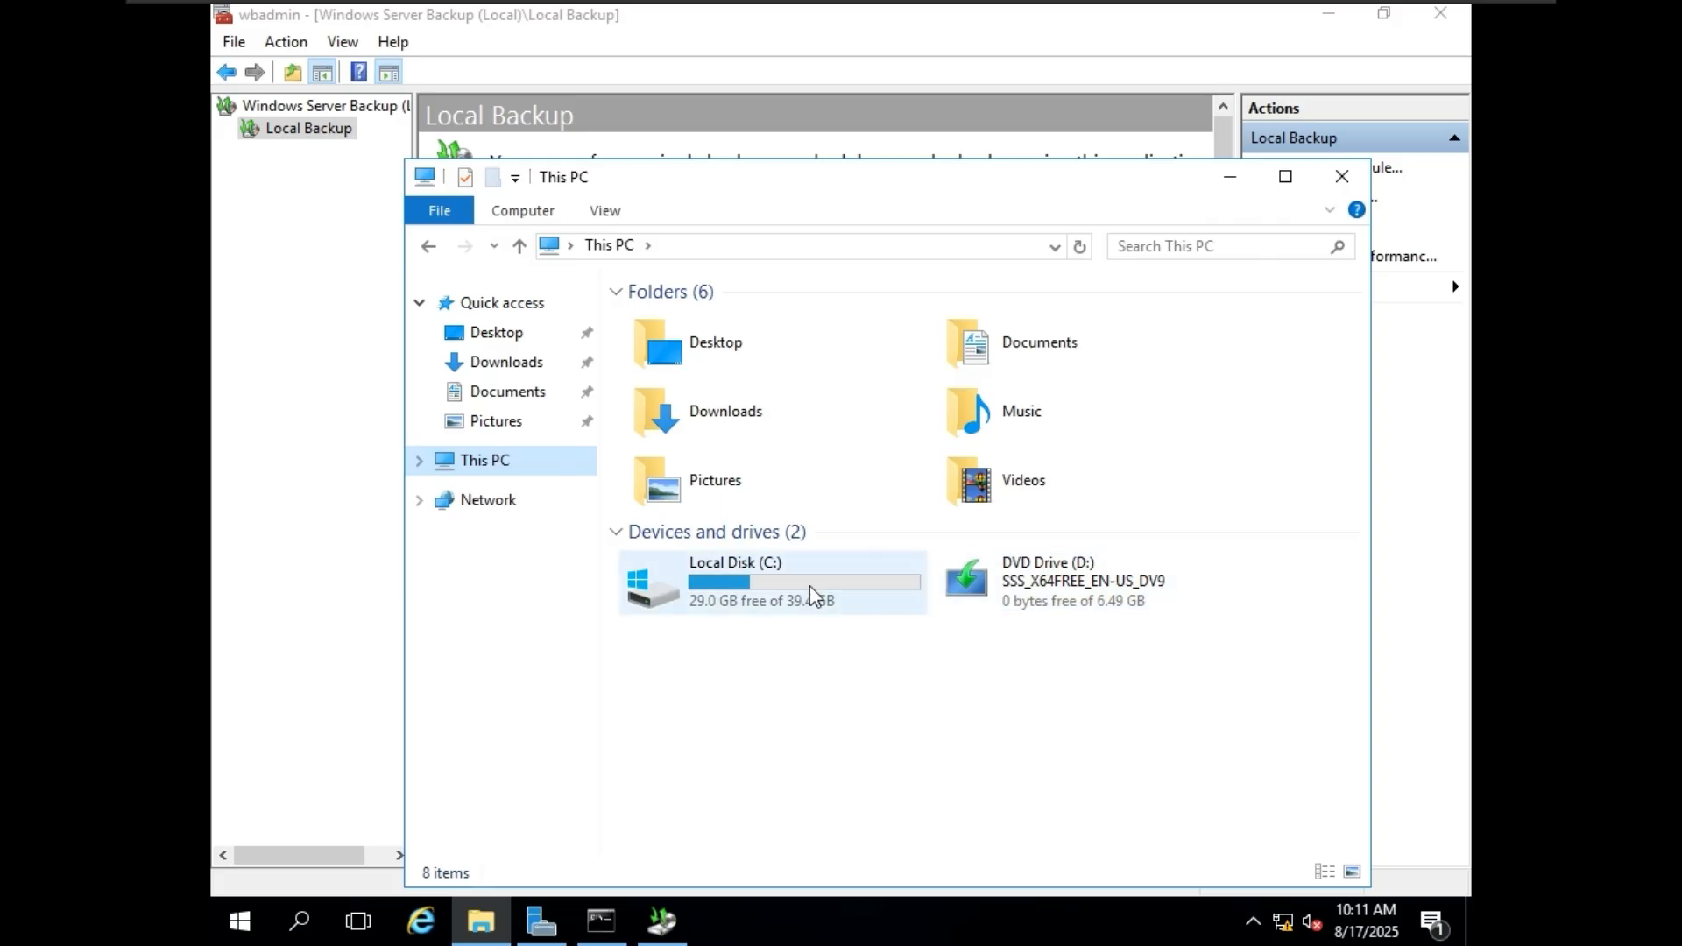
{"action": "left_click_drag", "start_coordinate": [971, 198], "coordinate": [948, 137]}
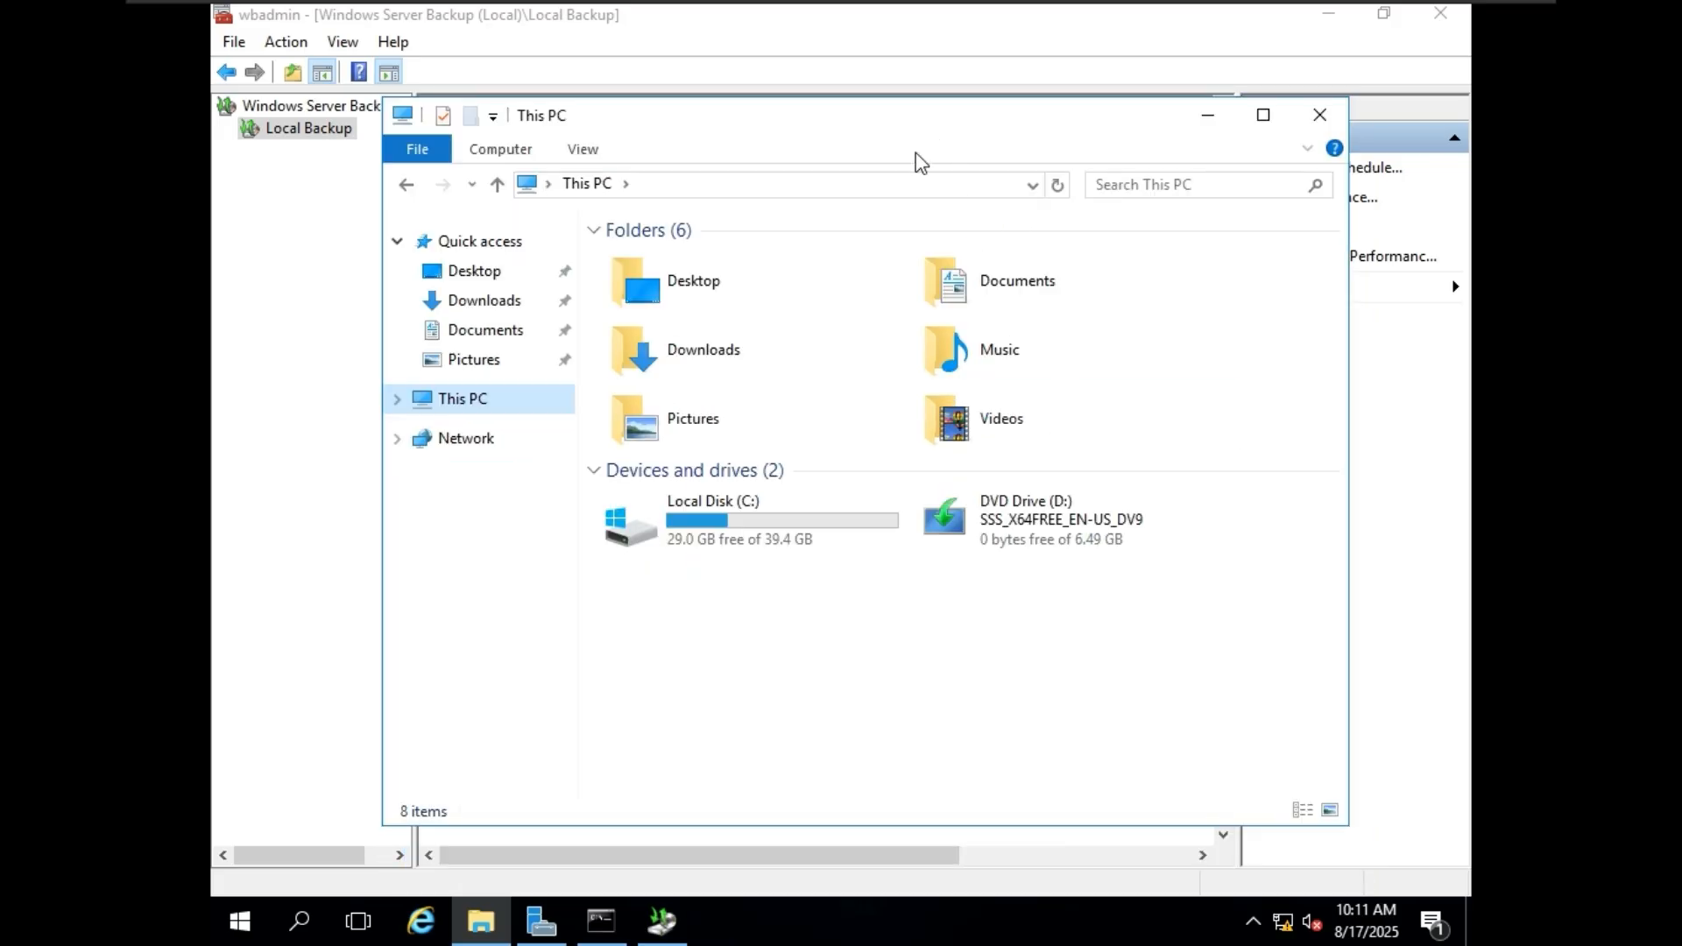
{"action": "left_click", "coordinate": [399, 401]}
{"action": "left_click", "coordinate": [398, 401]}
{"action": "left_click", "coordinate": [399, 402]}
Open Disk Management with diskmgmt.msc, bring Disk 0 online, and minimize the window.
{"action": "left_click", "coordinate": [300, 920]}
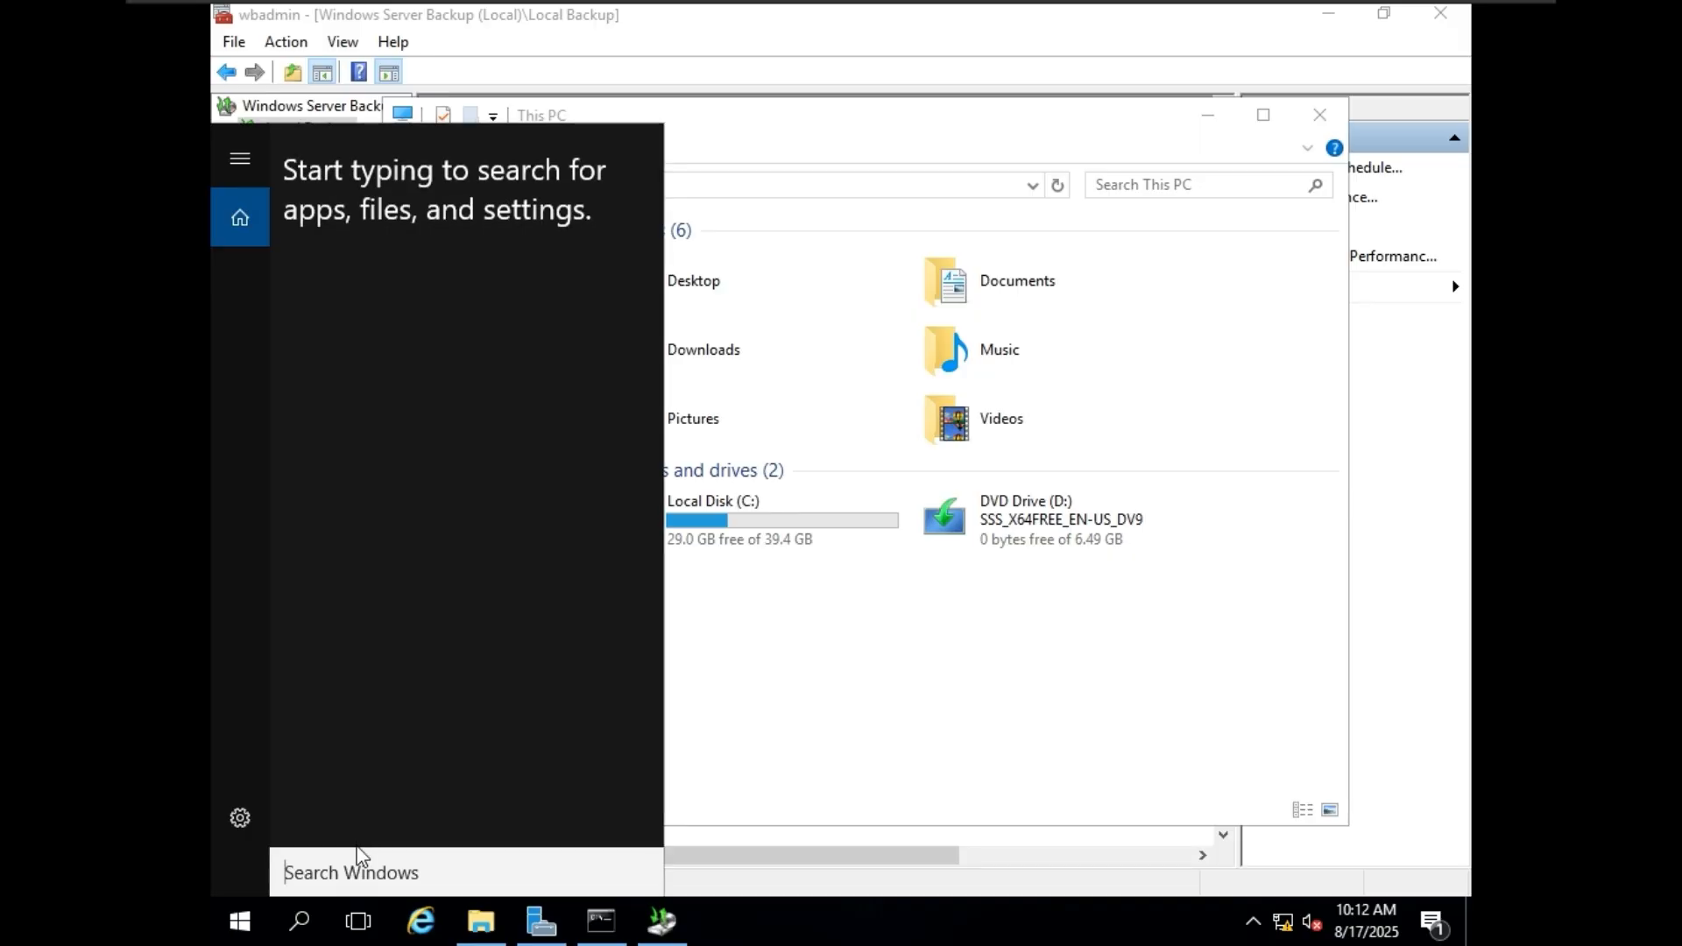
{"action": "type", "text": "disk"}
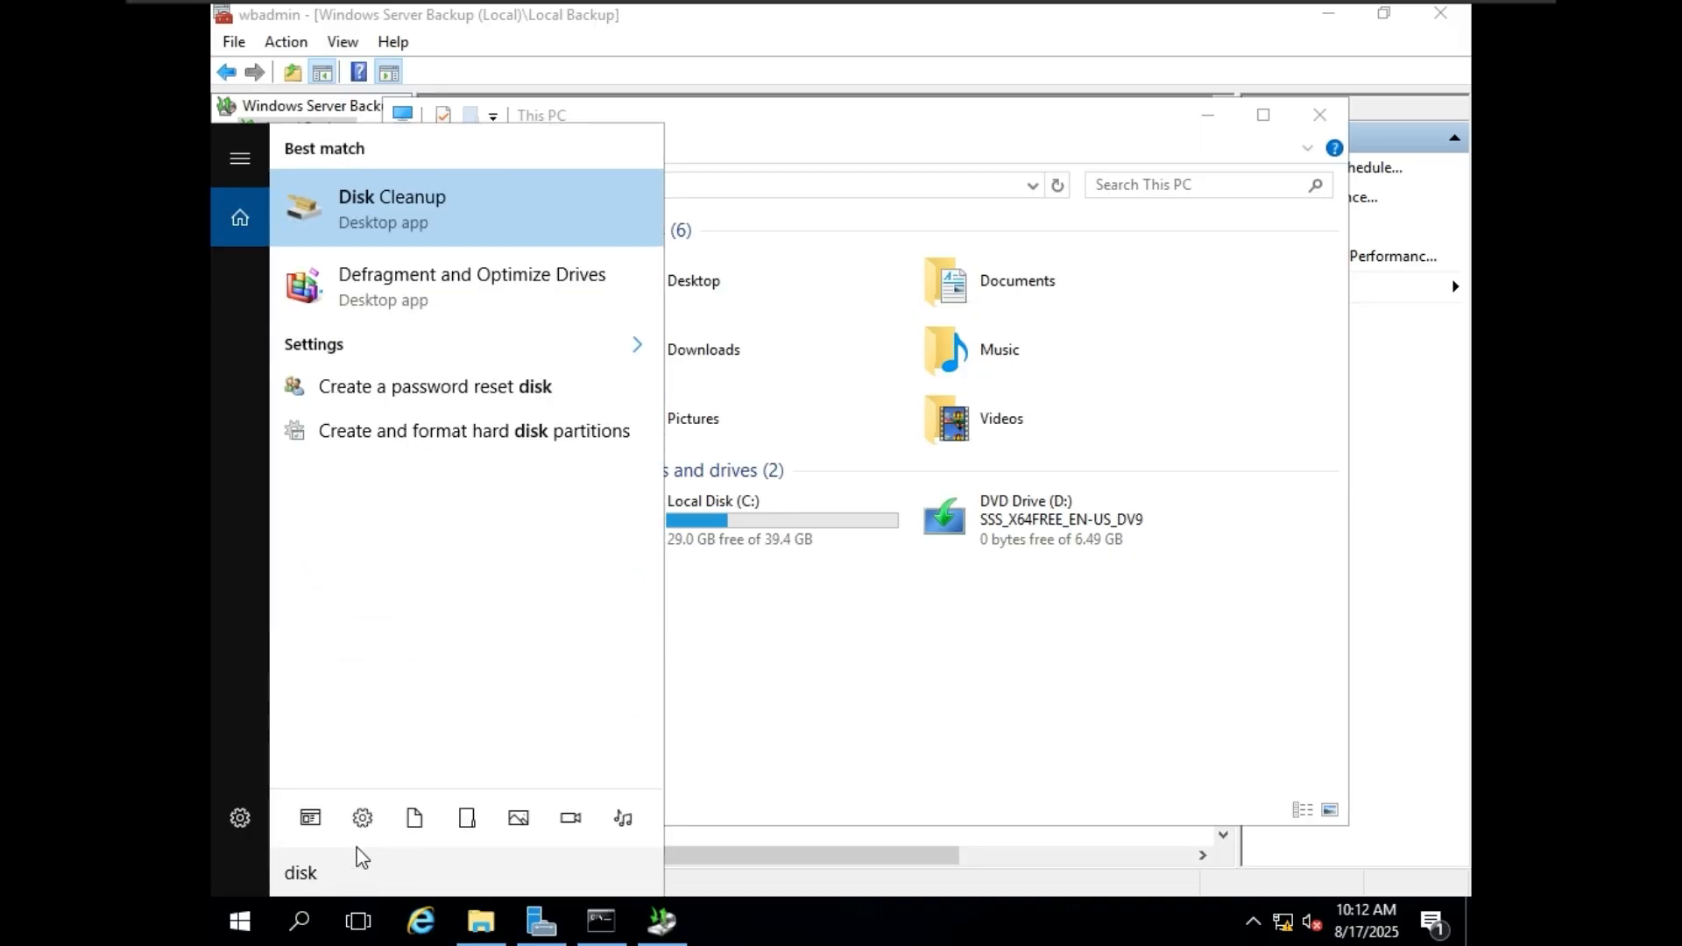
{"action": "type", "text": "mgm"}
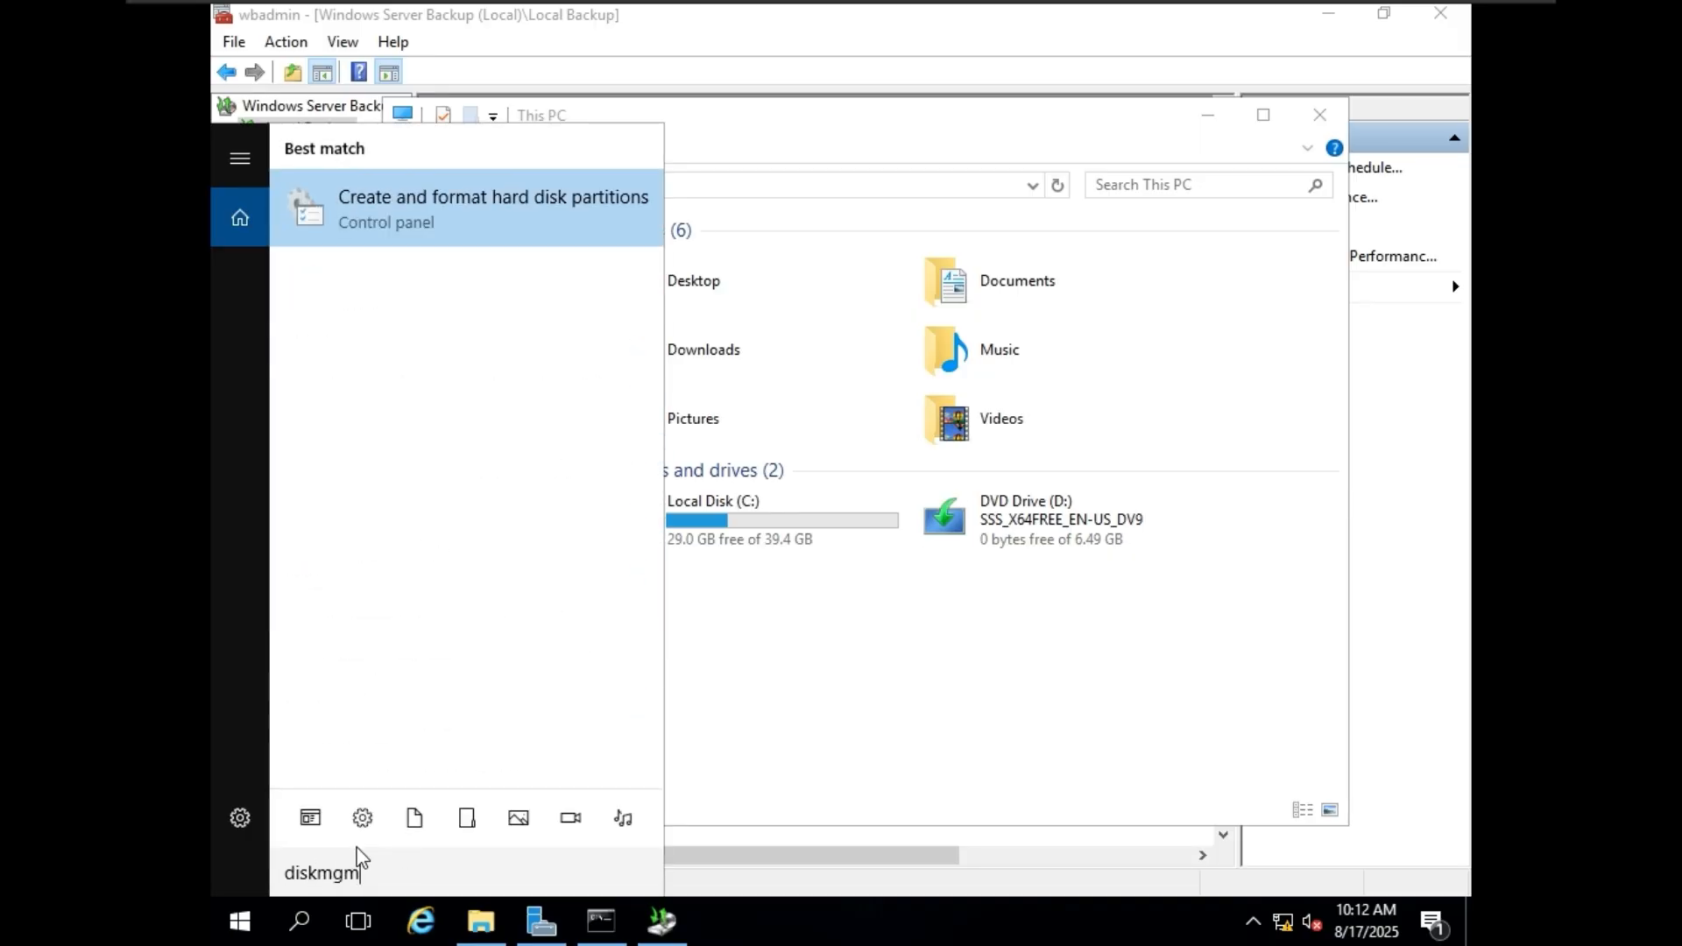
{"action": "type", "text": "t.msc"}
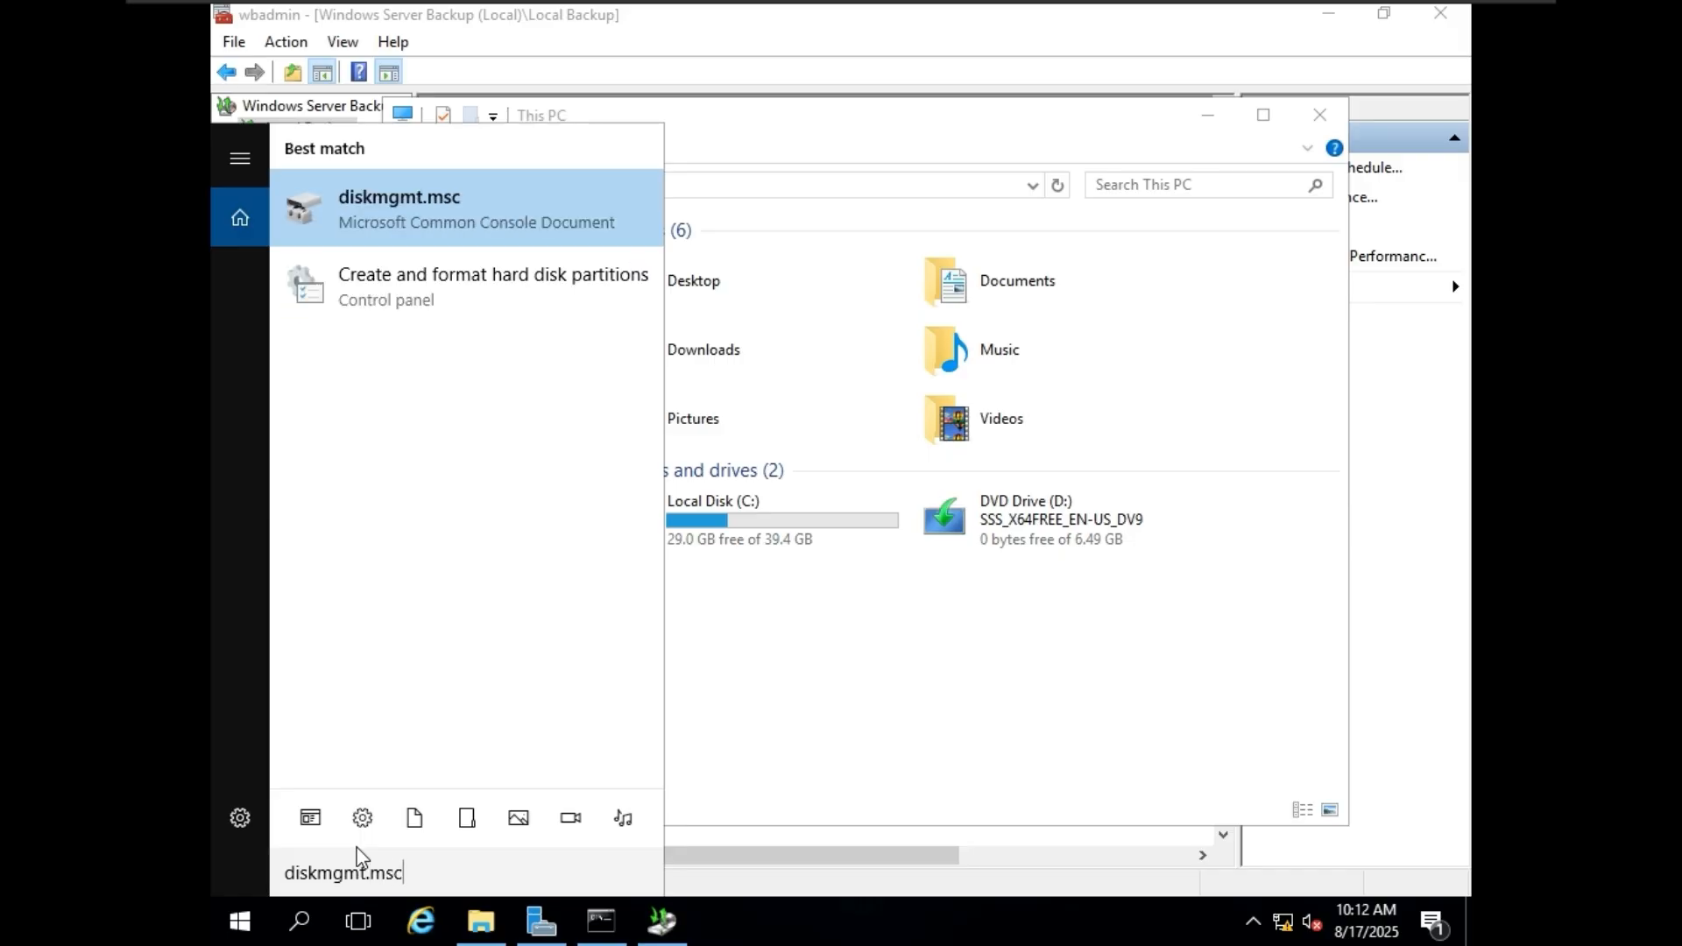
{"action": "key", "text": "Return"}
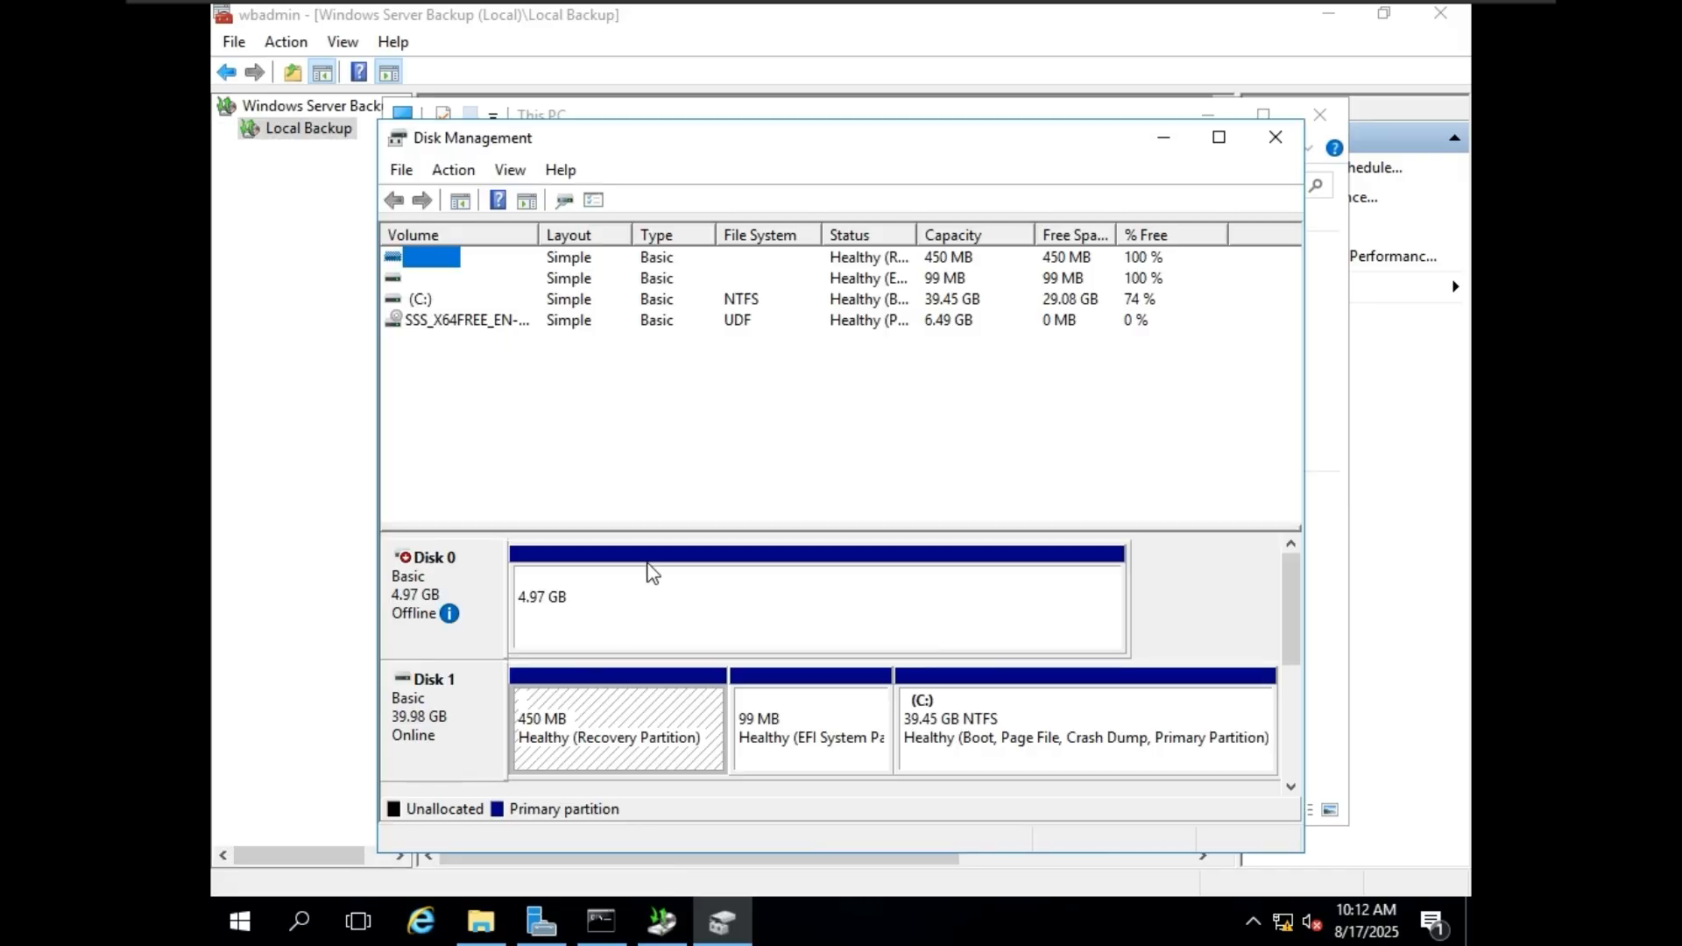
{"action": "left_click", "coordinate": [484, 601]}
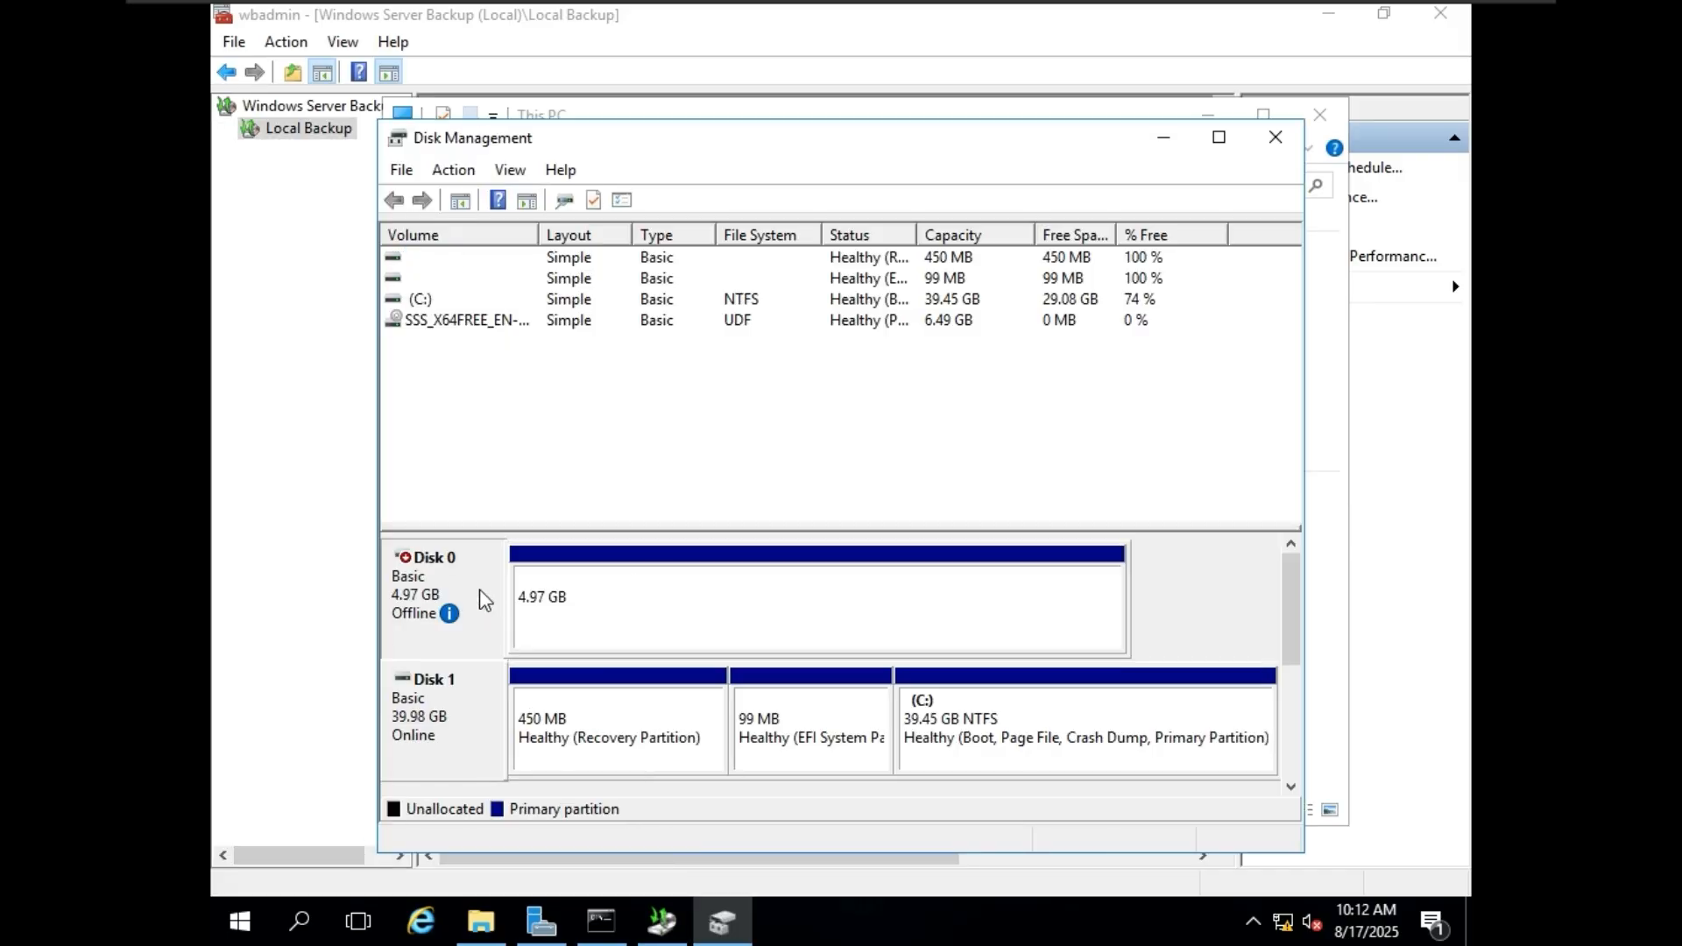
{"action": "right_click", "coordinate": [484, 601]}
{"action": "left_click", "coordinate": [516, 604]}
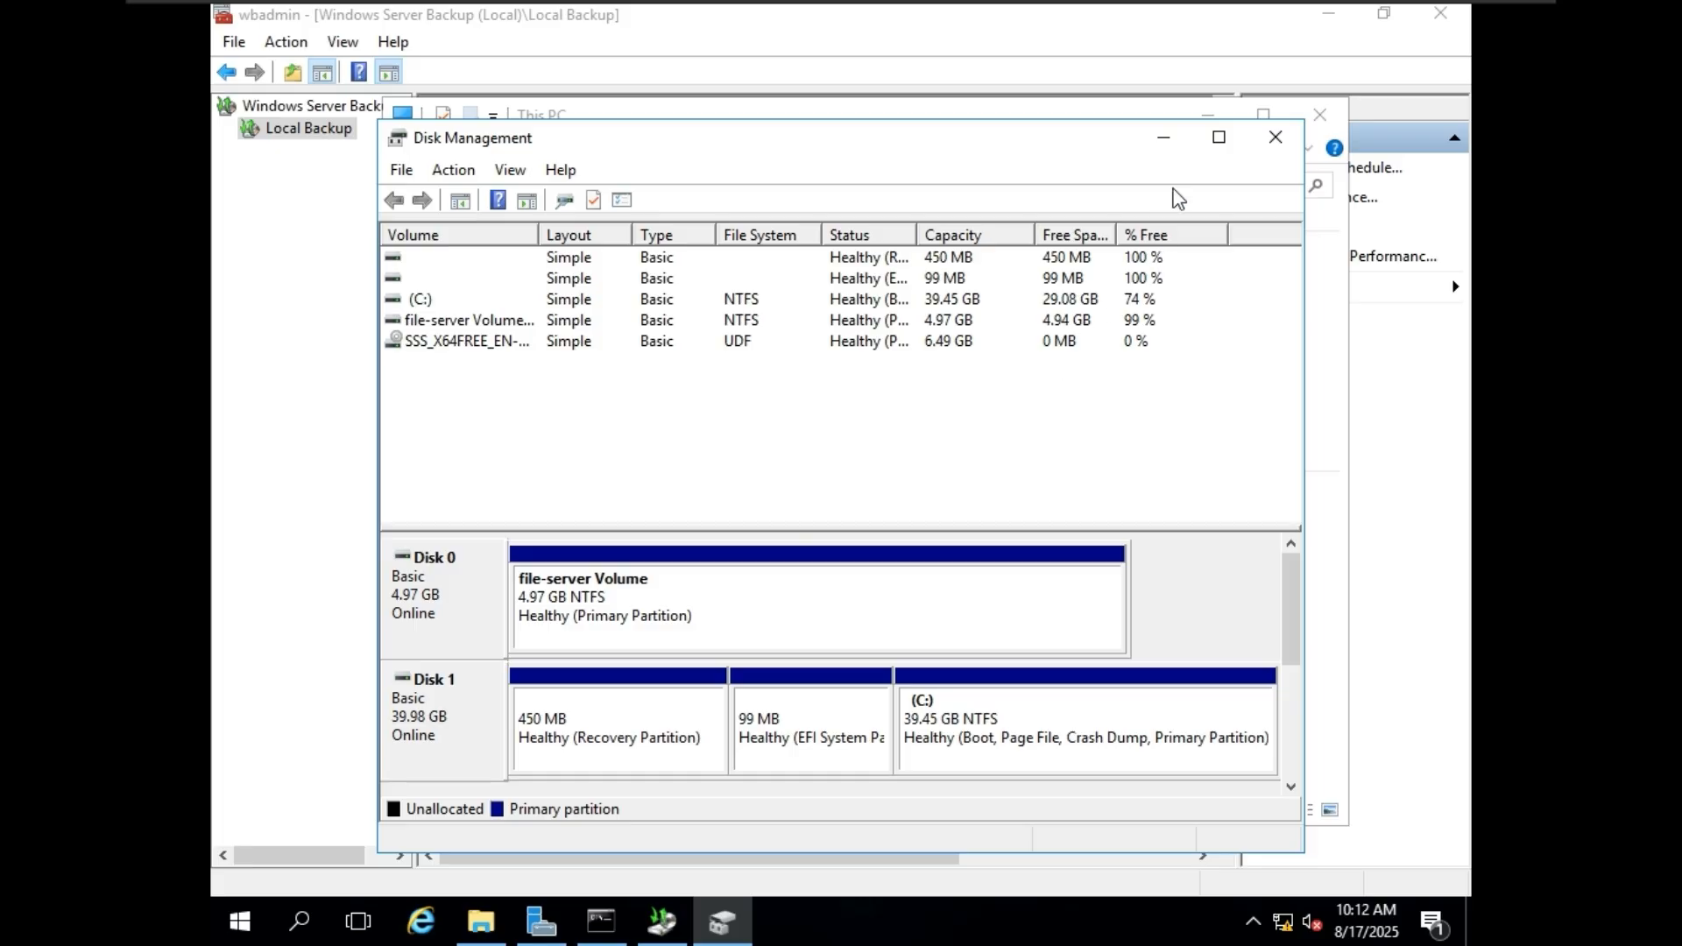
{"action": "left_click", "coordinate": [1170, 142]}
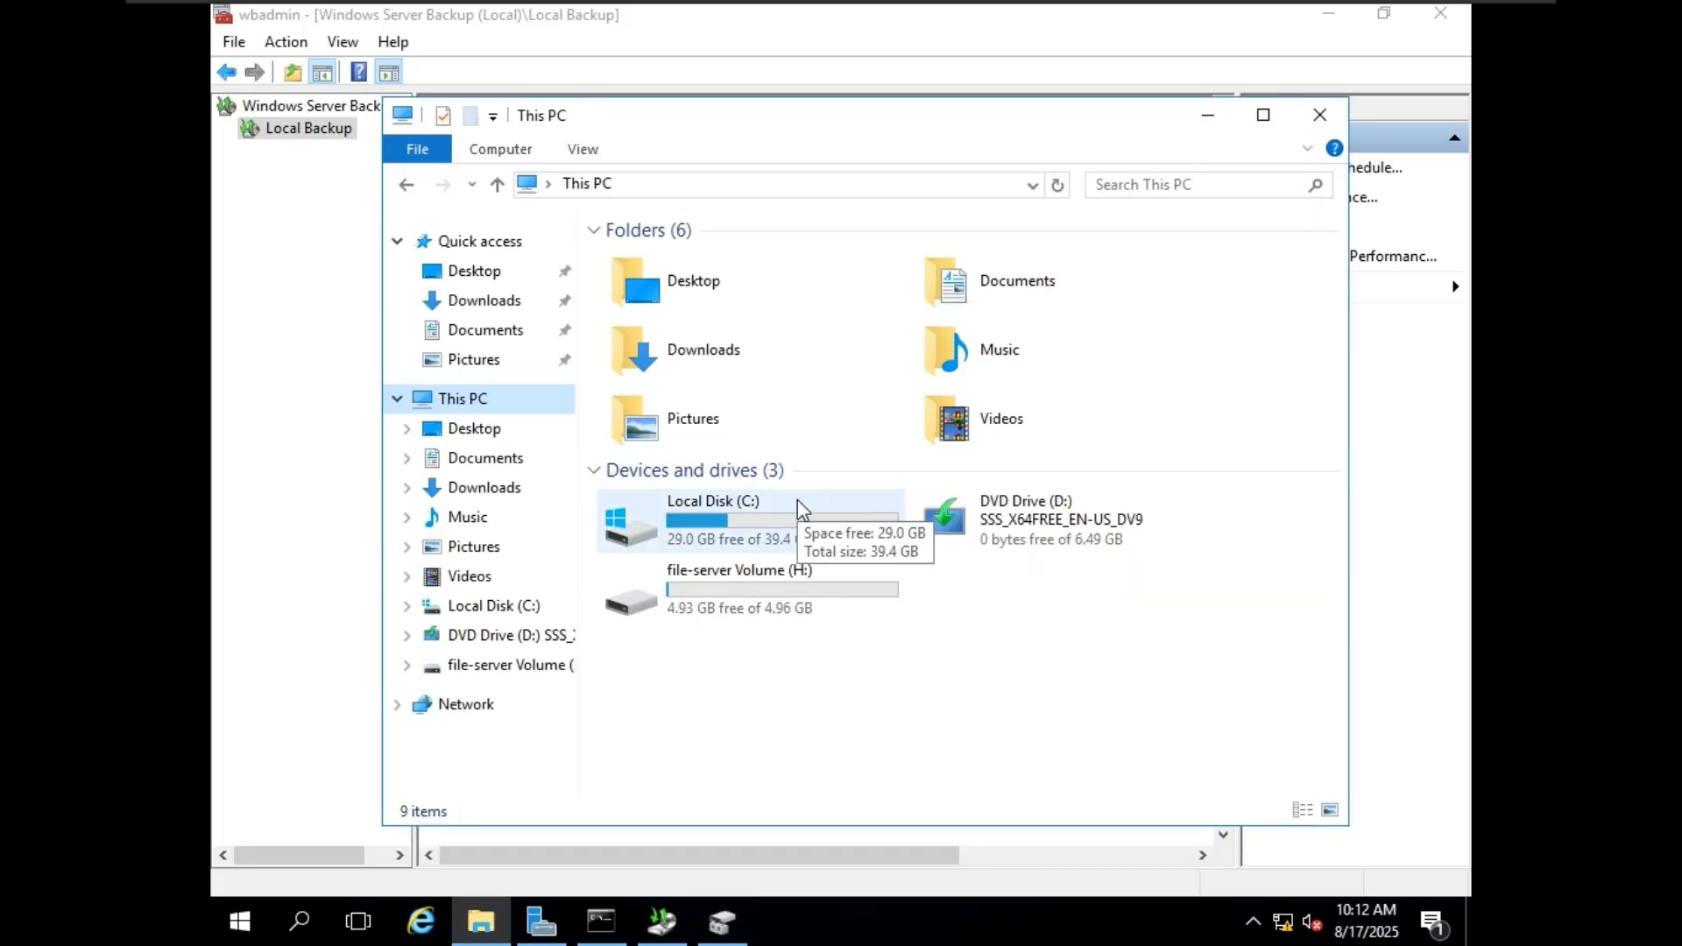
Open file-server Volume (H:), look inside its Movies folder, and return to the volume's root.
{"action": "double_click", "coordinate": [751, 583]}
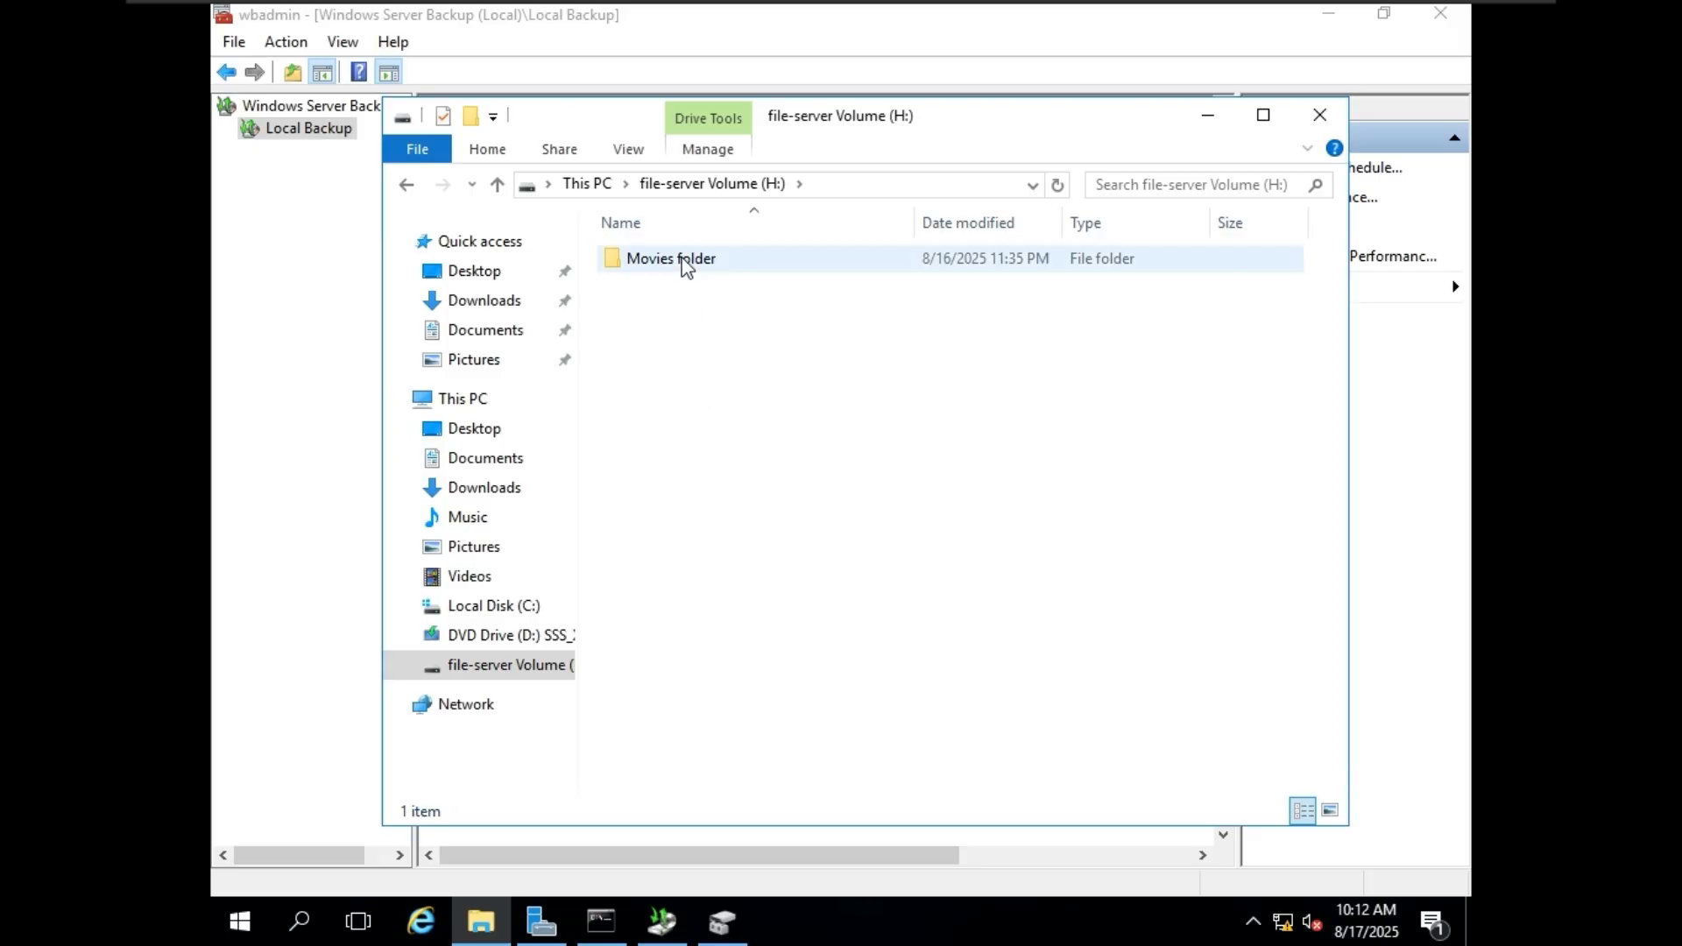
{"action": "double_click", "coordinate": [743, 259]}
{"action": "left_click", "coordinate": [698, 183]}
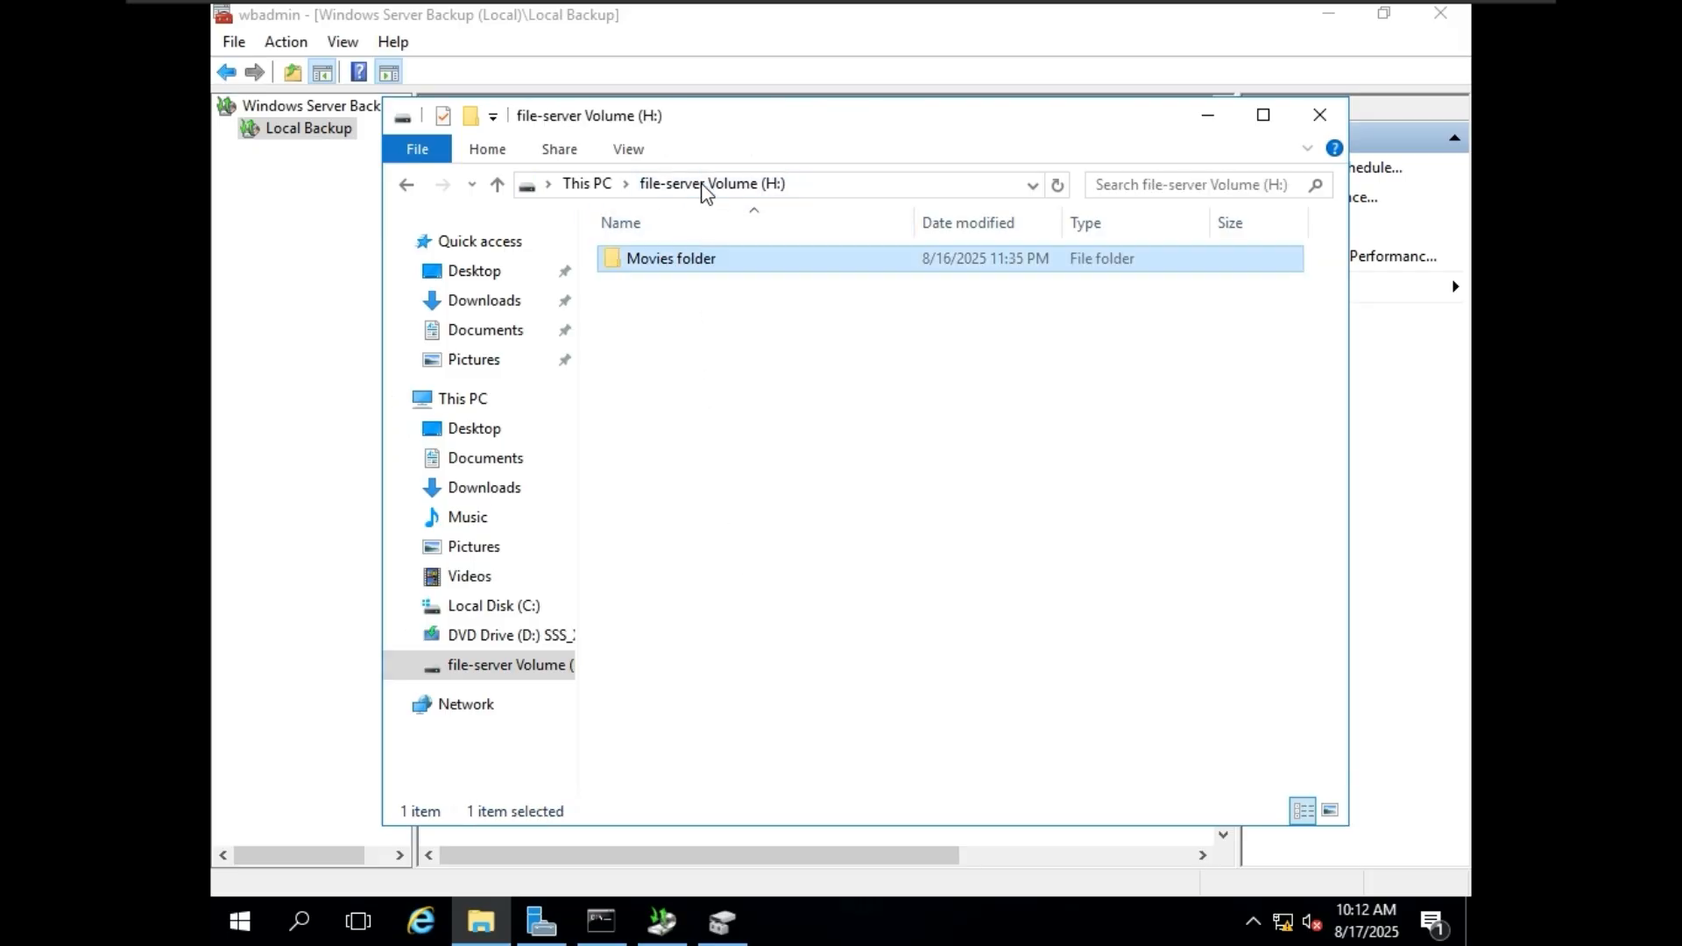
Examine the network path in the Movies folder's sharing properties, cancel the dialog, and close File Explorer.
{"action": "right_click", "coordinate": [698, 262]}
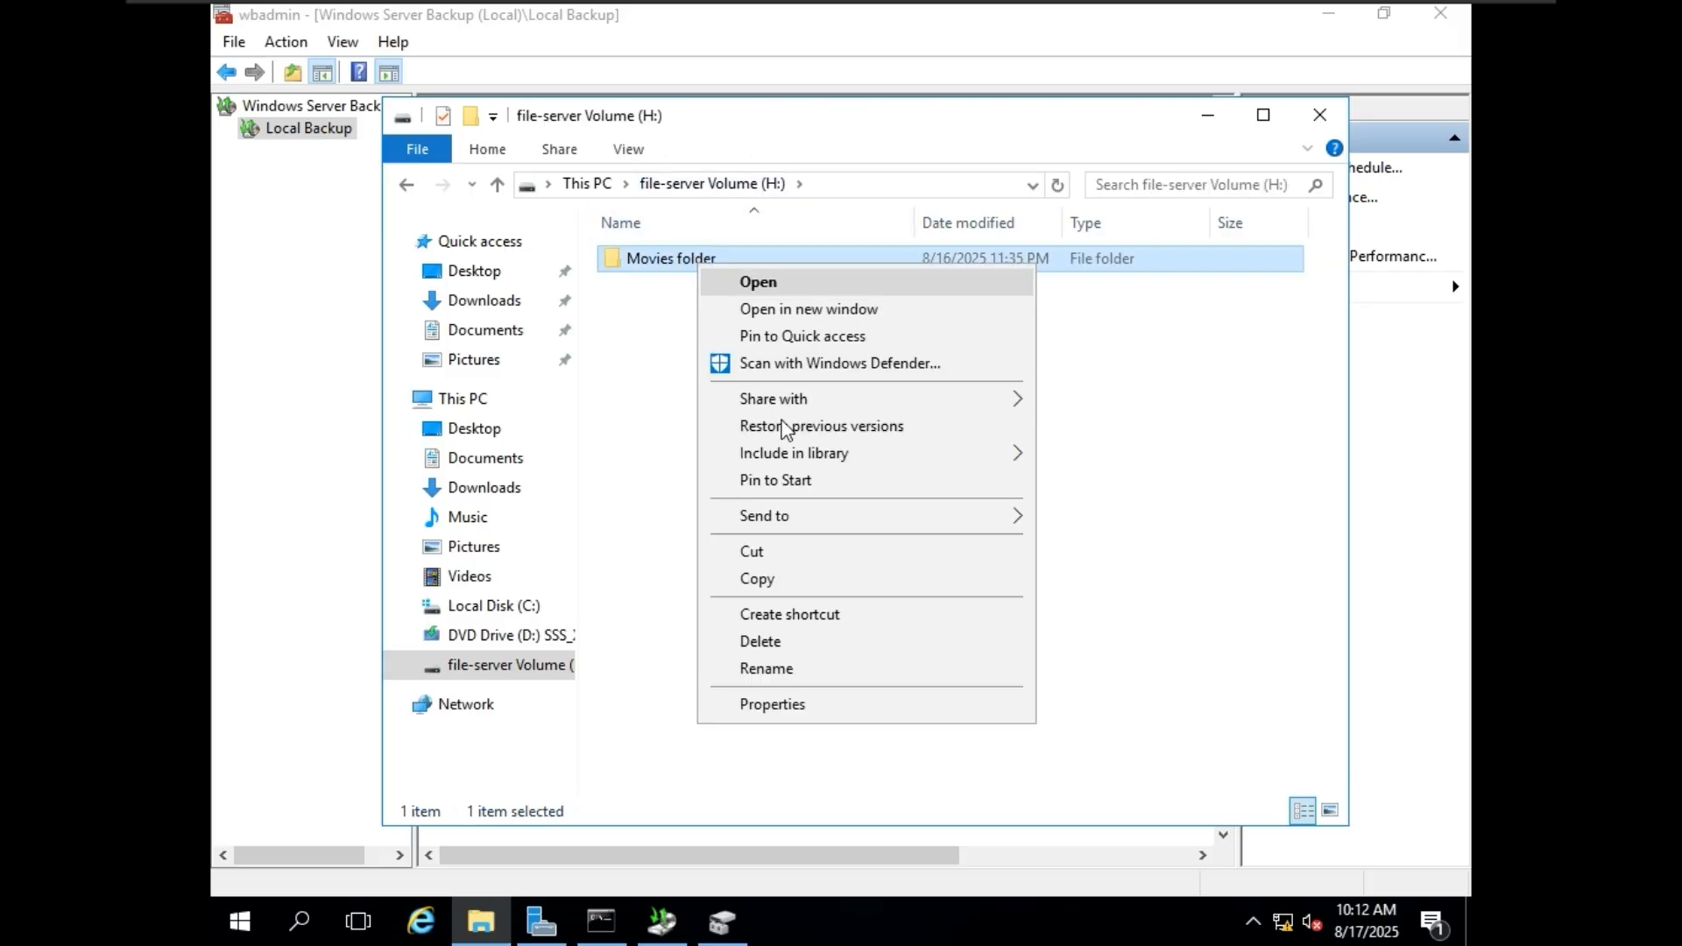
{"action": "left_click", "coordinate": [851, 705]}
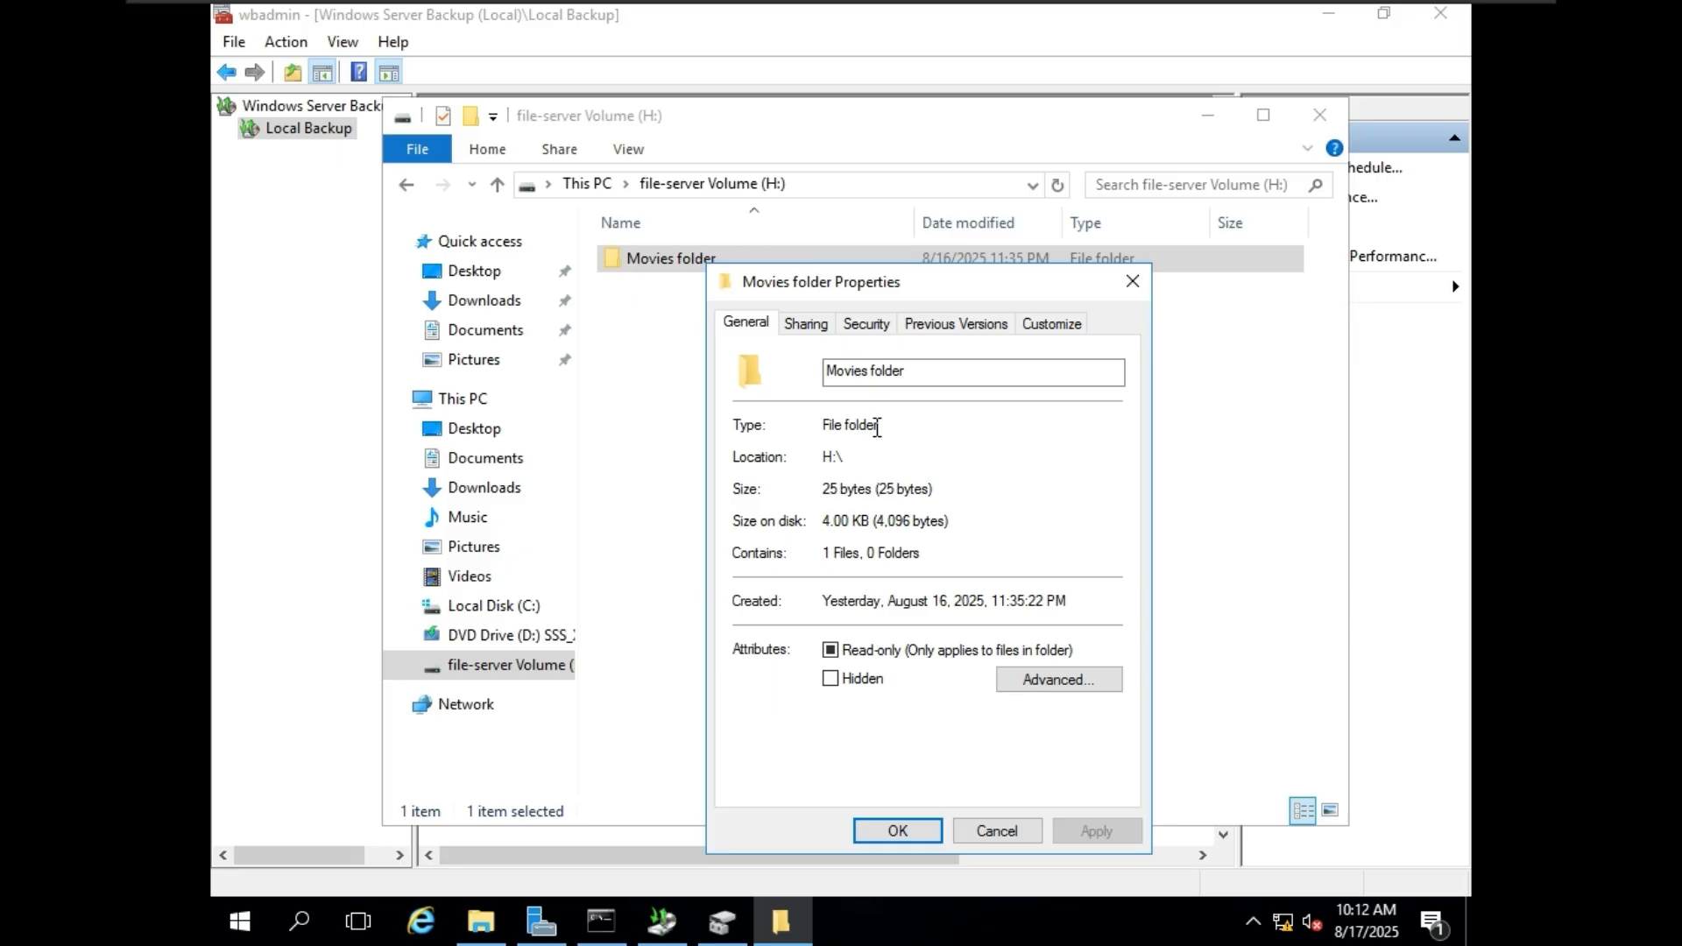
{"action": "left_click", "coordinate": [812, 329]}
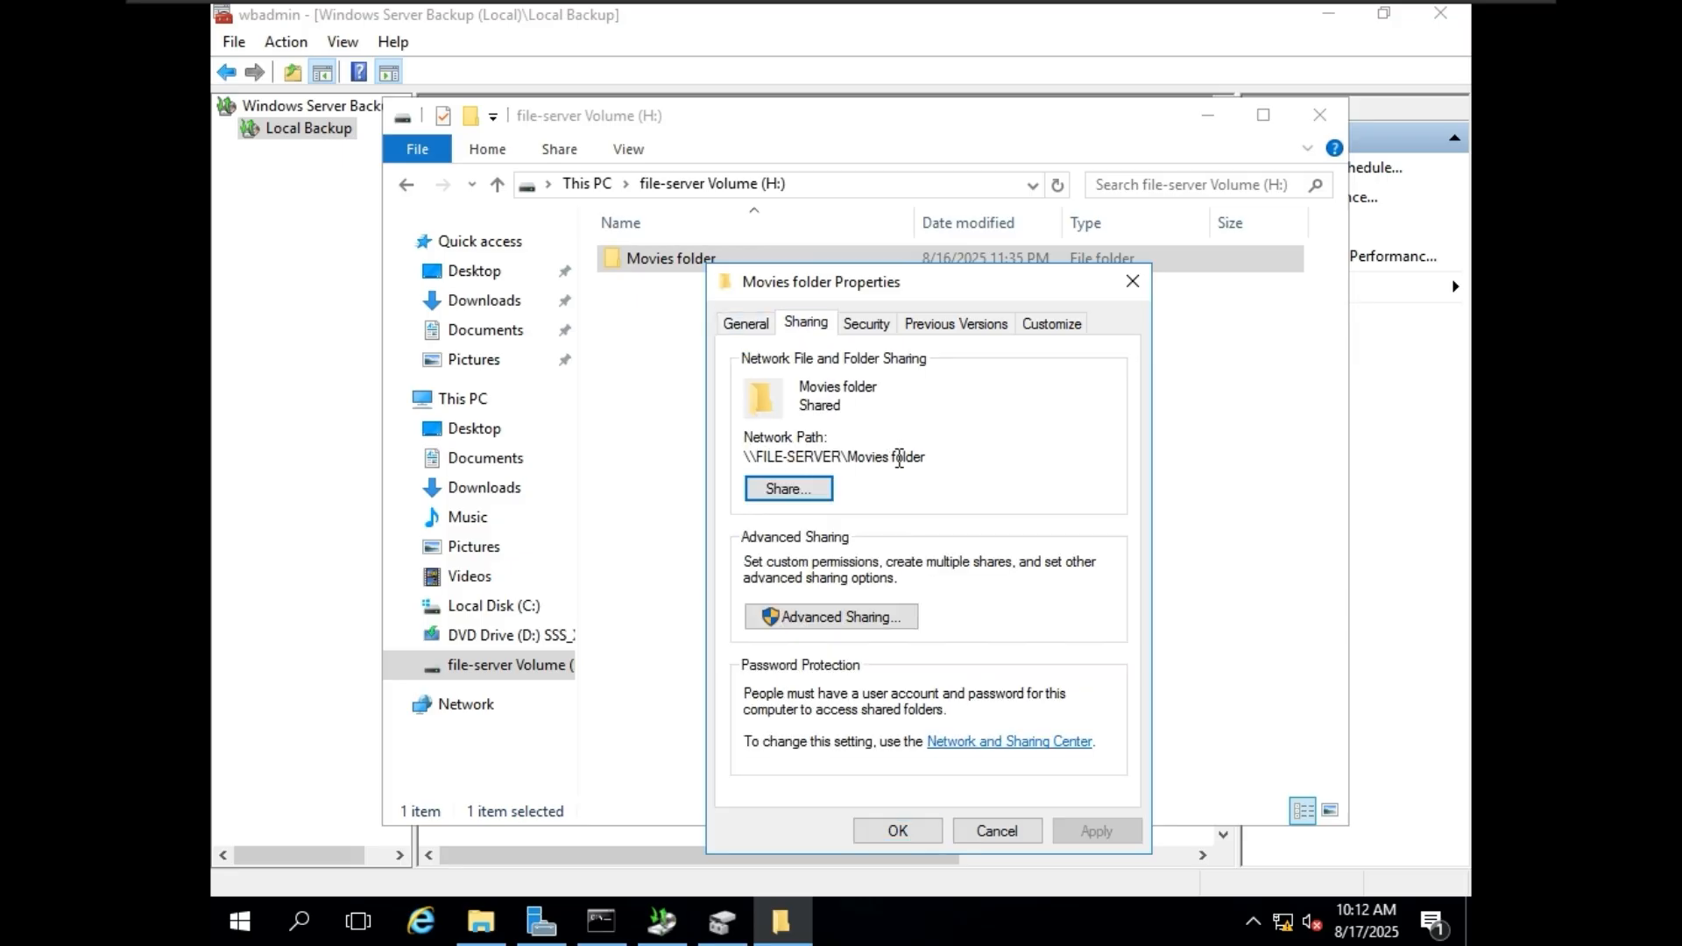
{"action": "left_click_drag", "start_coordinate": [925, 458], "coordinate": [750, 458]}
{"action": "left_click", "coordinate": [750, 457]}
{"action": "left_click", "coordinate": [1006, 830]}
{"action": "left_click", "coordinate": [1320, 115]}
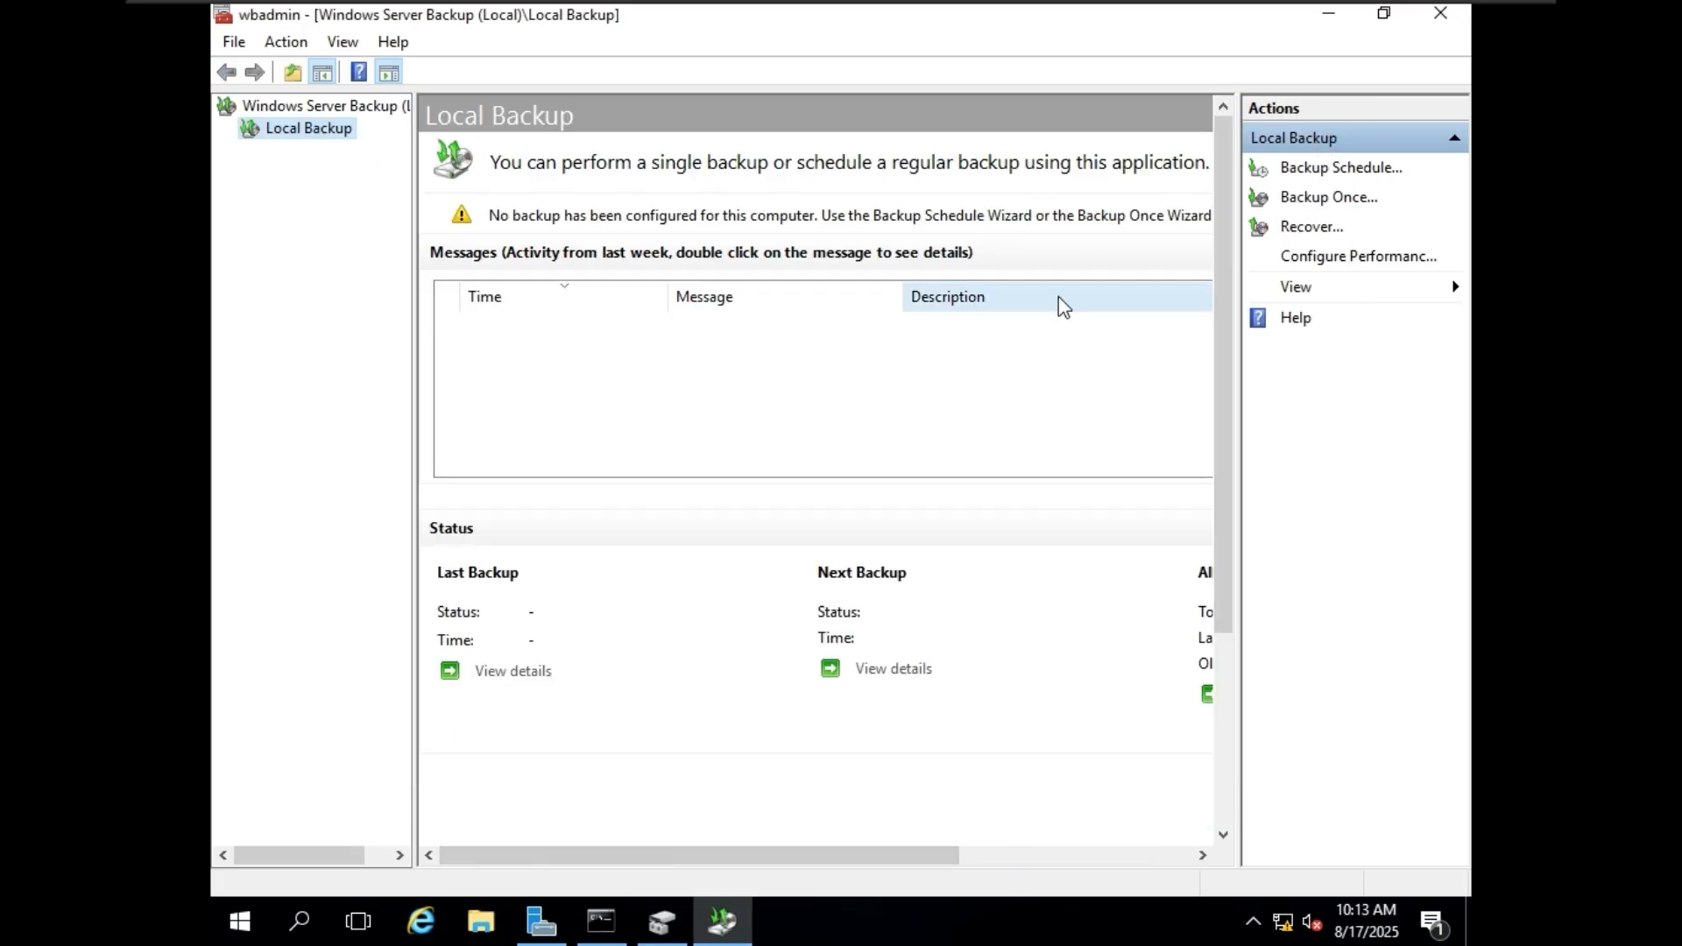
Start the Backup Once Wizard with Different options and choose the Custom backup configuration.
{"action": "left_click", "coordinate": [1355, 196]}
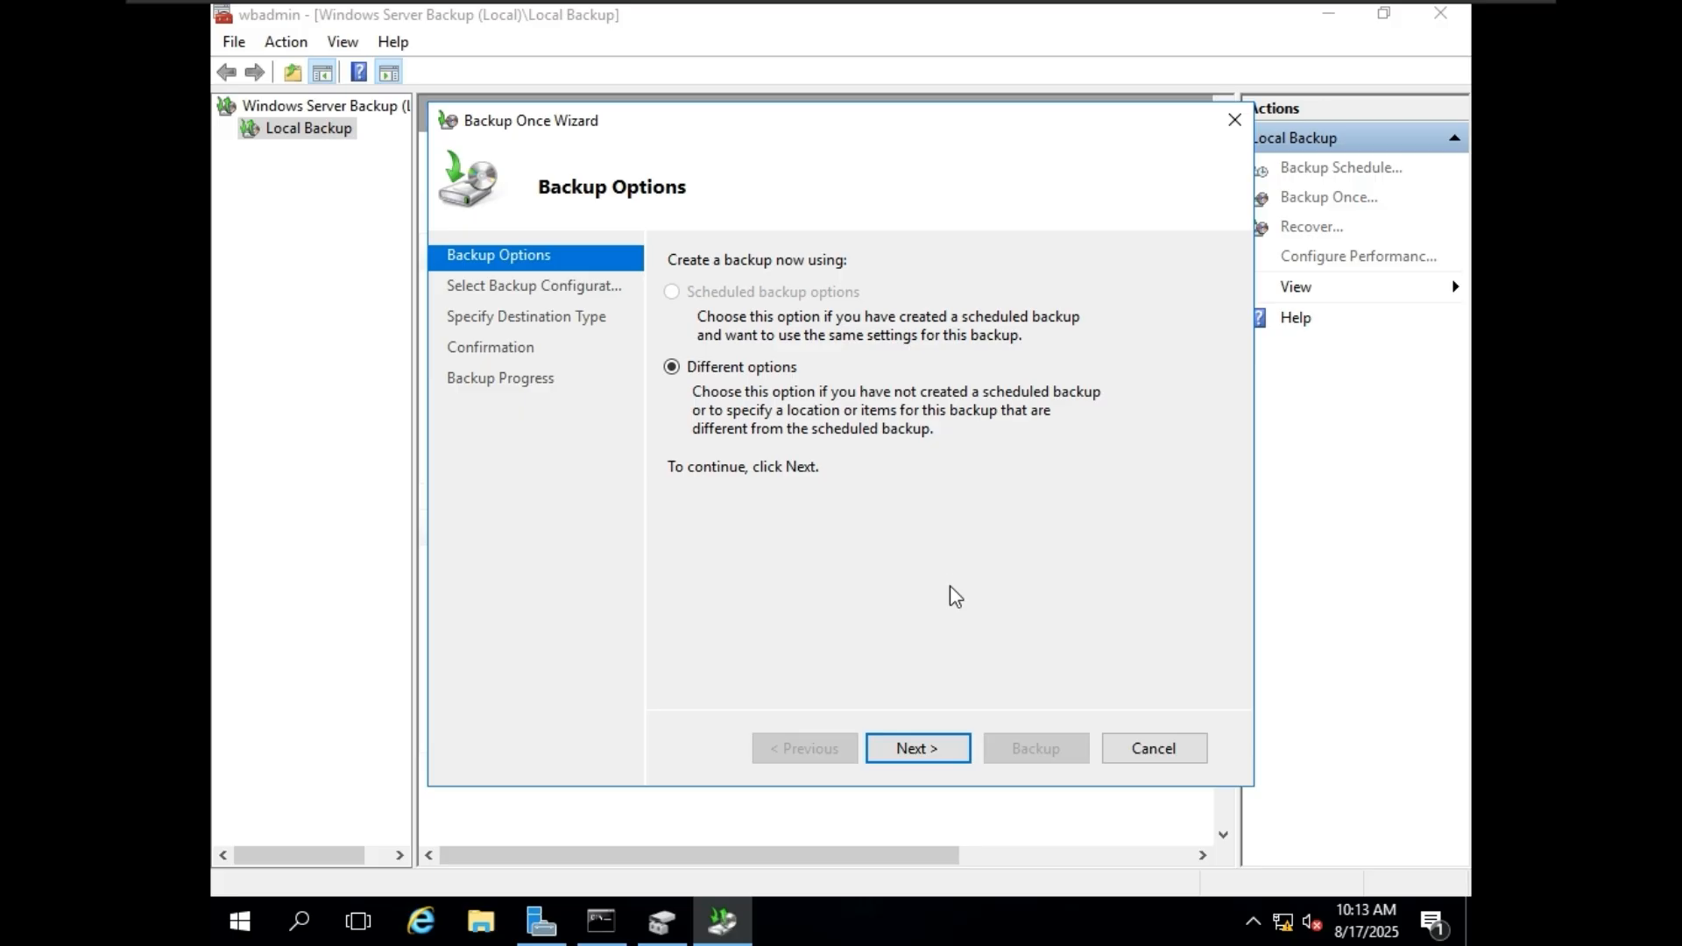
{"action": "left_click", "coordinate": [954, 752]}
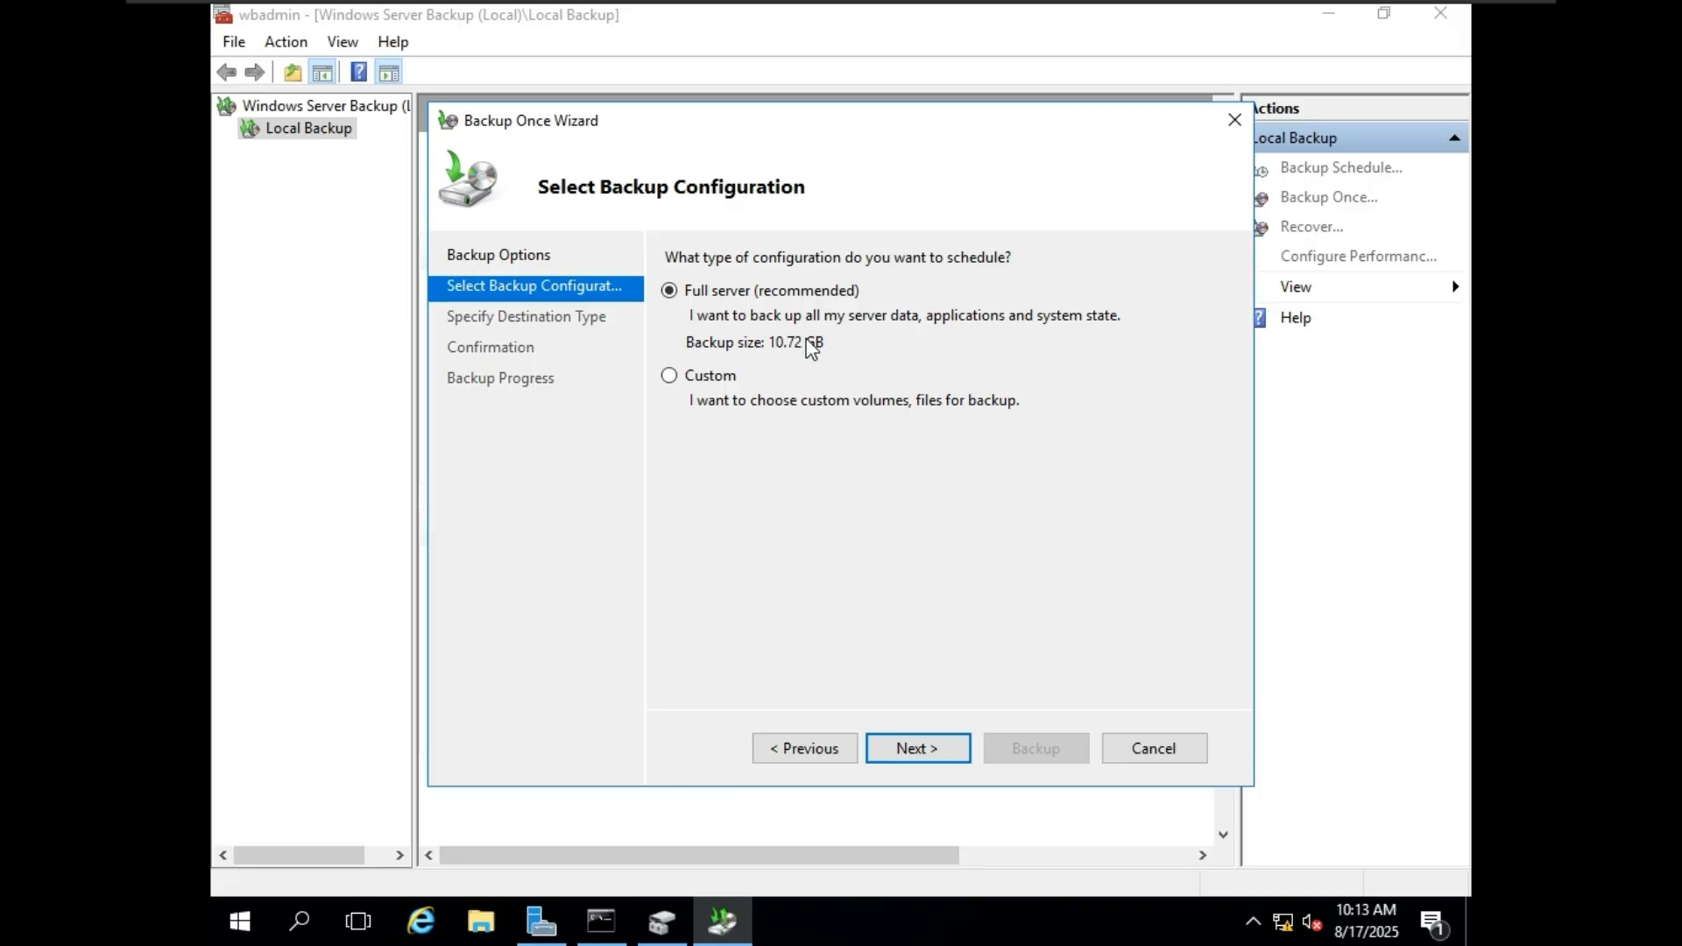
{"action": "left_click", "coordinate": [704, 385]}
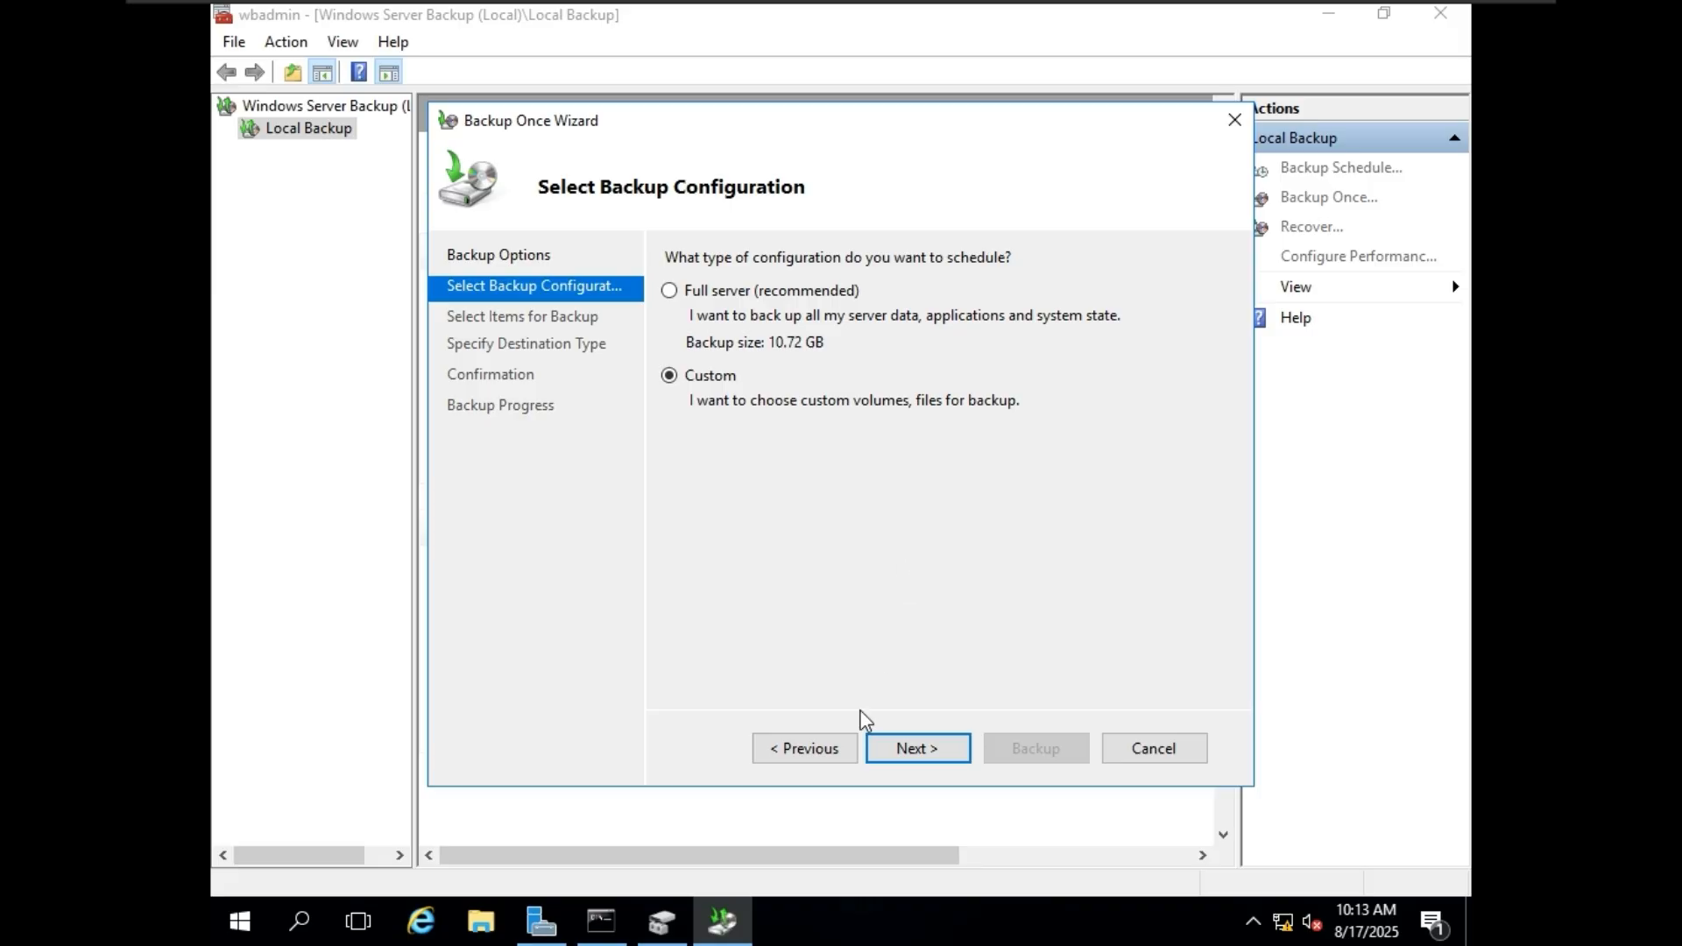
Examine the contents of Local Disk (C:) and the drives under This PC in File Explorer, and minimize its window.
{"action": "left_click", "coordinate": [495, 916]}
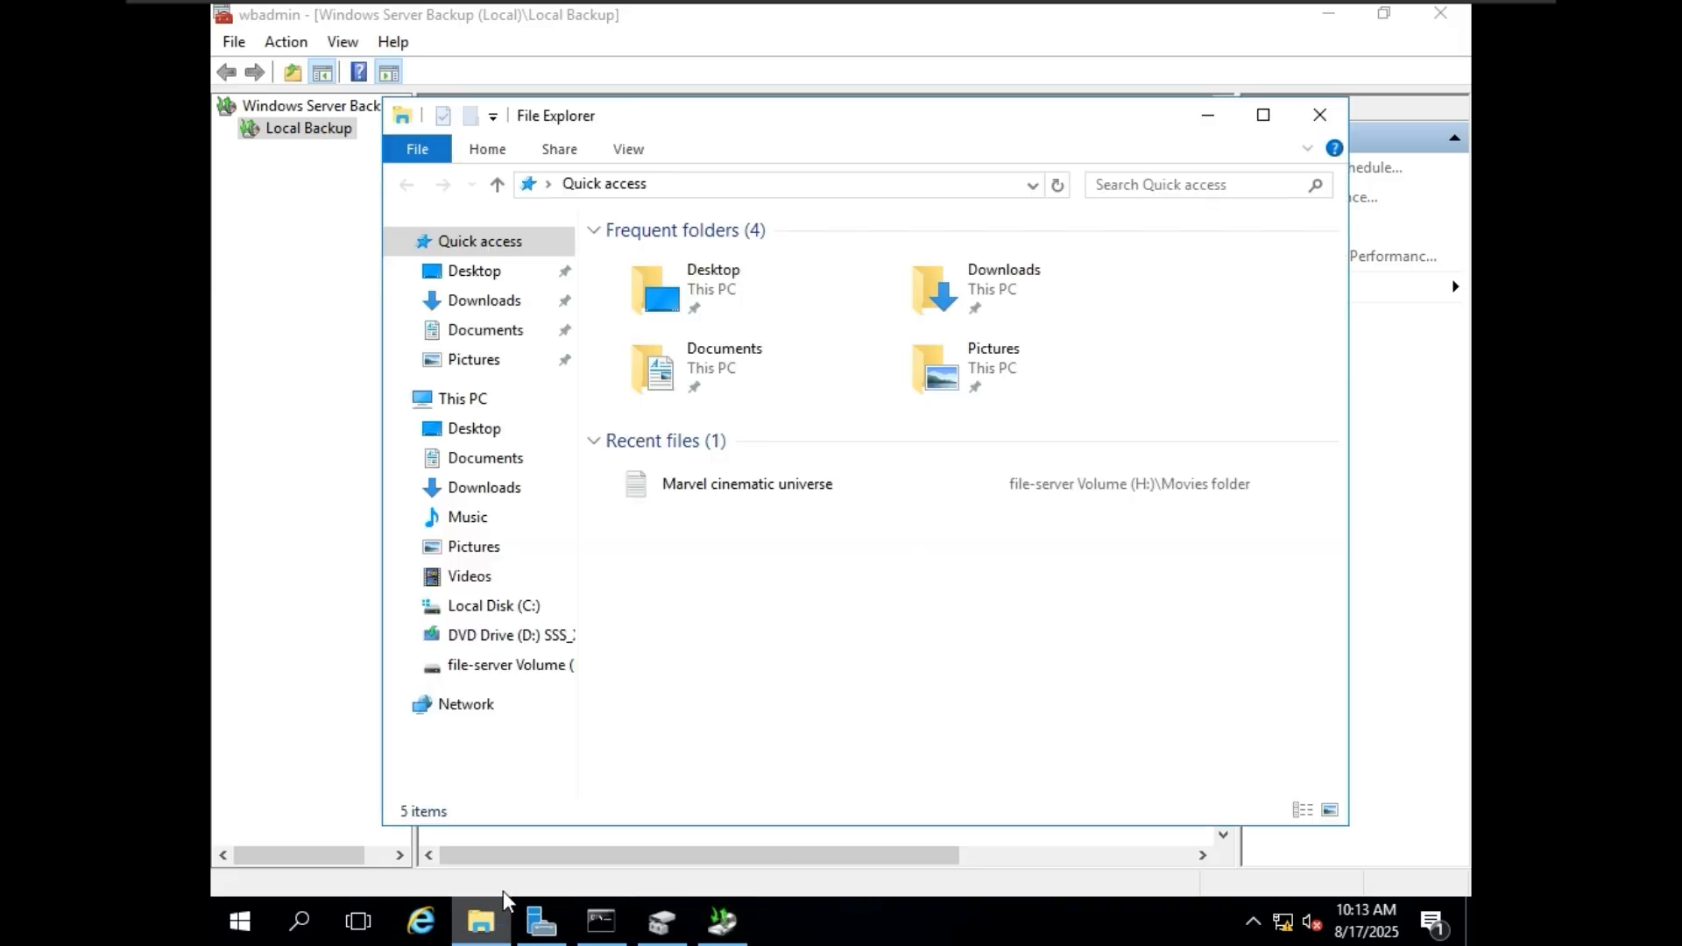
{"action": "left_click", "coordinate": [512, 606]}
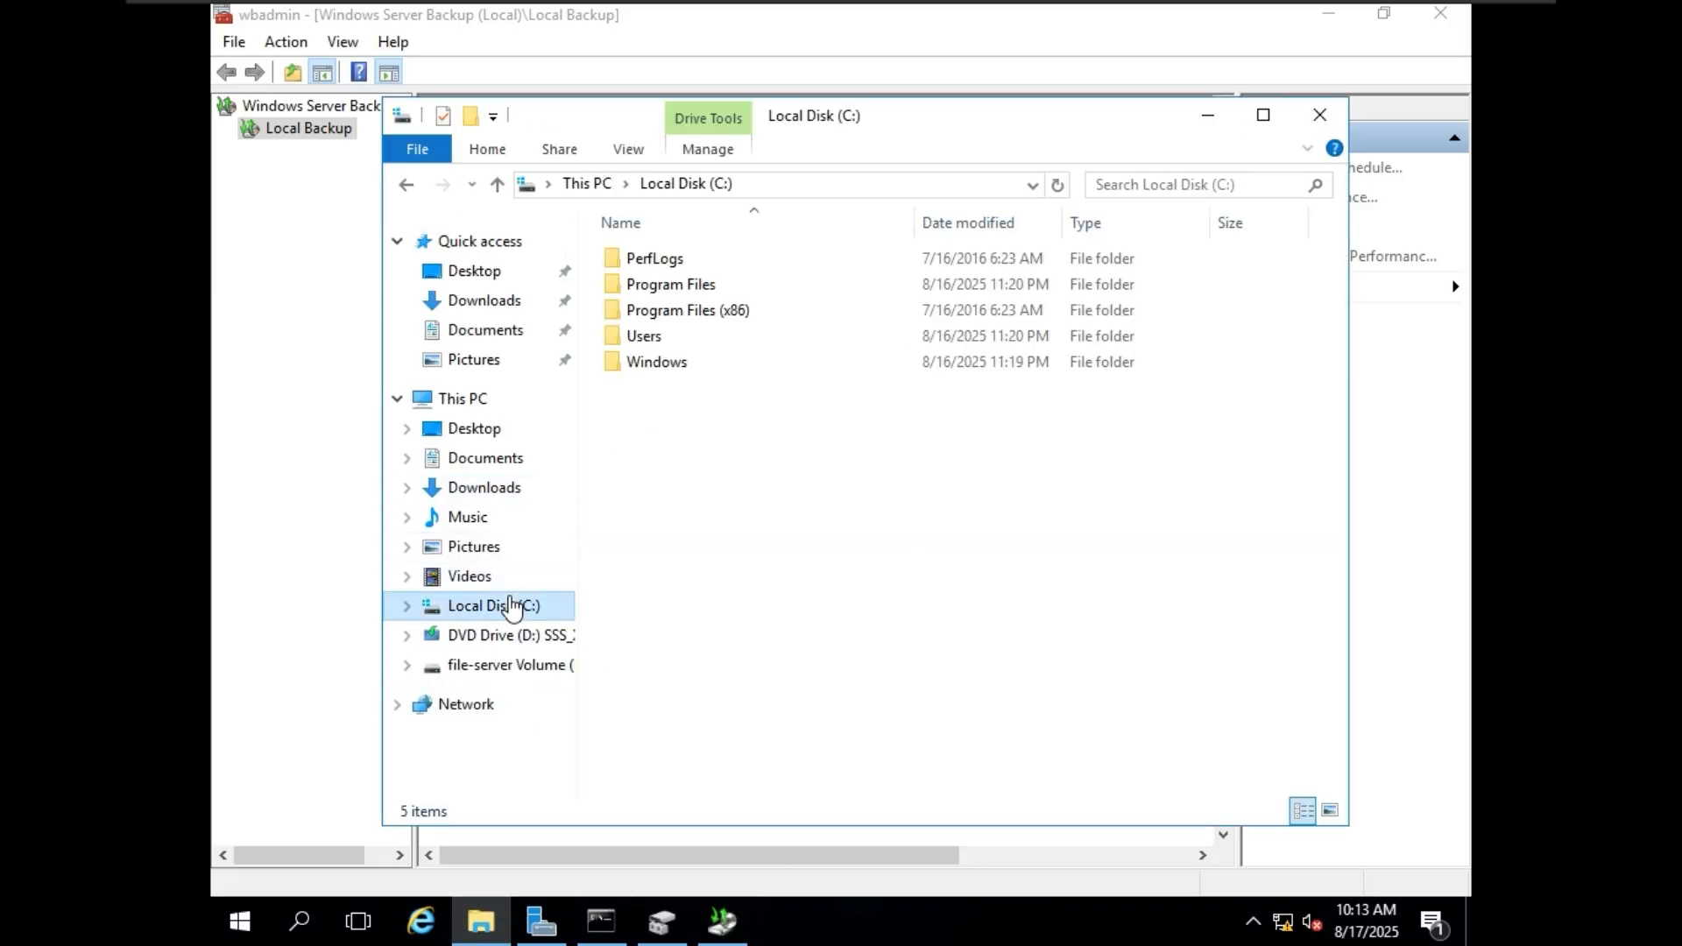
{"action": "left_click", "coordinate": [473, 401]}
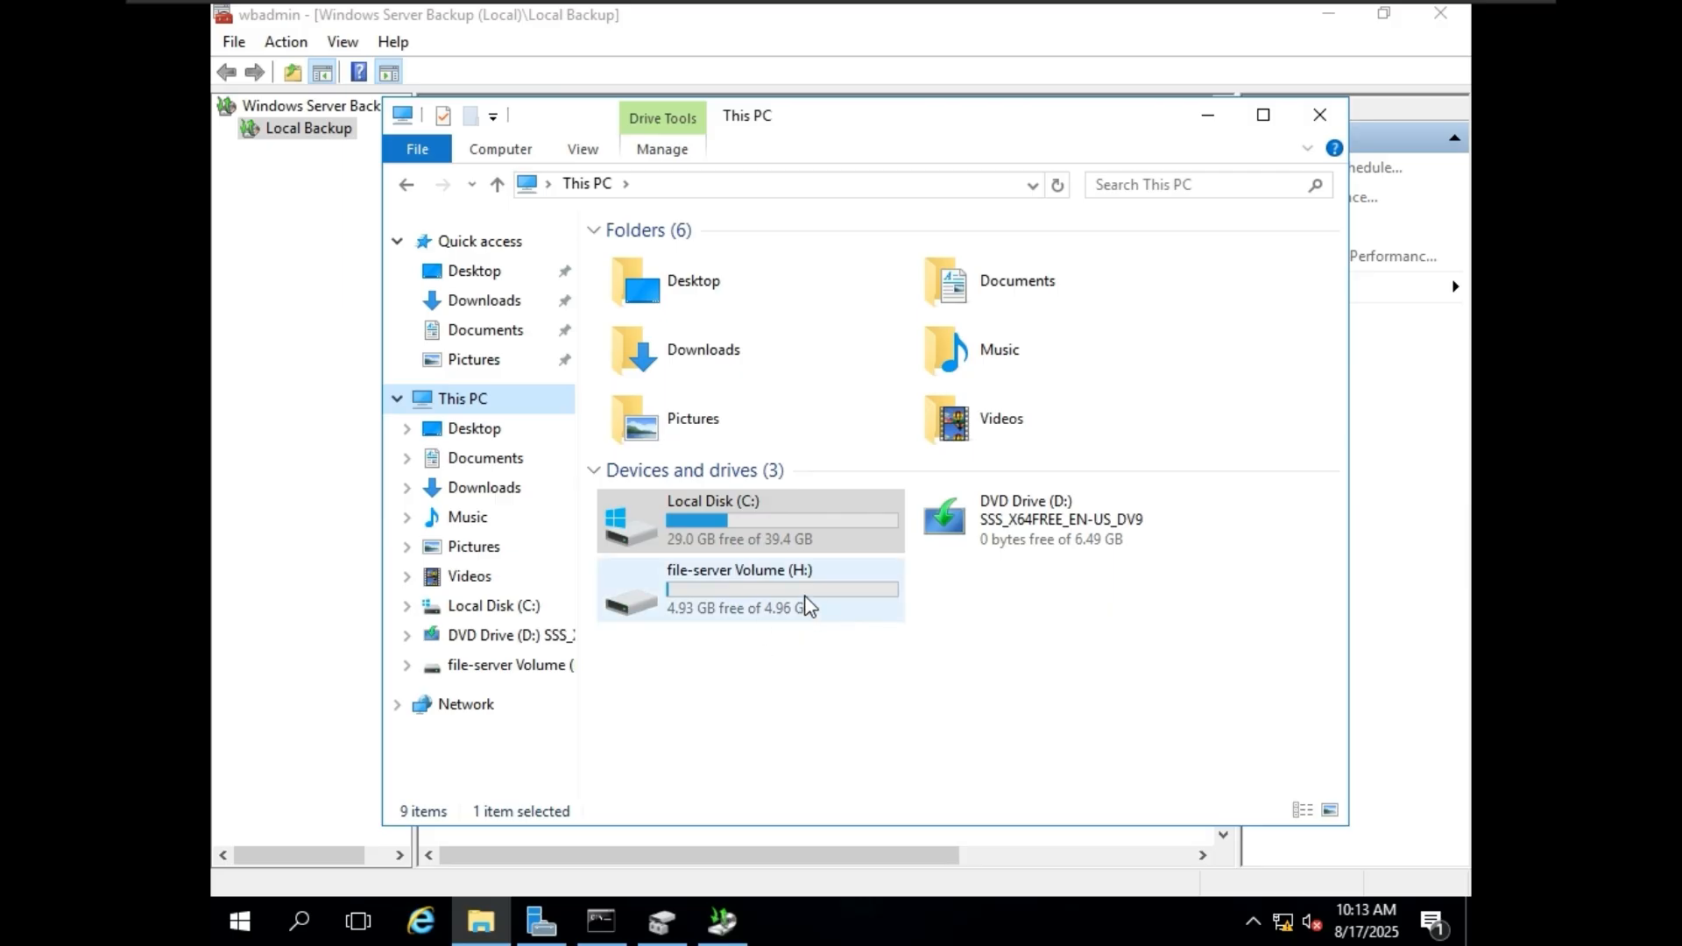
{"action": "left_click", "coordinate": [1208, 116]}
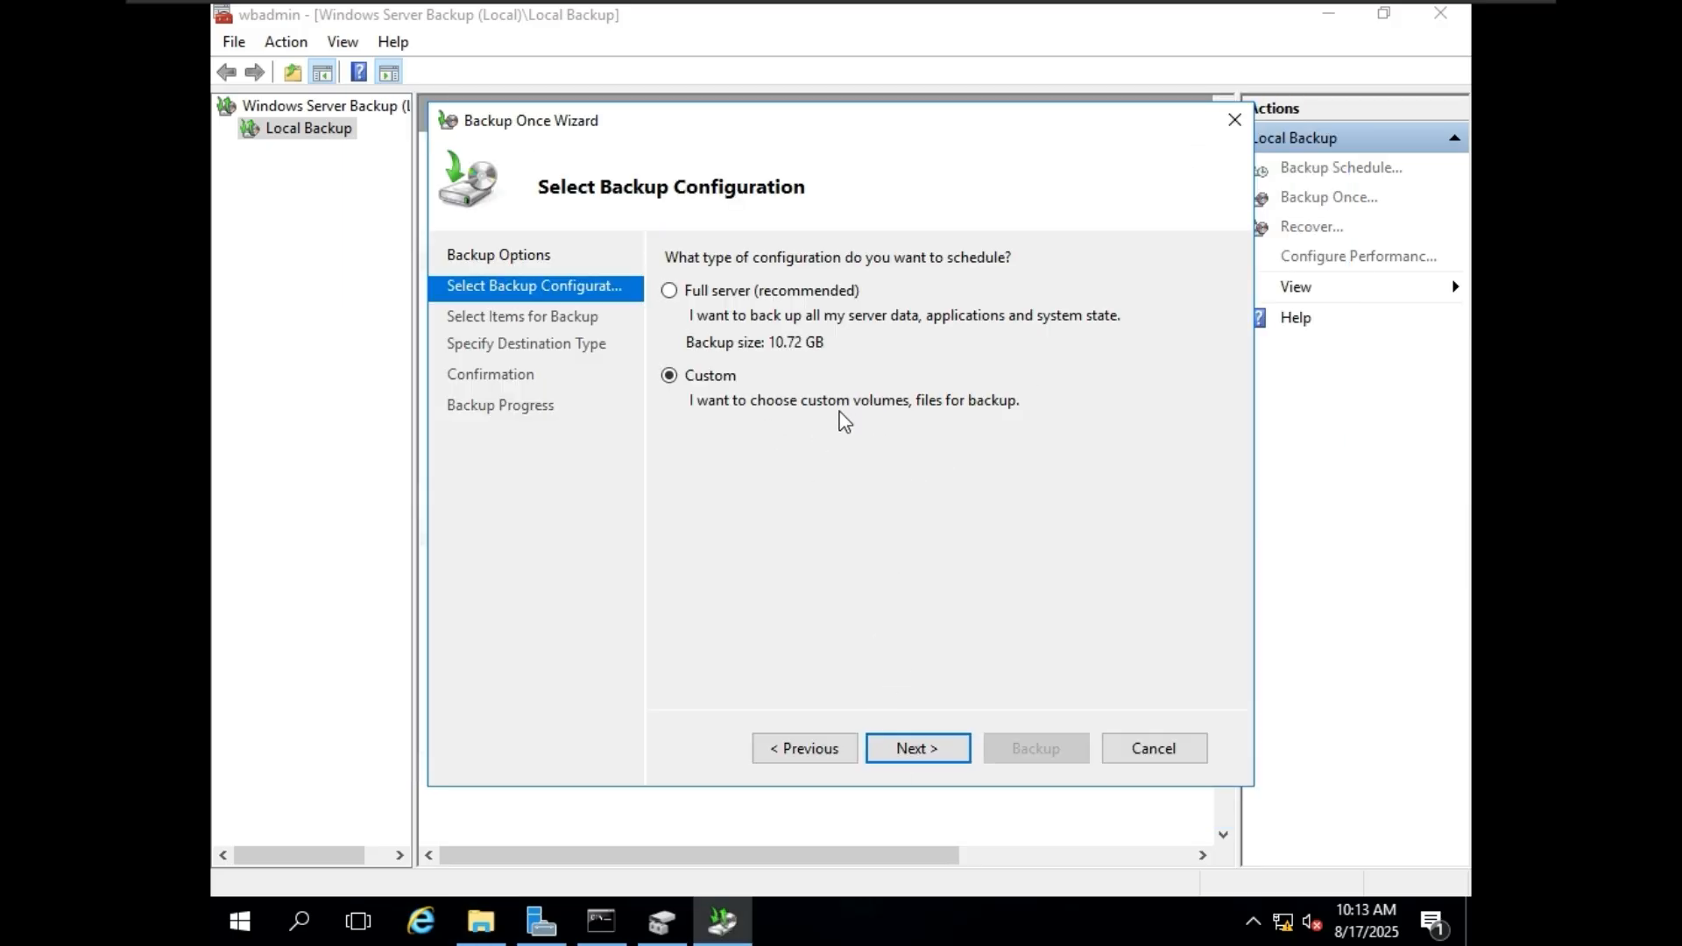
Add only the Movies folder from file-server Volume (H:) to the items for backup.
{"action": "left_click", "coordinate": [946, 743]}
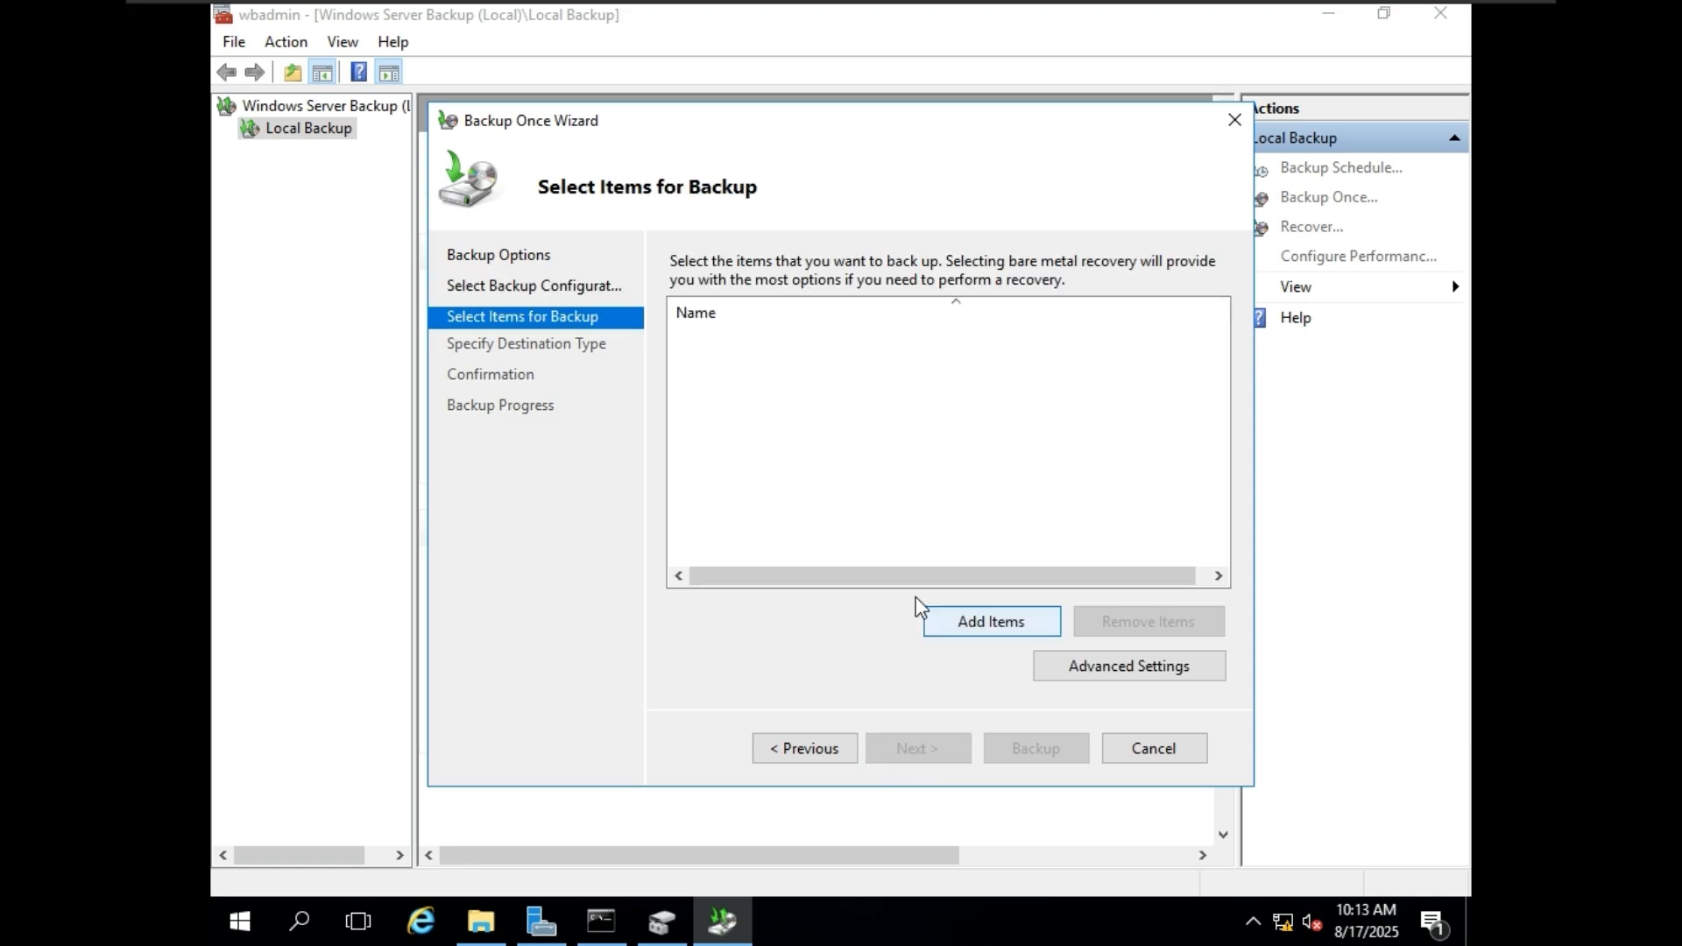
{"action": "left_click", "coordinate": [1016, 628]}
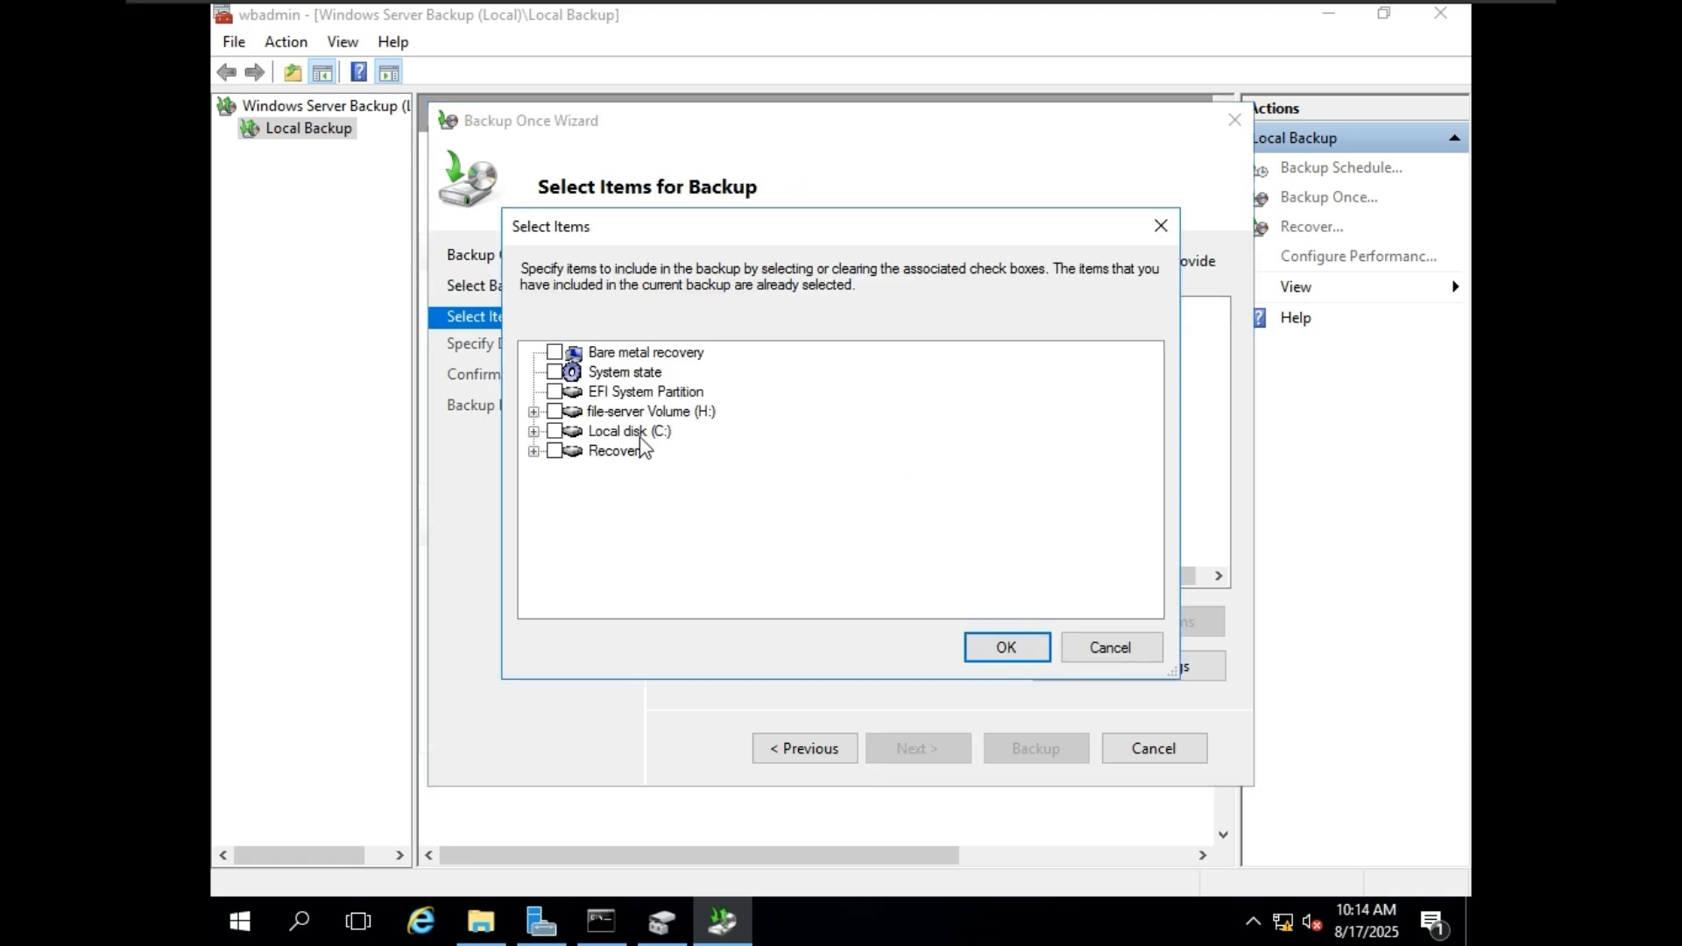
{"action": "left_click", "coordinate": [532, 412]}
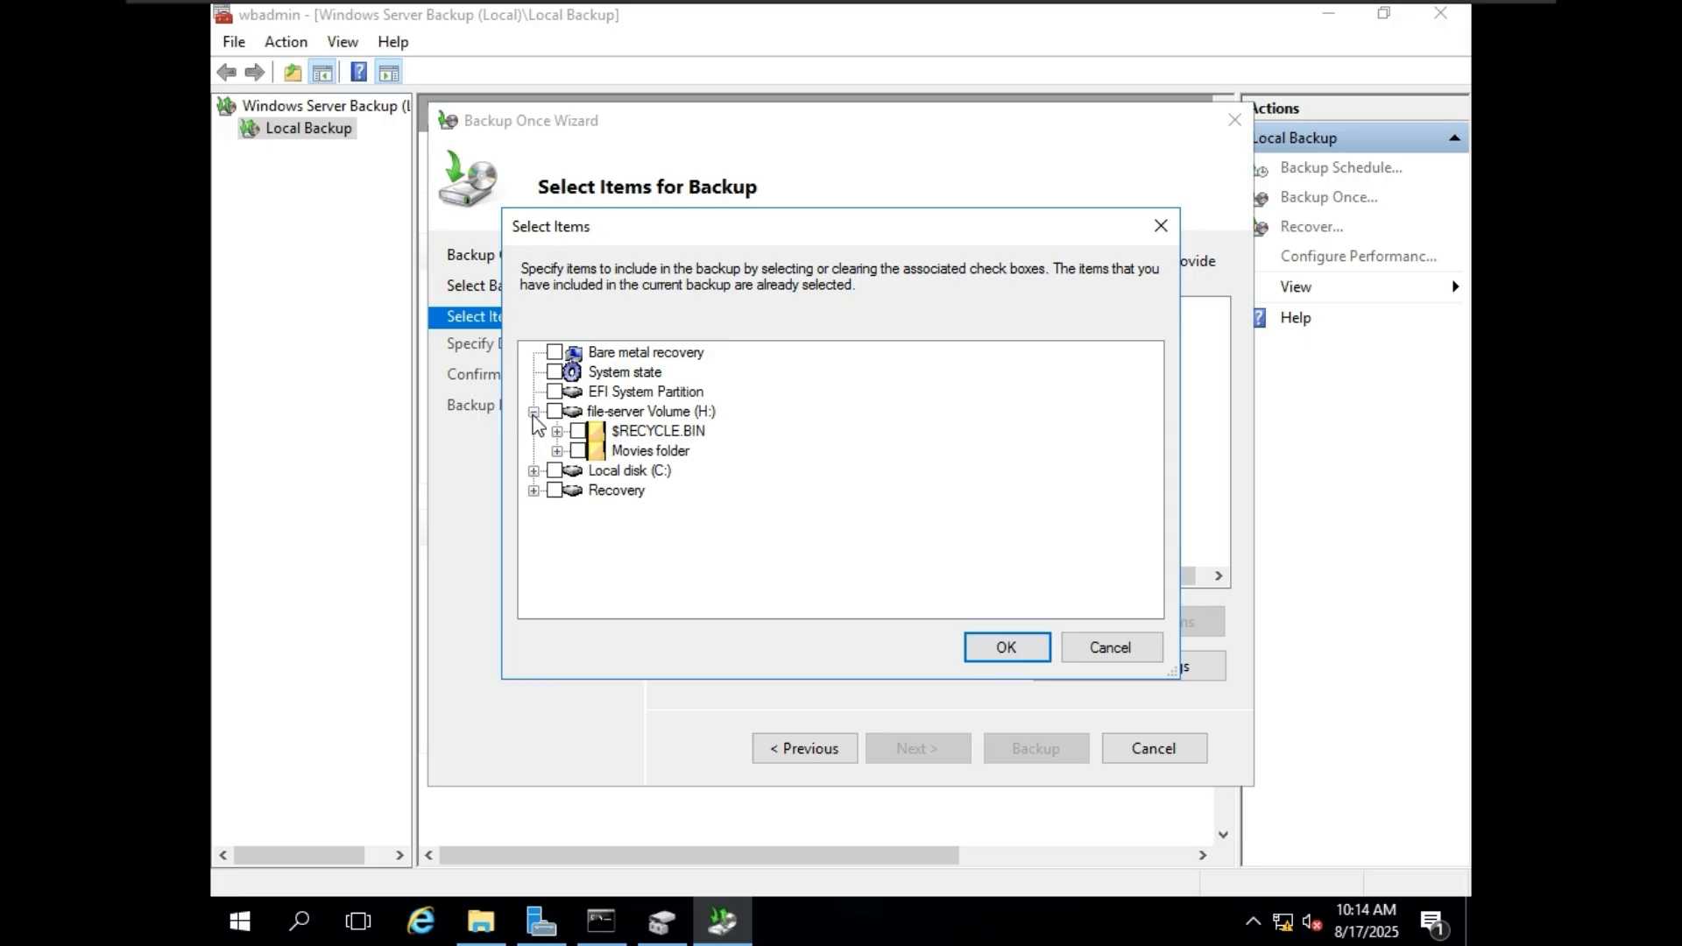
{"action": "left_click", "coordinate": [600, 450]}
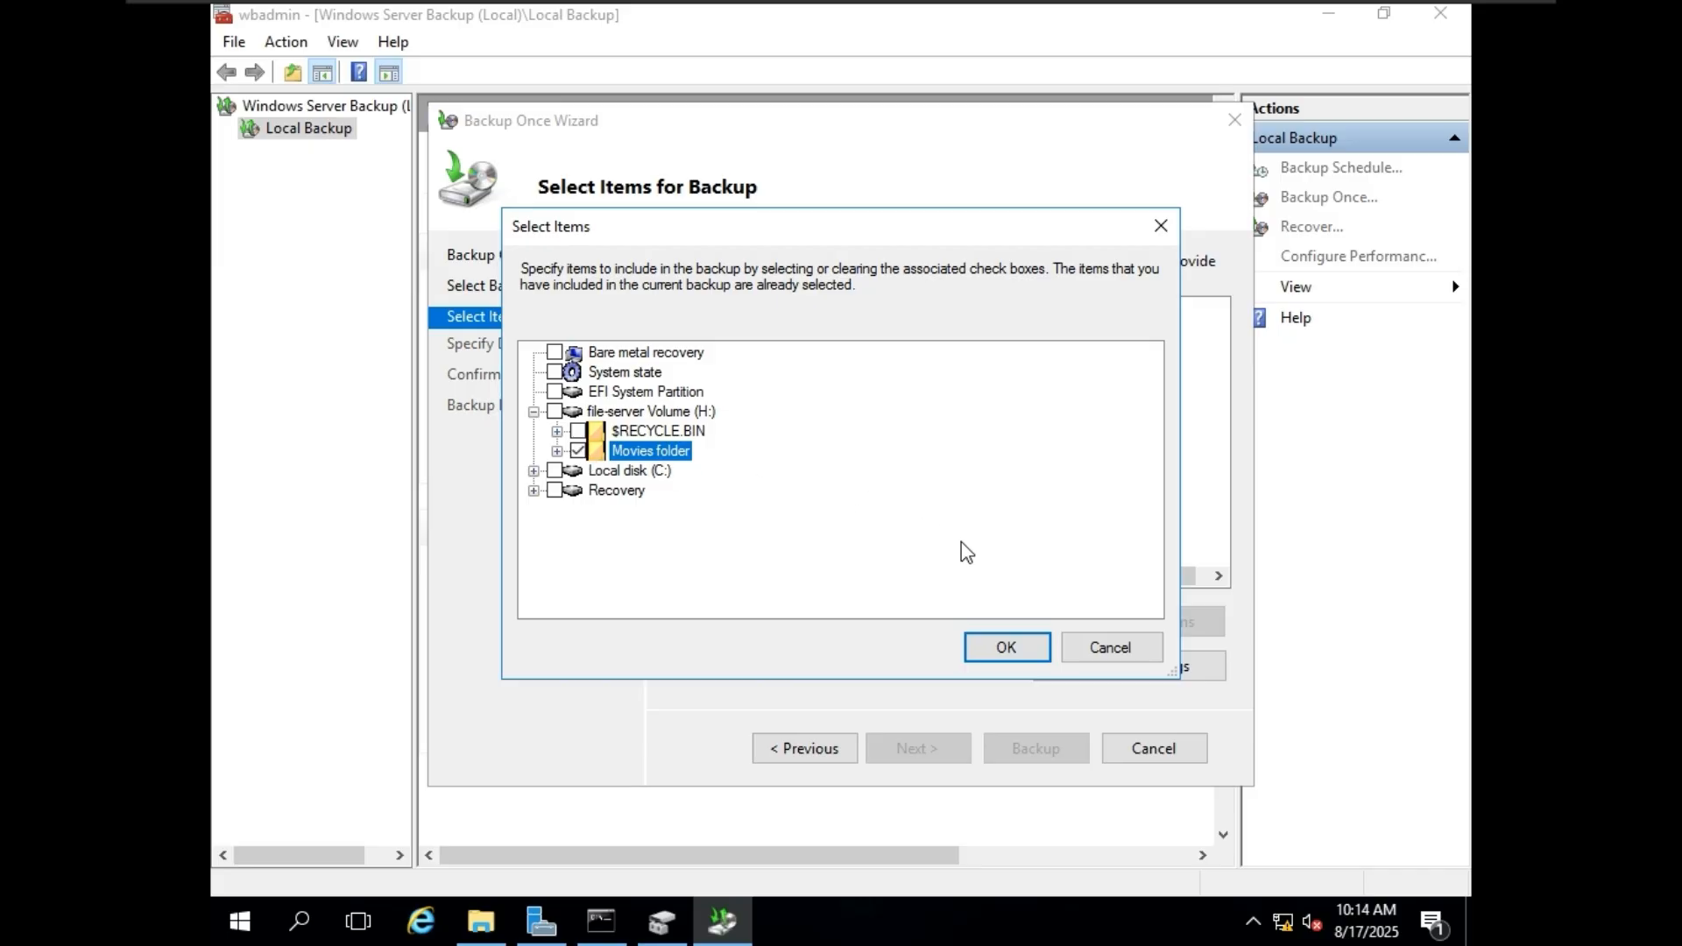
{"action": "left_click", "coordinate": [1041, 650]}
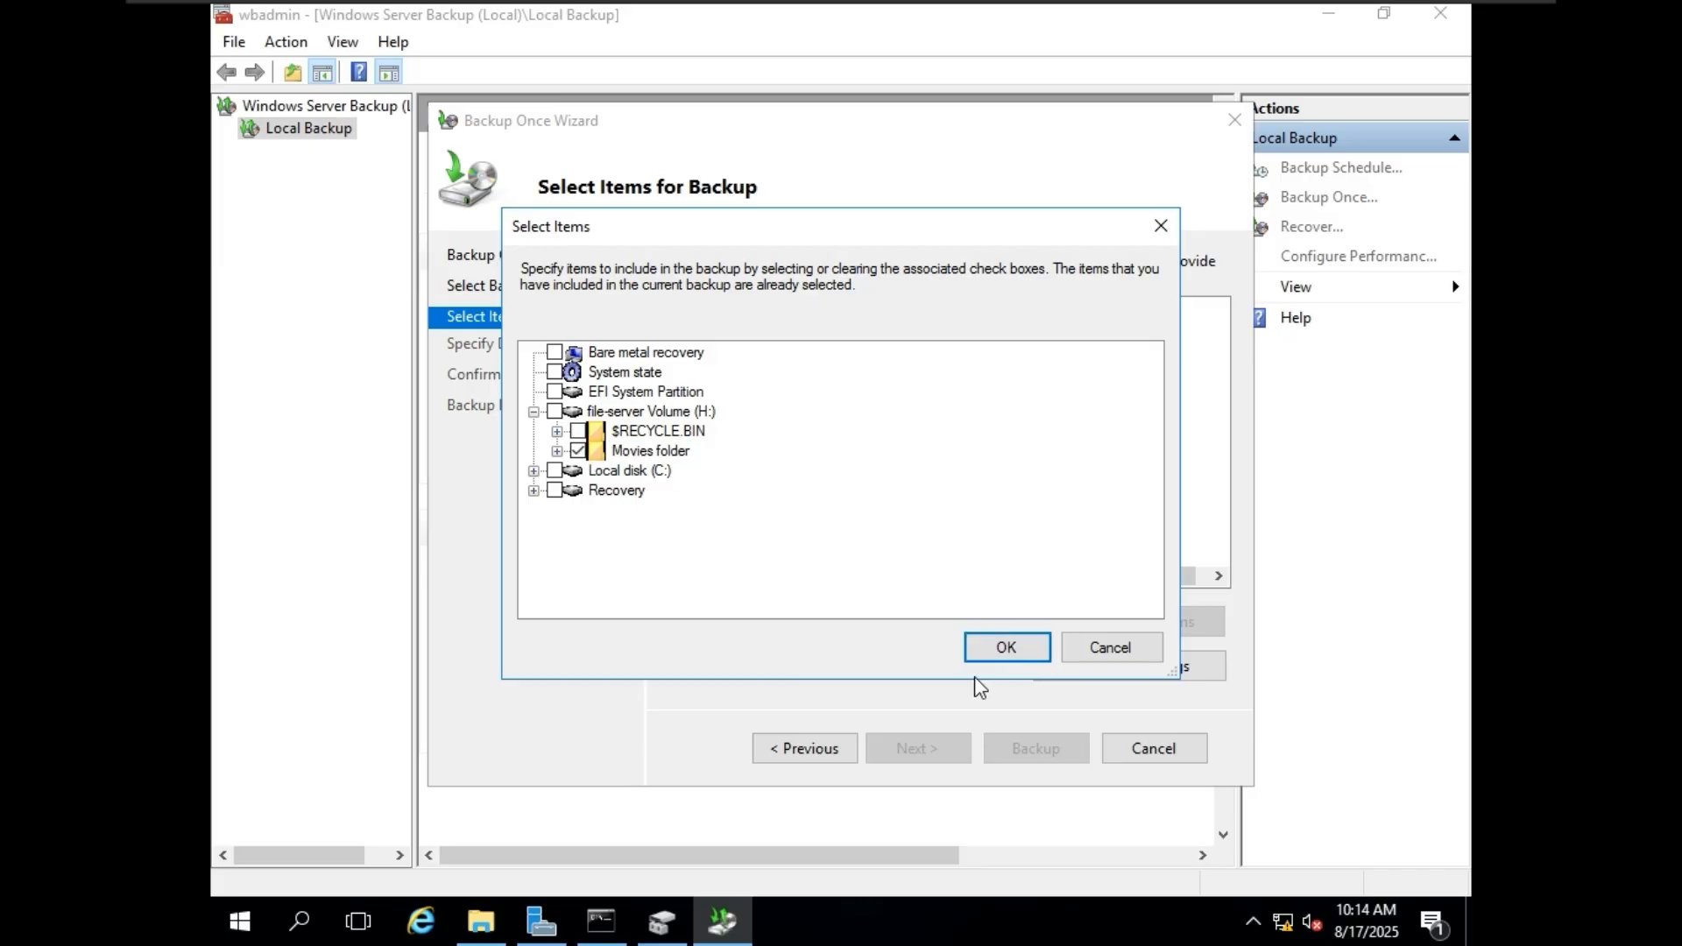
{"action": "left_click", "coordinate": [1003, 649]}
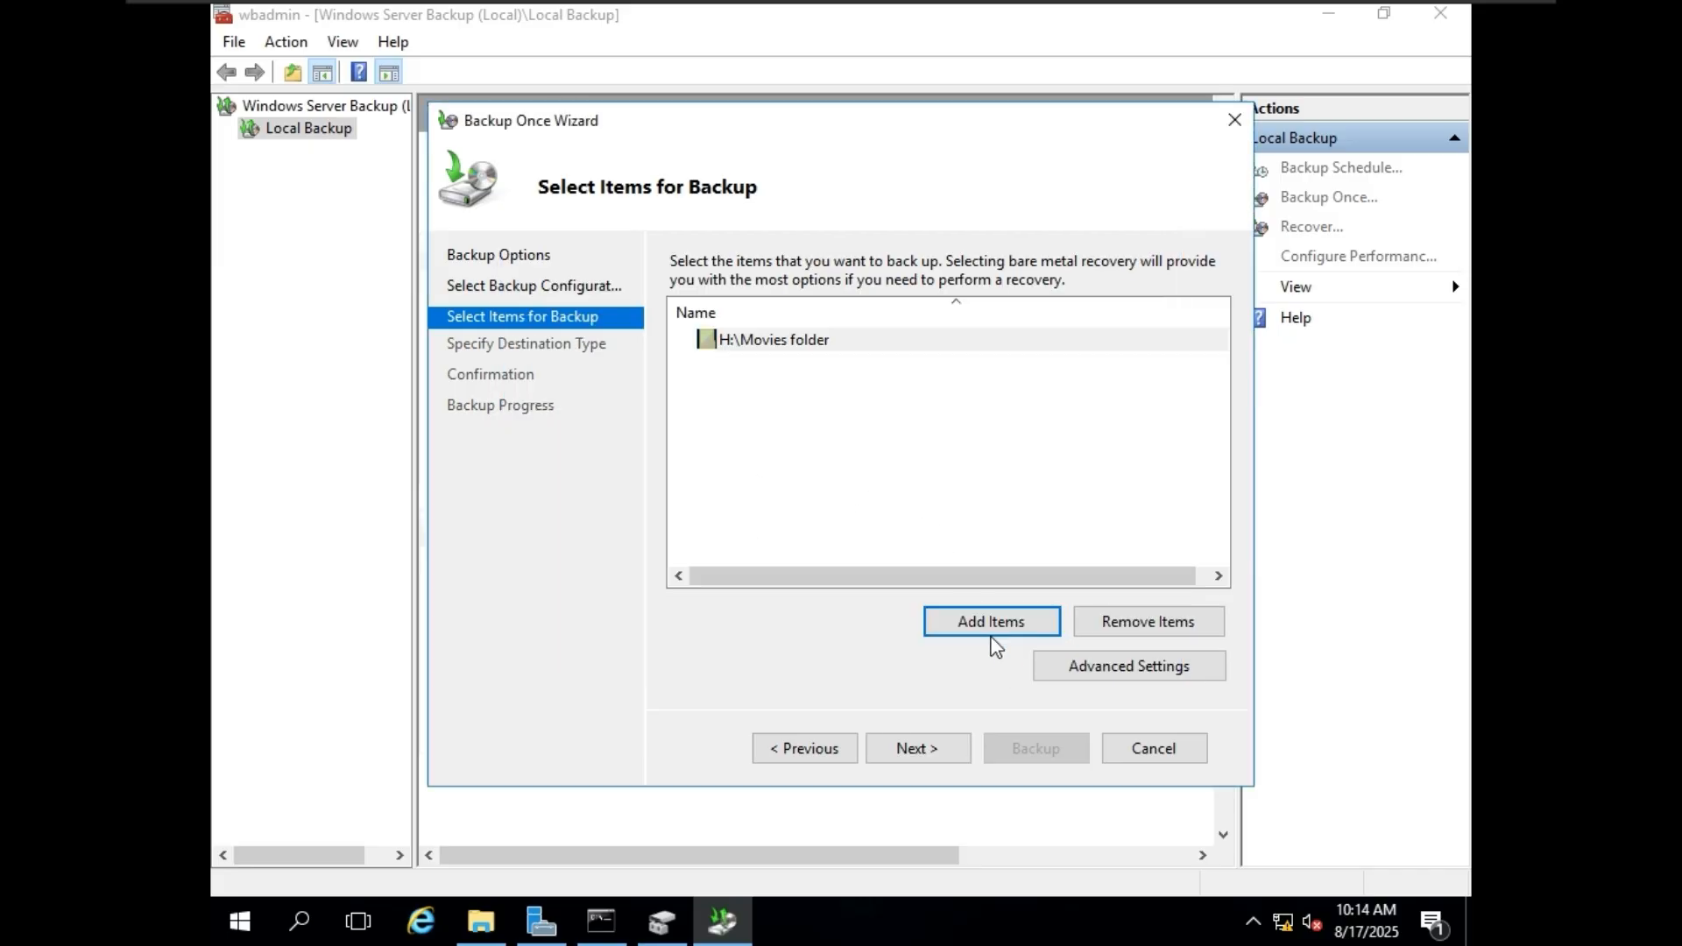
{"action": "left_click", "coordinate": [791, 344]}
{"action": "left_click", "coordinate": [800, 394]}
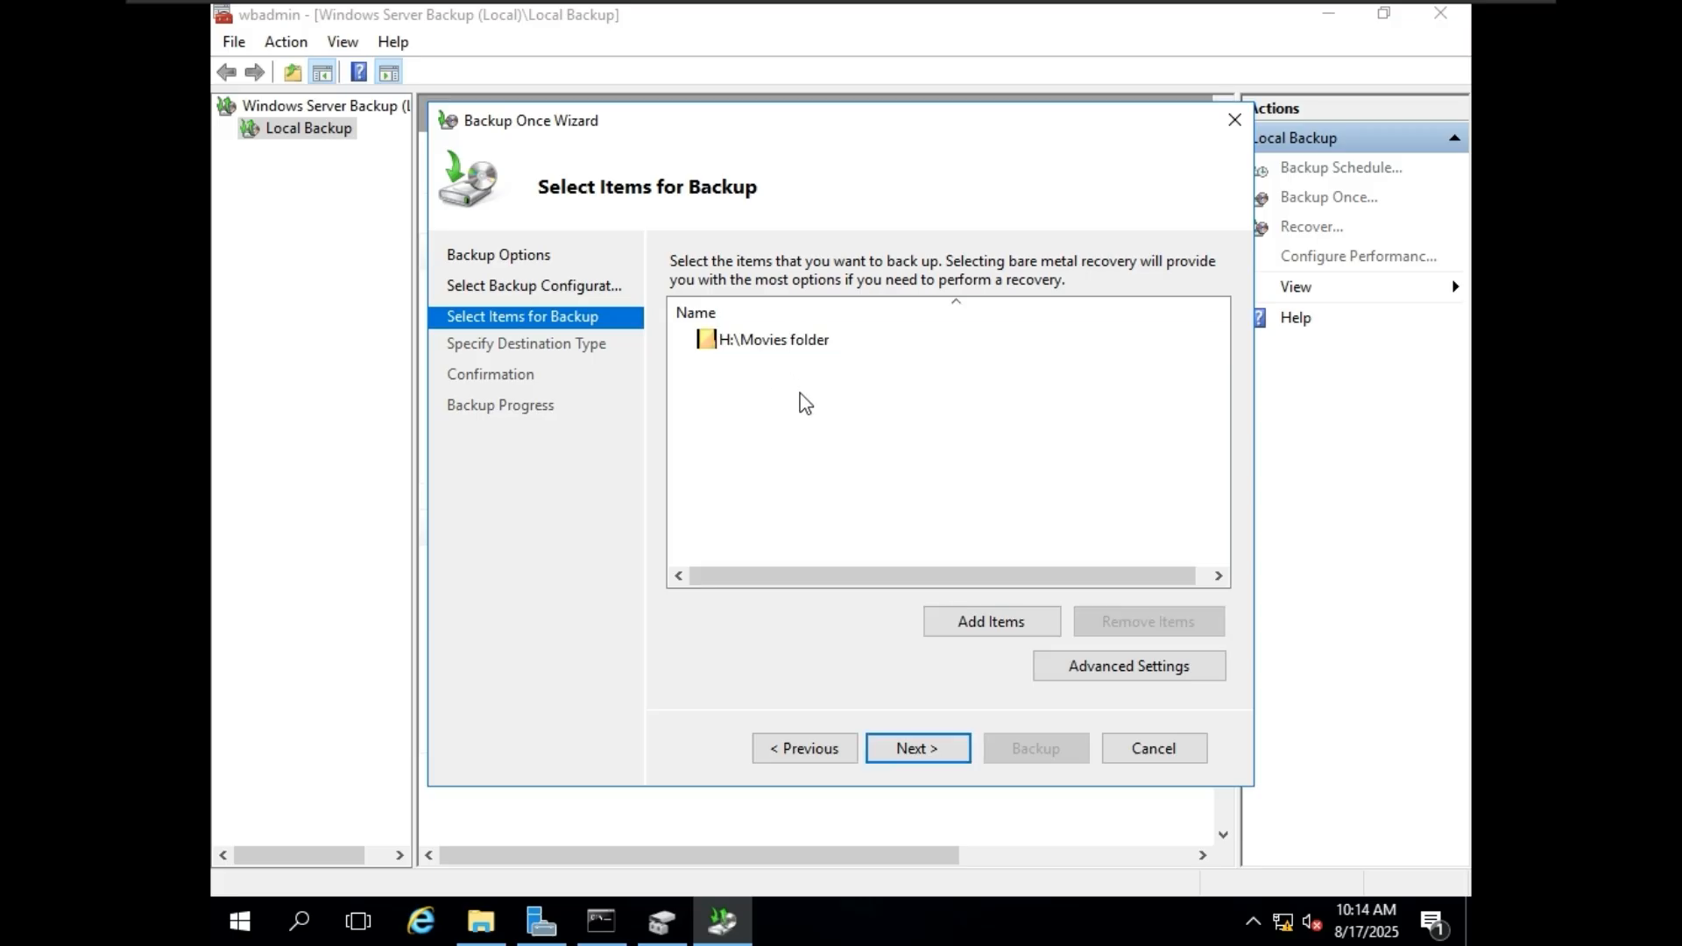
{"action": "left_click", "coordinate": [807, 344]}
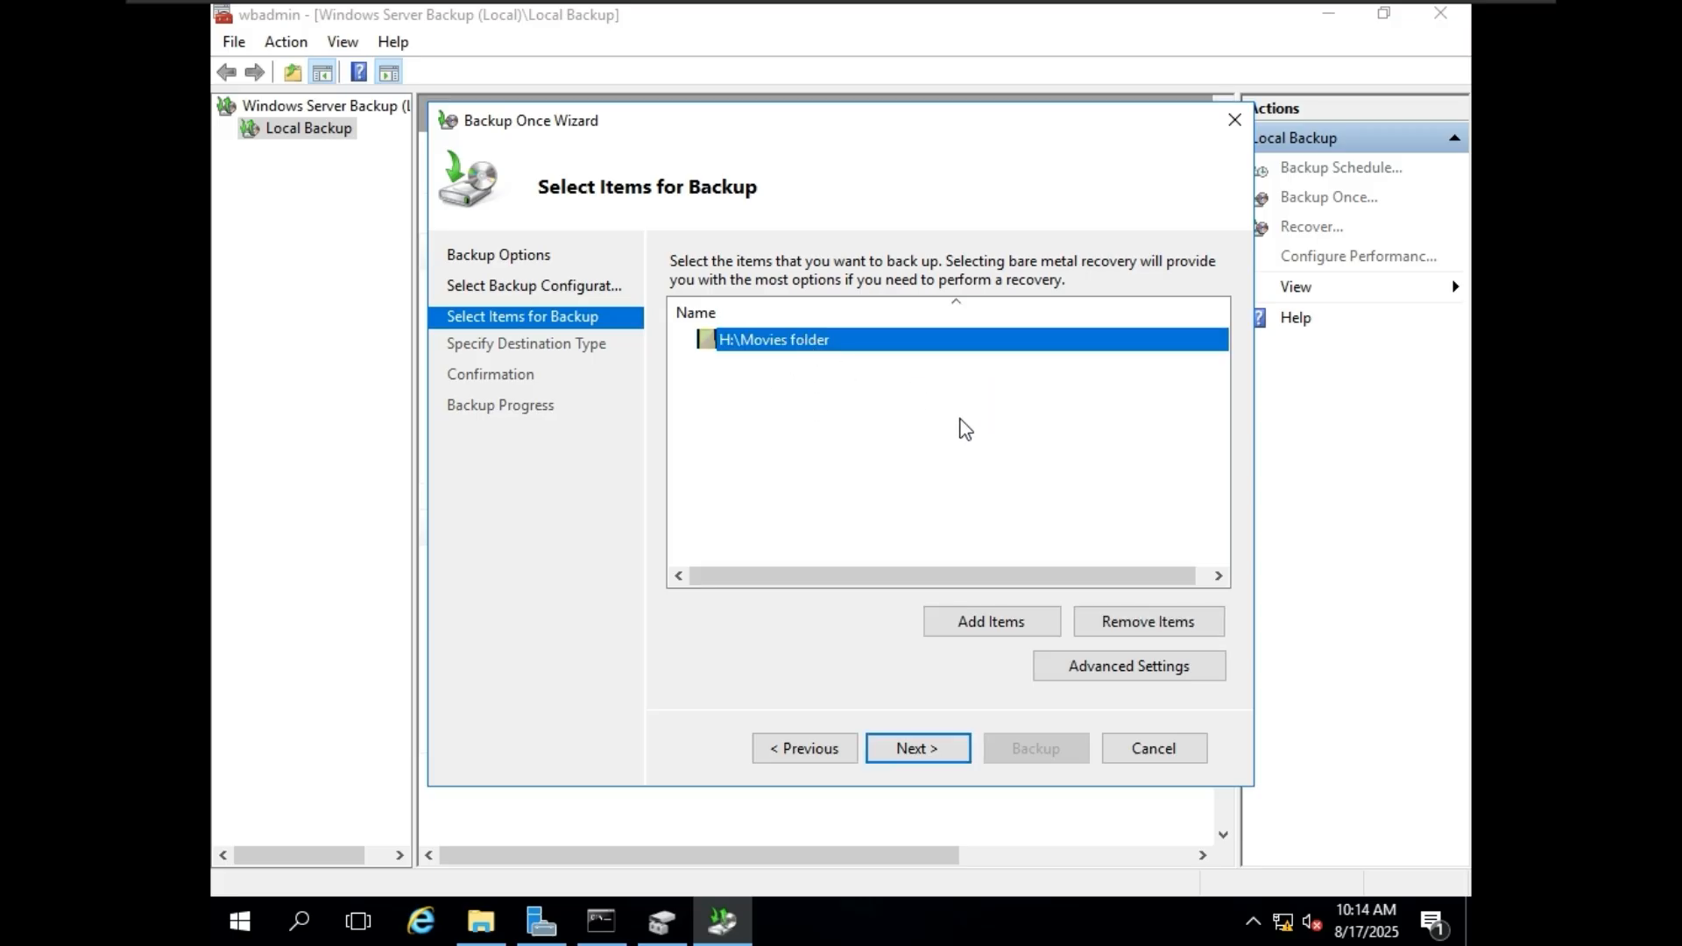
Choose a remote shared folder as the backup destination and begin its location with \\.
{"action": "left_click", "coordinate": [948, 748]}
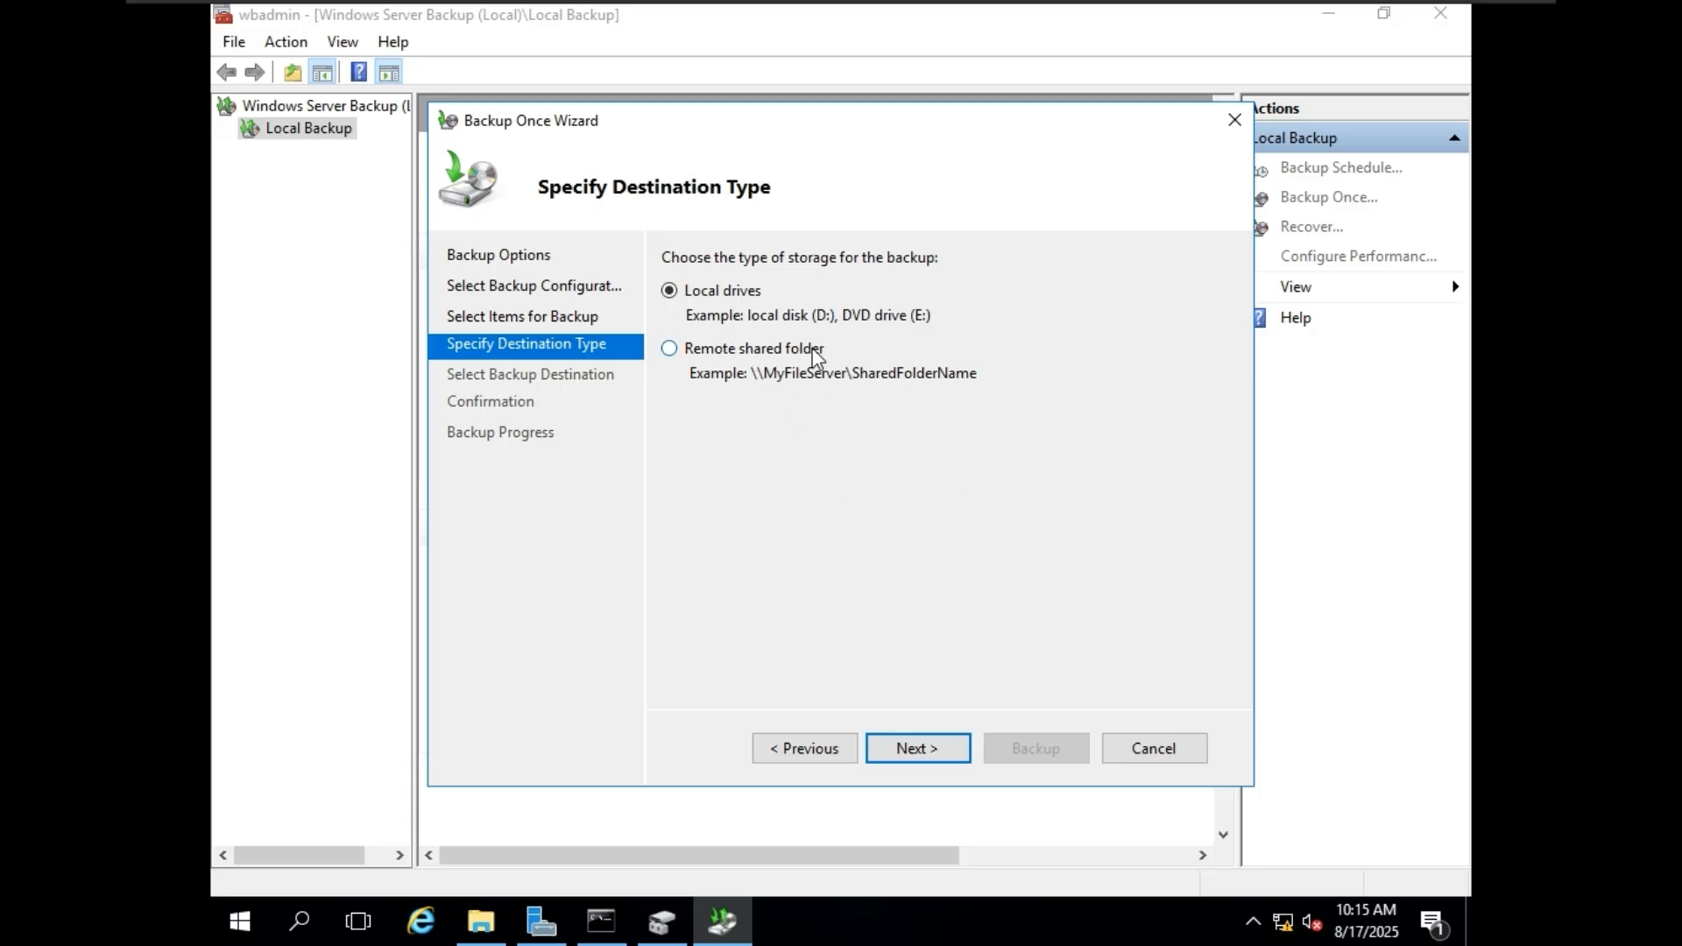
{"action": "left_click", "coordinate": [767, 350]}
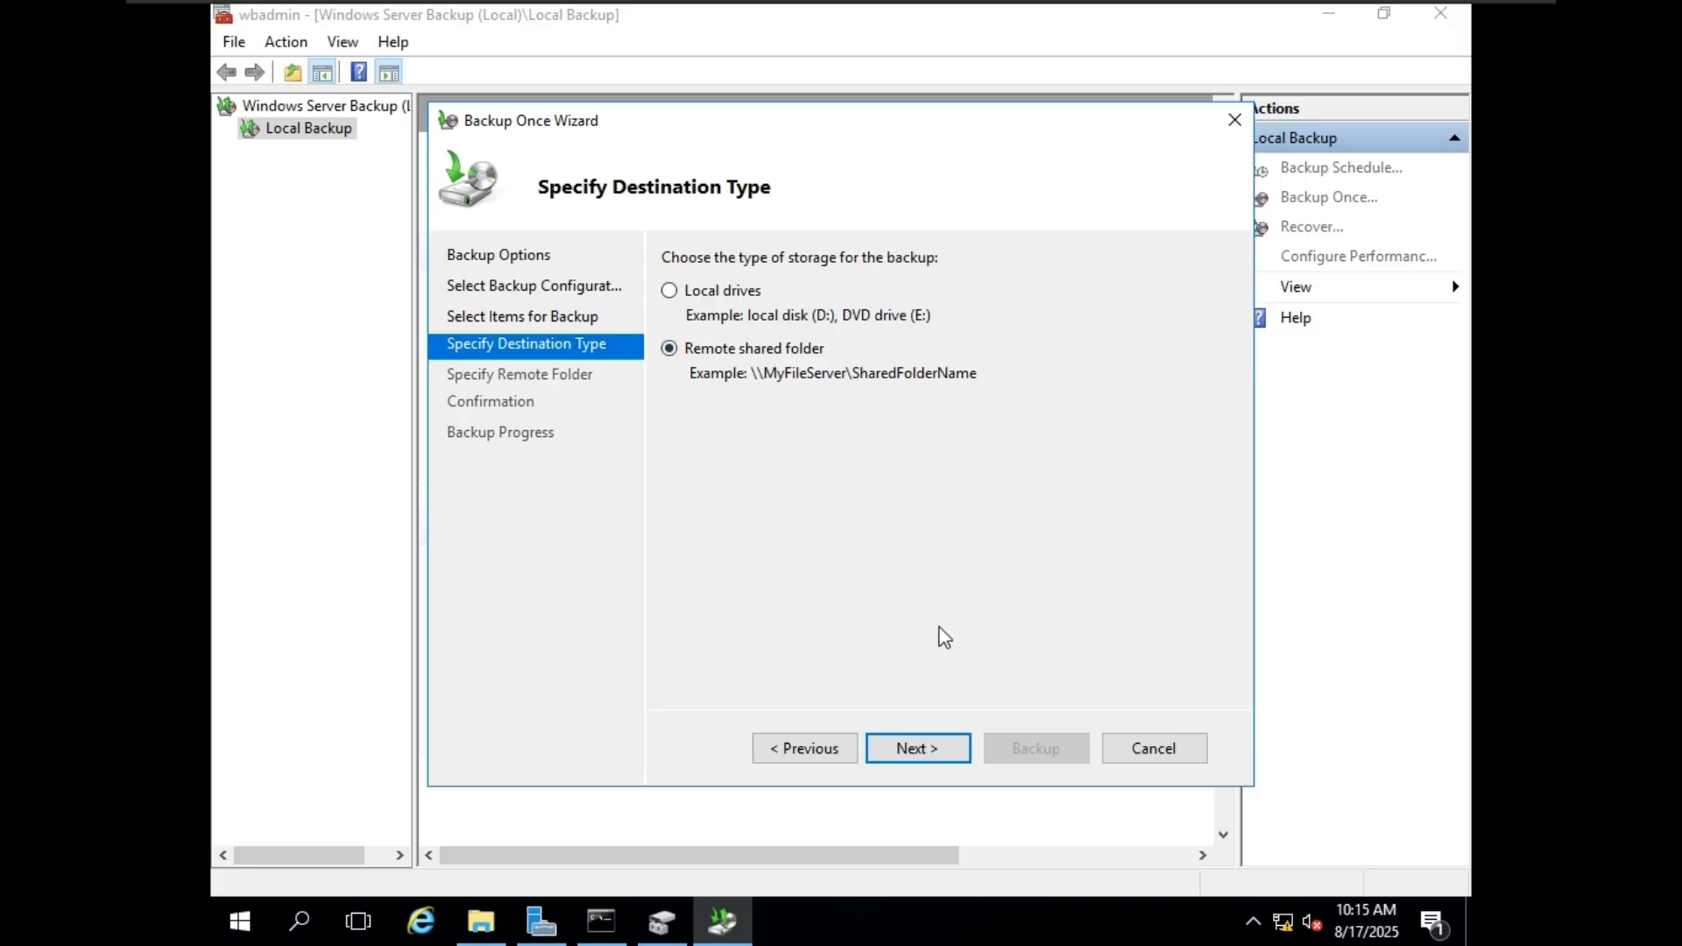
{"action": "left_click", "coordinate": [942, 747]}
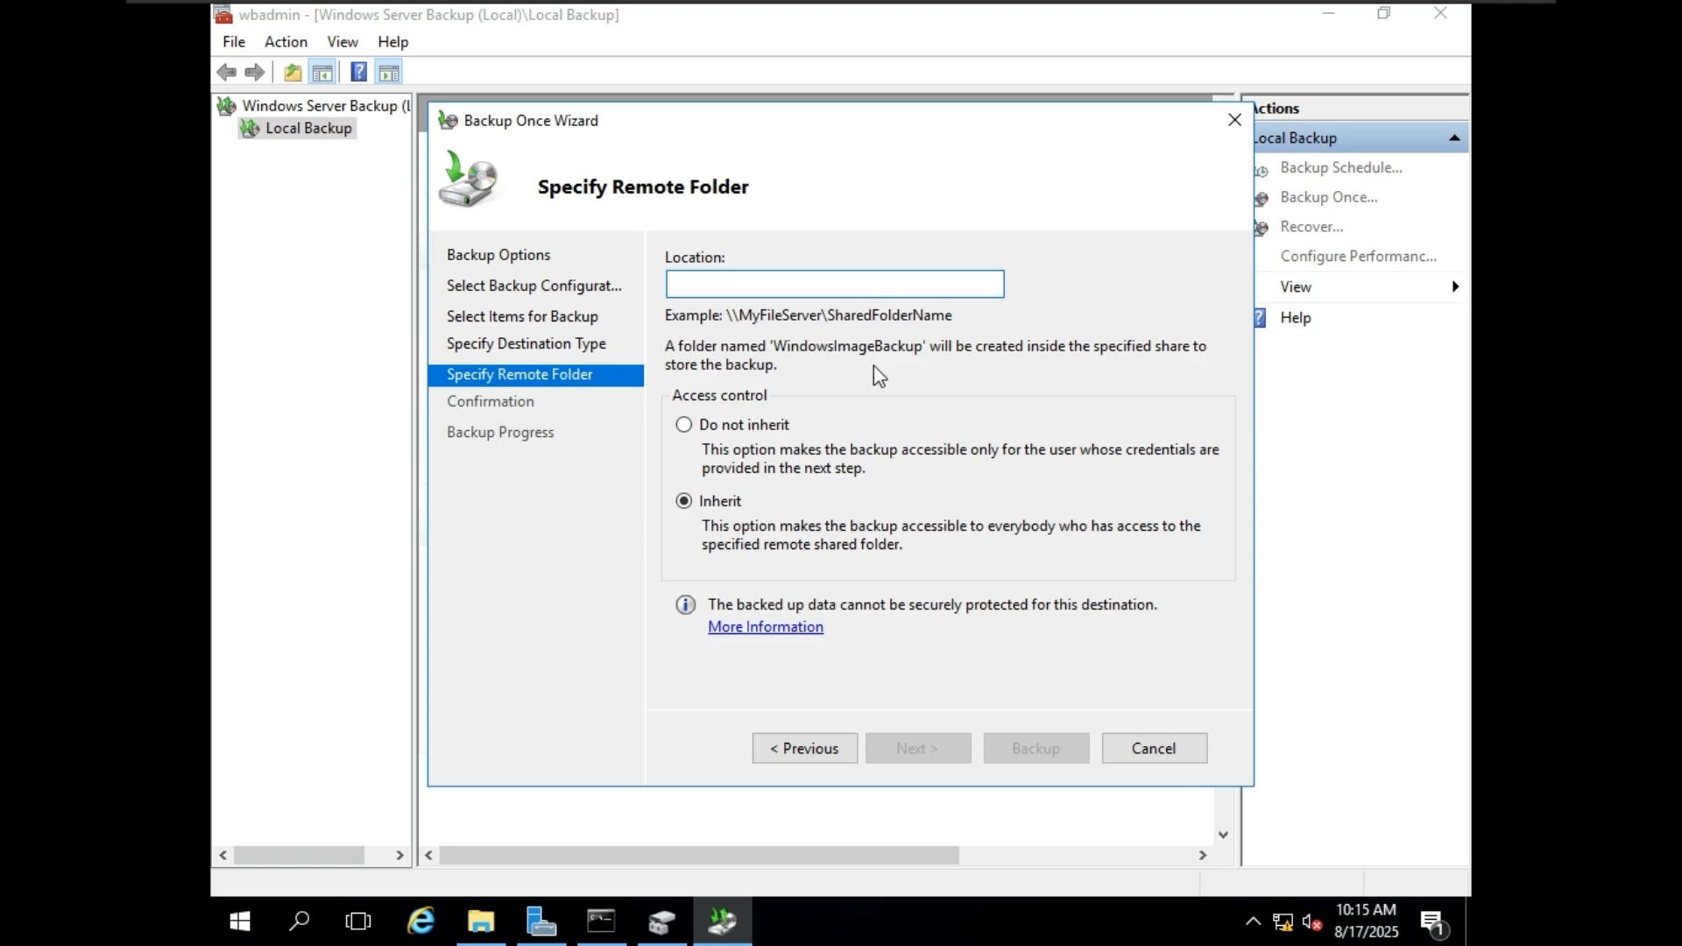
{"action": "type", "text": "\\\\"}
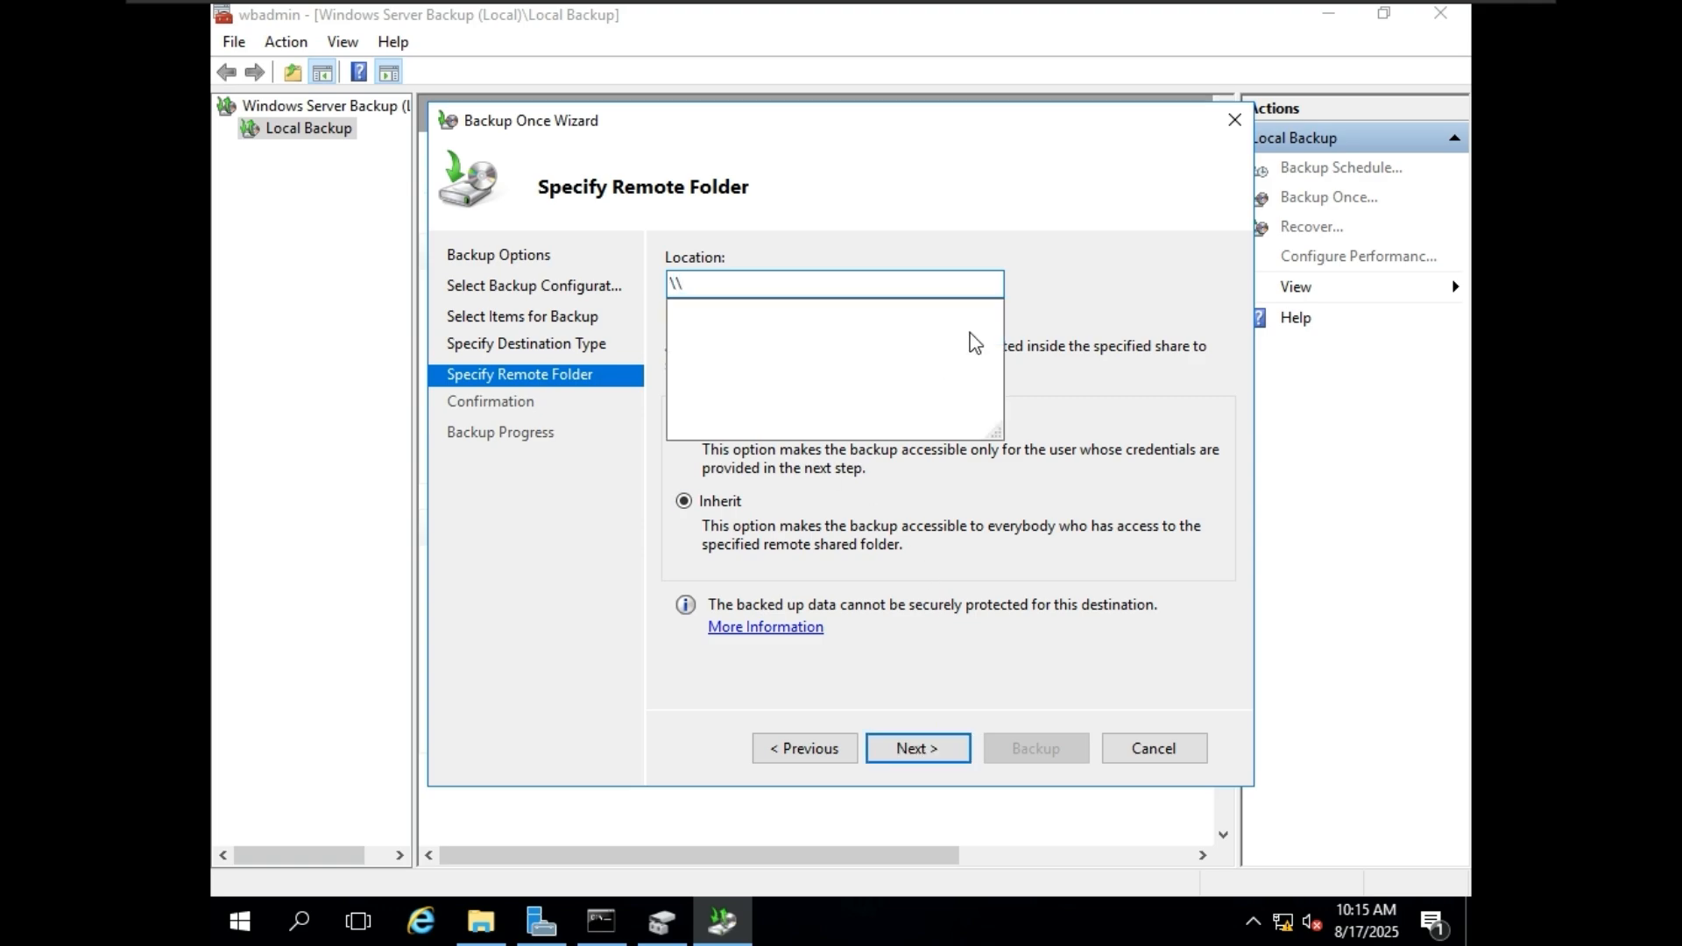
Switch to the backup virtual machine, minimize its Server Manager, and open Command Prompt.
{"action": "mouse_move", "coordinate": [1100, 10]}
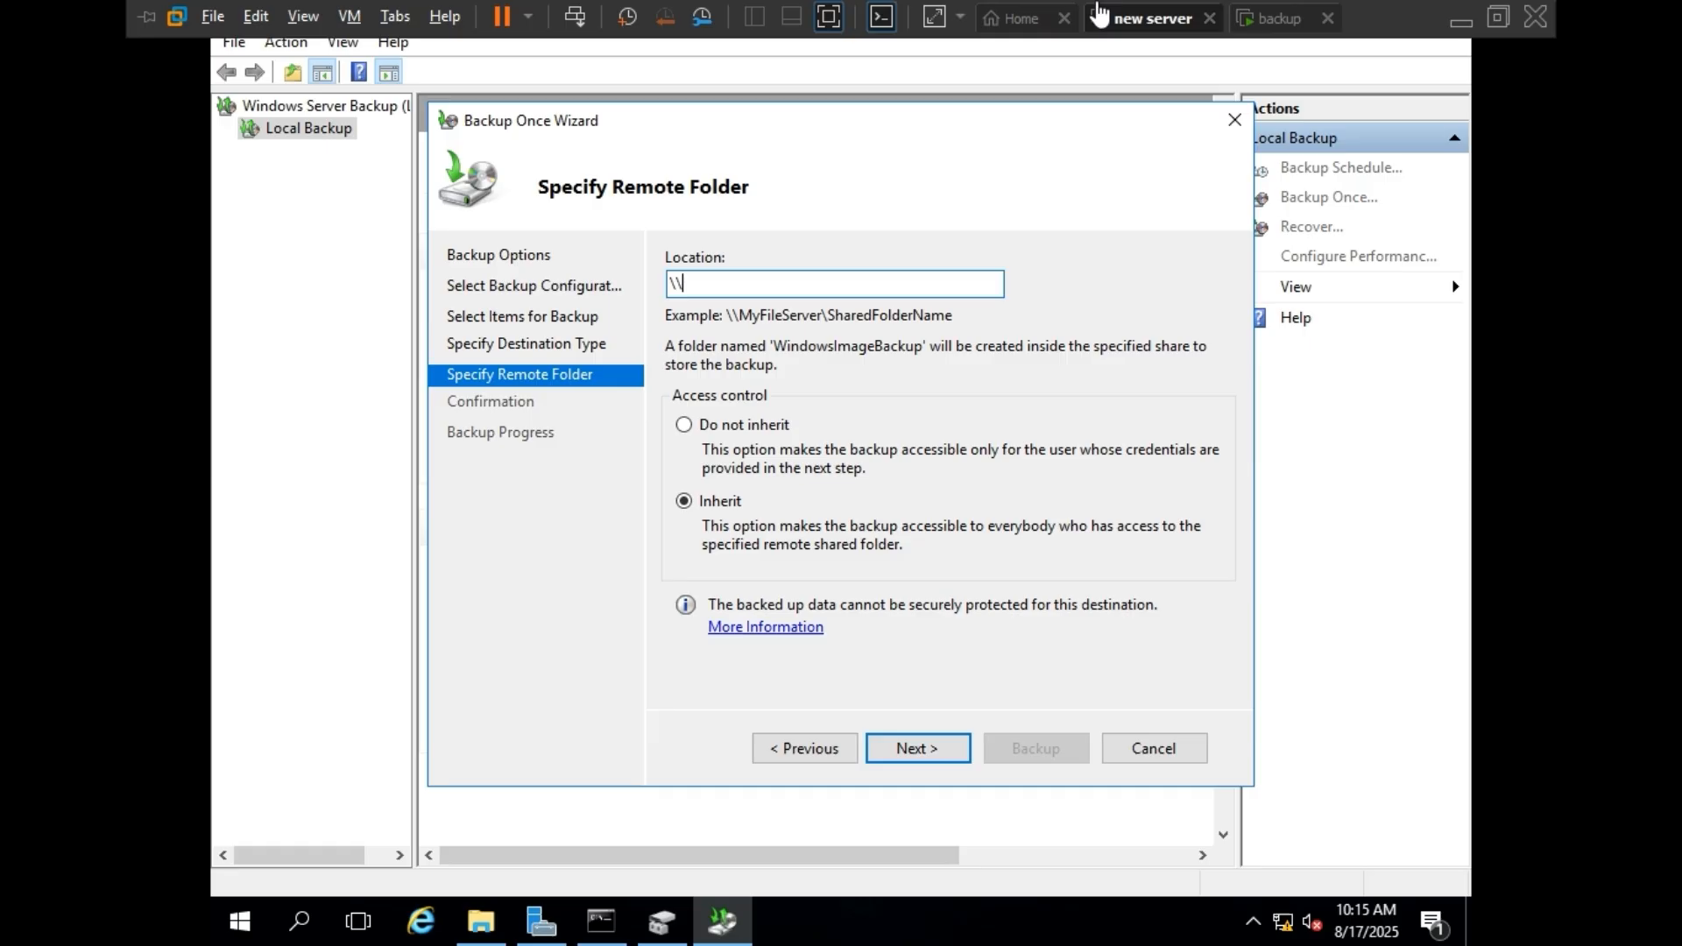
{"action": "left_click", "coordinate": [1277, 21]}
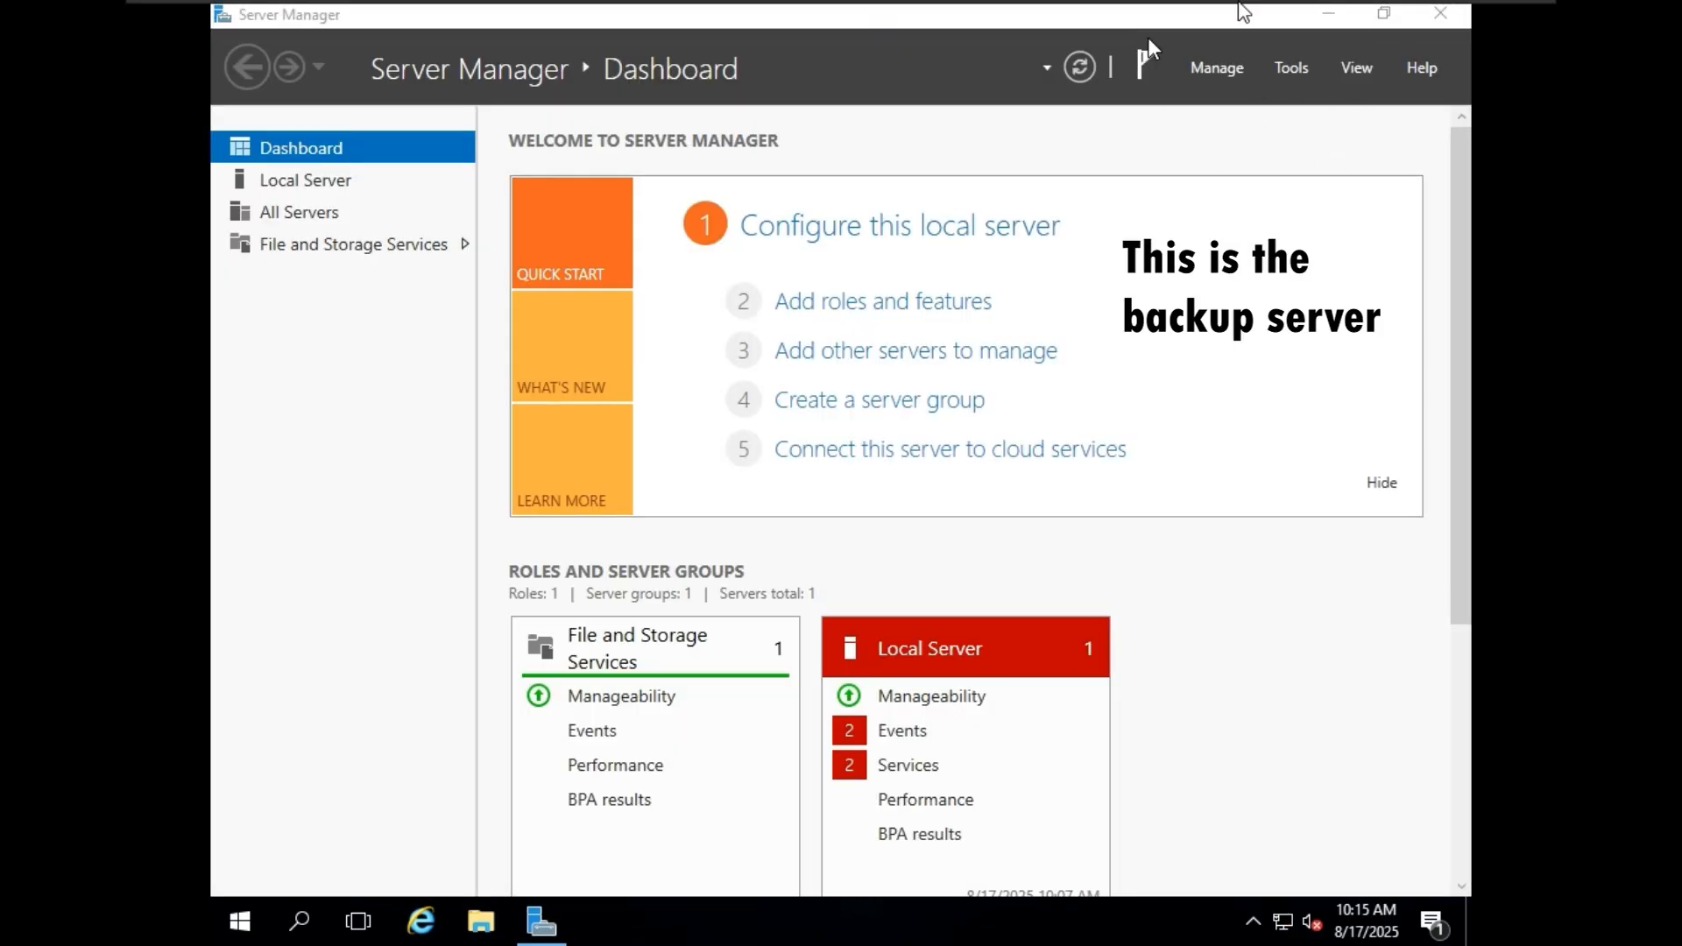
{"action": "mouse_move", "coordinate": [1243, 8]}
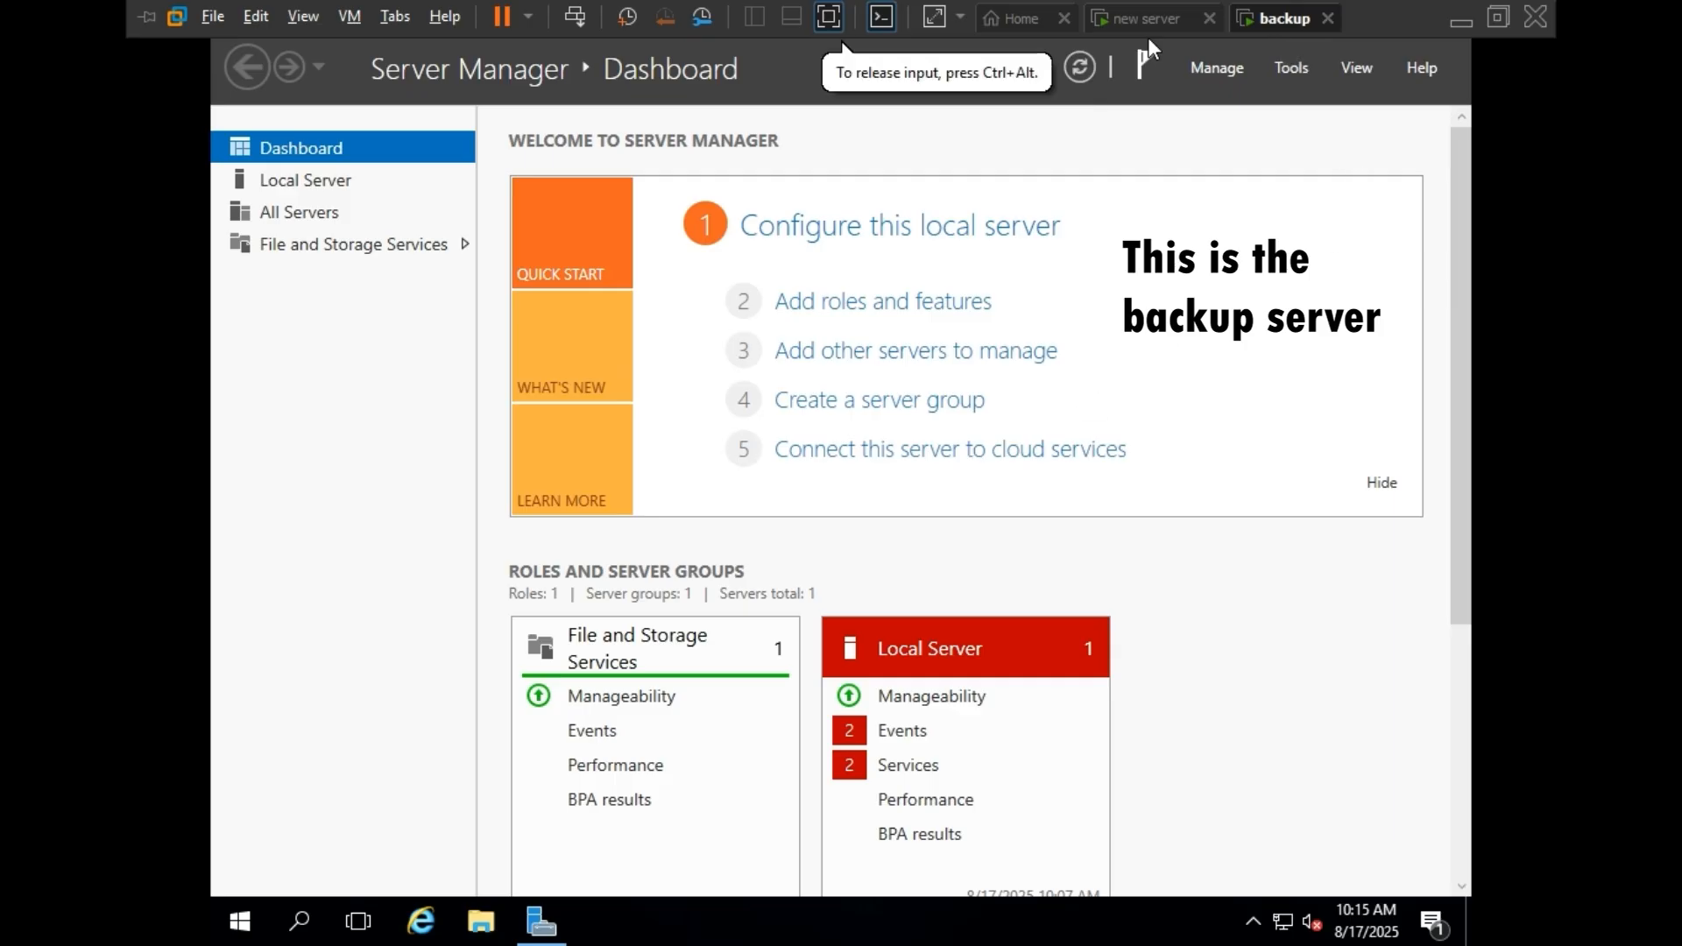
{"action": "left_click", "coordinate": [1330, 14]}
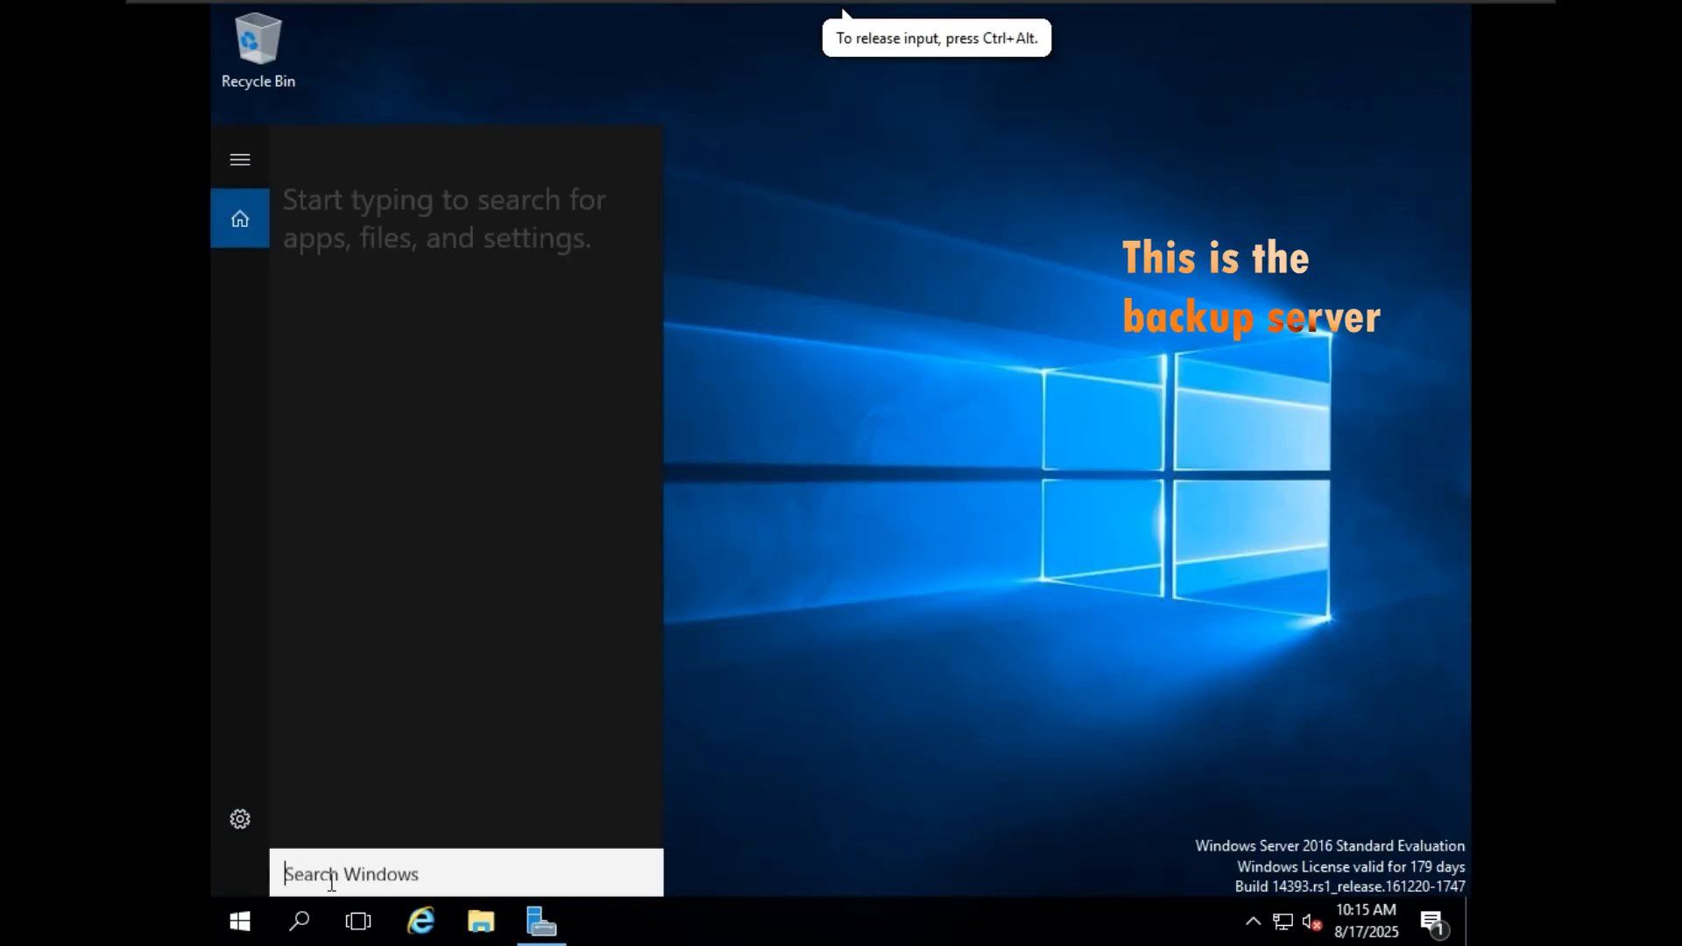
{"action": "type", "text": "c"}
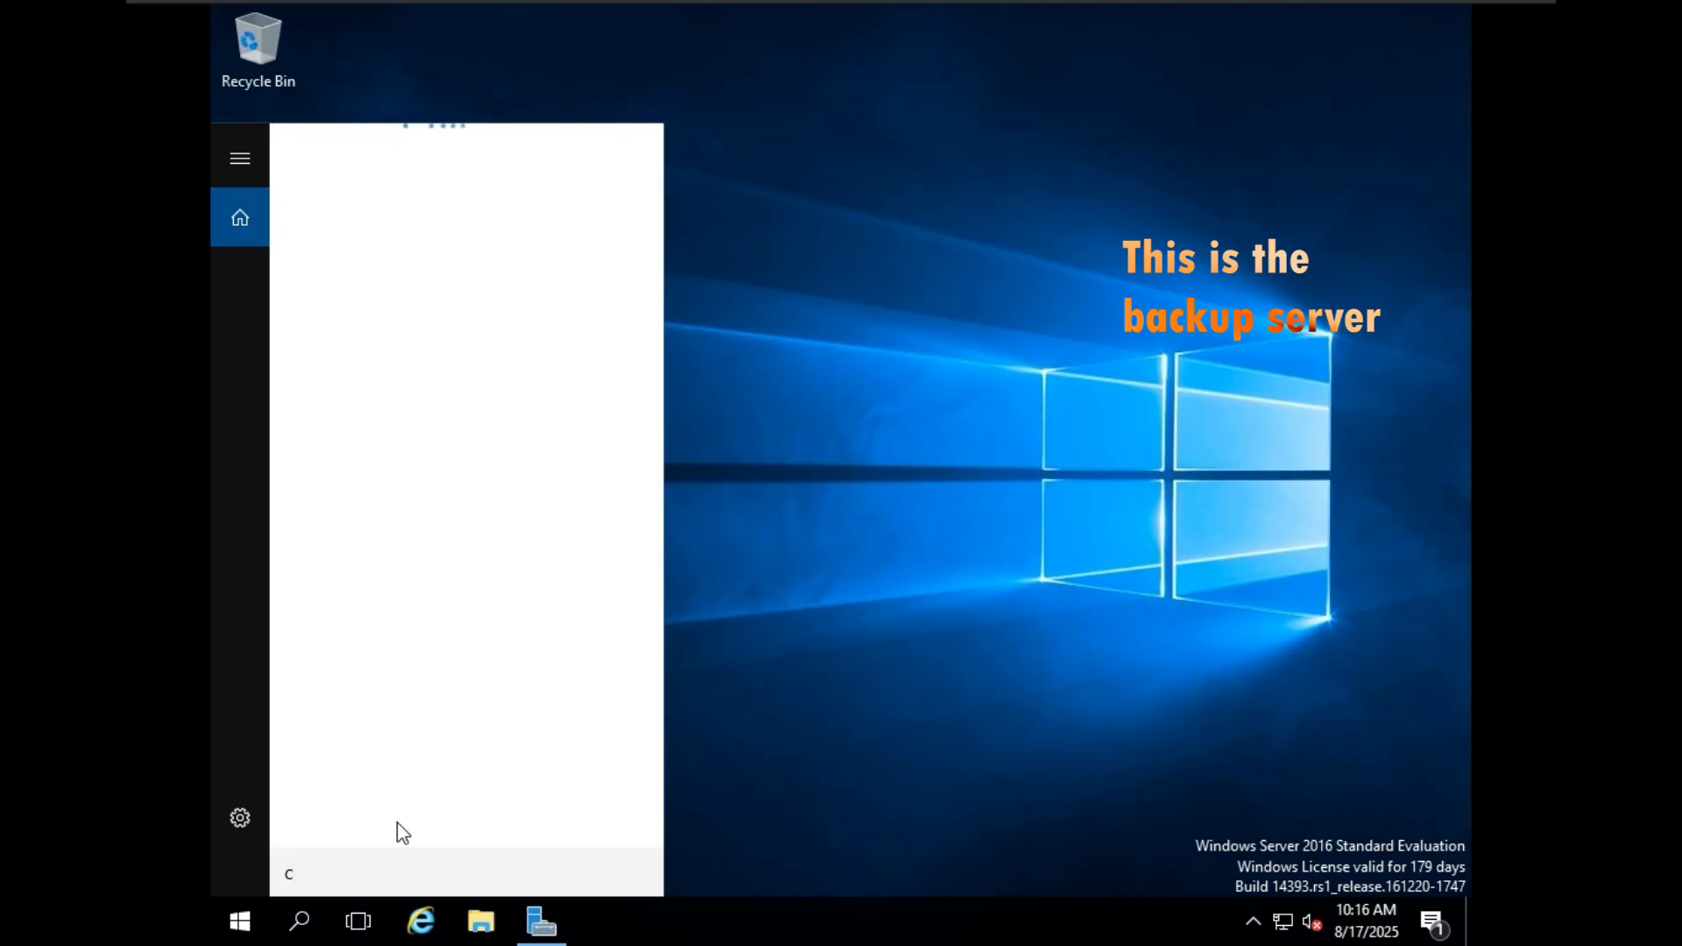
{"action": "type", "text": "md"}
{"action": "left_click", "coordinate": [473, 213]}
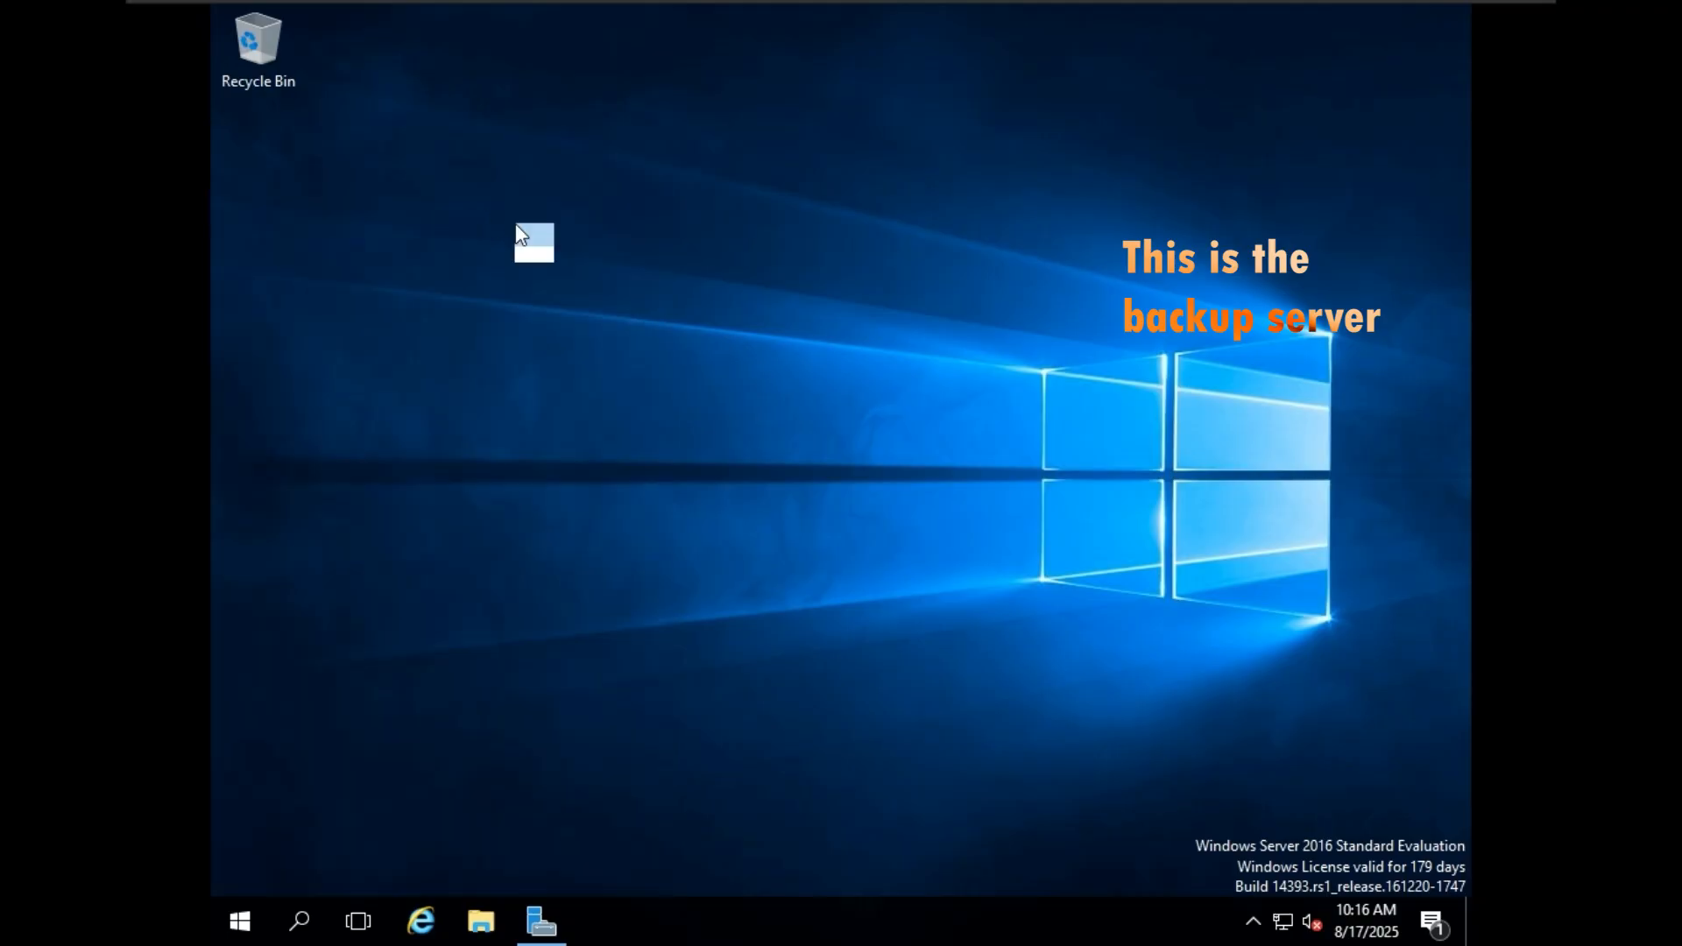
Check the backup server's computer name with the hostname command.
{"action": "type", "text": "hostname]\\"}
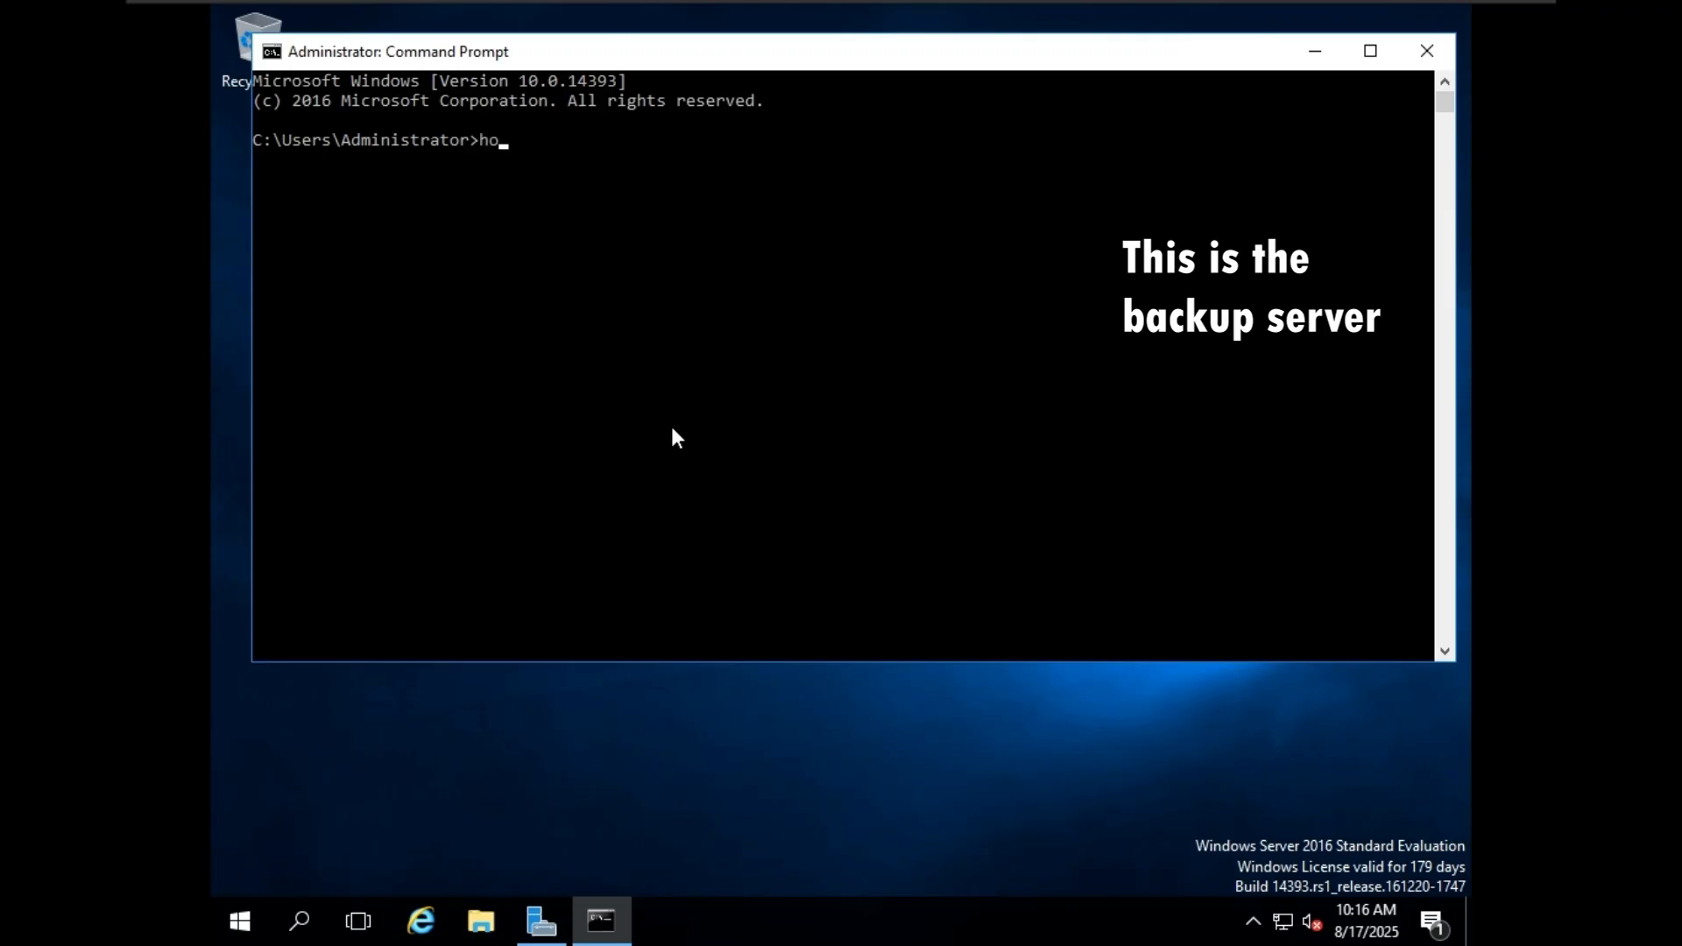
{"action": "key", "text": "BackSpace"}
{"action": "key", "text": "BackSpace"}
{"action": "key", "text": "Return"}
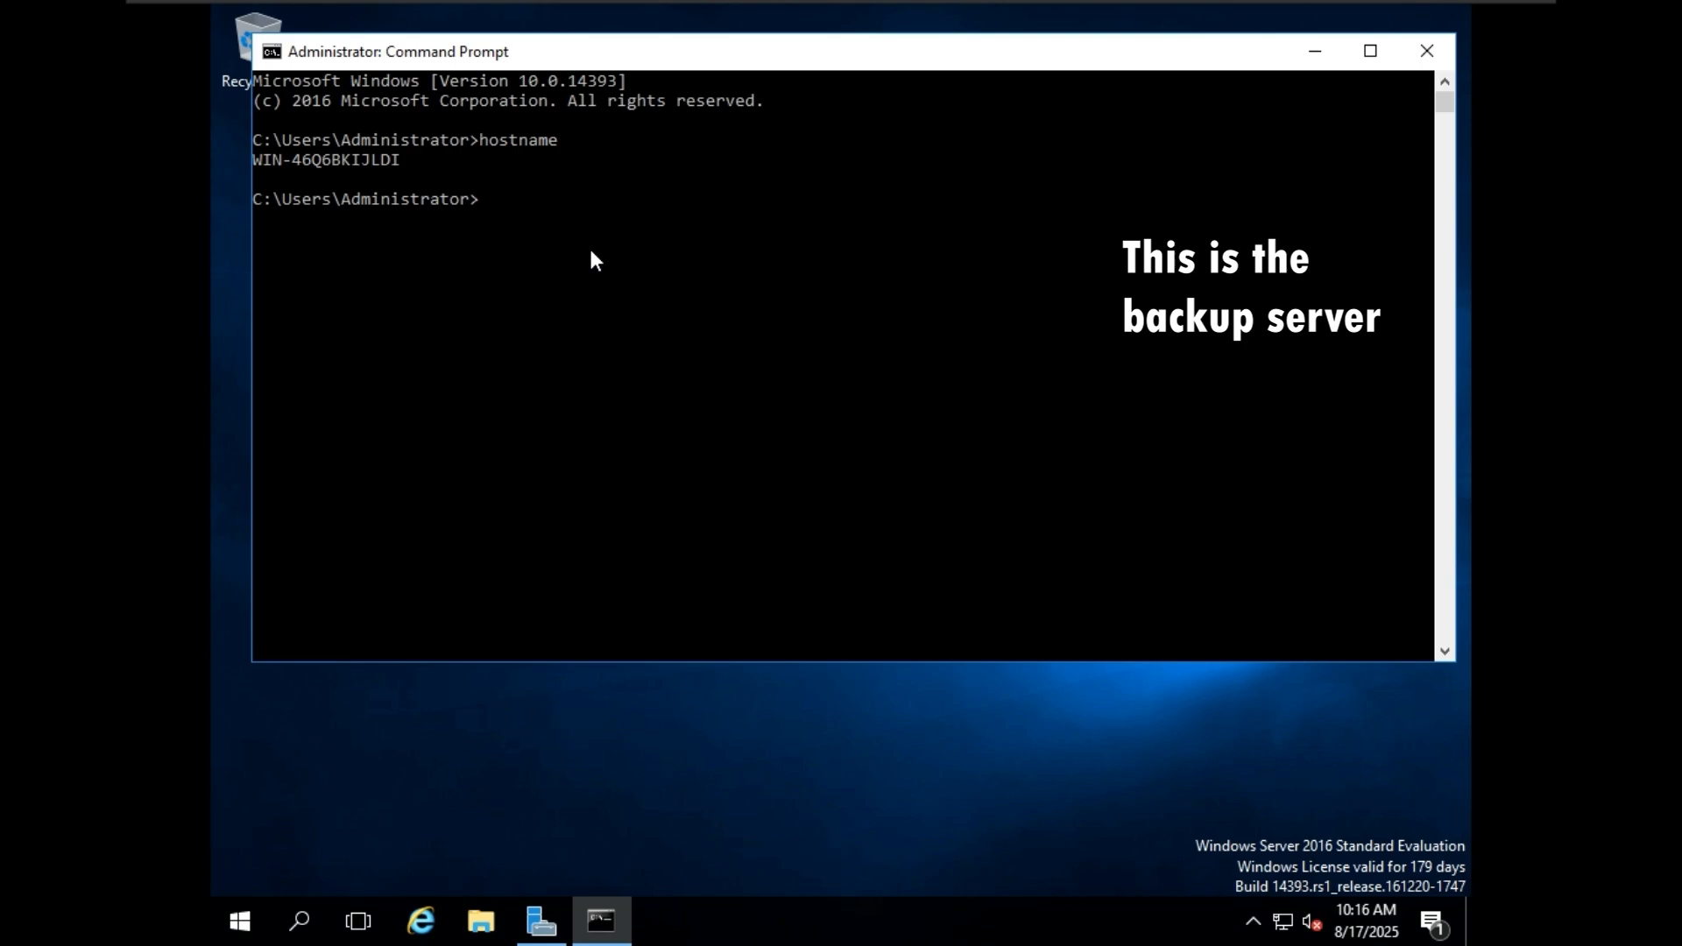
Open System Properties with sysdm.cpl, rename the computer to backupserver, and restart it.
{"action": "type", "text": "sysdm.cpl"}
{"action": "key", "text": "Return"}
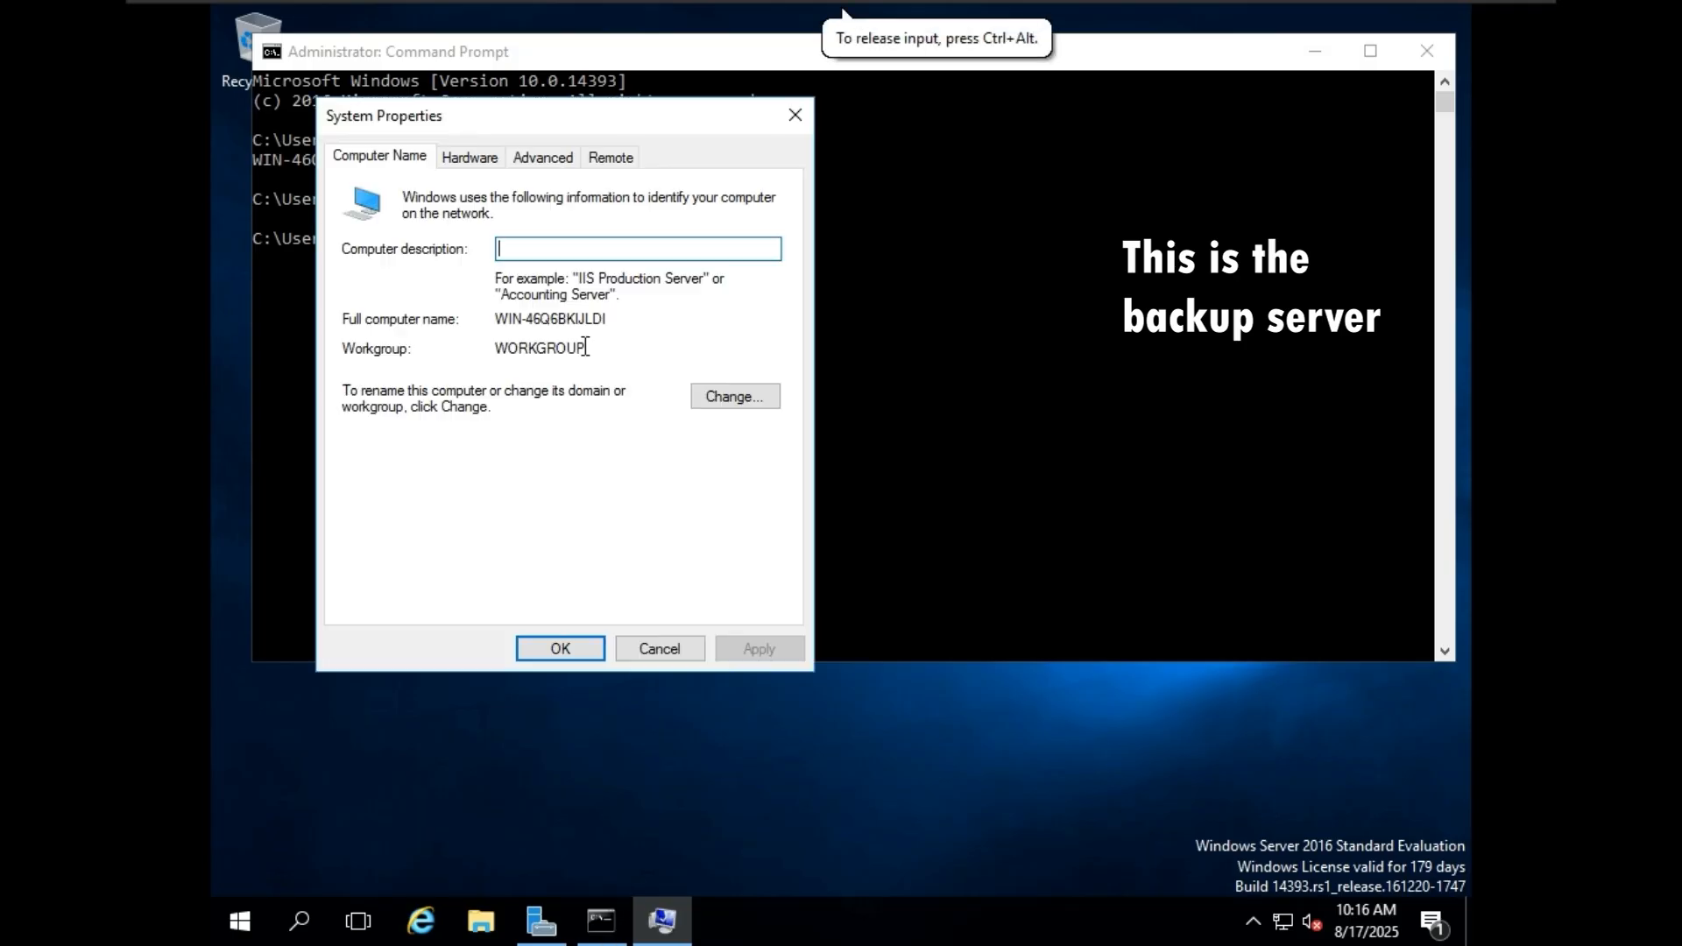
{"action": "left_click", "coordinate": [747, 392]}
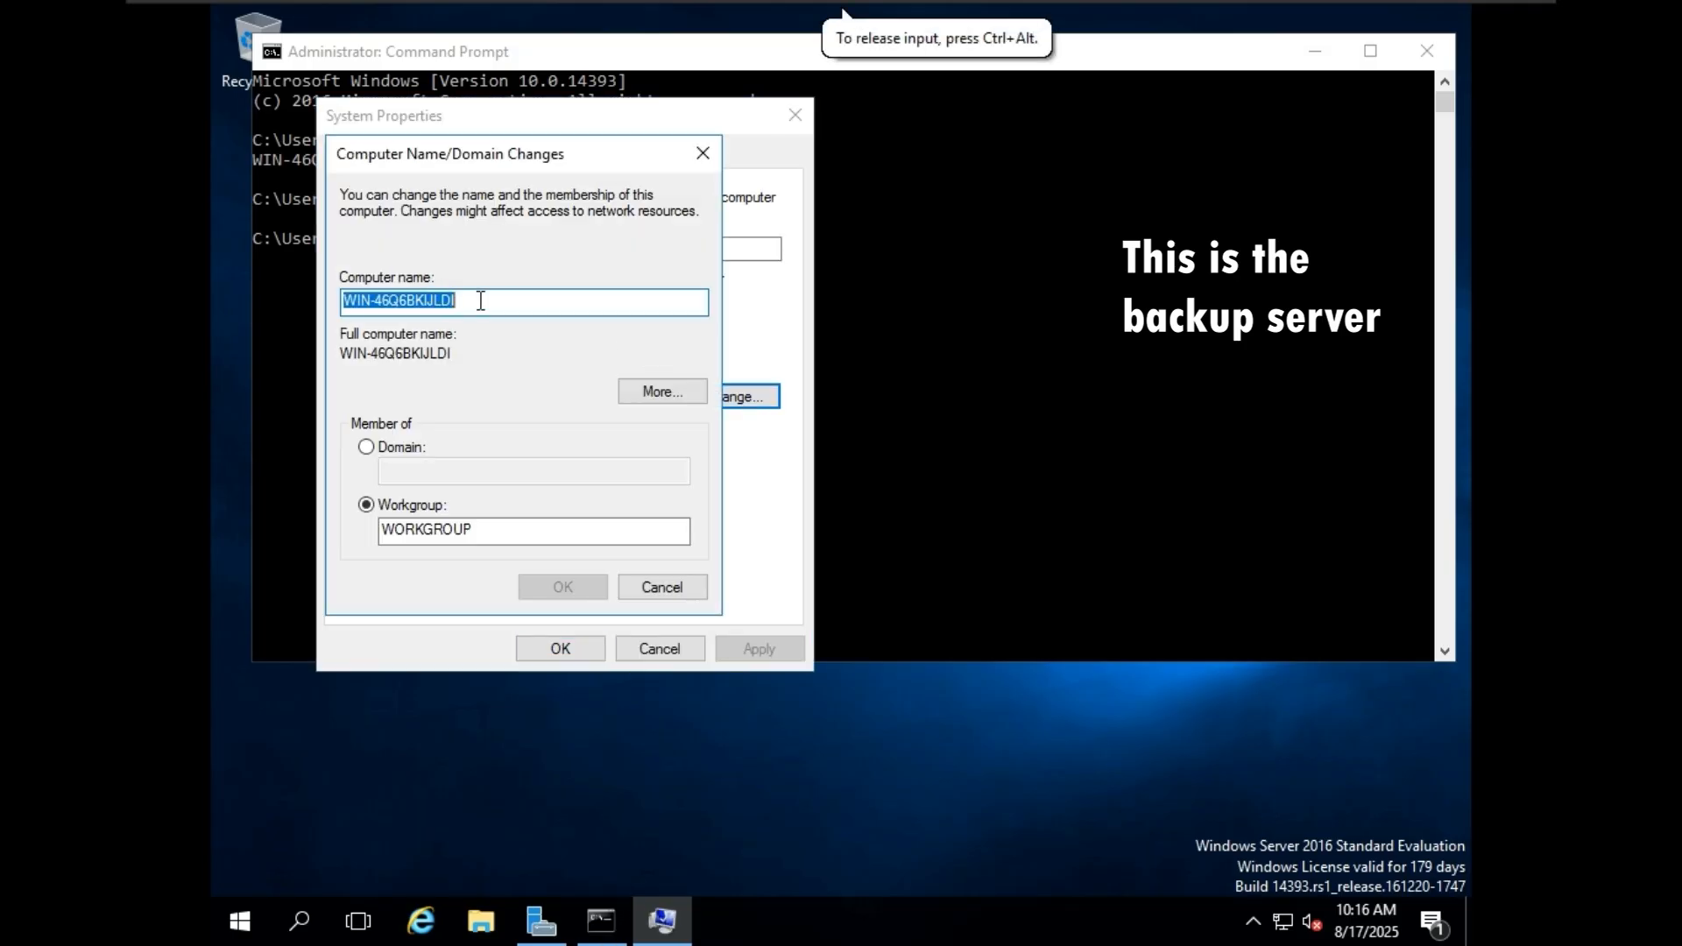
{"action": "type", "text": "back"}
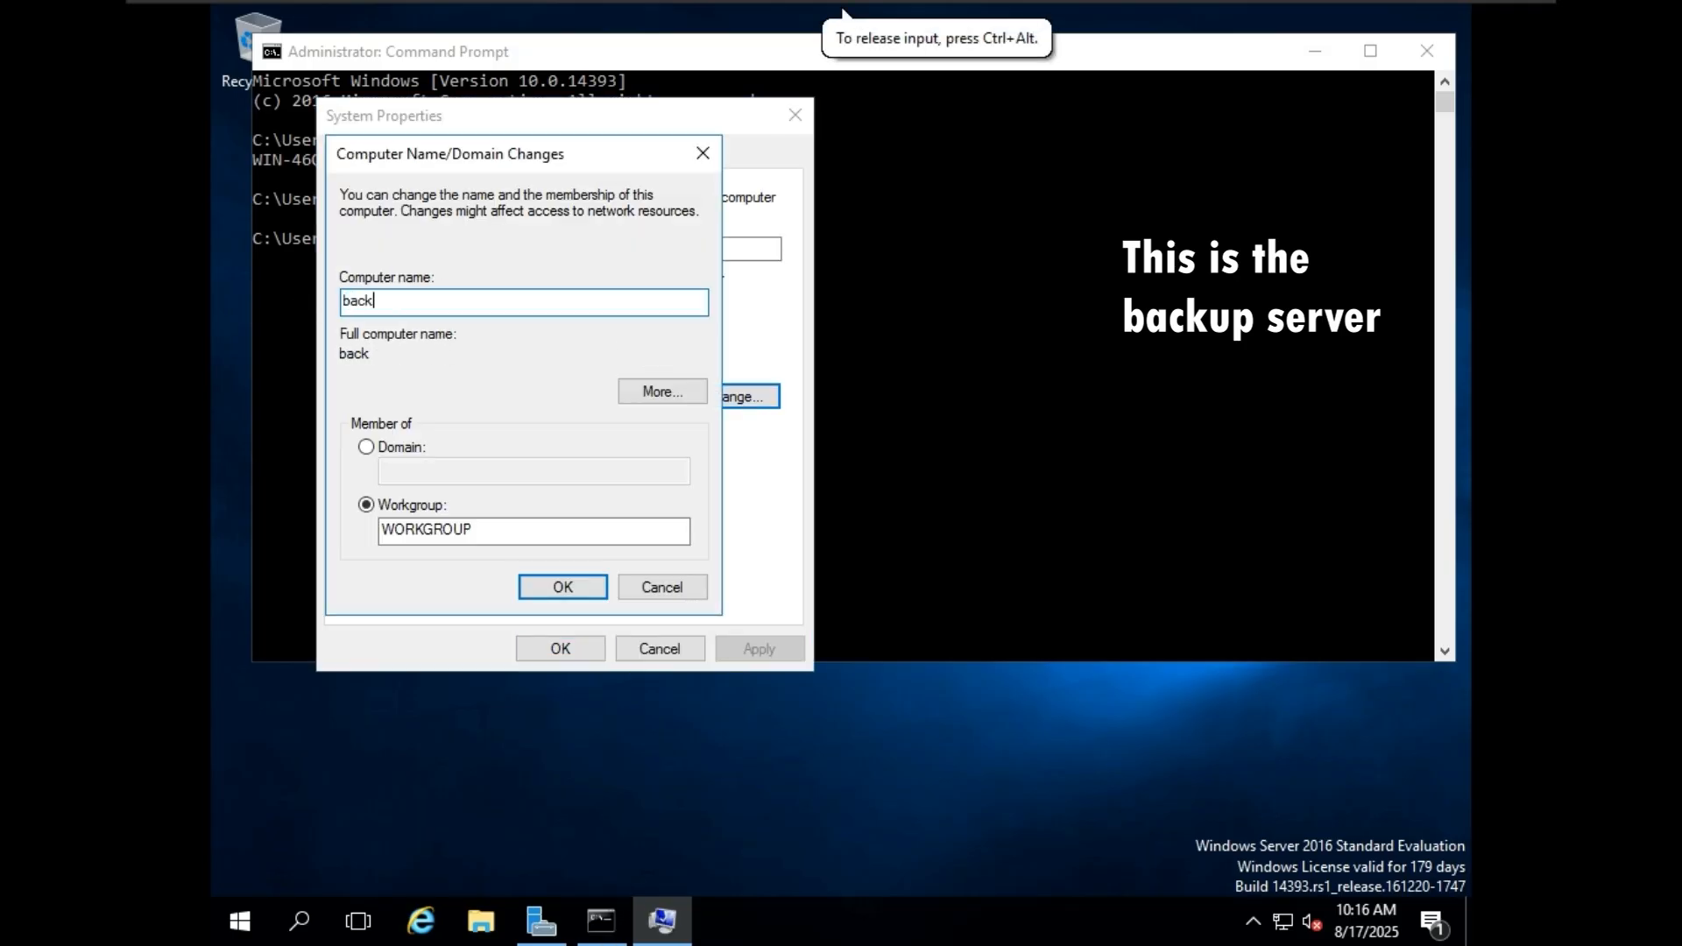
{"action": "type", "text": "upserver"}
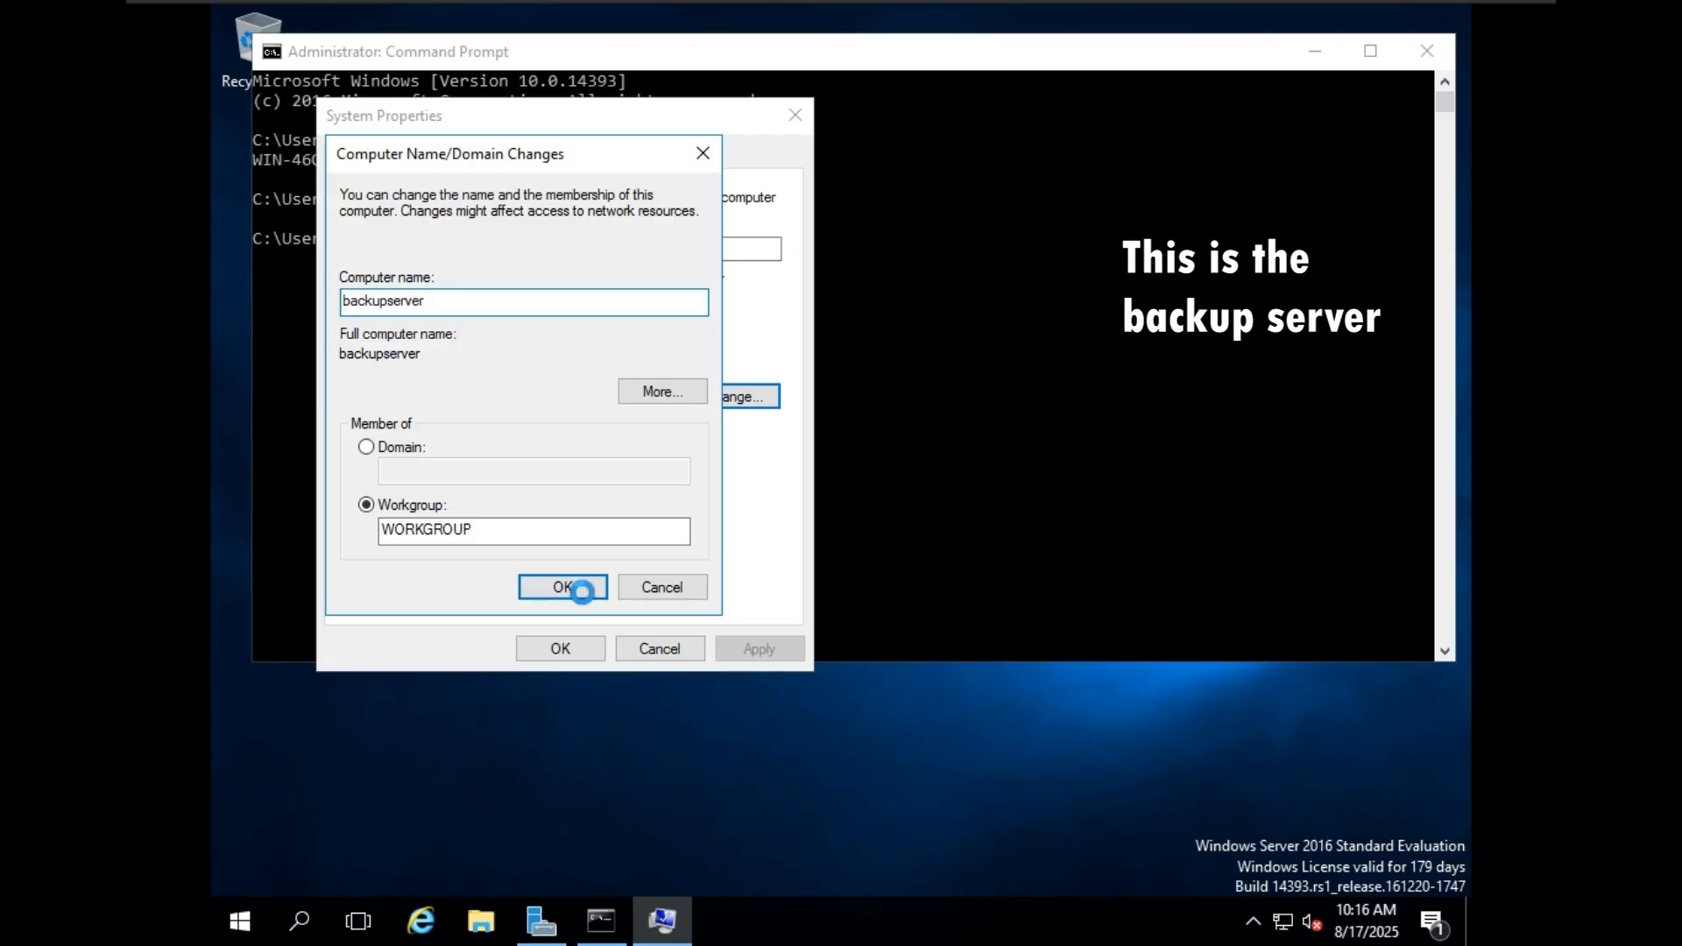
{"action": "left_click", "coordinate": [563, 587]}
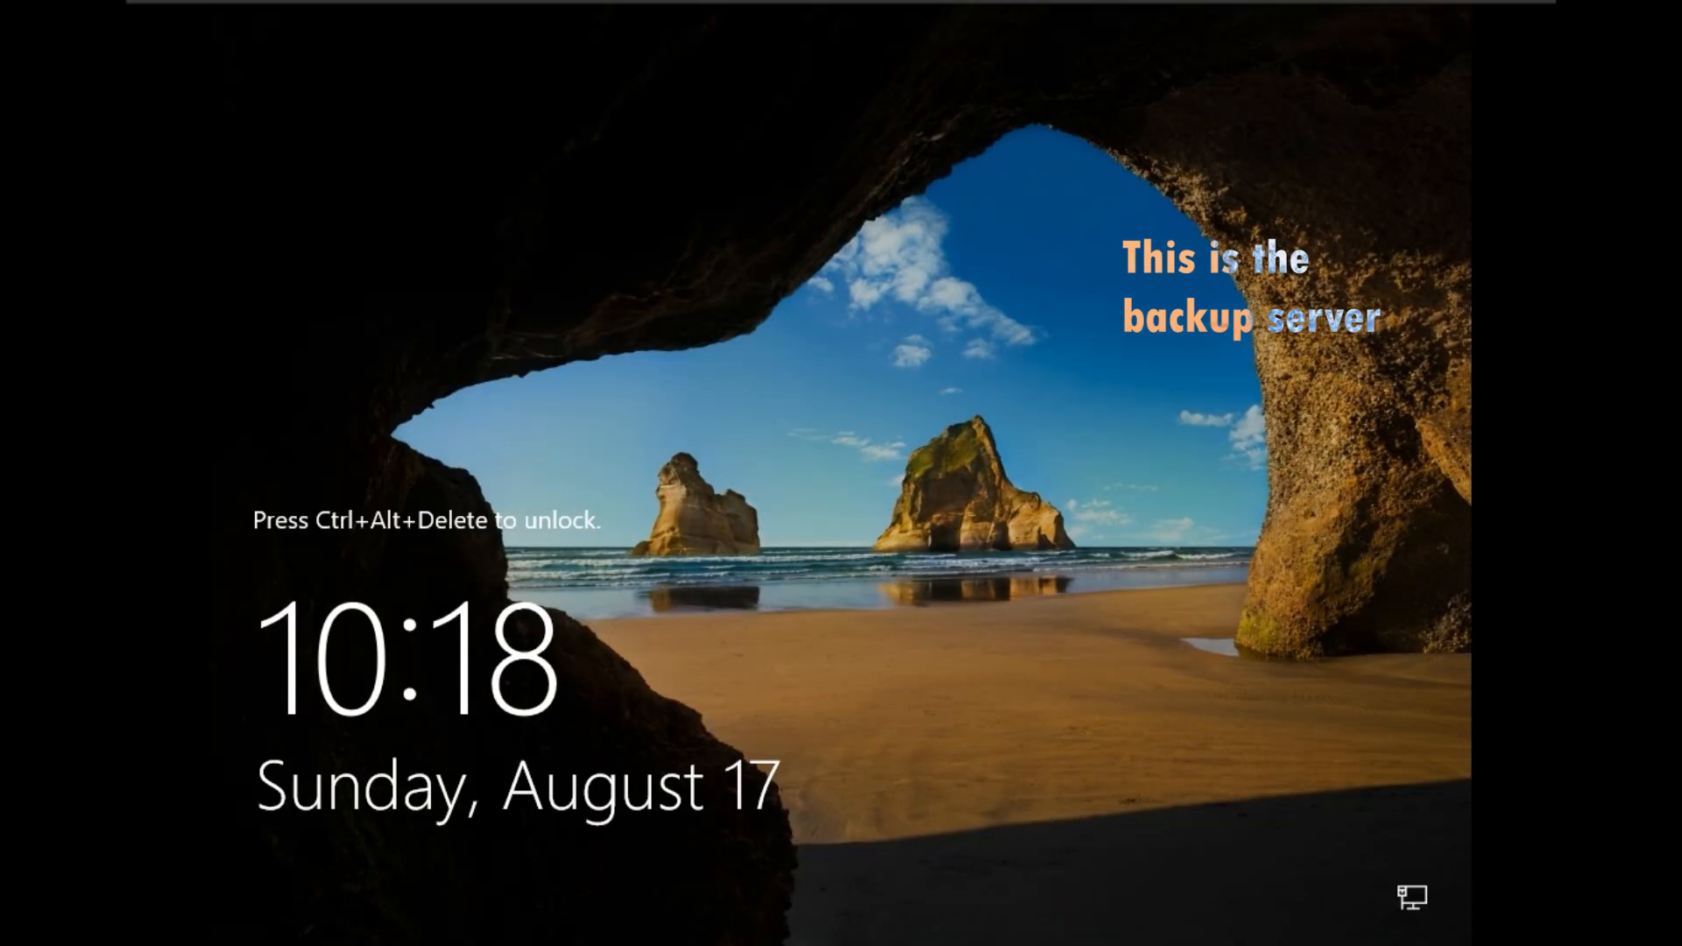
Unlock the backup server and sign in as Administrator with the account password.
{"action": "key", "text": "ctrl+alt+Delete"}
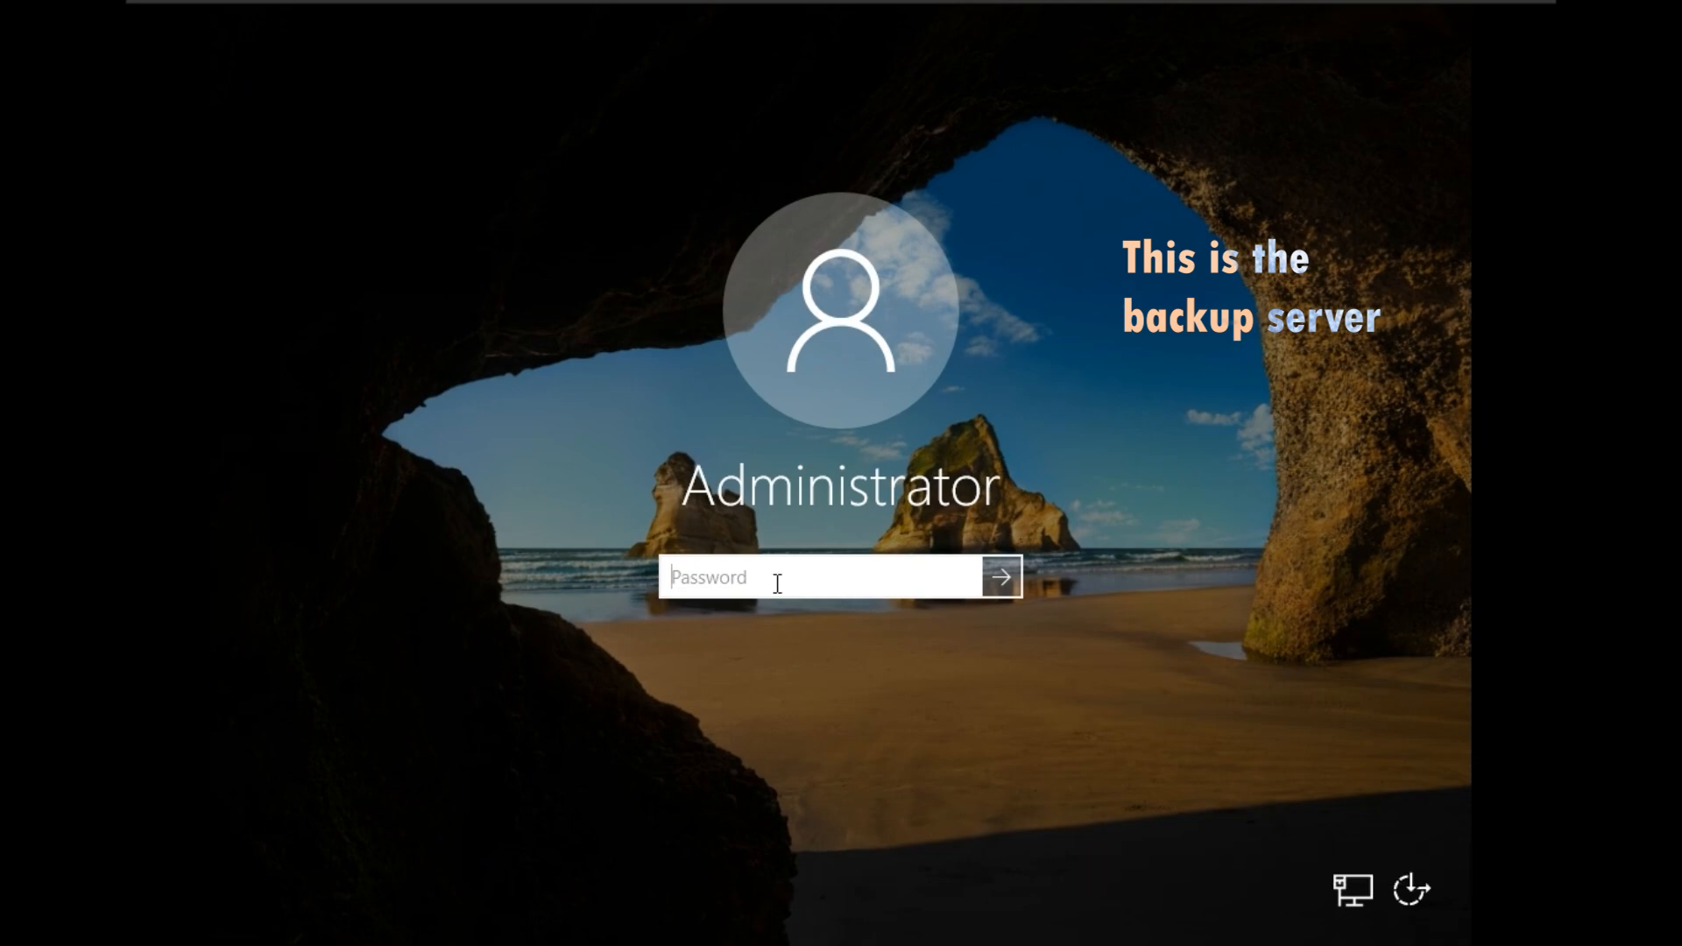
{"action": "type", "text": "**********"}
{"action": "left_click", "coordinate": [1004, 575]}
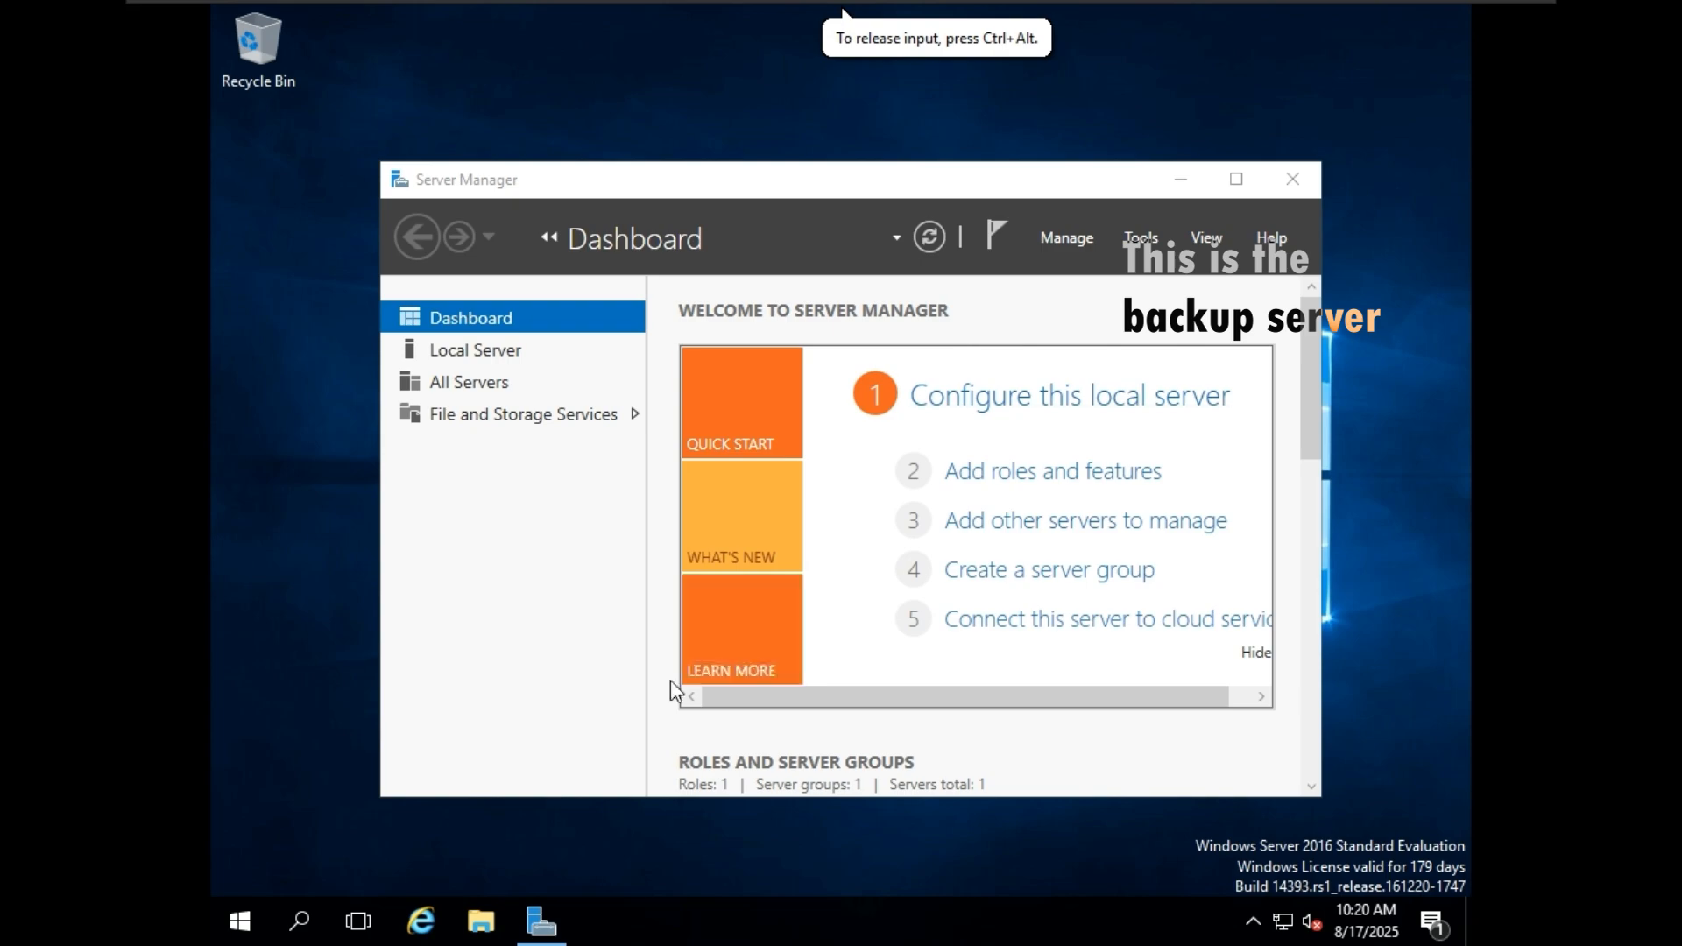
Open Command Prompt on the backup server and check its computer name with the hostname command.
{"action": "left_click", "coordinate": [301, 915]}
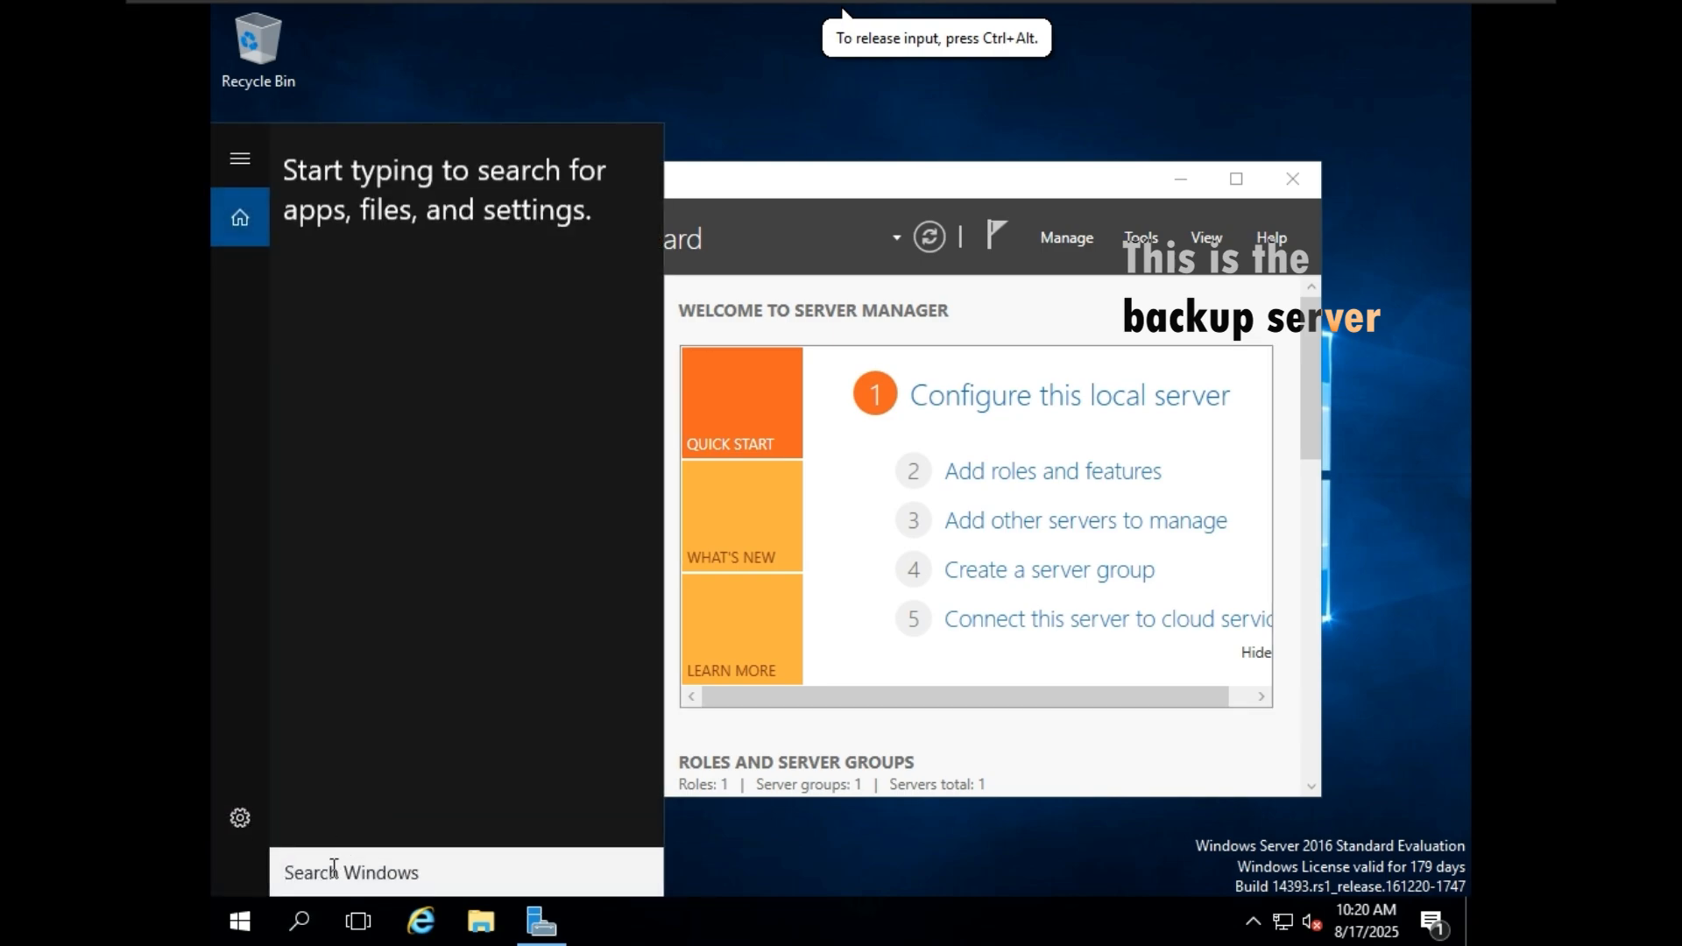
{"action": "type", "text": "c"}
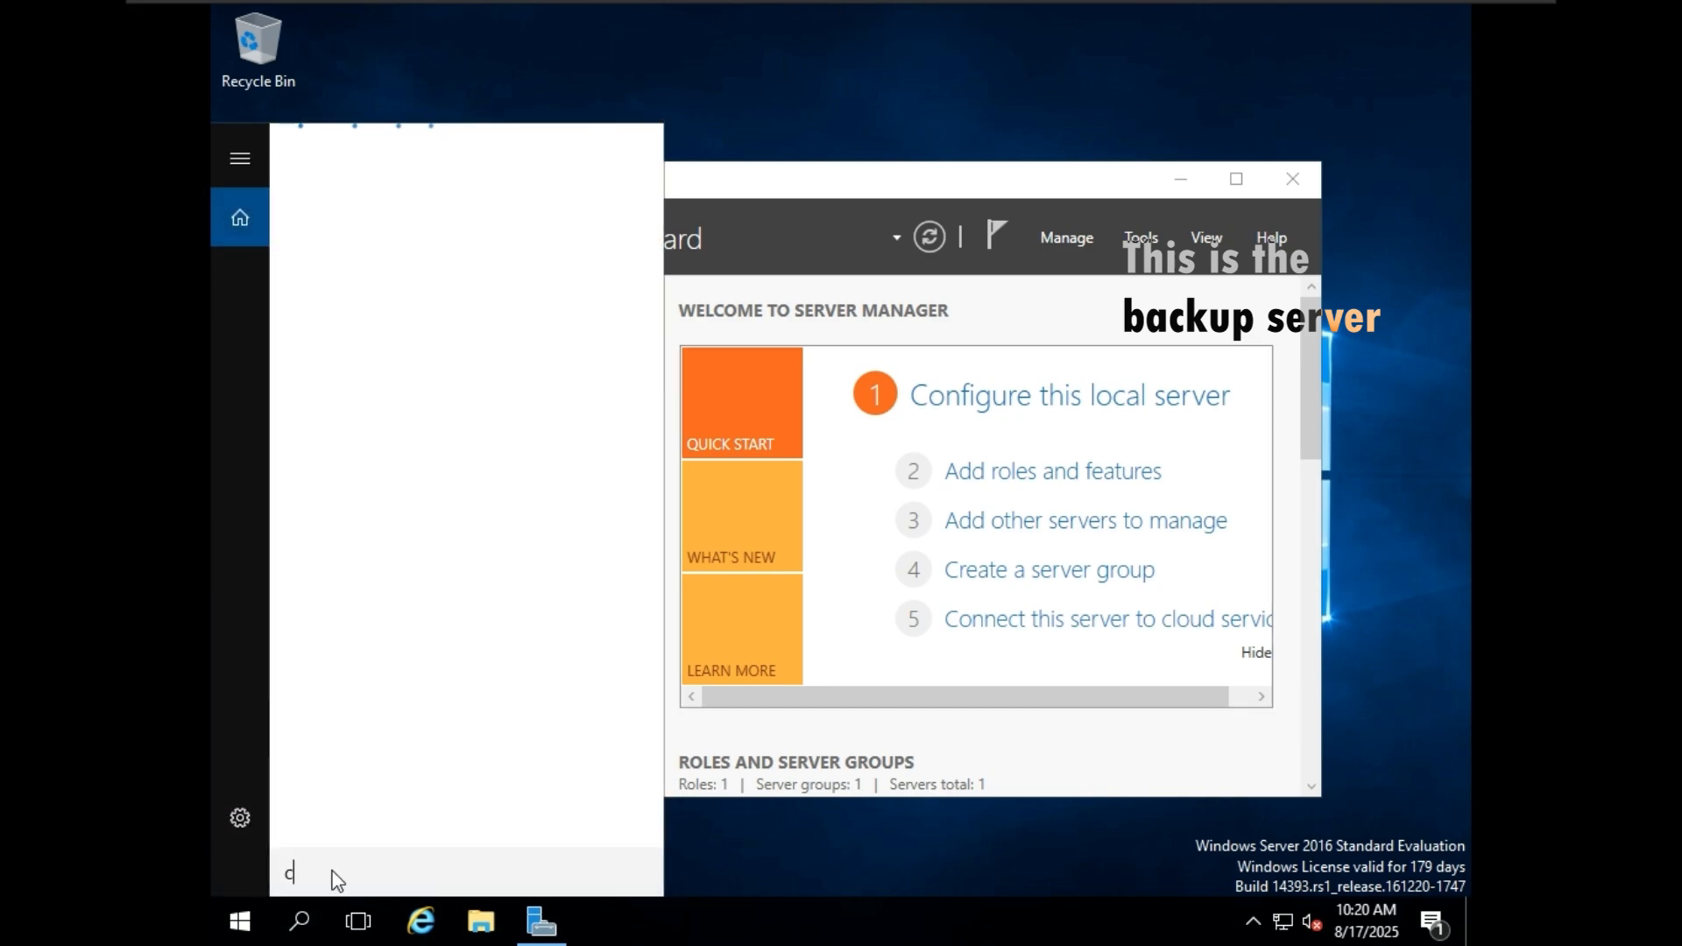
{"action": "type", "text": "md"}
{"action": "key", "text": "Return"}
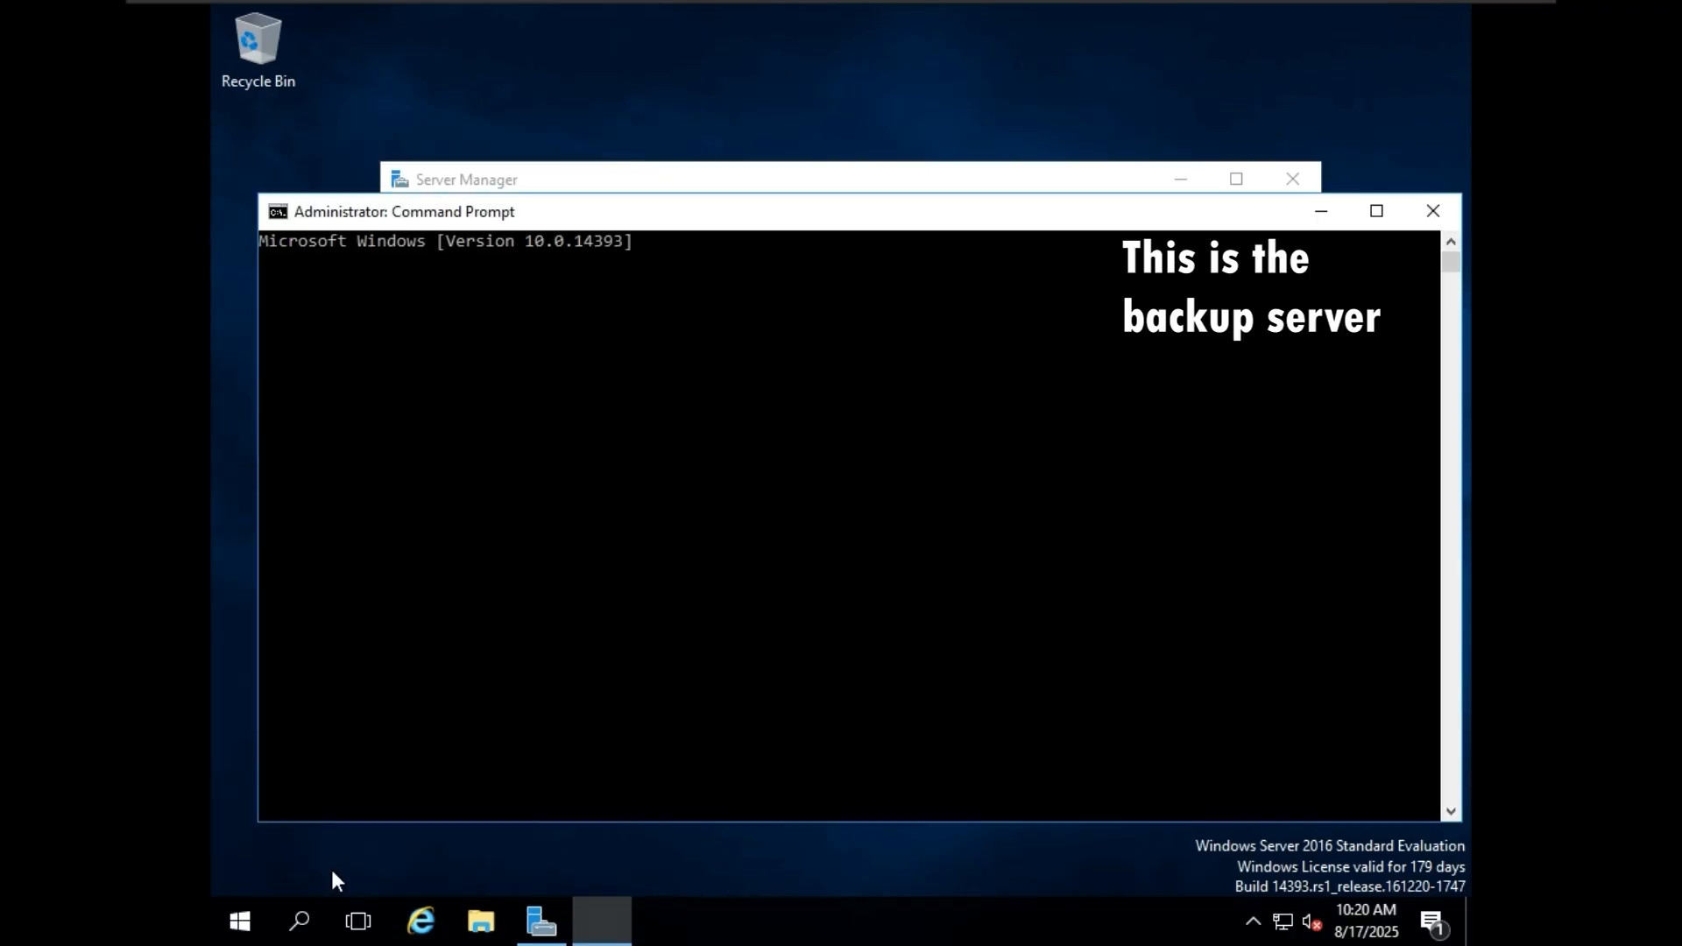
{"action": "type", "text": "hostname"}
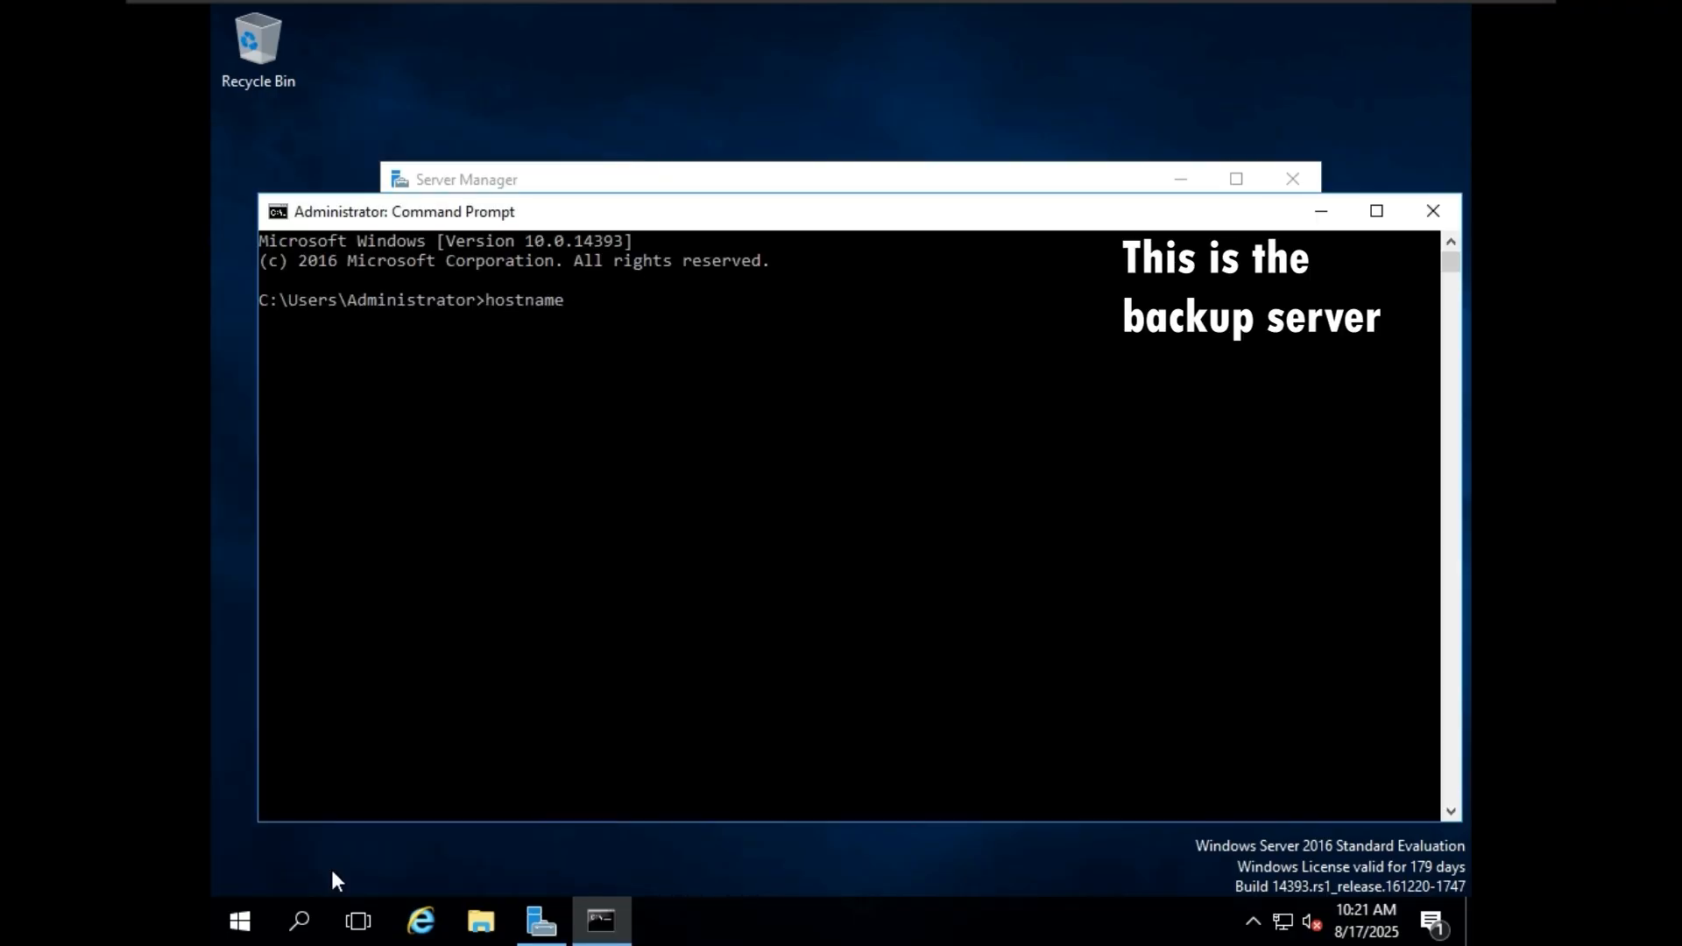
{"action": "key", "text": "Return"}
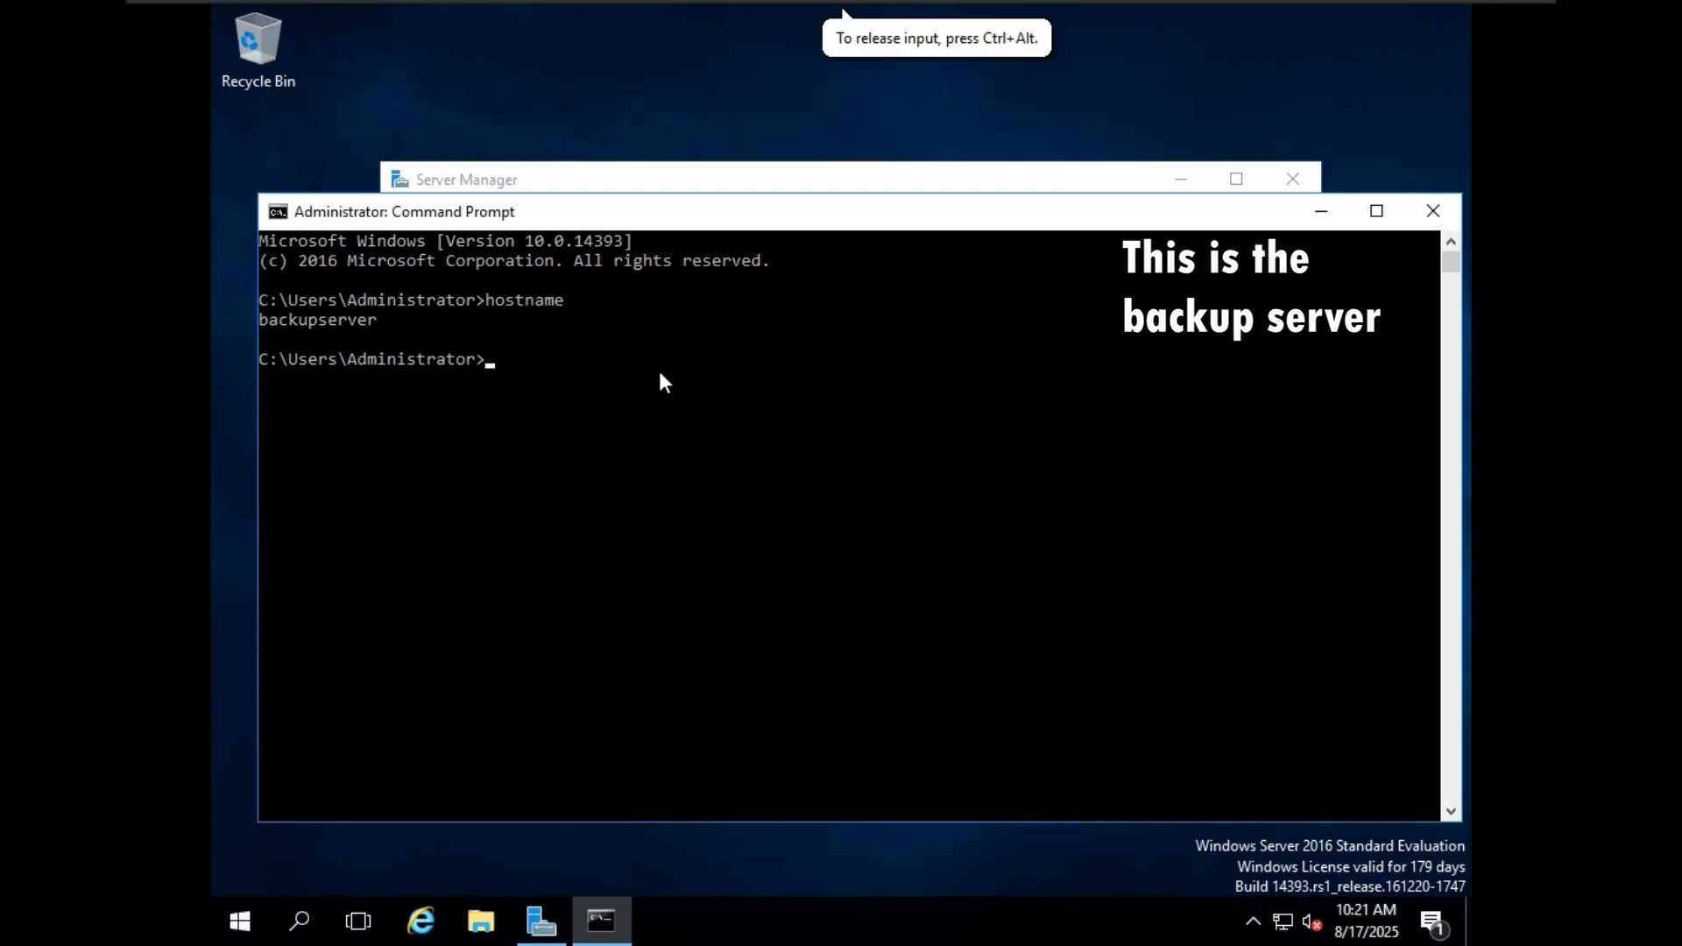
Display the backup server's network configuration with the ipconfig command.
{"action": "type", "text": "ipconfig"}
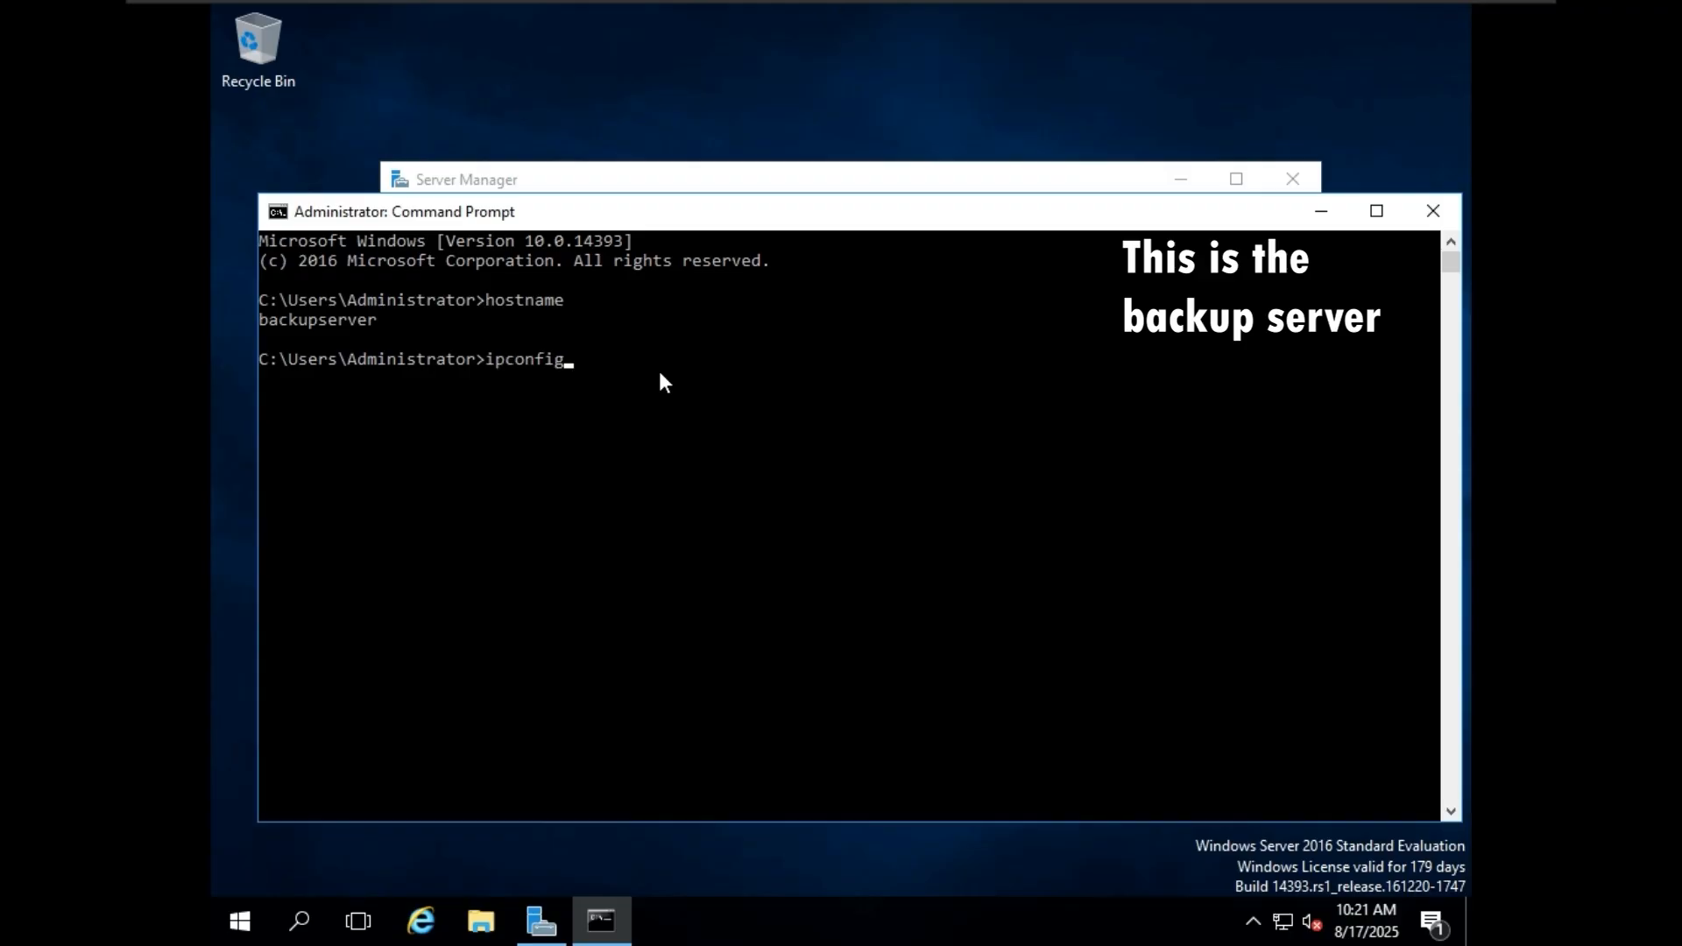
{"action": "key", "text": "Return"}
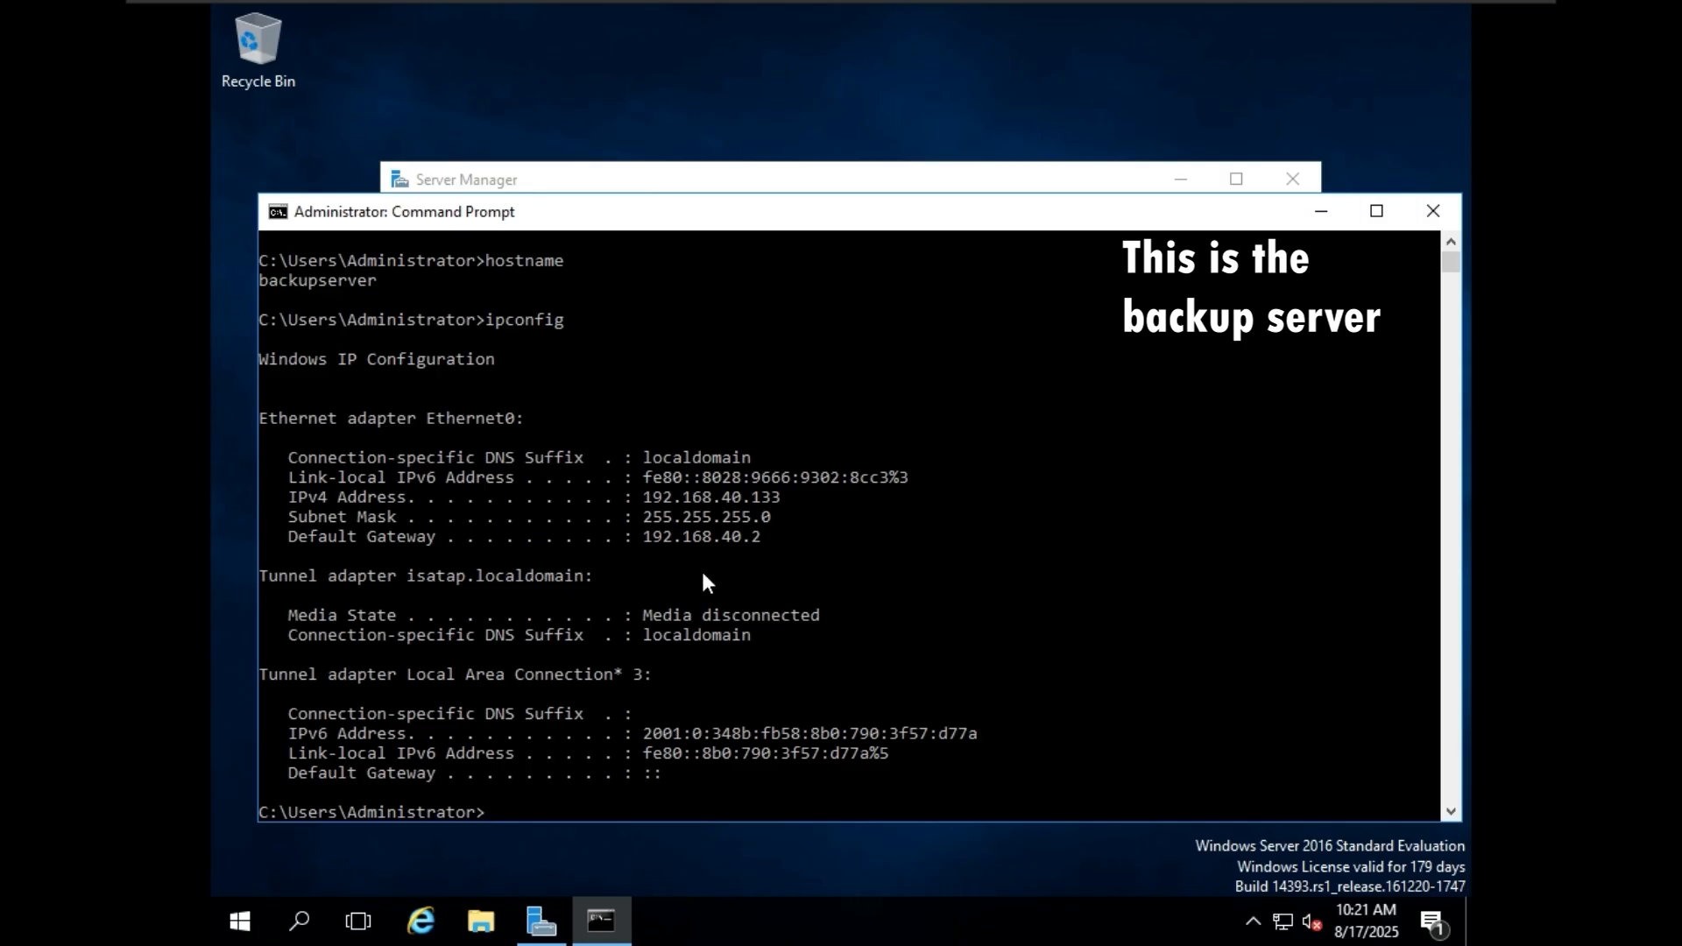
{"action": "scroll", "coordinate": [701, 578], "scroll_direction": "down", "scroll_amount": 1}
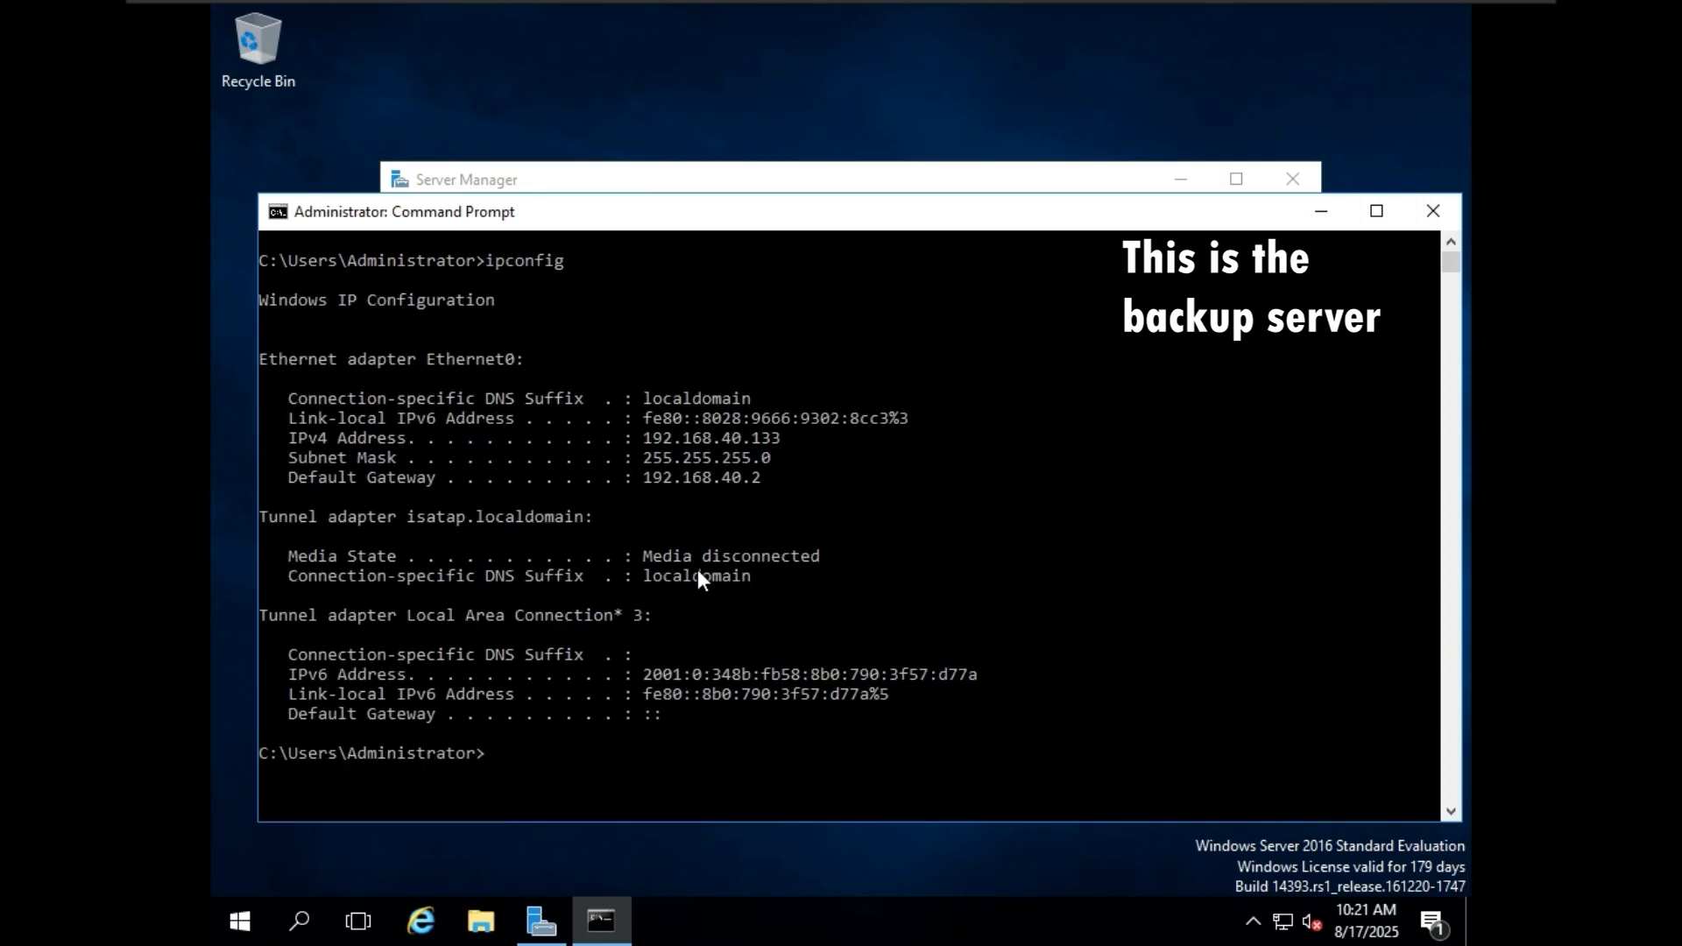
Enter the ipconfig /all command at the prompt without running it yet.
{"action": "type", "text": "ipconfig /all"}
Highlight the Ethernet0 adapter's IPv4 address and default gateway in the ipconfig output, and clear the selection.
{"action": "left_click", "coordinate": [675, 436]}
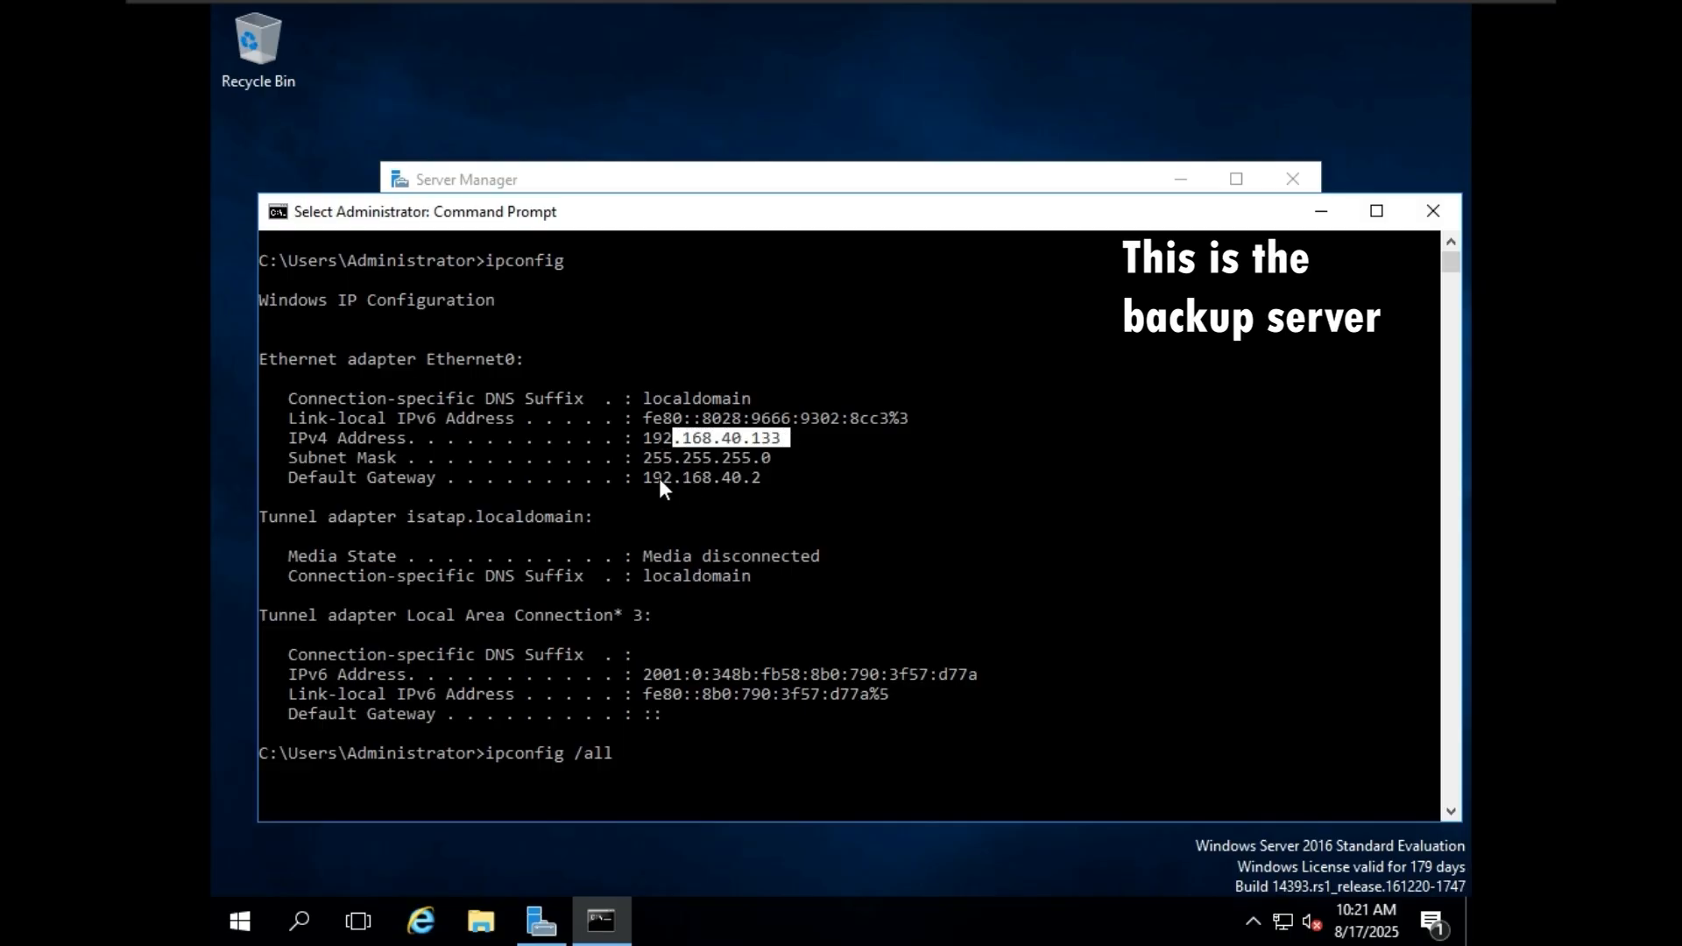
{"action": "left_click_drag", "start_coordinate": [659, 479], "coordinate": [778, 481]}
{"action": "mouse_move", "coordinate": [644, 457]}
{"action": "left_mouse_down"}
{"action": "mouse_move", "coordinate": [776, 456]}
{"action": "mouse_move", "coordinate": [639, 477]}
{"action": "left_mouse_up"}
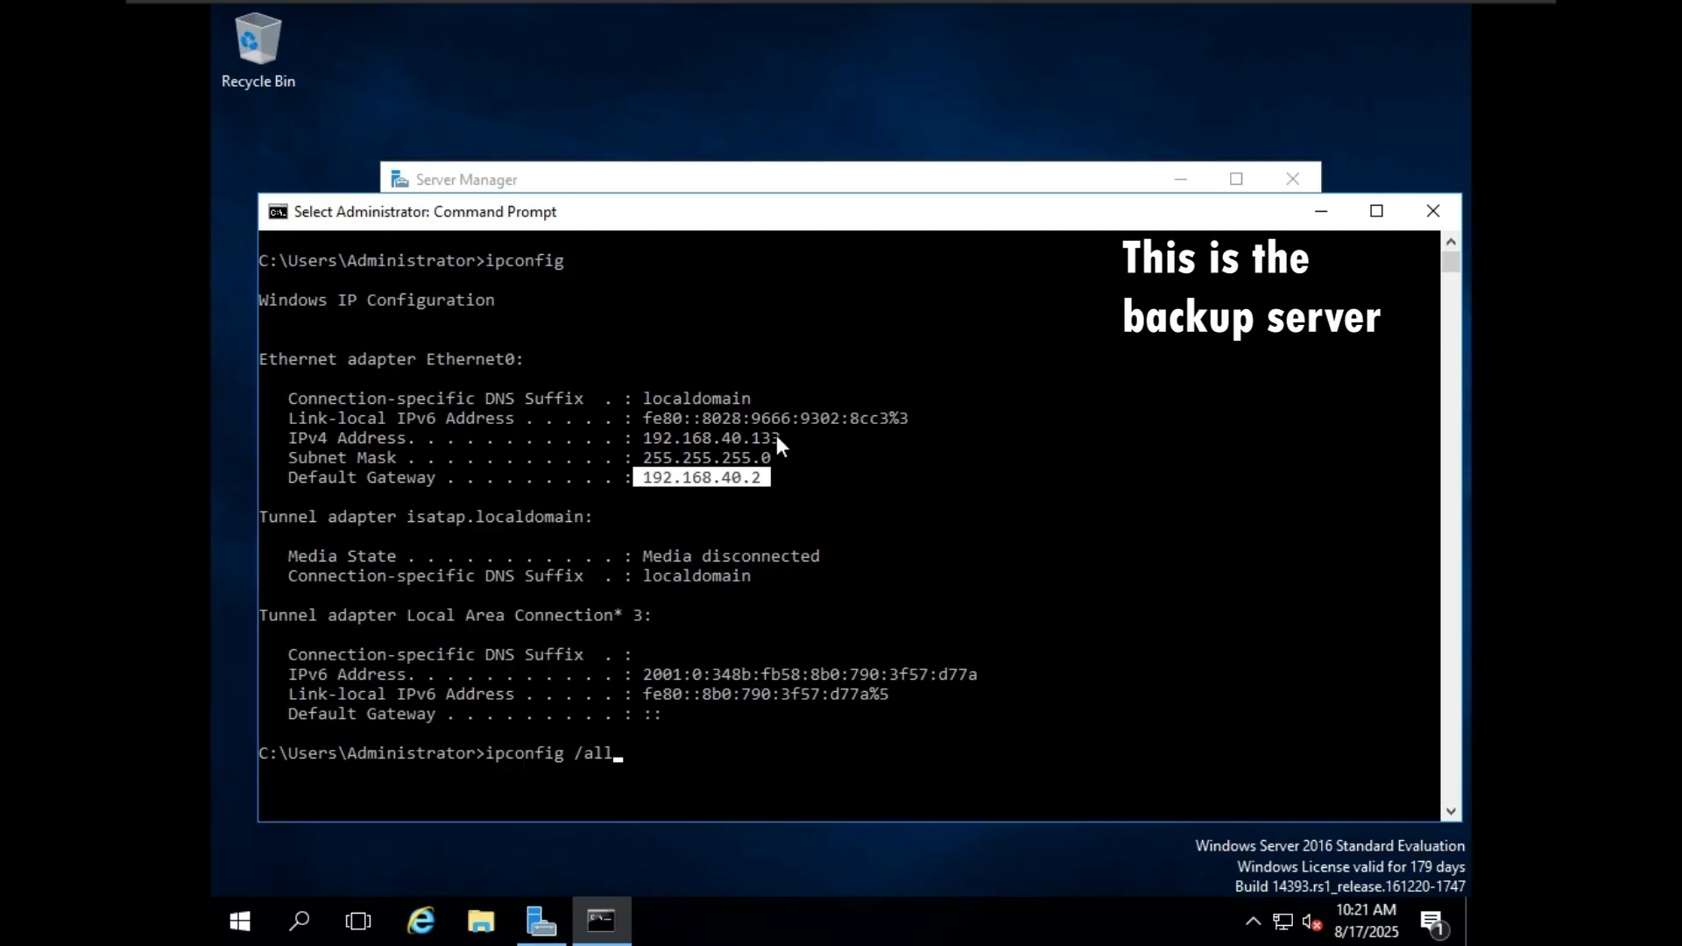
{"action": "left_click_drag", "start_coordinate": [778, 435], "coordinate": [648, 434]}
{"action": "left_click", "coordinate": [774, 518]}
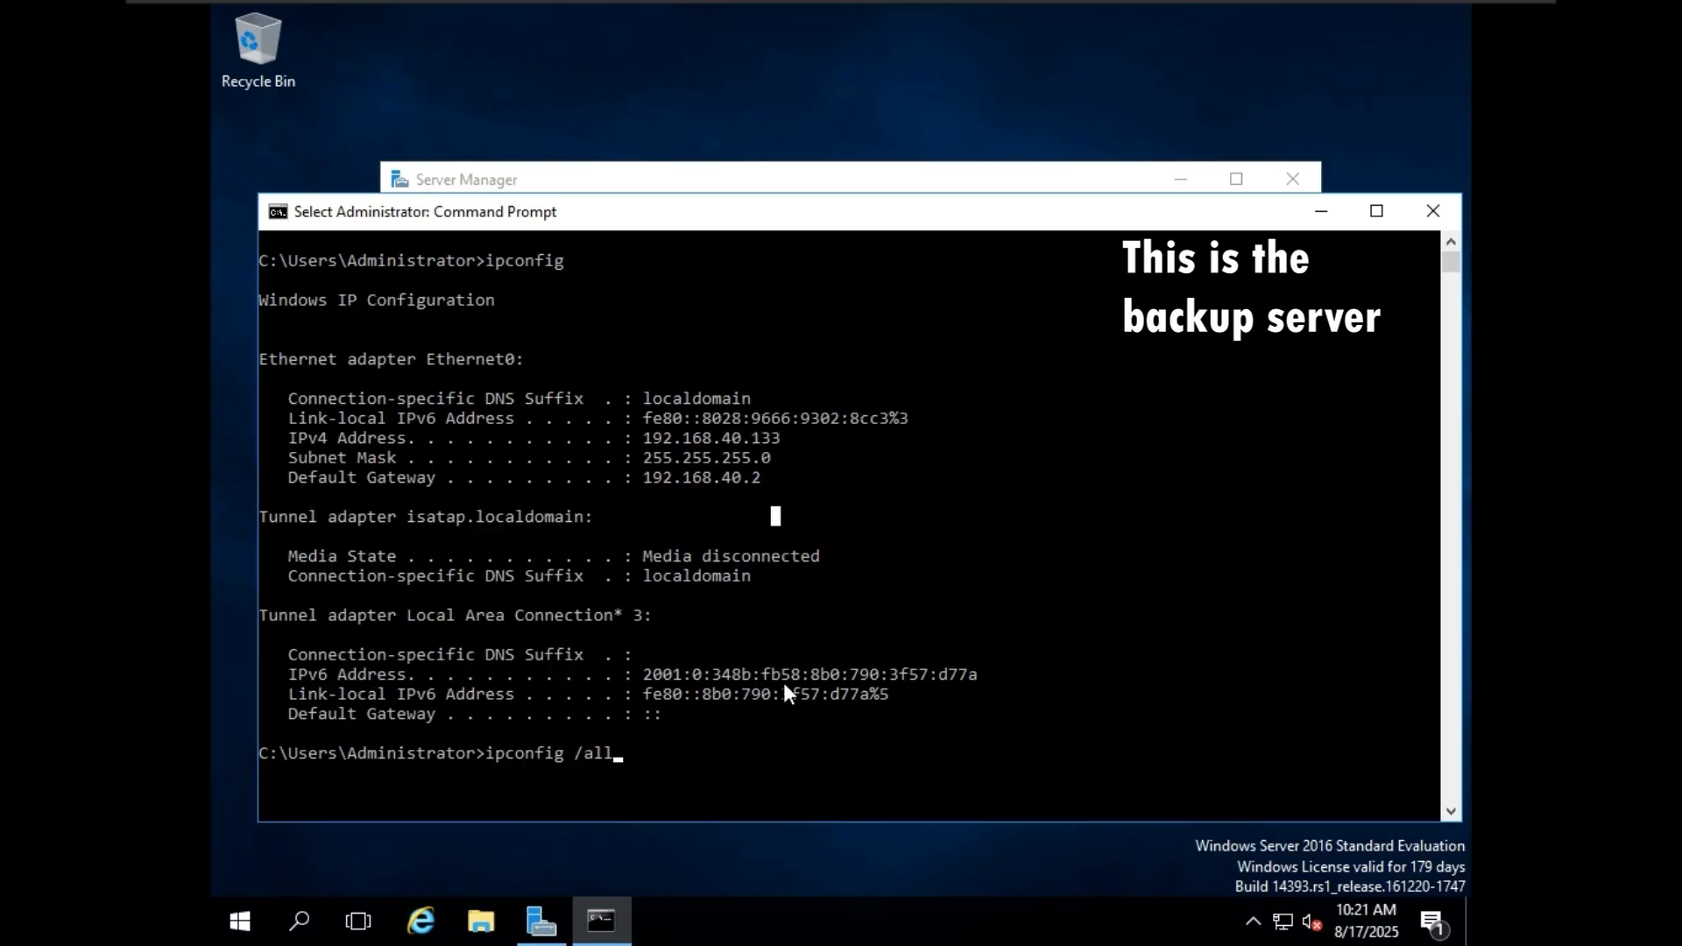
{"action": "key", "text": "Escape"}
Run the entered ipconfig /all command to list the full adapter details.
{"action": "scroll", "coordinate": [727, 764], "scroll_direction": "up", "scroll_amount": 1}
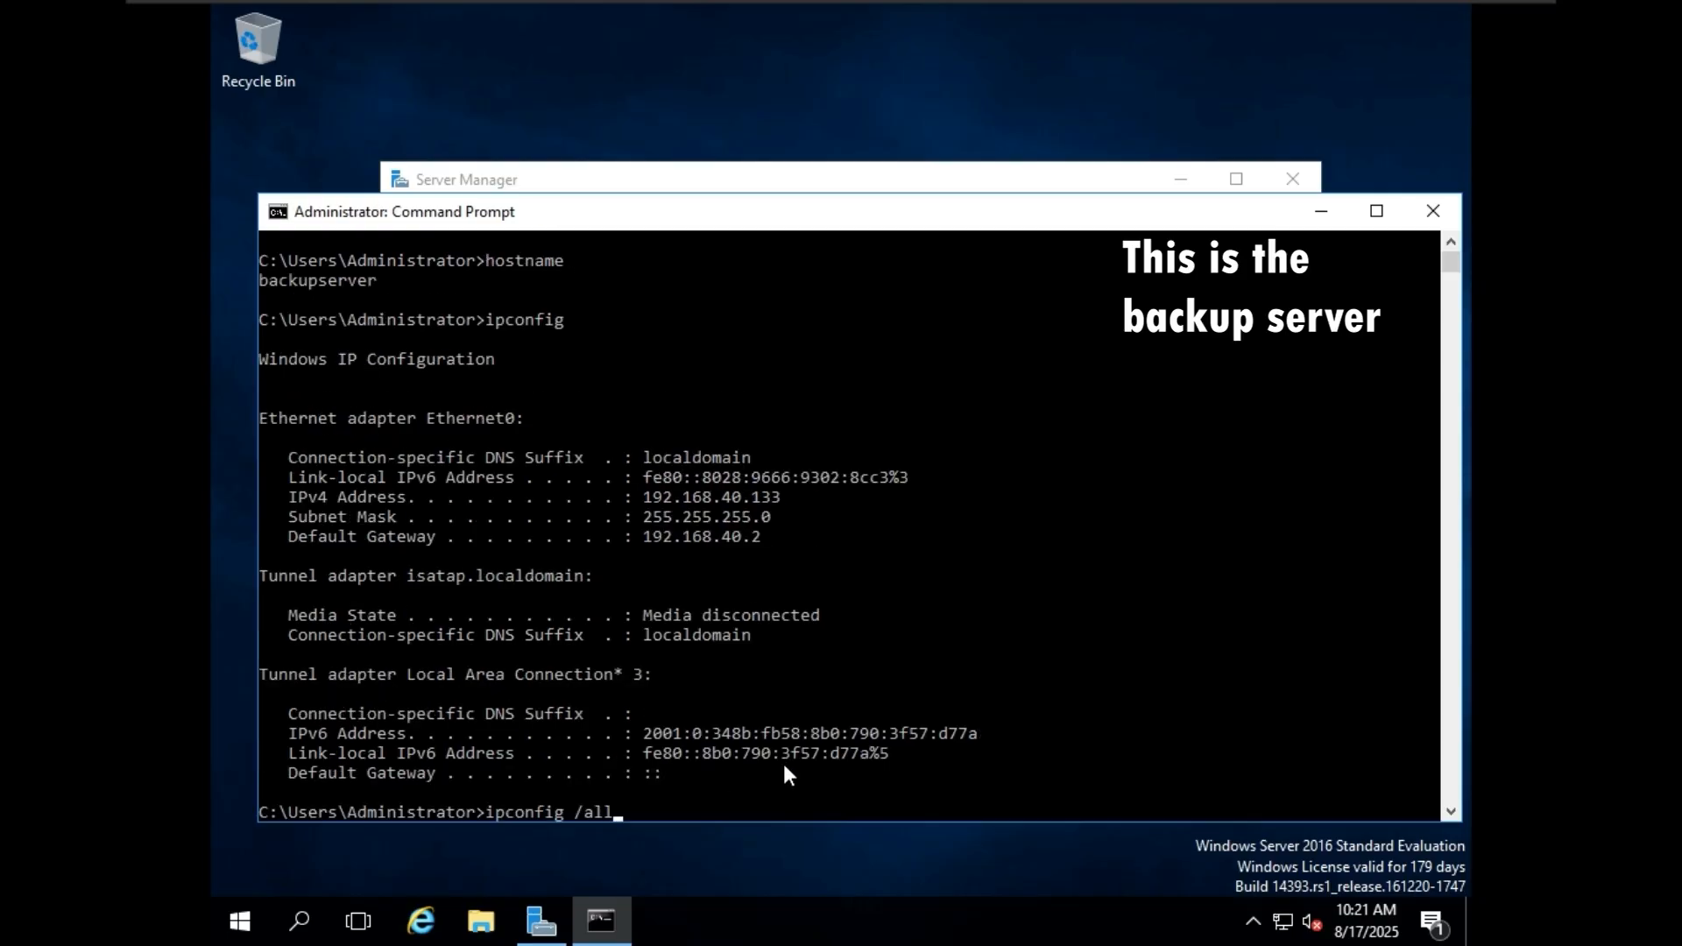
{"action": "scroll", "coordinate": [771, 596], "scroll_direction": "down", "scroll_amount": 1}
{"action": "left_click", "coordinate": [738, 665]}
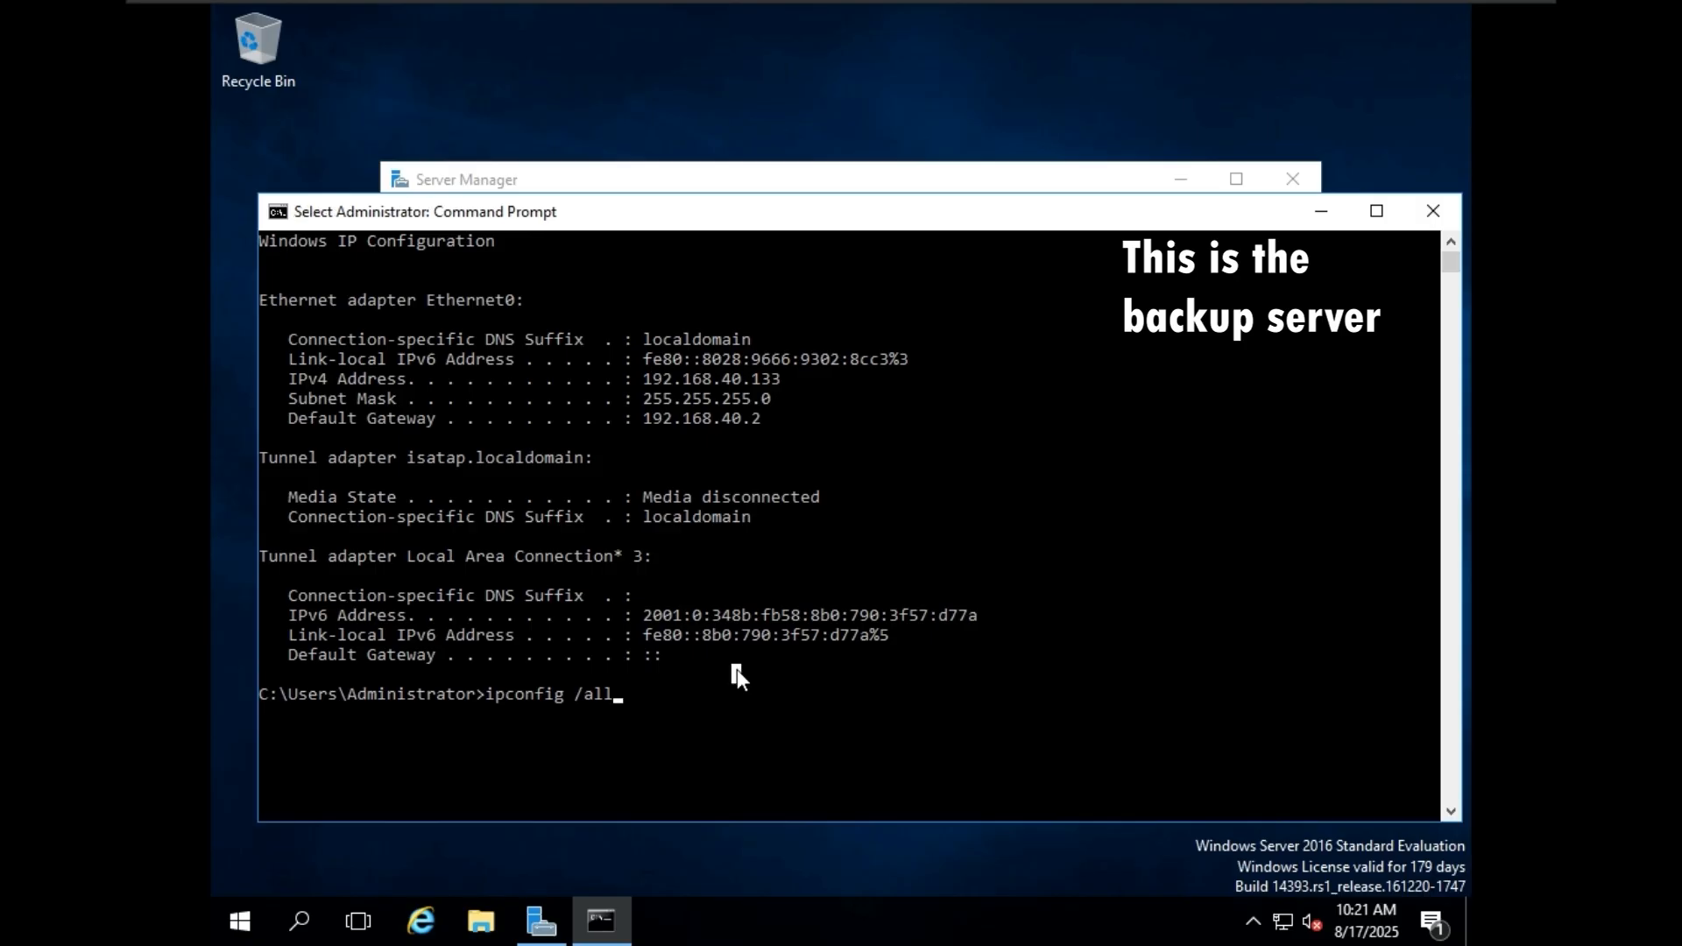
{"action": "key", "text": "Escape"}
{"action": "key", "text": "Return"}
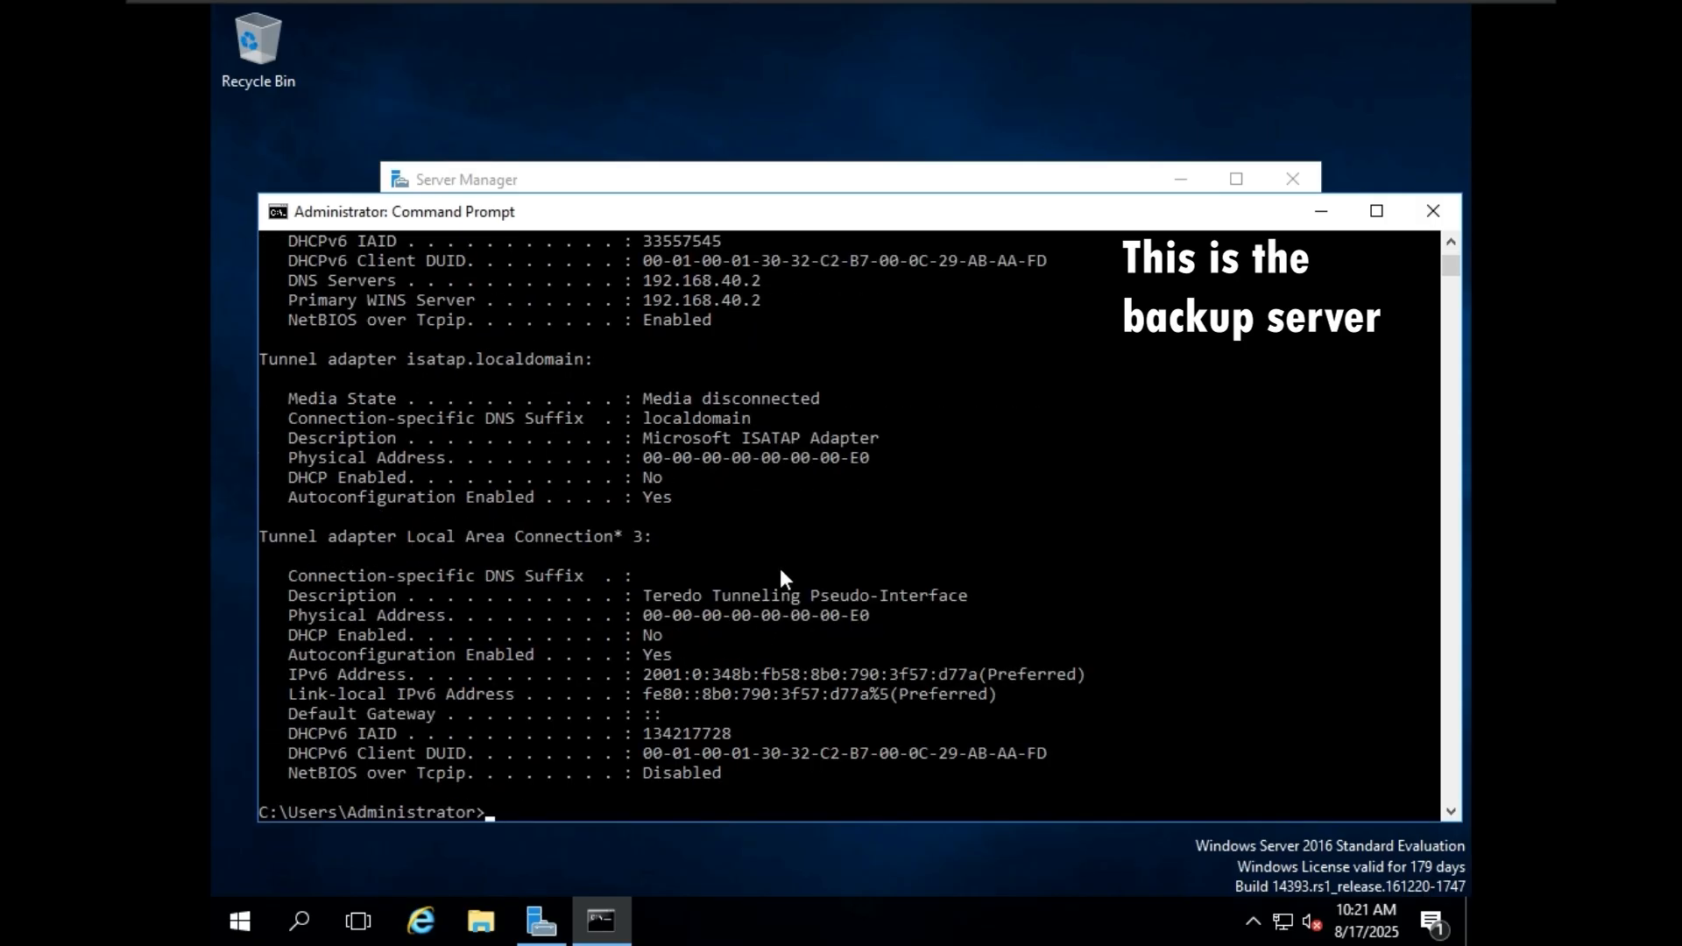
Examine the Ethernet0 adapter's DHCP server, lease obtained and expiry times, and IPv4 address in the detailed output.
{"action": "scroll", "coordinate": [784, 565], "scroll_direction": "up", "scroll_amount": 1}
{"action": "scroll", "coordinate": [790, 557], "scroll_direction": "up", "scroll_amount": 2}
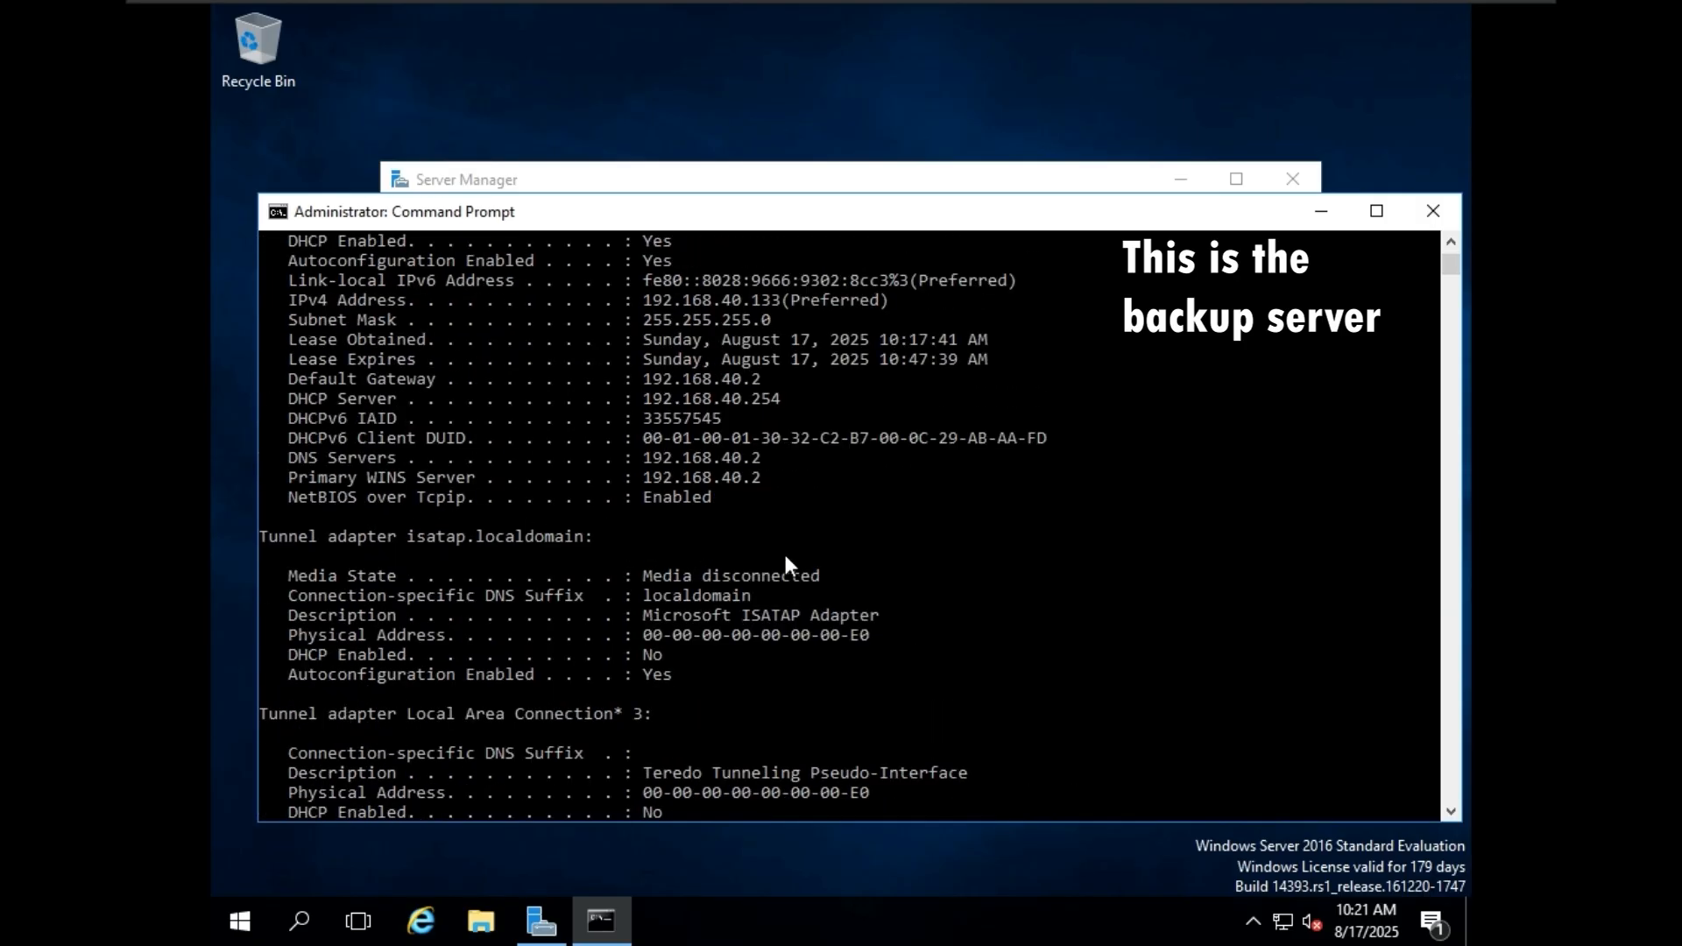
{"action": "left_click_drag", "start_coordinate": [298, 398], "coordinate": [655, 401]}
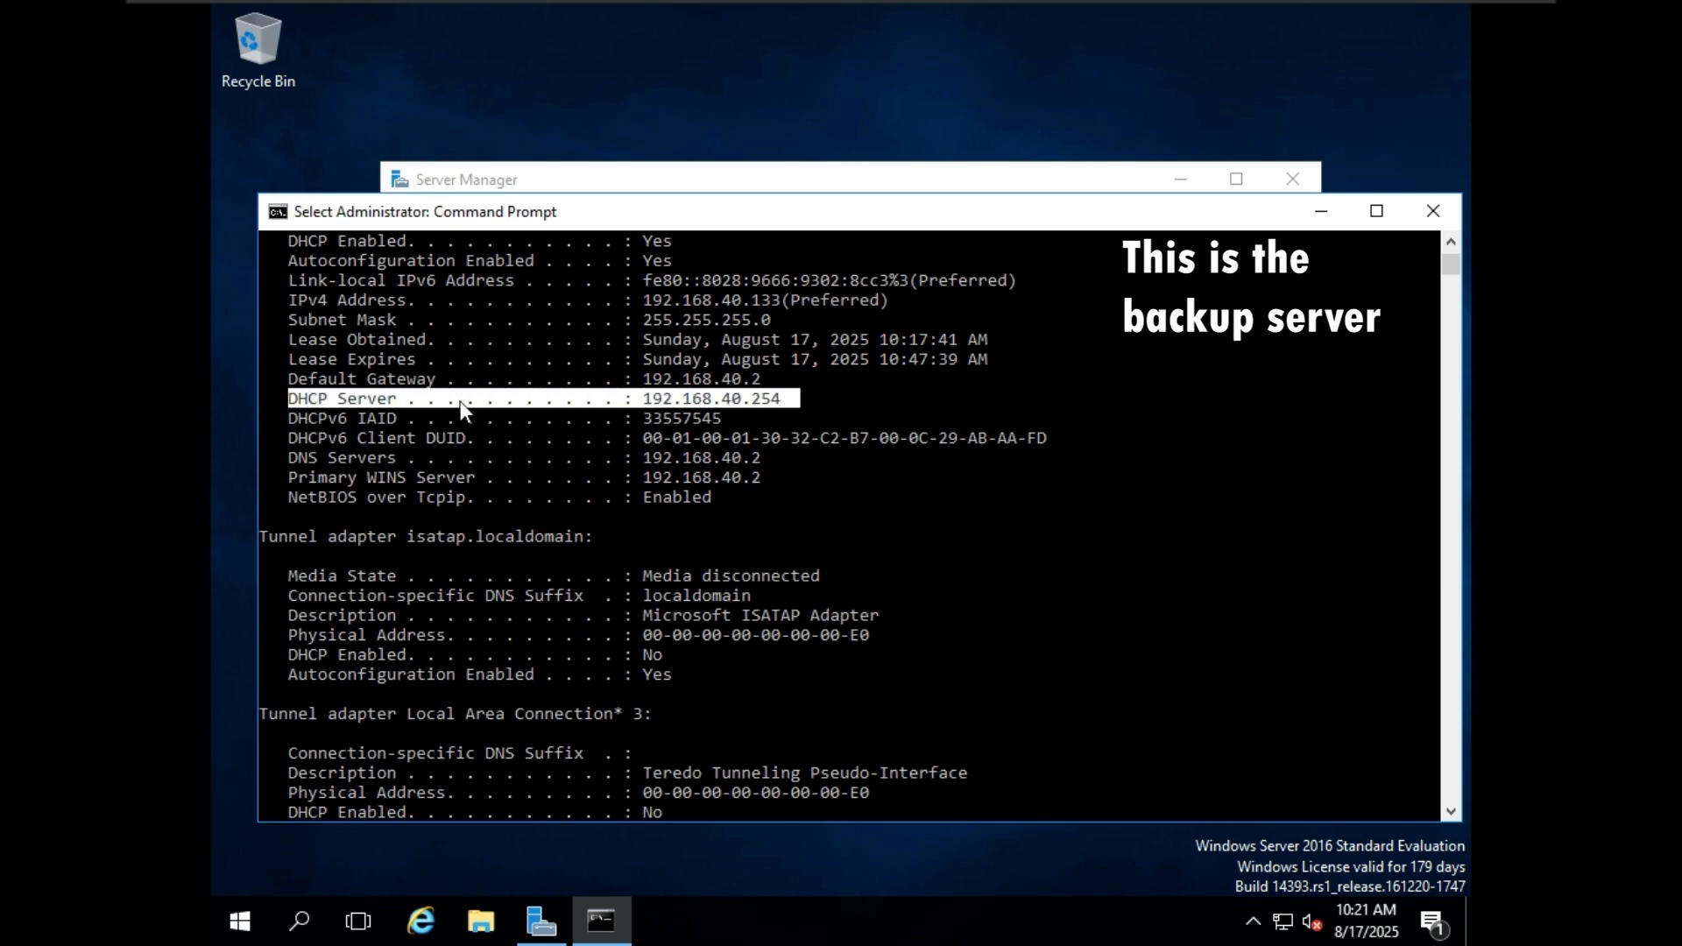
{"action": "left_click_drag", "start_coordinate": [310, 400], "coordinate": [776, 408]}
{"action": "scroll", "coordinate": [855, 490], "scroll_direction": "up", "scroll_amount": 1}
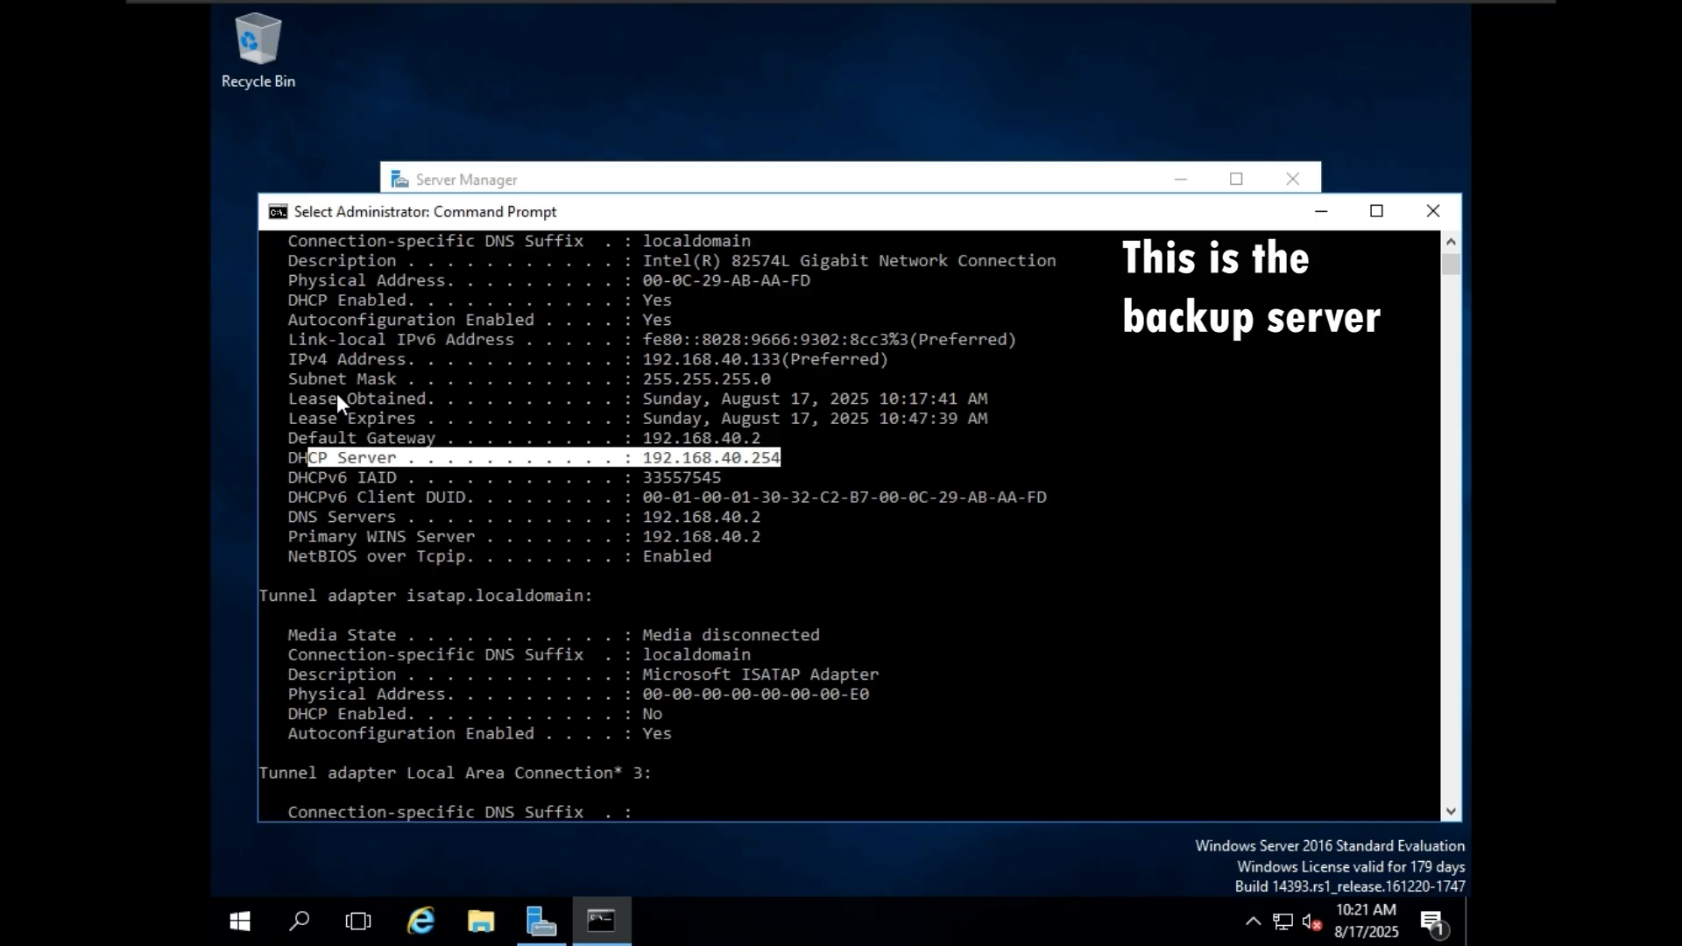
{"action": "left_click_drag", "start_coordinate": [287, 399], "coordinate": [862, 422]}
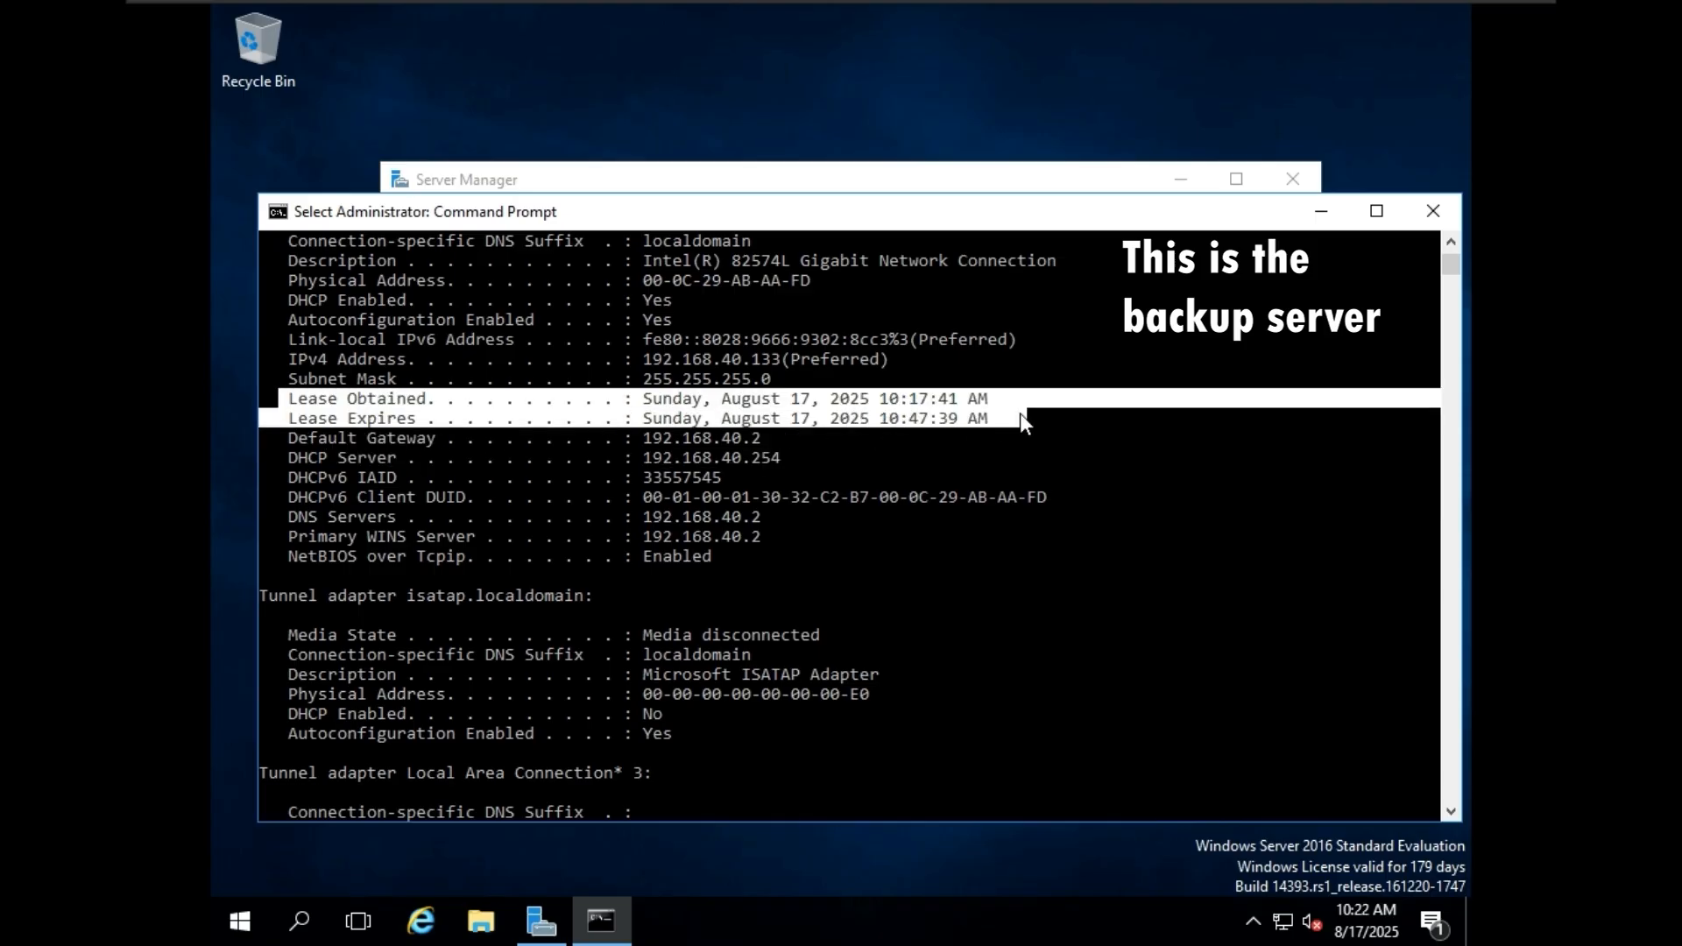
{"action": "scroll", "coordinate": [981, 438], "scroll_direction": "up", "scroll_amount": 3}
{"action": "left_click", "coordinate": [891, 579]}
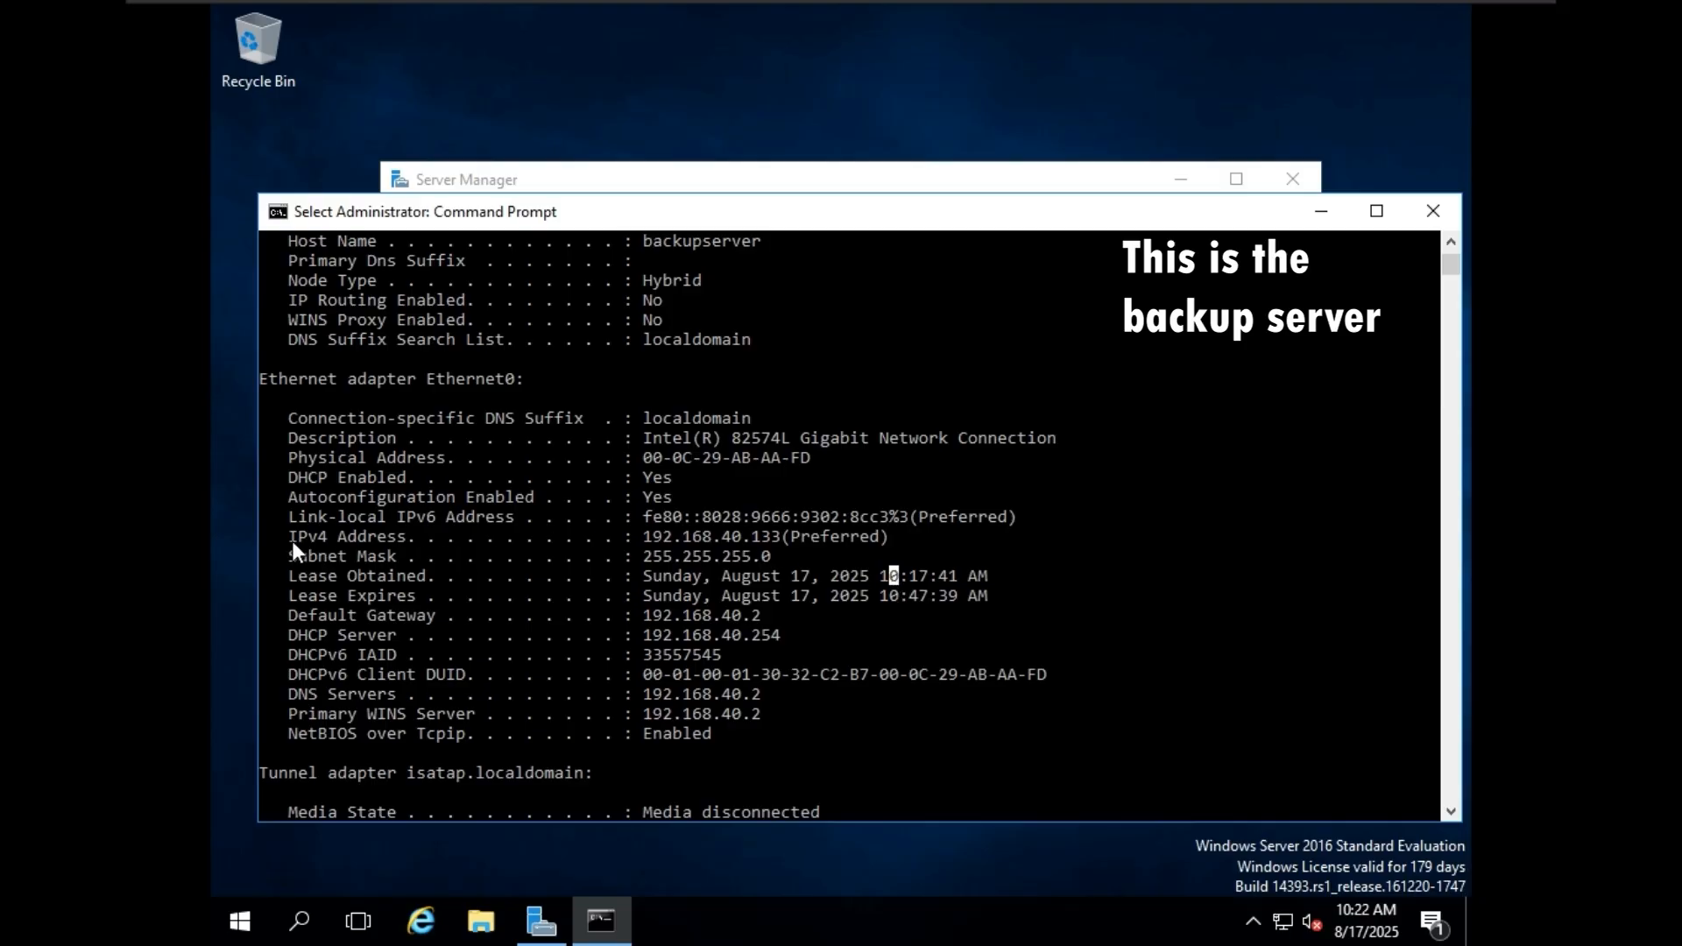
{"action": "left_click_drag", "start_coordinate": [282, 539], "coordinate": [892, 536]}
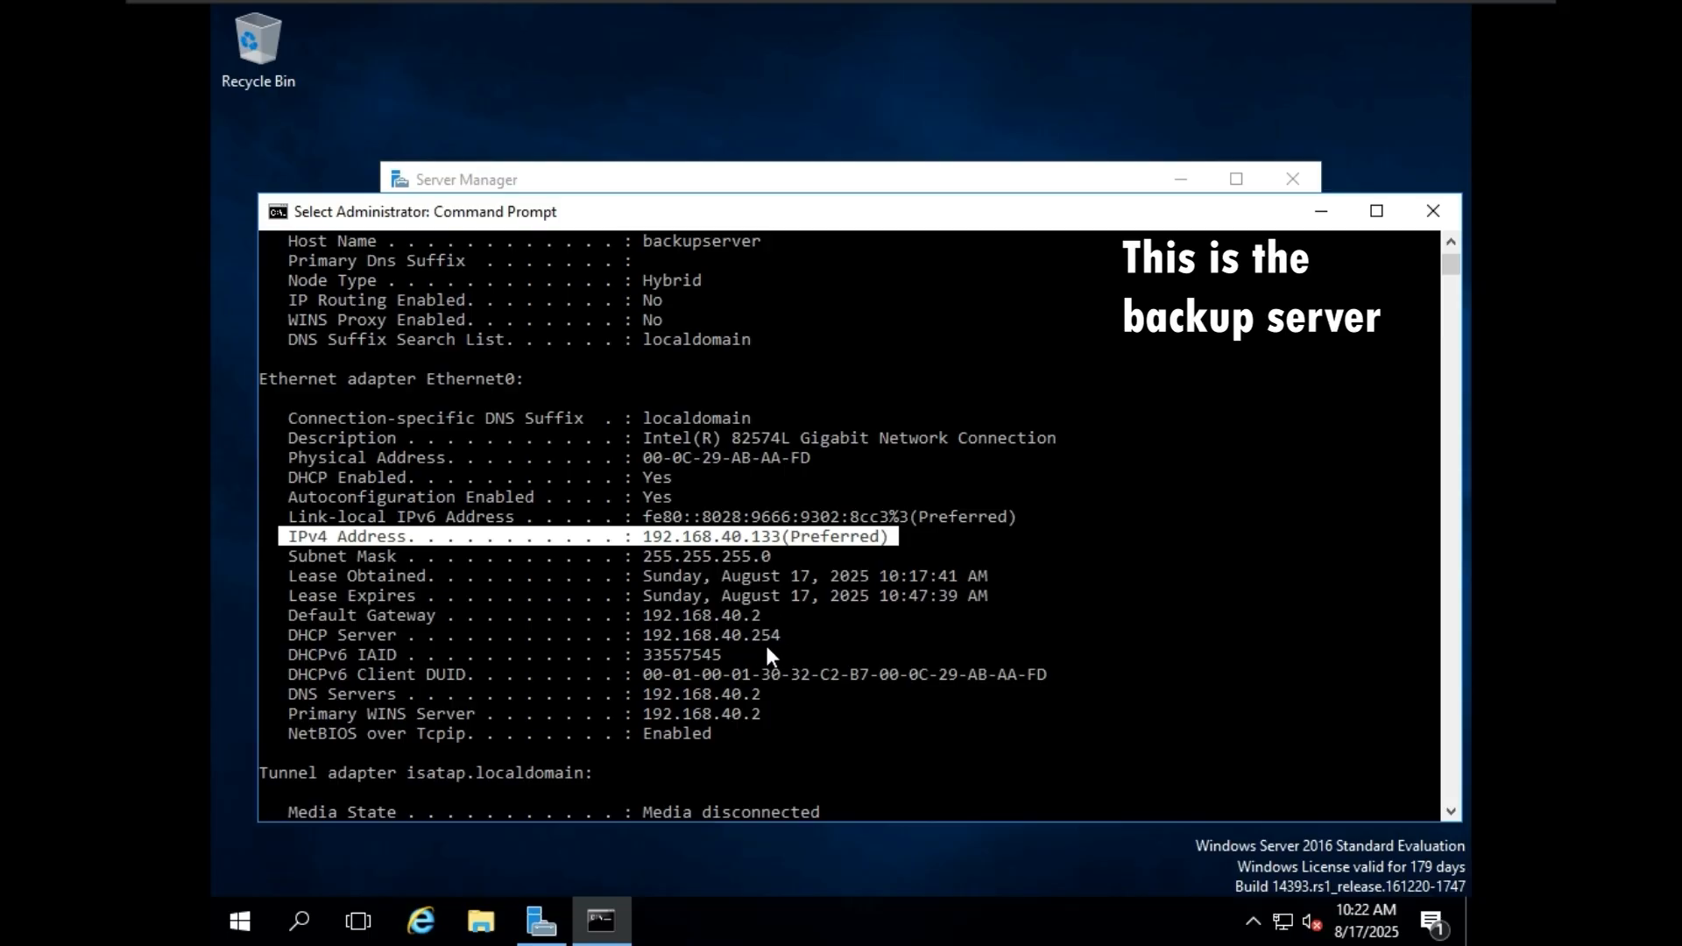
{"action": "left_click_drag", "start_coordinate": [789, 634], "coordinate": [363, 639]}
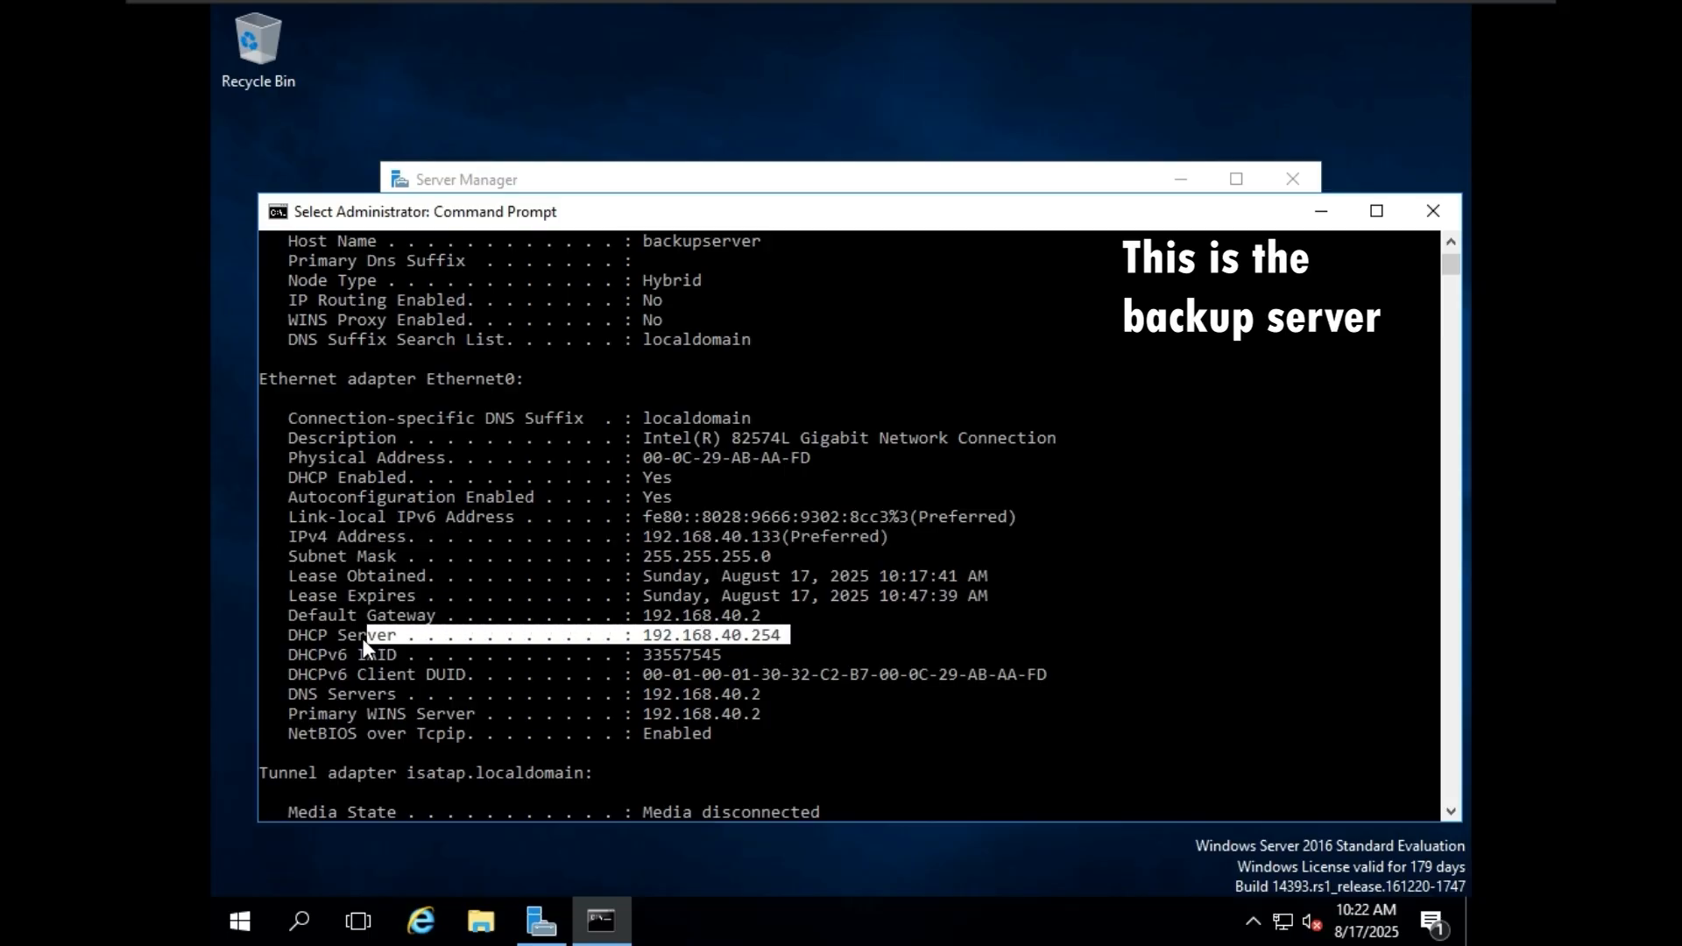
{"action": "scroll", "coordinate": [875, 580], "scroll_direction": "down", "scroll_amount": 14}
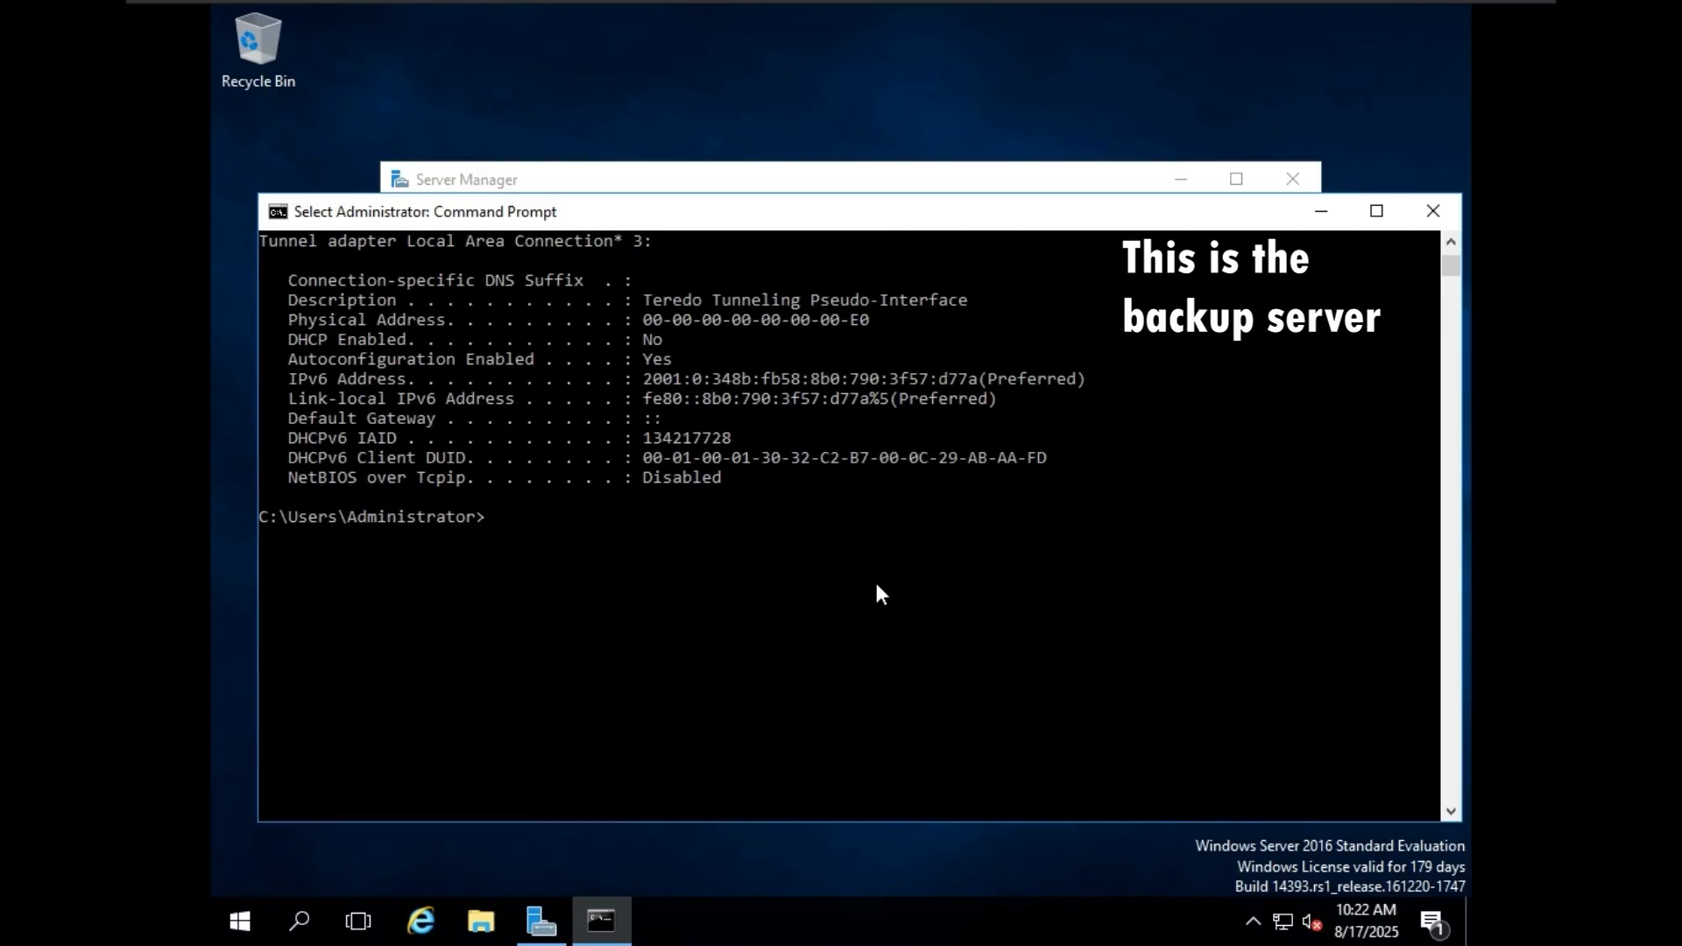
Open Network Connections with ncpa.cpl and move its window aside to uncover the Command Prompt.
{"action": "type", "text": "ncpa.cpl"}
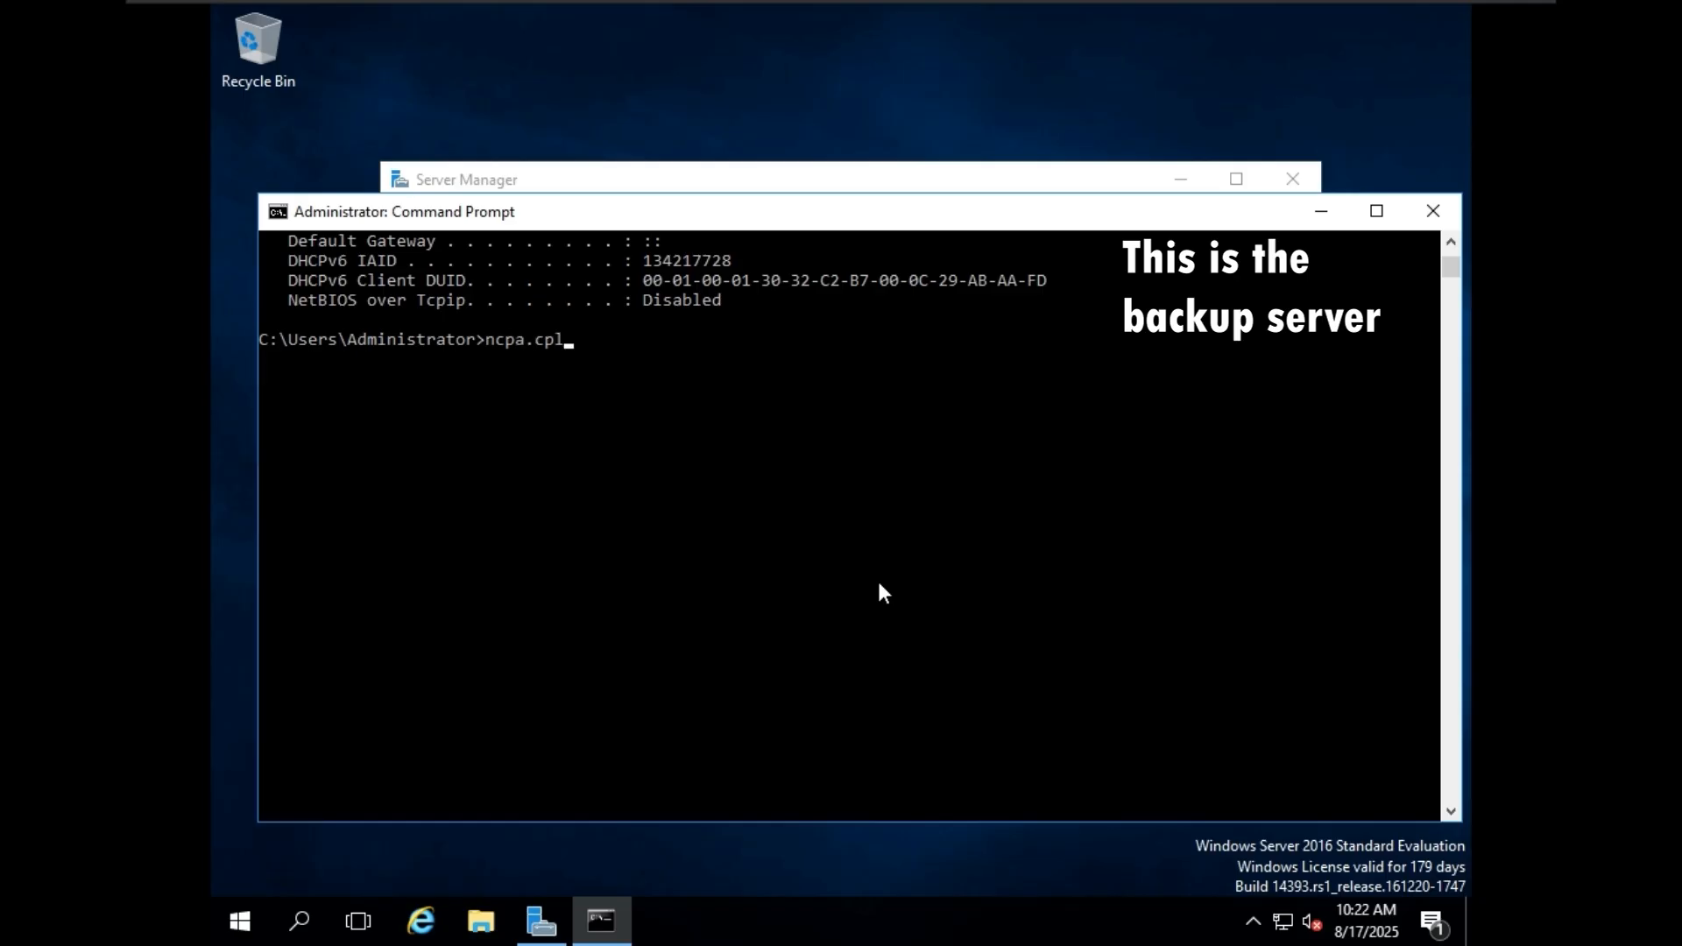
{"action": "key", "text": "Return"}
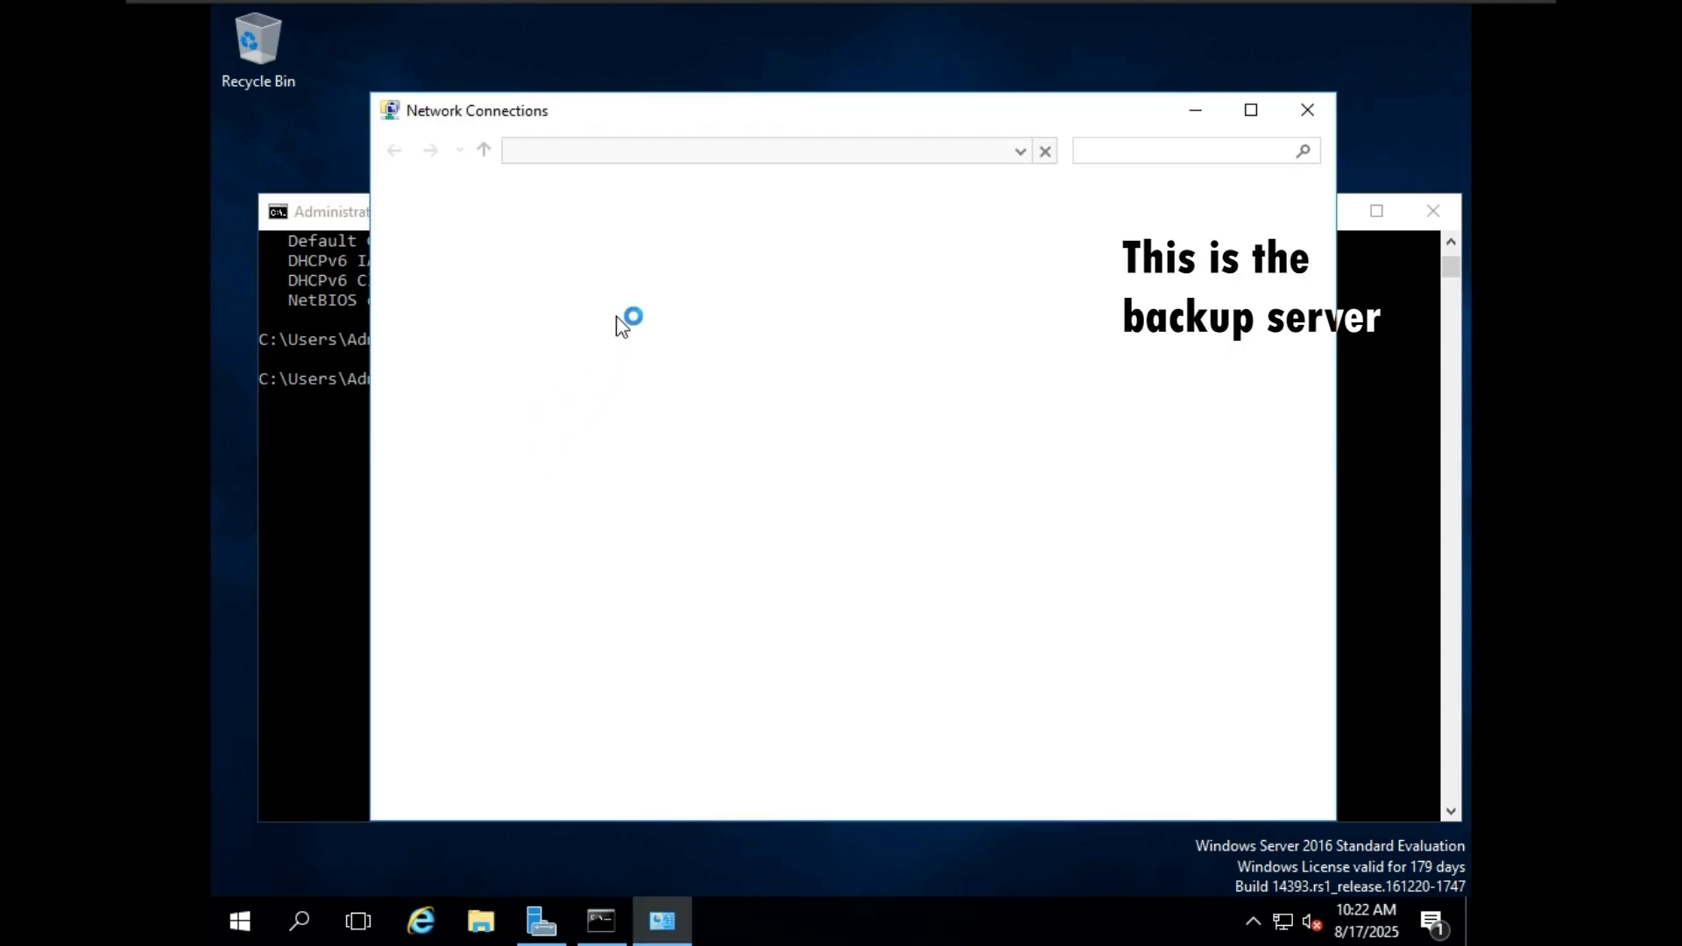
{"action": "left_click_drag", "start_coordinate": [612, 117], "coordinate": [851, 132]}
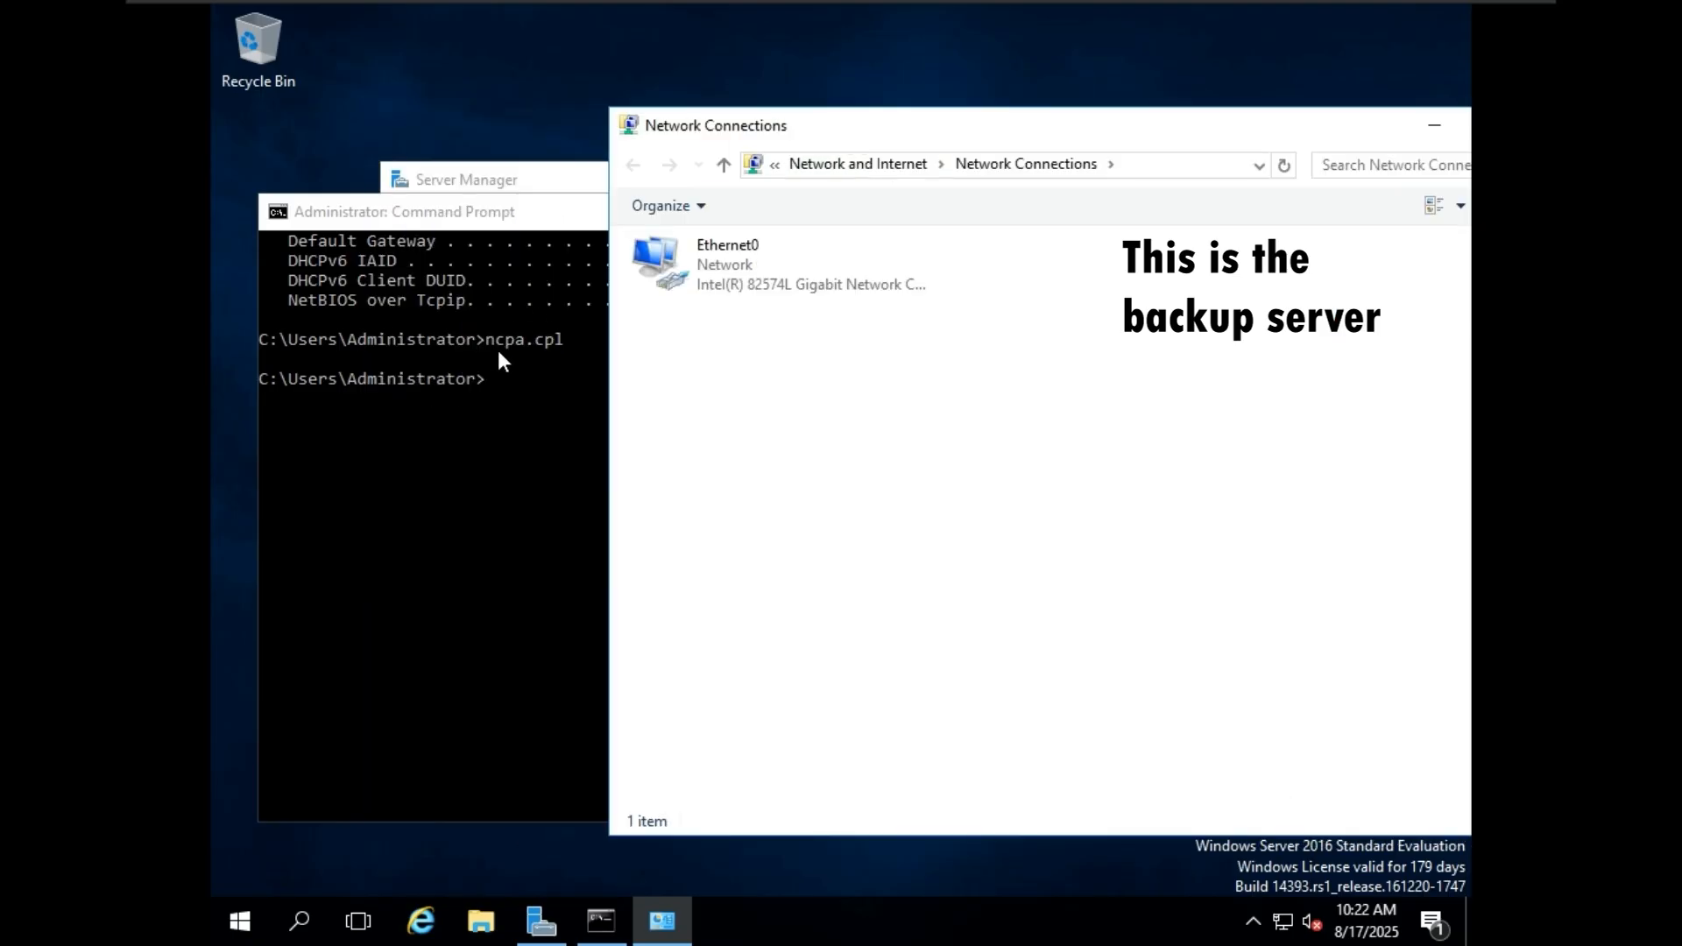
Open the Internet Protocol Version 4 (TCP/IPv4) properties of the Ethernet0 adapter.
{"action": "left_click", "coordinate": [788, 261]}
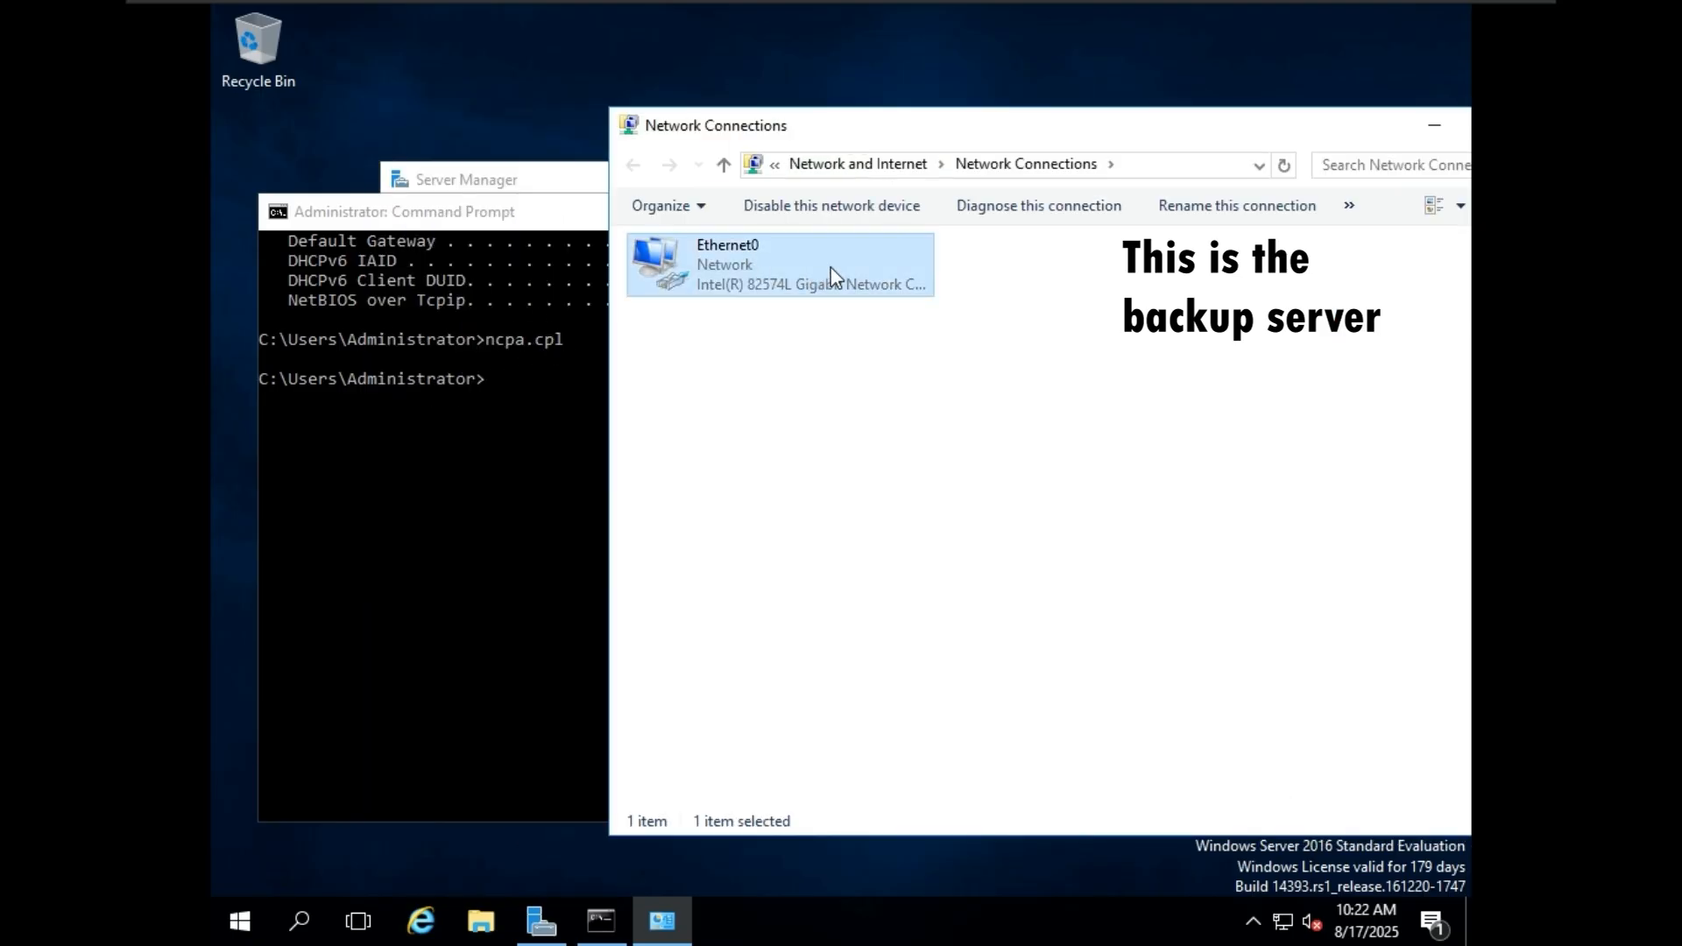
{"action": "right_click", "coordinate": [831, 266]}
{"action": "left_click", "coordinate": [890, 501]}
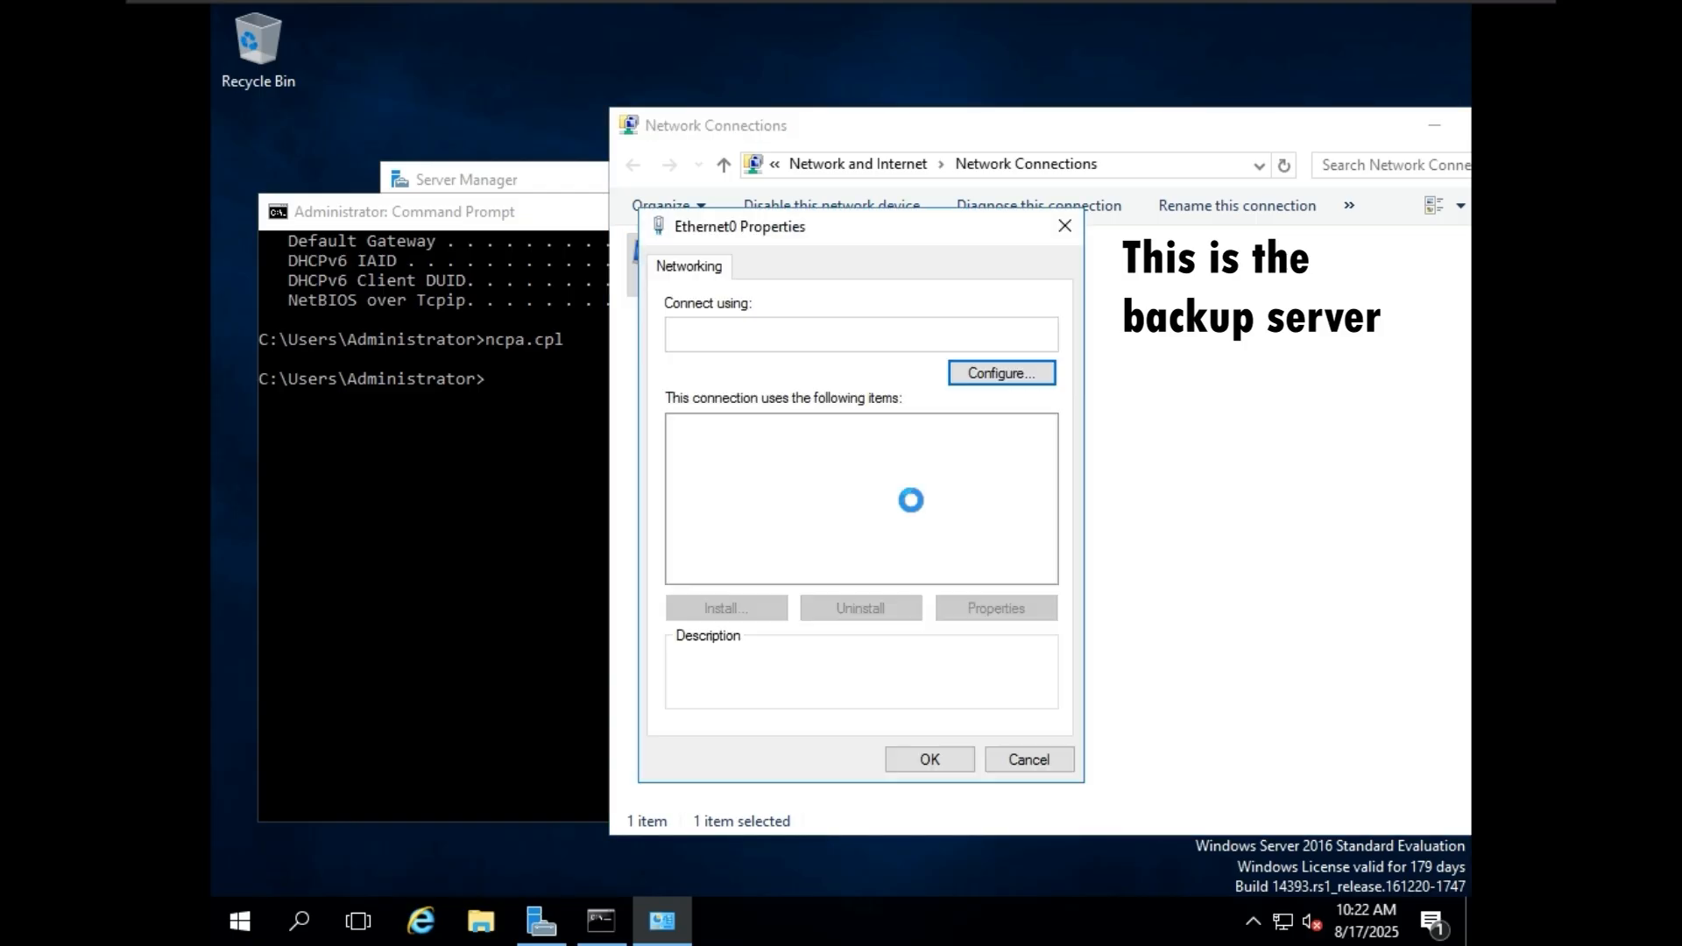
{"action": "left_click", "coordinate": [778, 493]}
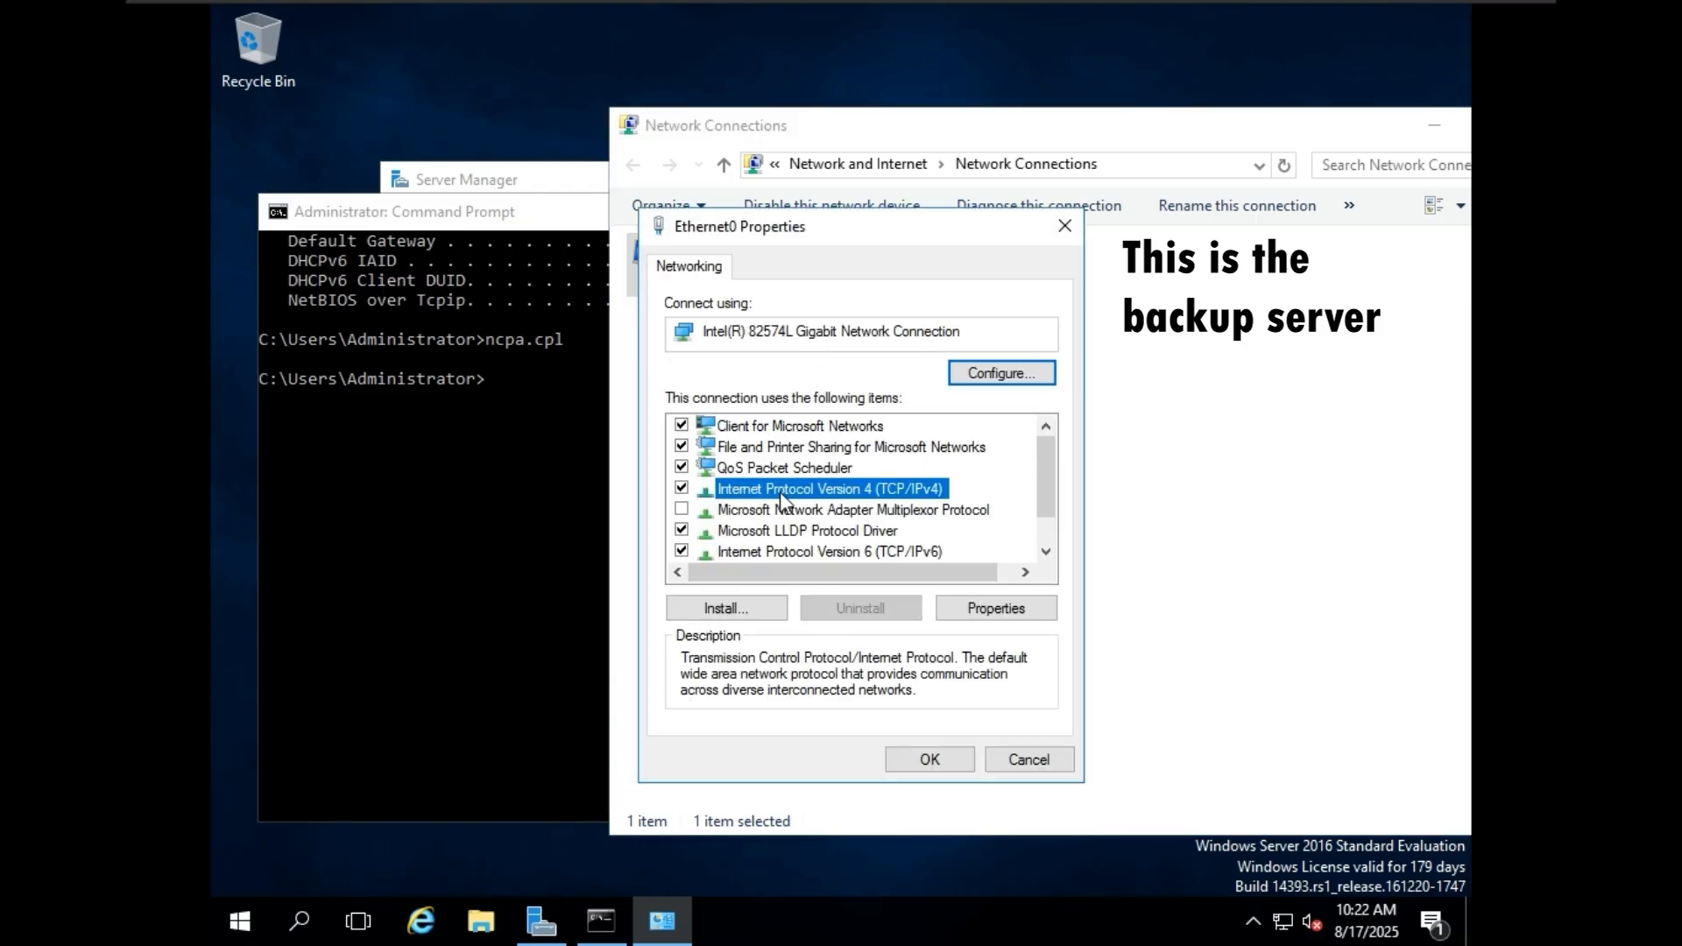
{"action": "left_click", "coordinate": [996, 608]}
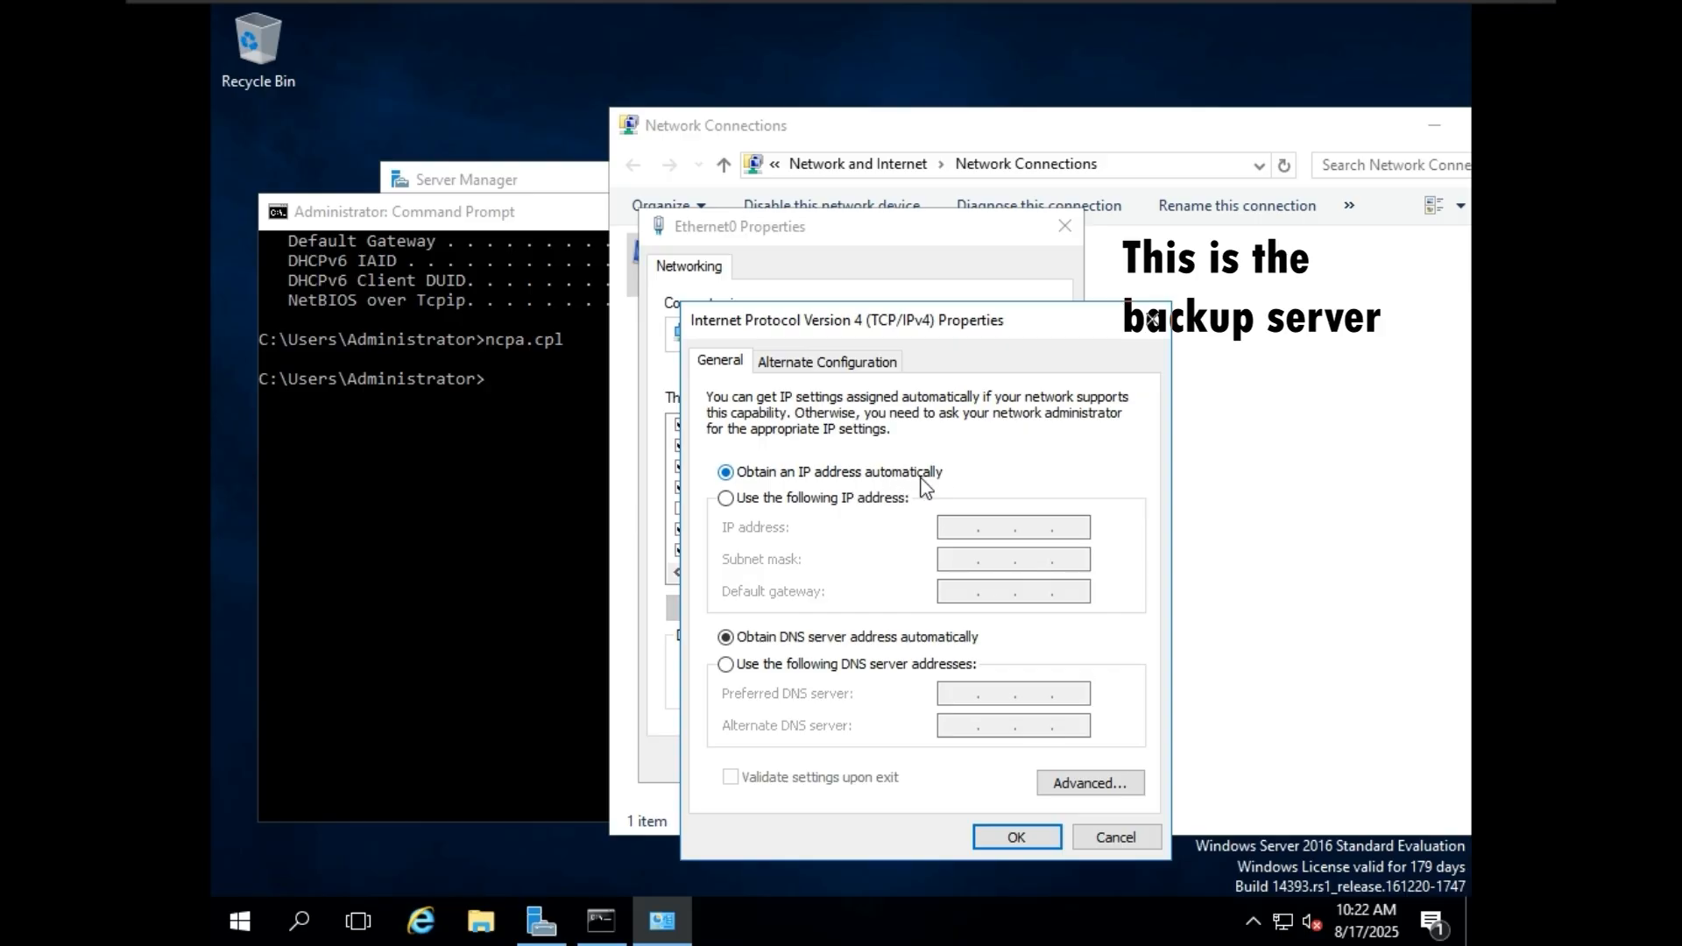
Assign static IP address 192.168.40.133, subnet mask 255.255.255.0 and default gateway 192.168.40.2, and close the adapter's properties.
{"action": "left_click", "coordinate": [857, 496]}
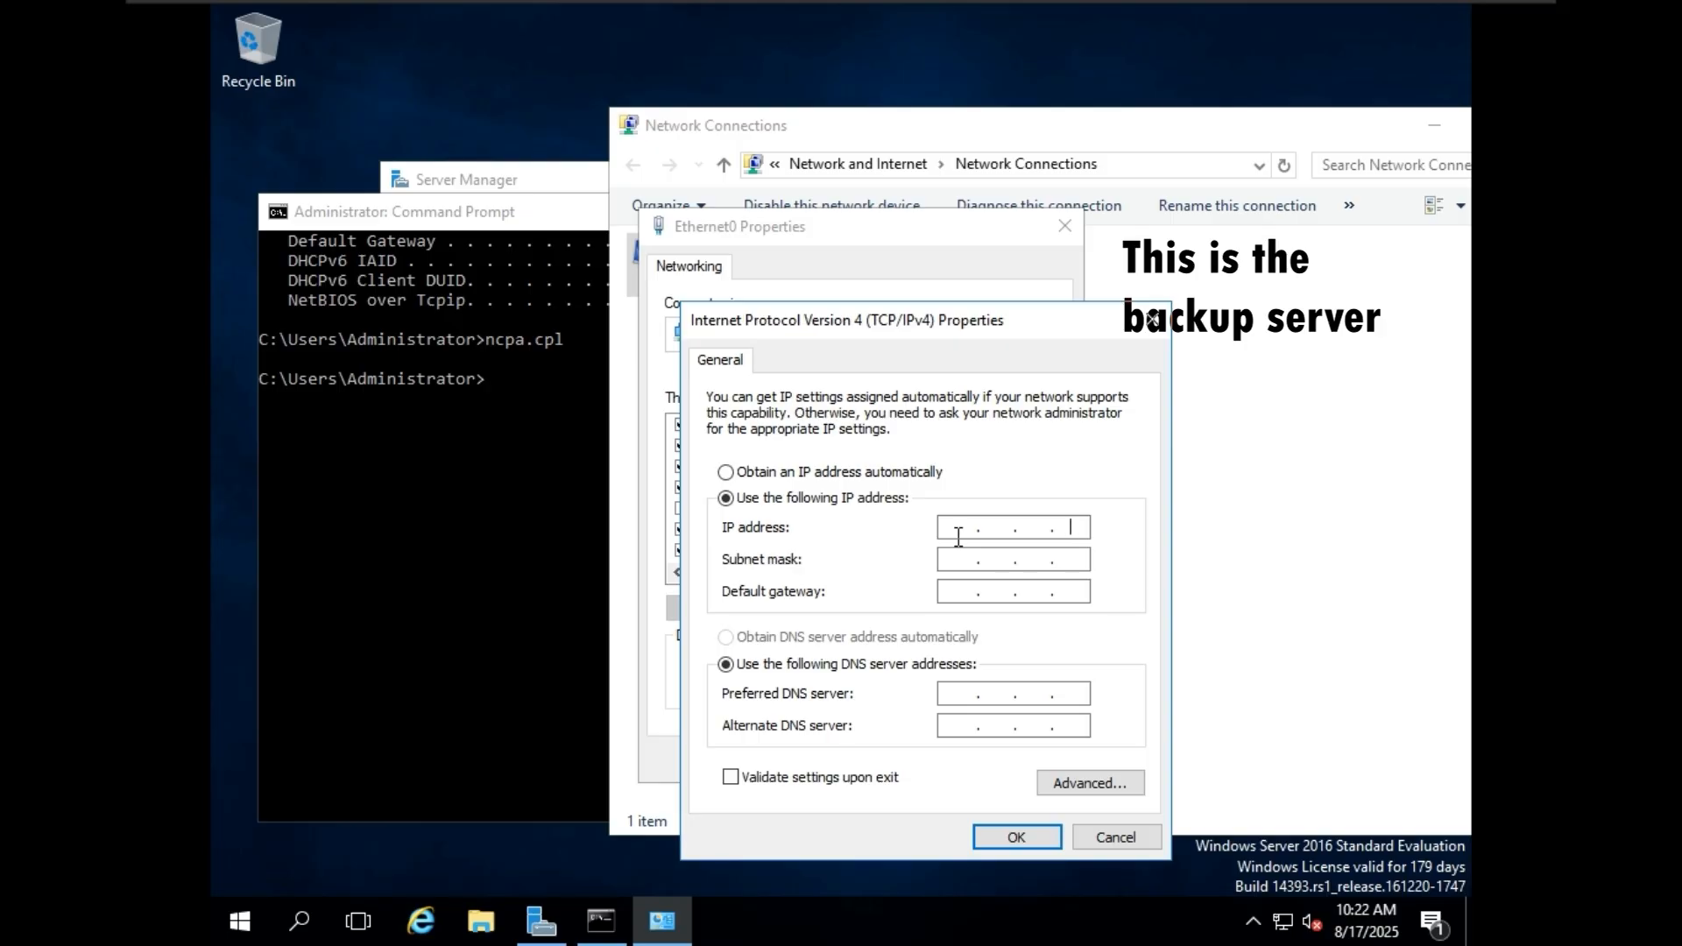
{"action": "type", "text": "192.168.40.133"}
{"action": "left_click", "coordinate": [1016, 556]}
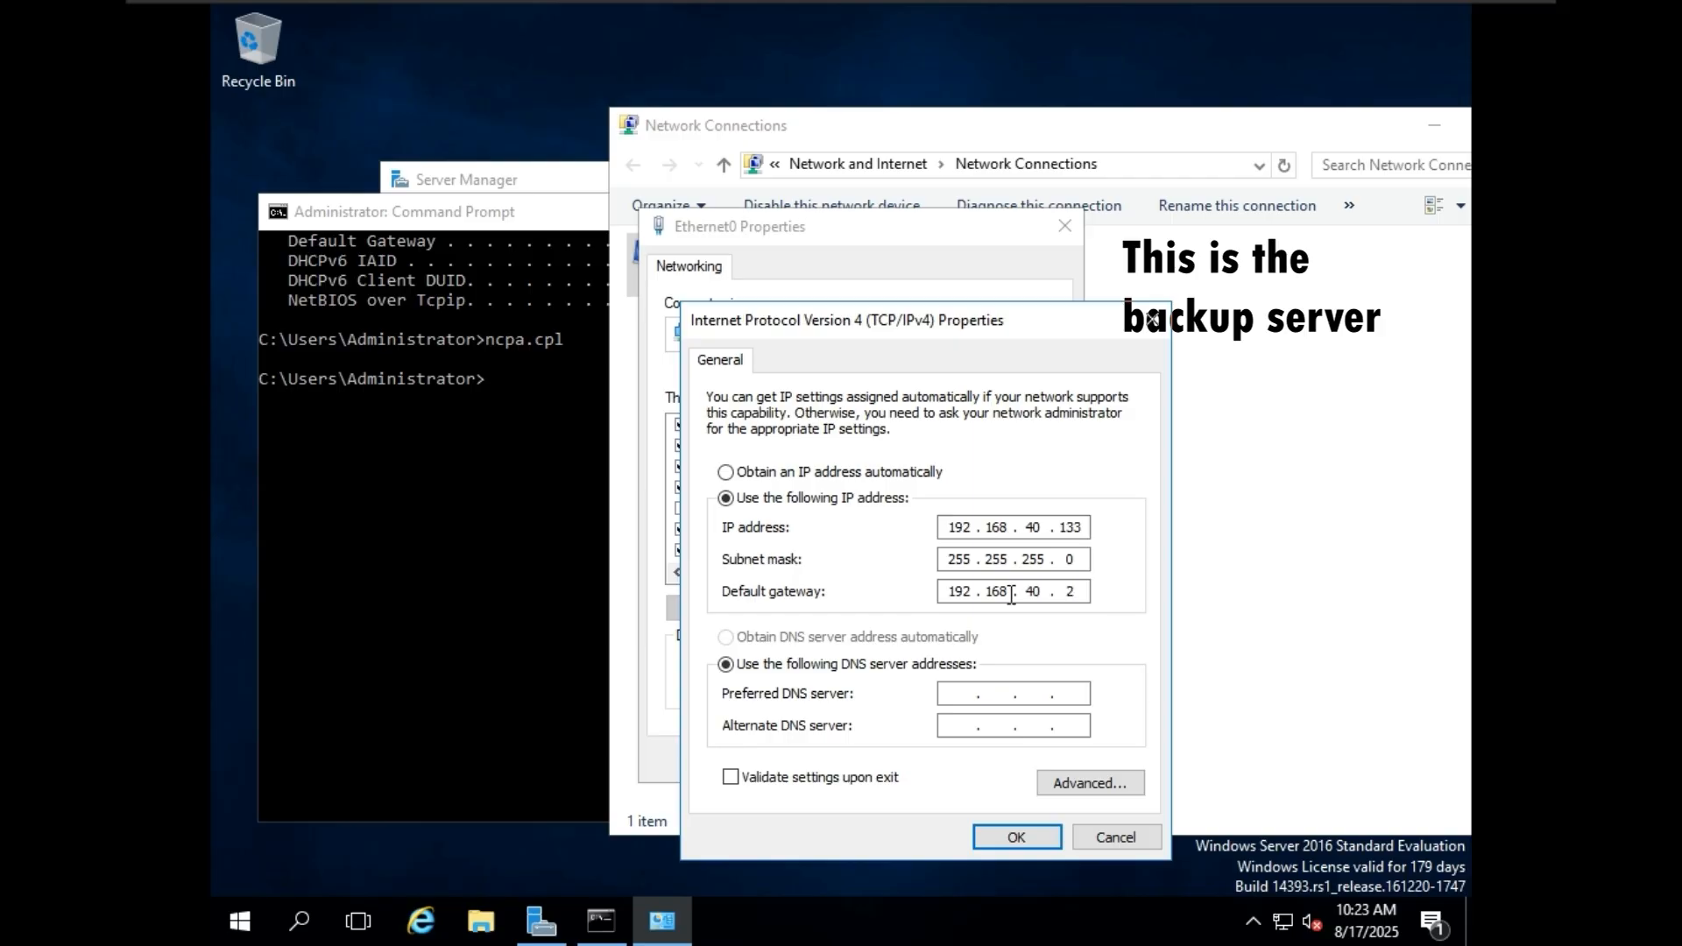
{"action": "left_click", "coordinate": [1038, 837]}
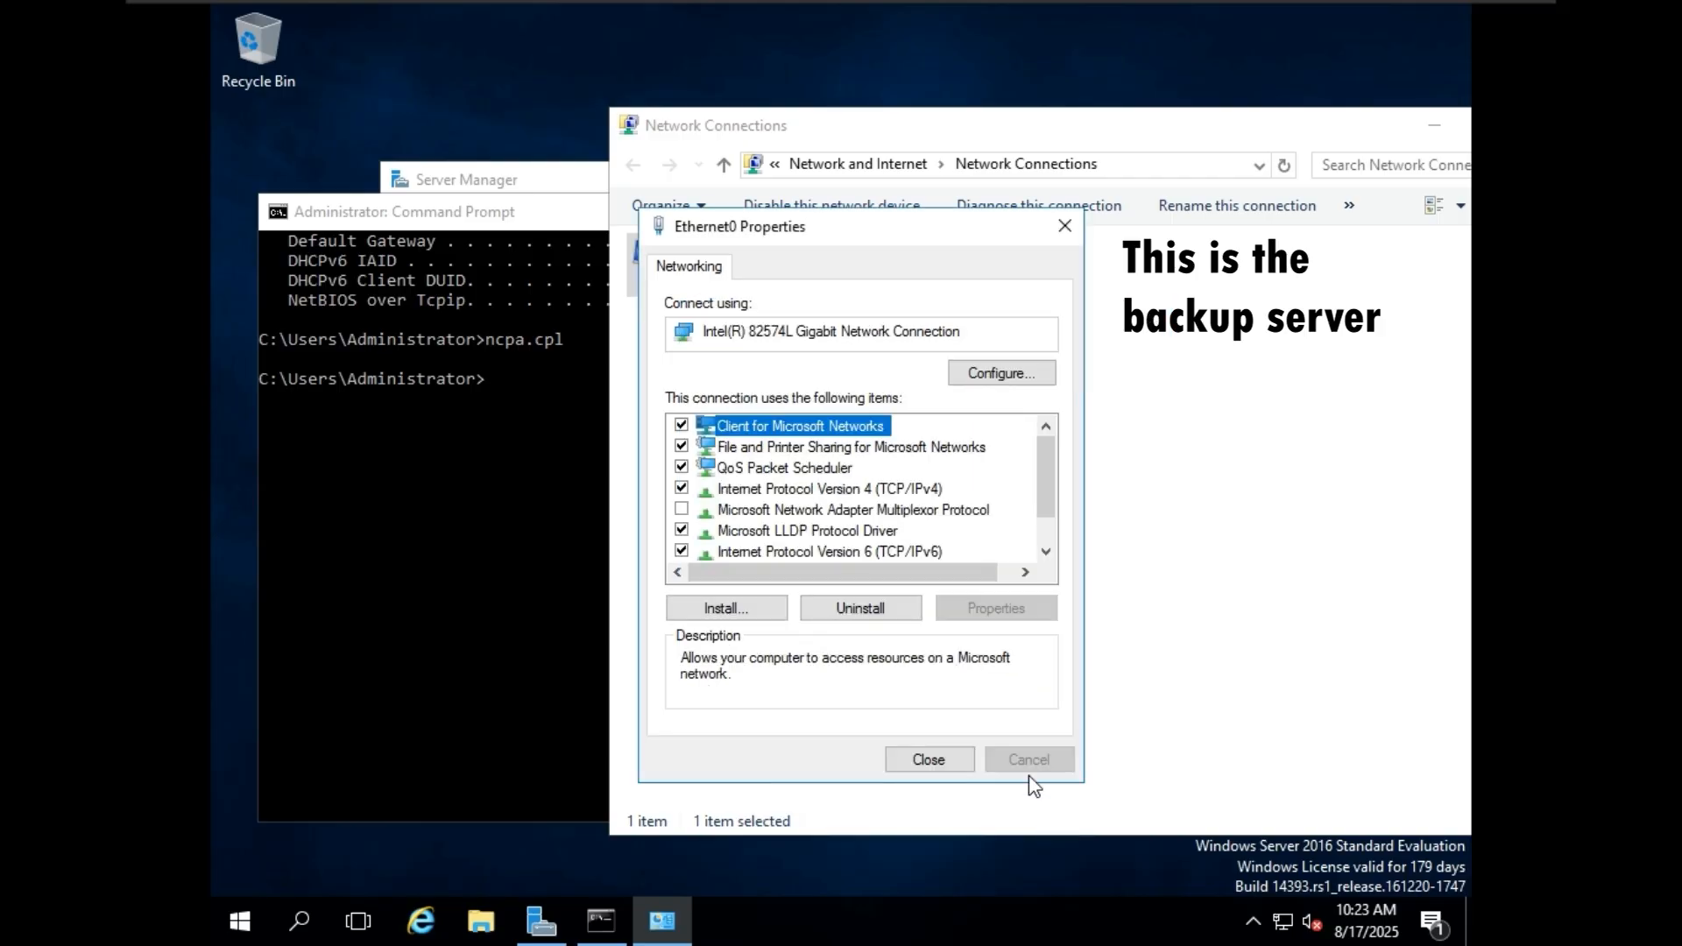
{"action": "left_click", "coordinate": [937, 758]}
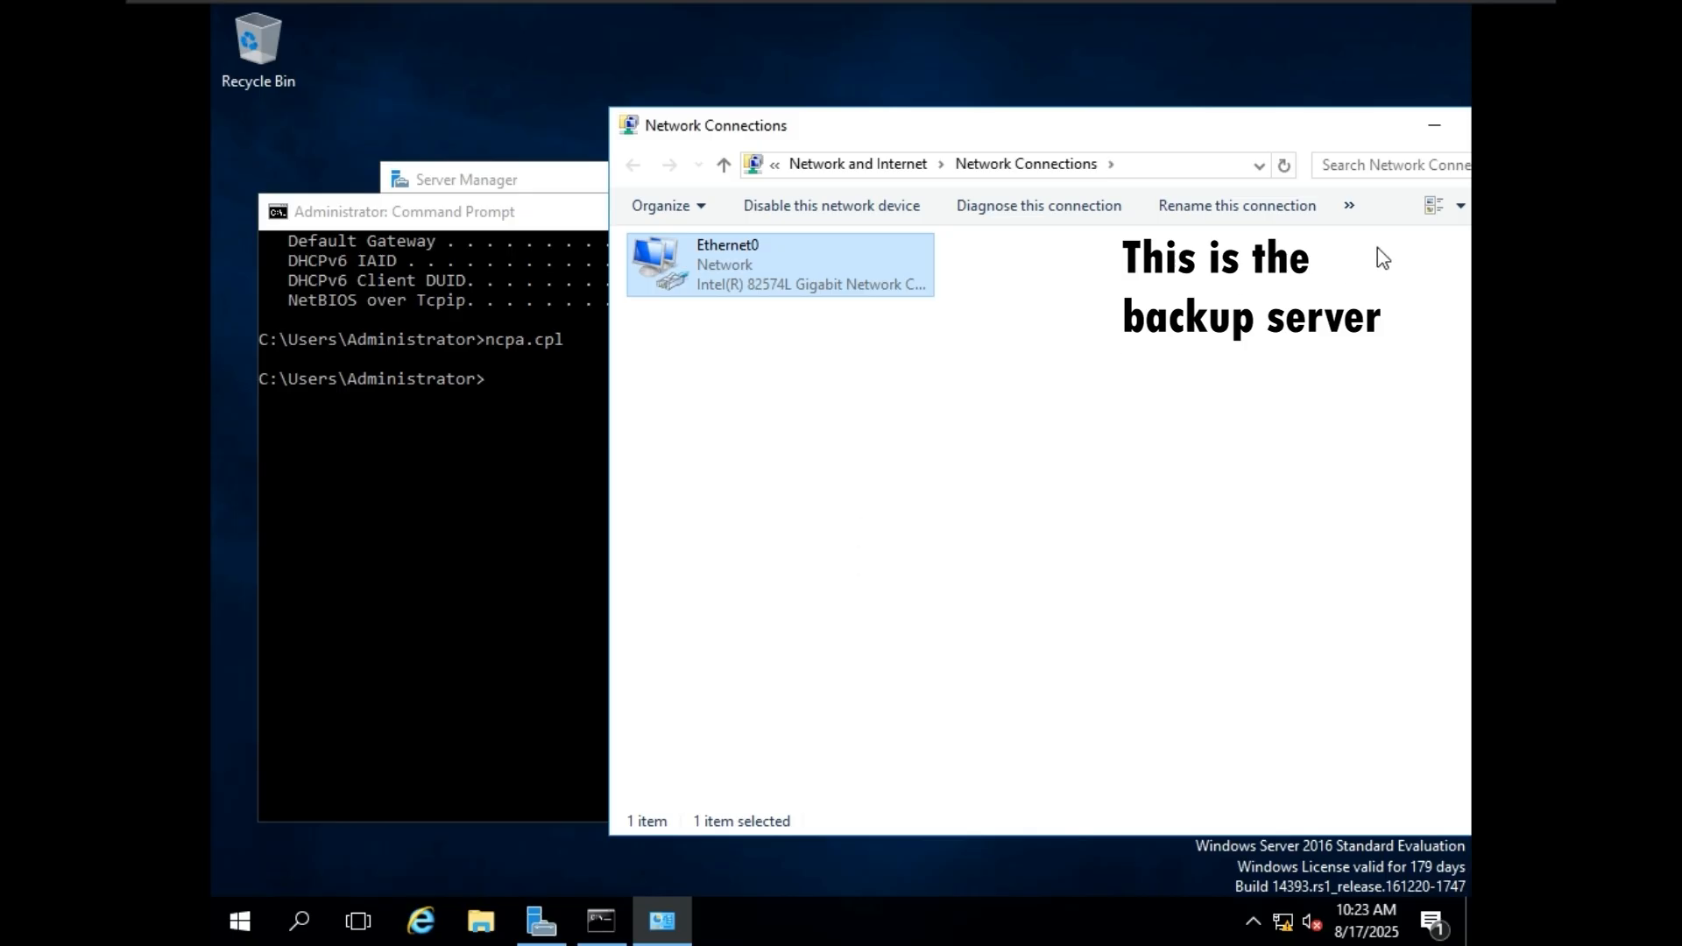
Close the Network Connections window and return to the Command Prompt.
{"action": "double_click", "coordinate": [1370, 128]}
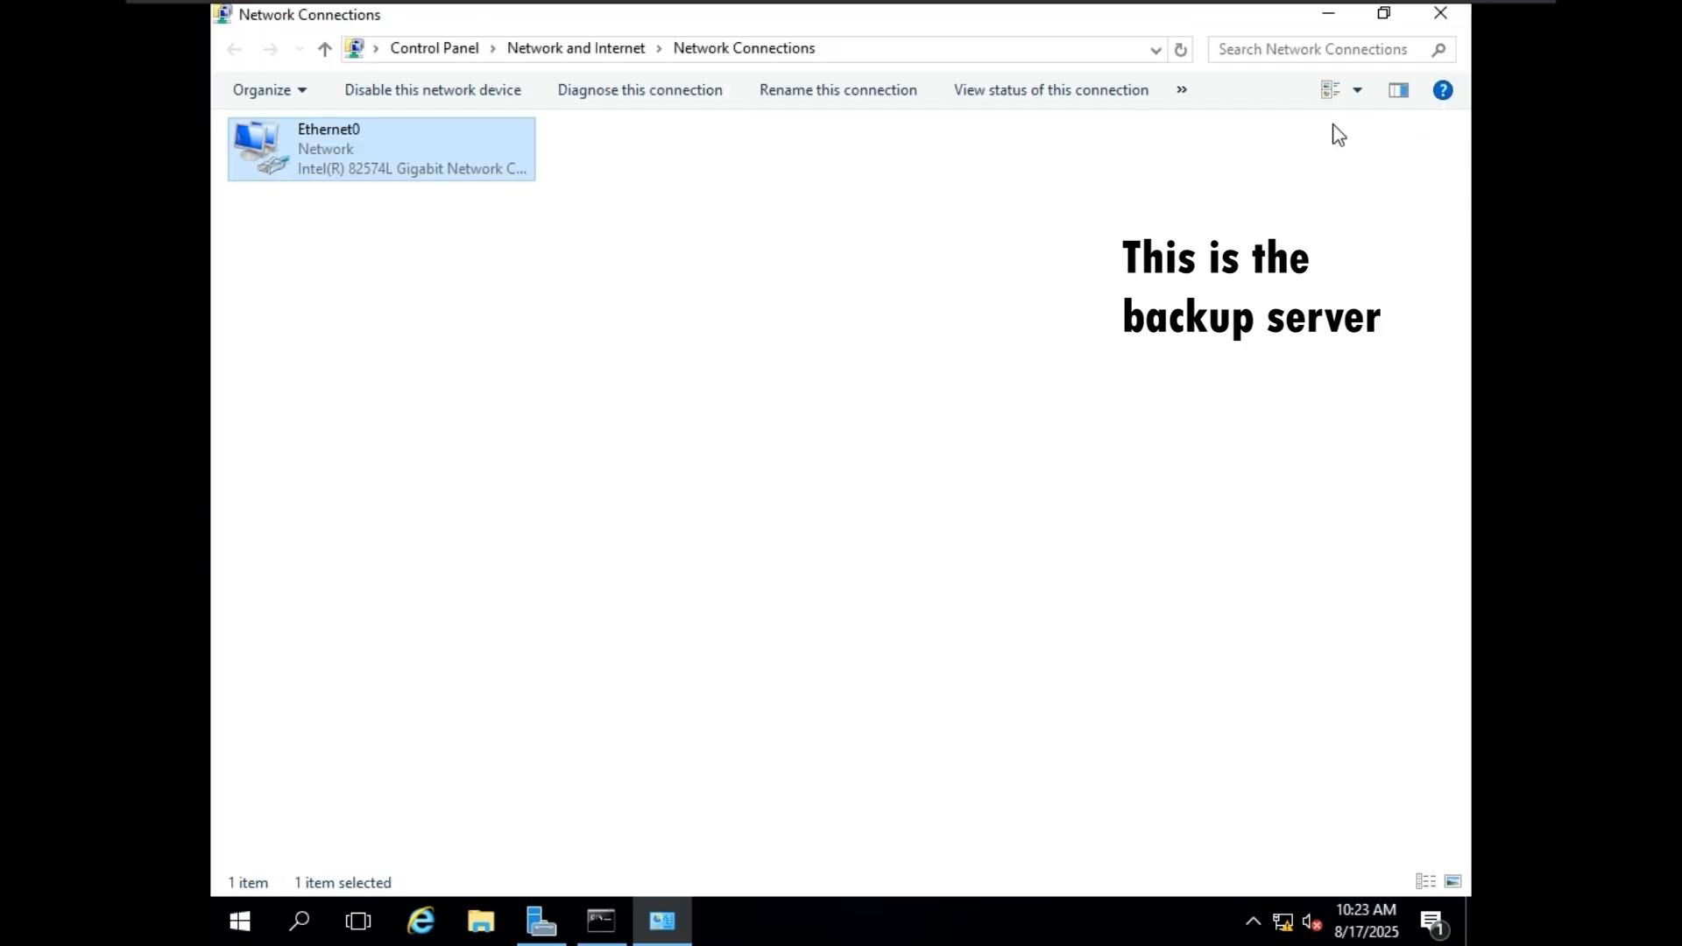
{"action": "left_click", "coordinate": [1437, 14]}
{"action": "left_click", "coordinate": [702, 437]}
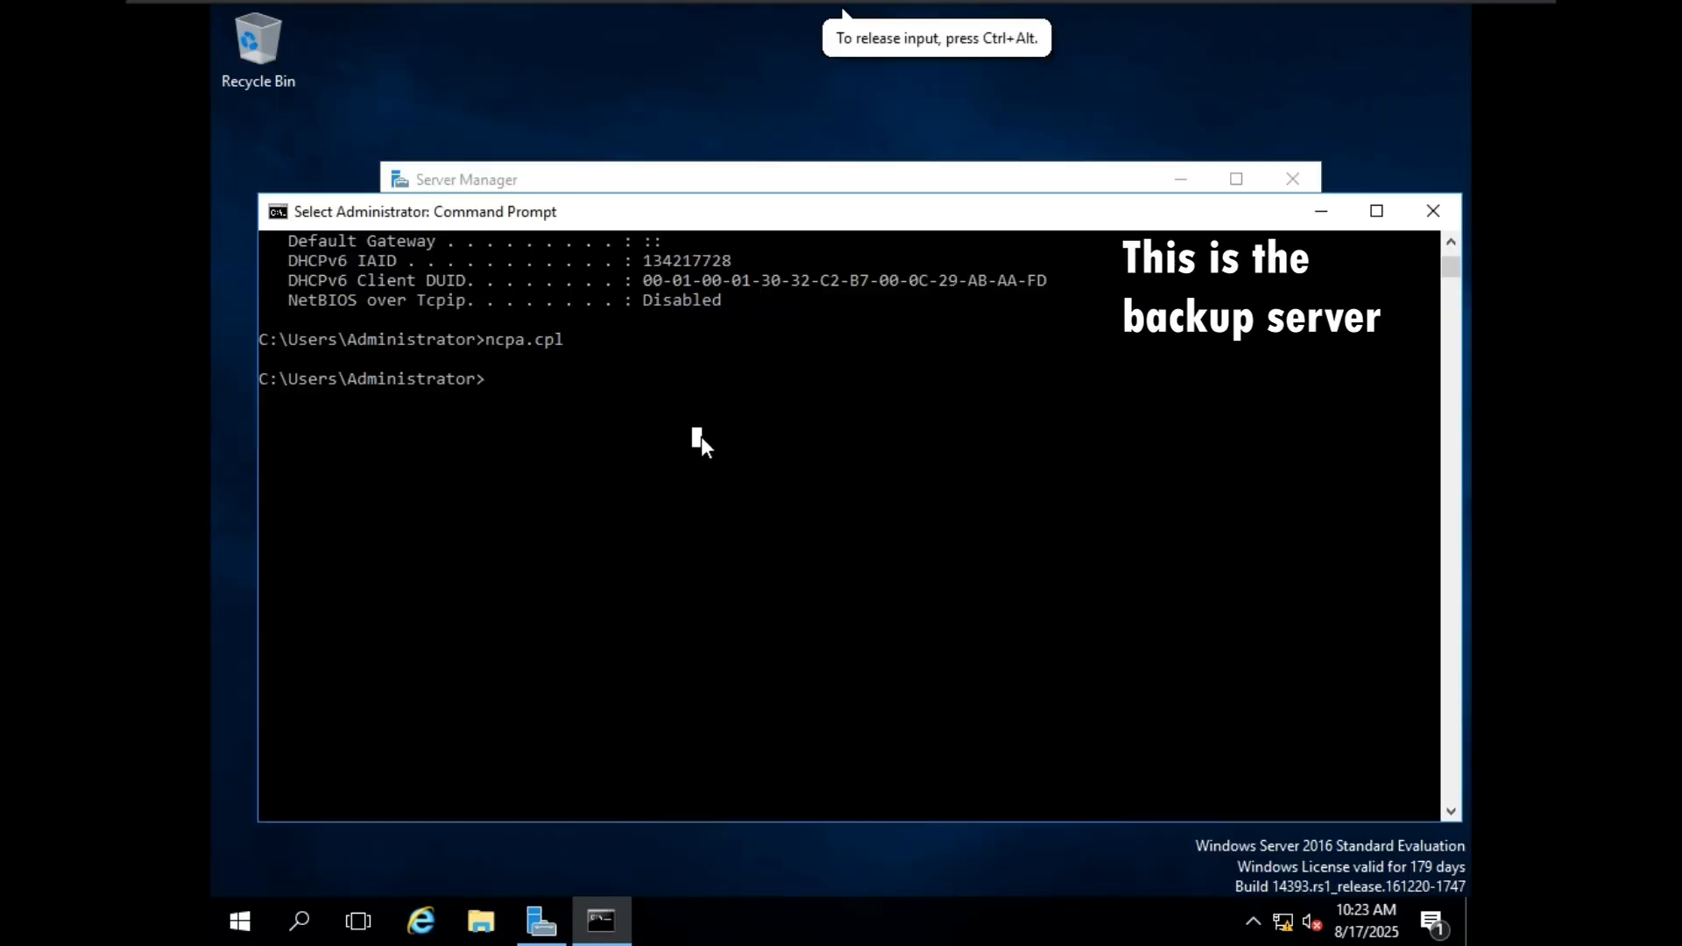
Rerun the full IP configuration listing and check the Ethernet0 adapter's IPv4 address, subnet mask and default gateway.
{"action": "key", "text": "Up"}
{"action": "key", "text": "Up"}
{"action": "key", "text": "Return"}
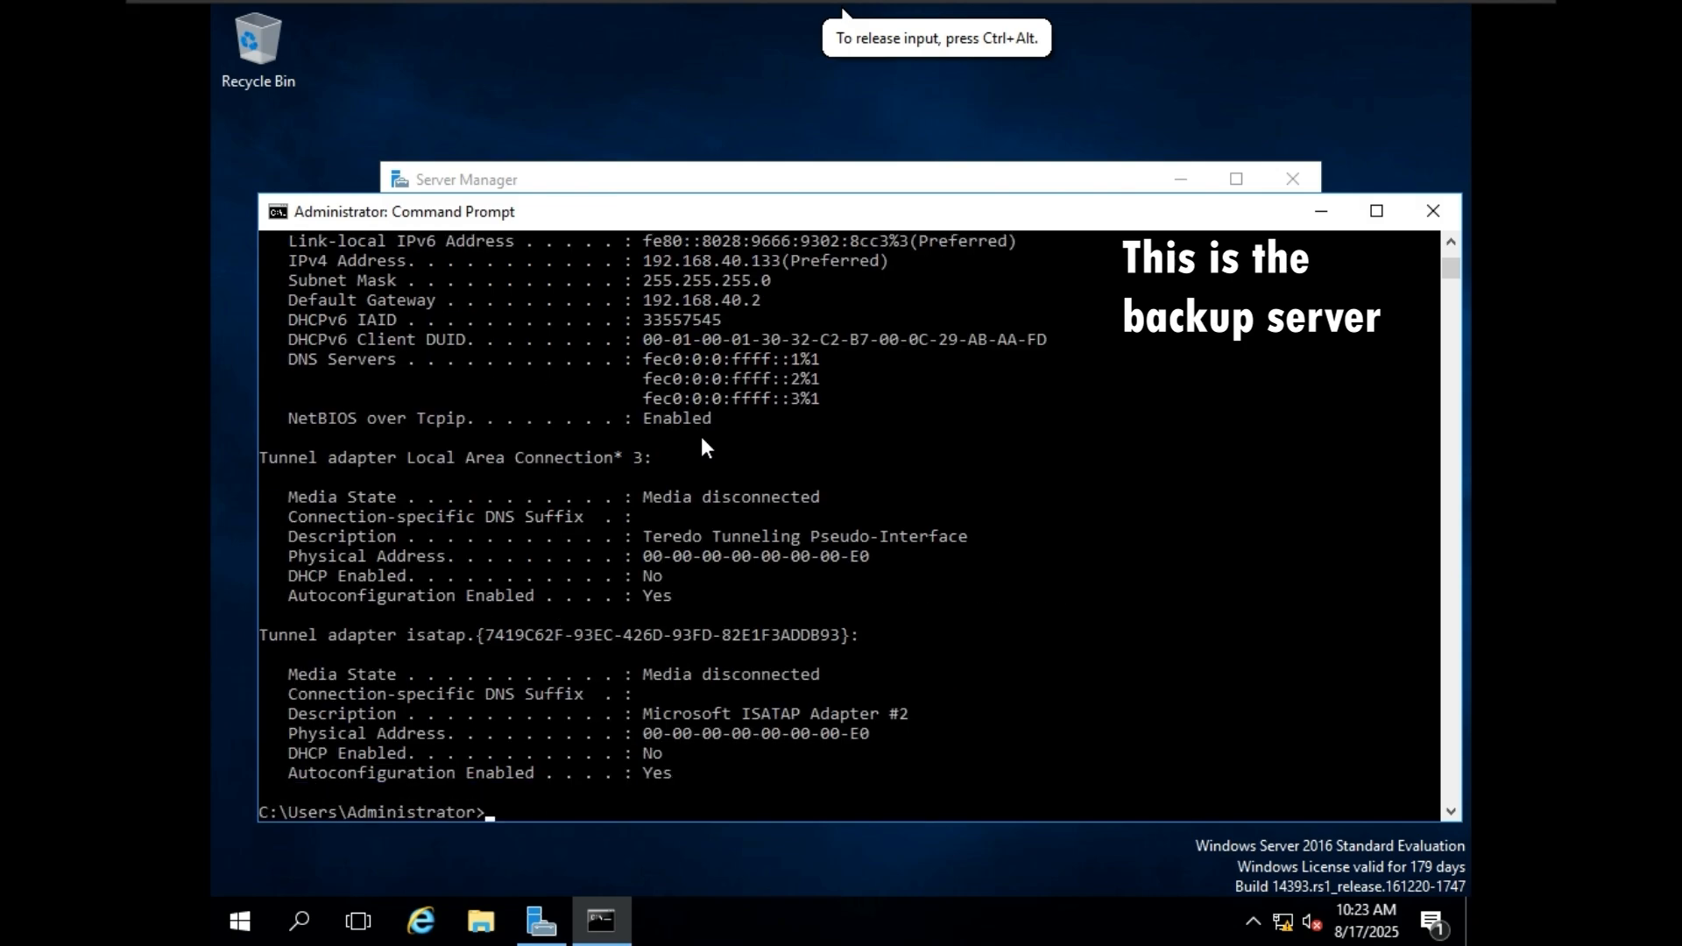
{"action": "scroll", "coordinate": [701, 448], "scroll_direction": "up", "scroll_amount": 2}
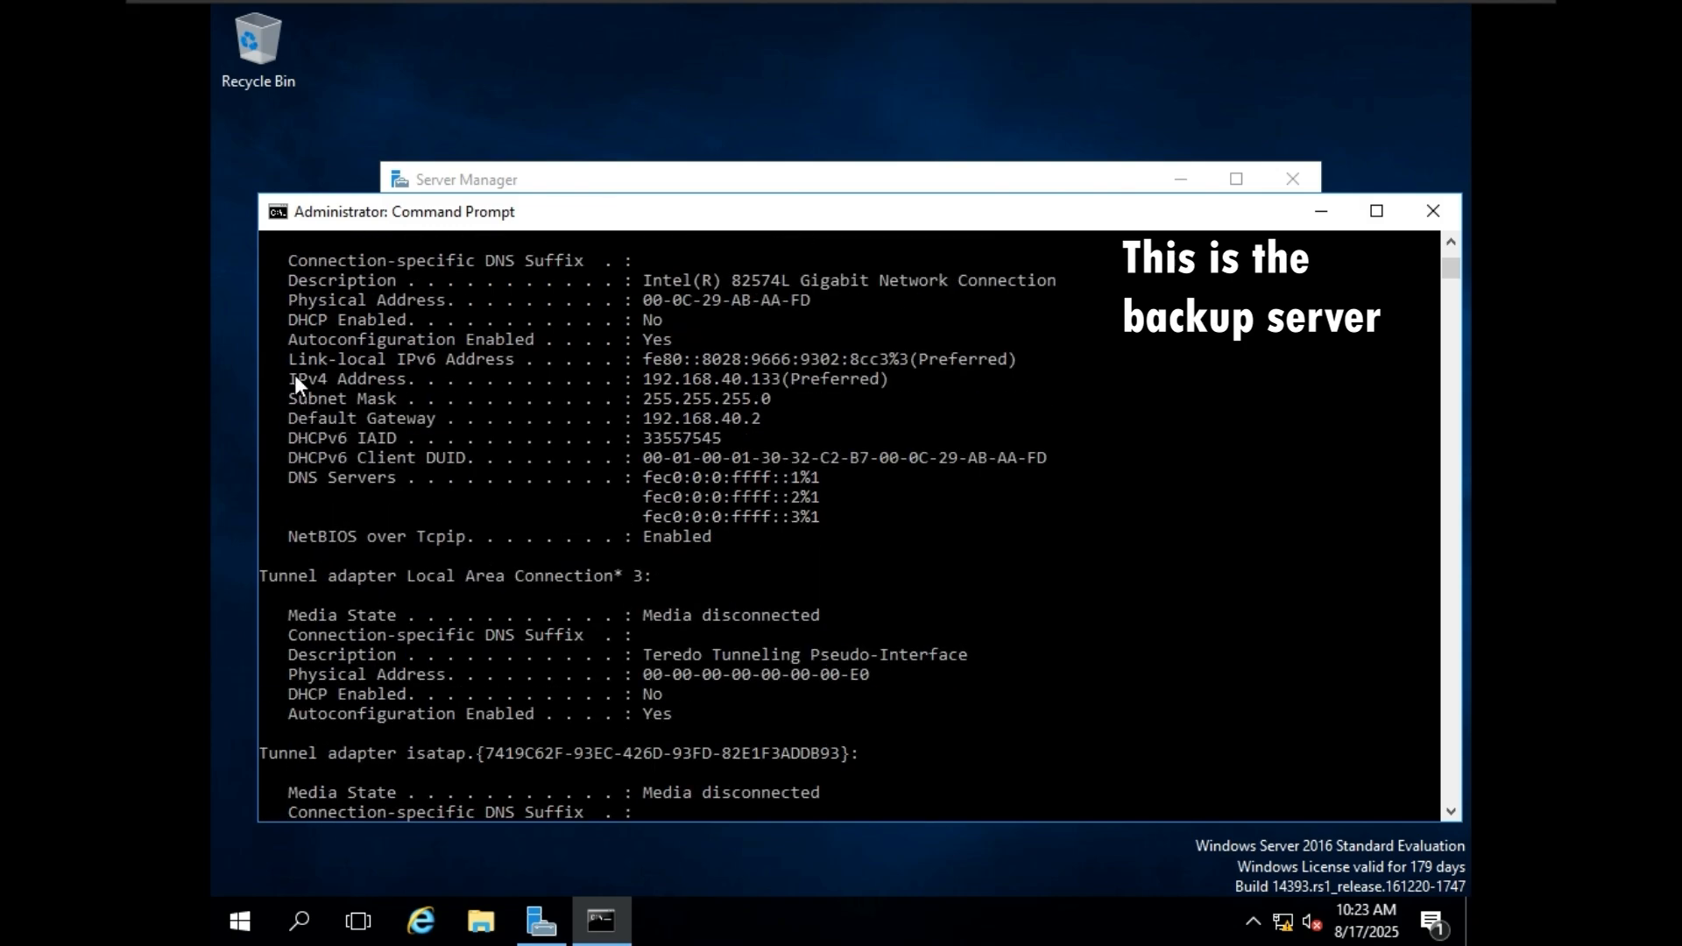
{"action": "scroll", "coordinate": [870, 390], "scroll_direction": "up", "scroll_amount": 1}
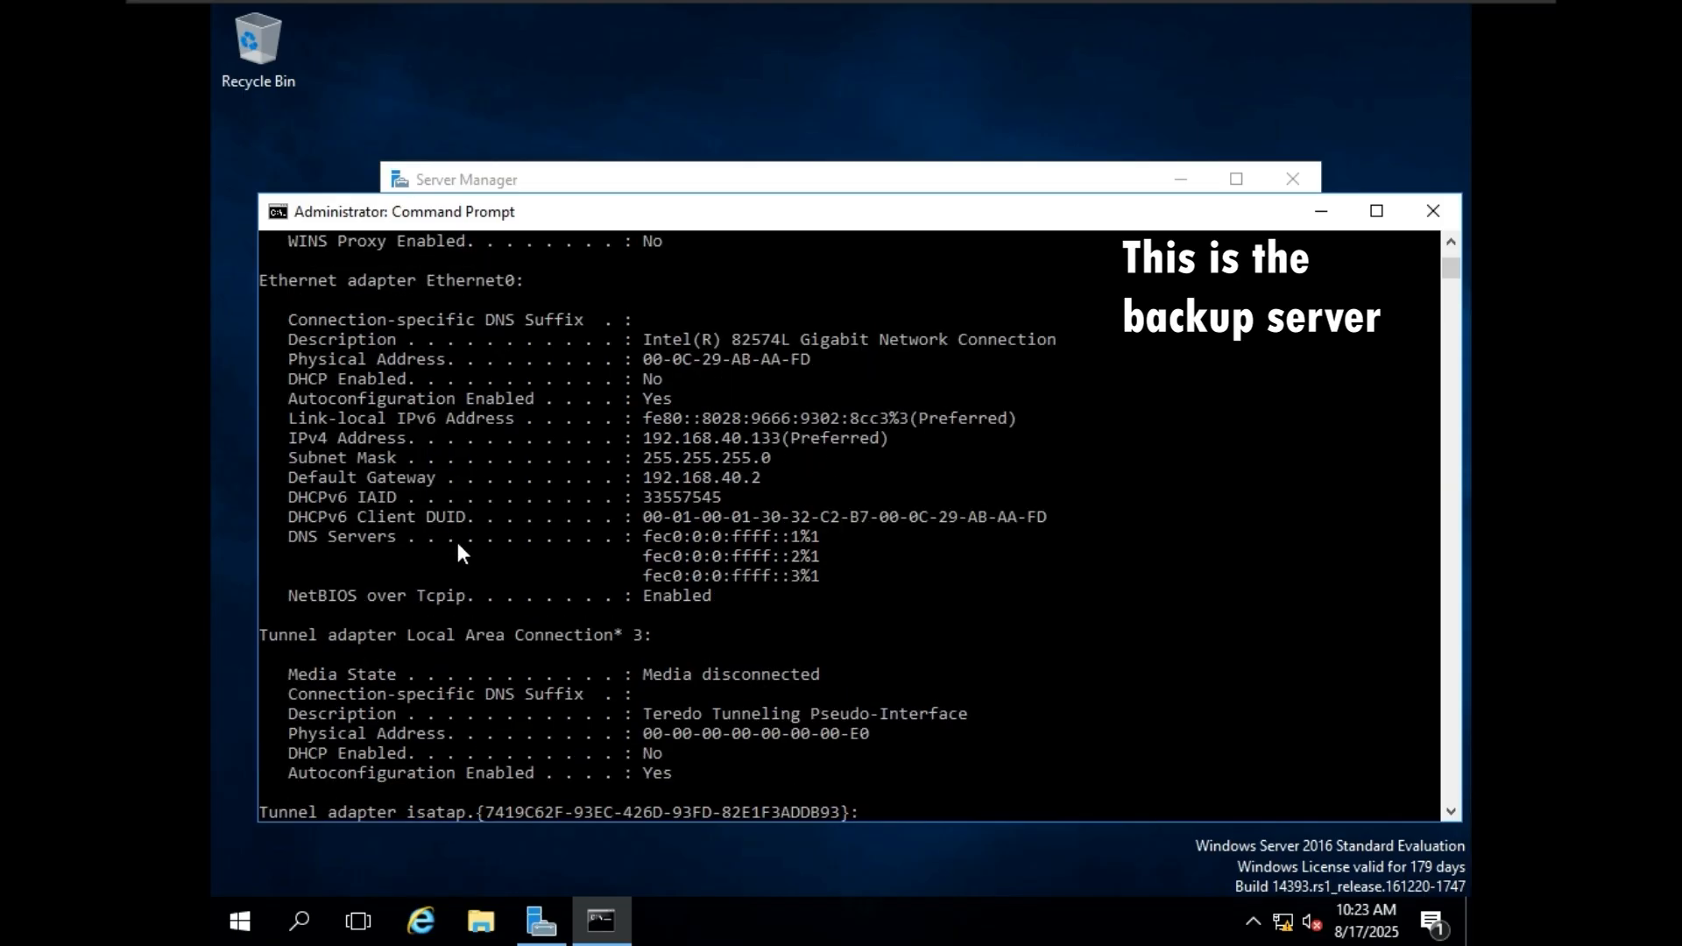
{"action": "left_click_drag", "start_coordinate": [647, 439], "coordinate": [230, 434]}
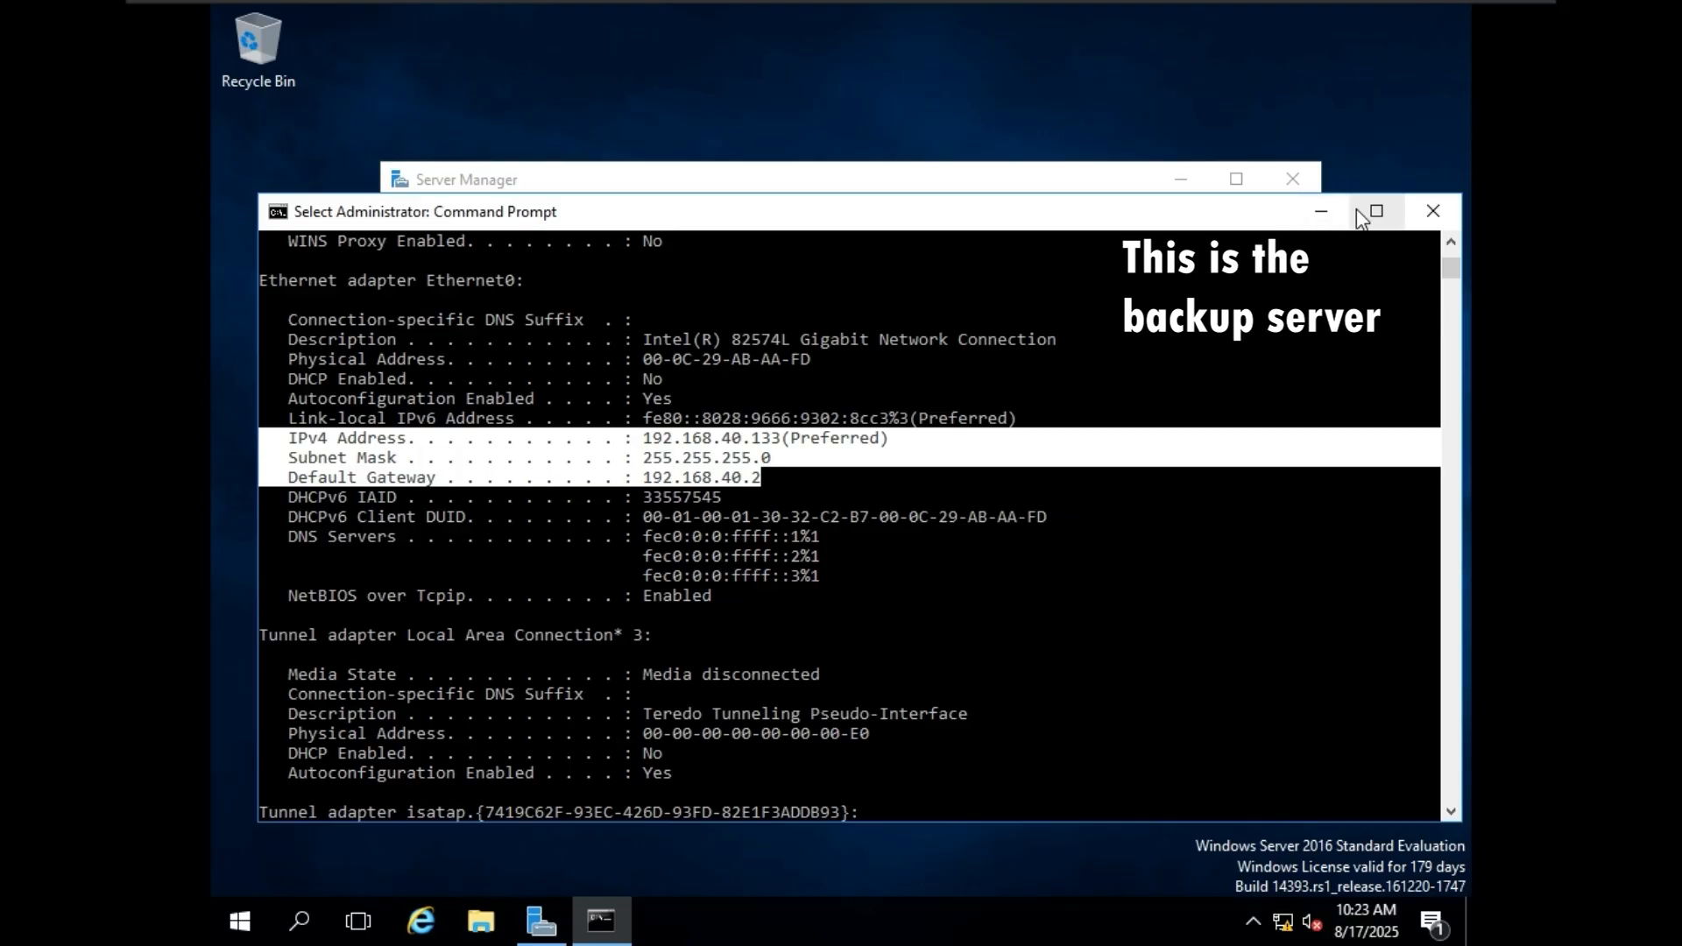
Minimize the Command Prompt and Server Manager windows and view the backup server's drives under This PC in File Explorer.
{"action": "left_click", "coordinate": [1322, 211]}
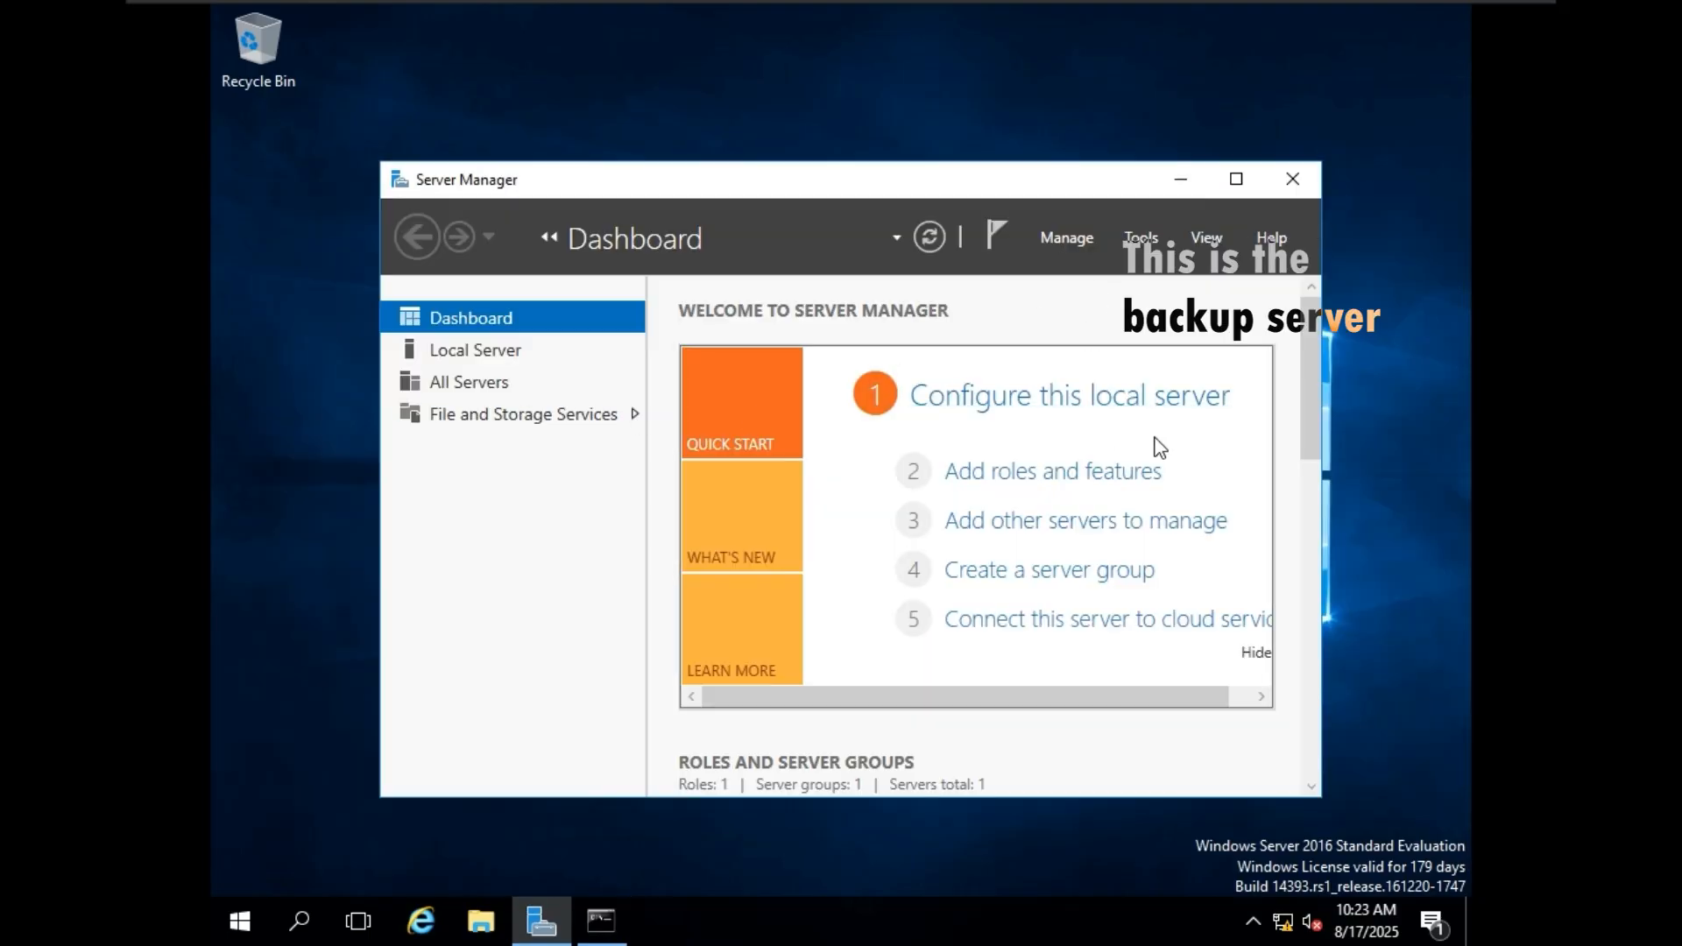
{"action": "scroll", "coordinate": [1307, 392], "scroll_direction": "down", "scroll_amount": 3}
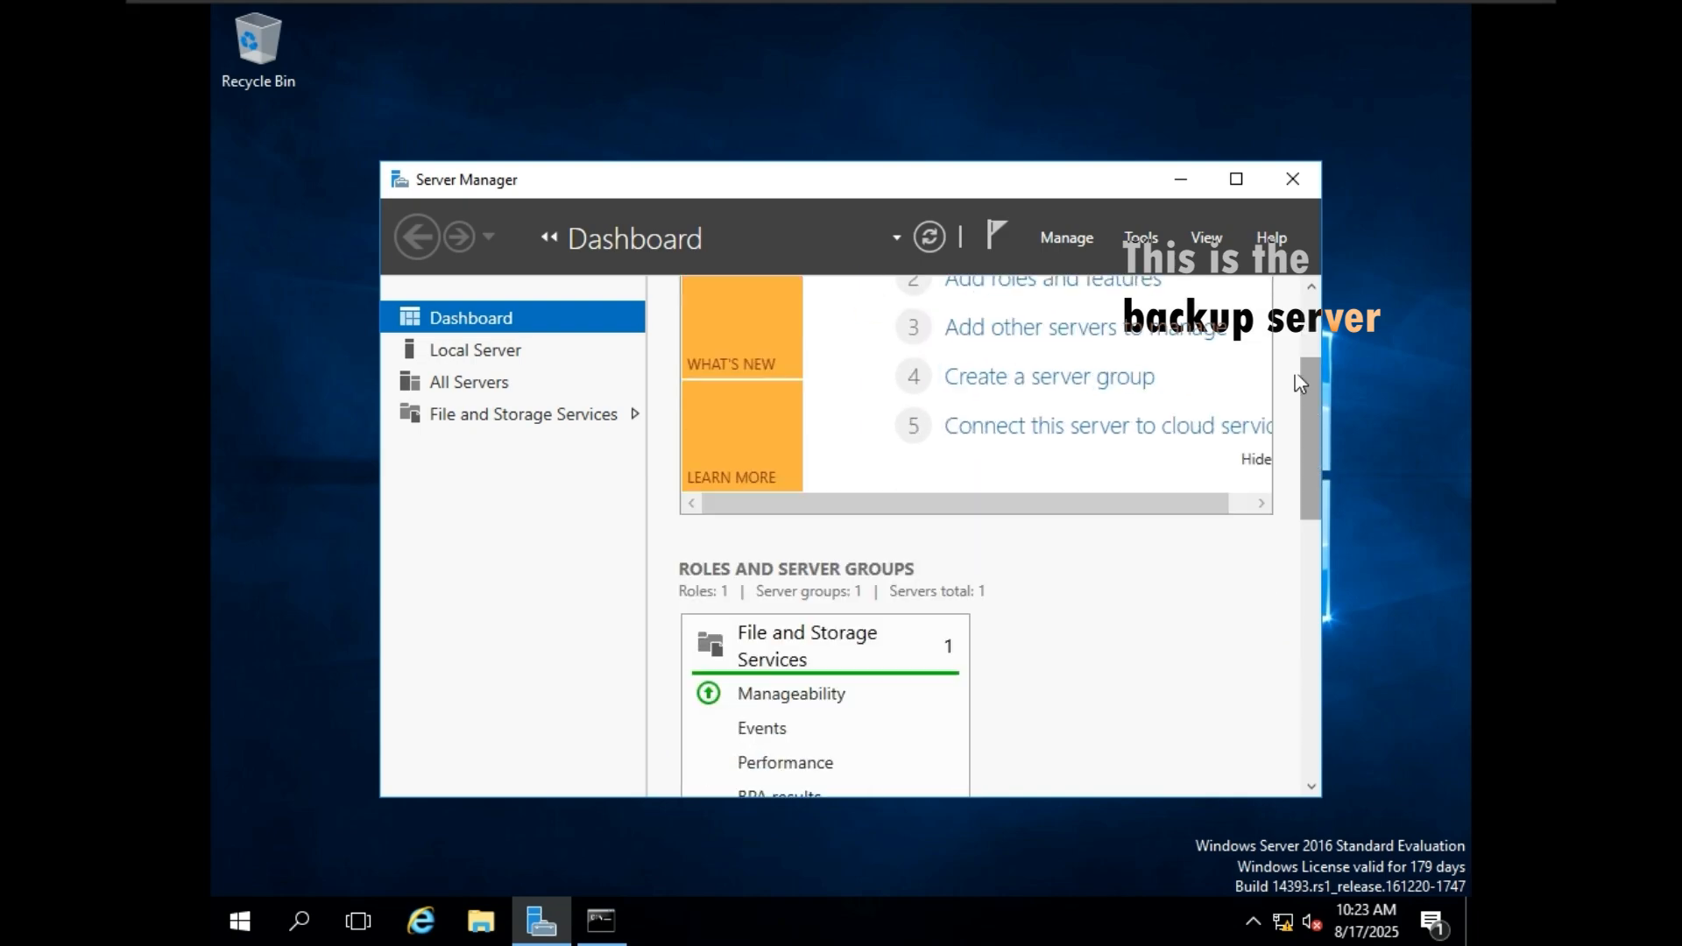
{"action": "left_click", "coordinate": [1181, 179]}
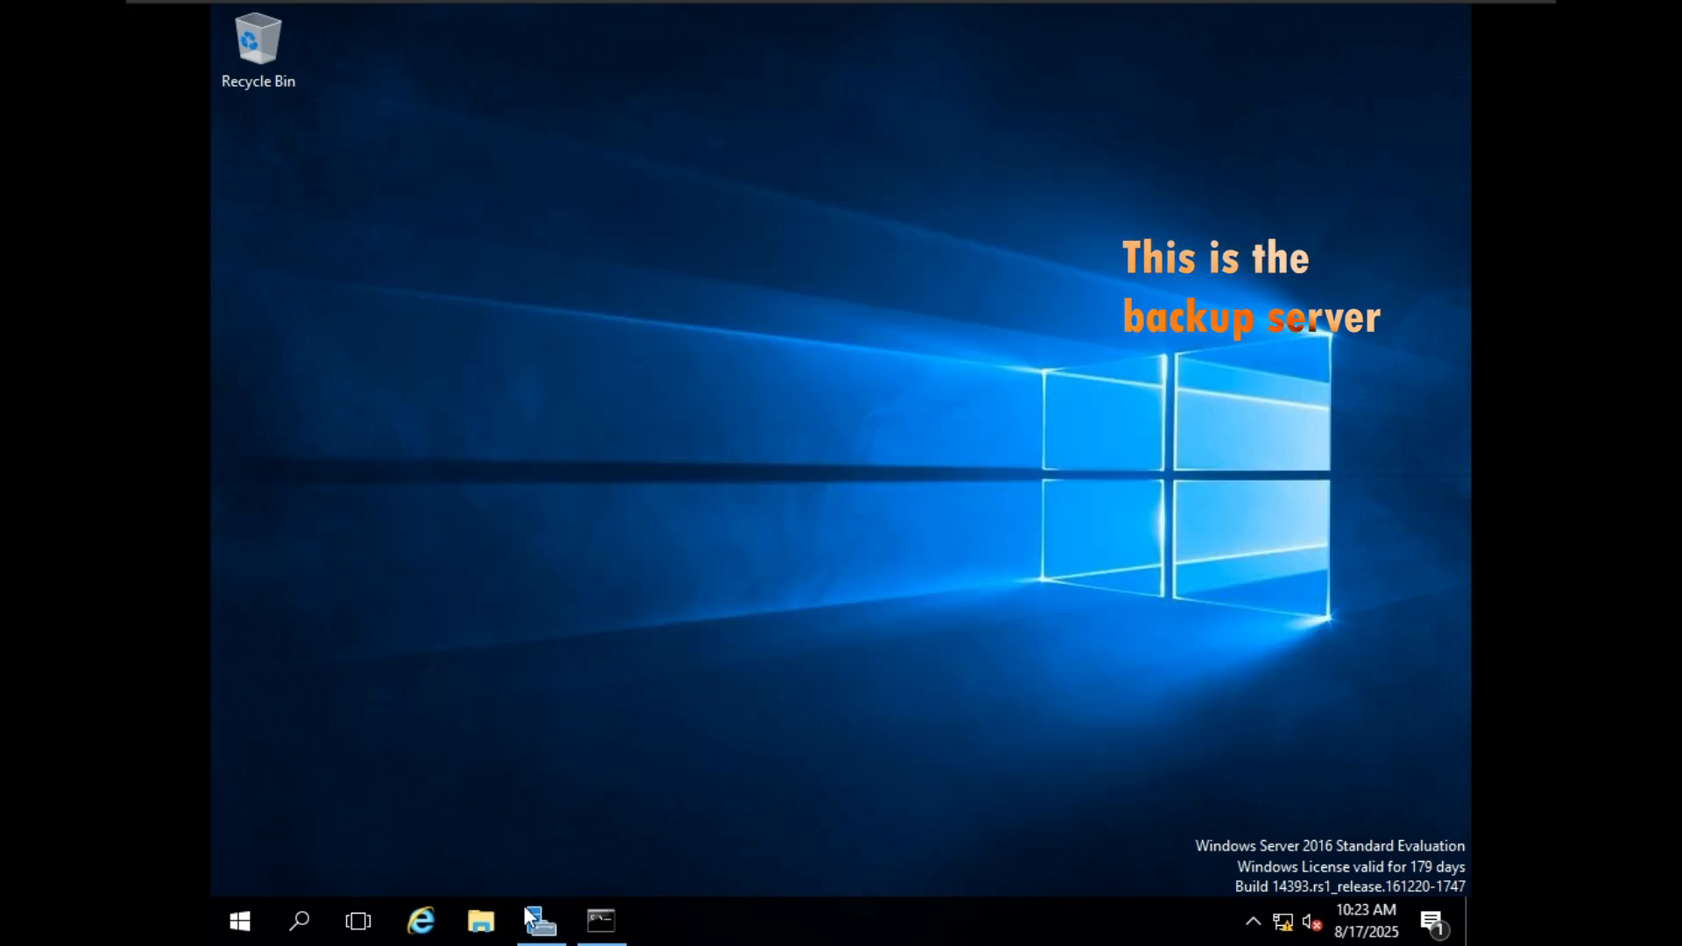
{"action": "left_click", "coordinate": [490, 940]}
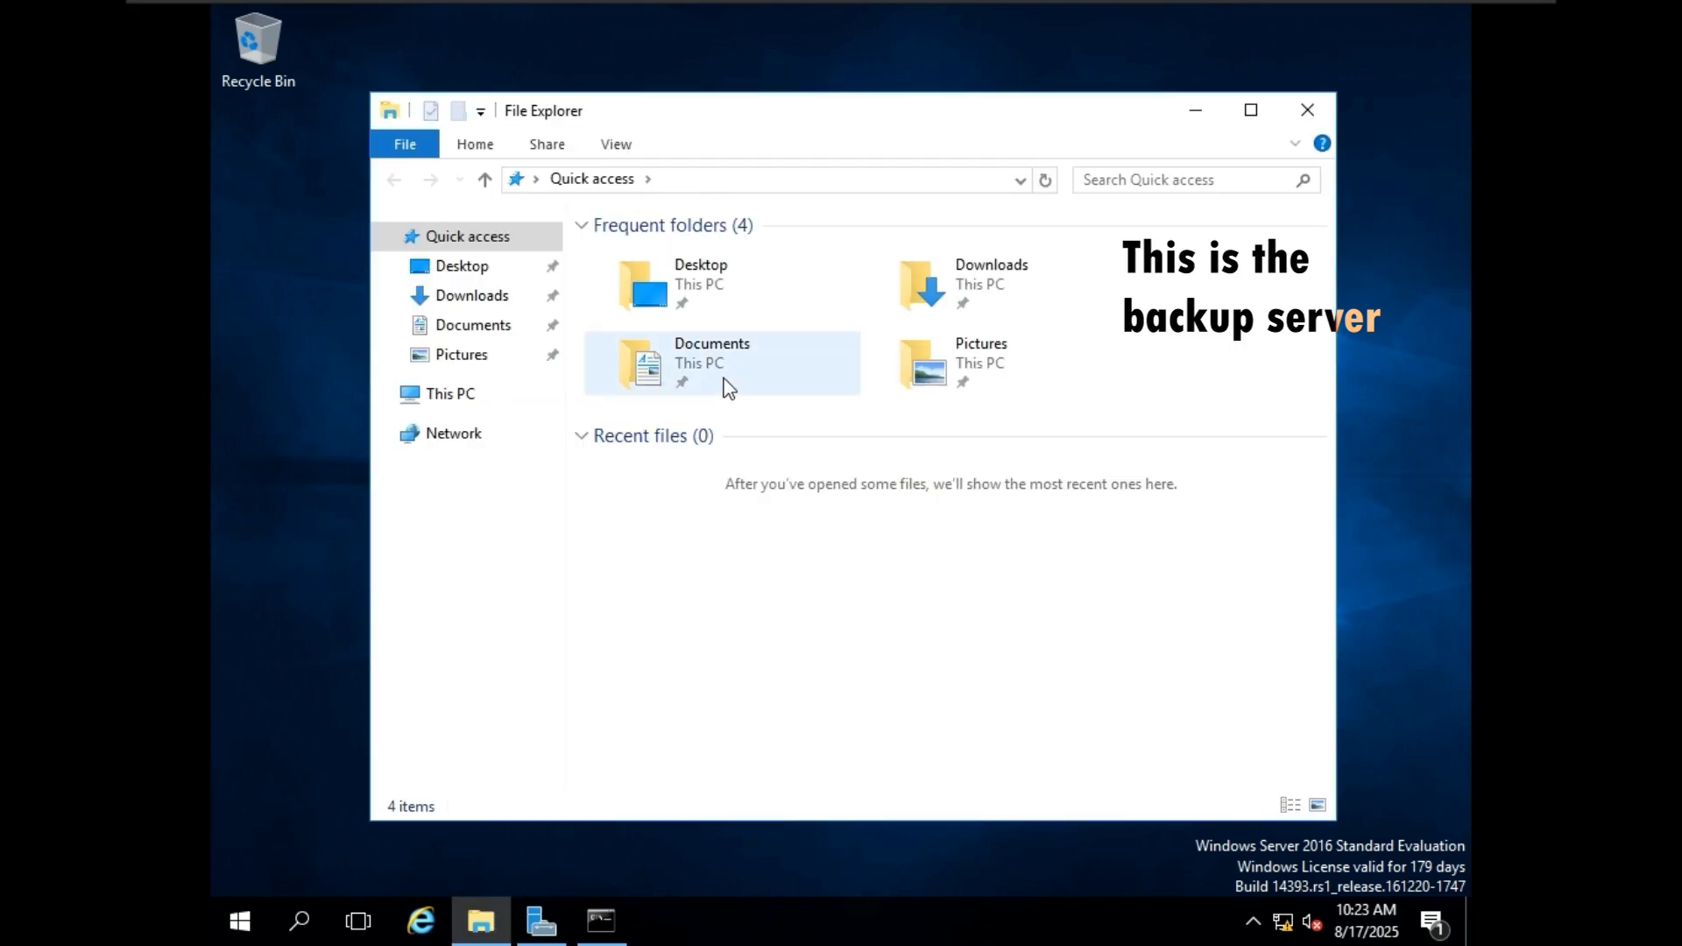
{"action": "left_click", "coordinate": [449, 393]}
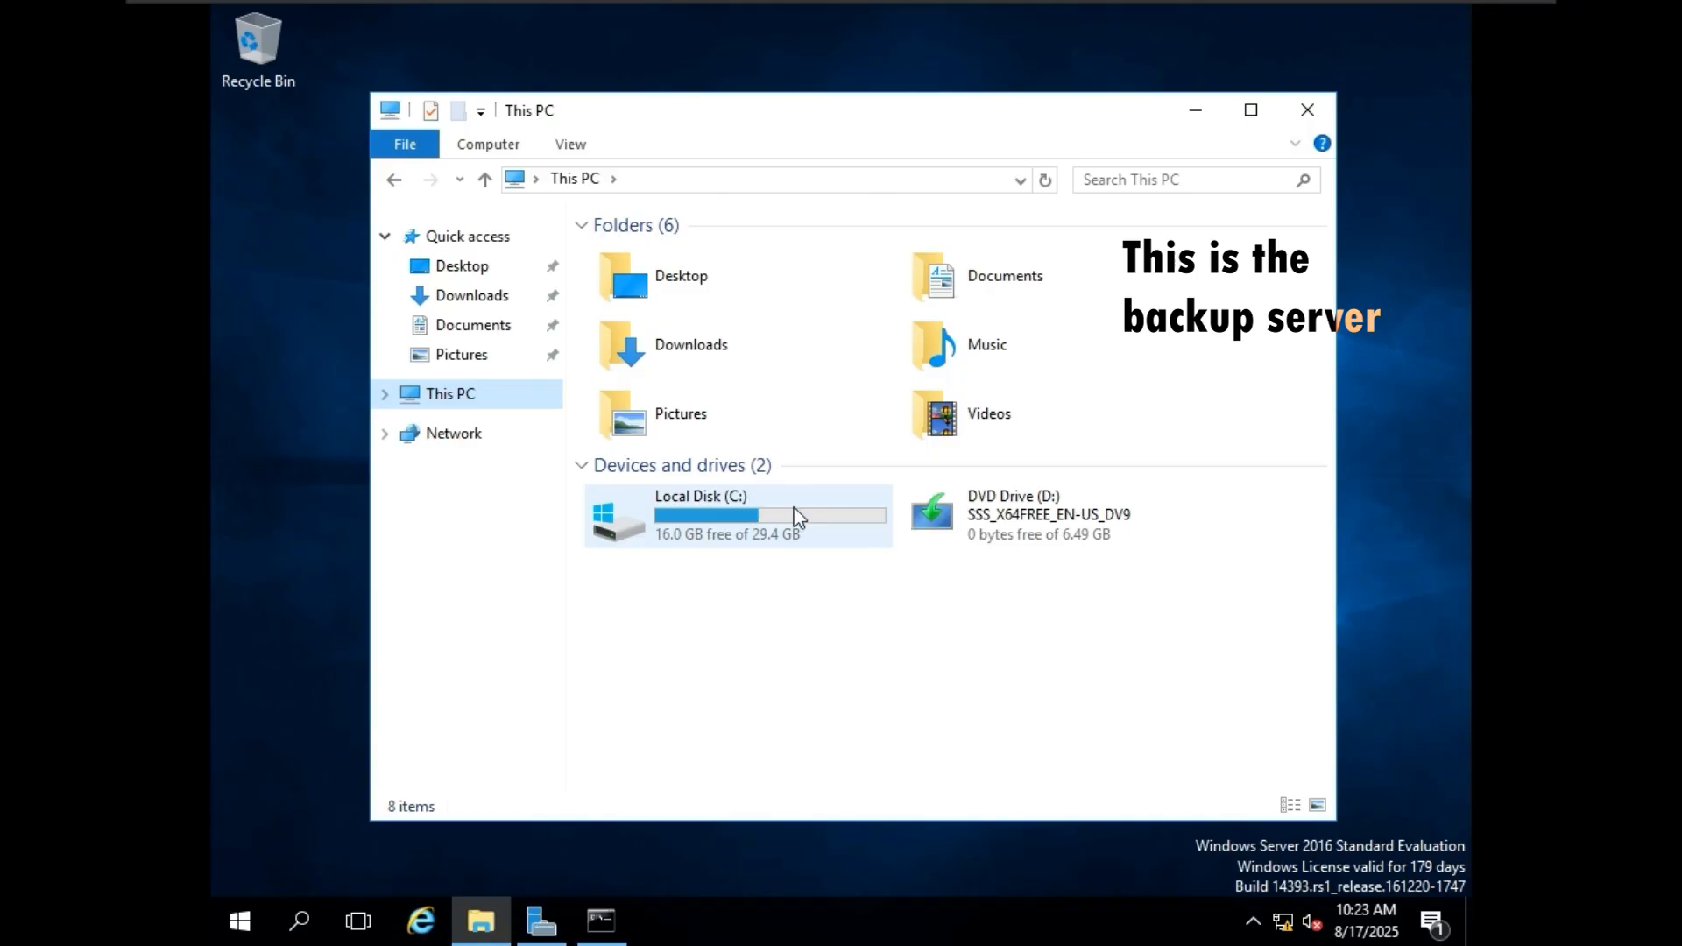
{"action": "double_click", "coordinate": [749, 499]}
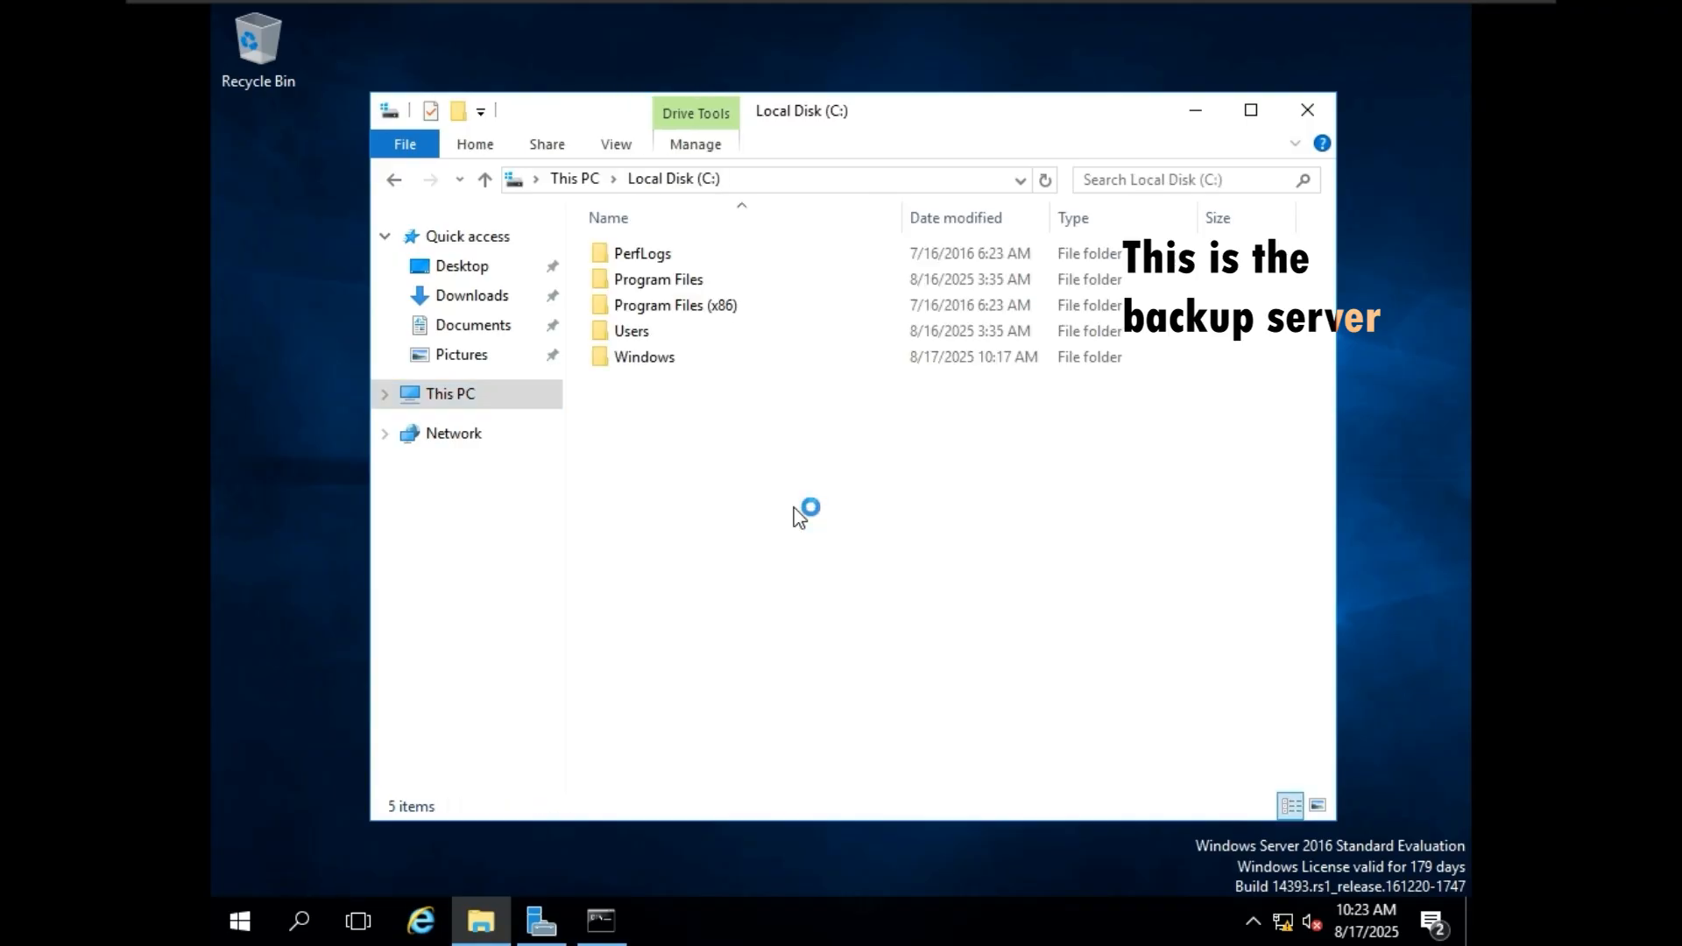
{"action": "left_click", "coordinate": [569, 180]}
Open the backup virtual machine's settings and start adding a hard disk, accepting the defaults up to the disk capacity.
{"action": "mouse_move", "coordinate": [654, 2]}
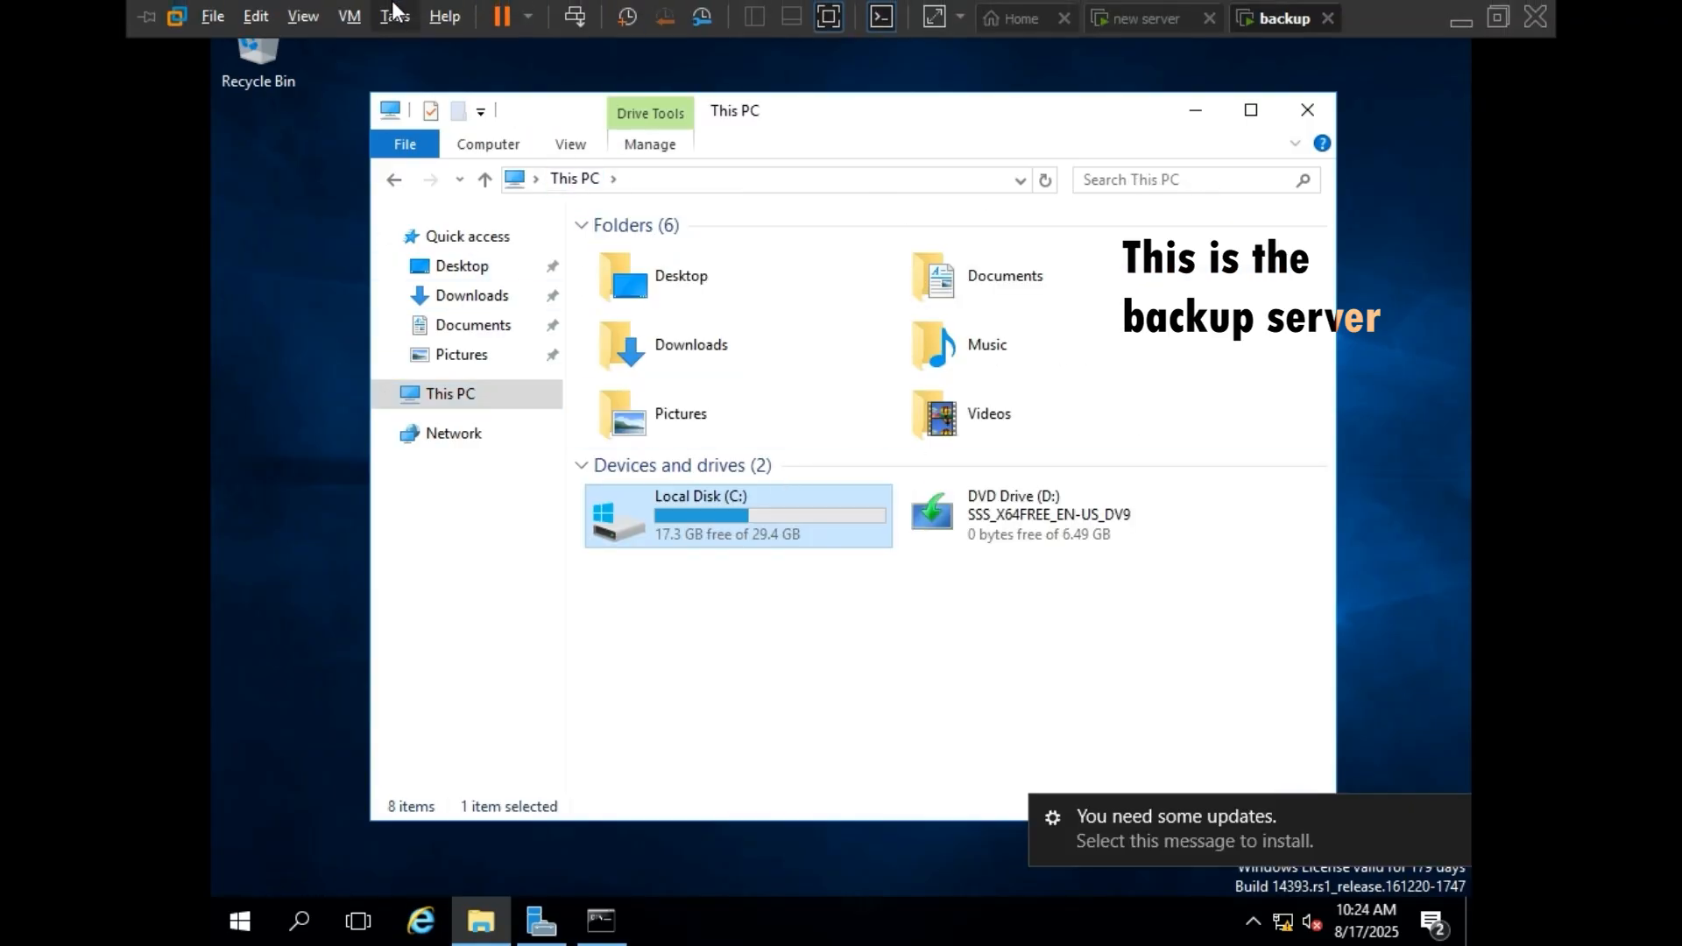
{"action": "left_click", "coordinate": [350, 15]}
{"action": "left_click", "coordinate": [451, 337]}
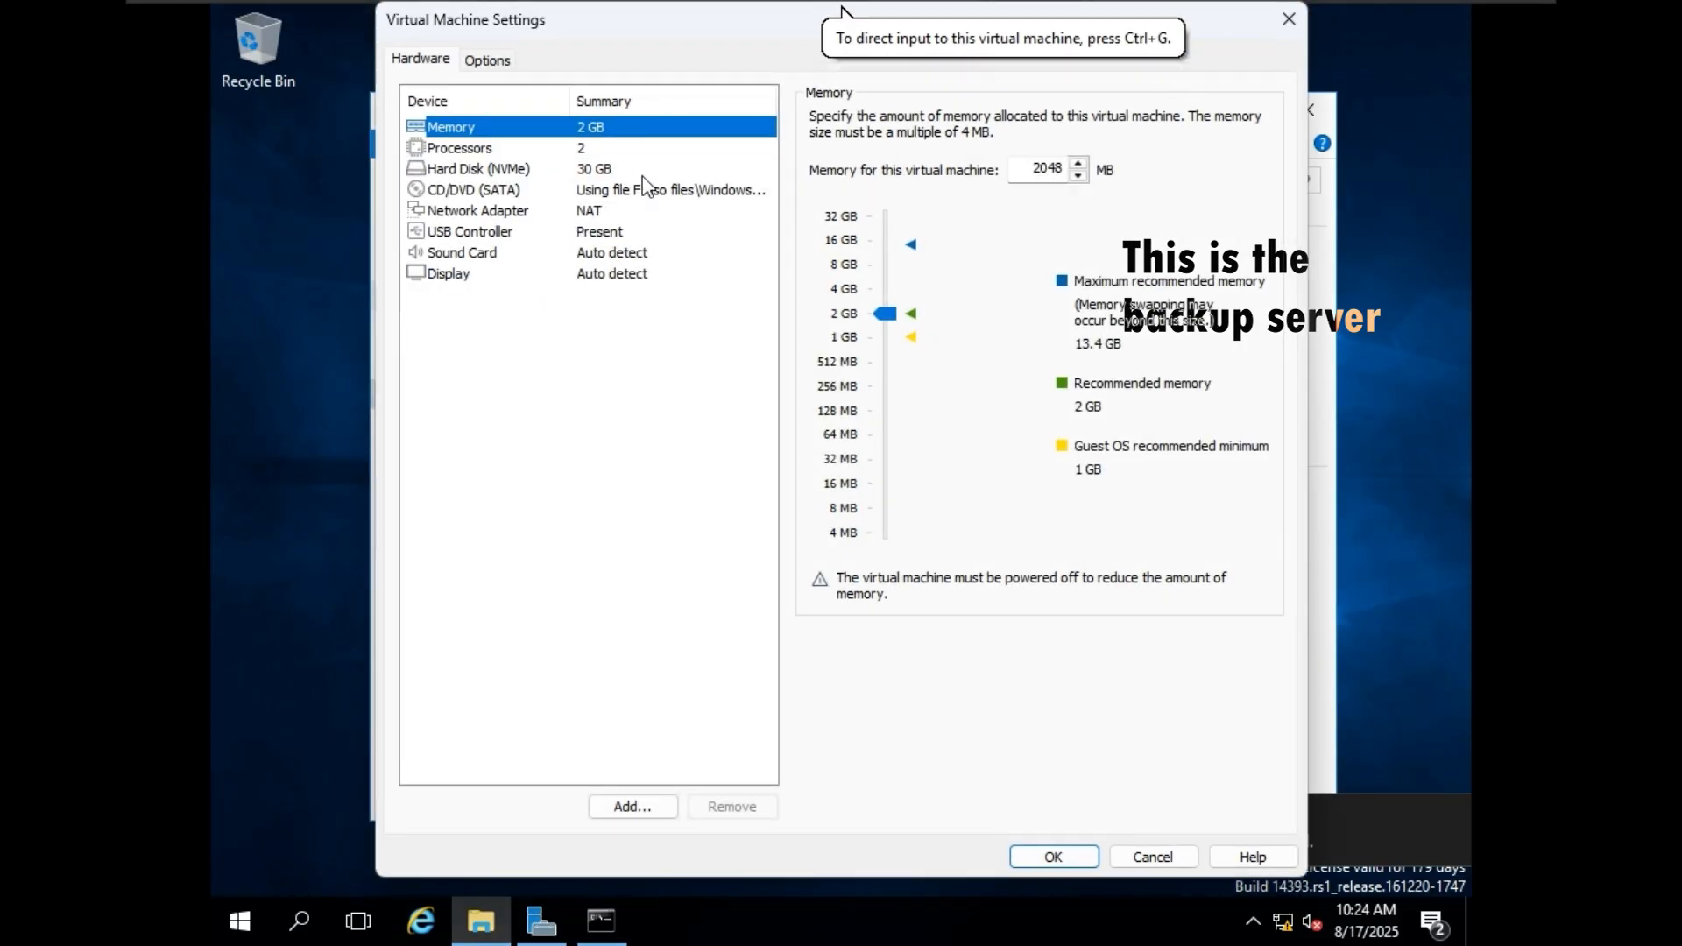
{"action": "left_click", "coordinate": [649, 795]}
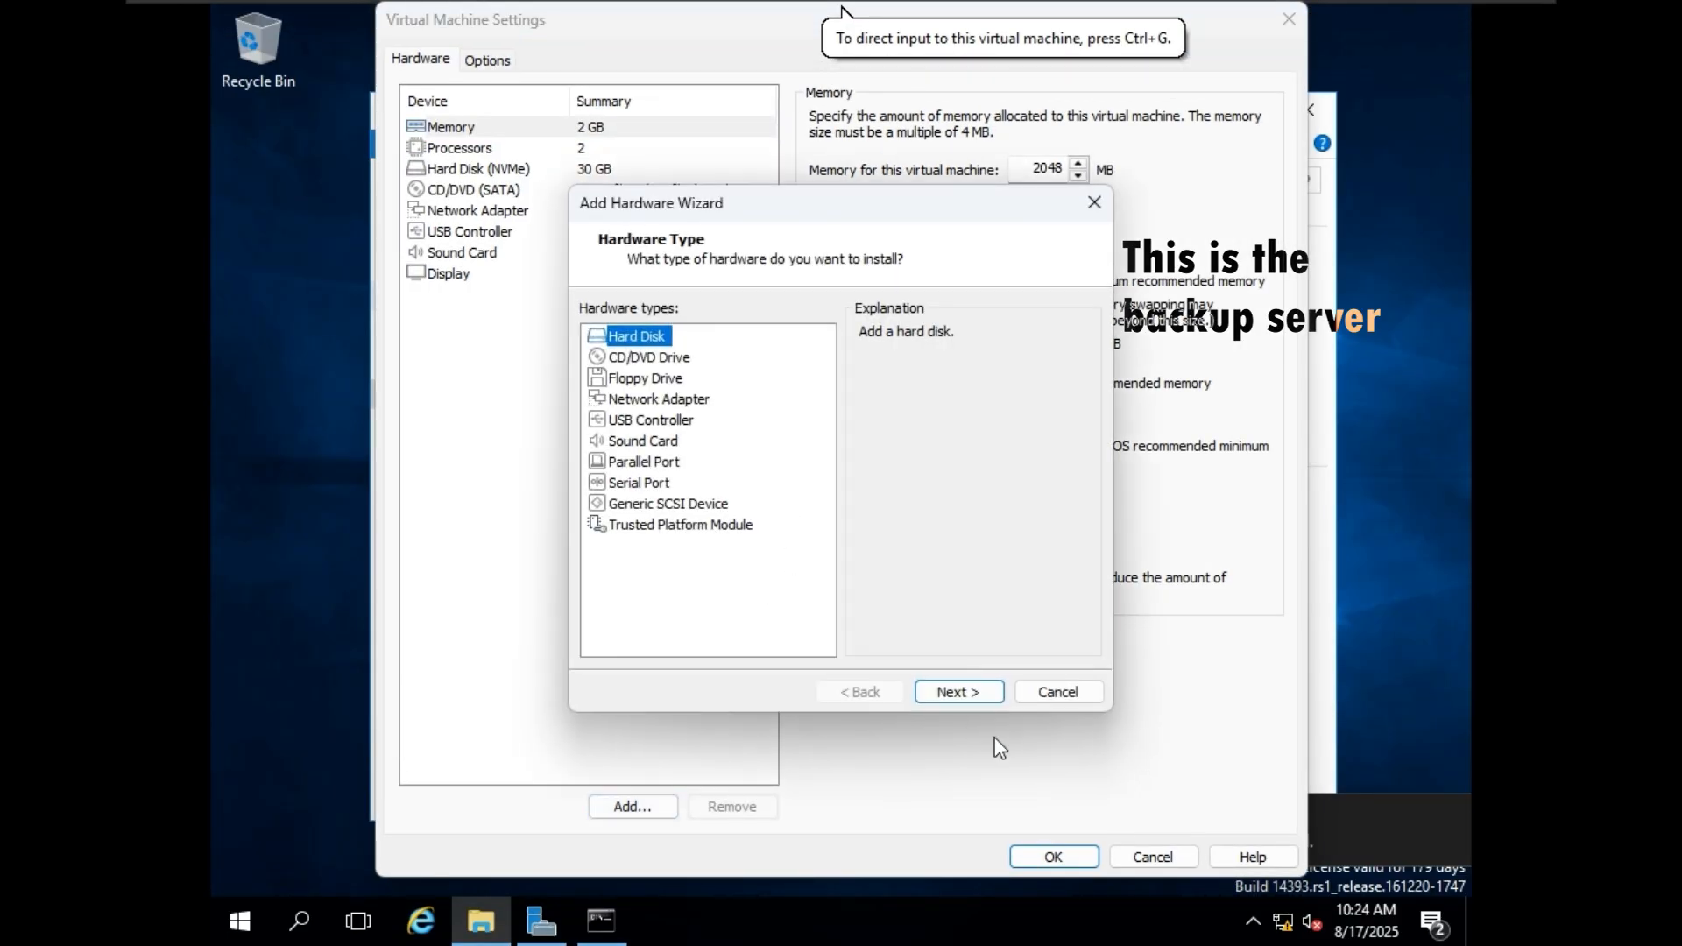
{"action": "left_click", "coordinate": [969, 691]}
{"action": "left_click", "coordinate": [974, 688]}
{"action": "left_click", "coordinate": [974, 689]}
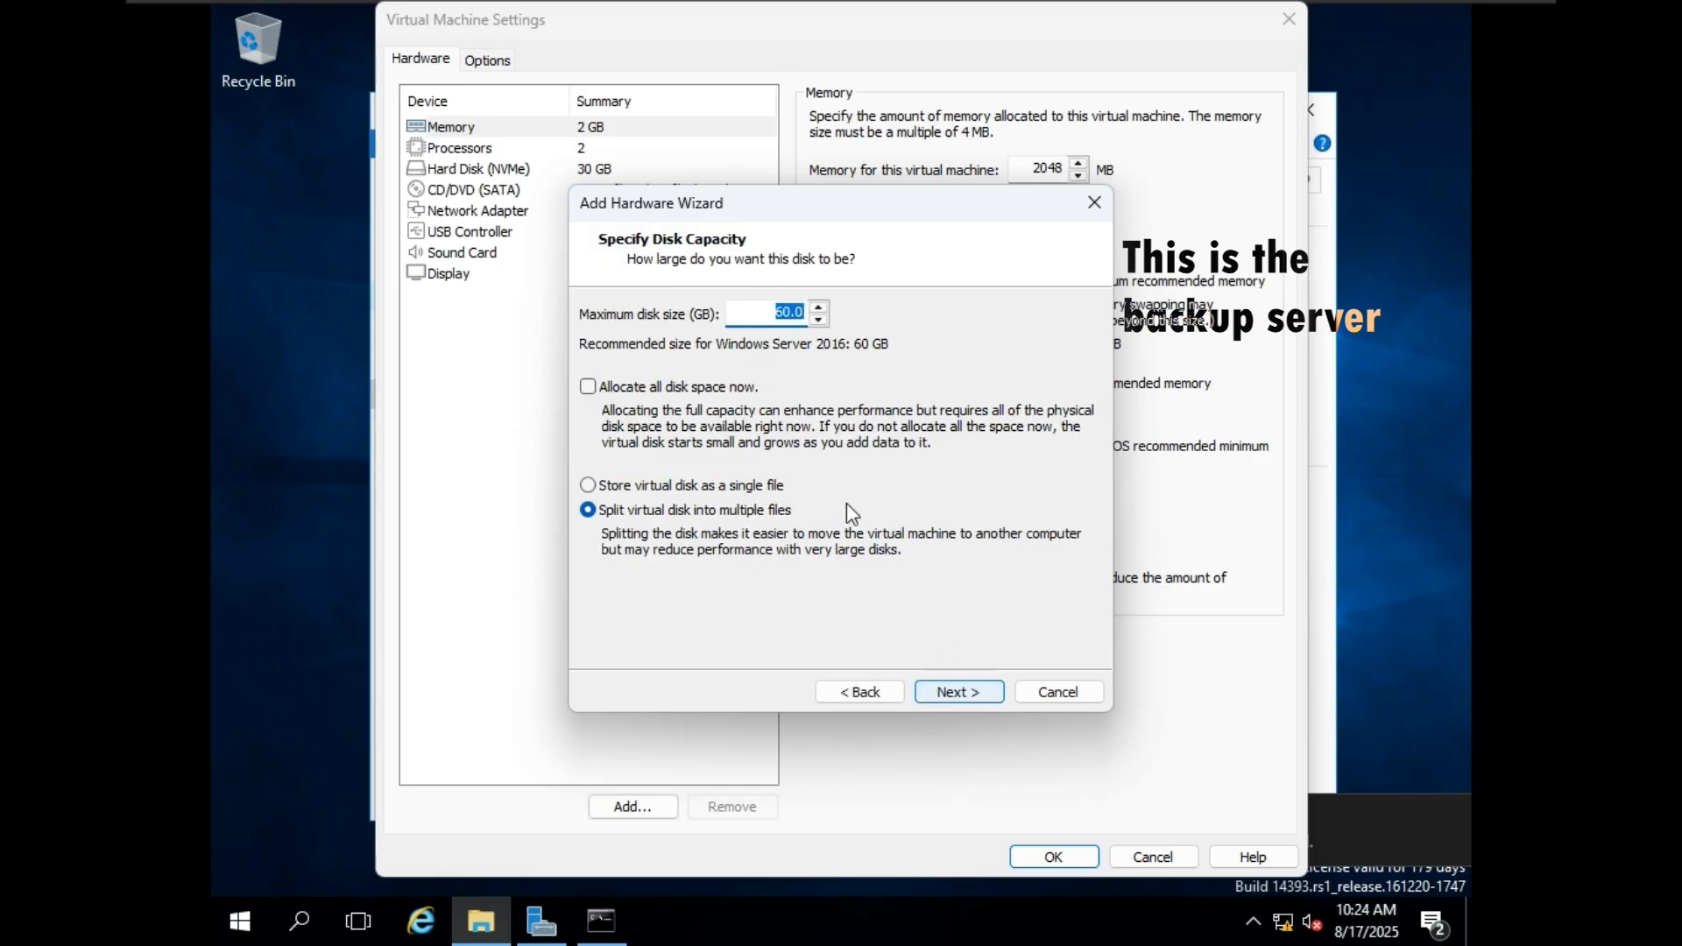
Create the virtual disk with a 5 GB maximum size, stored as a single file named "backup volume", and apply the machine settings.
{"action": "type", "text": "5"}
{"action": "left_click", "coordinate": [738, 485]}
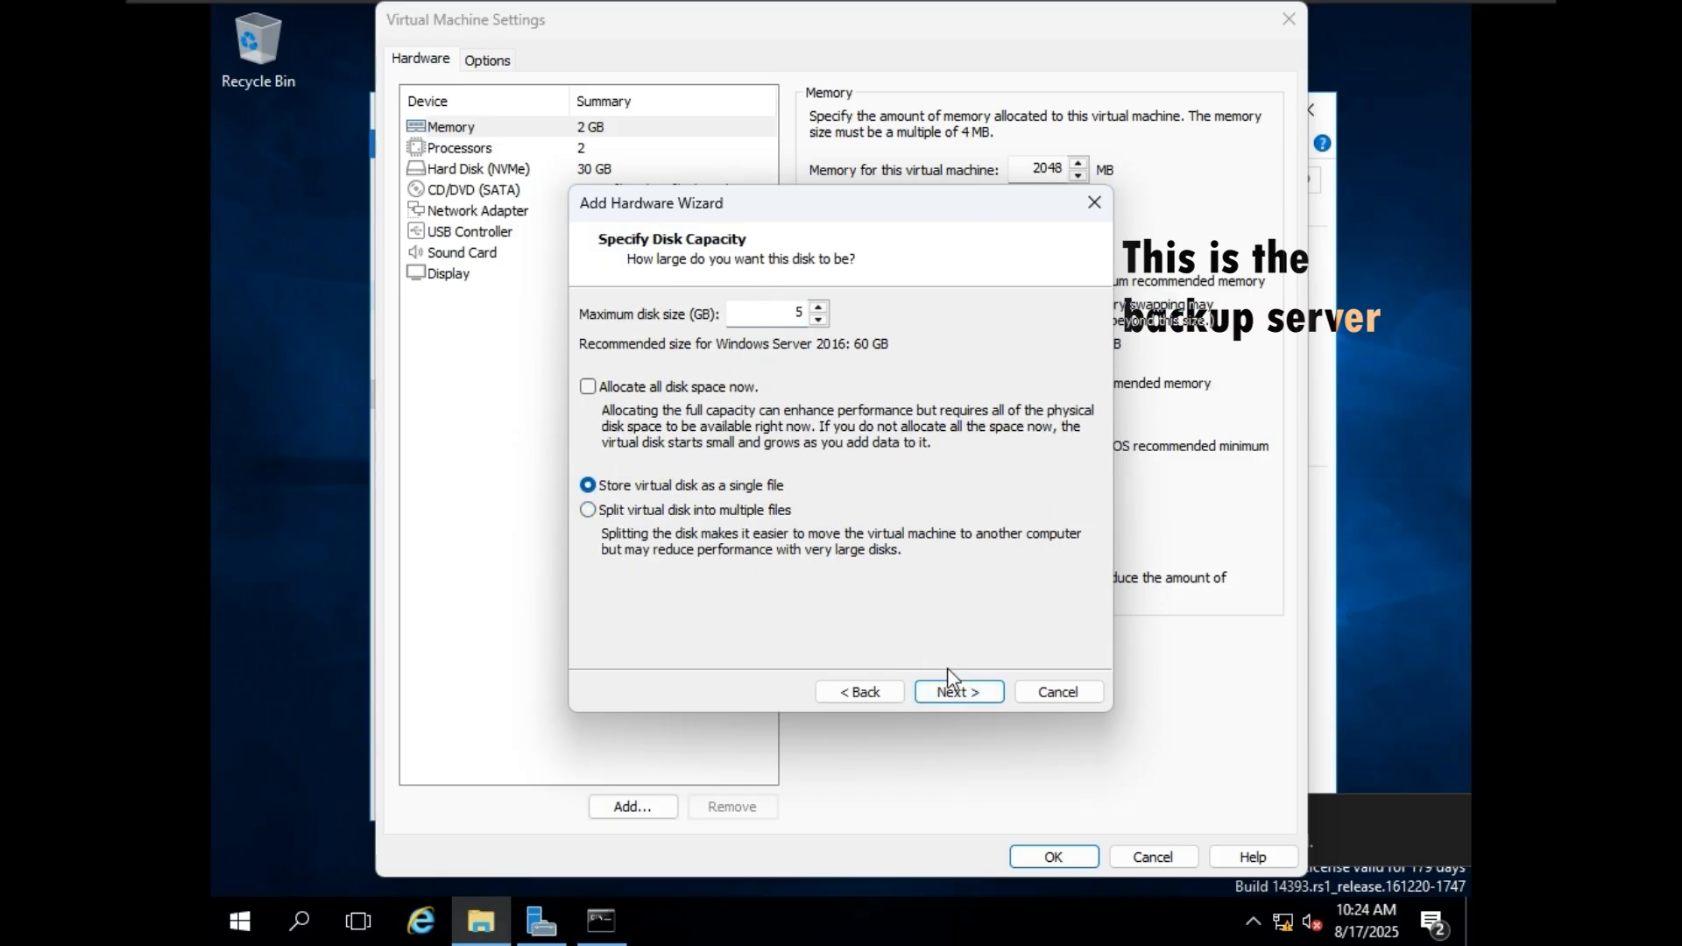
{"action": "left_click", "coordinate": [976, 694]}
{"action": "key", "text": "BackSpace"}
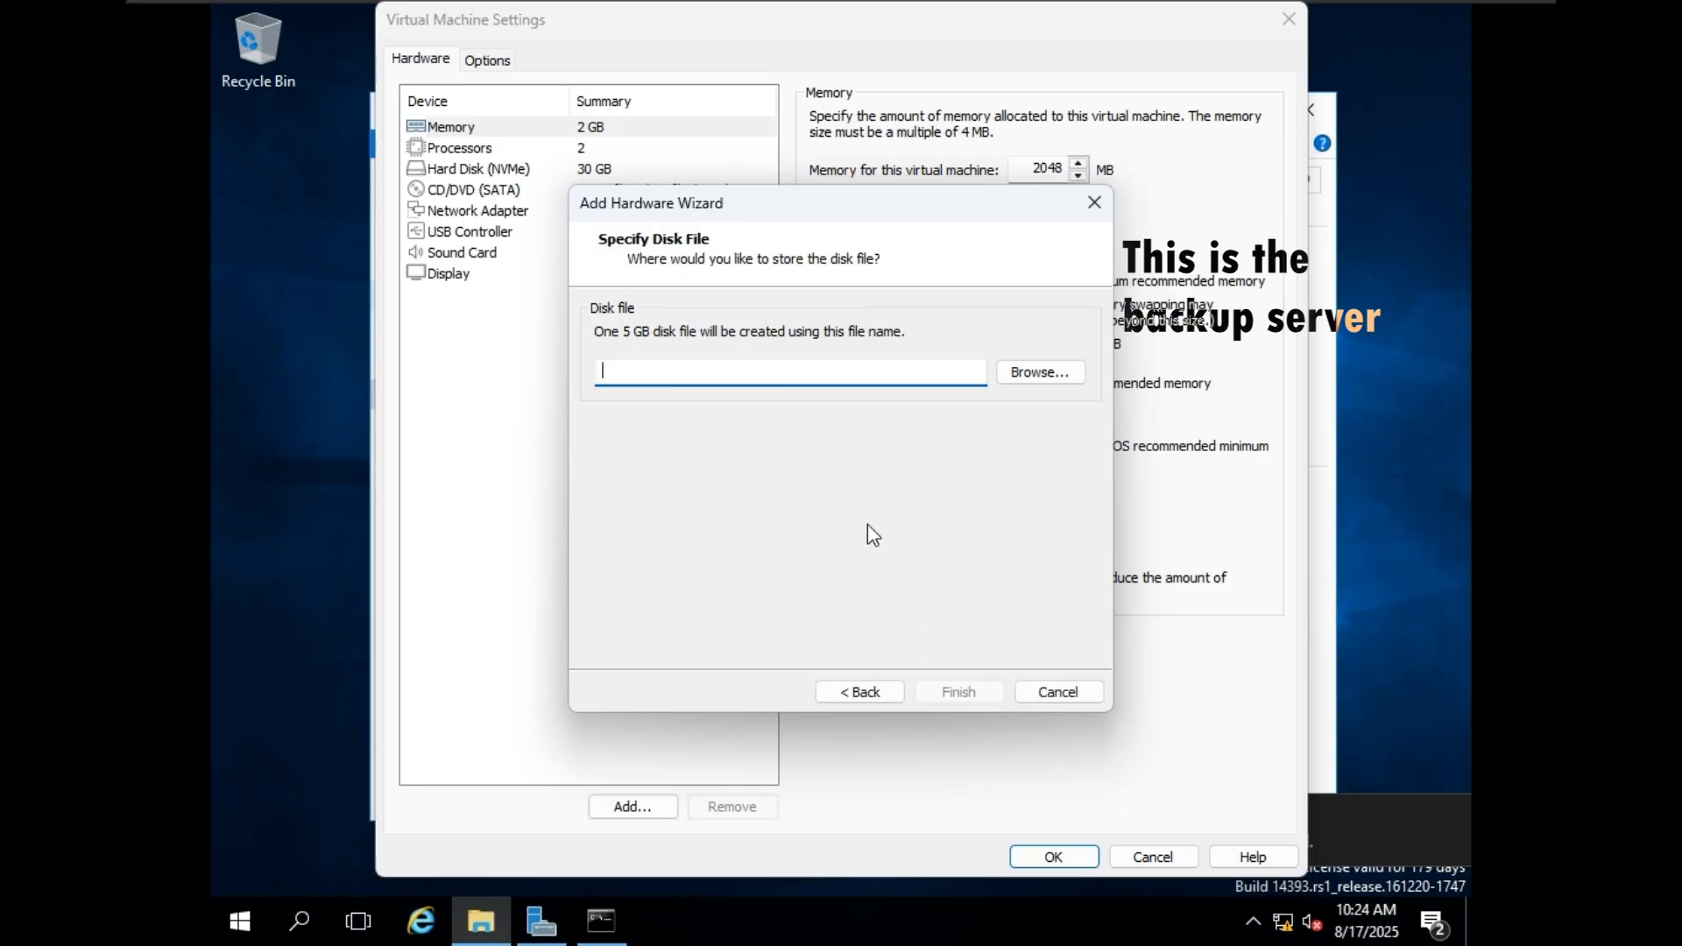
{"action": "type", "text": "backup"}
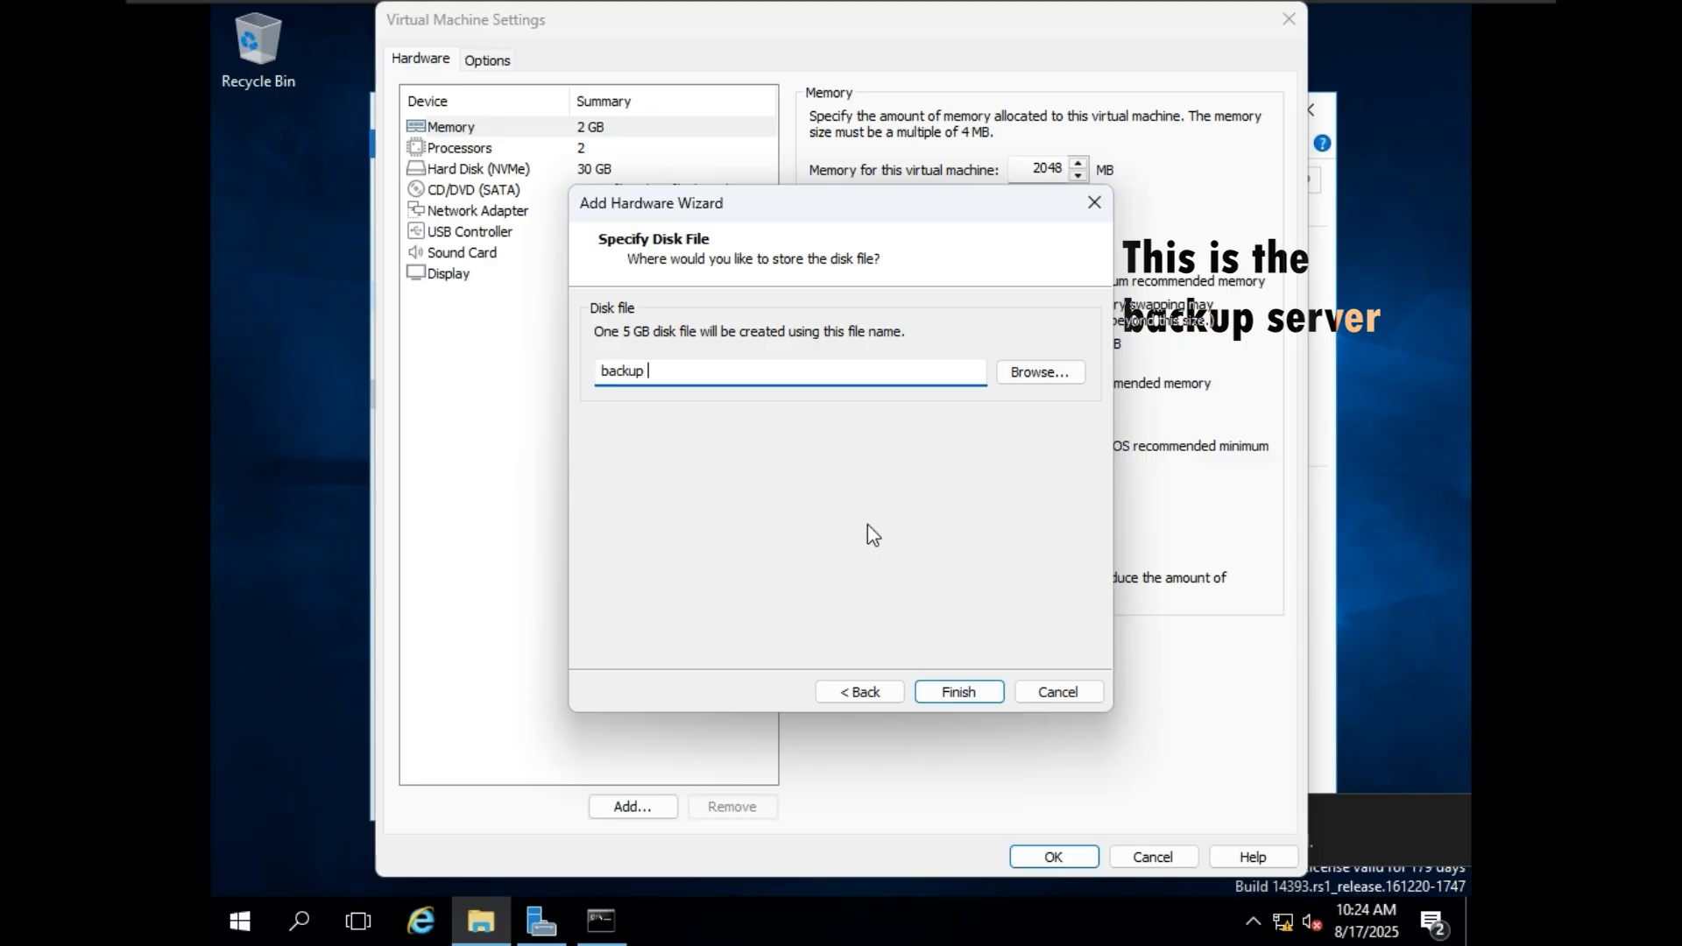
{"action": "type", "text": " volume"}
{"action": "left_click", "coordinate": [961, 691]}
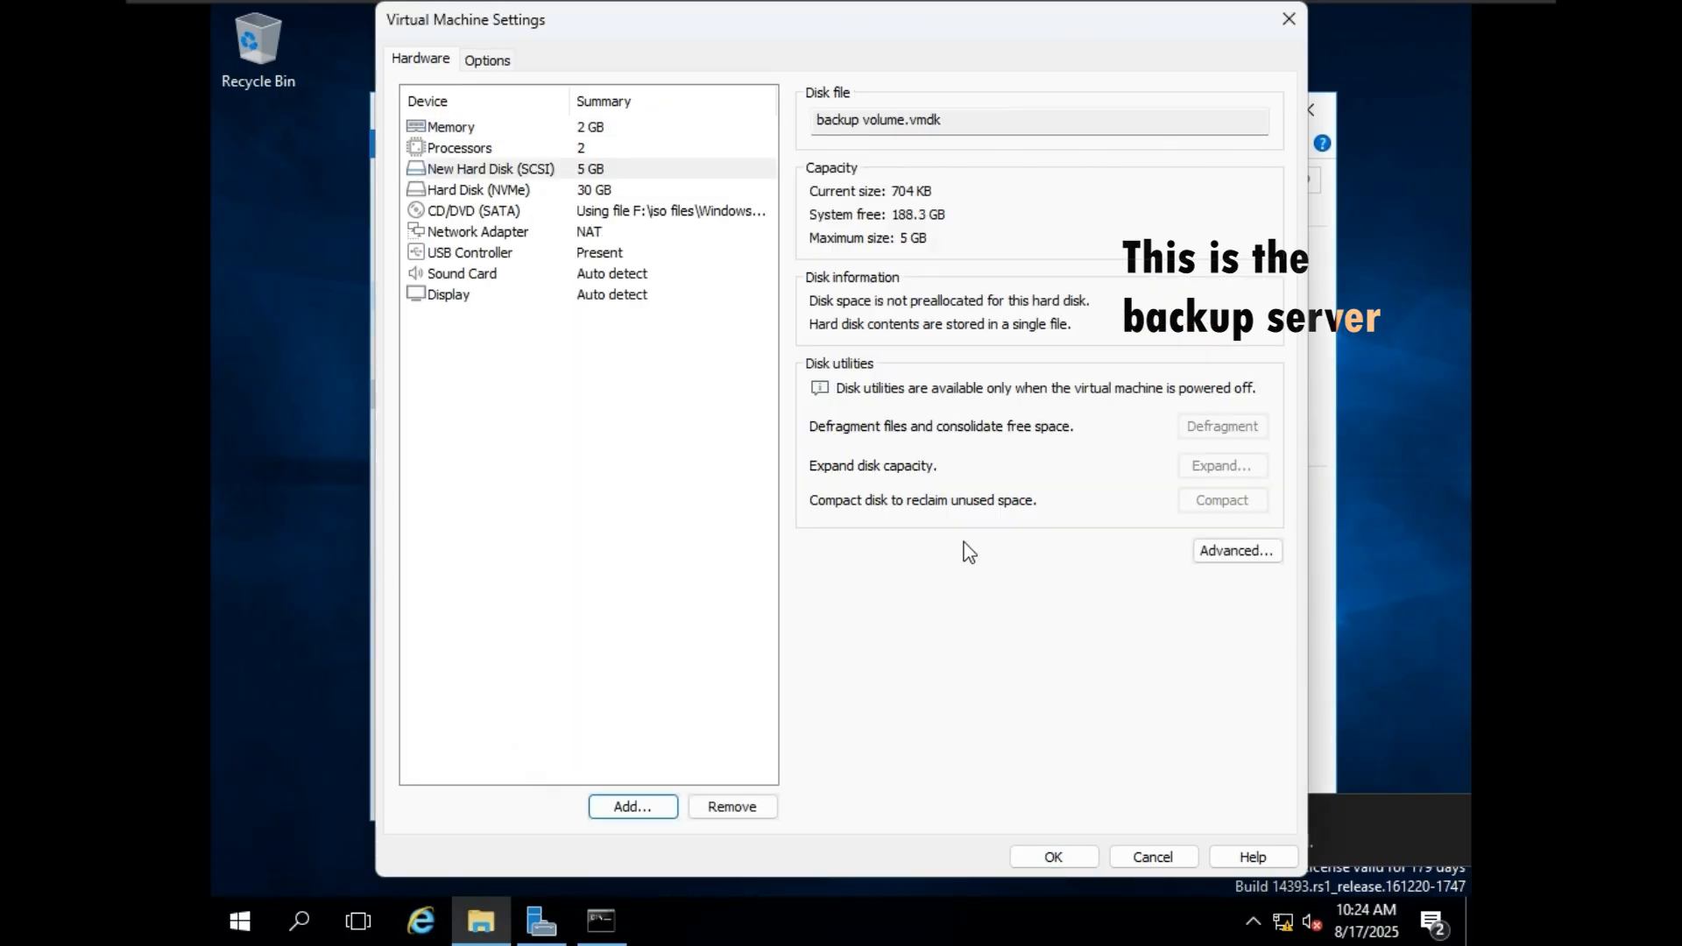
{"action": "left_click", "coordinate": [1085, 862]}
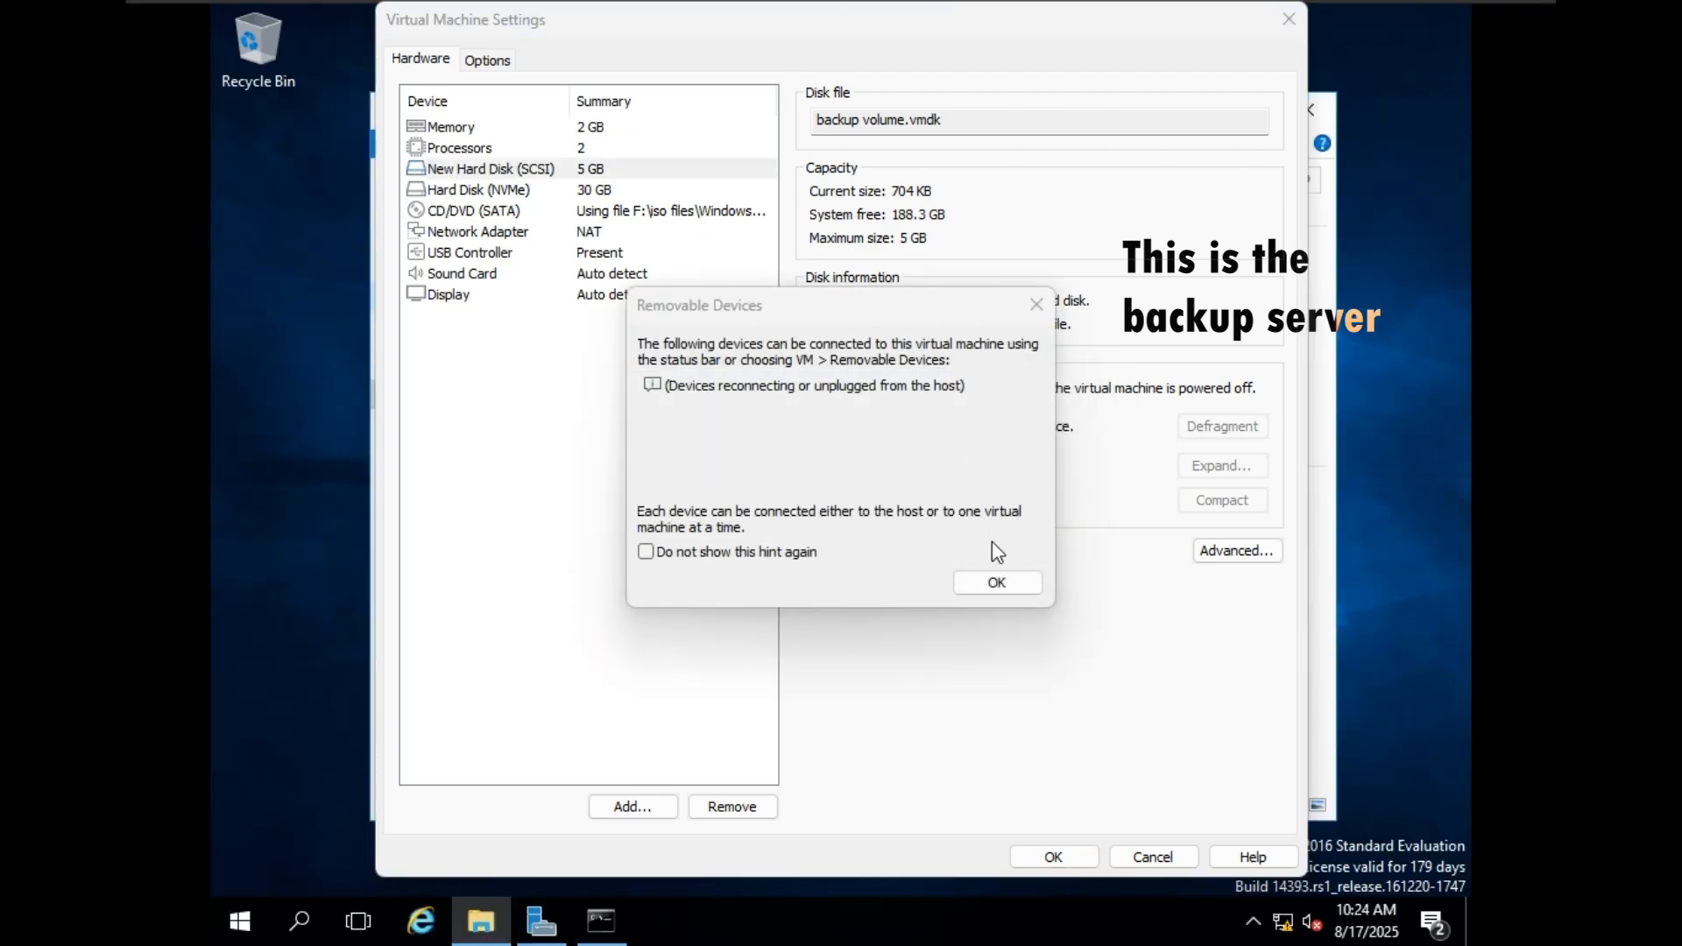
{"action": "left_click", "coordinate": [1001, 580]}
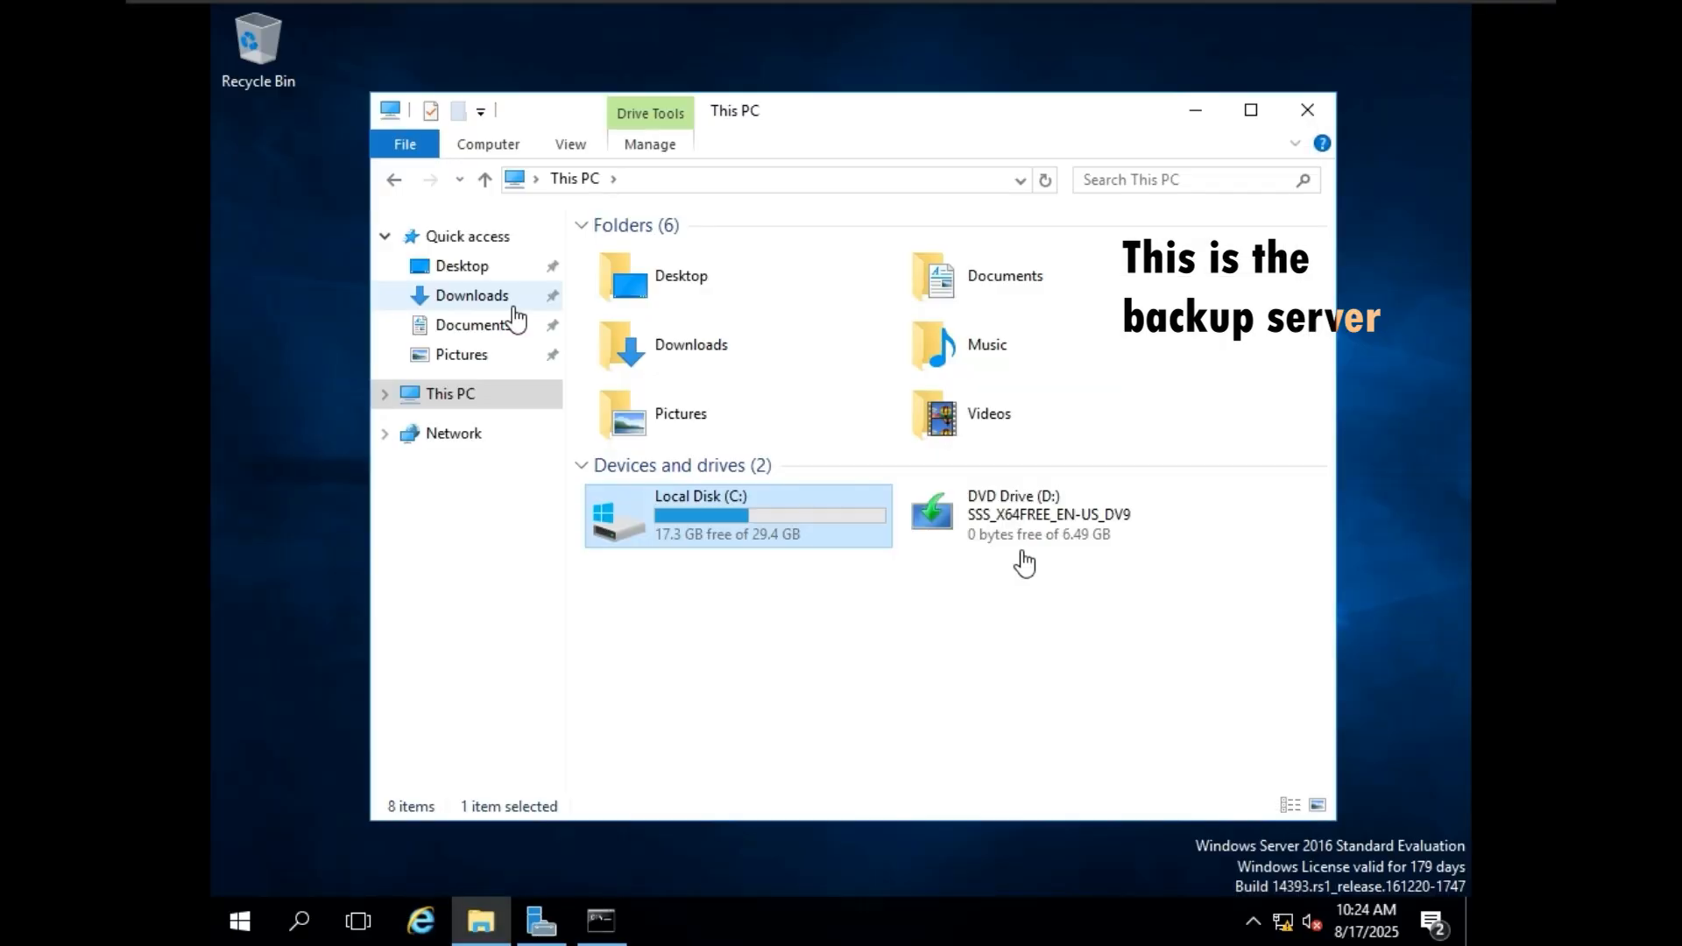
Open Disk Management on the backup server with diskmgmt.msc.
{"action": "left_click", "coordinate": [309, 917]}
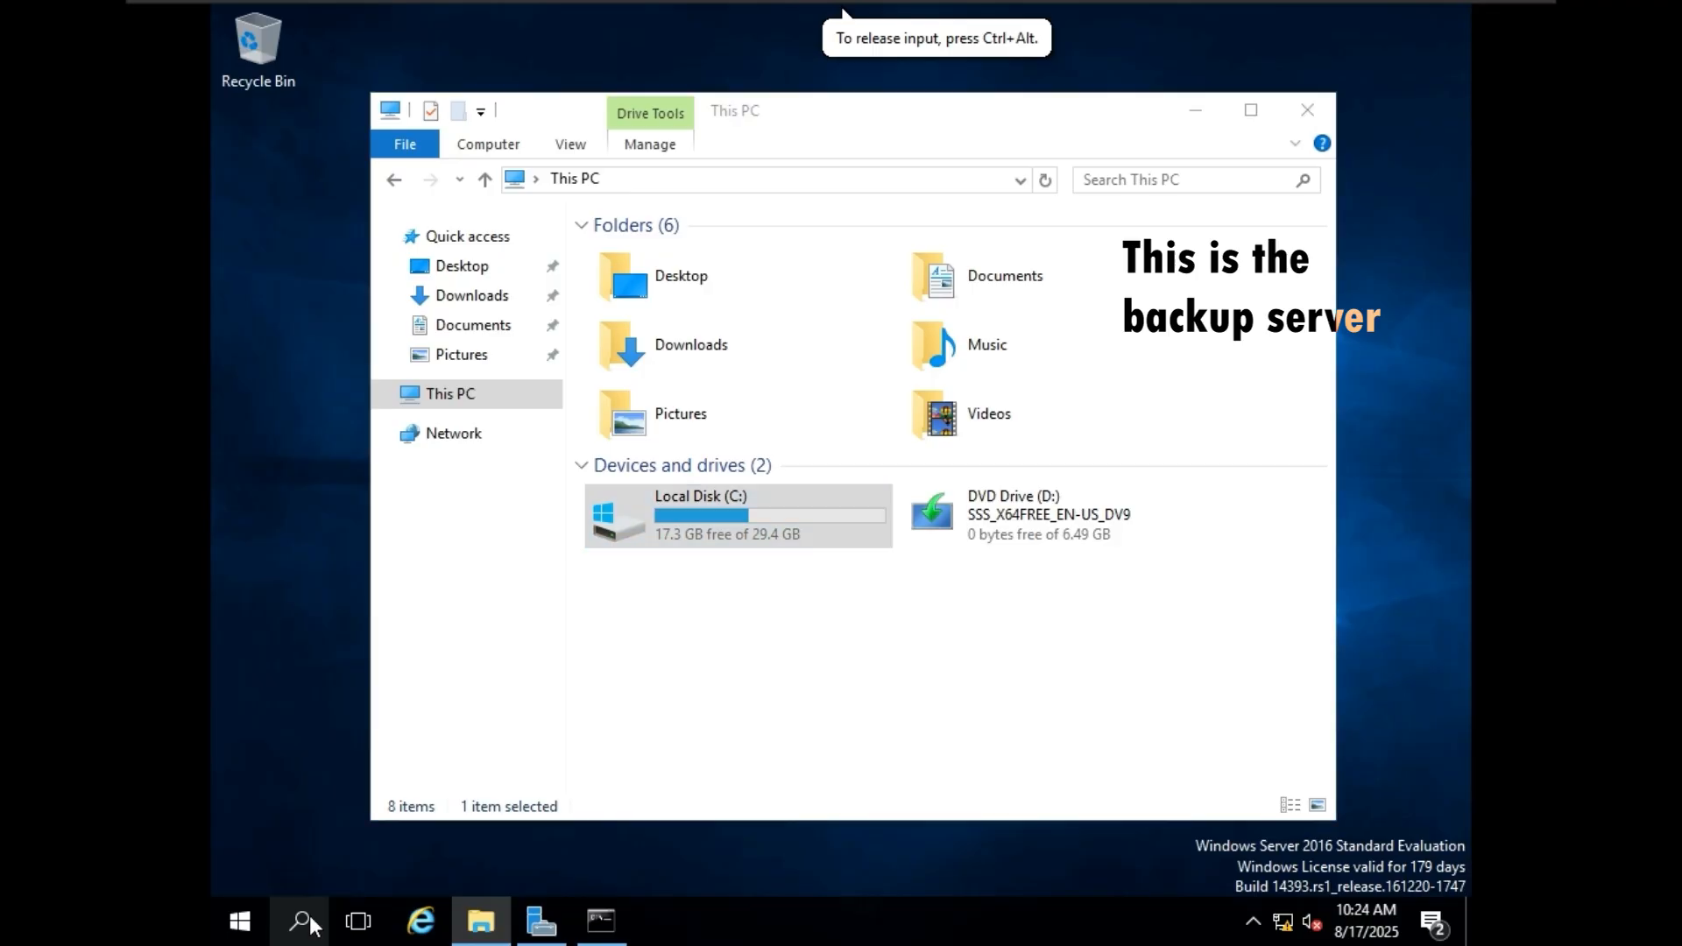
{"action": "type", "text": "disk"}
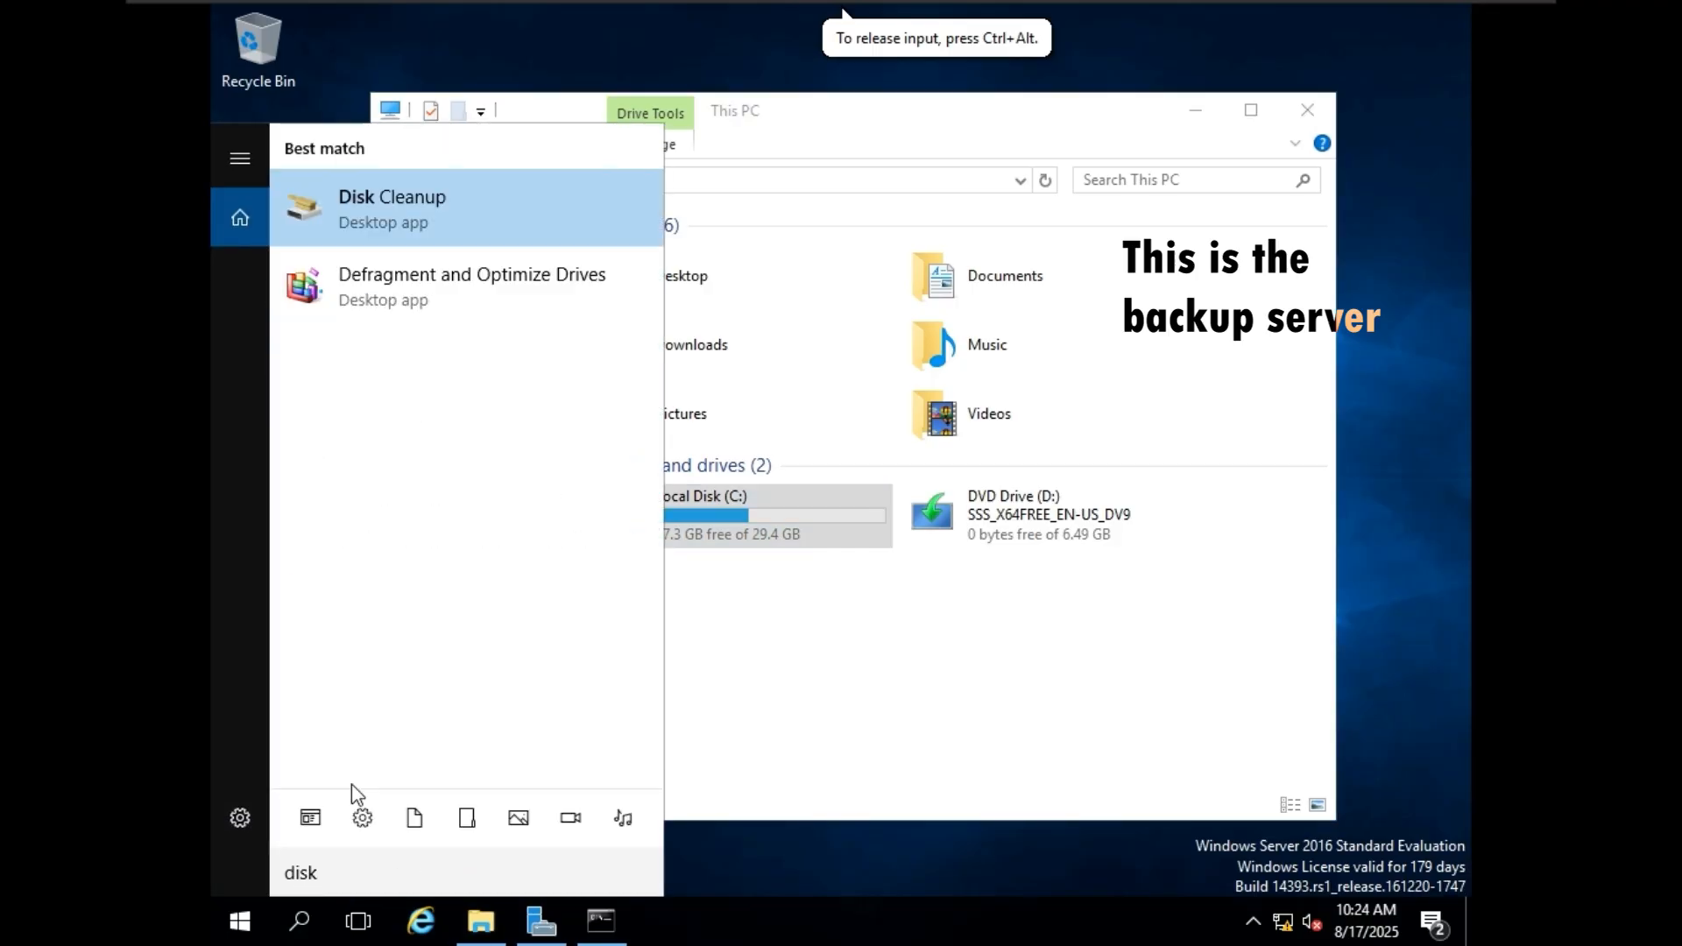
{"action": "type", "text": "mgmt.msc"}
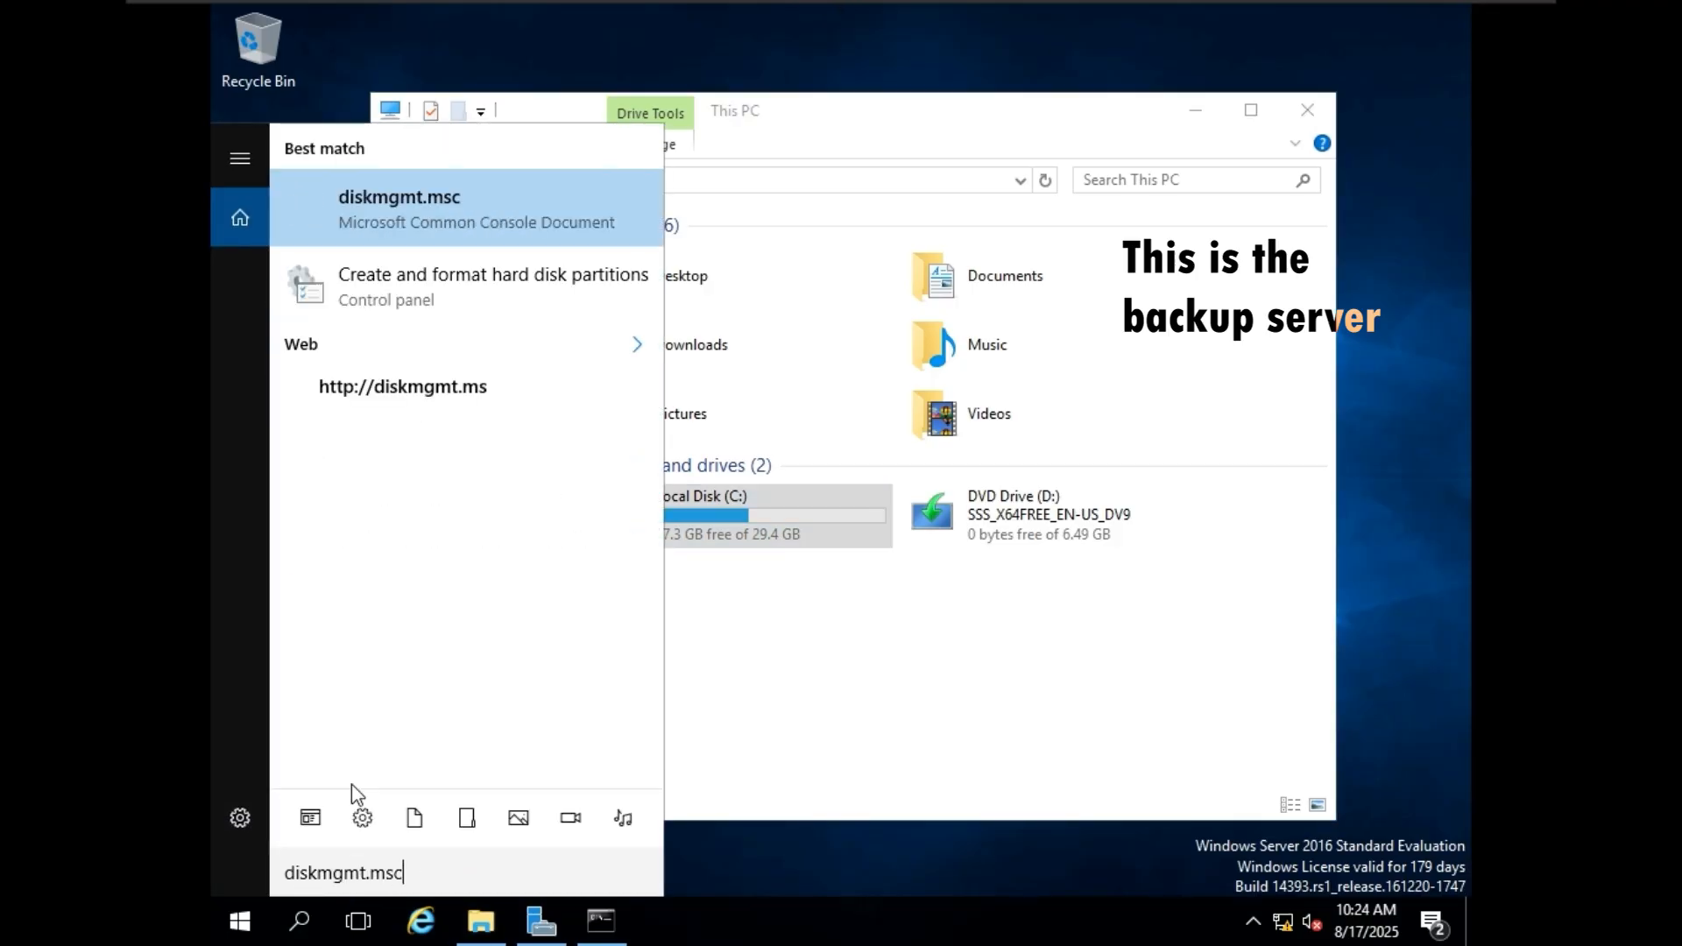
{"action": "key", "text": "Return"}
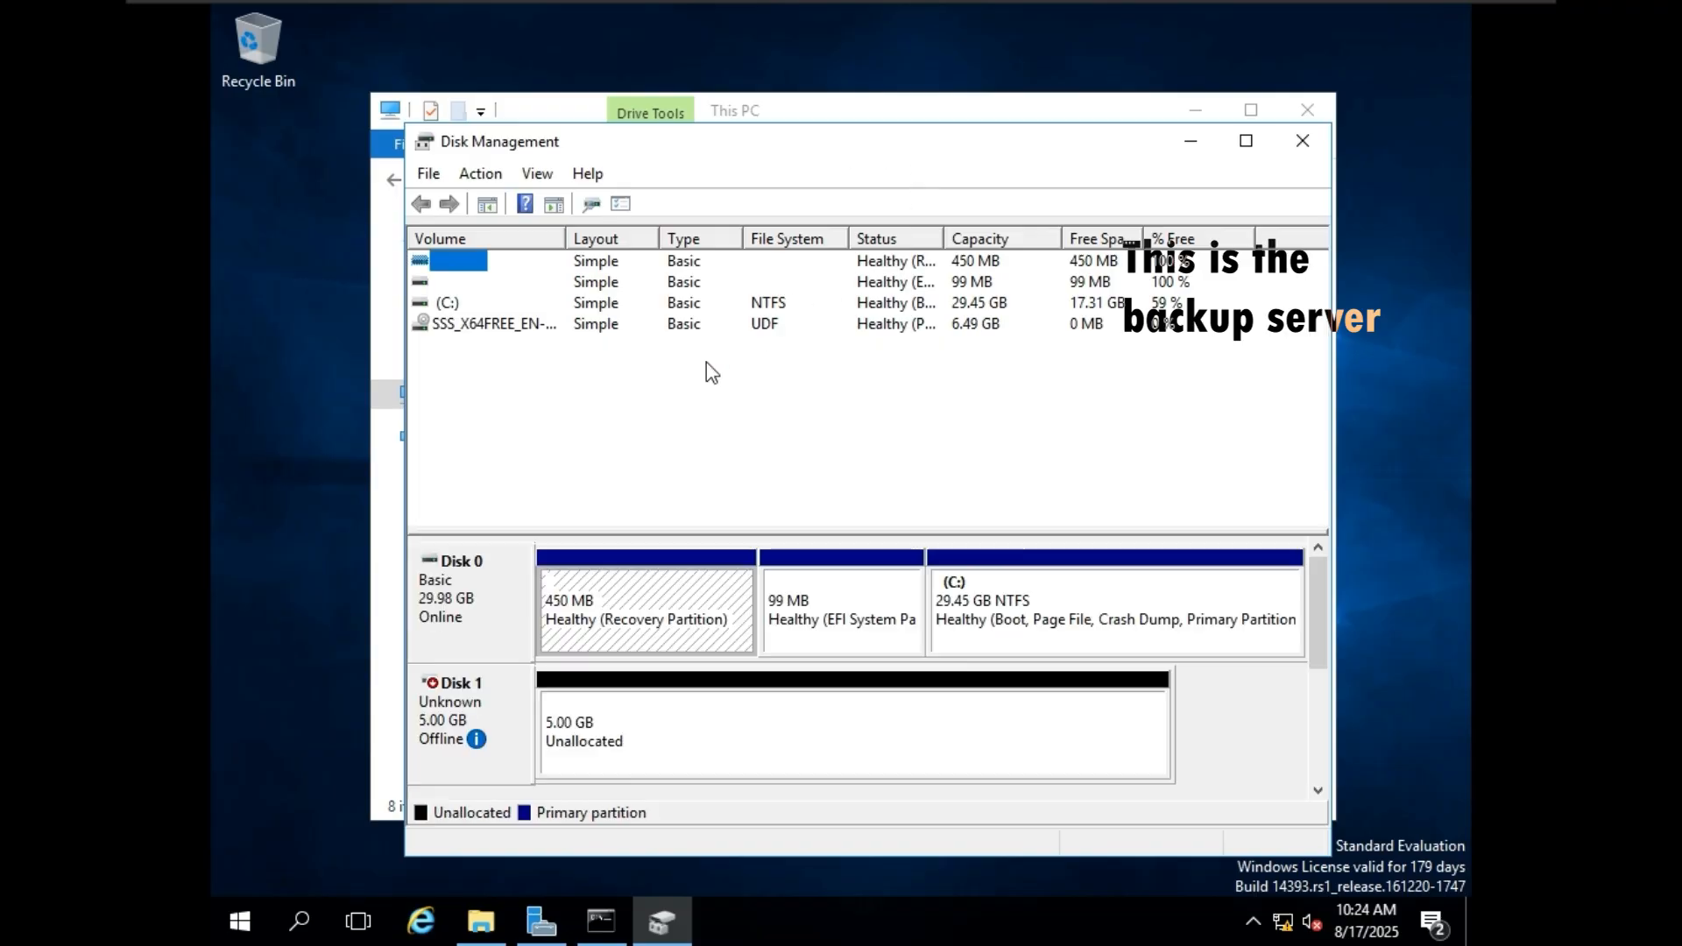
Bring the new 5 GB Disk 1 online and initialize it with the GPT partition style.
{"action": "left_click", "coordinate": [622, 736]}
{"action": "right_click", "coordinate": [487, 717]}
{"action": "left_click", "coordinate": [536, 717]}
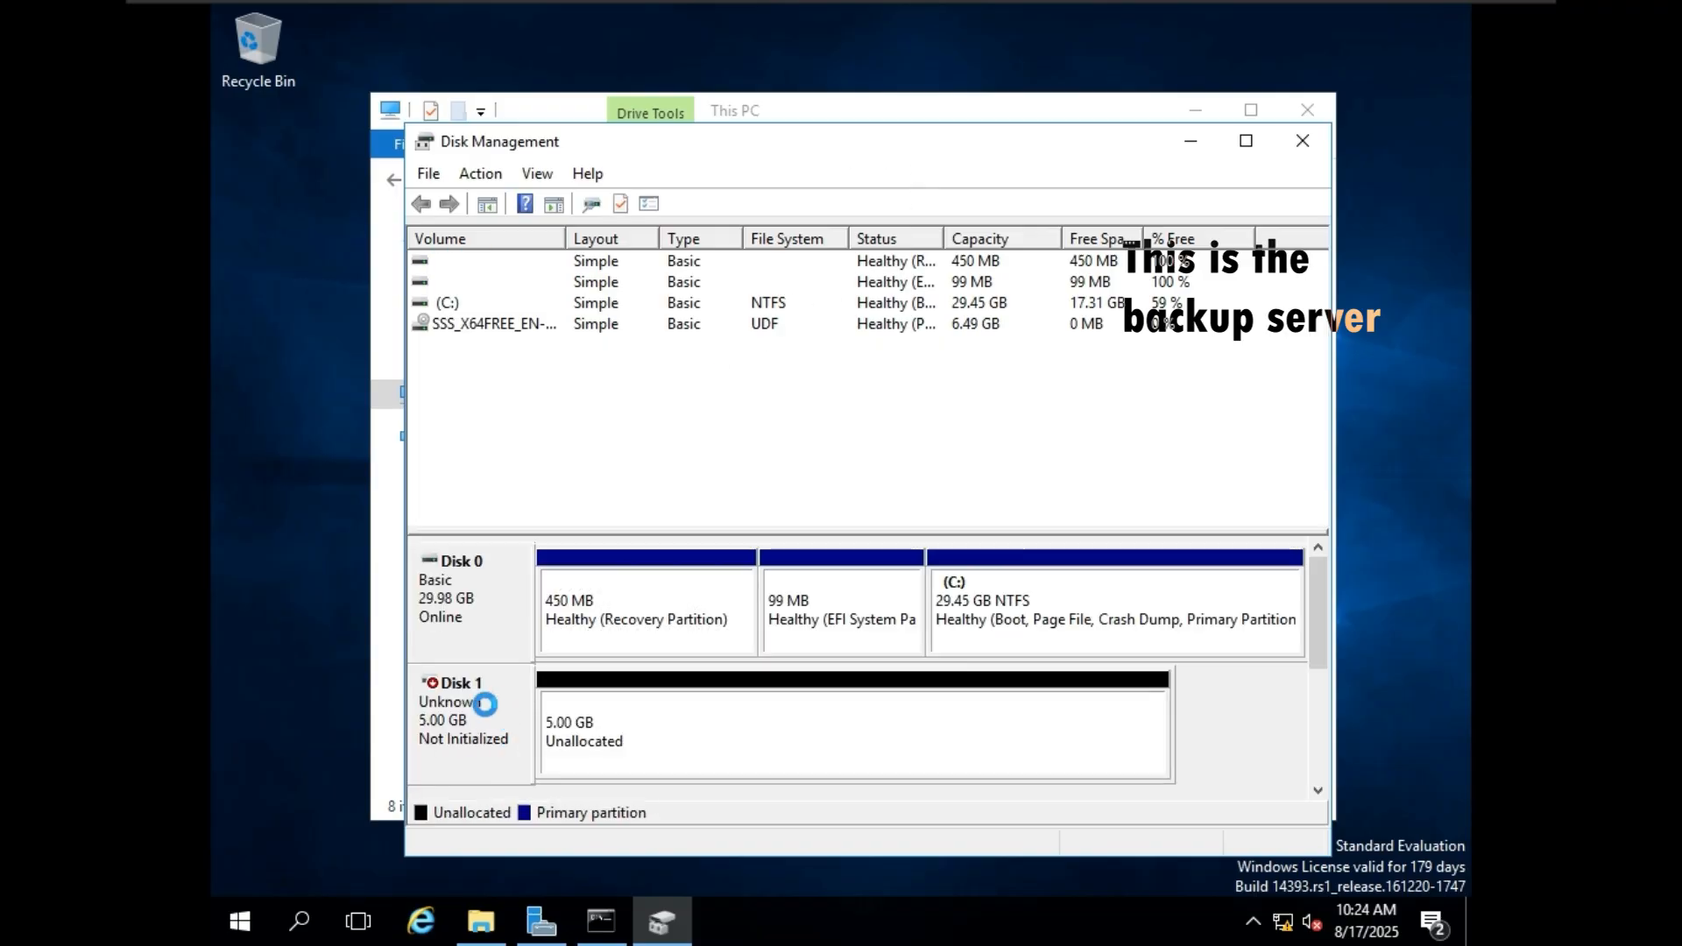
{"action": "right_click", "coordinate": [489, 712]}
{"action": "left_click", "coordinate": [536, 715]}
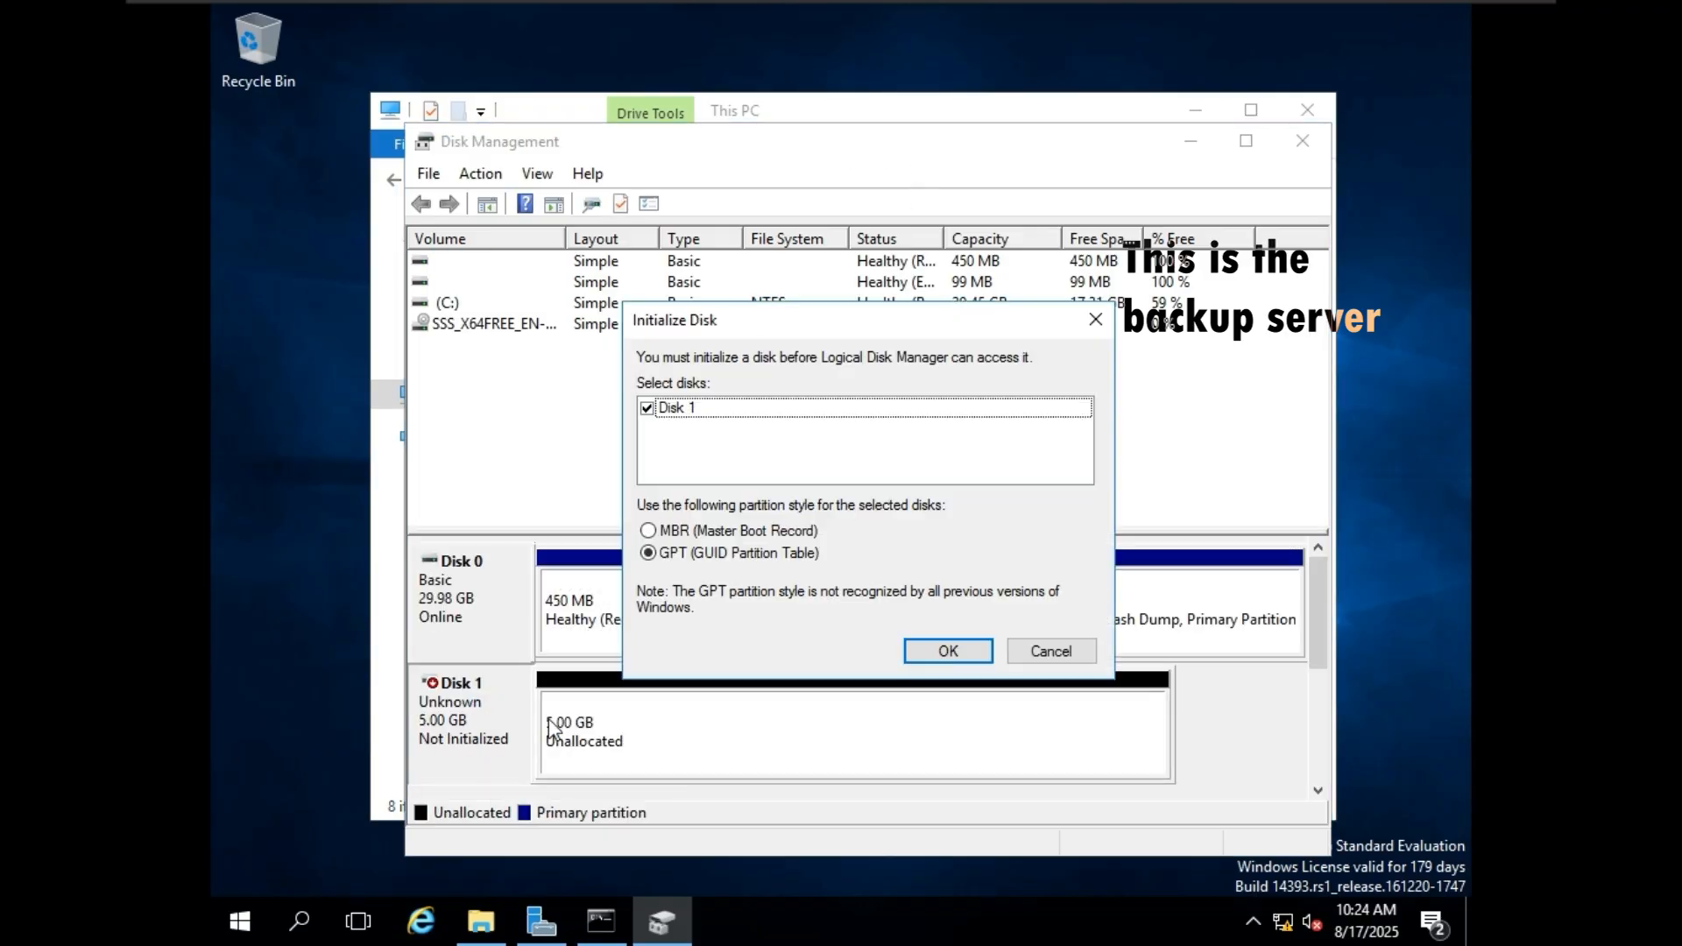
{"action": "left_click", "coordinate": [950, 652]}
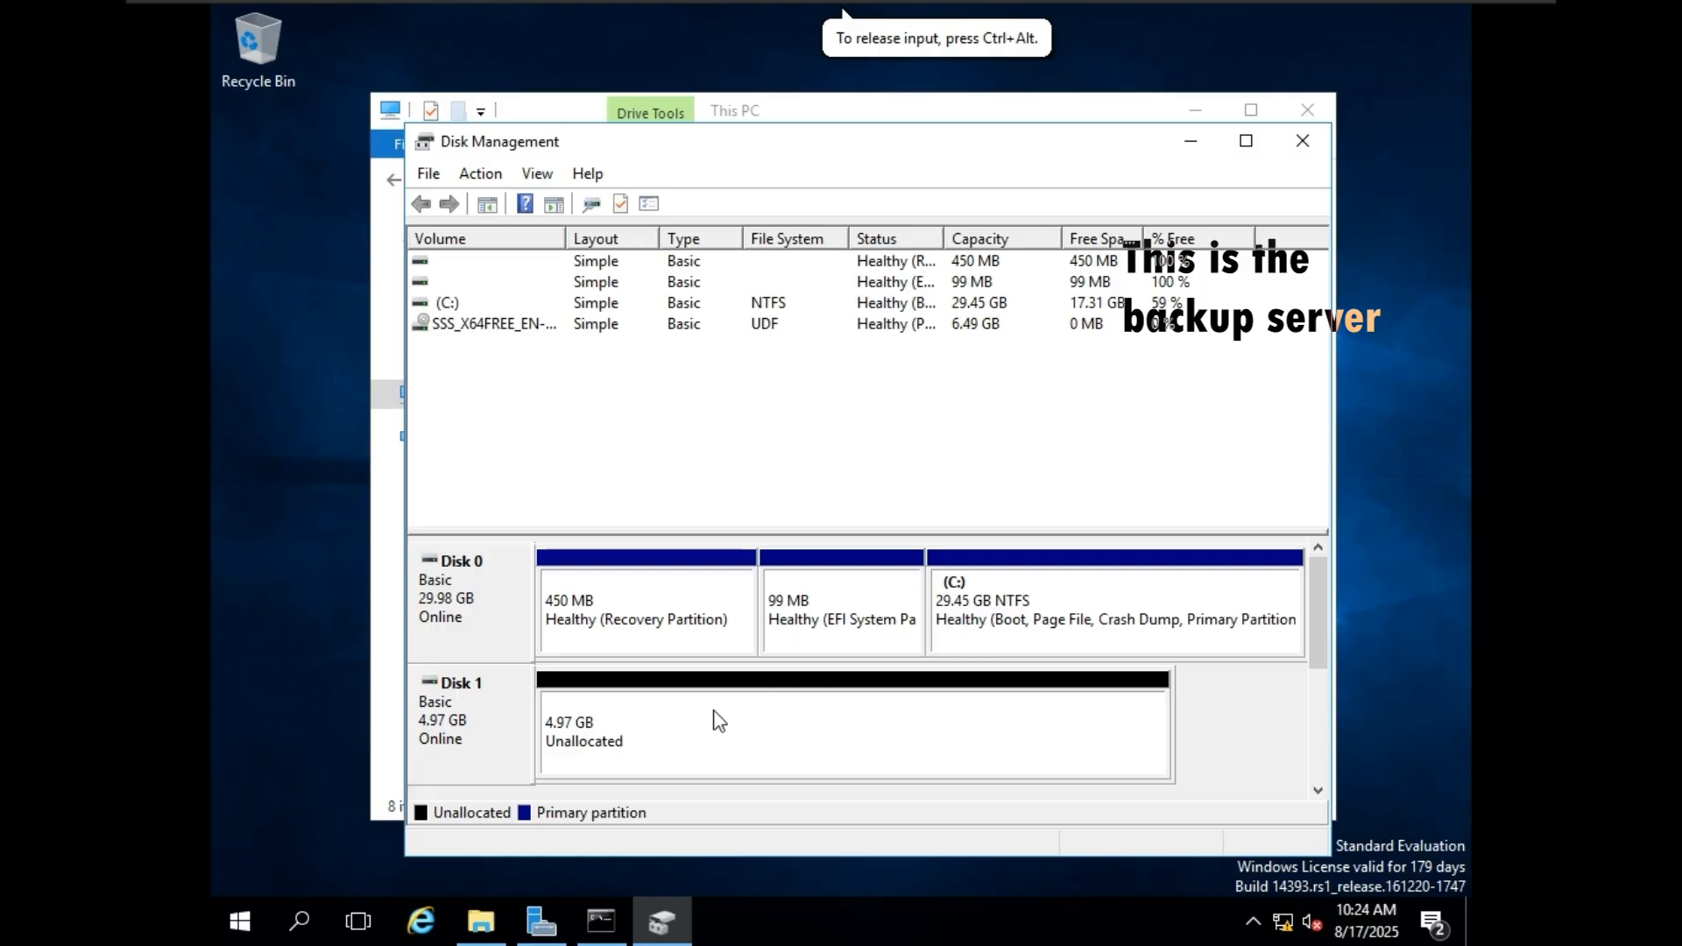
Set up a new simple volume on Disk 1 using all its unallocated space and assign drive letter E.
{"action": "left_click", "coordinate": [716, 719]}
{"action": "right_click", "coordinate": [717, 718]}
{"action": "left_click", "coordinate": [791, 508]}
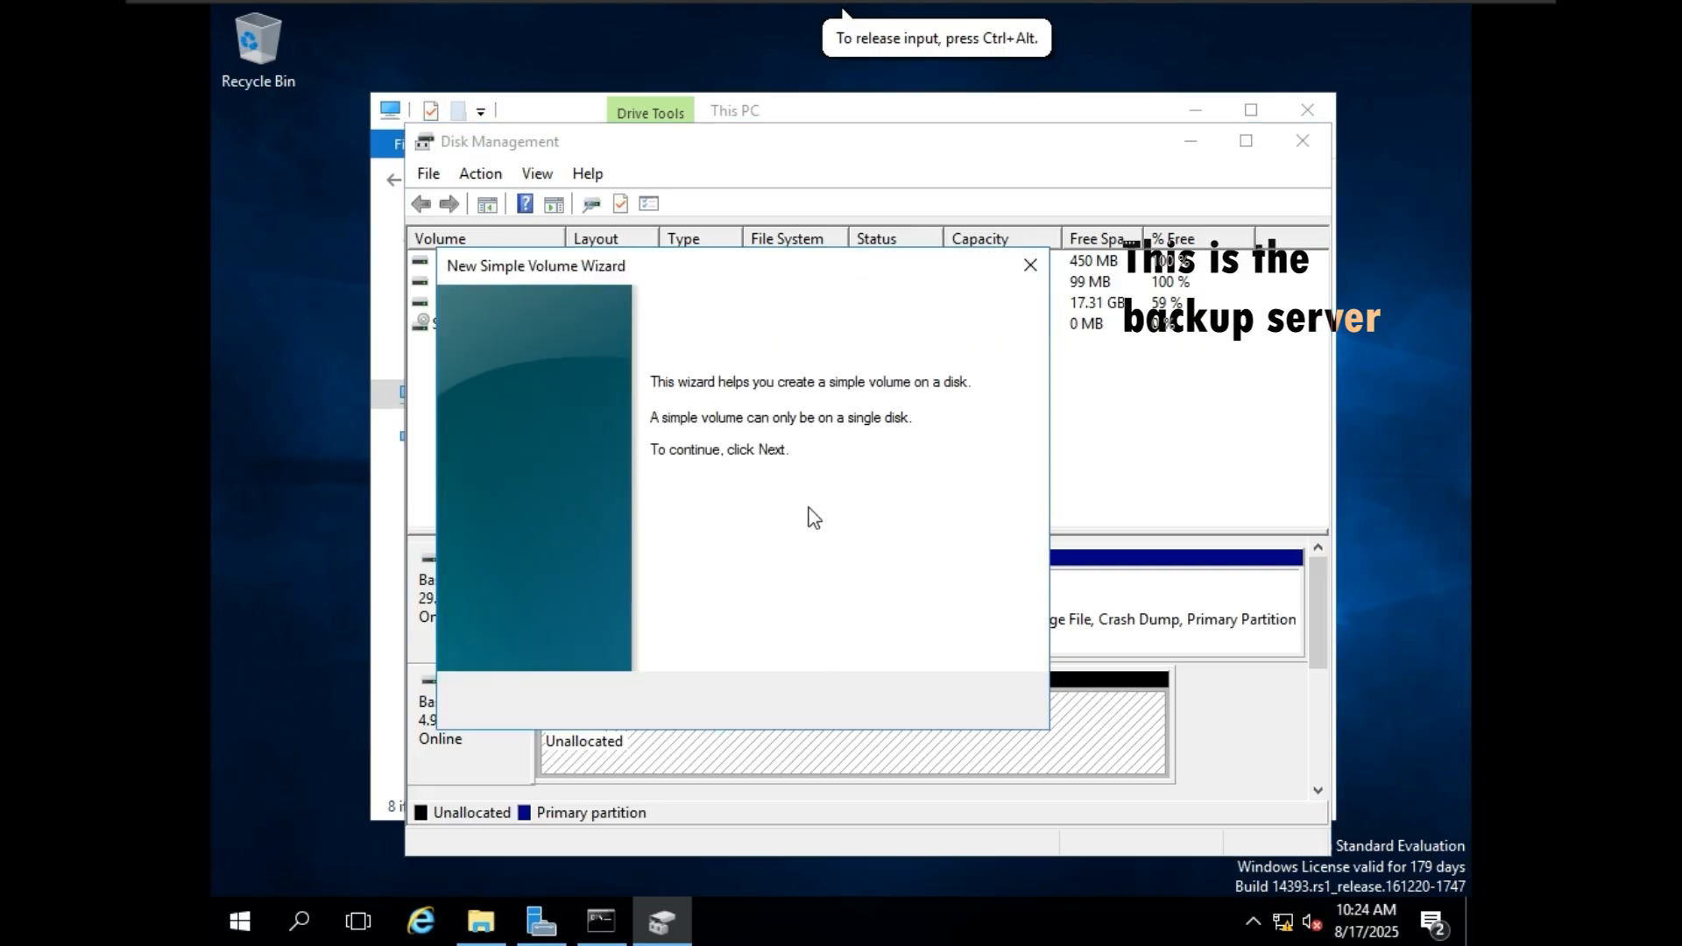
{"action": "left_click", "coordinate": [895, 703]}
{"action": "left_click", "coordinate": [896, 704]}
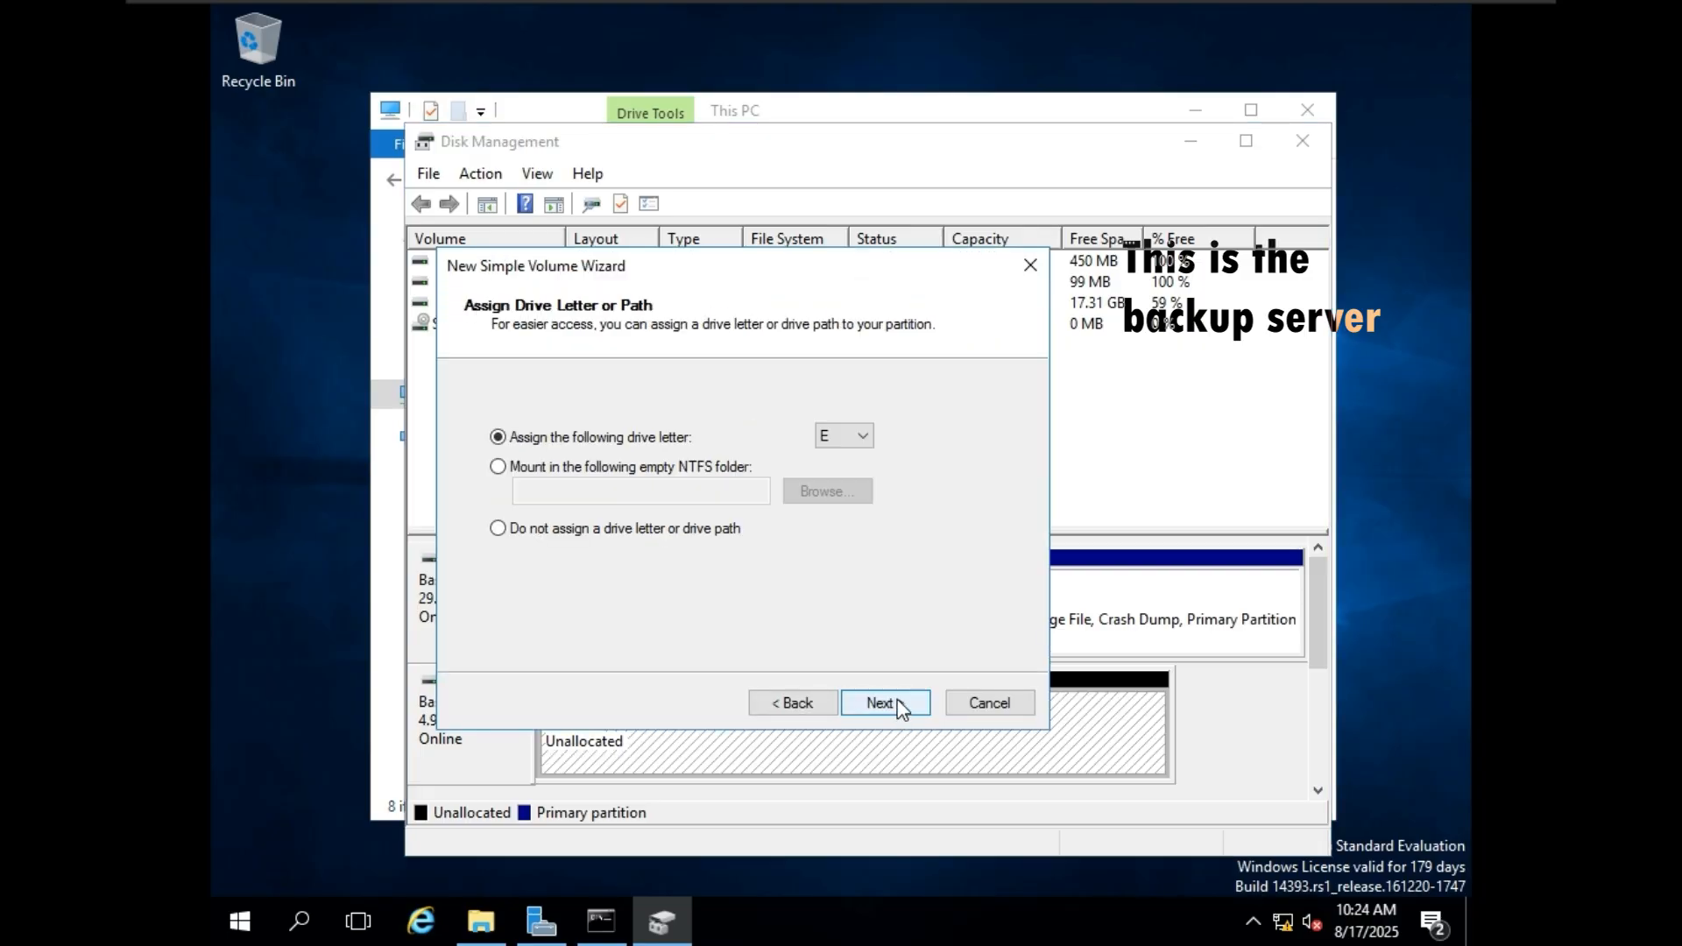
{"action": "left_click", "coordinate": [897, 703]}
Label the new volume "backup Volume", keep NTFS with a quick format, and finish creating it.
{"action": "double_click", "coordinate": [723, 557]}
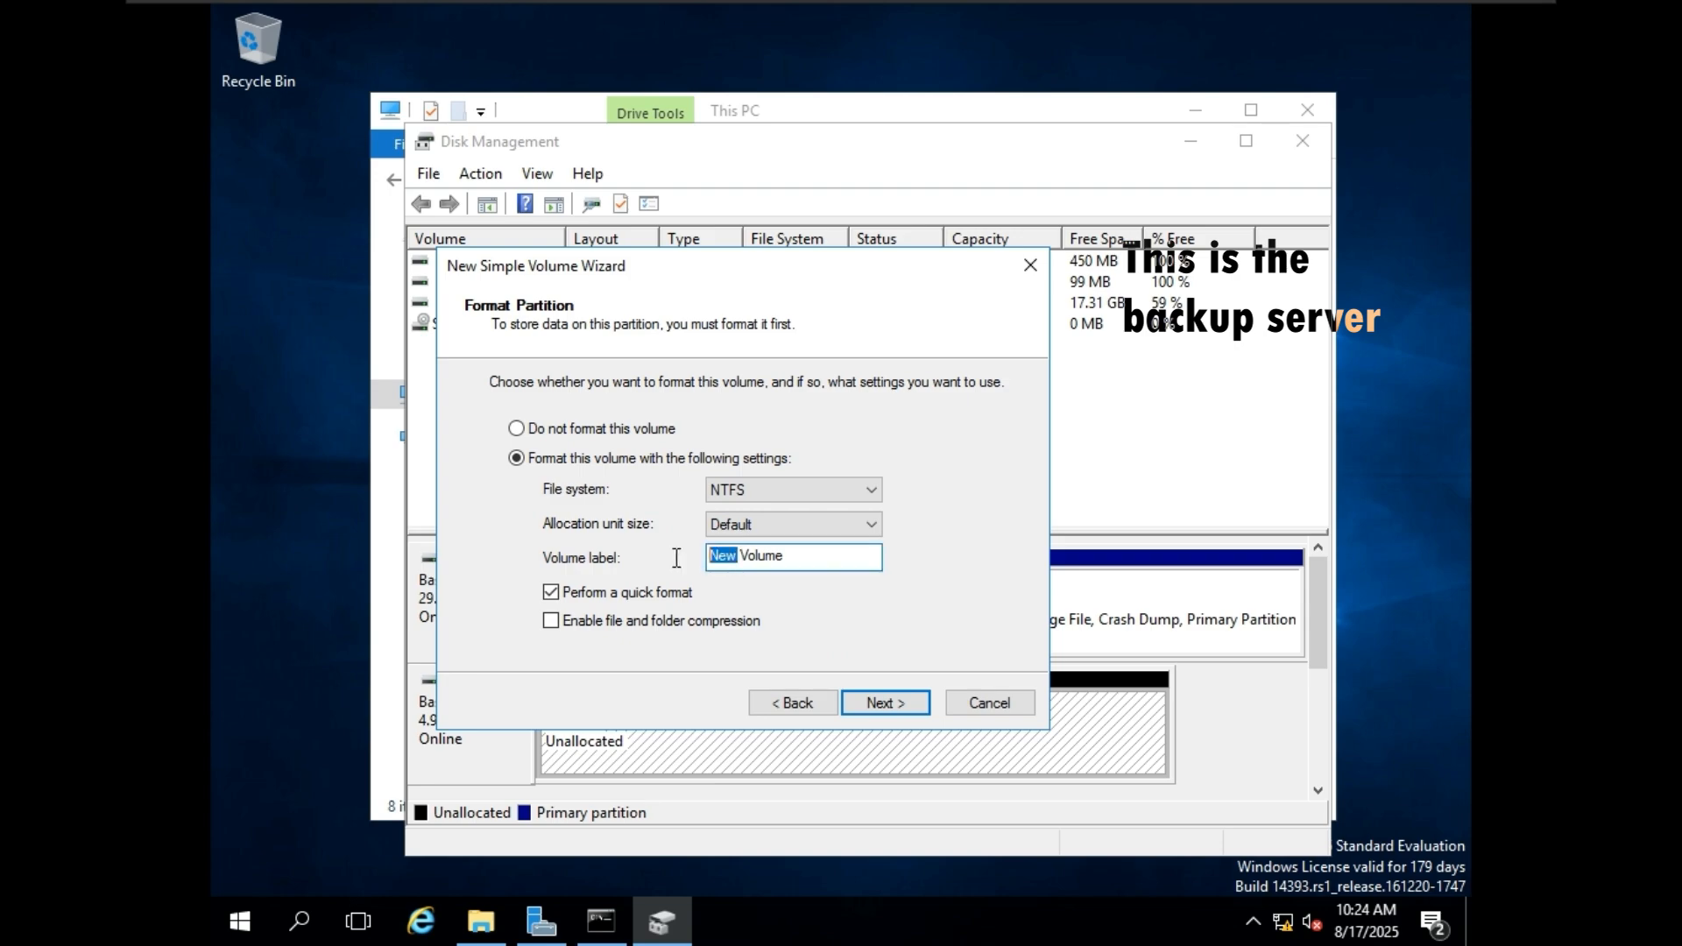
{"action": "type", "text": "backup"}
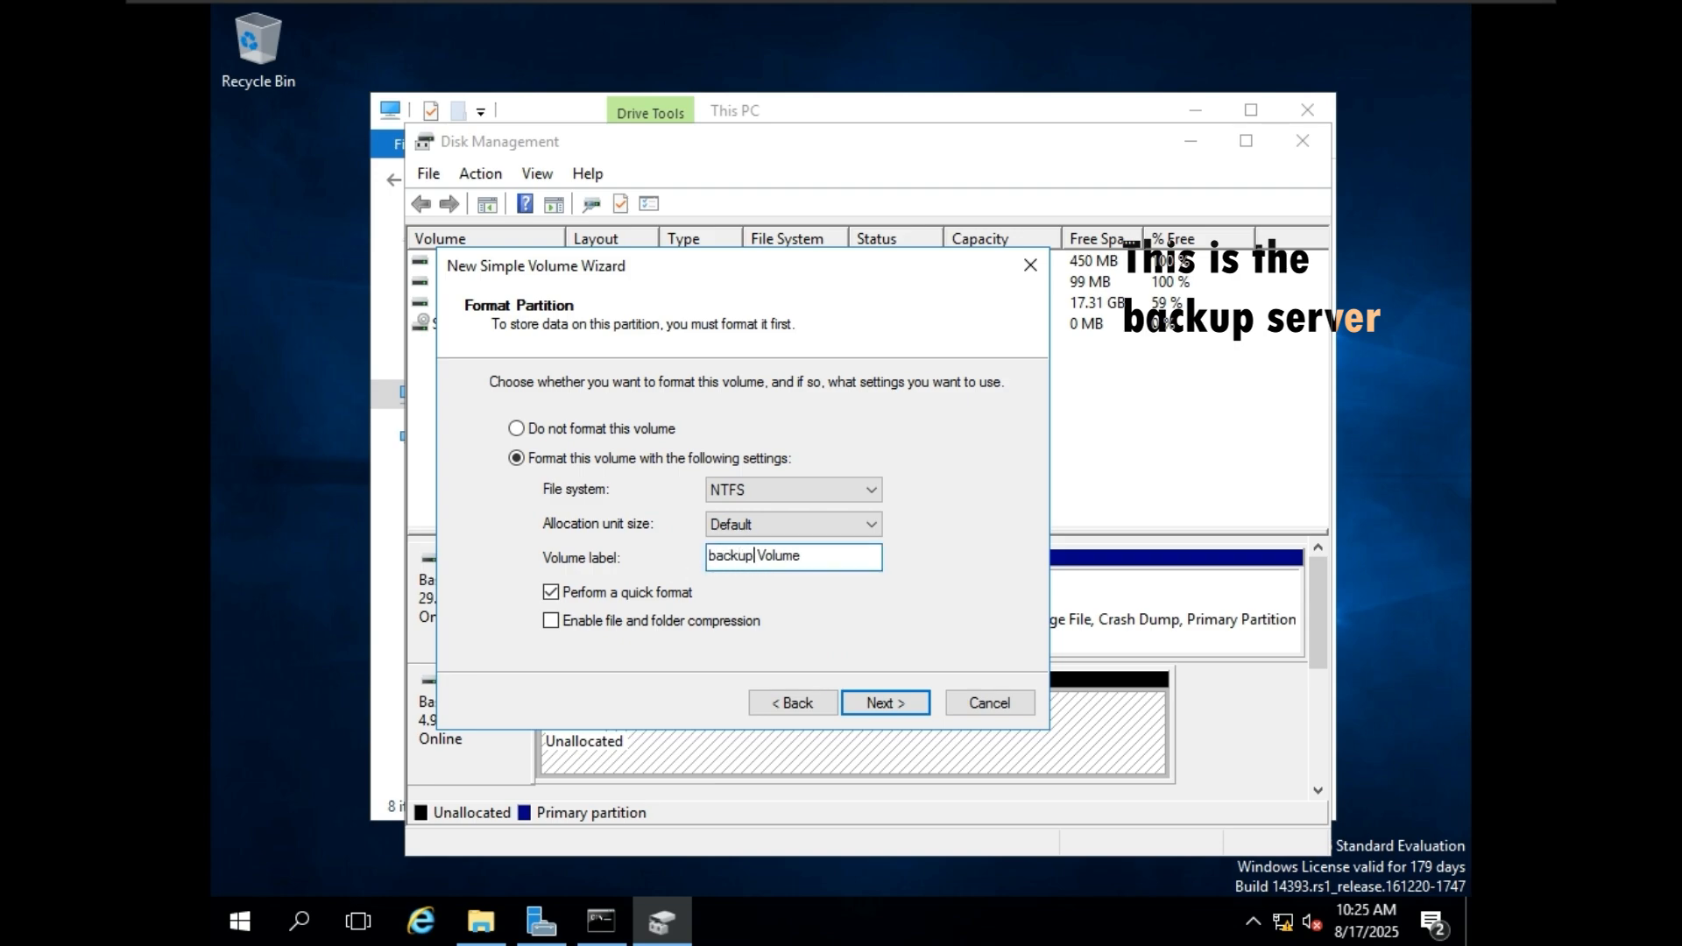
{"action": "left_click", "coordinate": [872, 705]}
{"action": "left_click", "coordinate": [894, 701]}
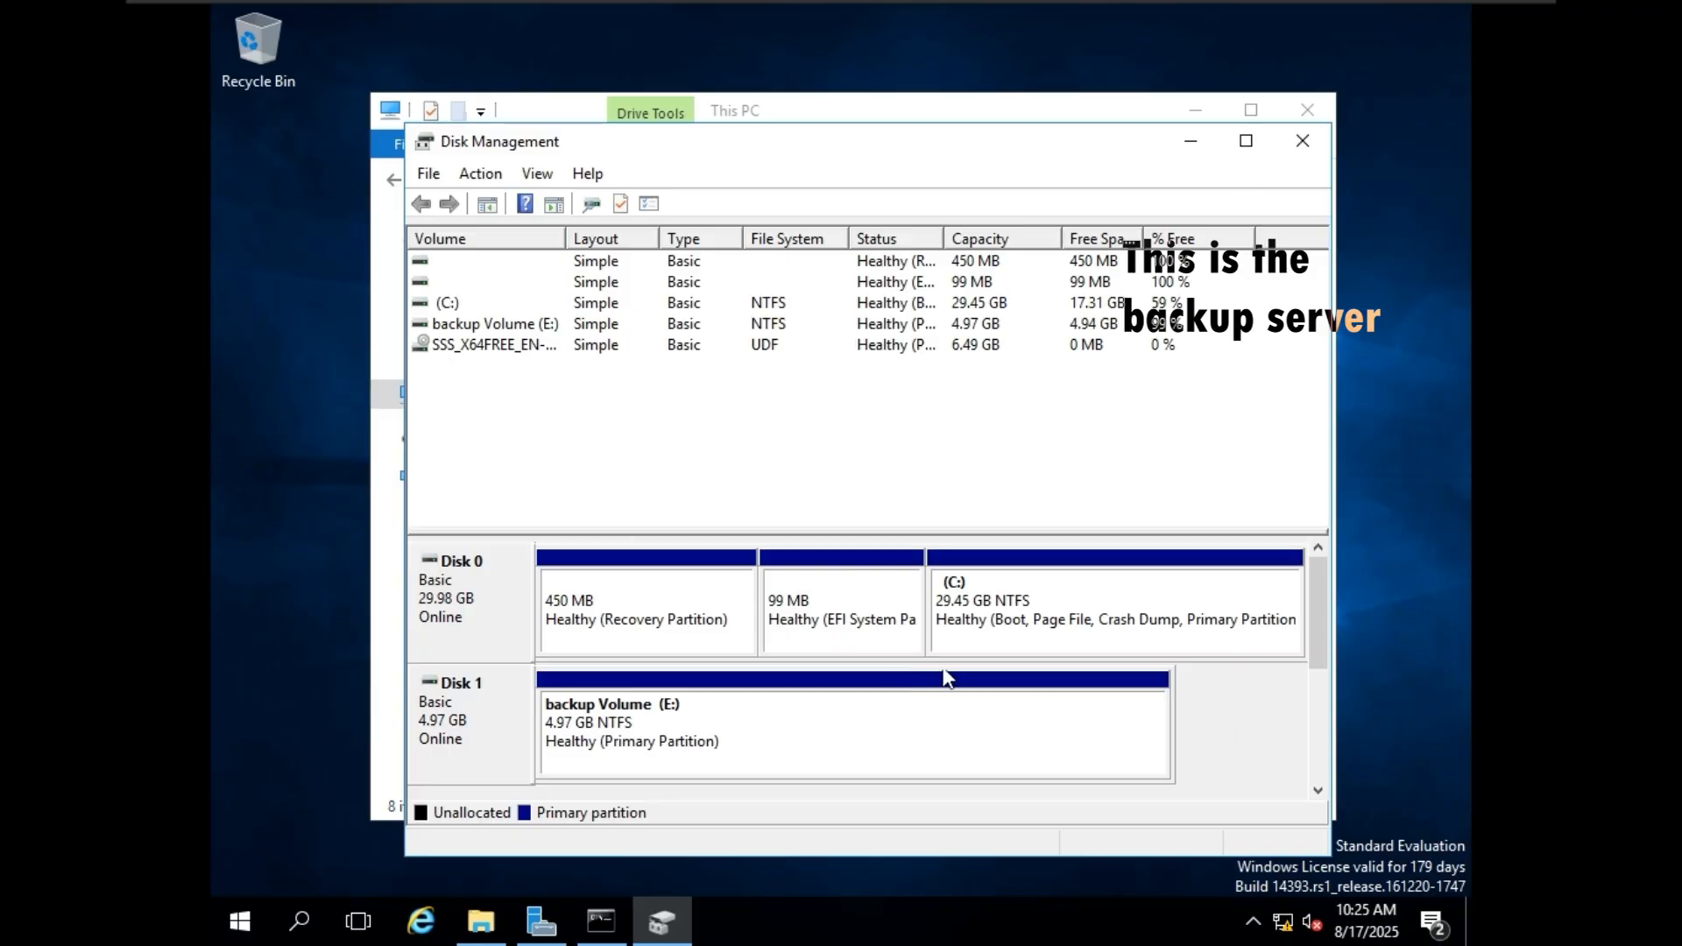
Close Disk Management and open the backup Volume (E:) drive in File Explorer.
{"action": "left_click", "coordinate": [1302, 142]}
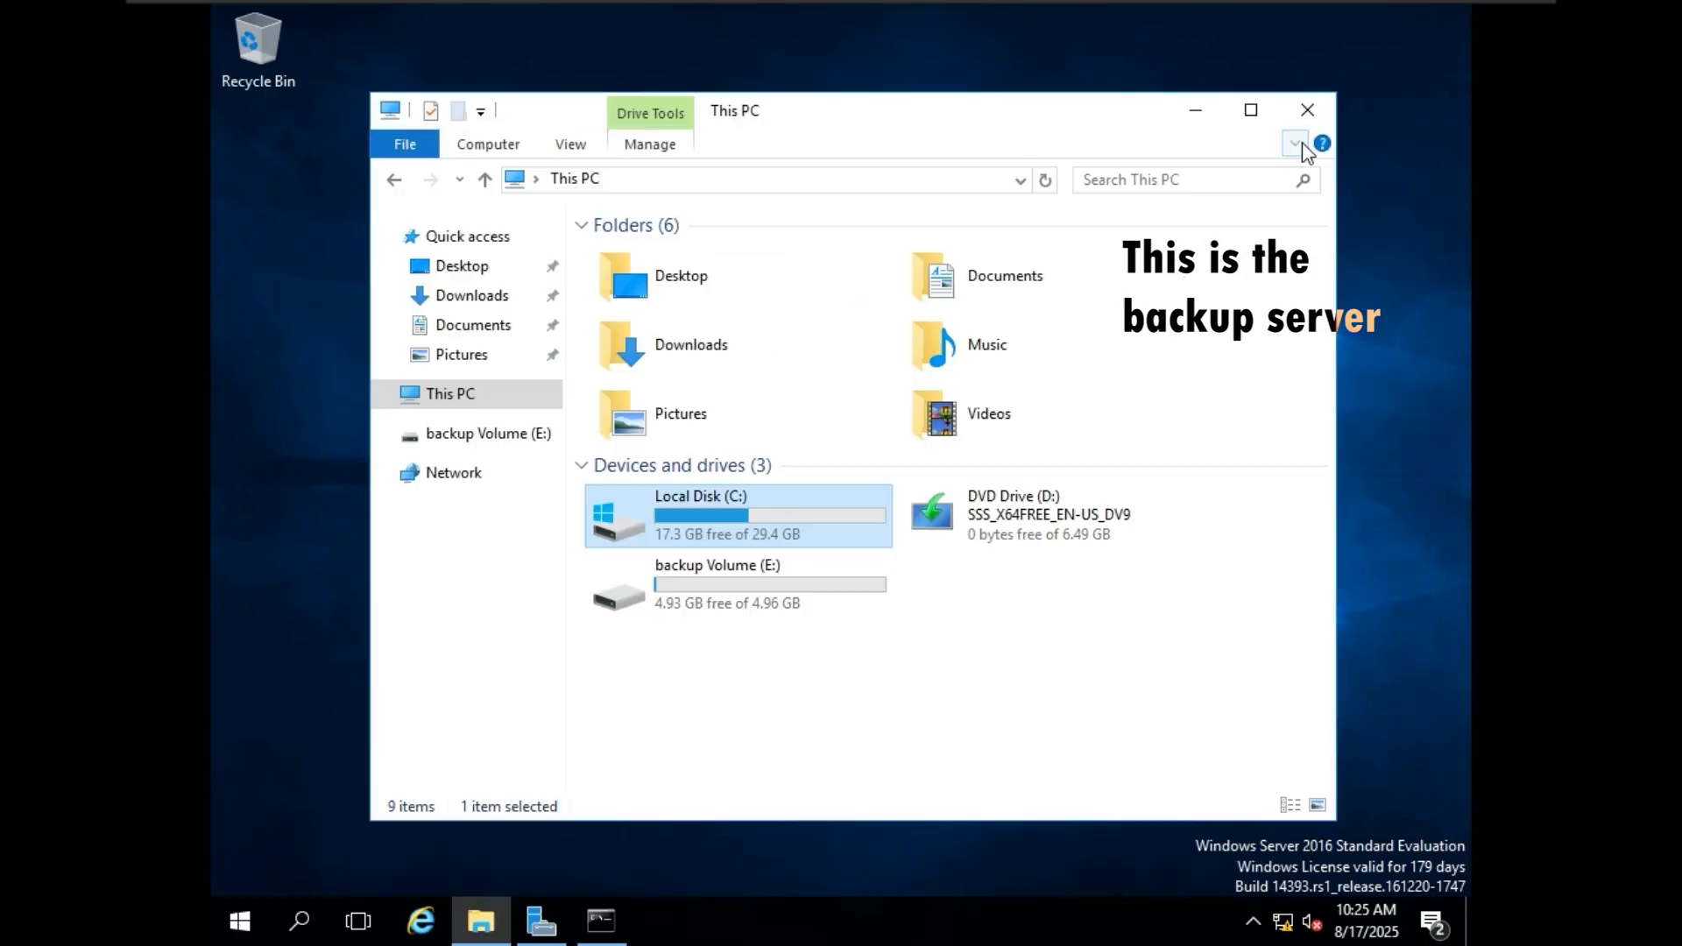
{"action": "left_click", "coordinate": [1302, 142]}
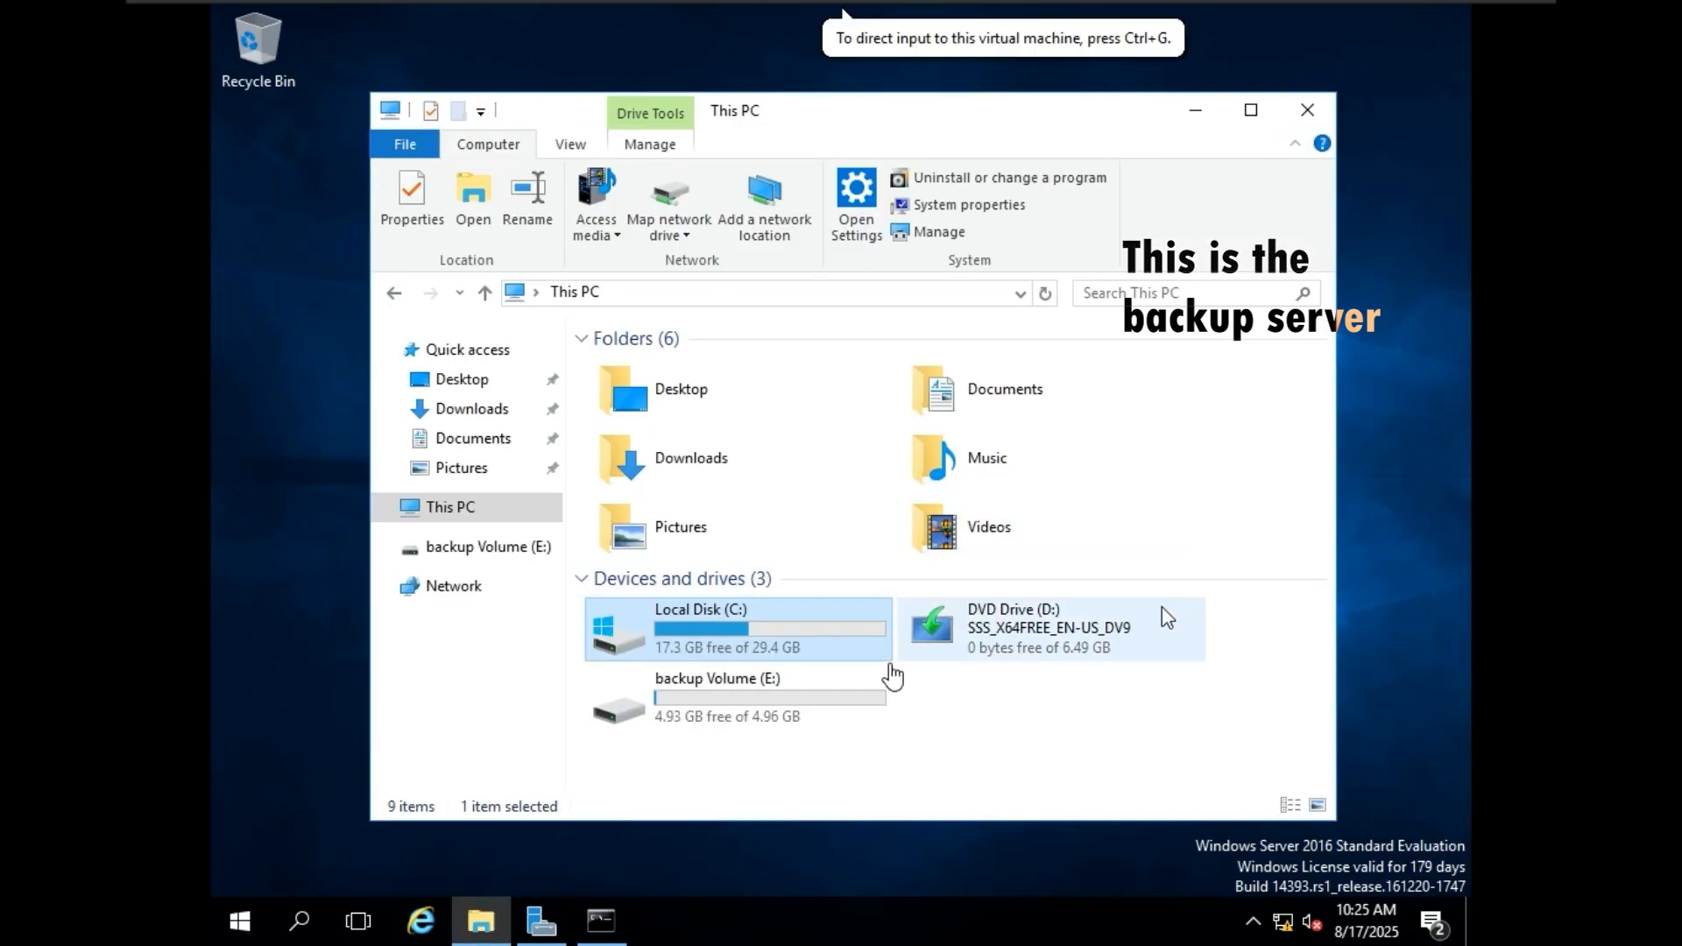
{"action": "double_click", "coordinate": [816, 708]}
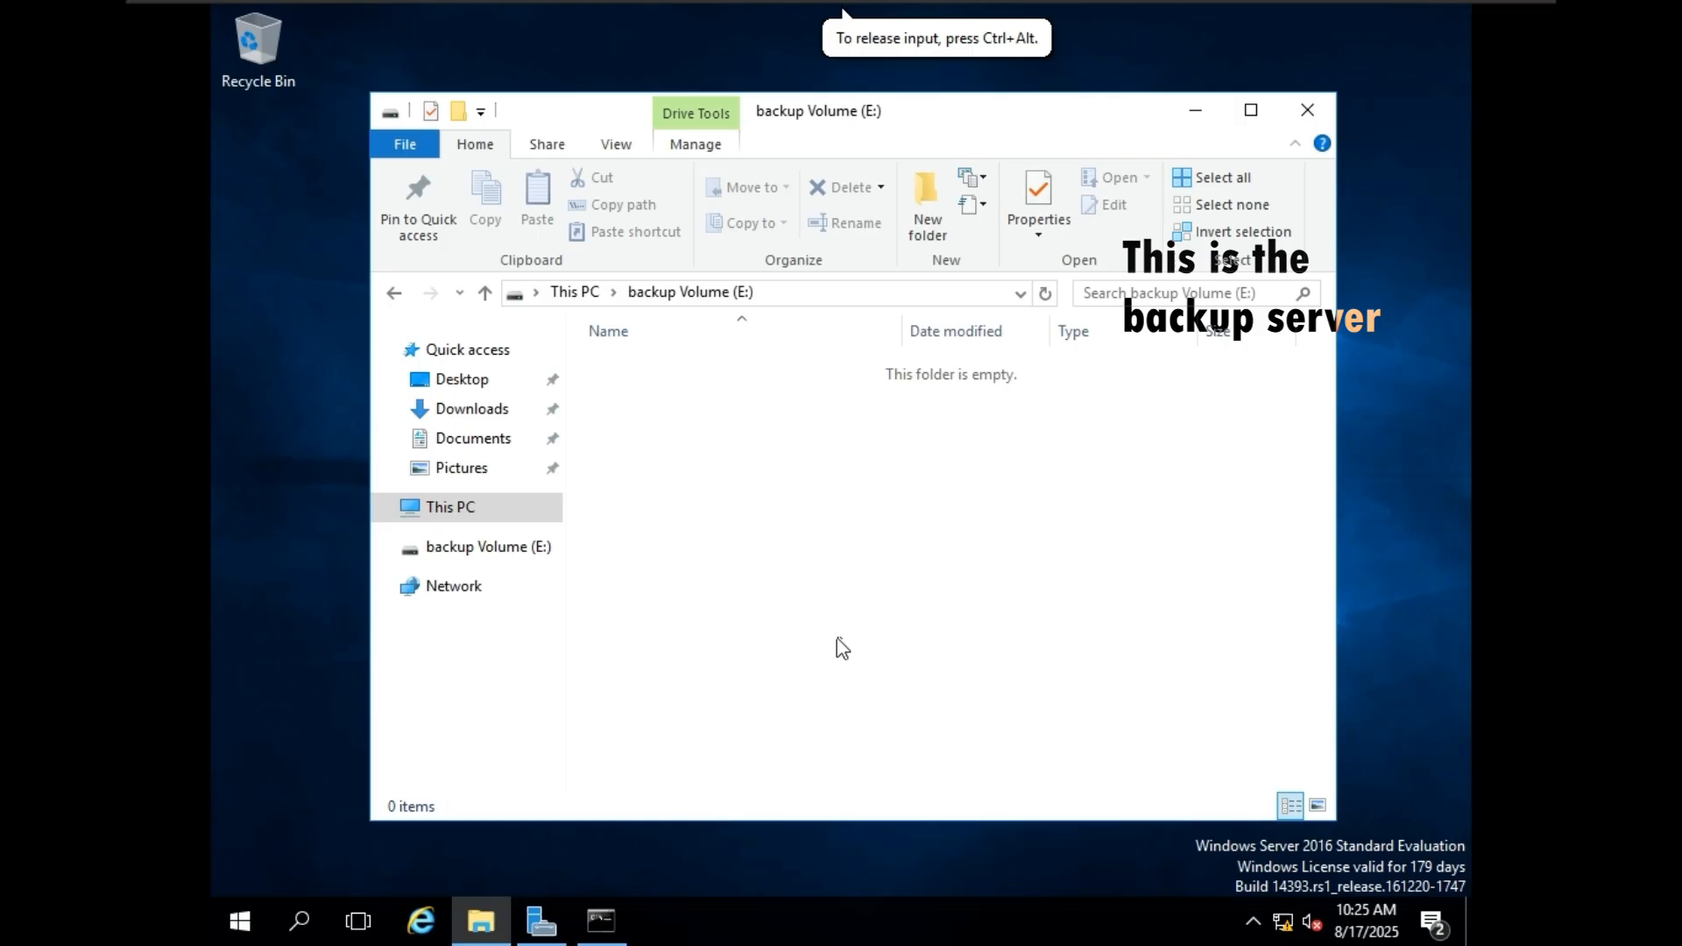
Create a new folder named "Backups" on the backup Volume (E:) drive.
{"action": "right_click", "coordinate": [840, 523]}
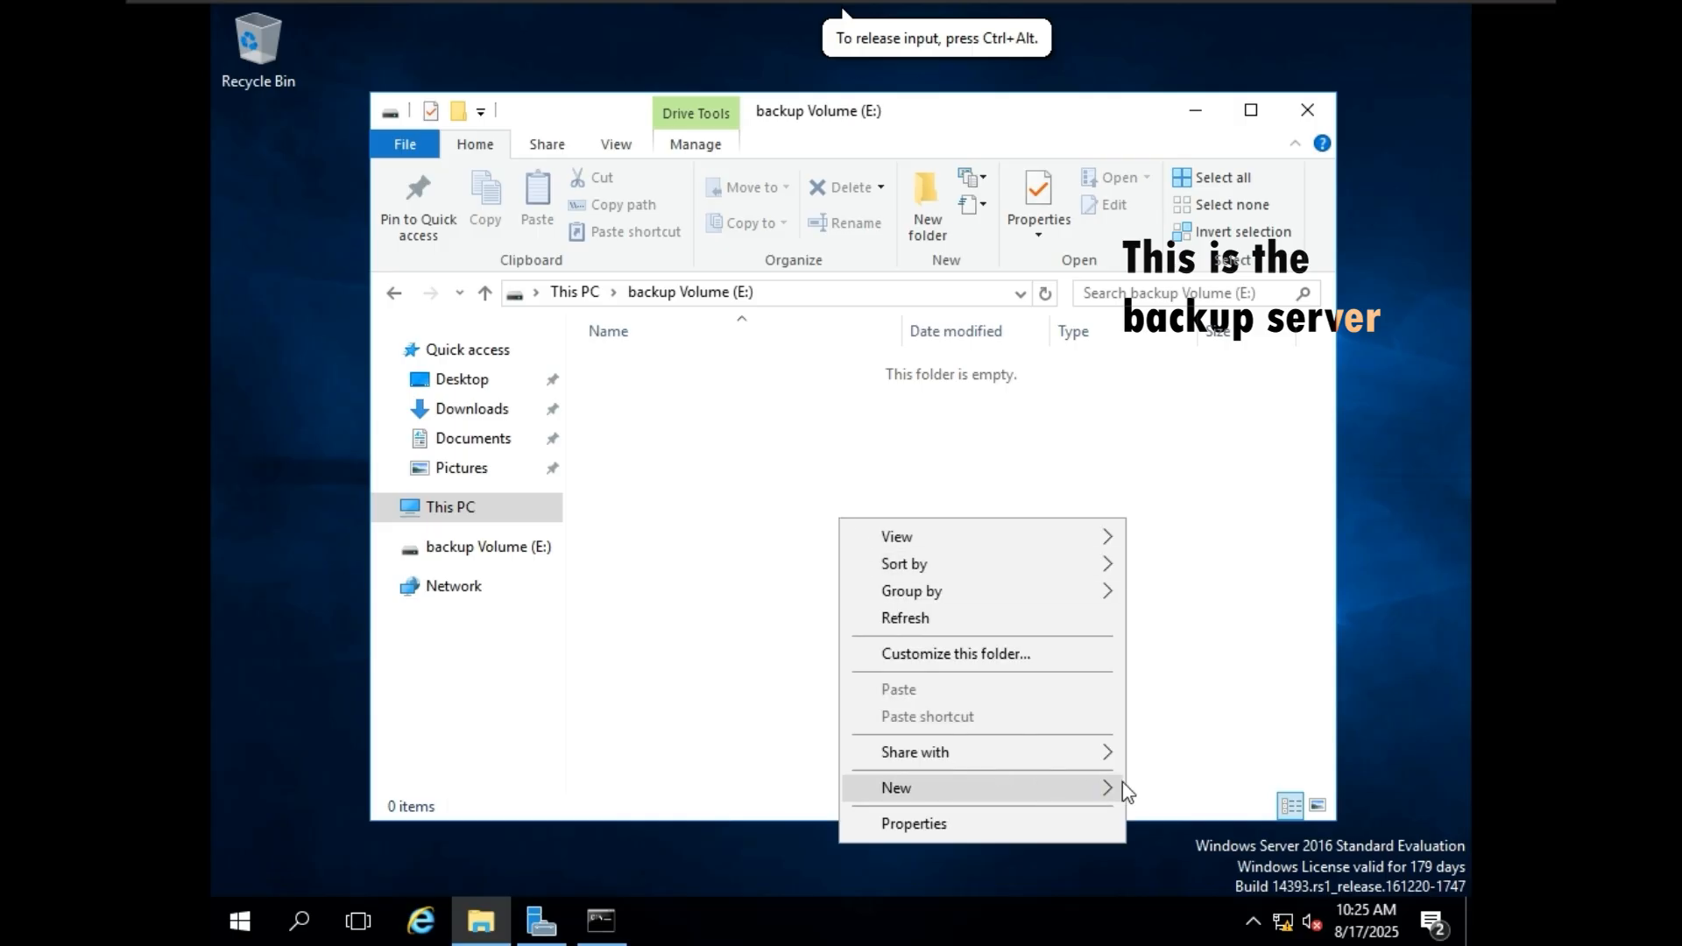
{"action": "mouse_move", "coordinate": [1113, 788]}
{"action": "left_click", "coordinate": [1139, 613]}
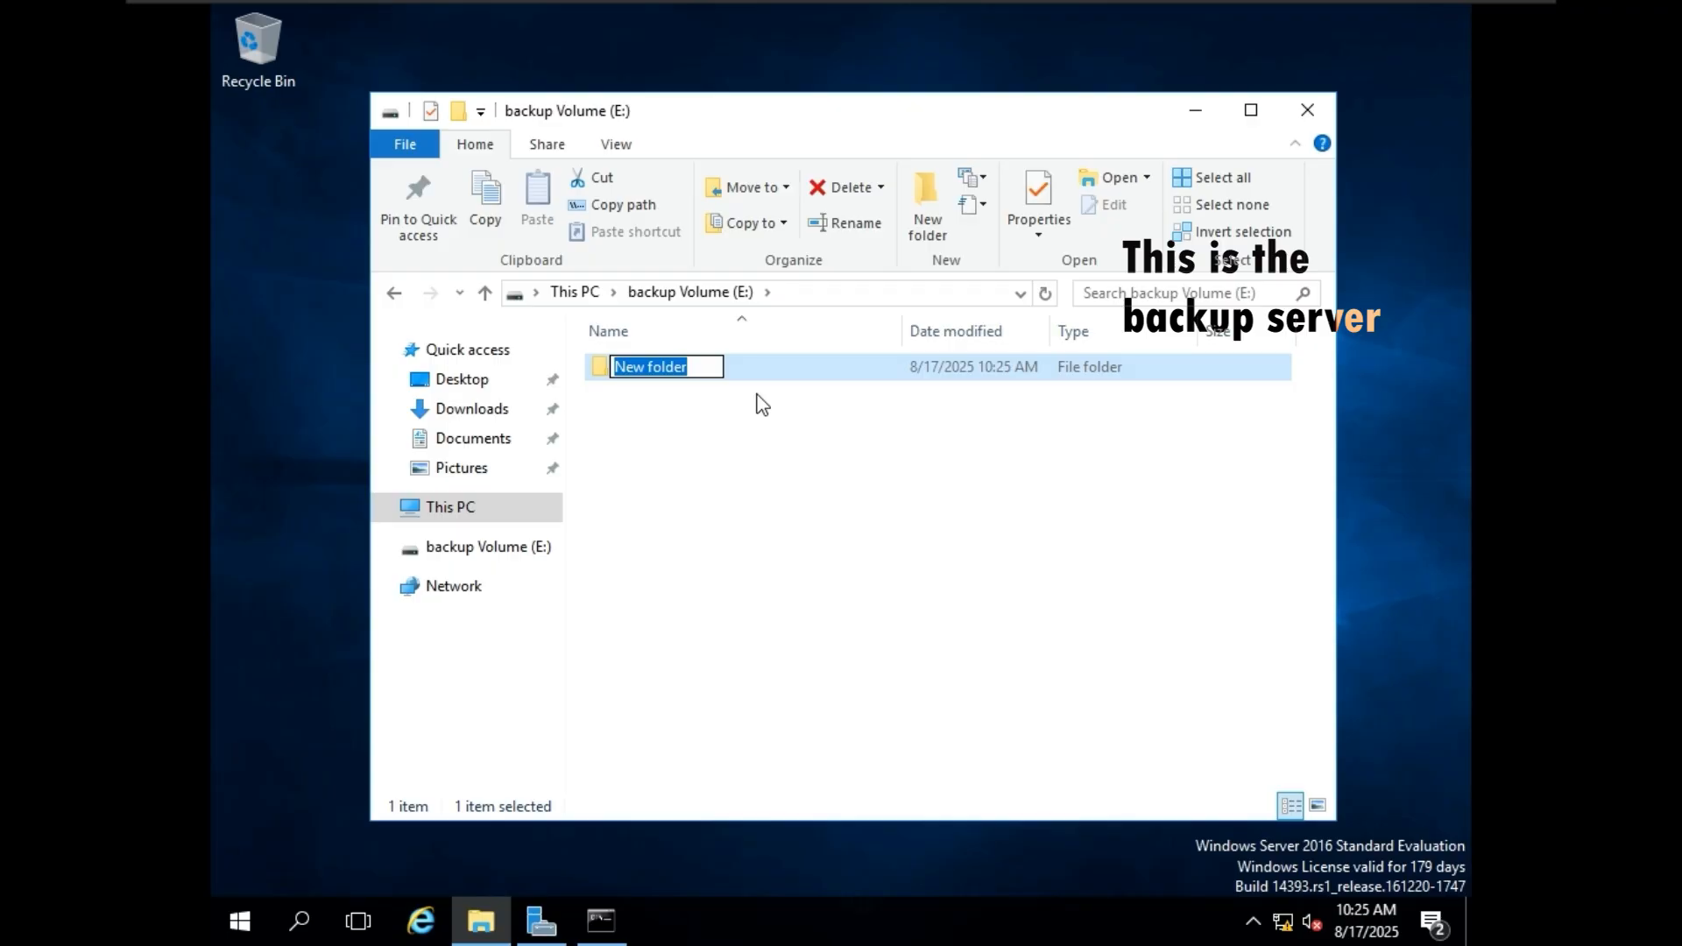
{"action": "type", "text": "Back"}
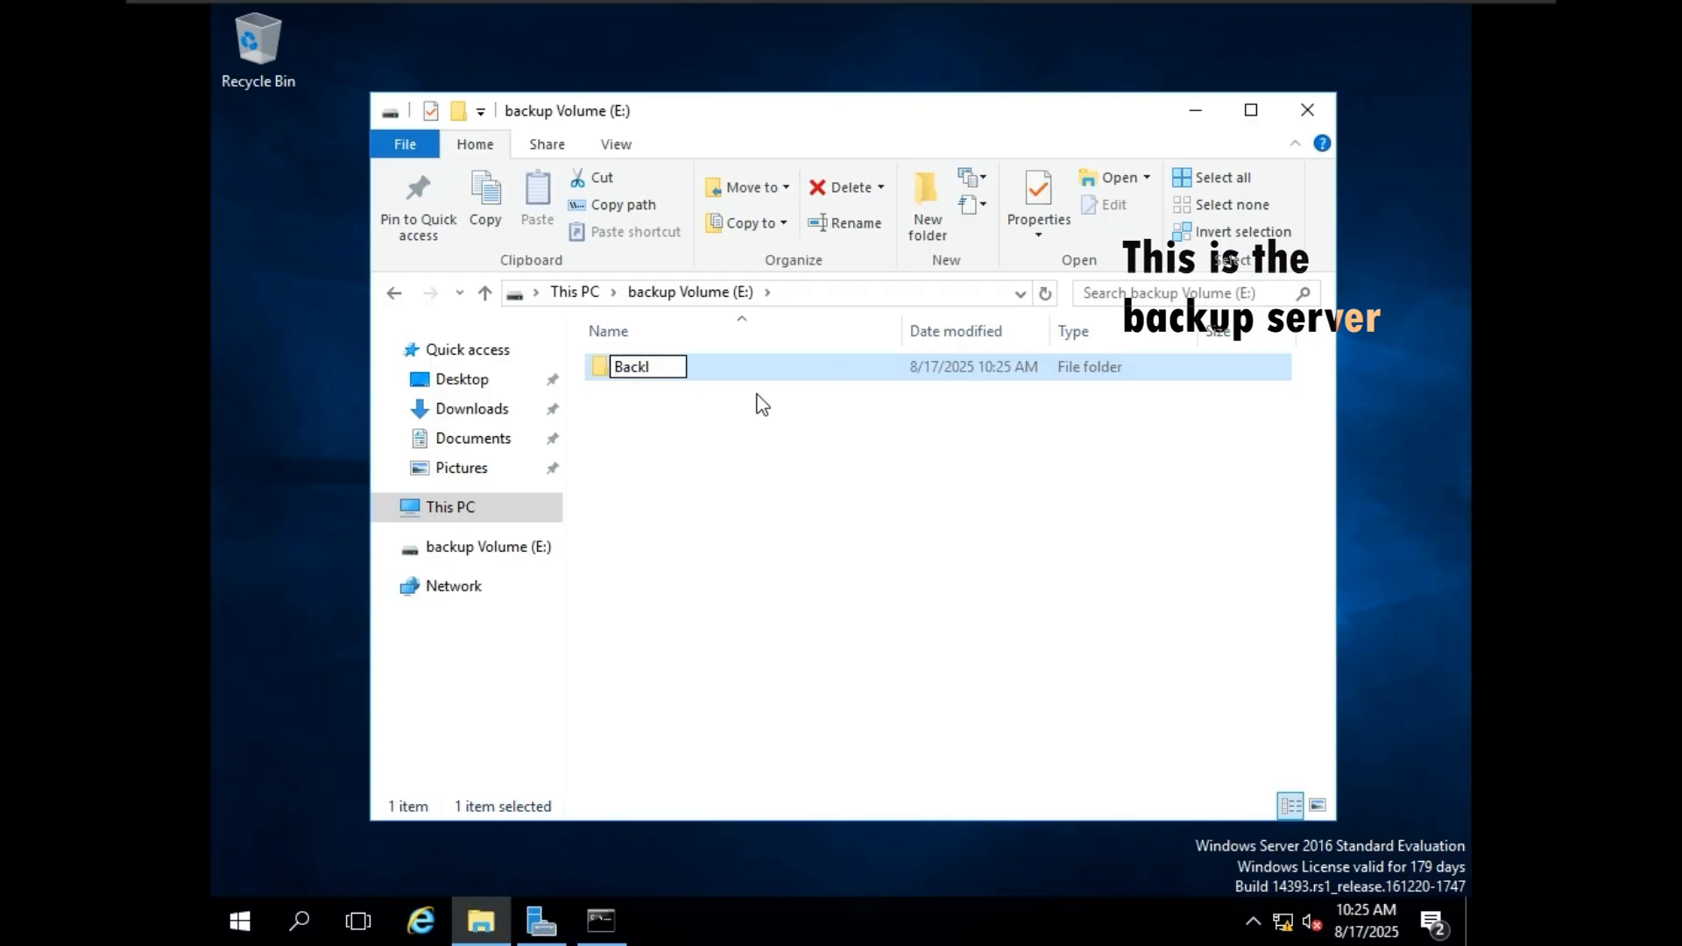
{"action": "type", "text": "ups"}
{"action": "key", "text": "Return"}
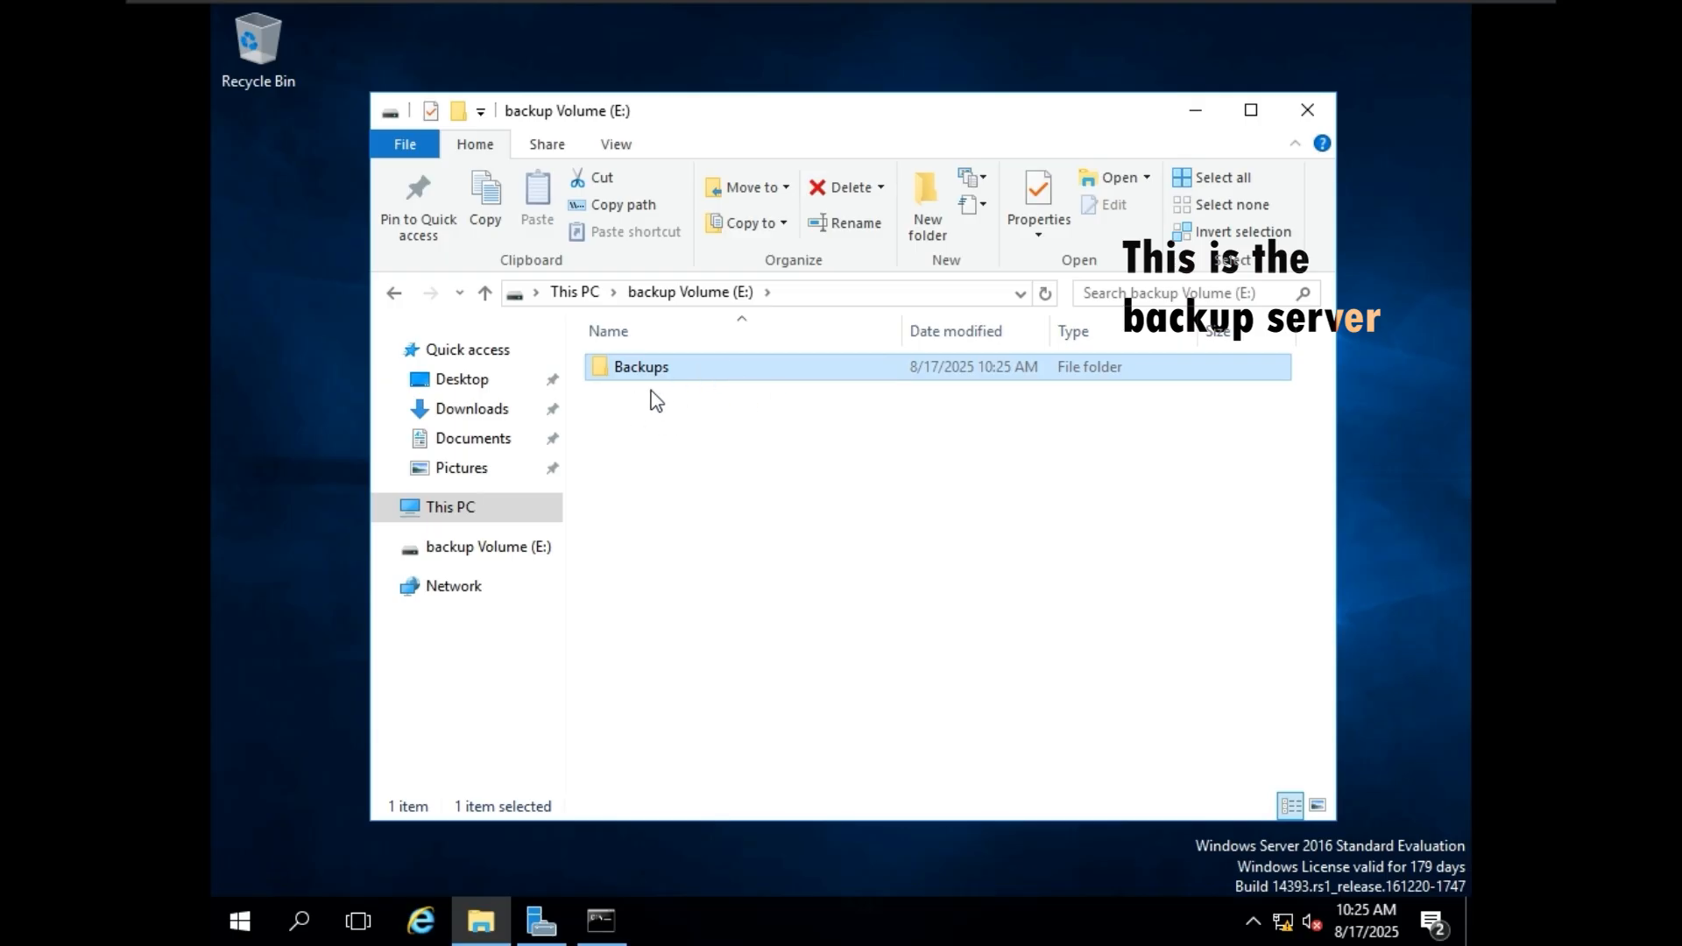
Examine the Movies folder on the new server's file-server Volume (H:) and the contents of the backup server's Backups folder.
{"action": "left_click", "coordinate": [1174, 18]}
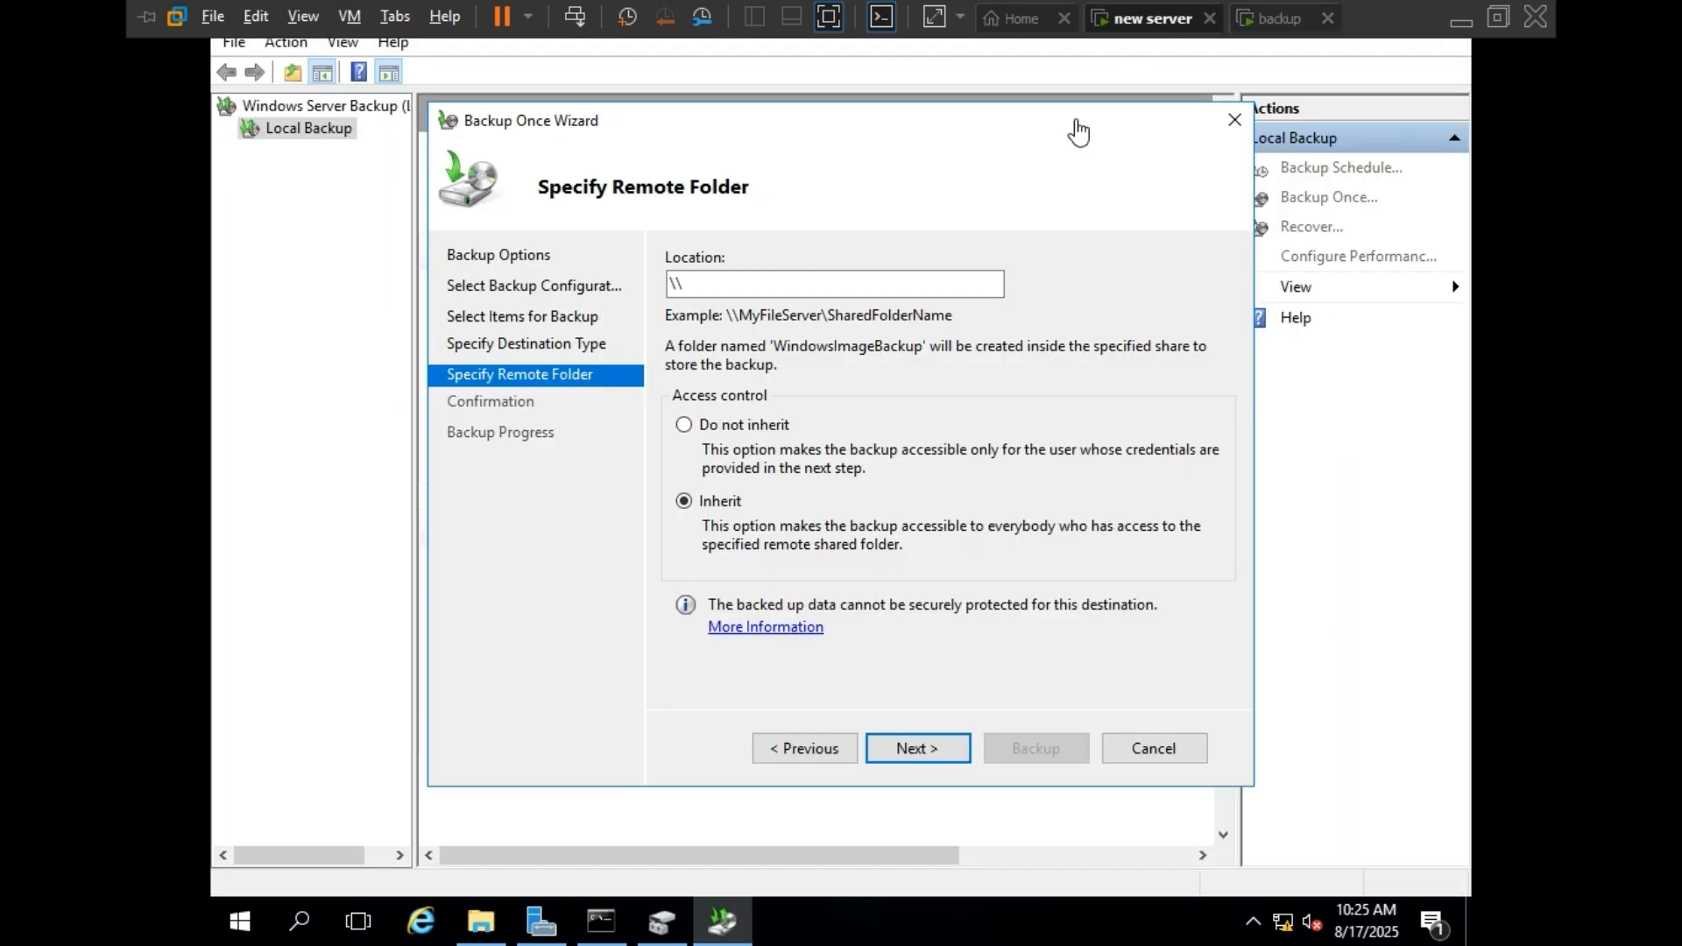
{"action": "left_click", "coordinate": [484, 920]}
{"action": "double_click", "coordinate": [816, 565]}
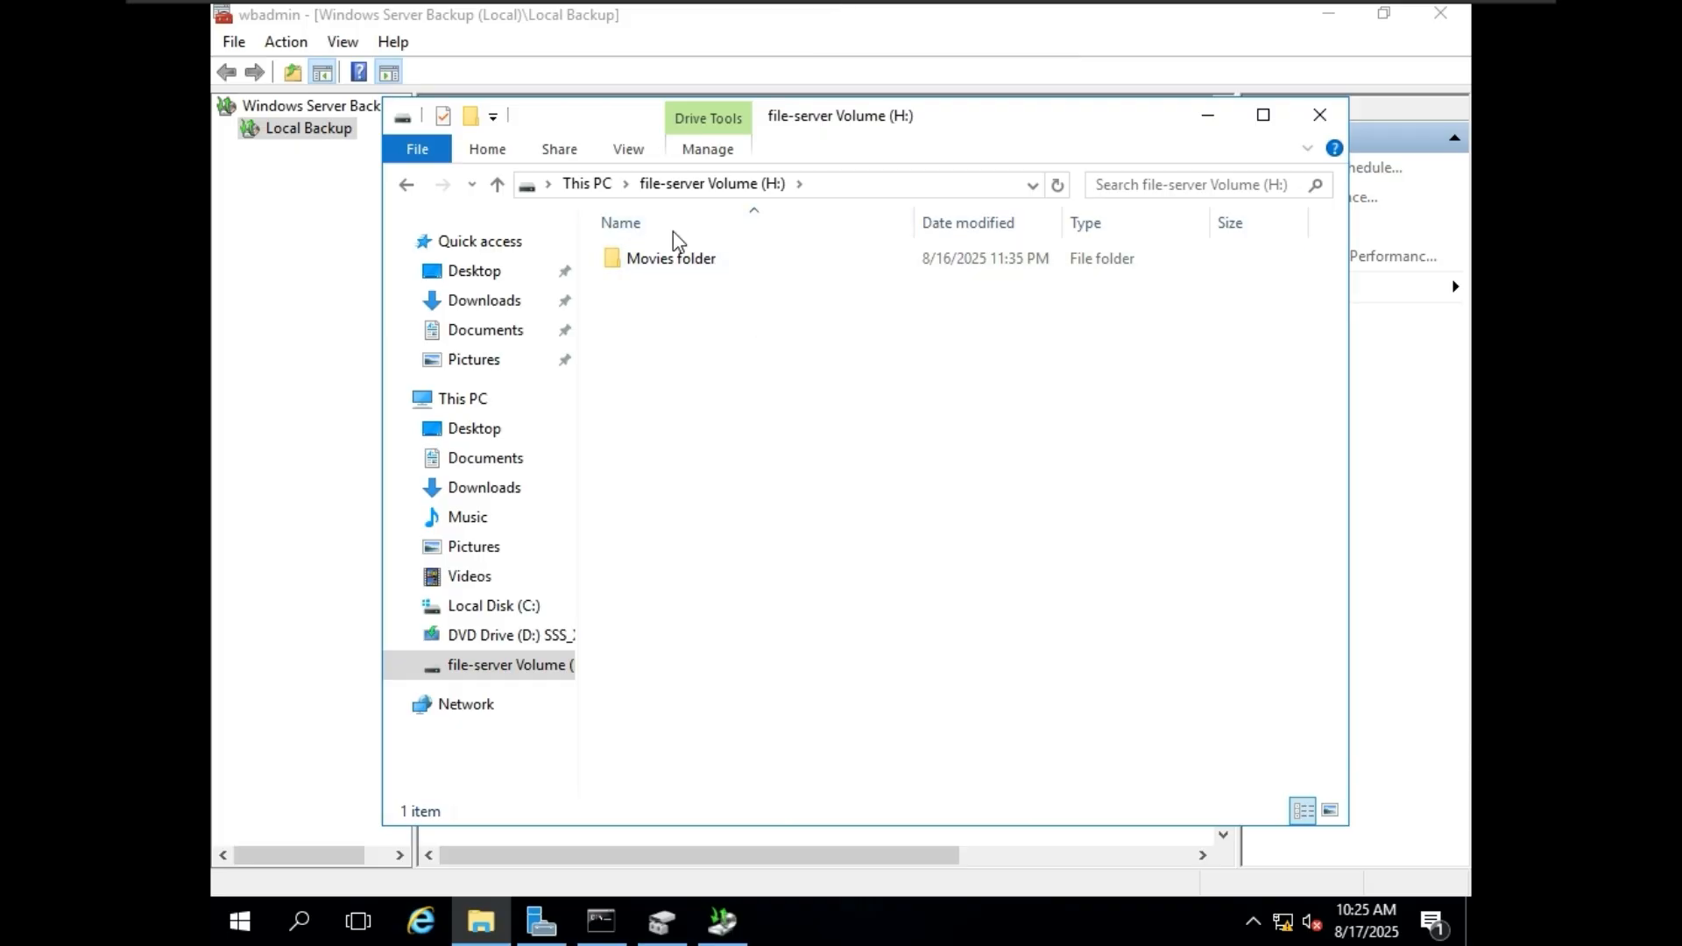
{"action": "left_click", "coordinate": [658, 261]}
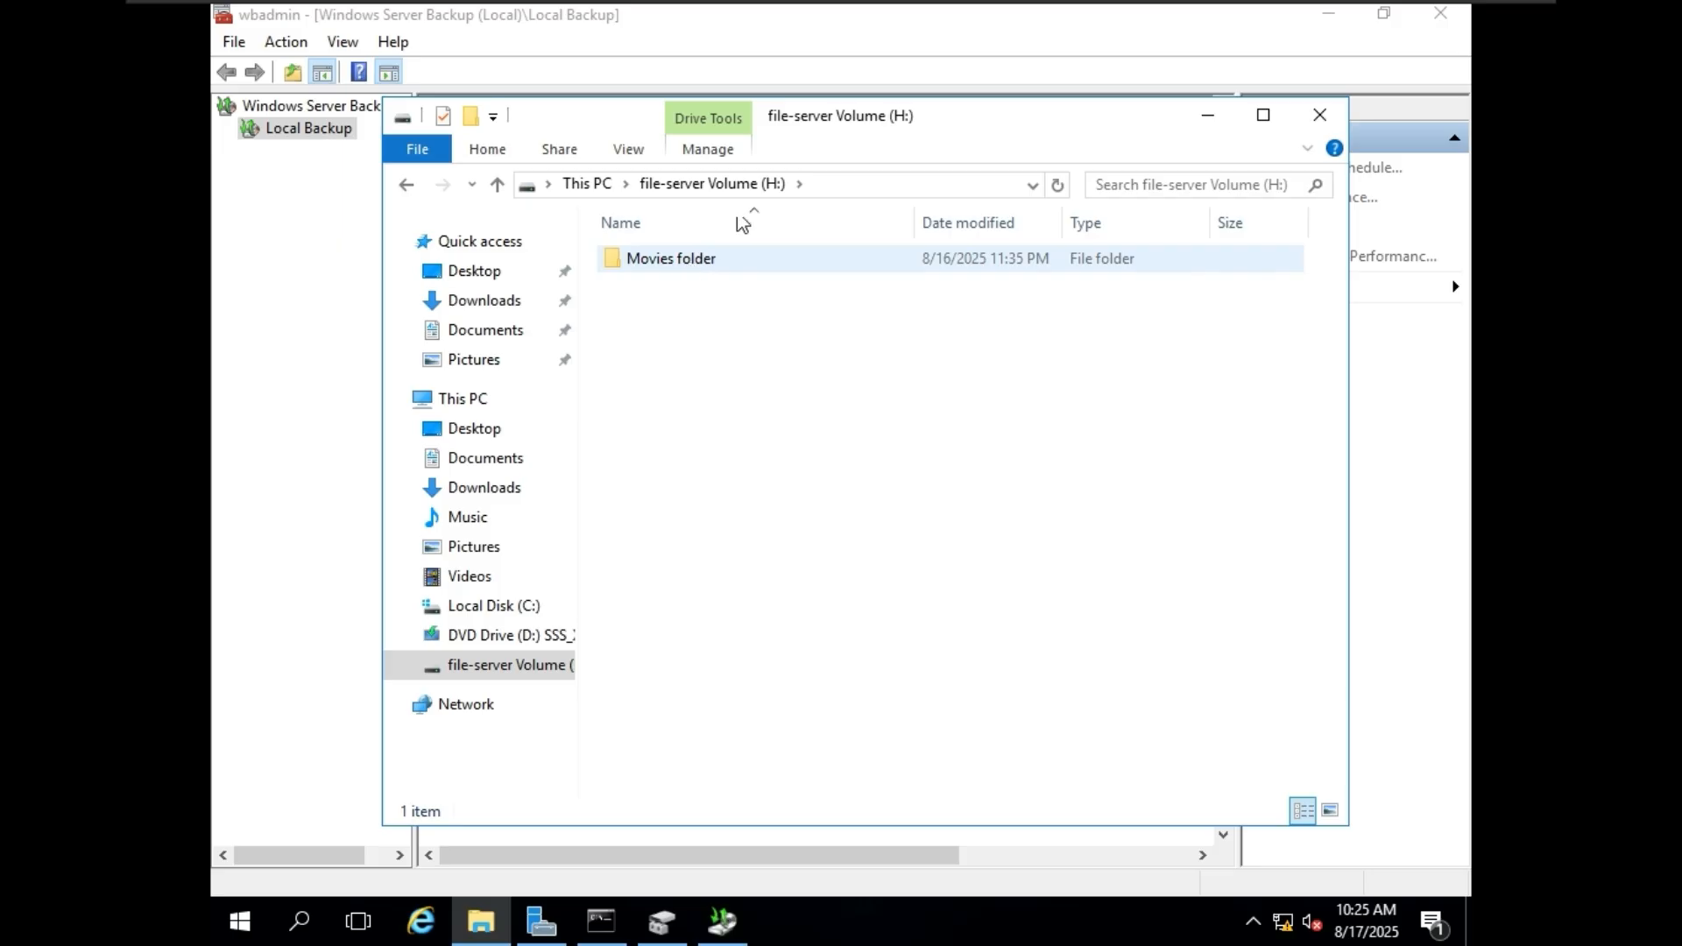
{"action": "mouse_move", "coordinate": [1153, 8]}
{"action": "left_click", "coordinate": [1297, 14]}
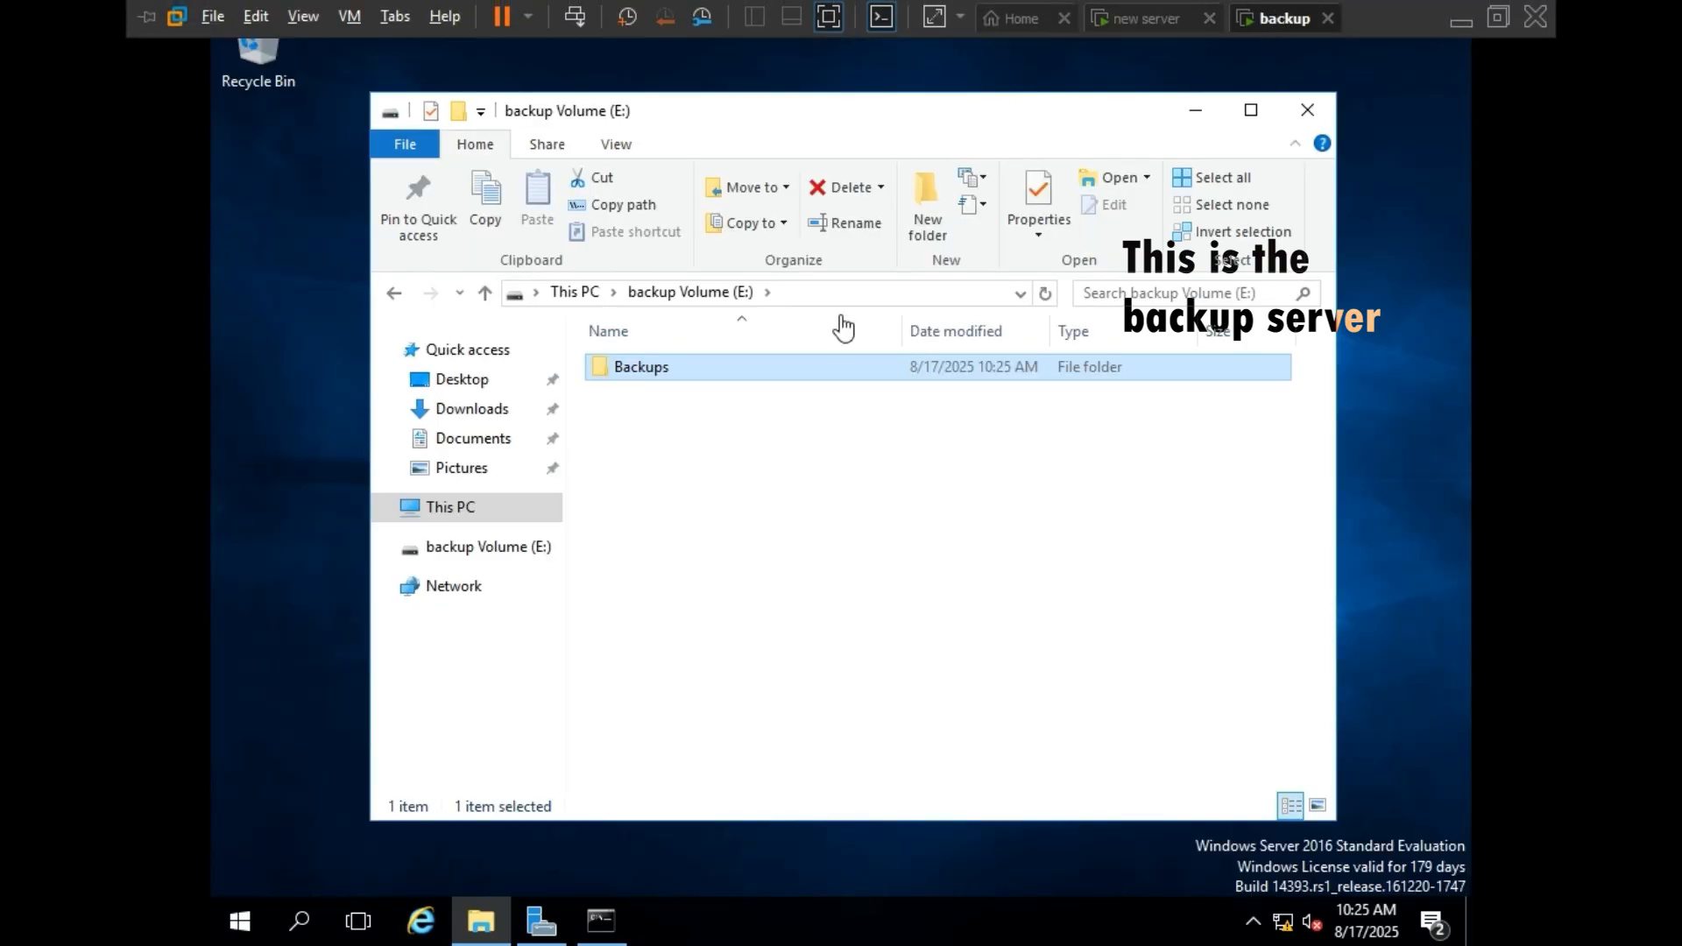
{"action": "double_click", "coordinate": [681, 372]}
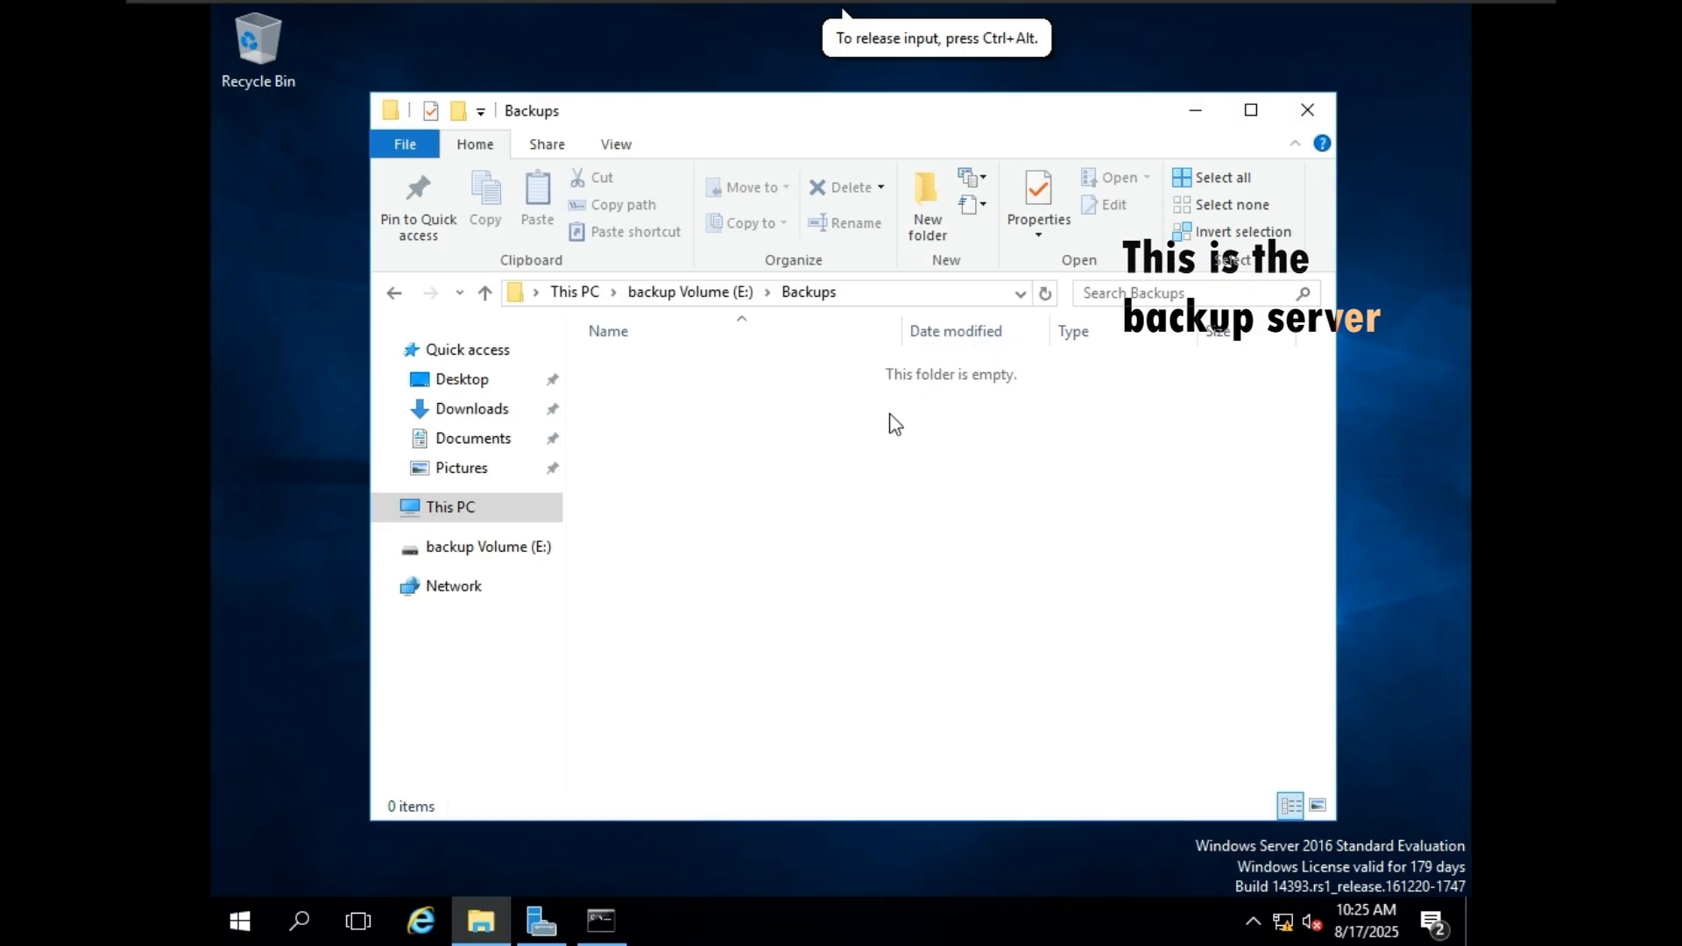
{"action": "left_click", "coordinate": [688, 291]}
{"action": "left_click", "coordinate": [653, 375]}
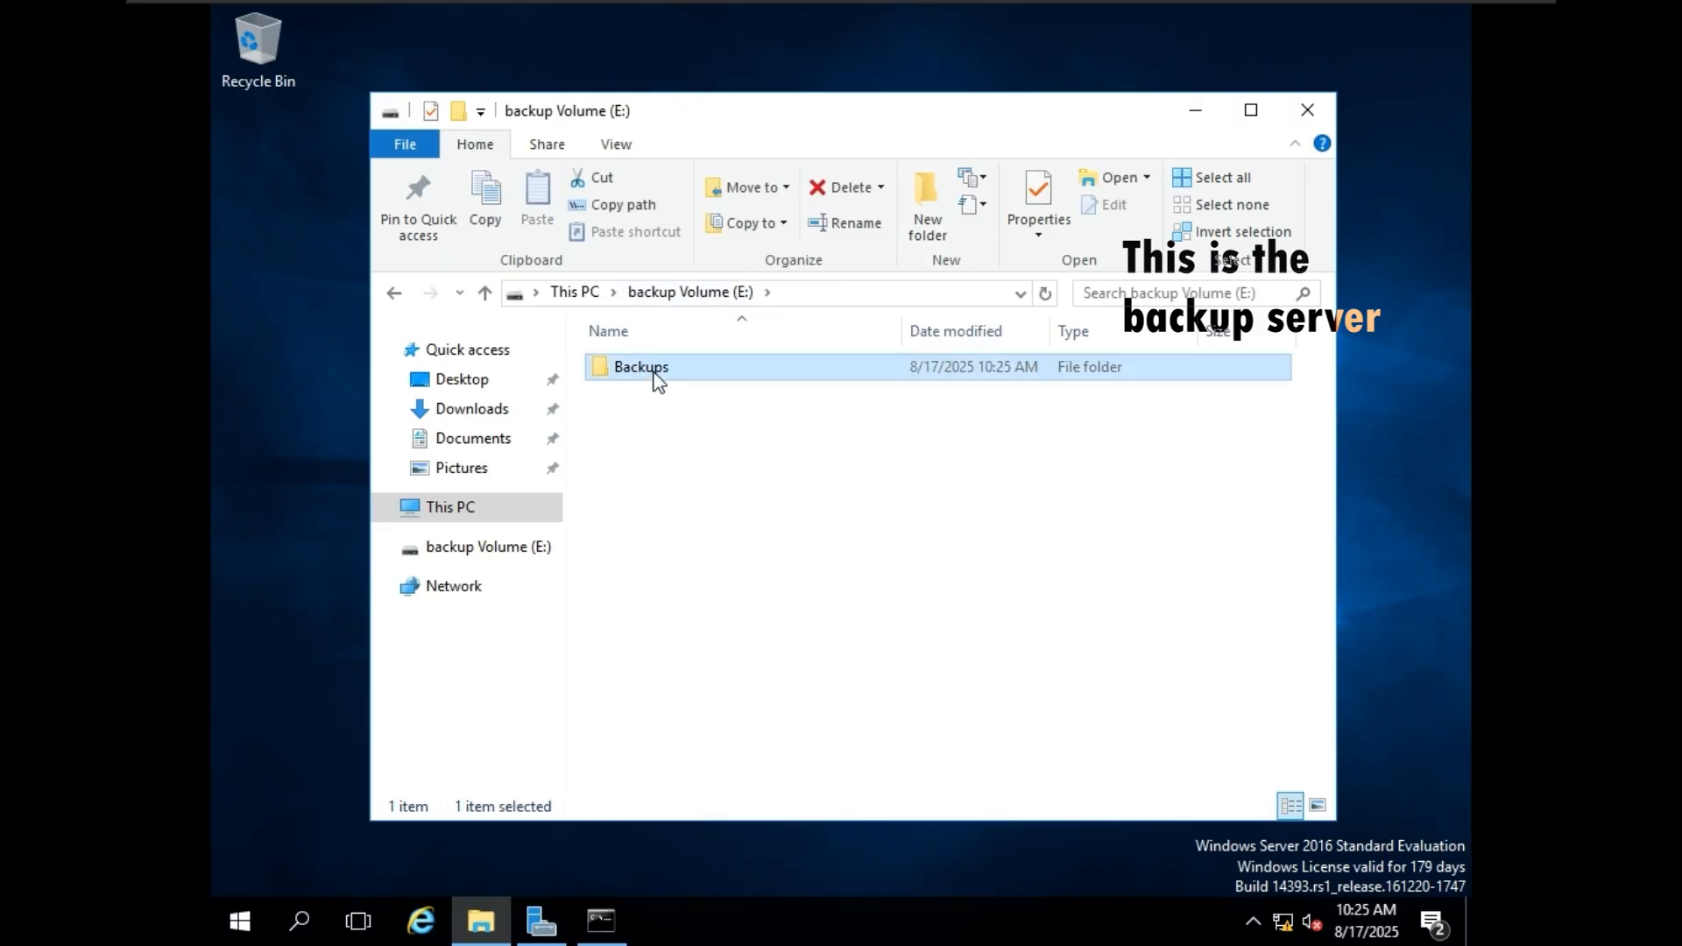
Open the Backups folder's sharing properties and check its network path and the people to share with.
{"action": "right_click", "coordinate": [650, 373]}
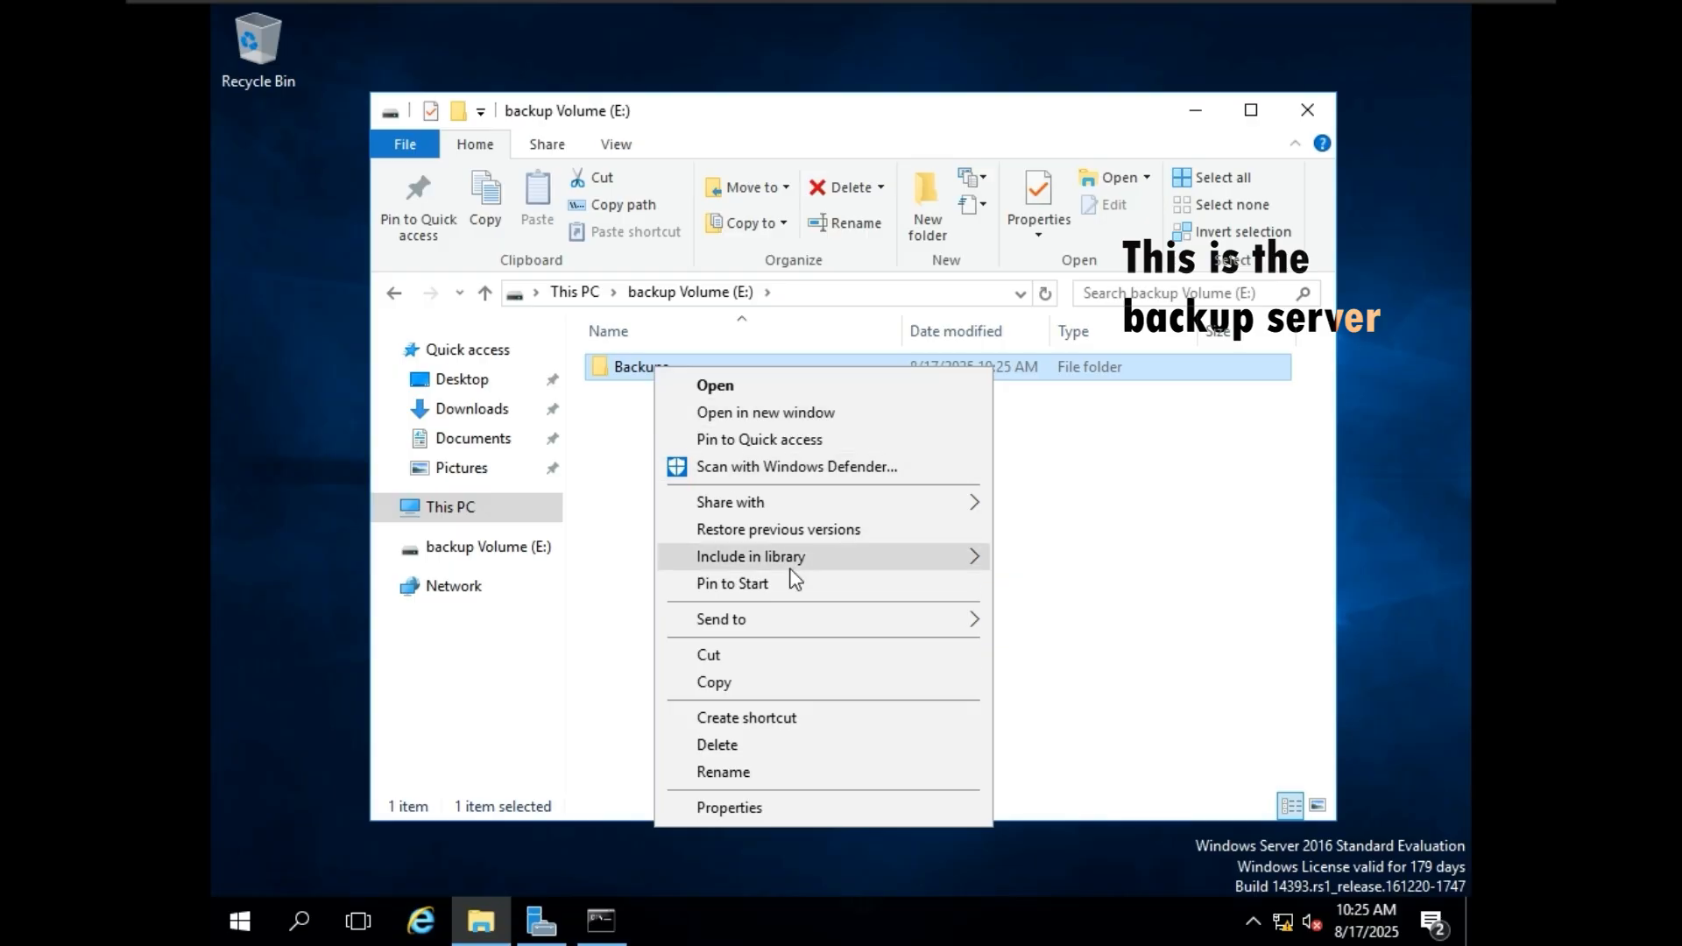
{"action": "left_click", "coordinate": [807, 805]}
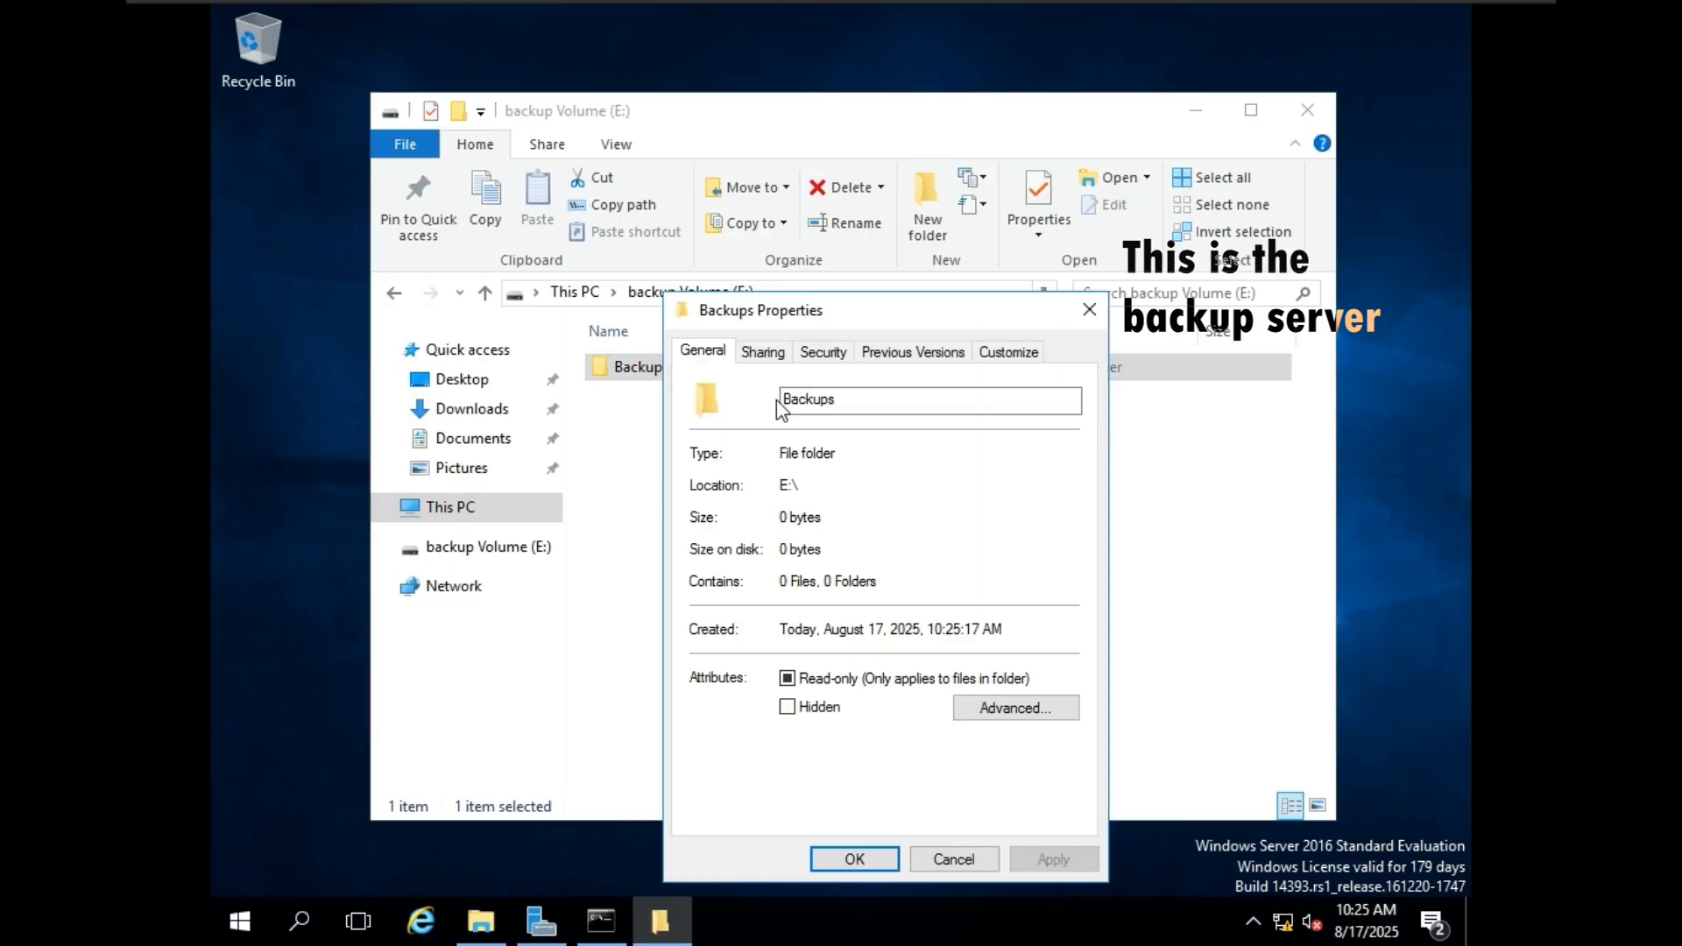
{"action": "left_click", "coordinate": [763, 351]}
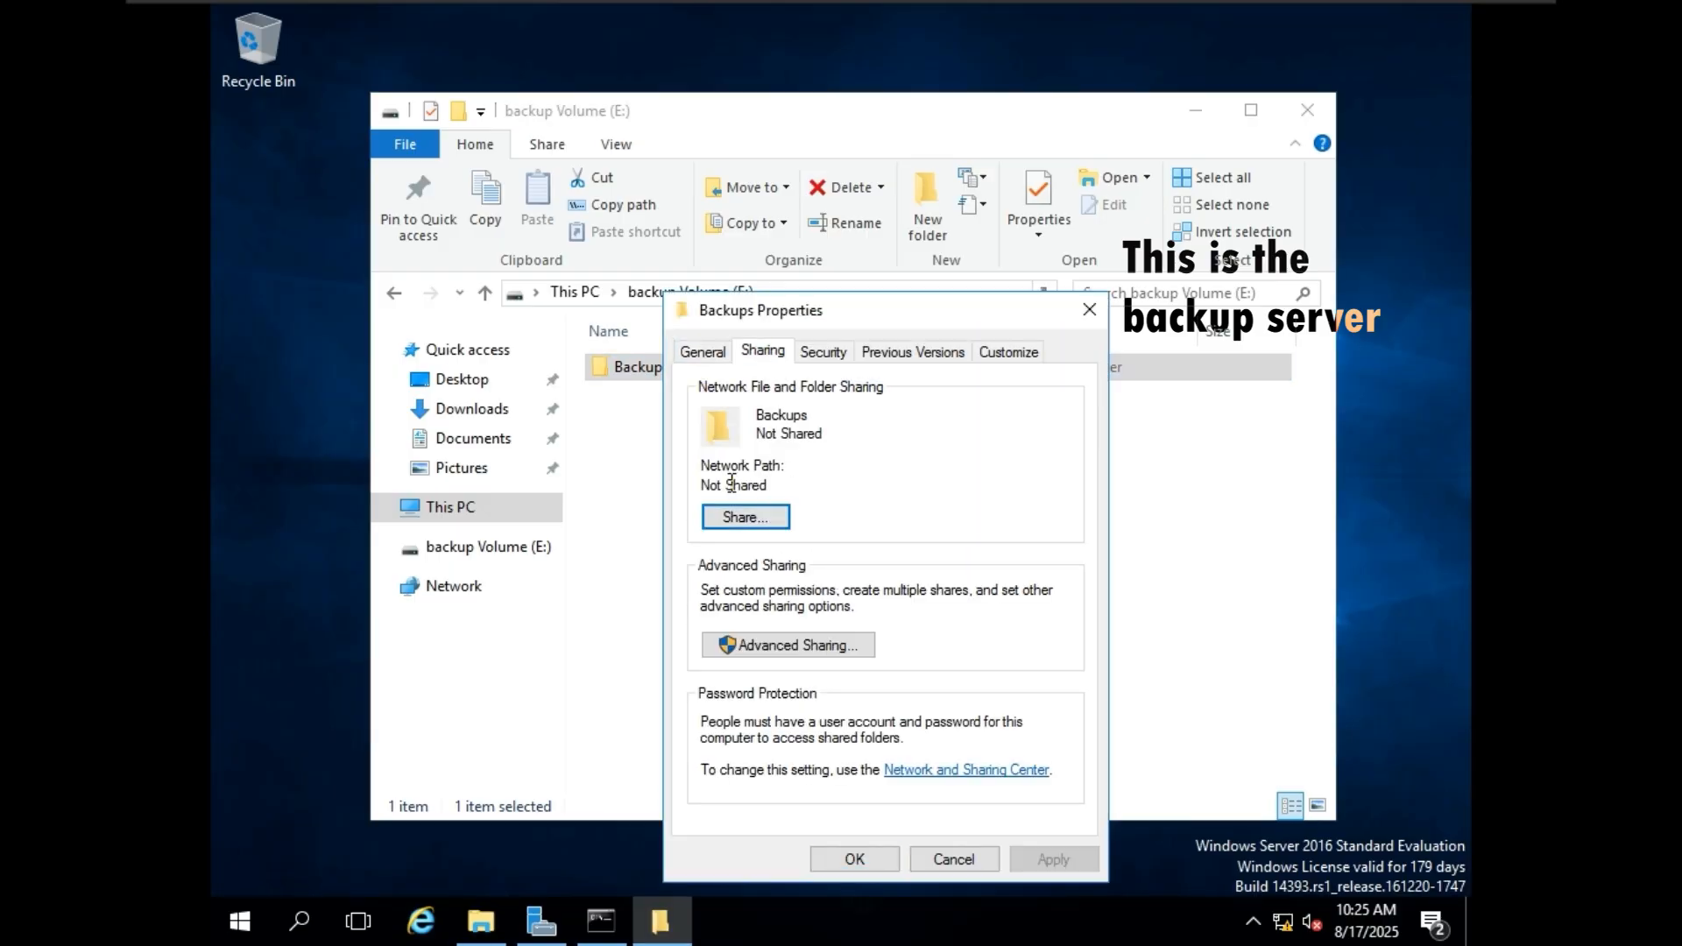
{"action": "left_click_drag", "start_coordinate": [767, 486], "coordinate": [700, 486]}
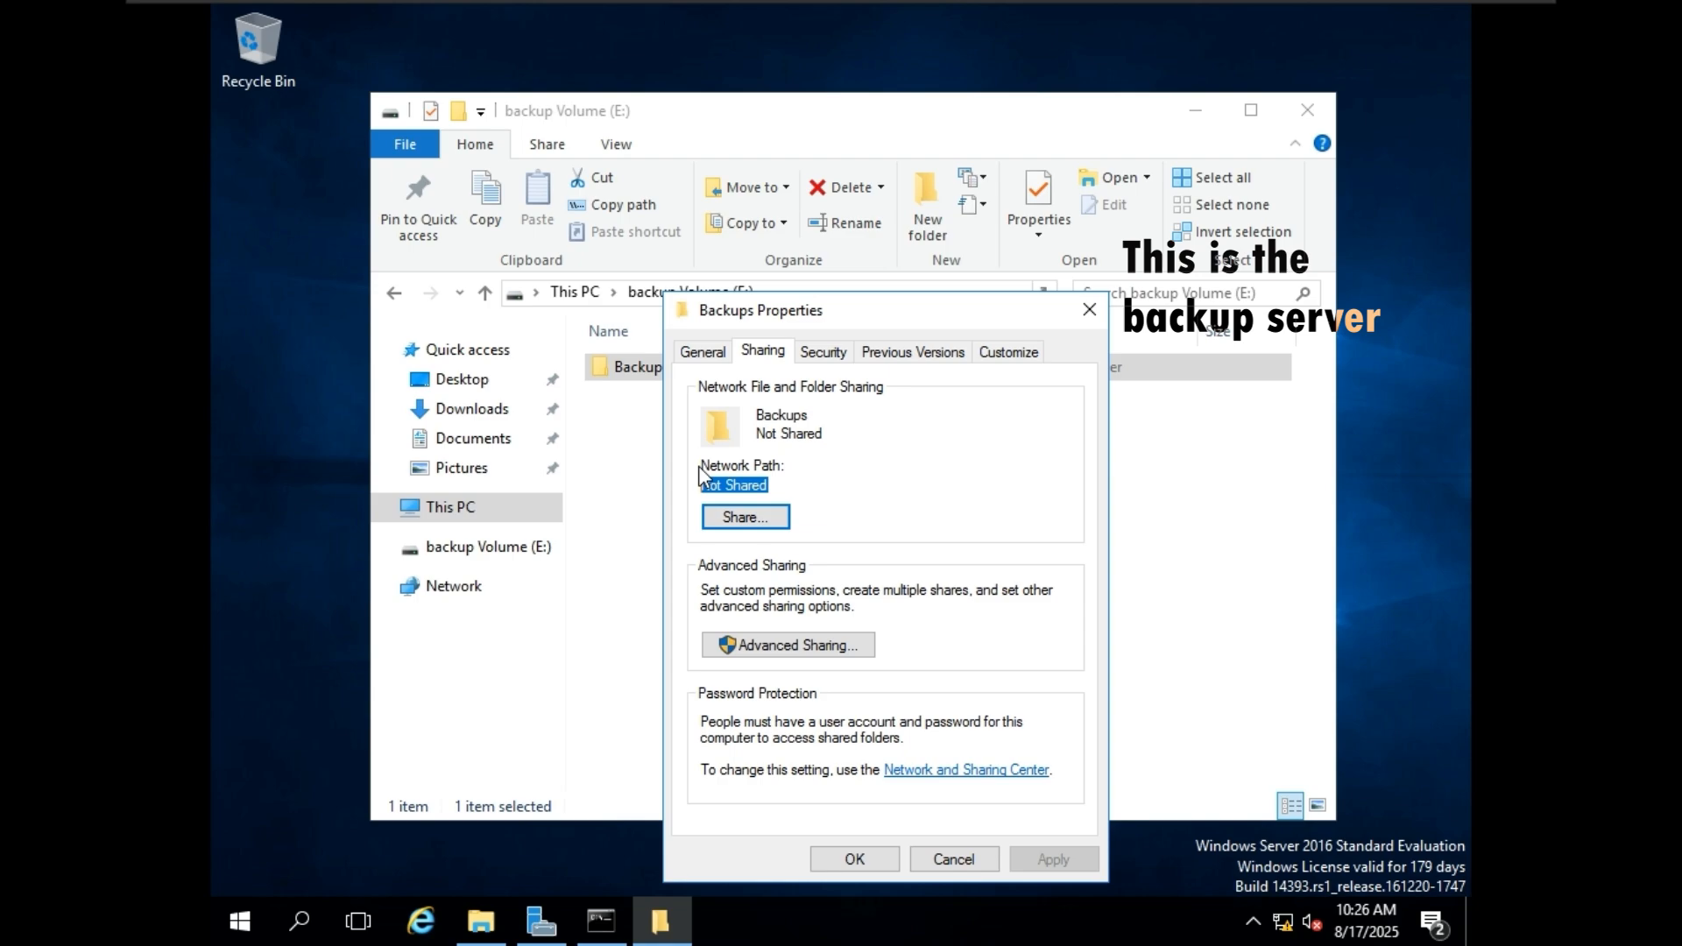
{"action": "left_click", "coordinate": [746, 517]}
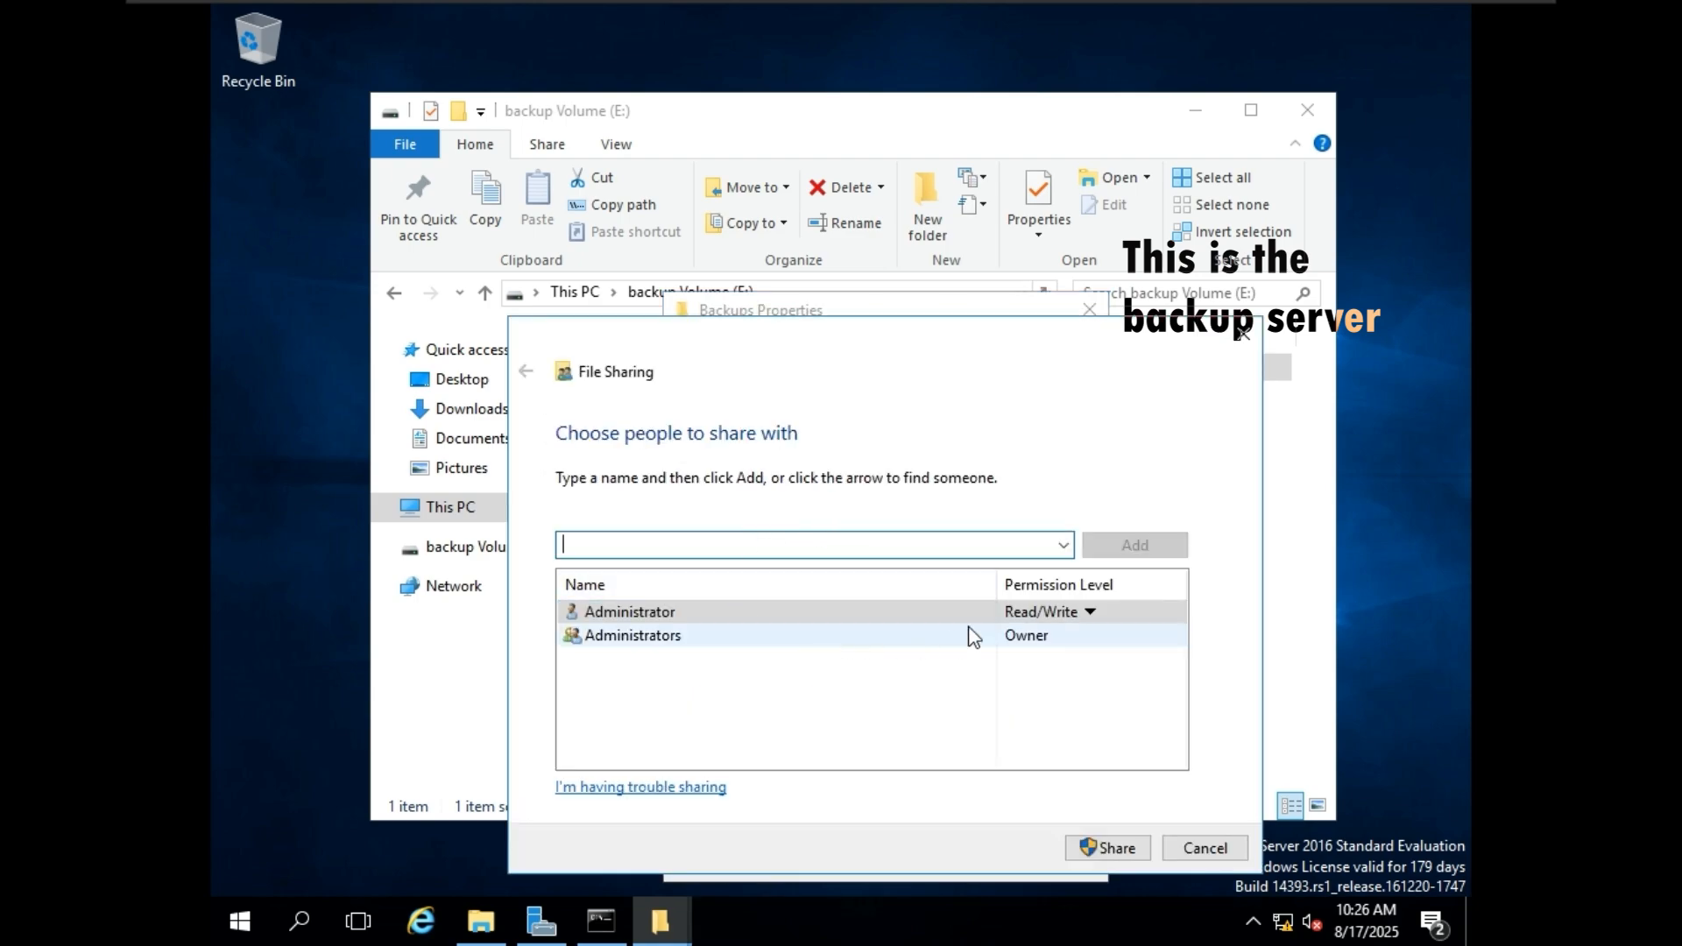
{"action": "left_click", "coordinate": [1238, 335]}
Share the folder through Advanced Sharing as "Backups" with the comment "this is backup folder".
{"action": "left_click", "coordinate": [810, 645]}
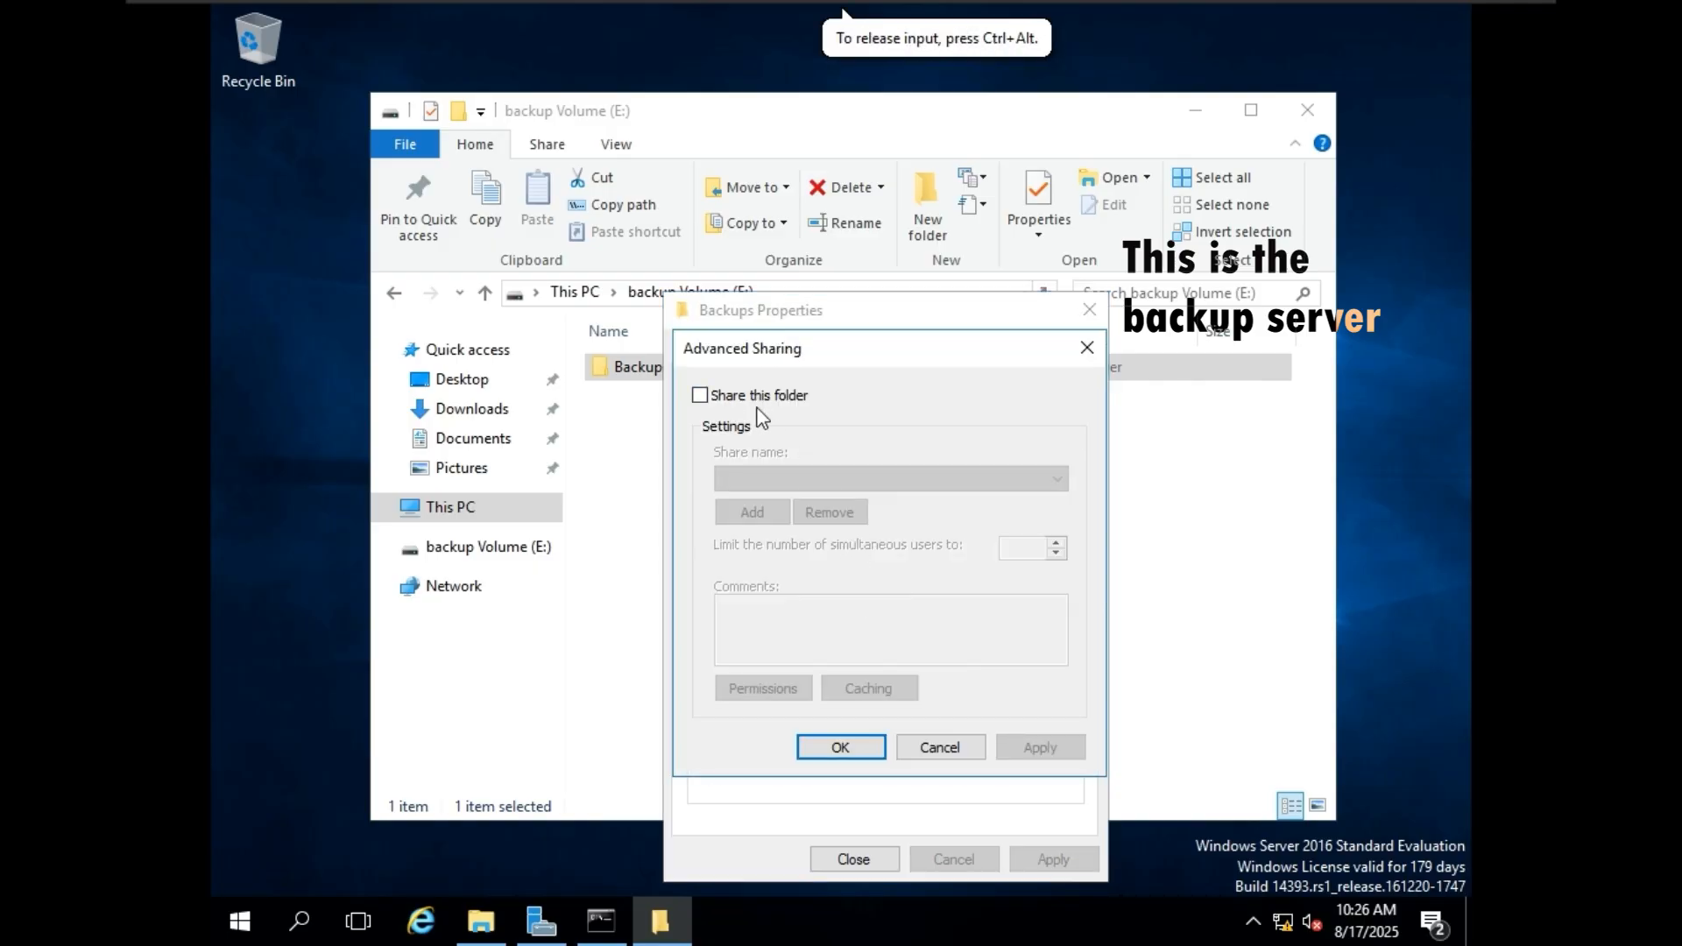
{"action": "left_click", "coordinate": [700, 395]}
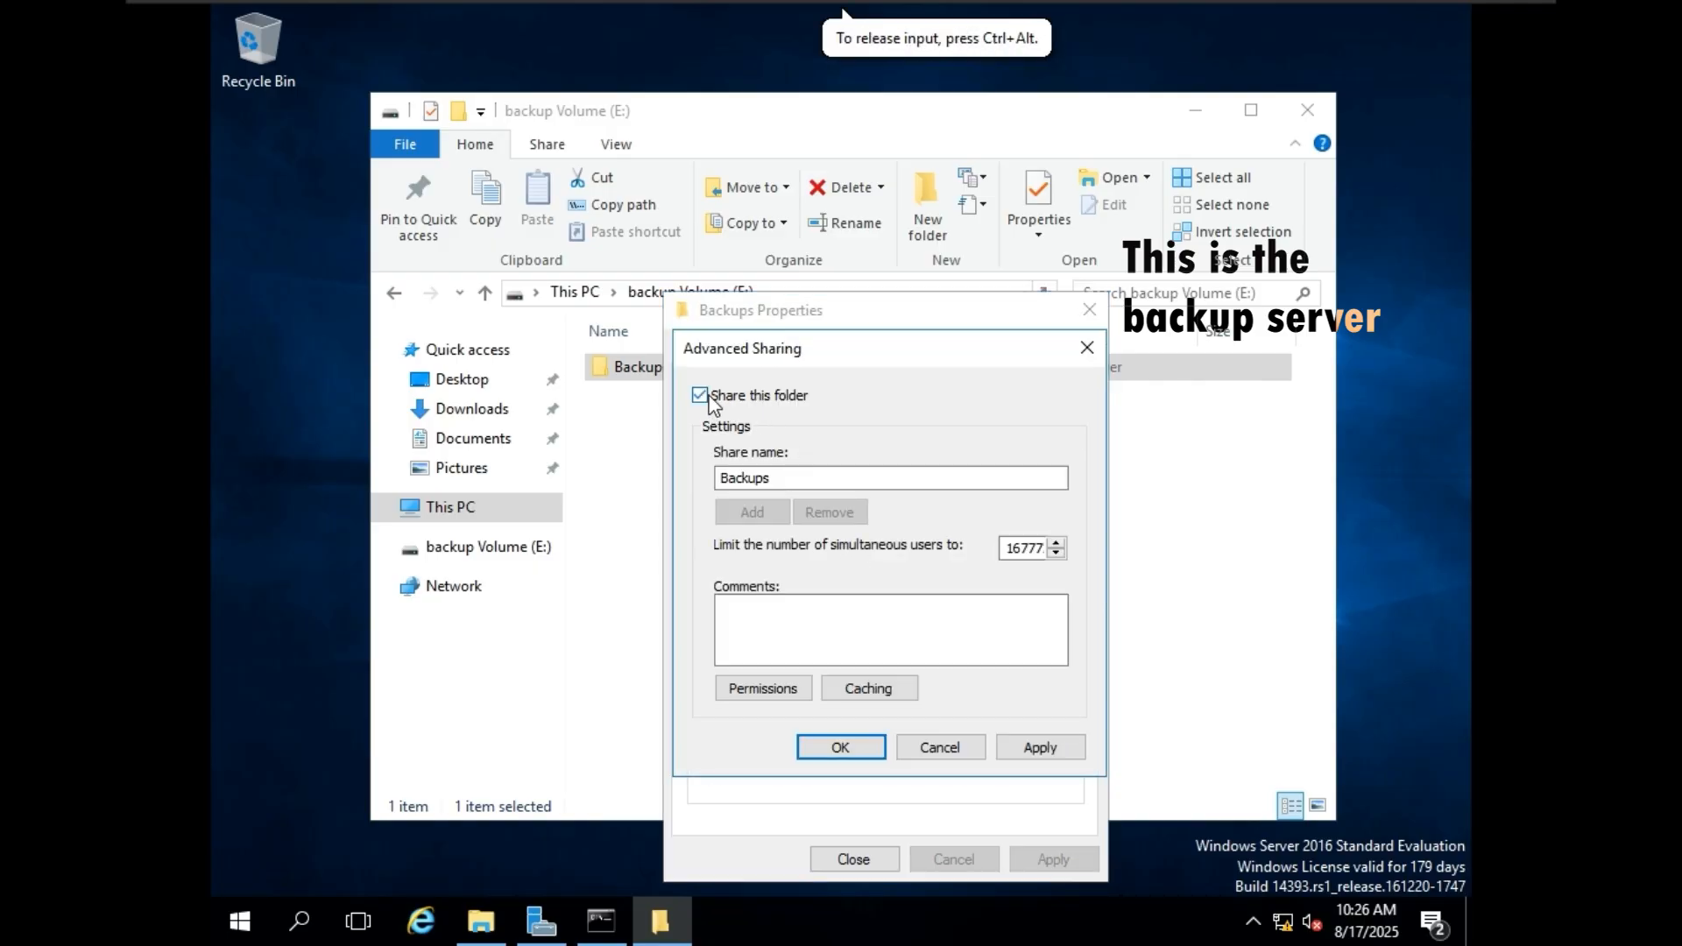
{"action": "left_click", "coordinate": [829, 625]}
{"action": "type", "text": "this is backup folder"}
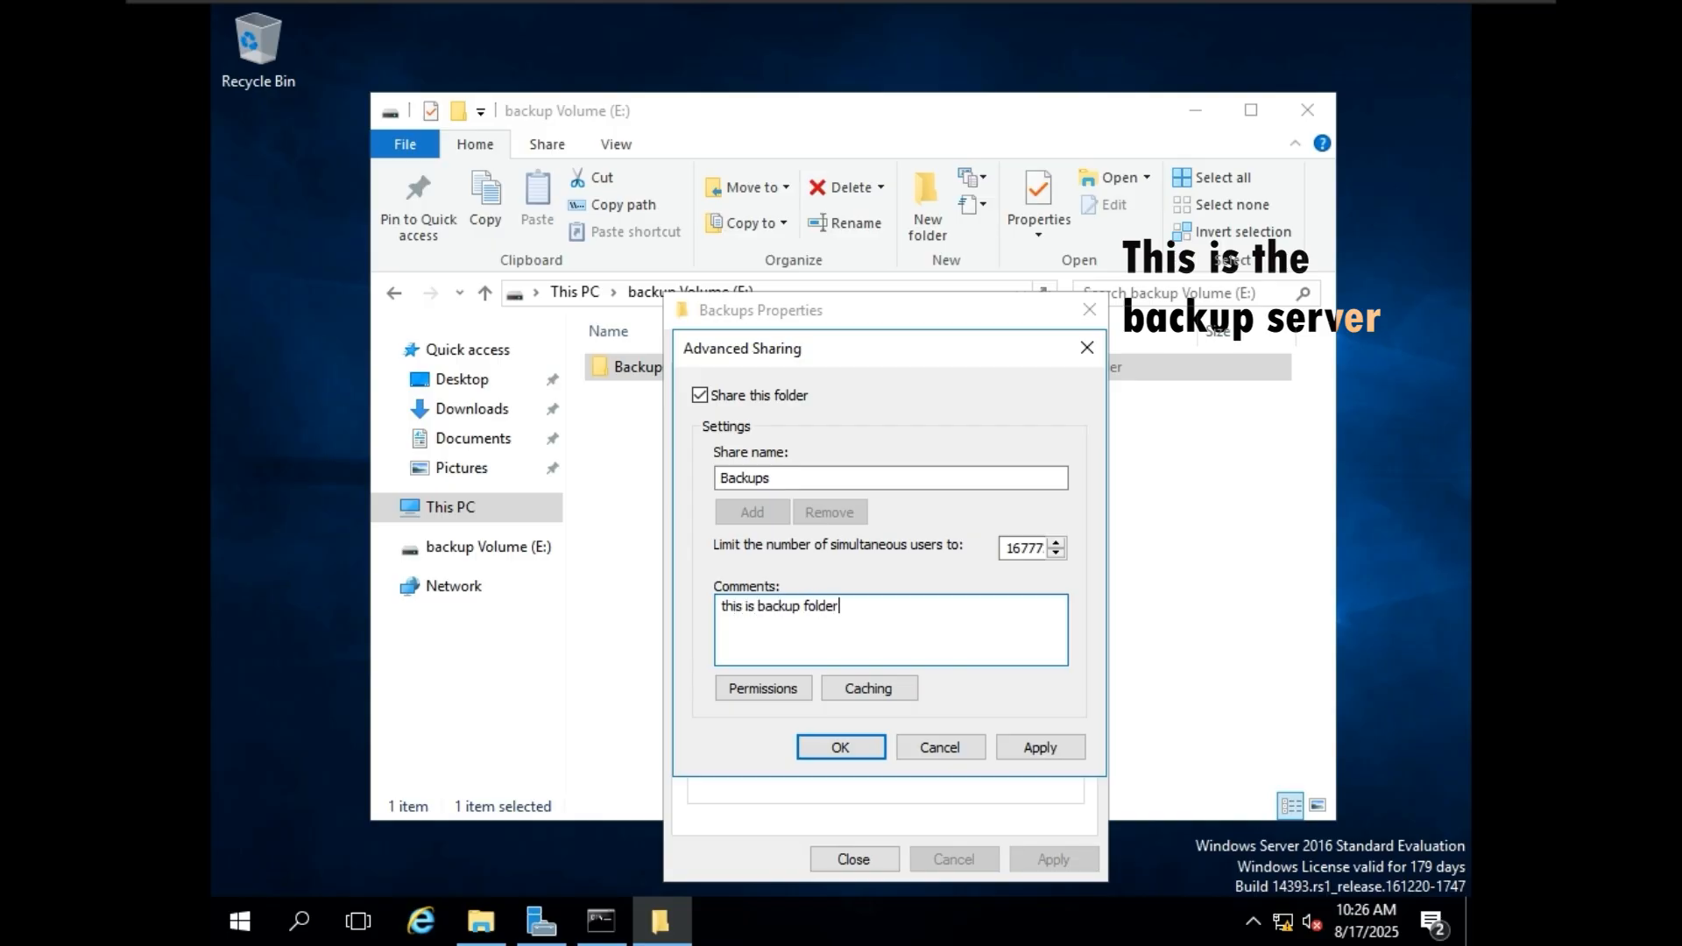
Allow Everyone the Change permission on the Backups share and apply the advanced sharing settings.
{"action": "left_click", "coordinate": [776, 688]}
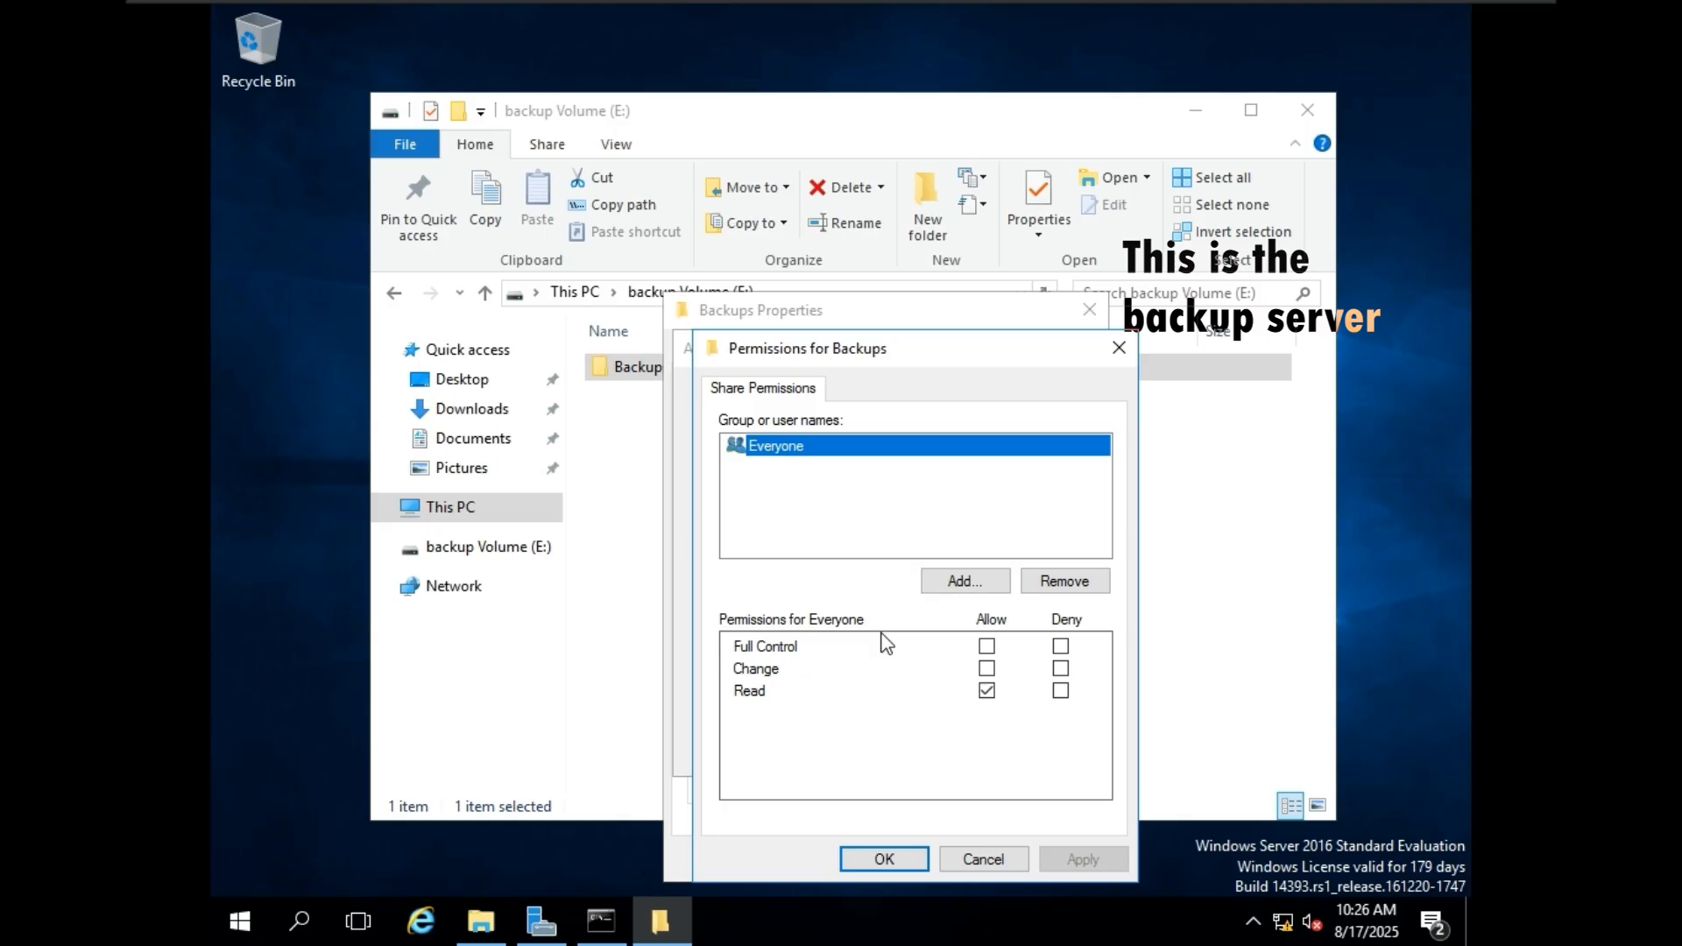
{"action": "left_click", "coordinate": [988, 668]}
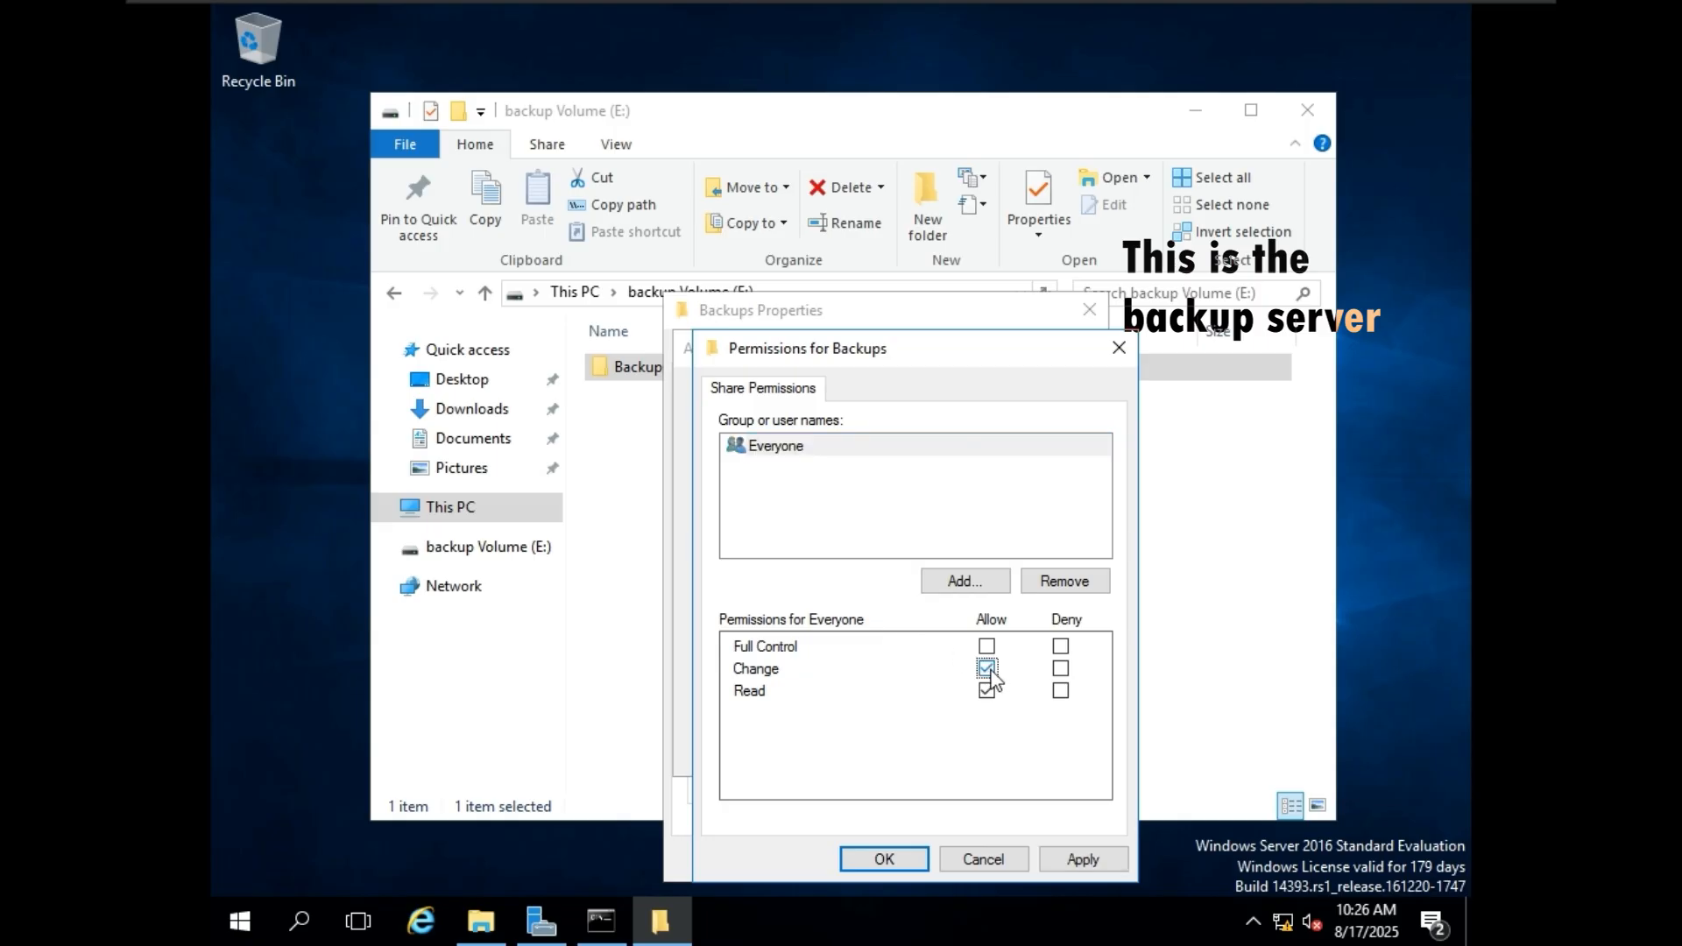
{"action": "left_click", "coordinate": [1083, 859]}
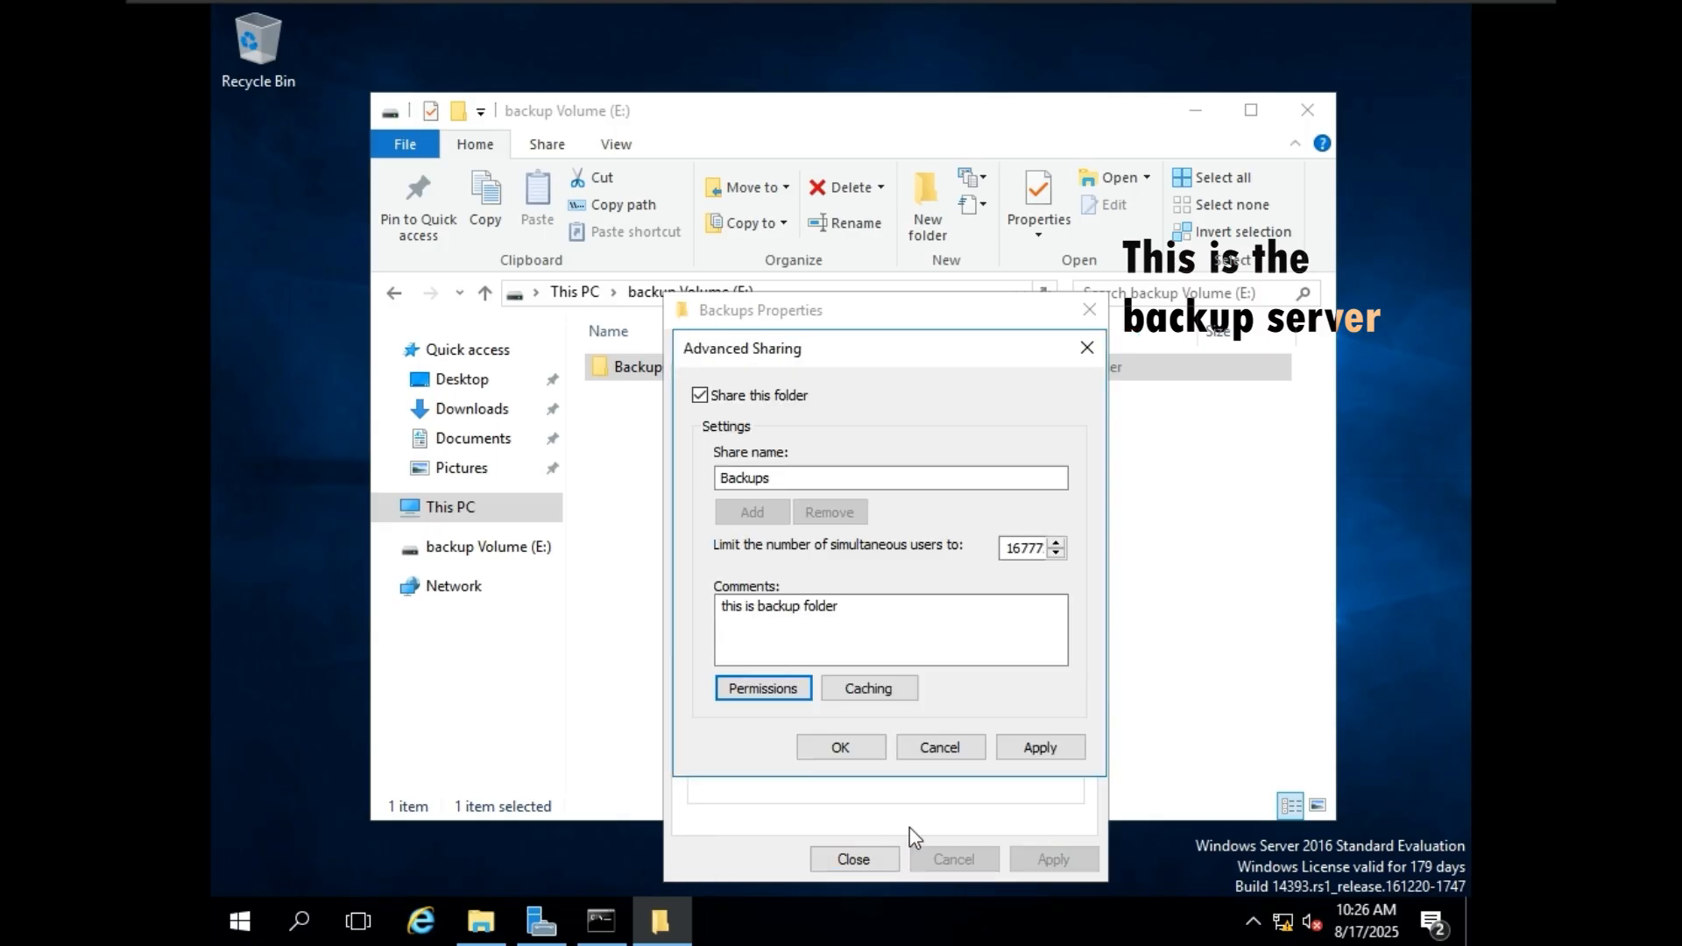
{"action": "left_click", "coordinate": [1041, 747]}
{"action": "left_click", "coordinate": [871, 750]}
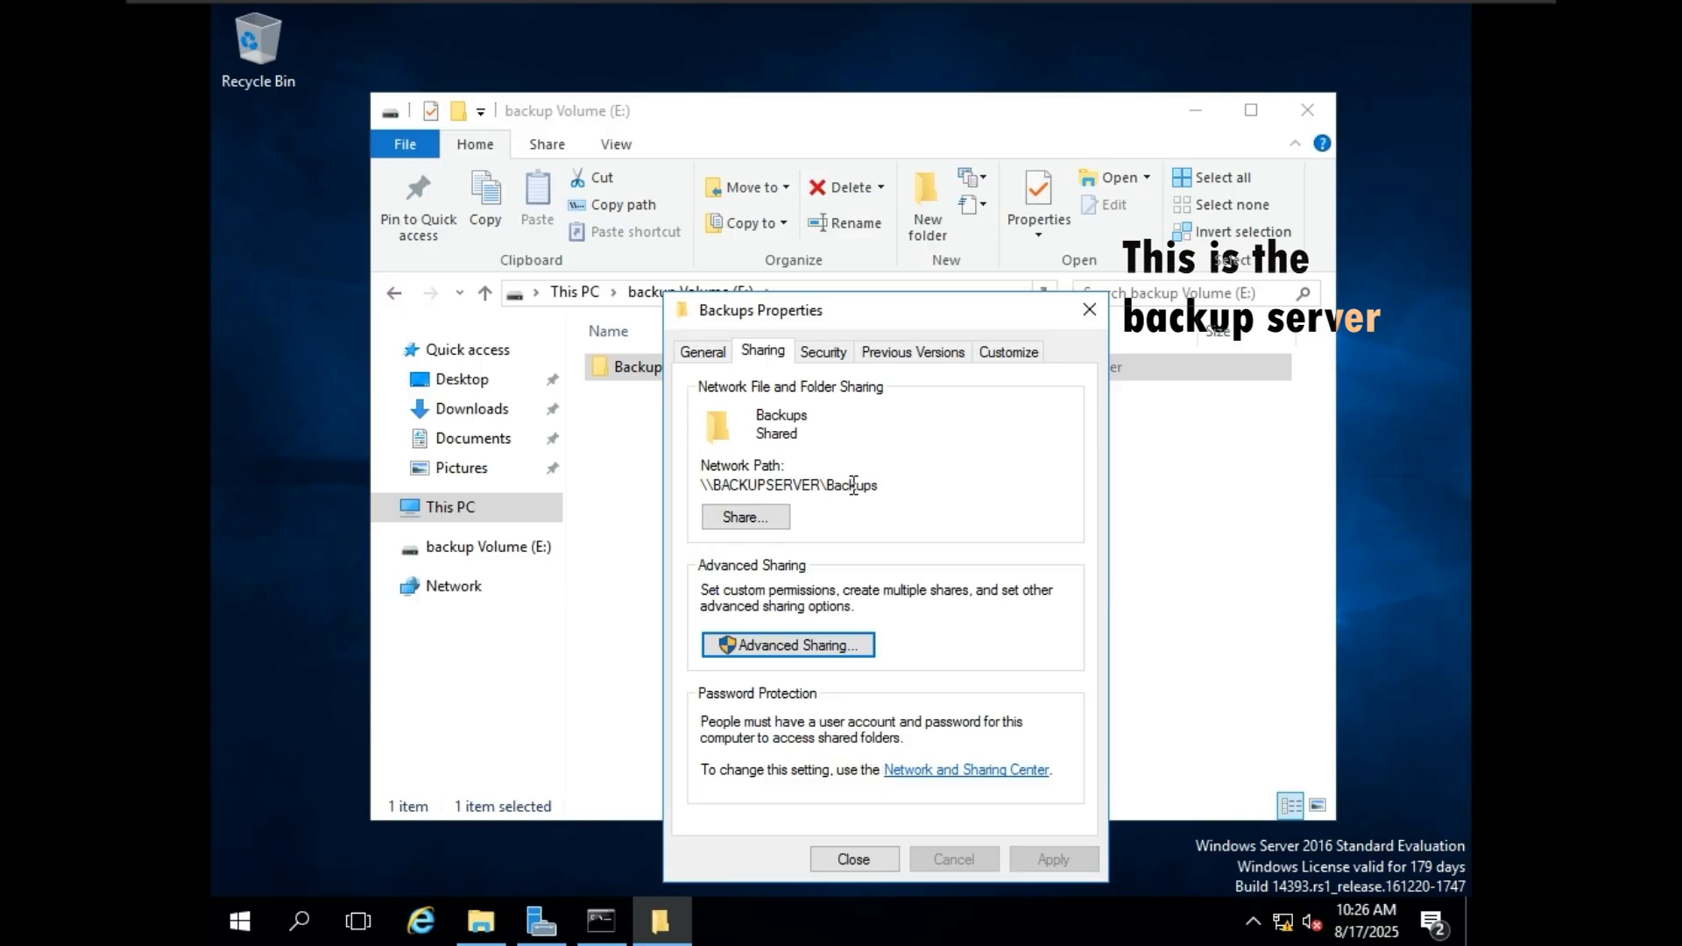
Compare the Backups share's network path with the remote folder location format in the new server's Backup Once Wizard.
{"action": "left_click_drag", "start_coordinate": [881, 488], "coordinate": [760, 488]}
{"action": "left_click", "coordinate": [815, 486]}
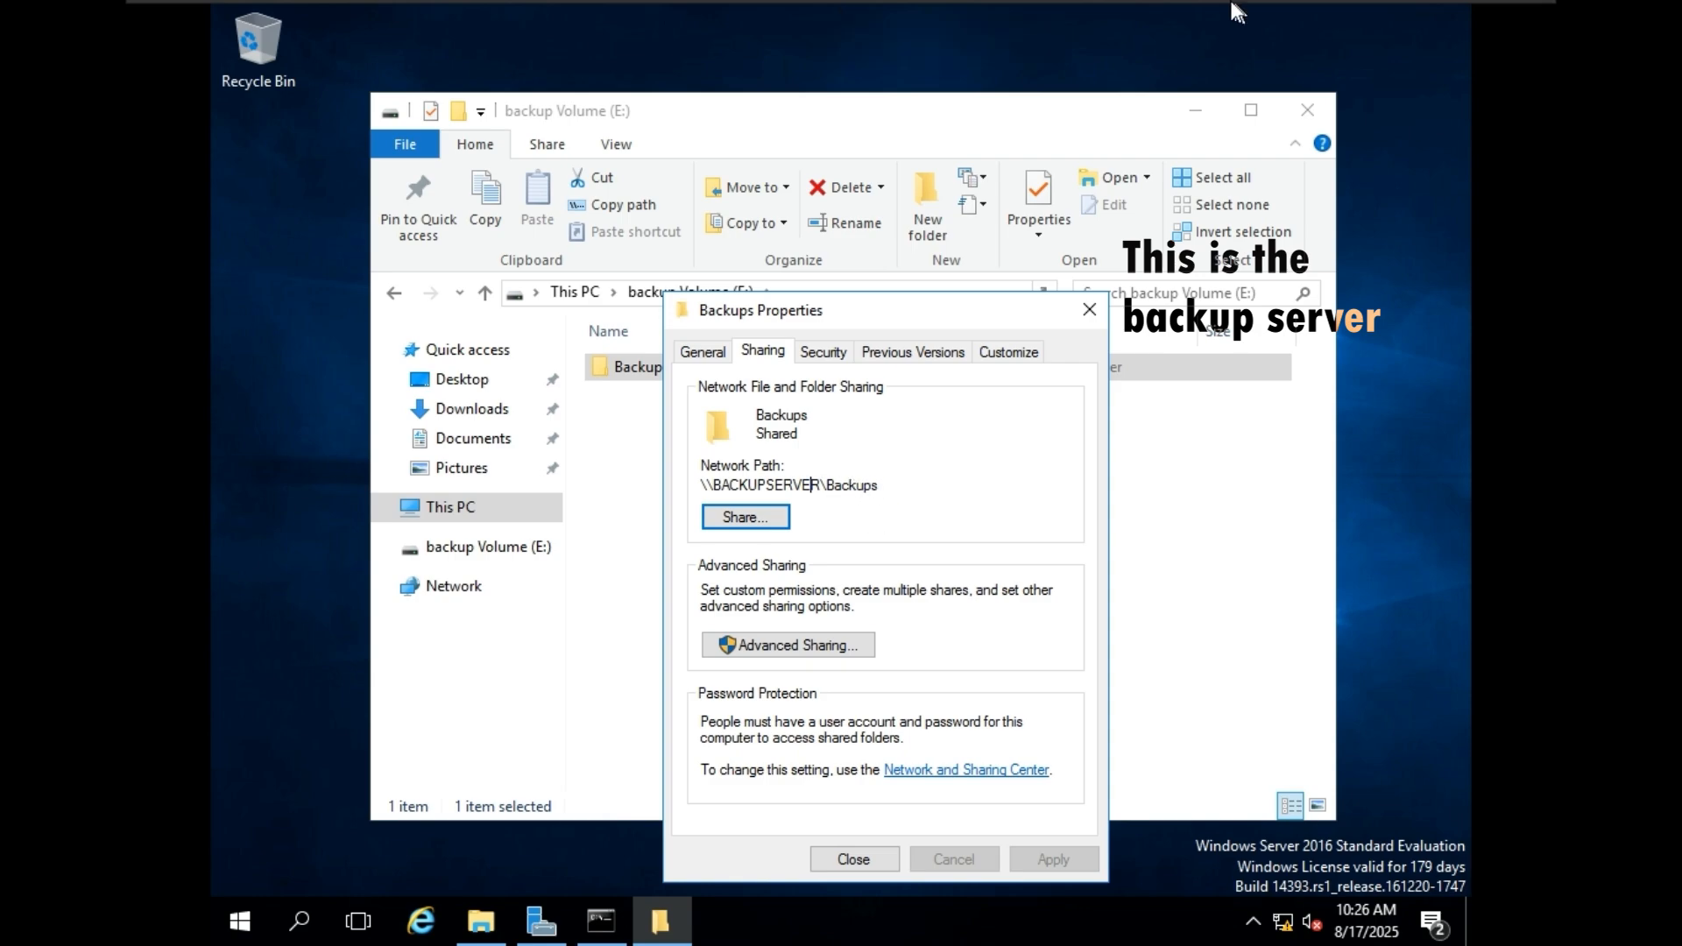
{"action": "left_click", "coordinate": [1174, 19]}
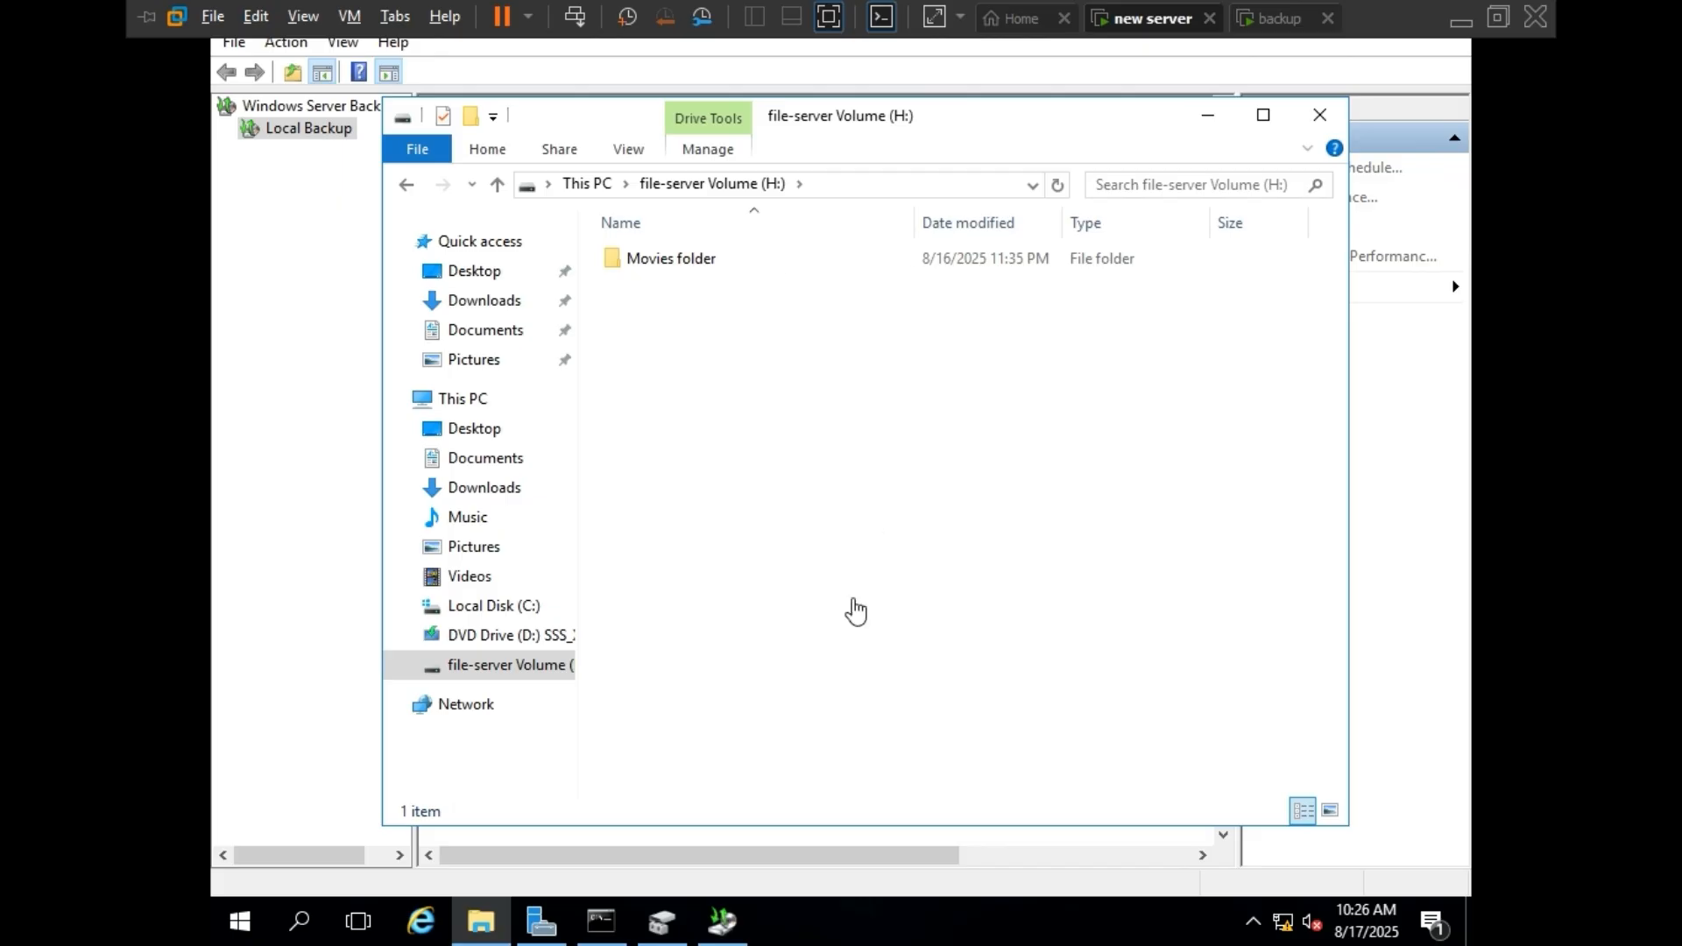
{"action": "left_click", "coordinate": [720, 922]}
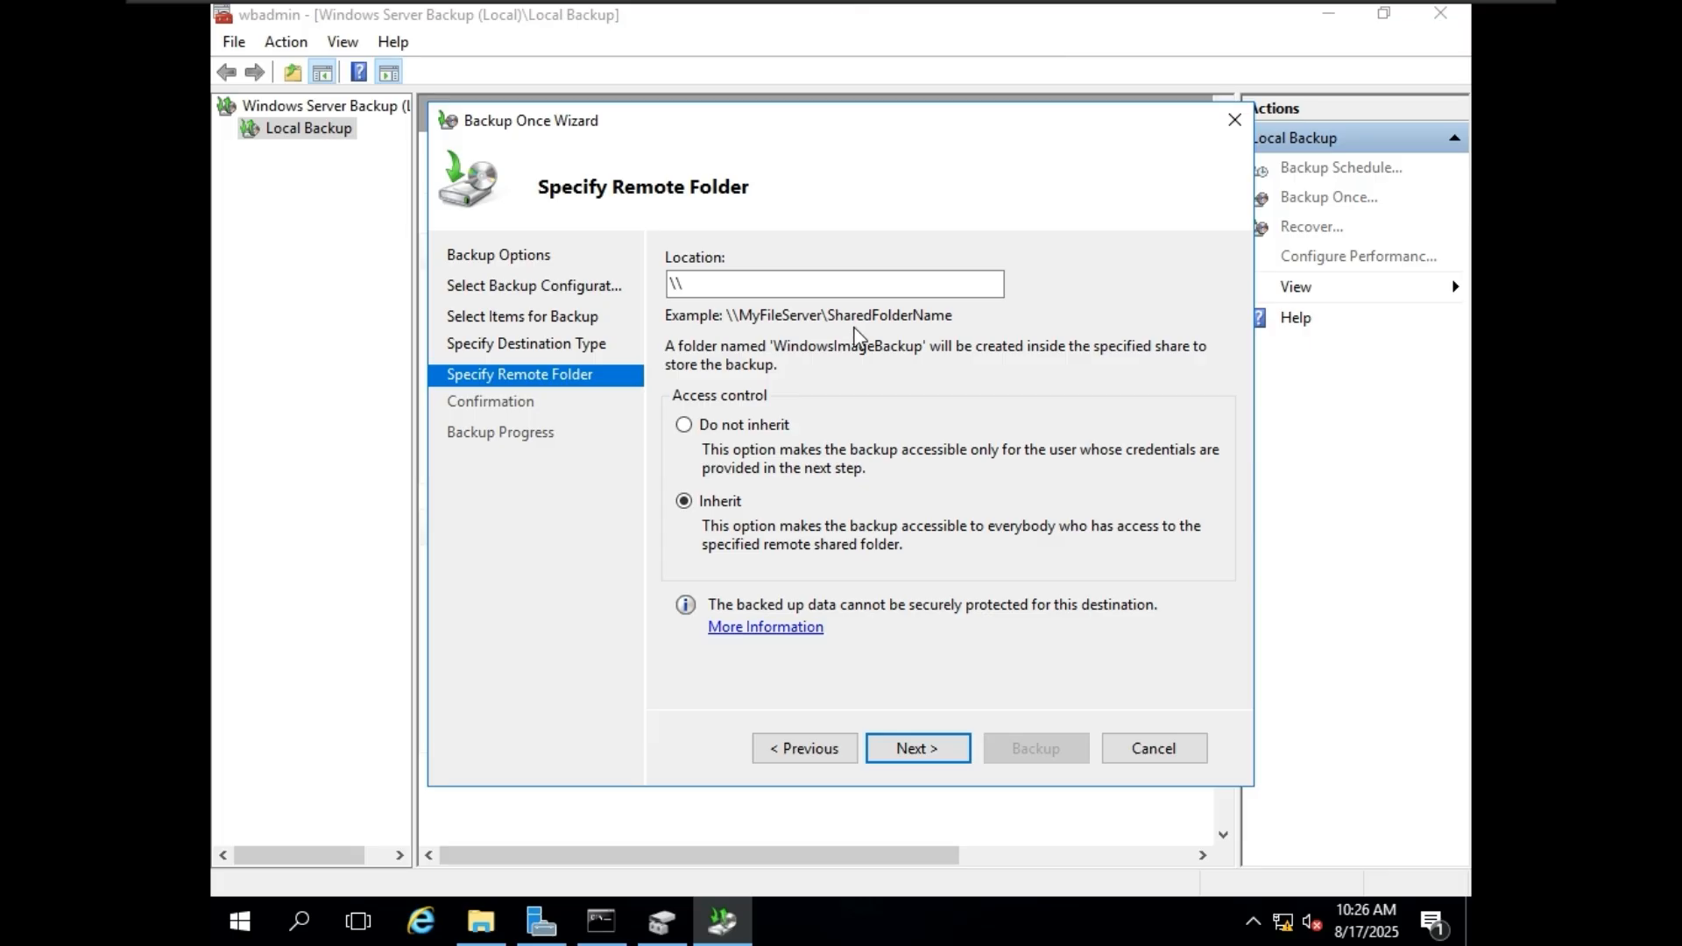
{"action": "left_click", "coordinate": [1286, 31]}
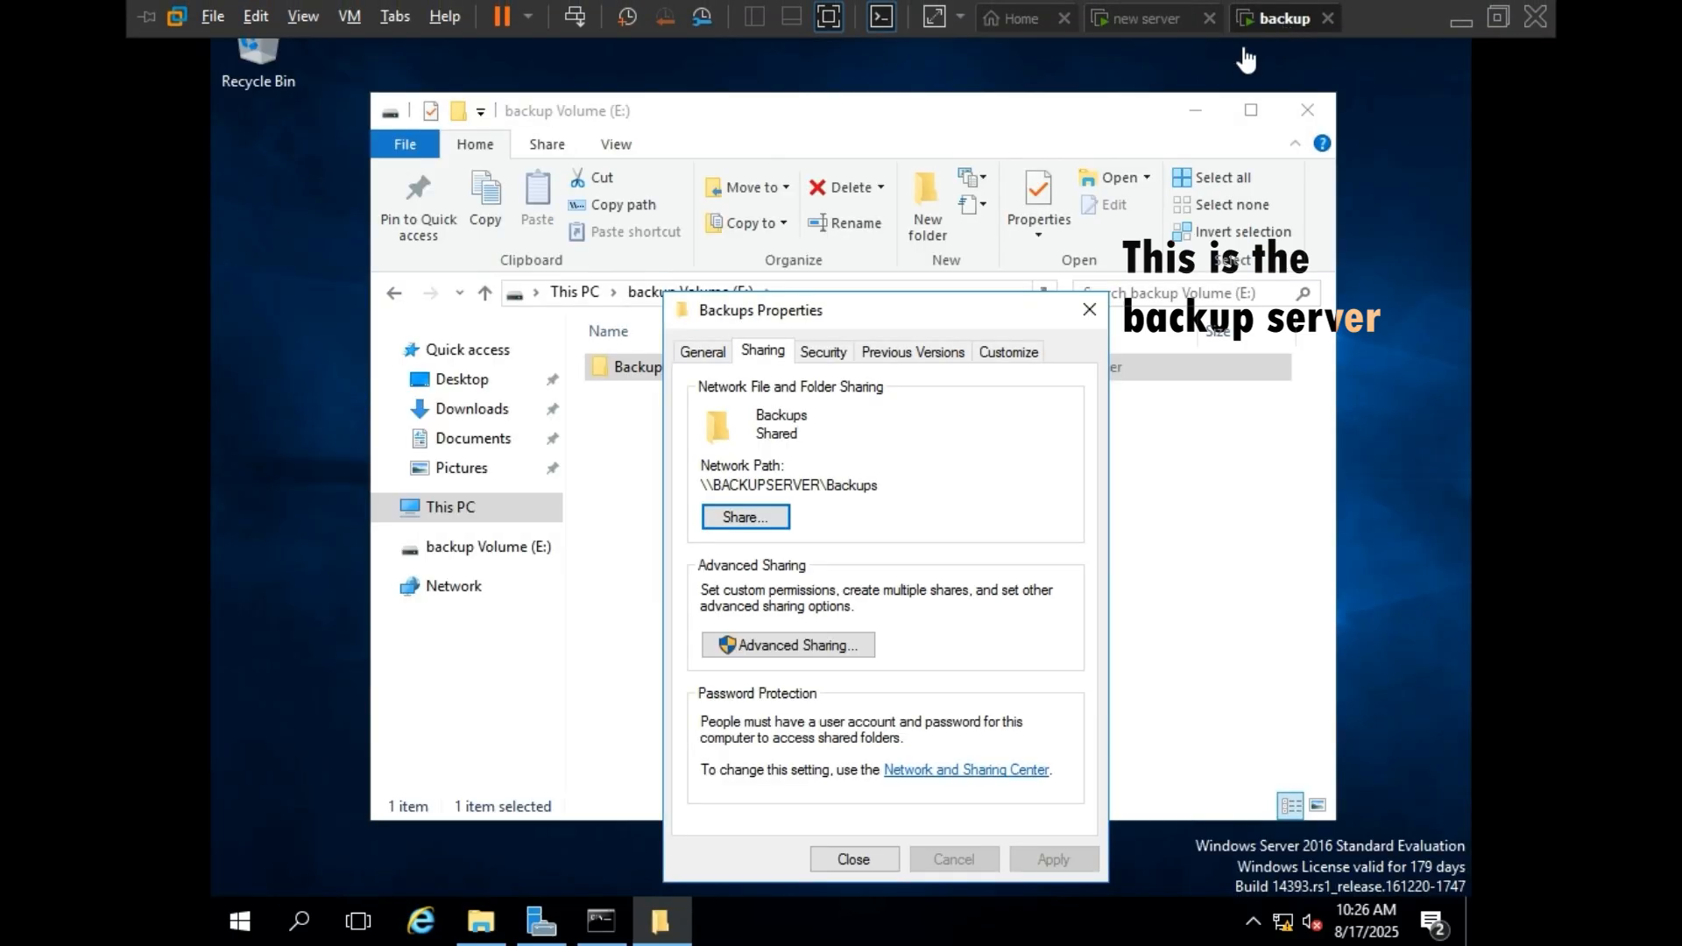
{"action": "left_click", "coordinate": [720, 488]}
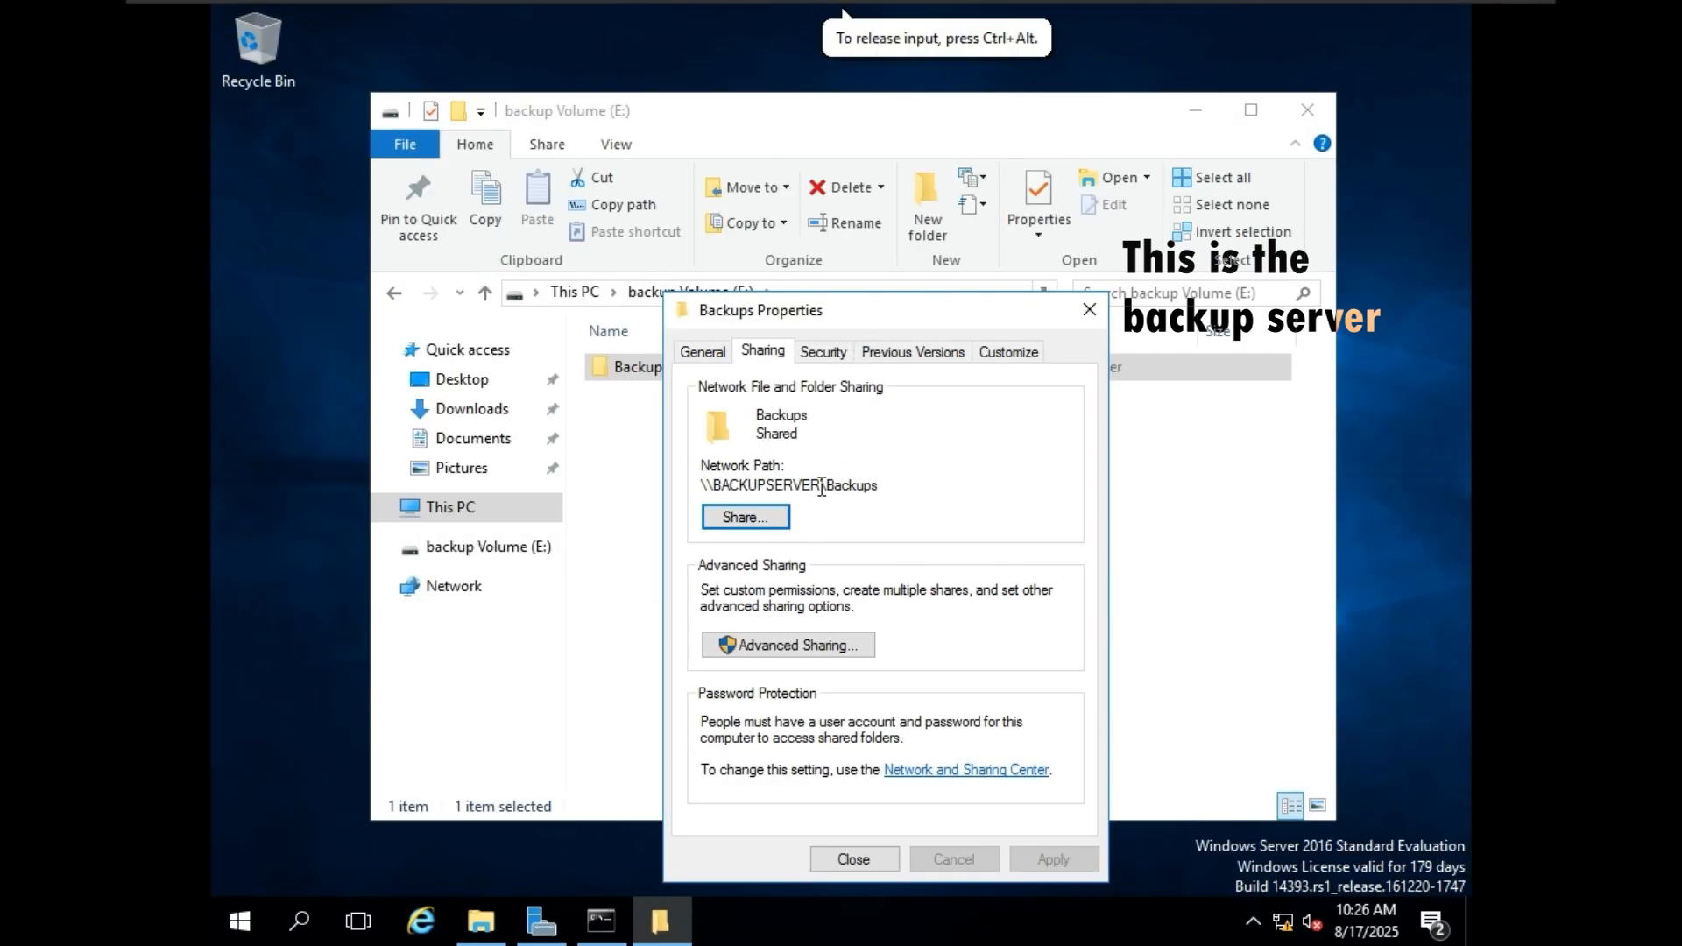
{"action": "left_click_drag", "start_coordinate": [879, 484], "coordinate": [703, 485]}
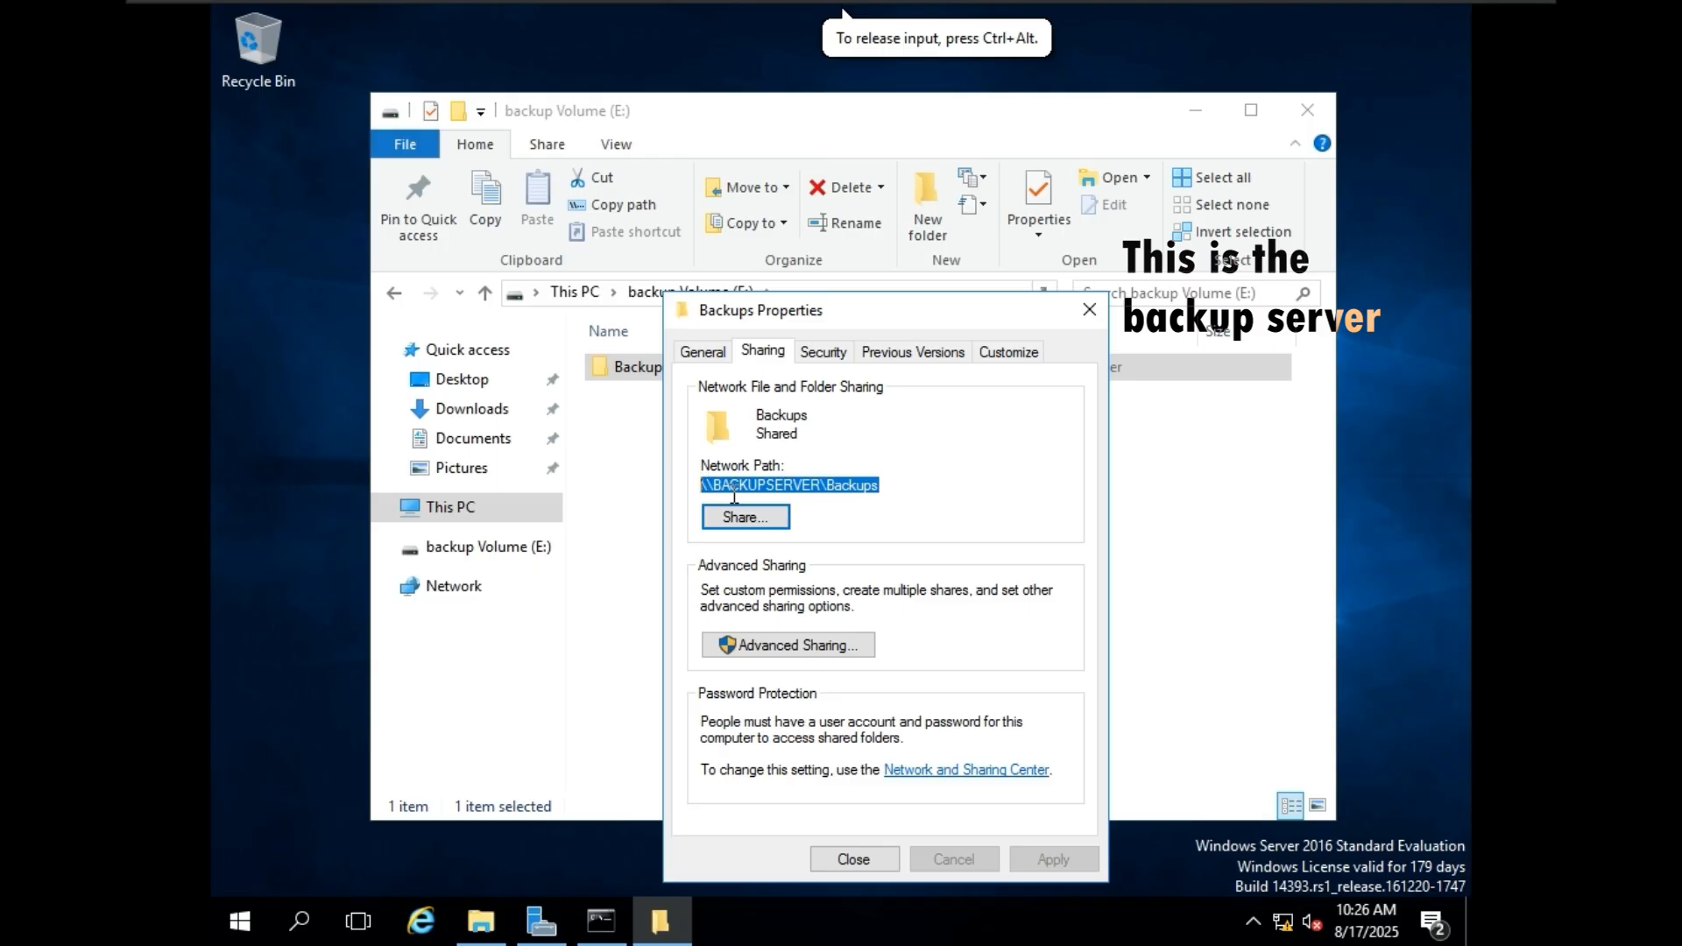
Check the backup server's computer name by running hostname in Command Prompt, and minimize the console.
{"action": "left_click", "coordinate": [595, 902]}
{"action": "scroll", "coordinate": [841, 676], "scroll_direction": "down", "scroll_amount": 14}
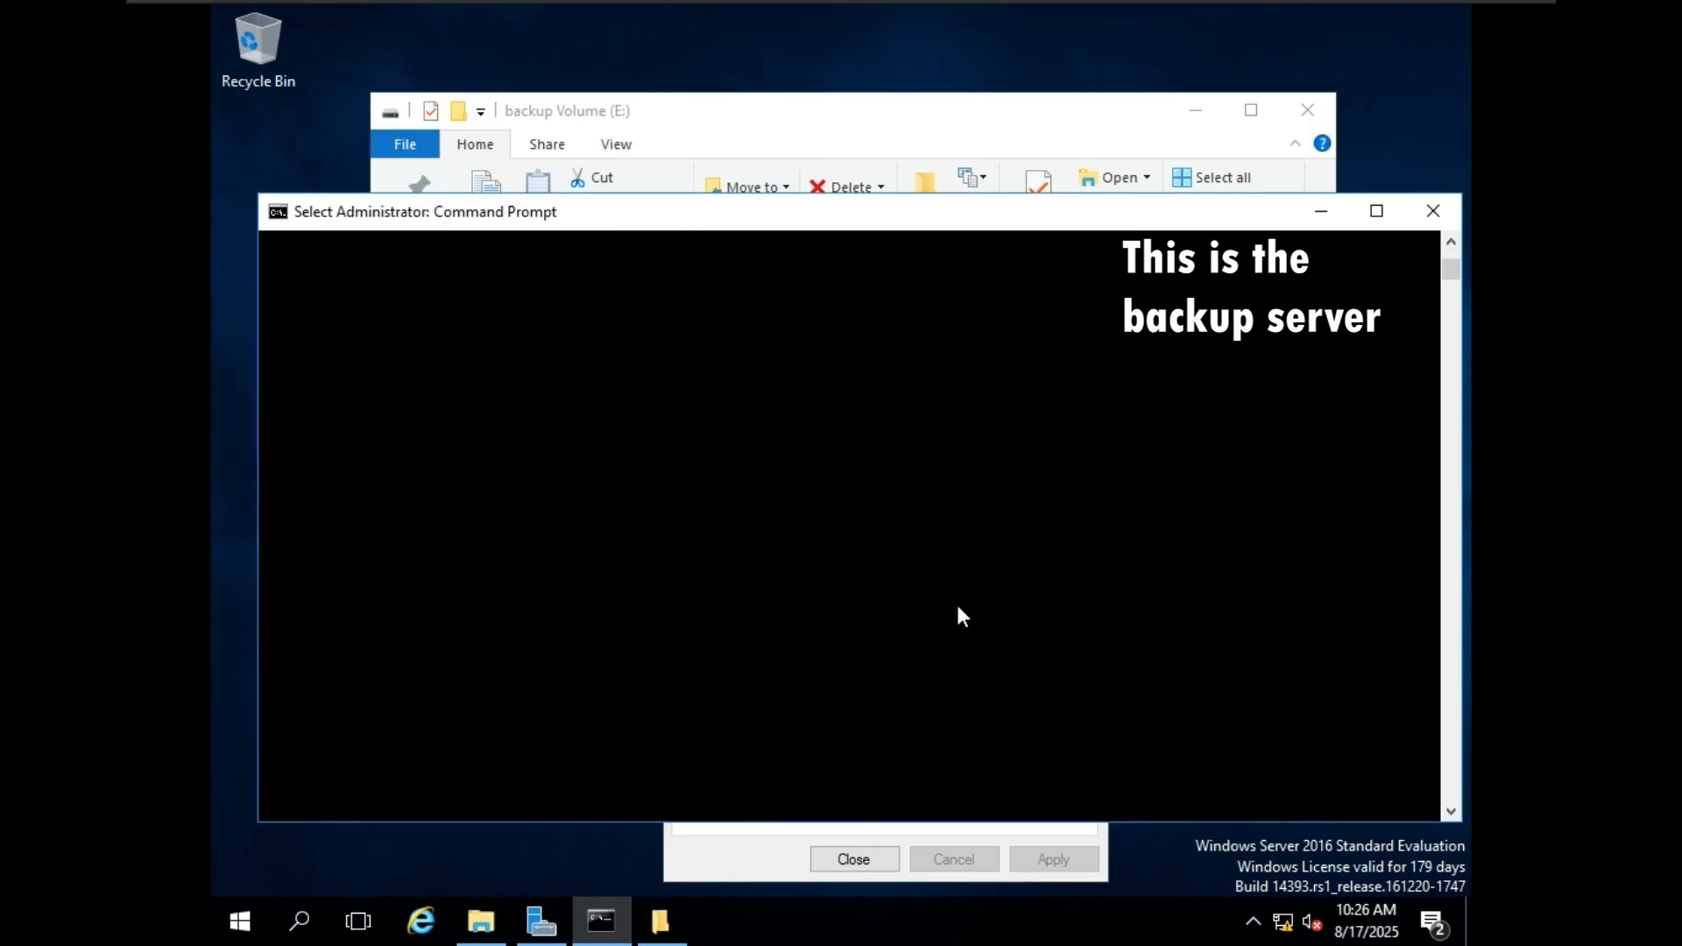
{"action": "scroll", "coordinate": [895, 586], "scroll_direction": "up", "scroll_amount": 4}
{"action": "type", "text": "hostname"}
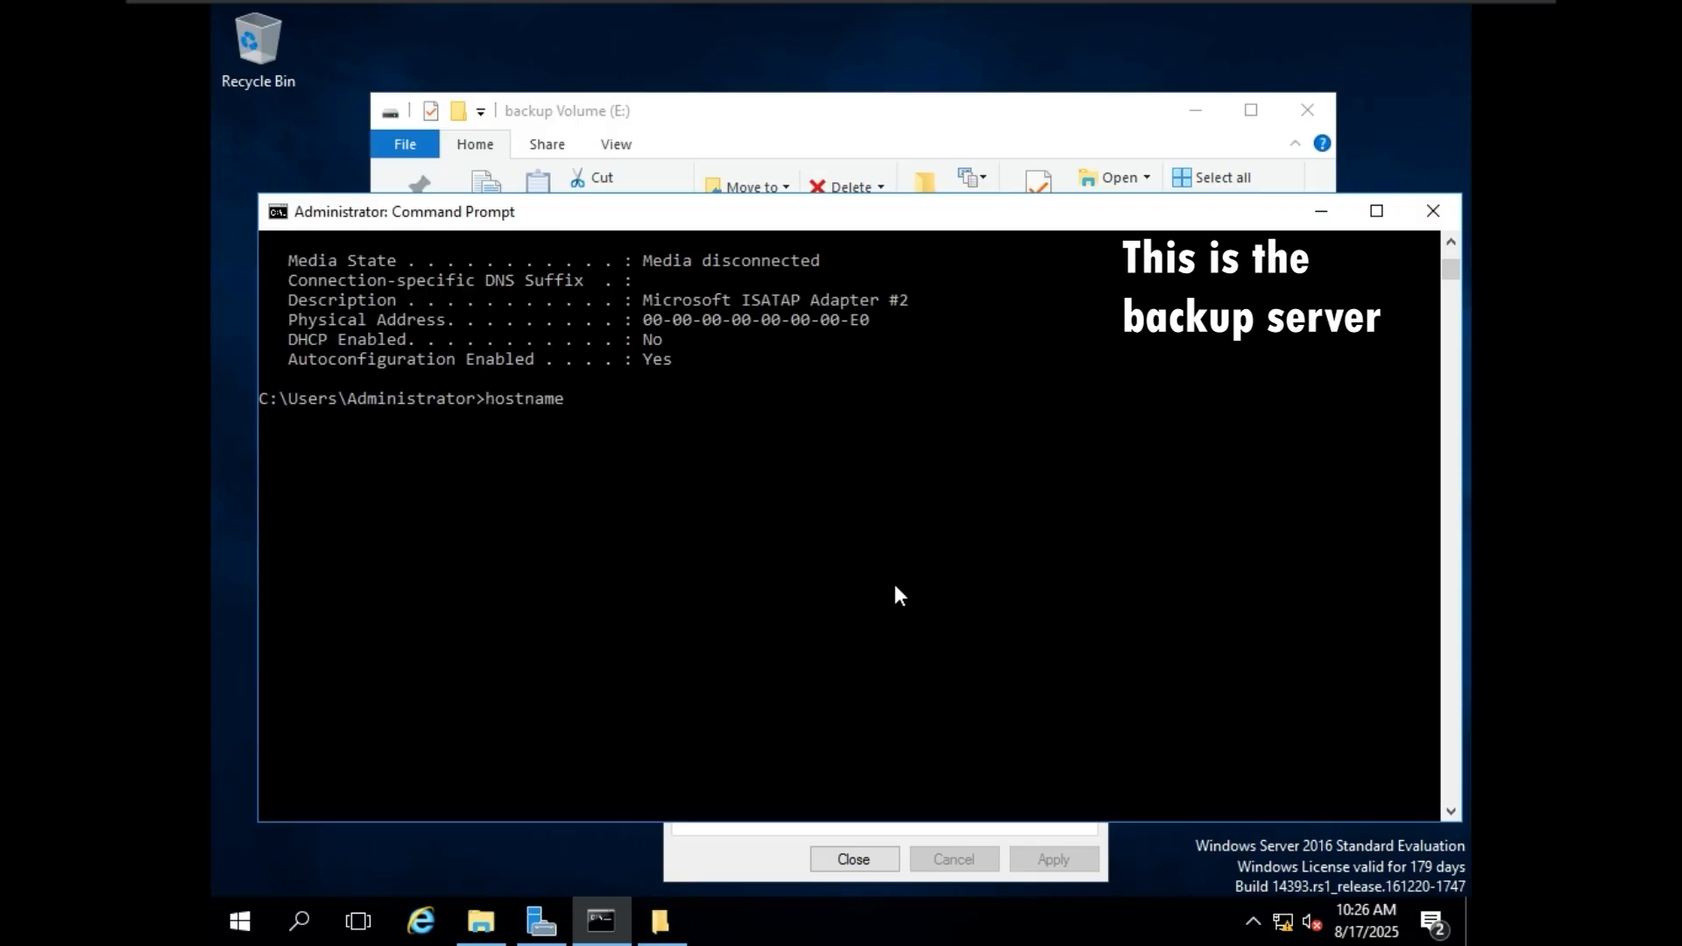
{"action": "key", "text": "Return"}
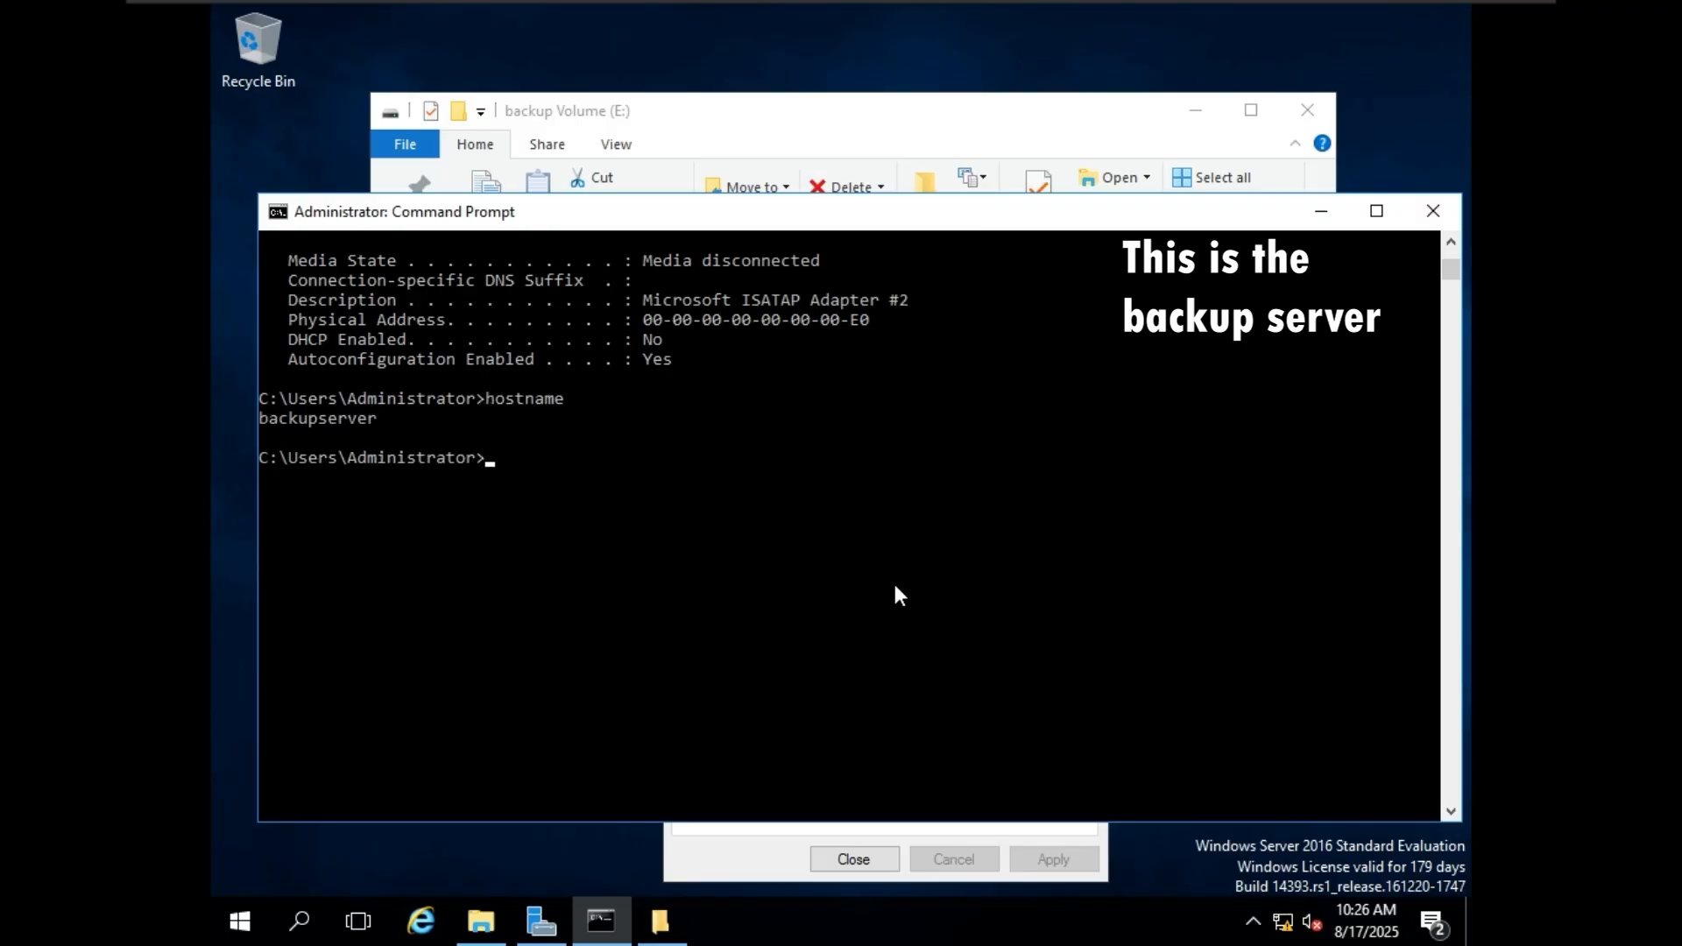
{"action": "scroll", "coordinate": [418, 476], "scroll_direction": "up", "scroll_amount": 2}
{"action": "left_click_drag", "start_coordinate": [394, 536], "coordinate": [263, 544]}
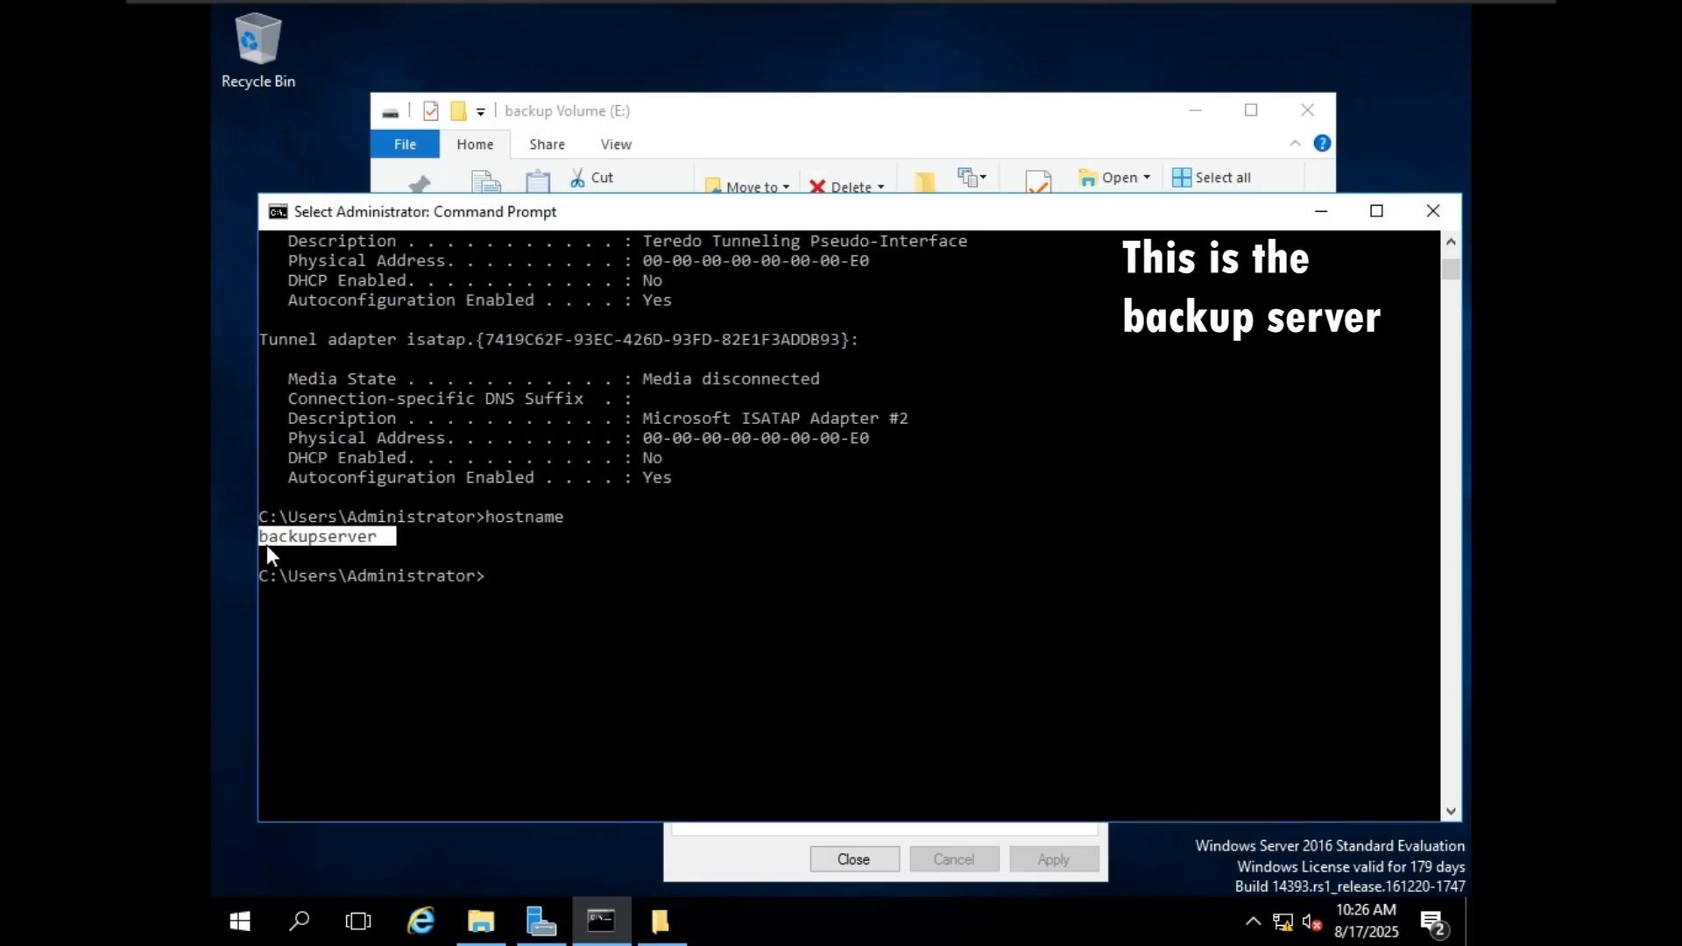
{"action": "left_click", "coordinate": [1321, 212]}
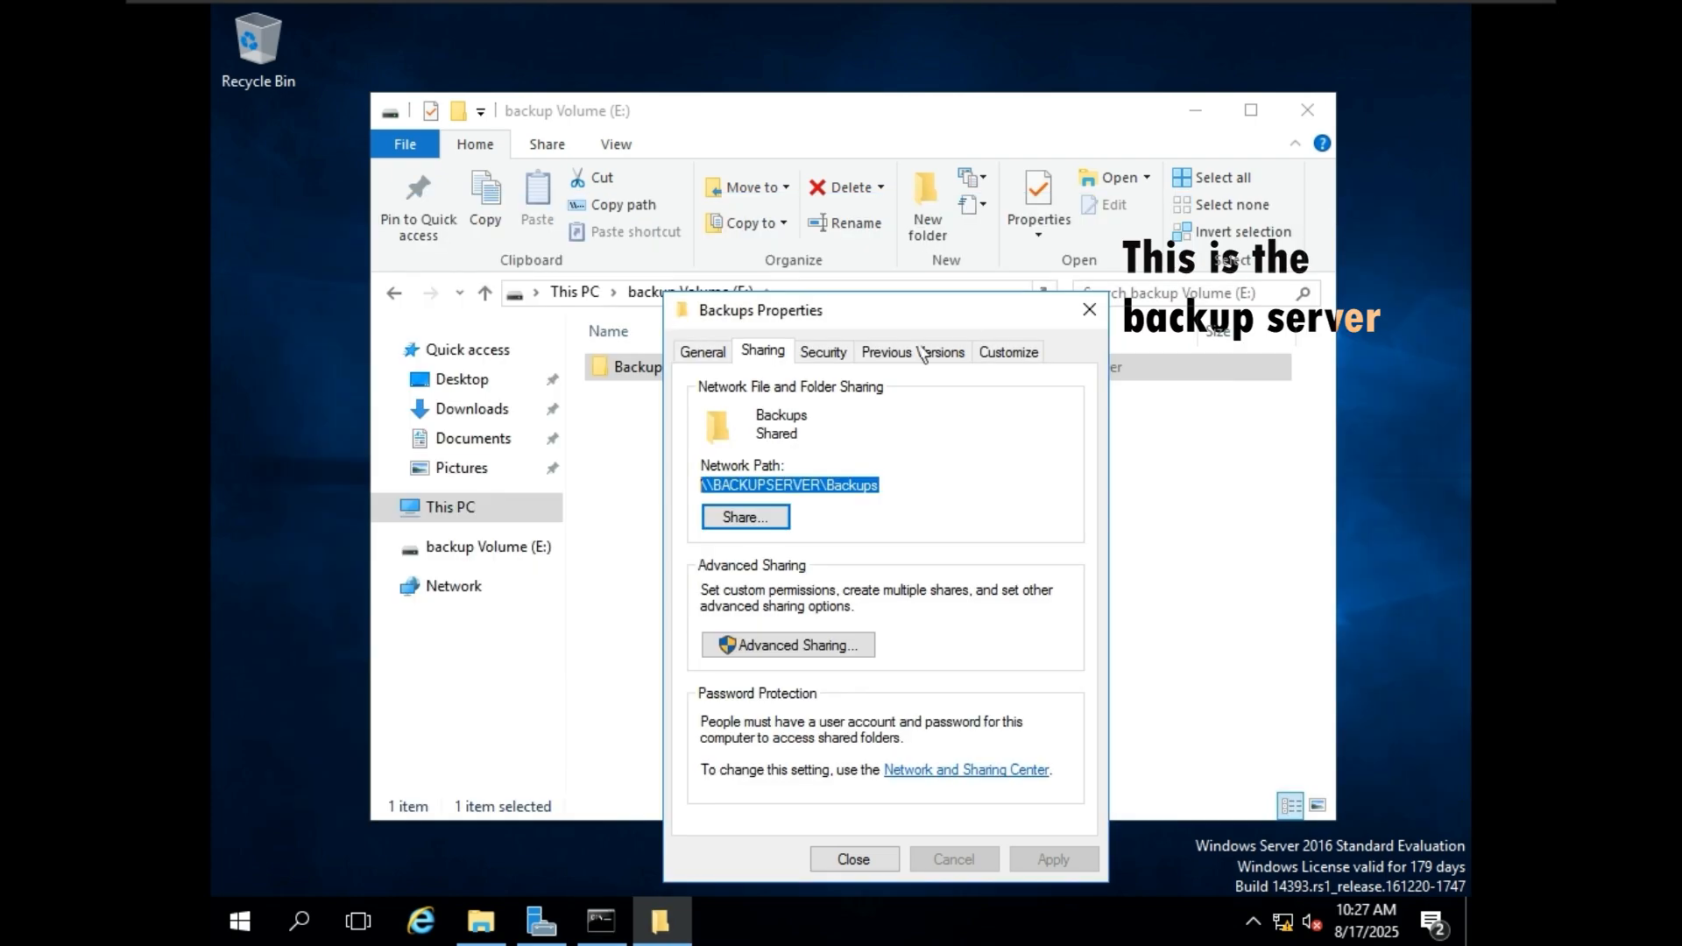
Examine the server name and shared folder name parts of the Backups network path.
{"action": "left_click", "coordinate": [843, 490]}
{"action": "left_click_drag", "start_coordinate": [823, 488], "coordinate": [717, 487]}
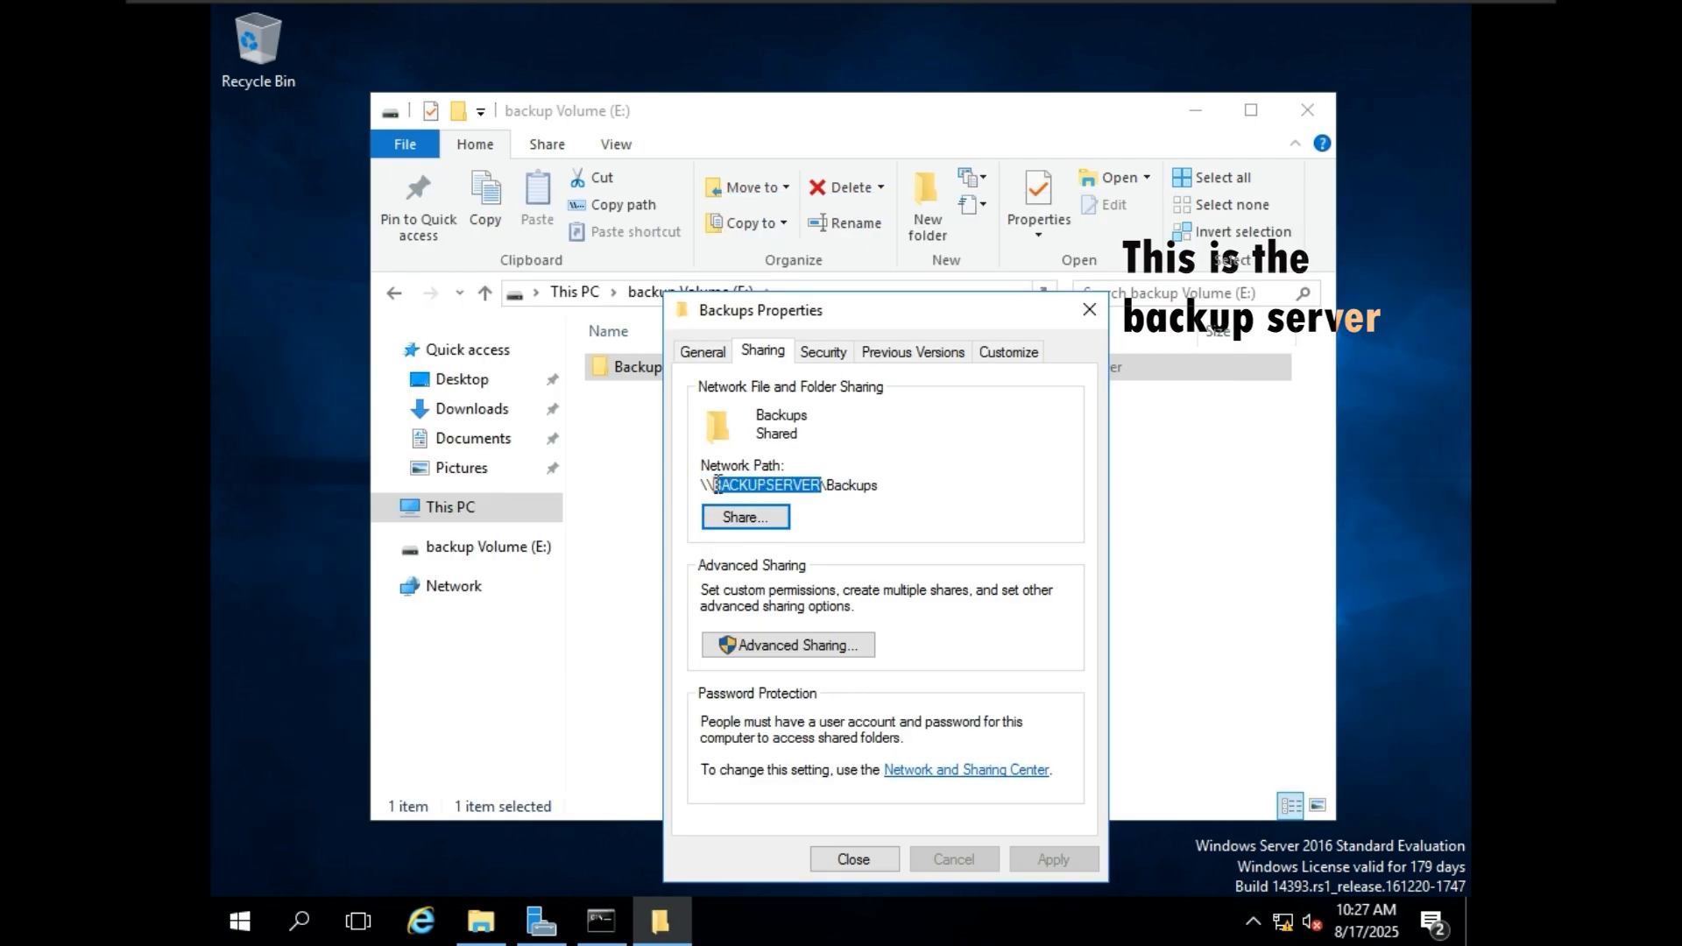
{"action": "mouse_move", "coordinate": [850, 487]}
{"action": "left_mouse_down"}
{"action": "mouse_move", "coordinate": [703, 486]}
{"action": "mouse_move", "coordinate": [883, 488]}
{"action": "left_mouse_up"}
{"action": "left_click", "coordinate": [894, 494]}
{"action": "left_click", "coordinate": [742, 484]}
{"action": "left_click", "coordinate": [883, 487]}
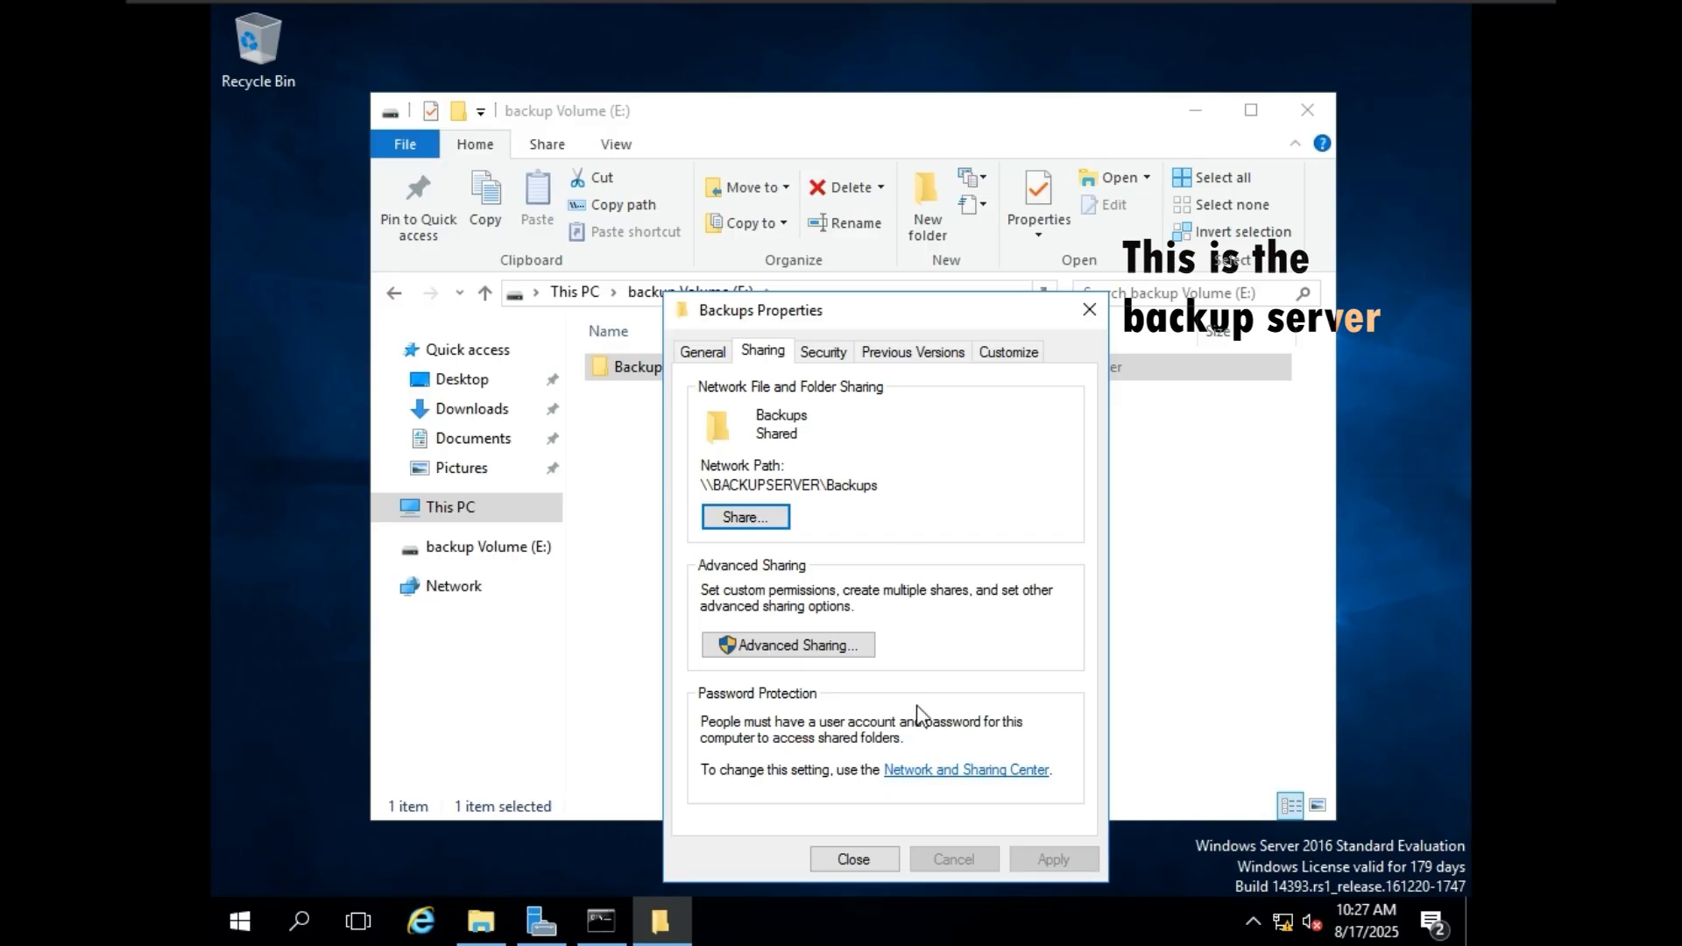
Close the Backups folder's properties and minimize the File Explorer window on the backup server.
{"action": "left_click", "coordinate": [843, 860]}
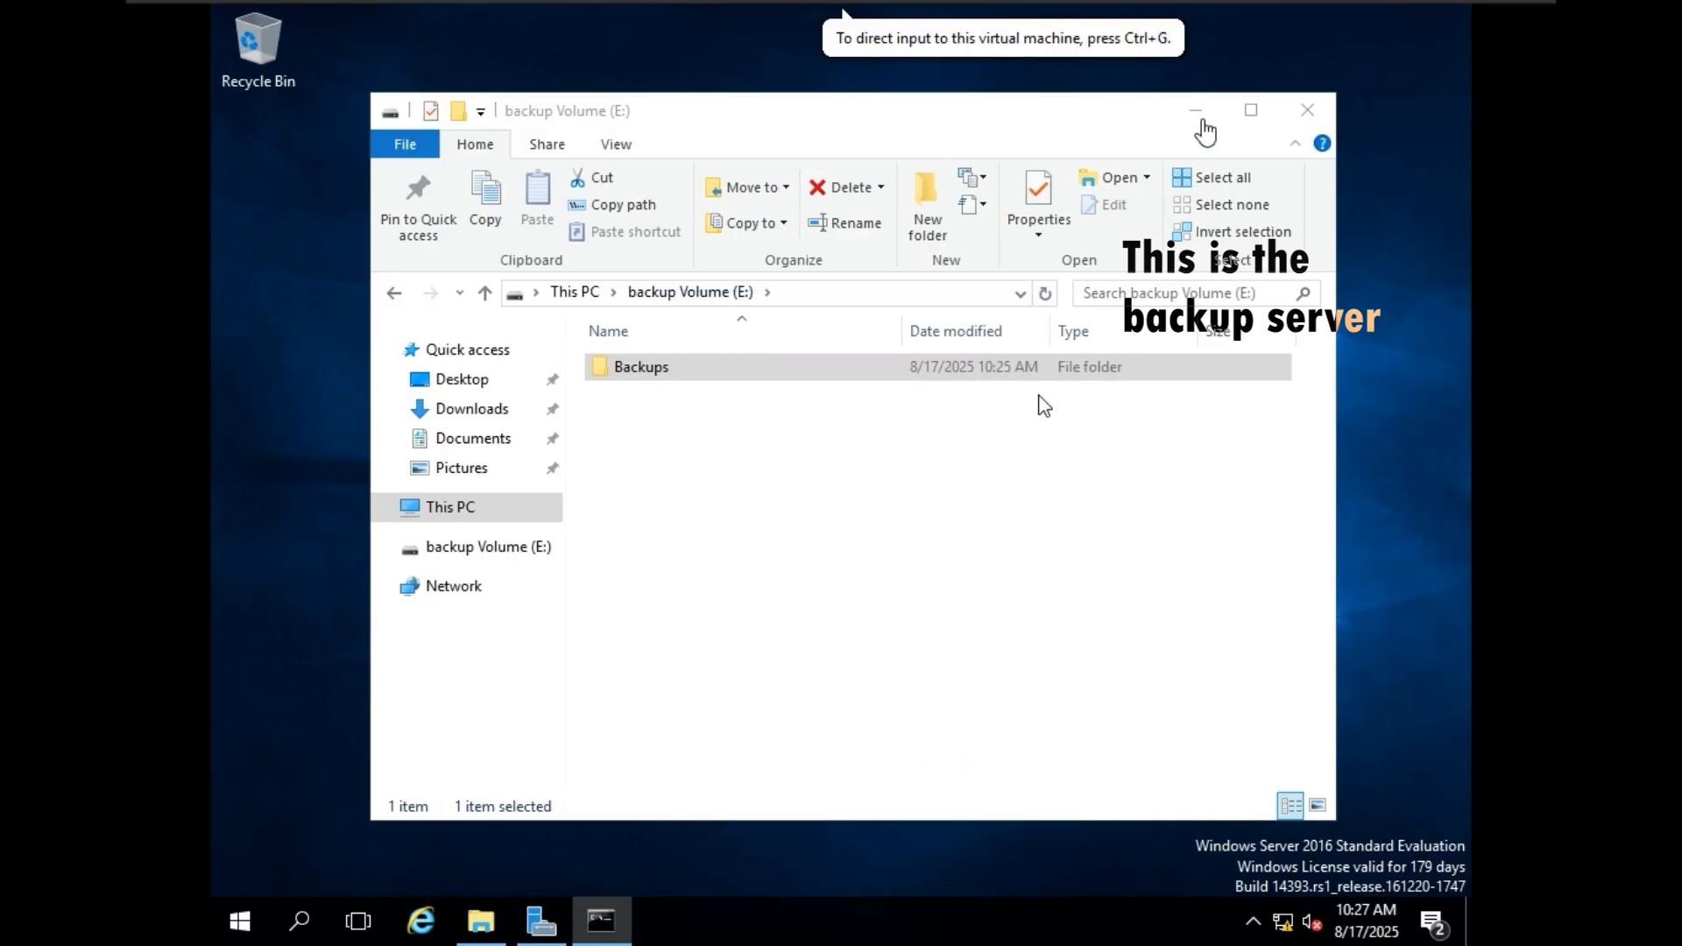
{"action": "left_click", "coordinate": [1202, 113]}
{"action": "left_click", "coordinate": [1202, 113]}
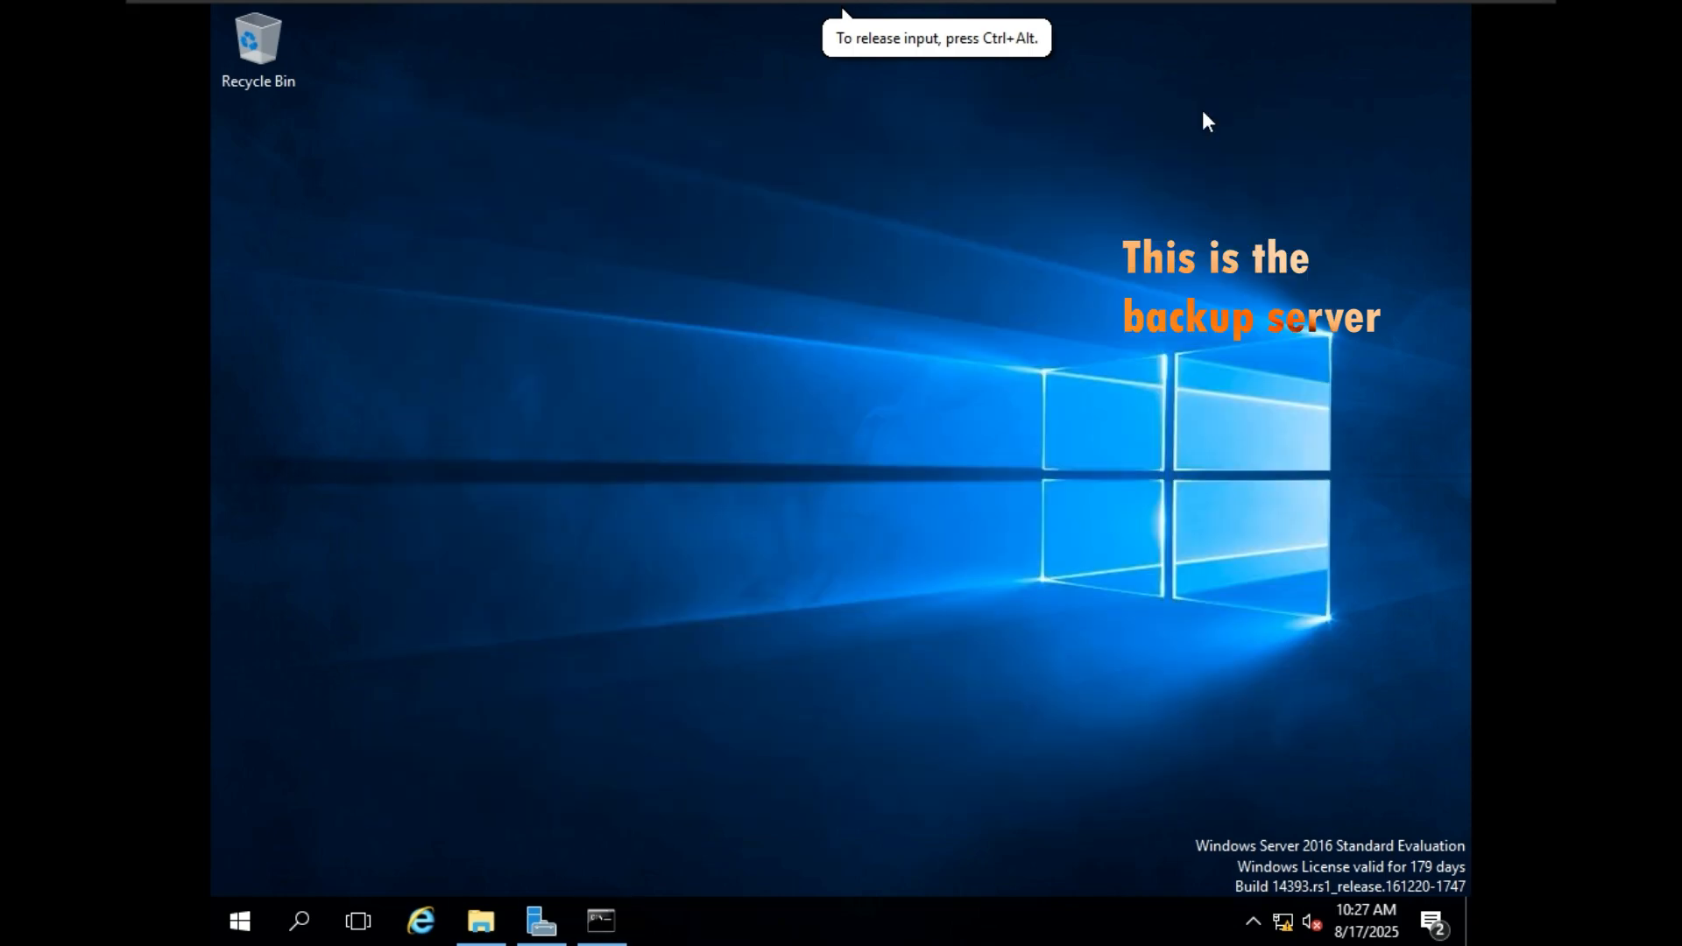
Switch to the new server and enter \\192.168.40.133\backups as the remote folder location in the Backup Once Wizard.
{"action": "mouse_move", "coordinate": [1280, 4]}
{"action": "left_click", "coordinate": [1164, 18]}
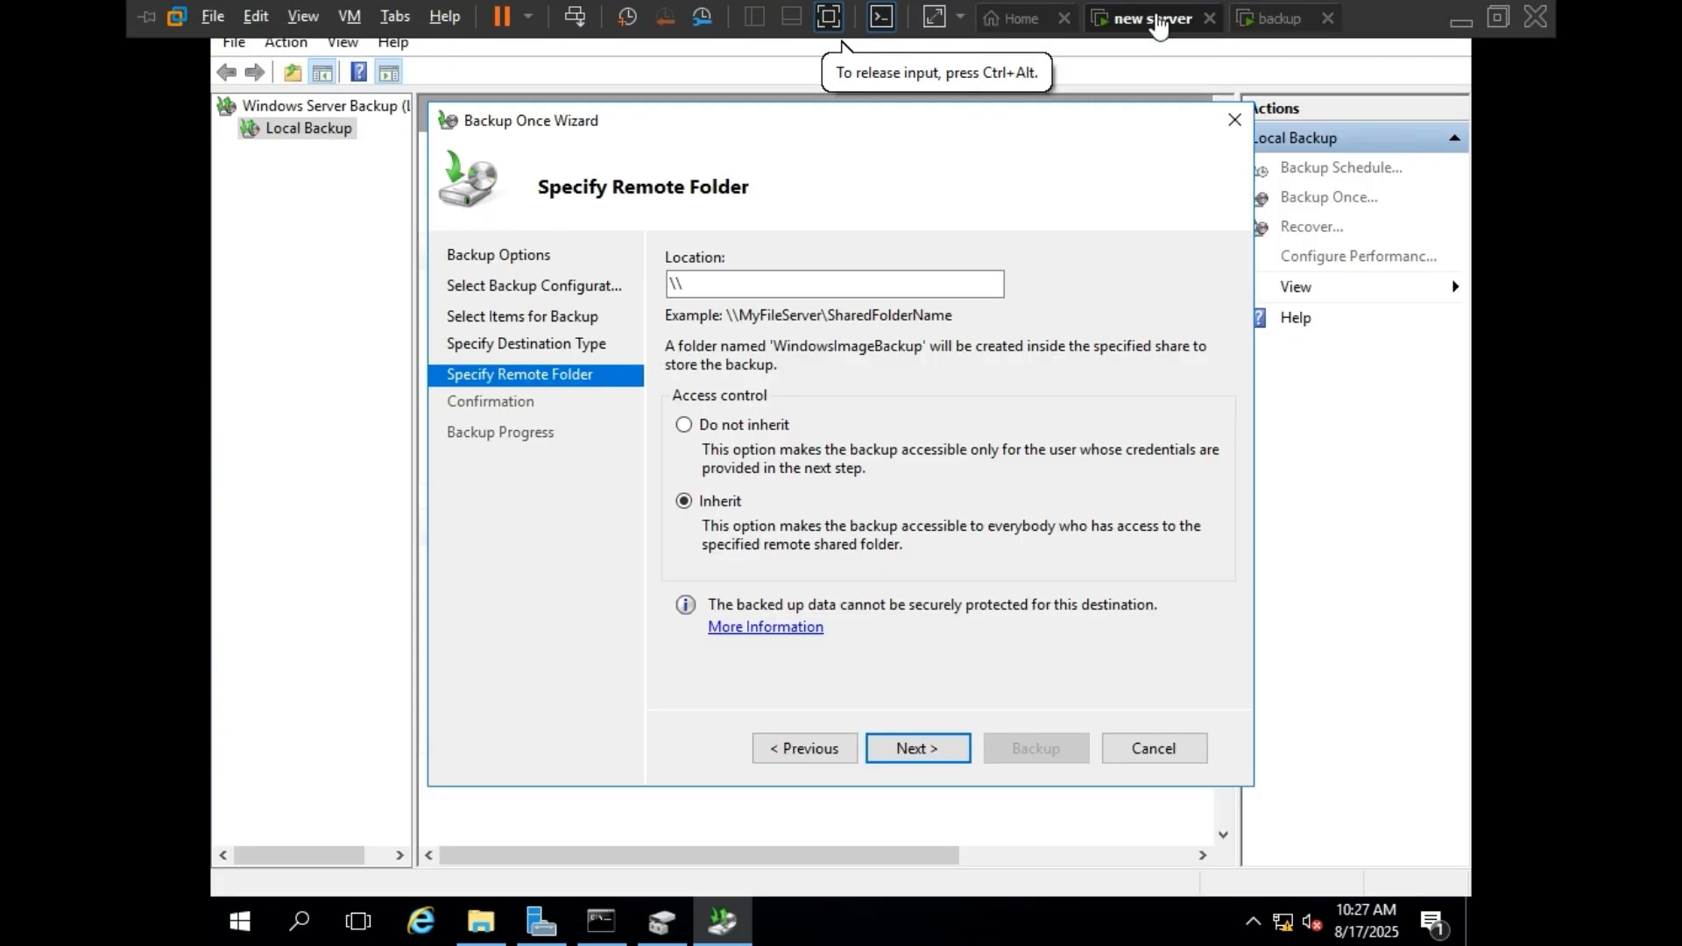
{"action": "left_click", "coordinate": [788, 284]}
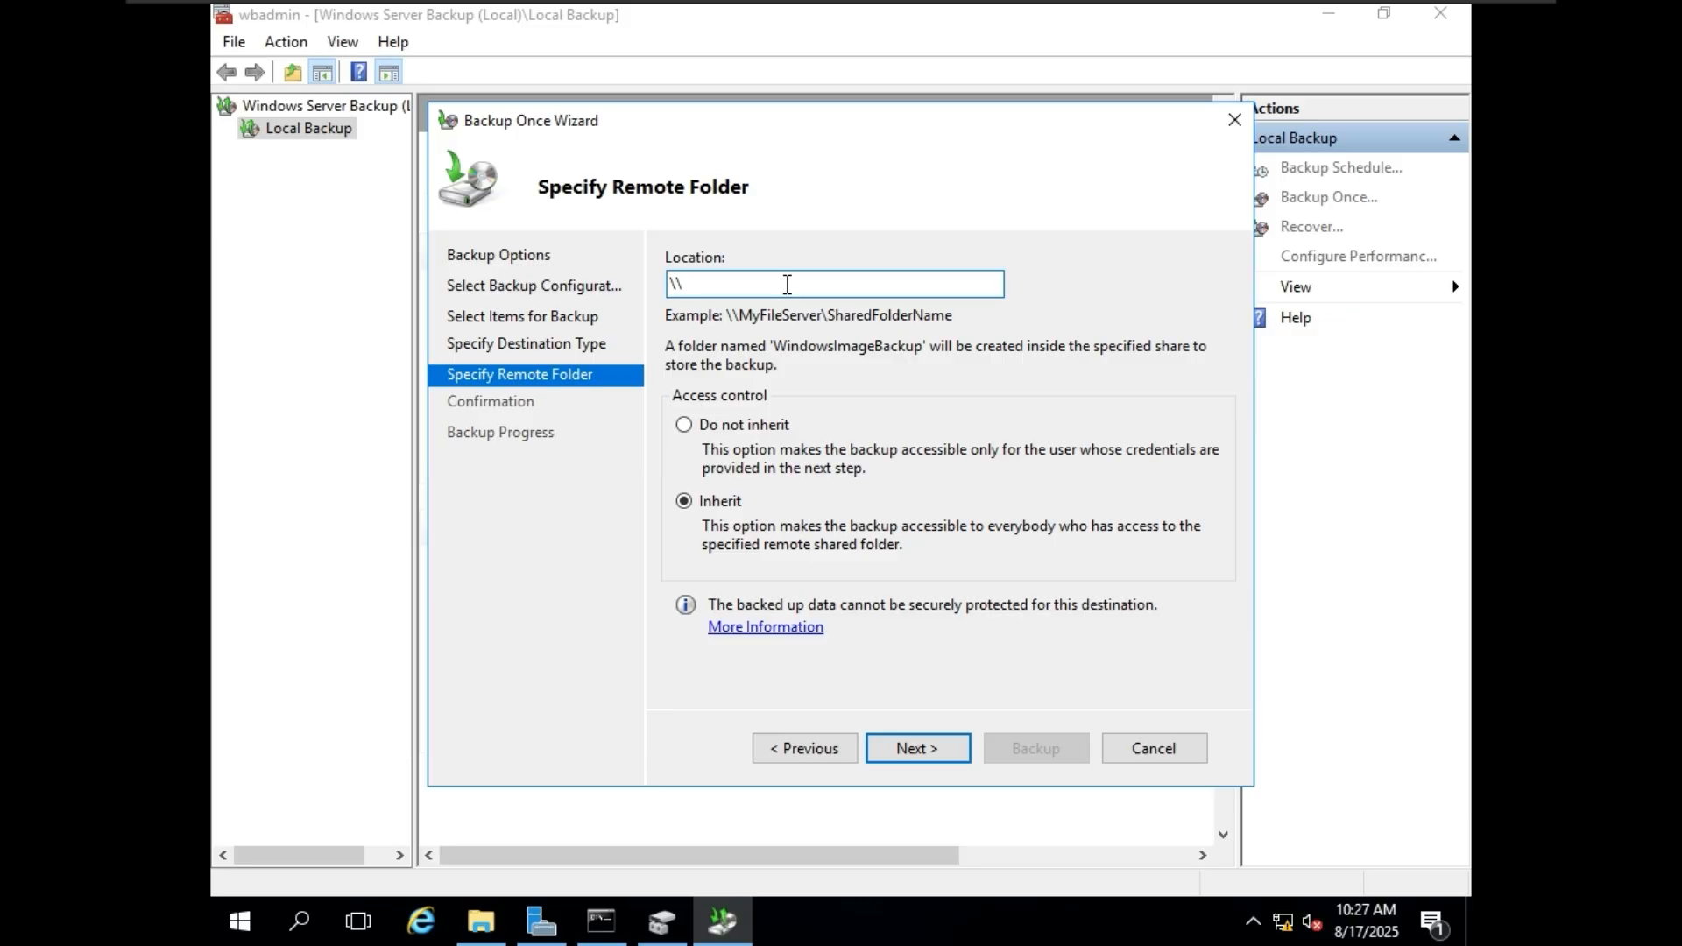
{"action": "type", "text": "192.168.40.133\\backups"}
Test connectivity to the backup server's IP address from Command Prompt by running ping 192.168.40.133.
{"action": "left_click", "coordinate": [601, 919]}
{"action": "left_click", "coordinate": [618, 455]}
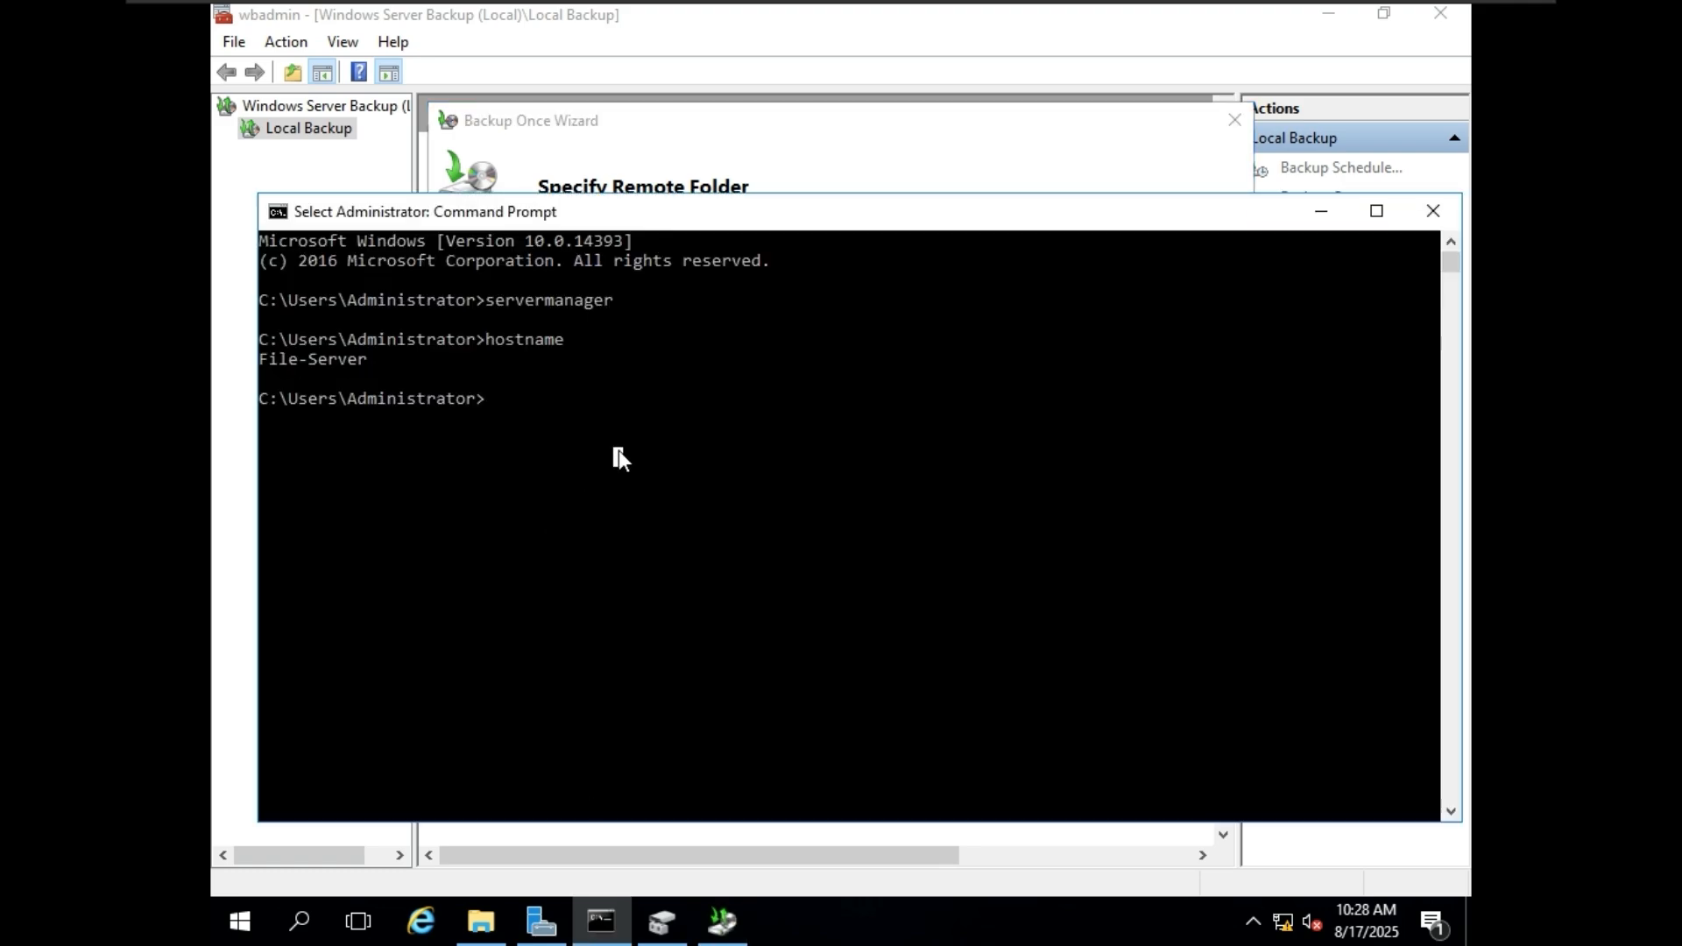
{"action": "type", "text": "ping"}
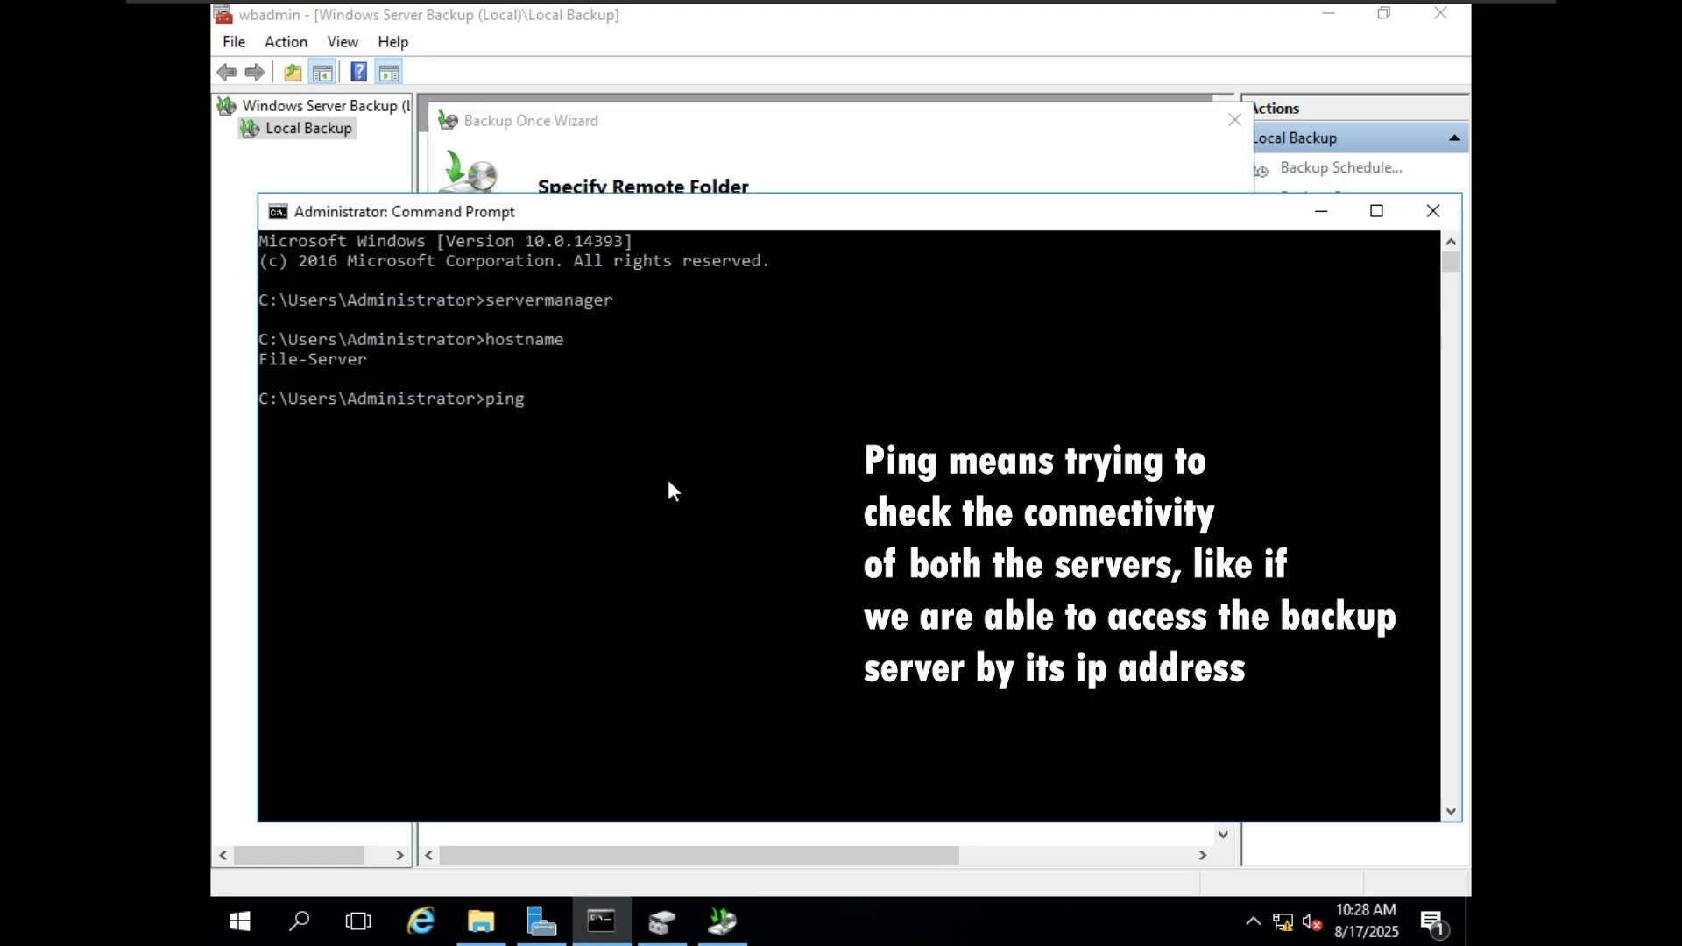
{"action": "left_click_drag", "start_coordinate": [843, 215], "coordinate": [928, 327]}
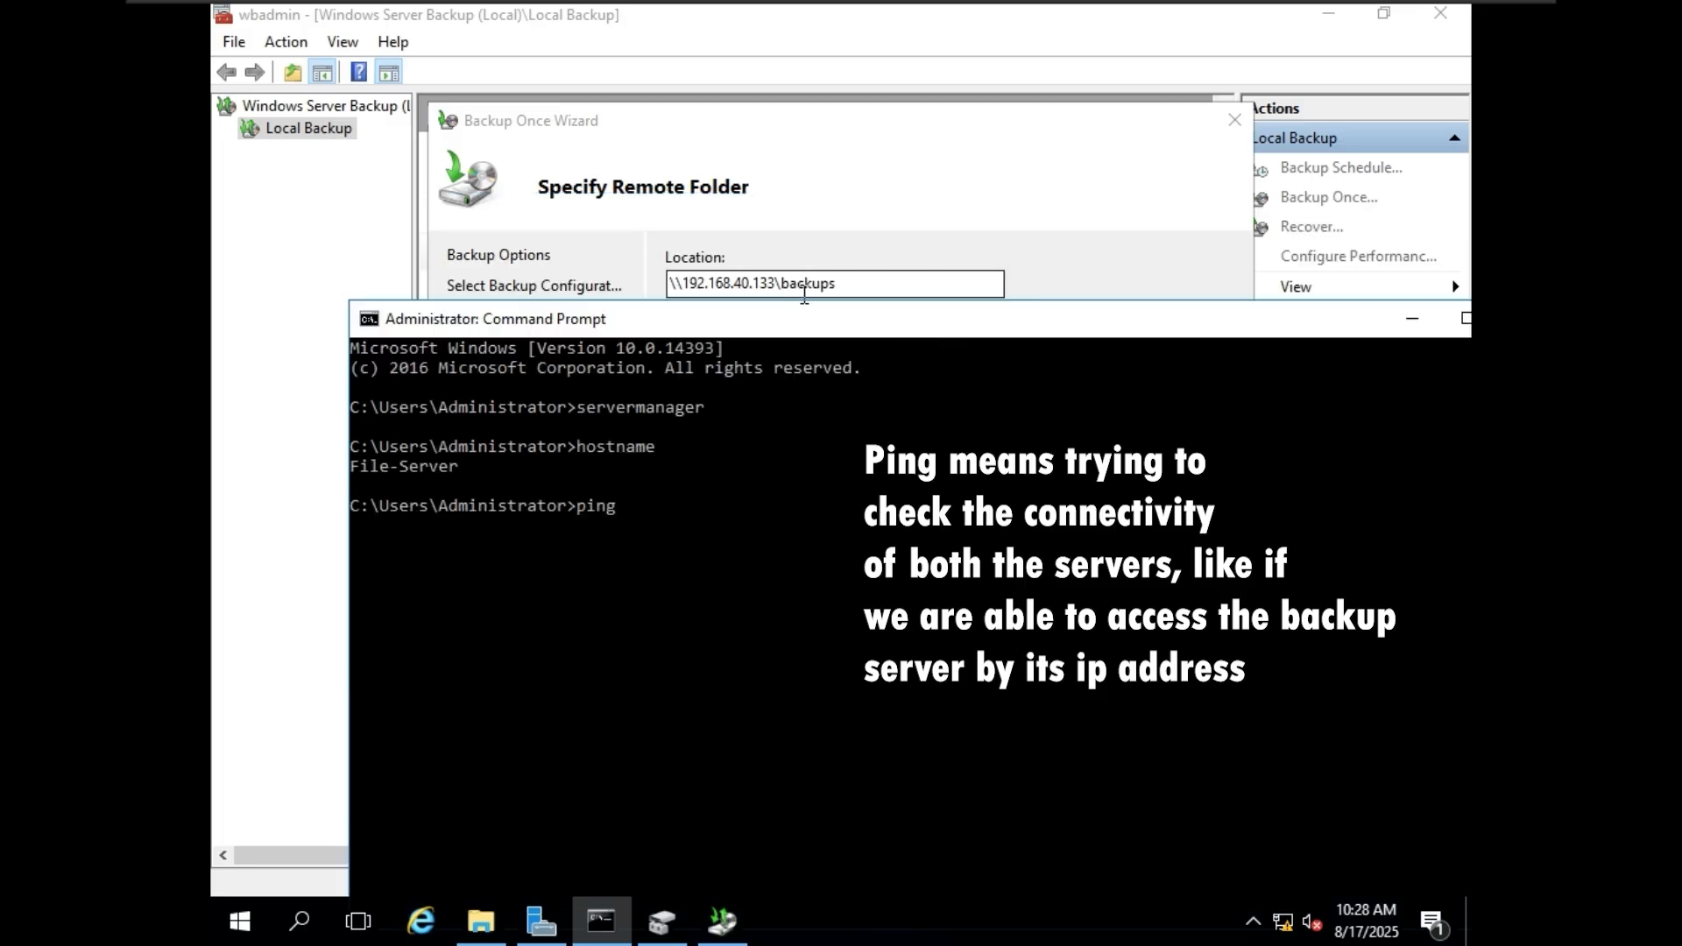
{"action": "left_click_drag", "start_coordinate": [775, 283], "coordinate": [683, 288]}
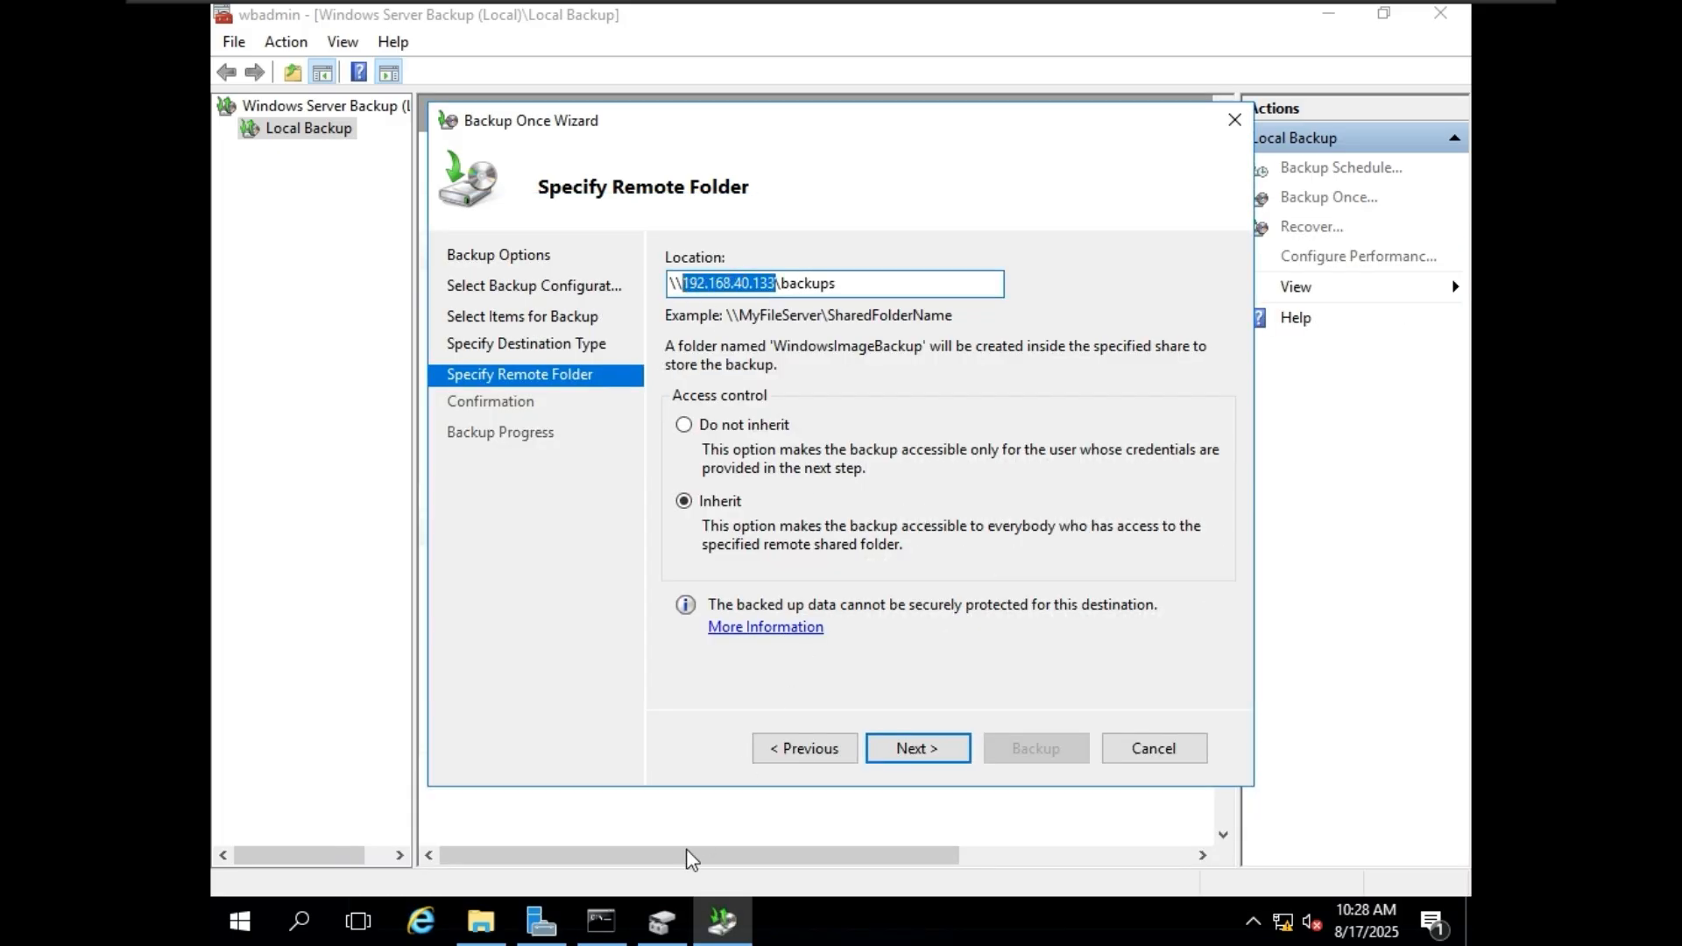
{"action": "left_click", "coordinate": [601, 919]}
{"action": "type", "text": "ping"}
{"action": "type", "text": "192.168.40.133"}
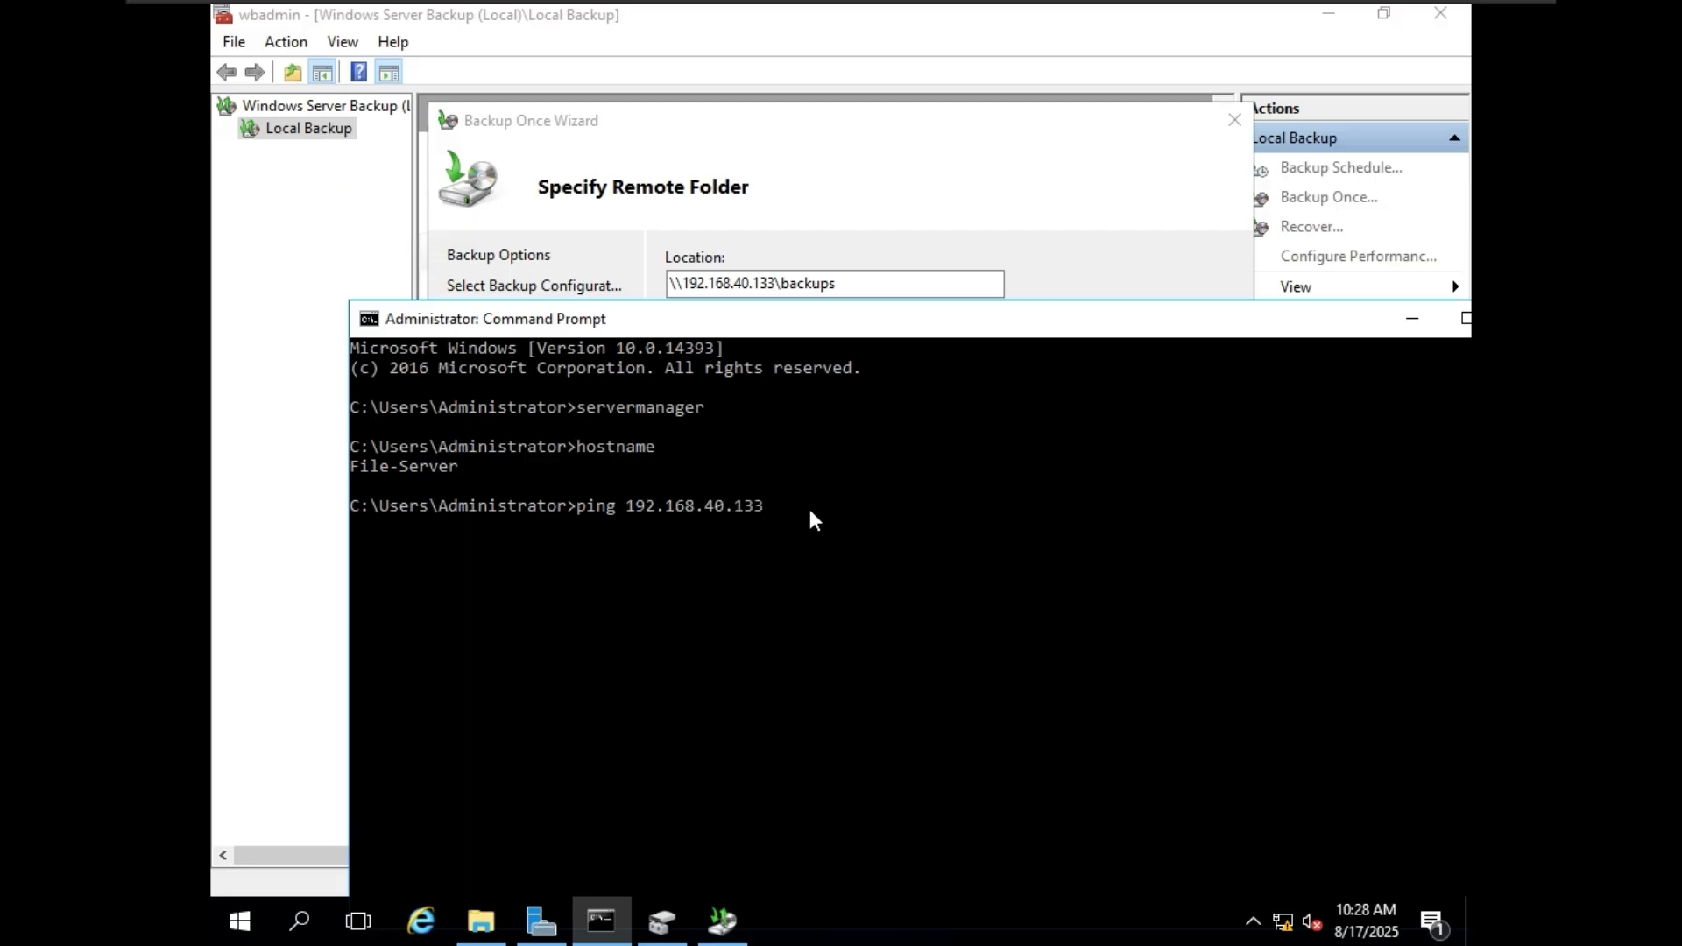
{"action": "key", "text": "Return"}
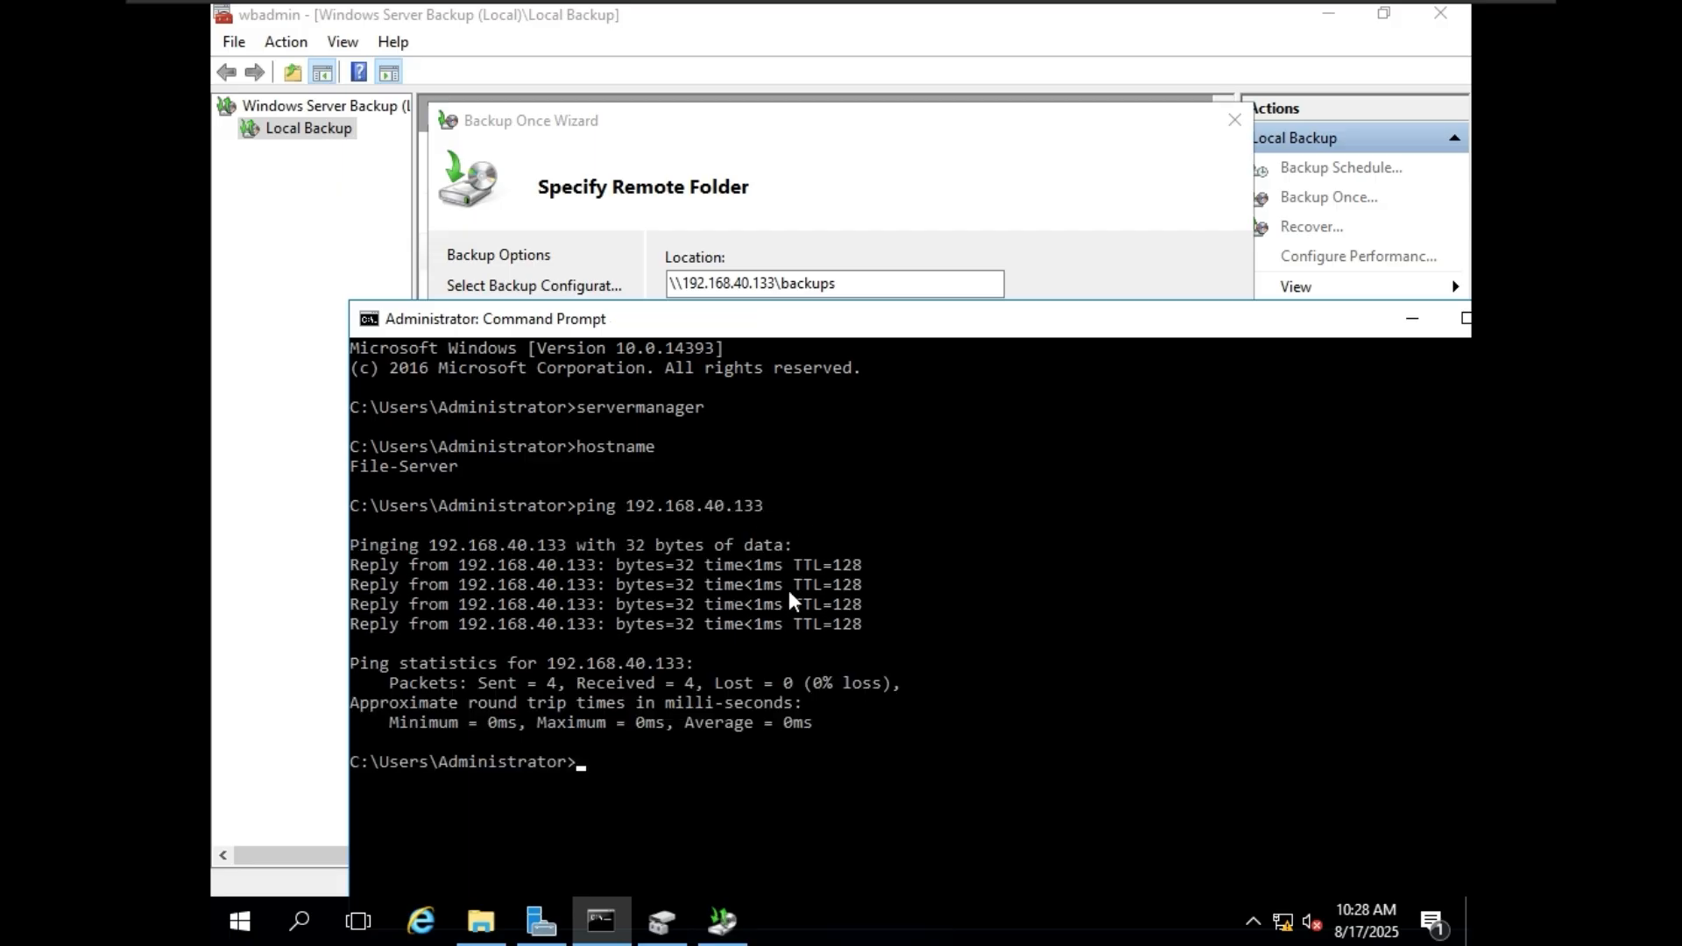
Test connectivity to the backup server by its computer name by running ping backupserver.
{"action": "key", "text": "Up"}
{"action": "key", "text": "BackSpace"}
{"action": "key", "text": "BackSpace"}
{"action": "key", "text": "BackSpace"}
{"action": "key", "text": "BackSpace"}
{"action": "key", "text": "BackSpace"}
{"action": "key", "text": "BackSpace"}
{"action": "key", "text": "BackSpace"}
{"action": "key", "text": "BackSpace"}
{"action": "key", "text": "BackSpace"}
{"action": "key", "text": "BackSpace"}
{"action": "key", "text": "BackSpace"}
{"action": "key", "text": "BackSpace"}
{"action": "key", "text": "BackSpace"}
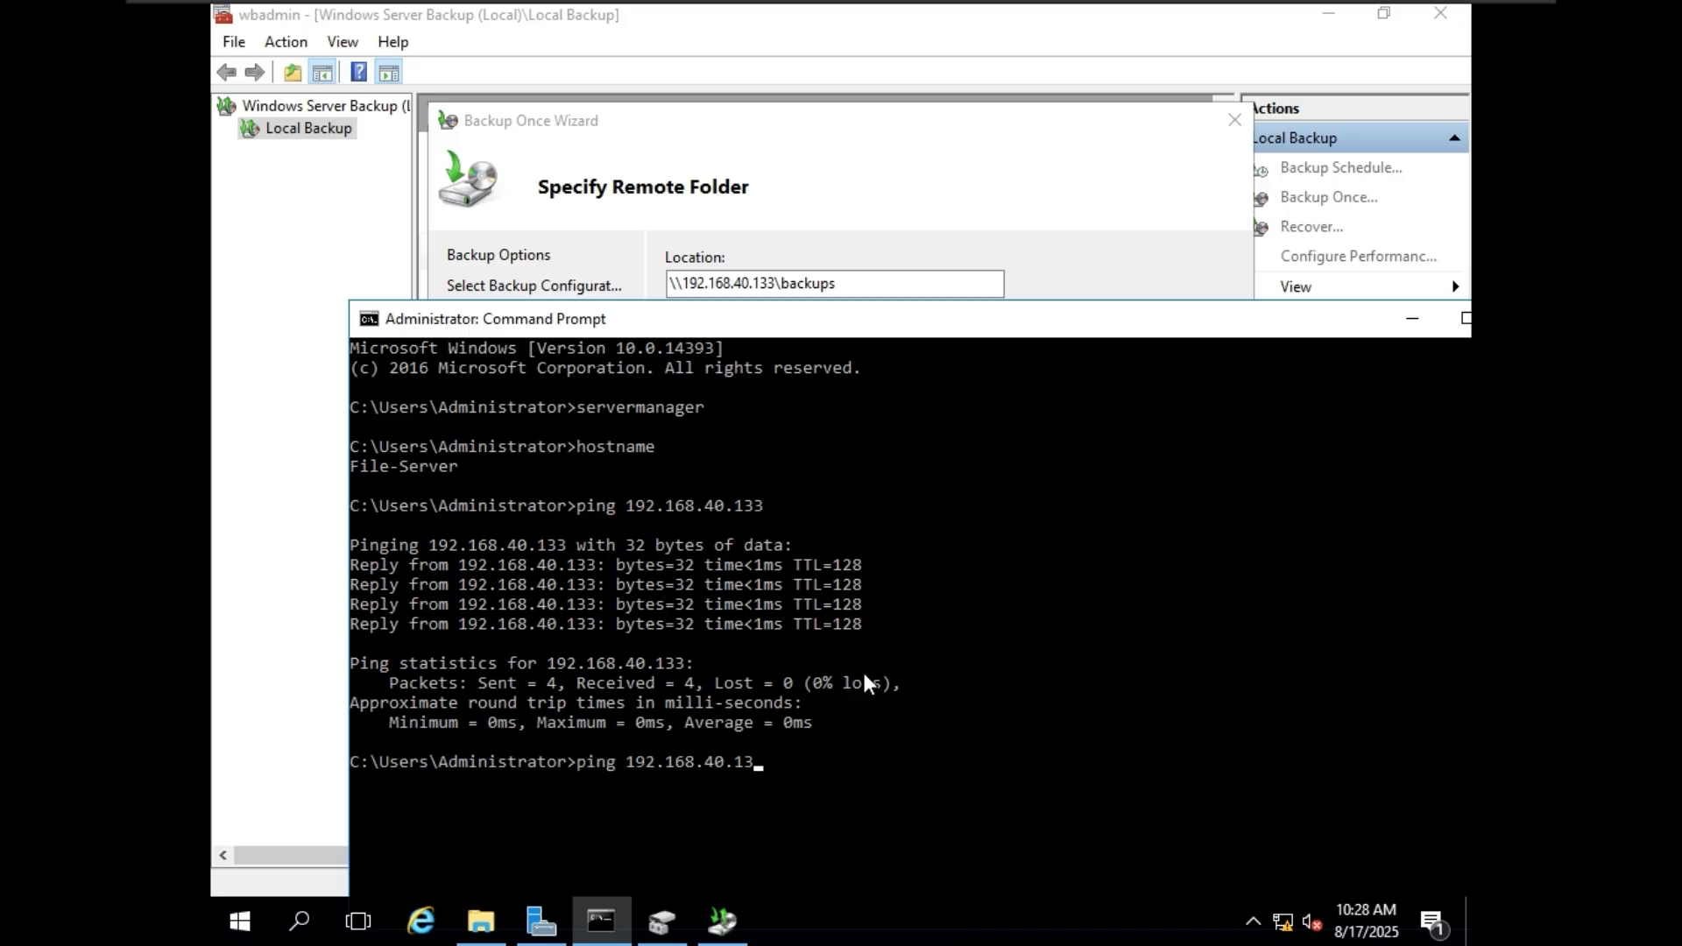
{"action": "key", "text": "BackSpace"}
{"action": "type", "text": "backupserver"}
{"action": "key", "text": "Return"}
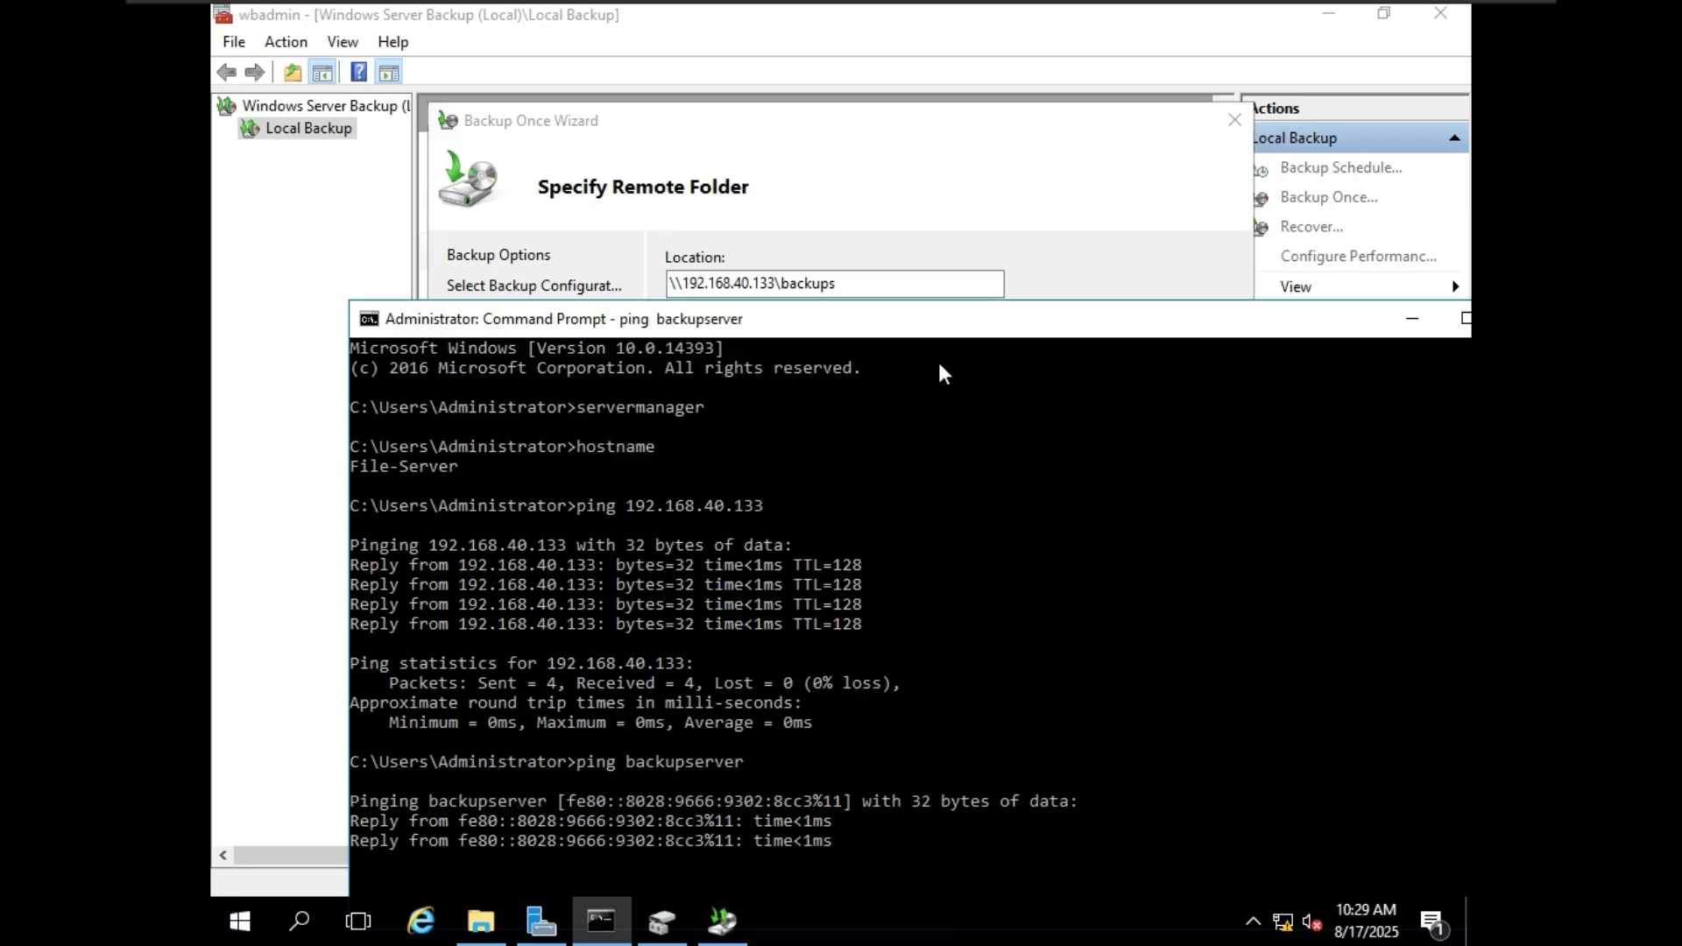
Compare the IP address in the wizard's remote location with the hostname in the backup server's Command Prompt, and return to the new server.
{"action": "left_click_drag", "start_coordinate": [938, 324], "coordinate": [867, 361]}
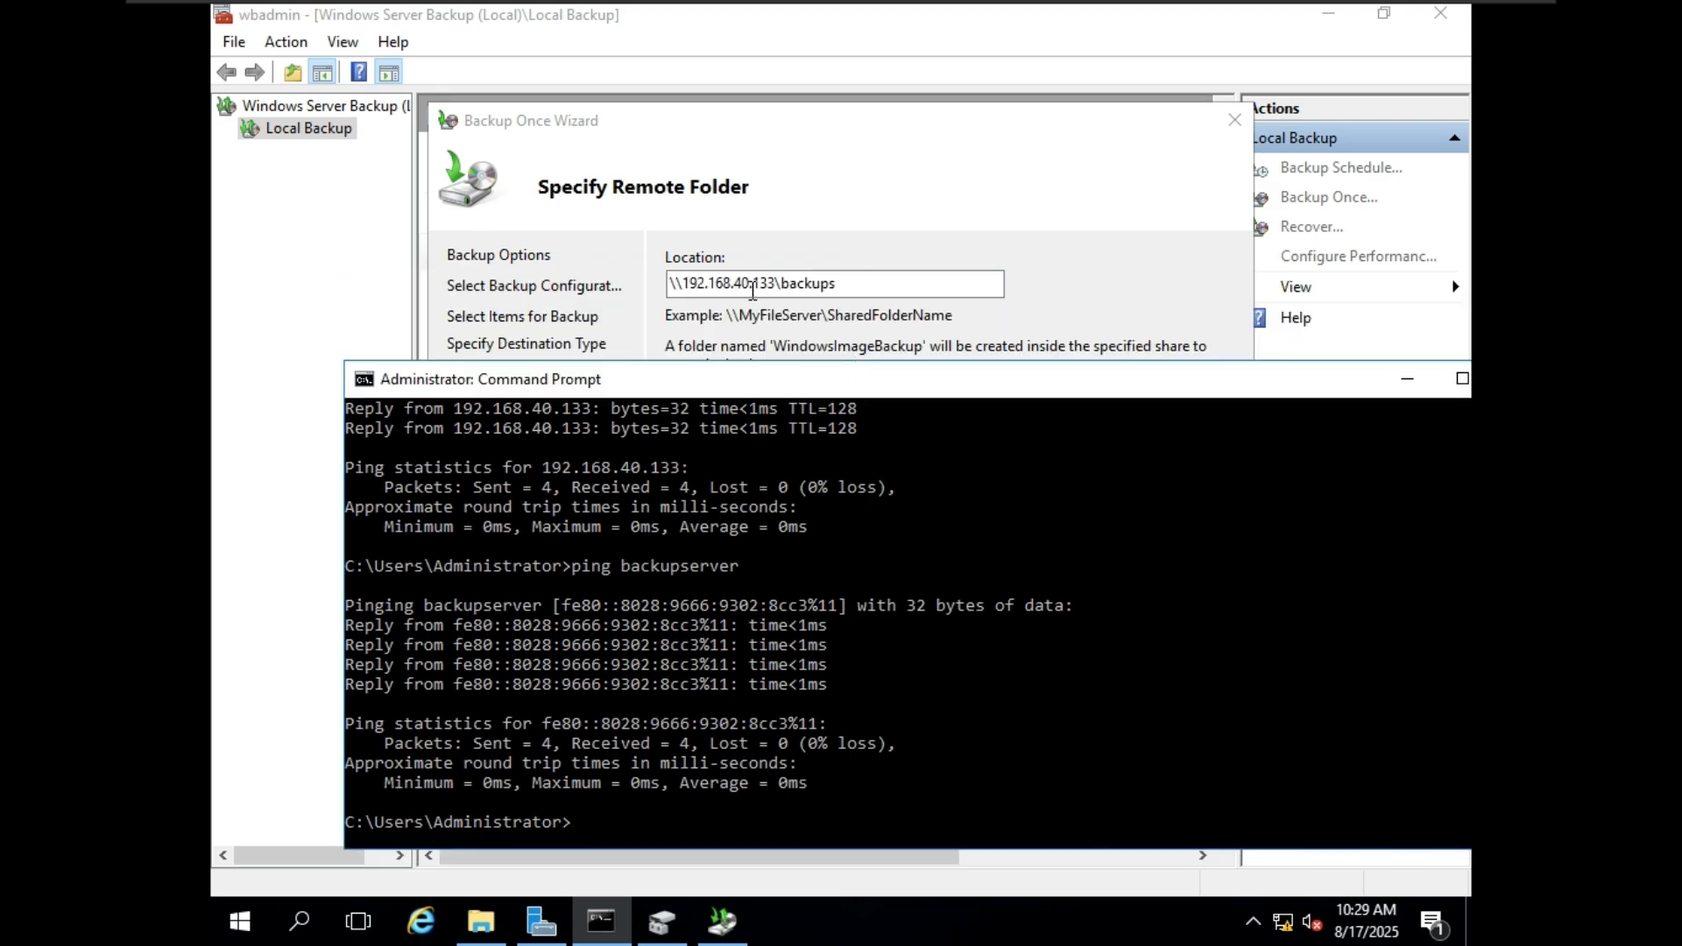
{"action": "left_click", "coordinate": [689, 285]}
{"action": "left_click_drag", "start_coordinate": [689, 285], "coordinate": [782, 299]}
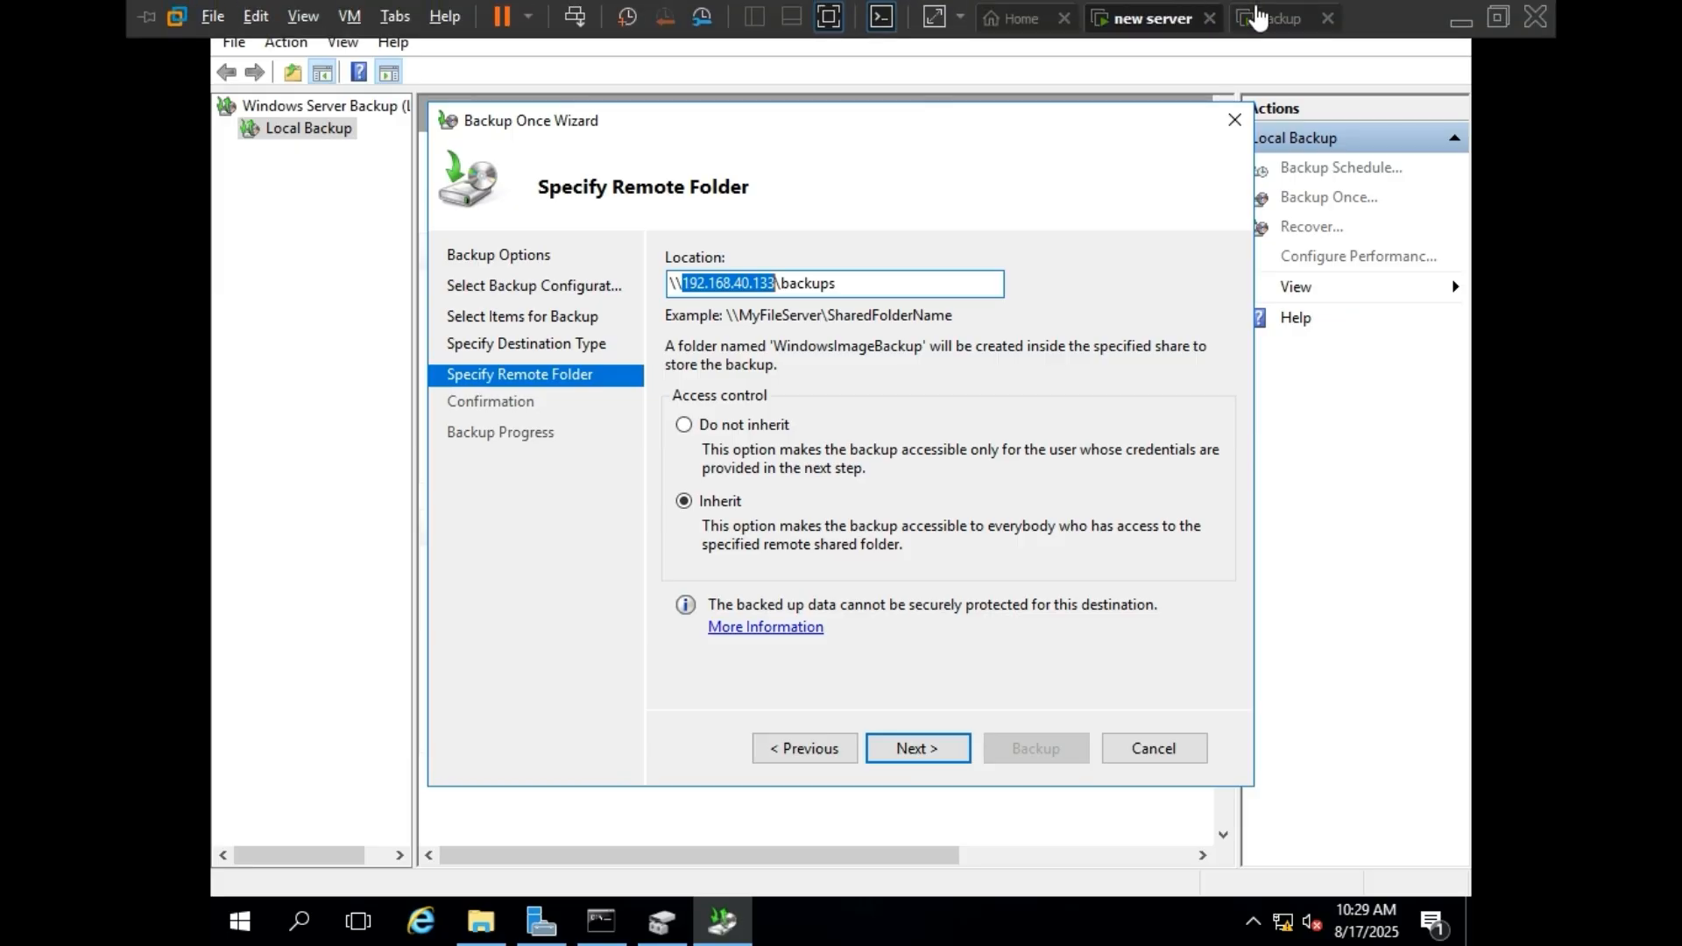
{"action": "left_click", "coordinate": [1265, 18]}
{"action": "left_click", "coordinate": [601, 920]}
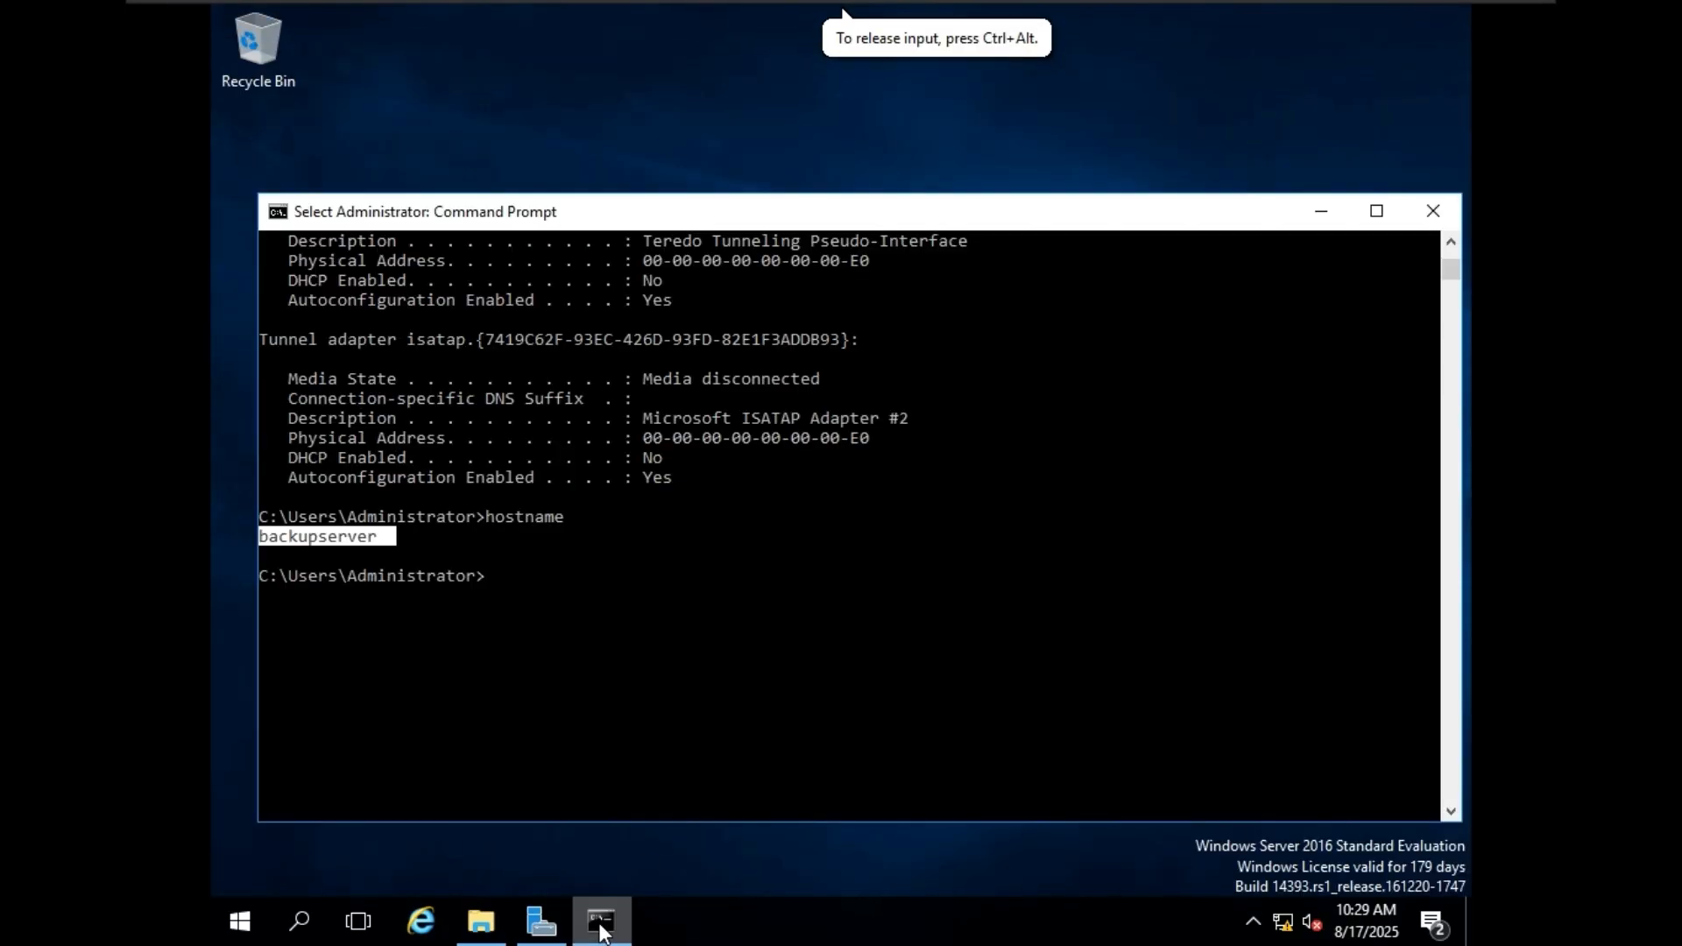
{"action": "mouse_move", "coordinate": [359, 541]}
{"action": "left_mouse_down"}
{"action": "mouse_move", "coordinate": [344, 540]}
{"action": "mouse_move", "coordinate": [370, 540]}
{"action": "left_mouse_up"}
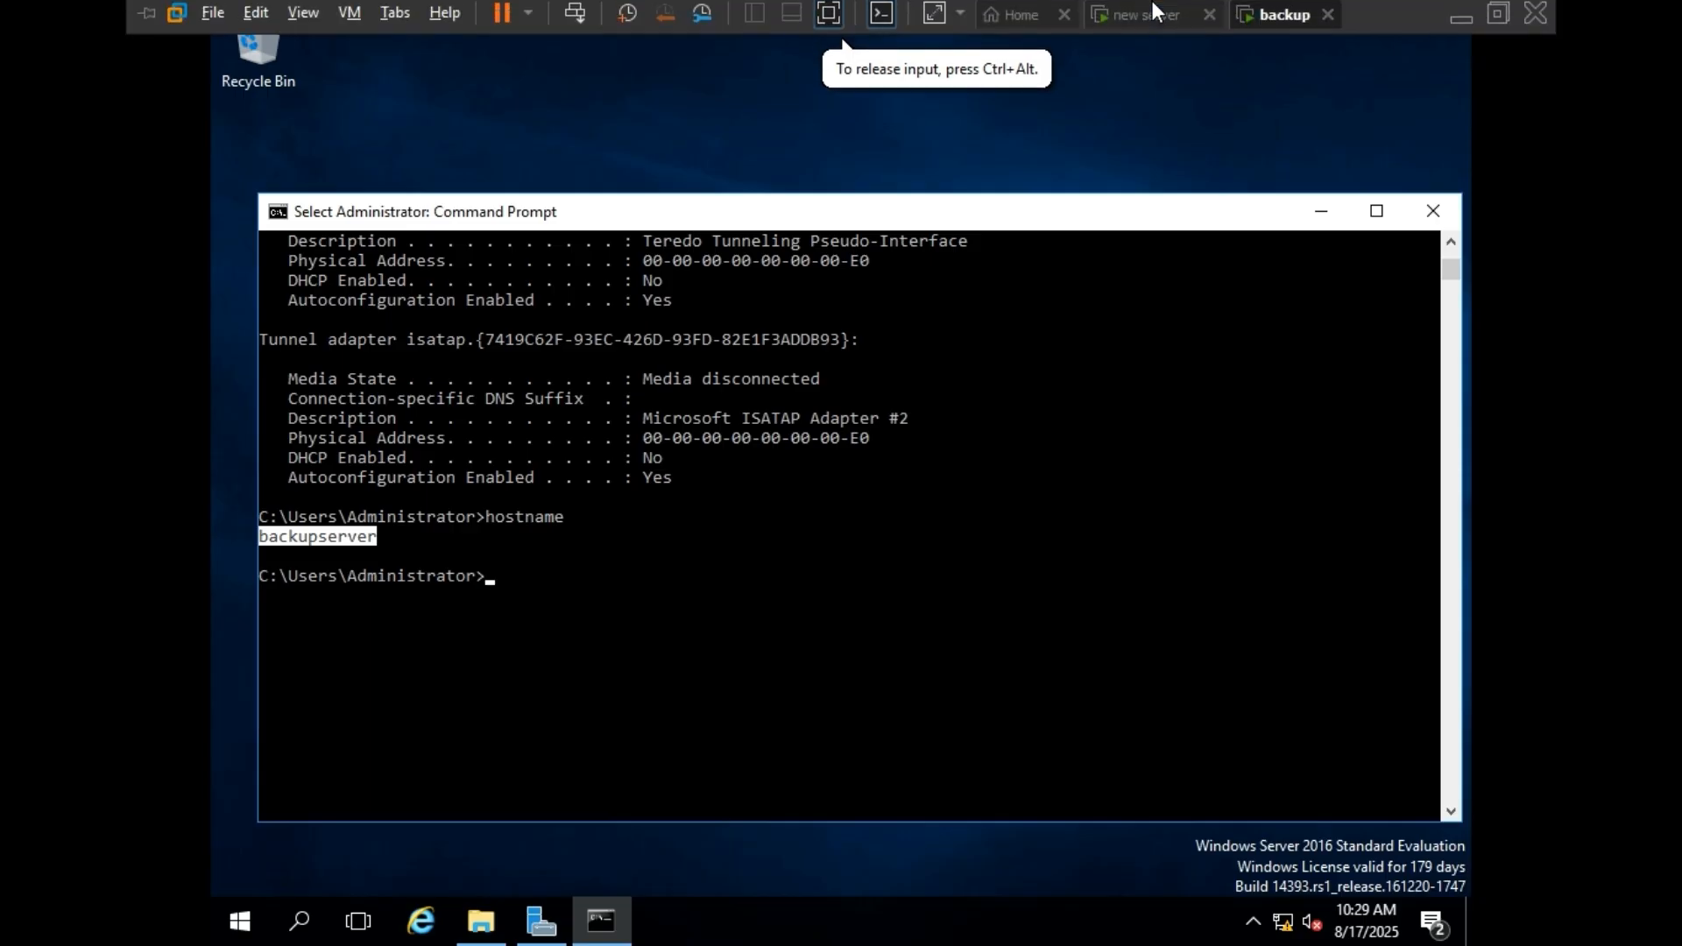
{"action": "left_click", "coordinate": [1153, 4]}
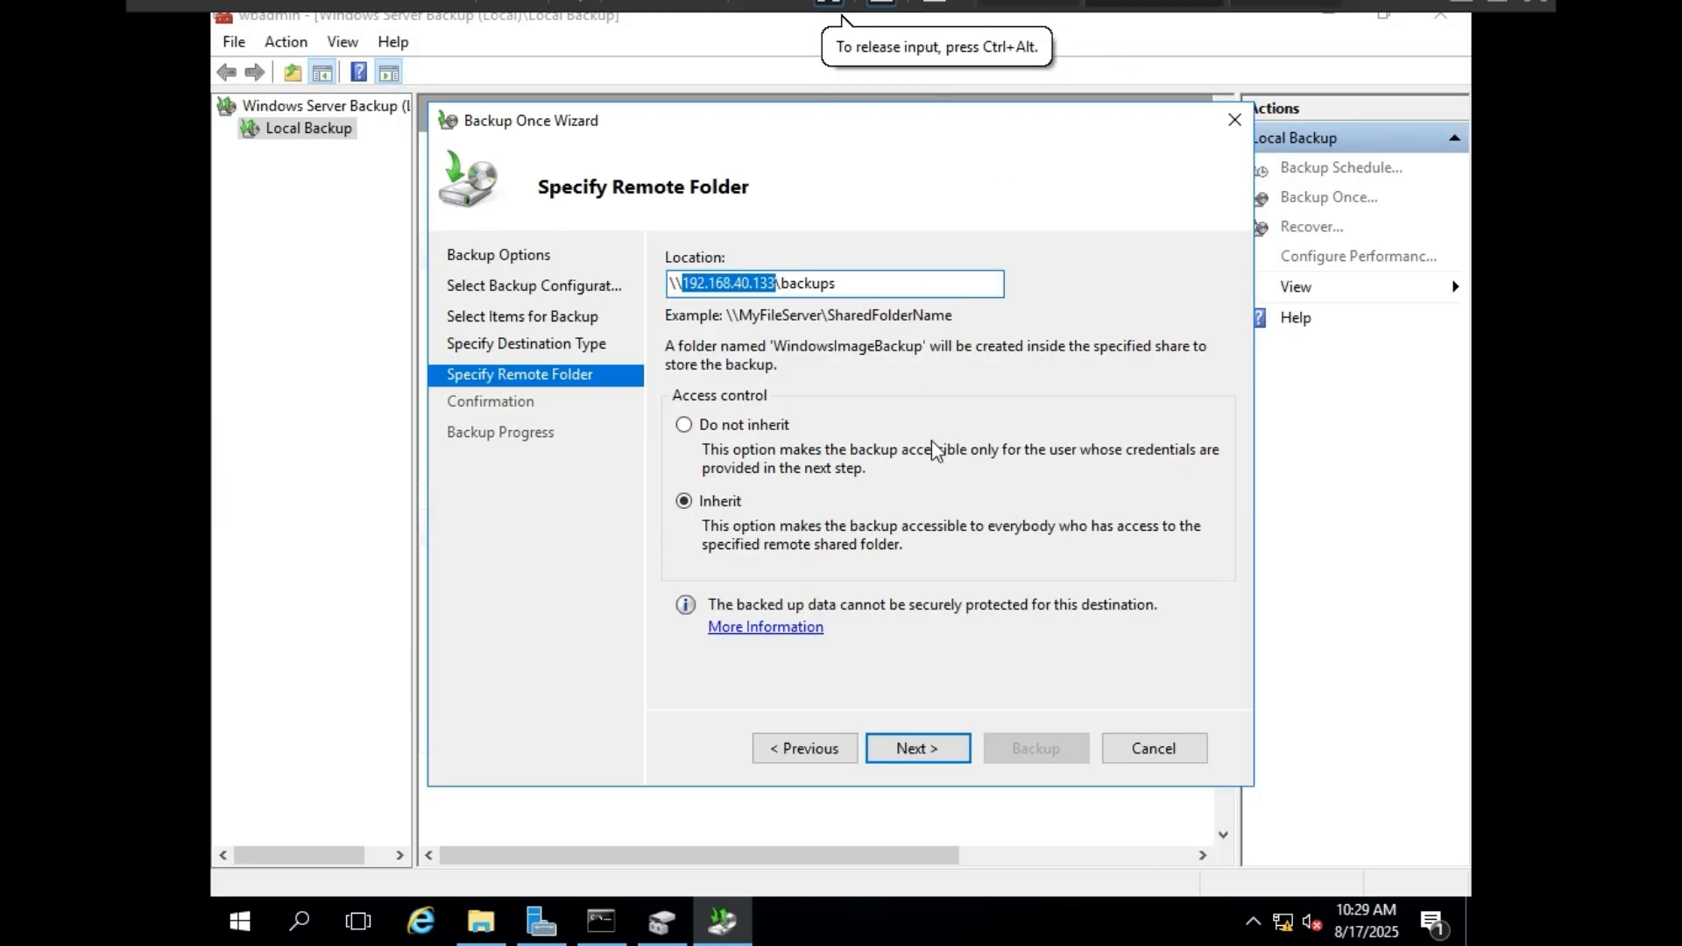
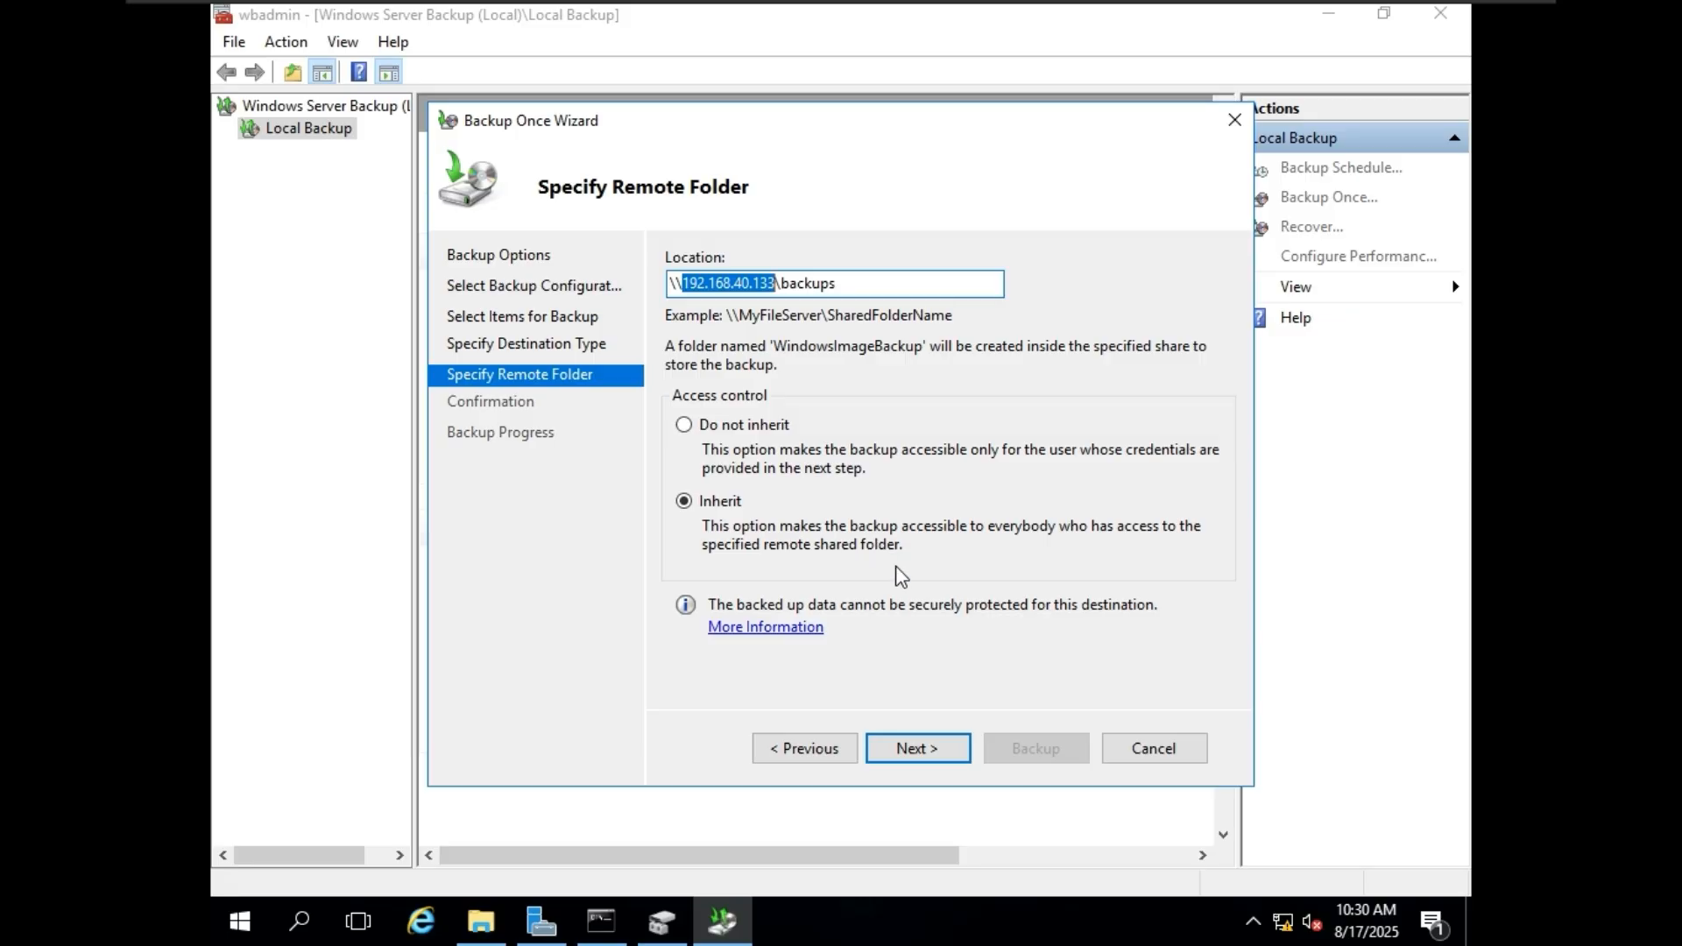
Provide the user name administrator and the account password for the shared folder, and start the one-time backup.
{"action": "left_click", "coordinate": [935, 750]}
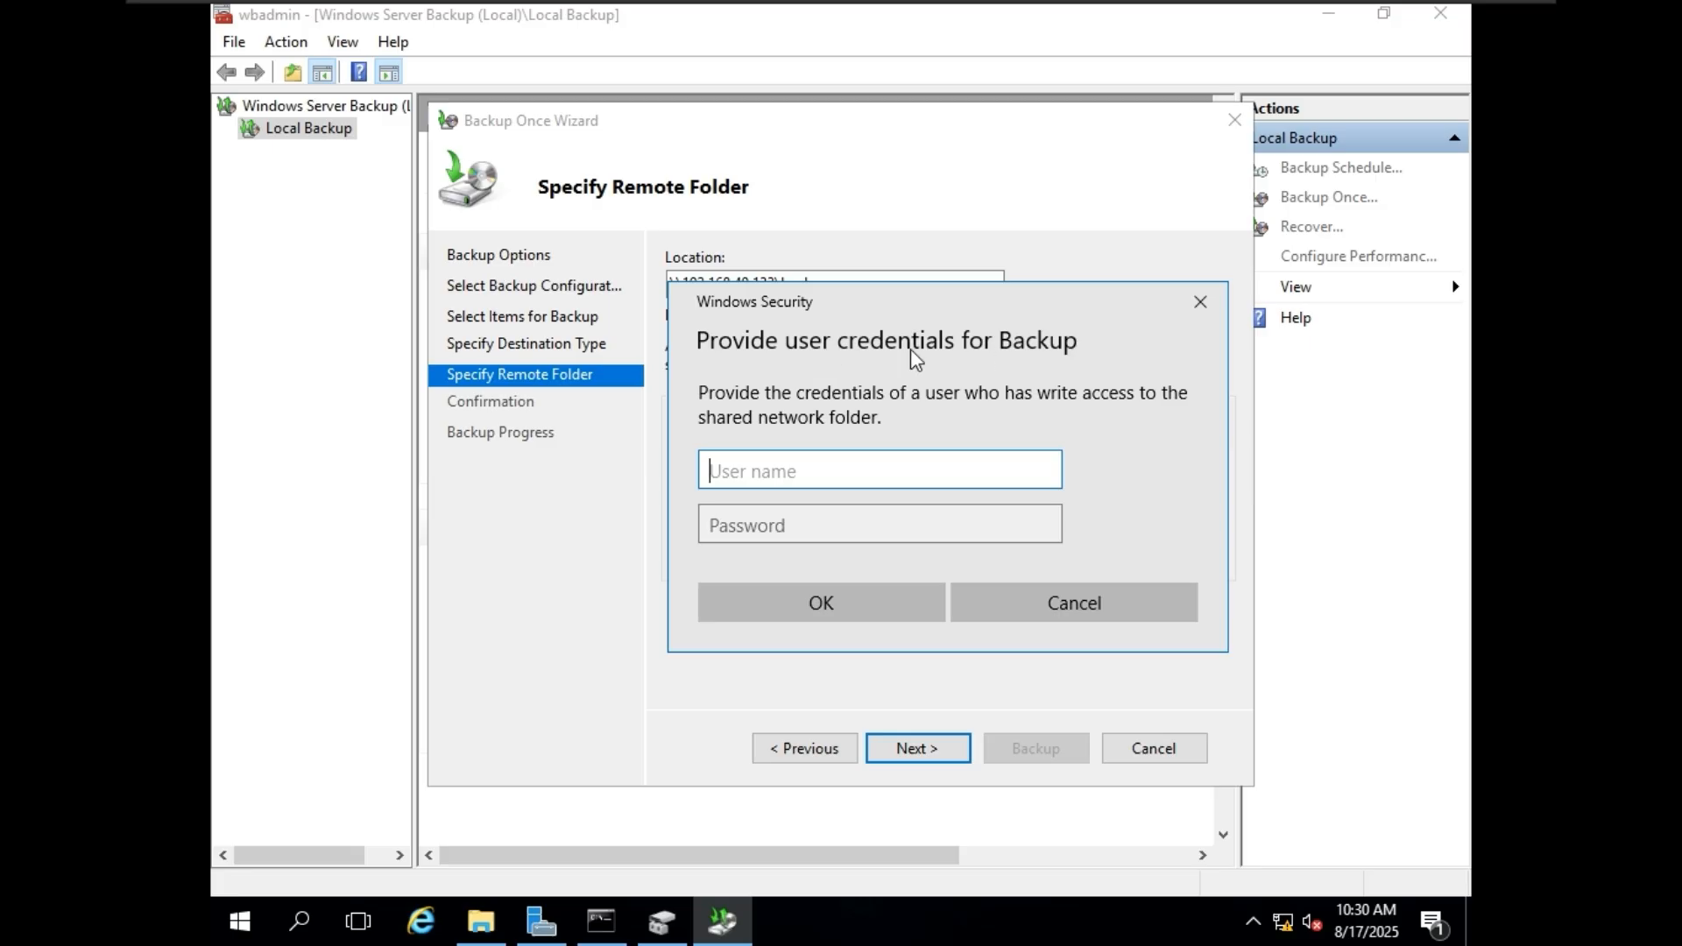
{"action": "mouse_move", "coordinate": [1342, 2]}
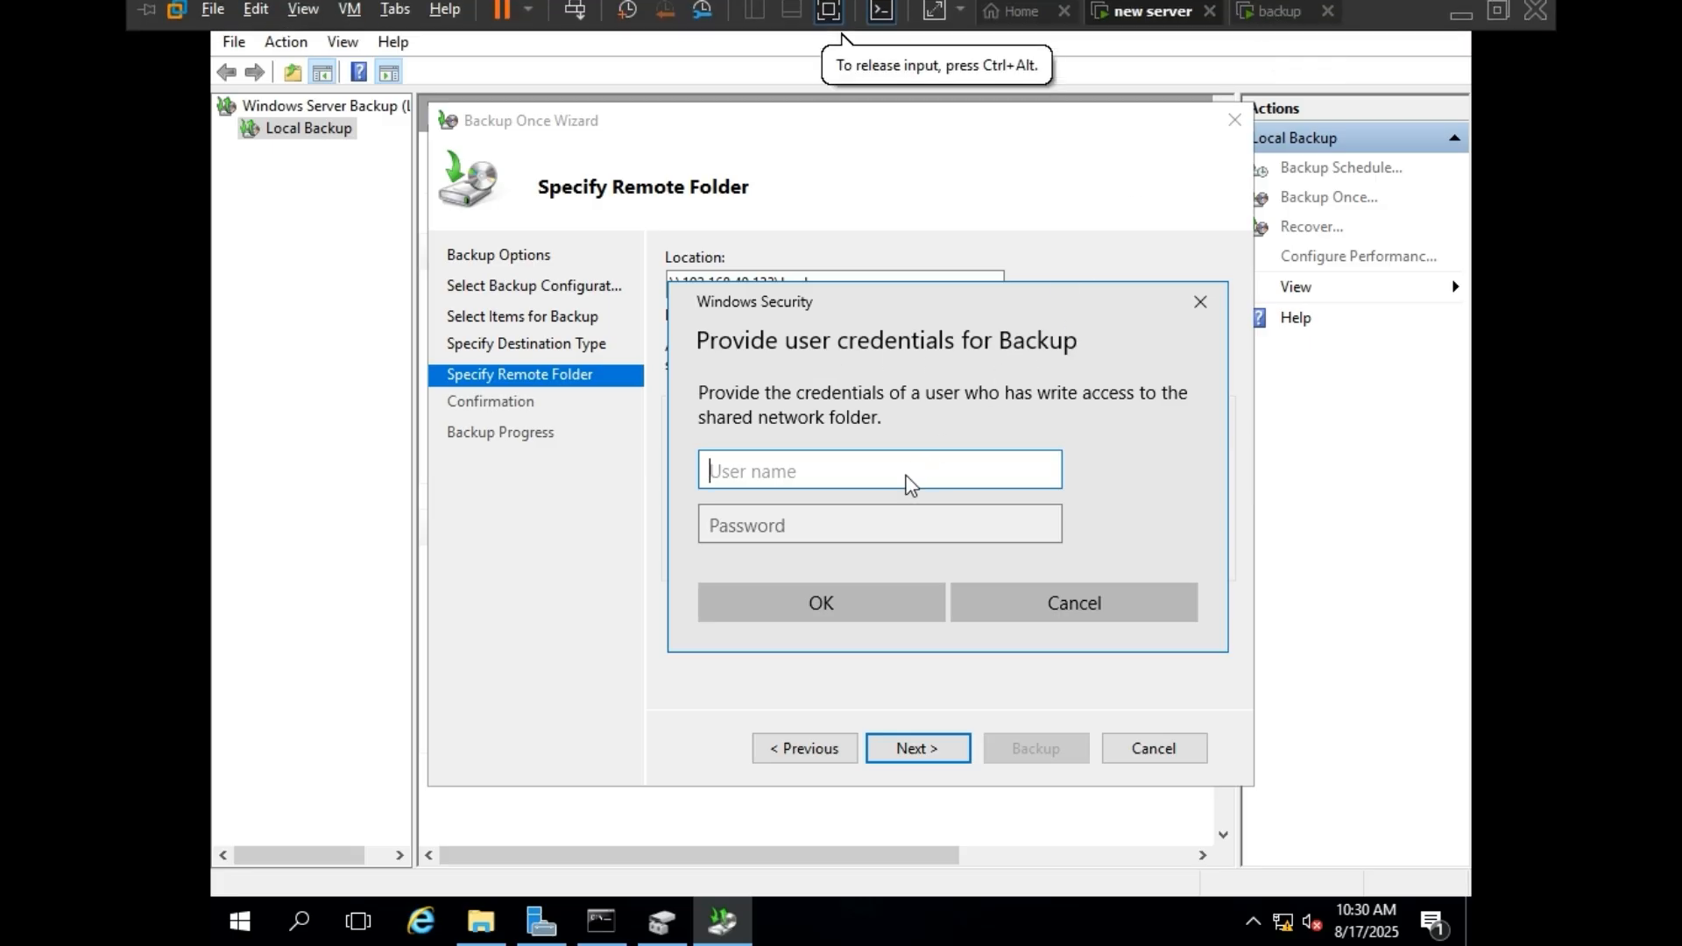
{"action": "type", "text": "admi"}
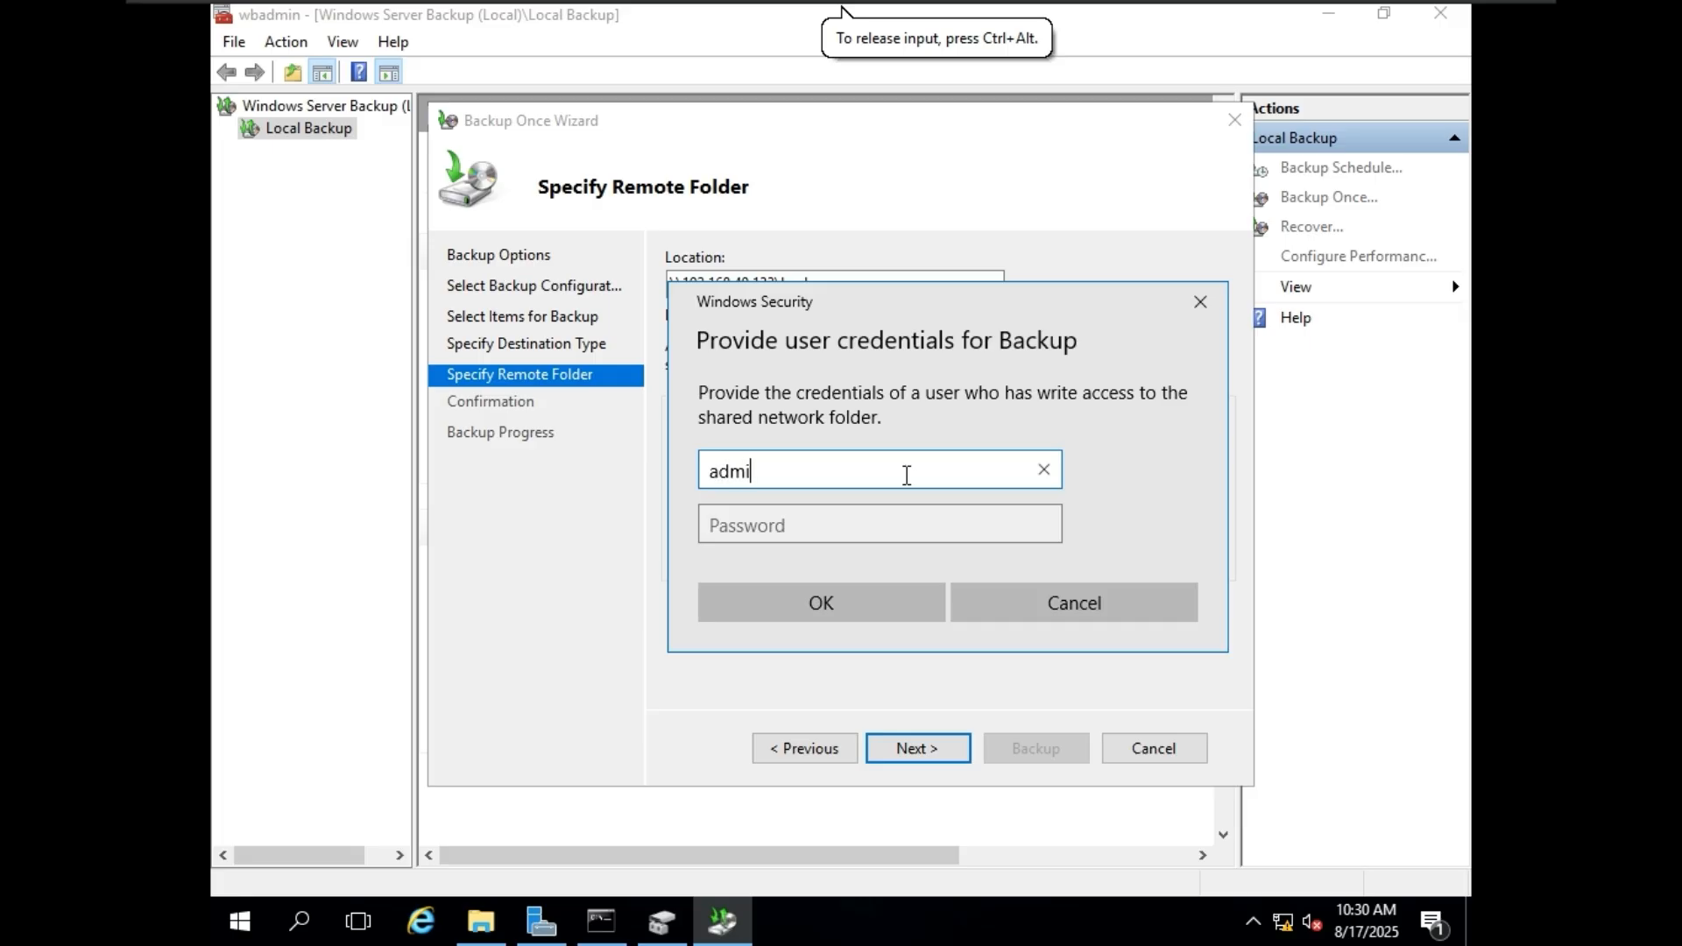
{"action": "type", "text": "nistratot"}
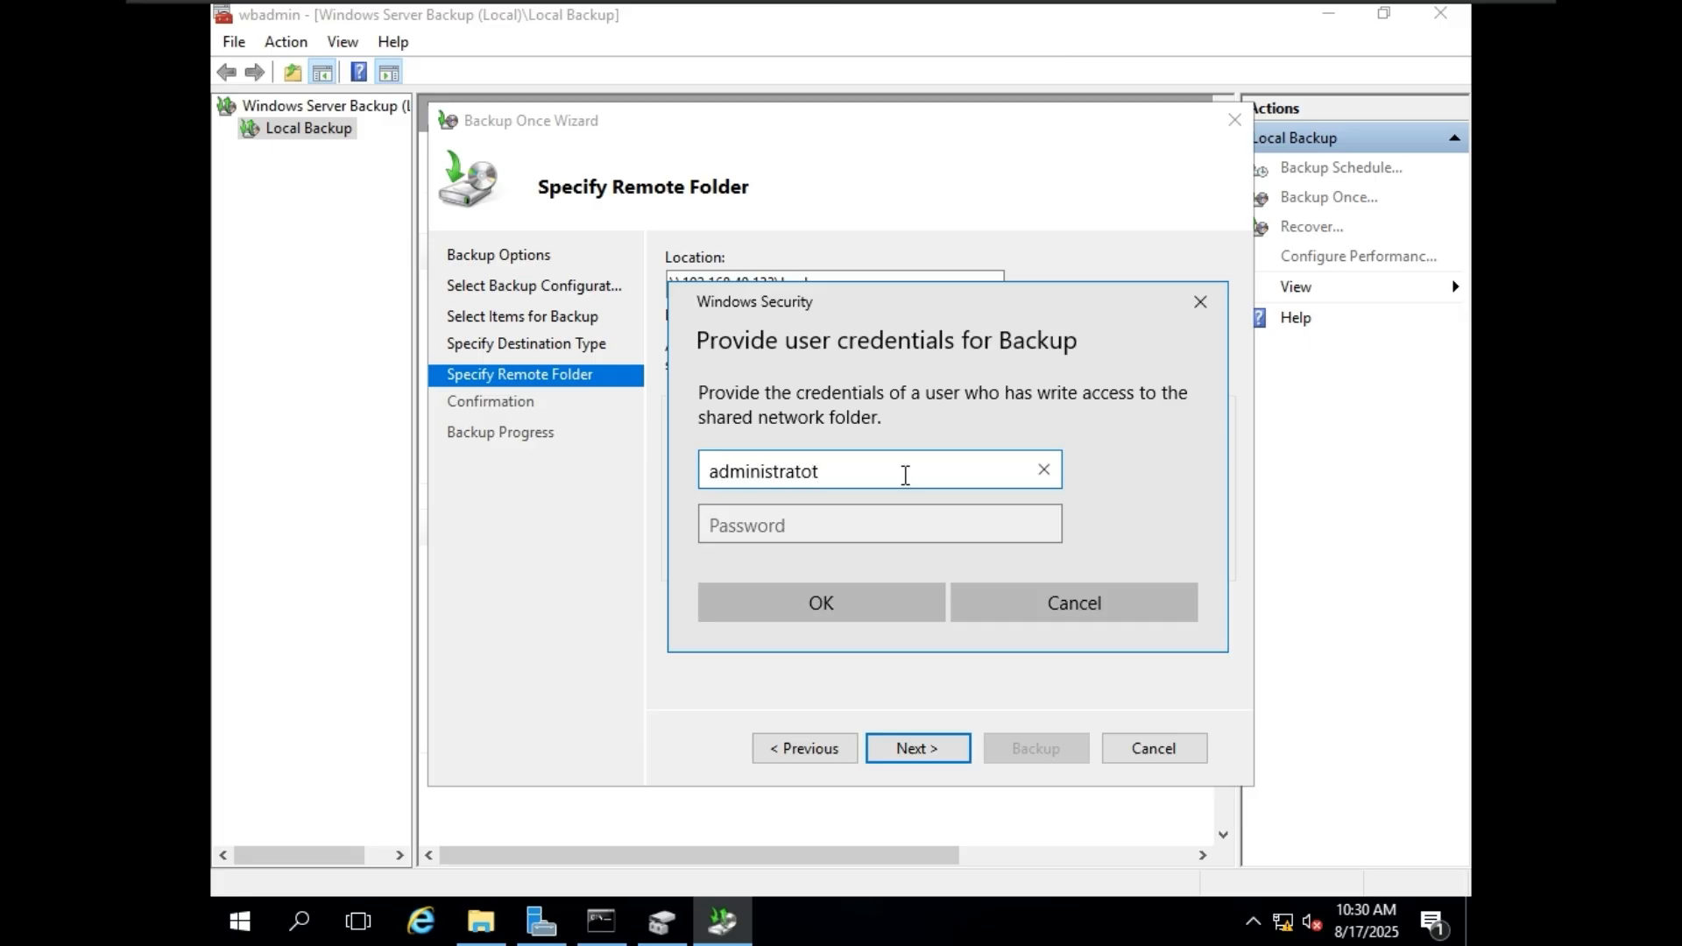
{"action": "key", "text": "BackSpace"}
{"action": "type", "text": "r"}
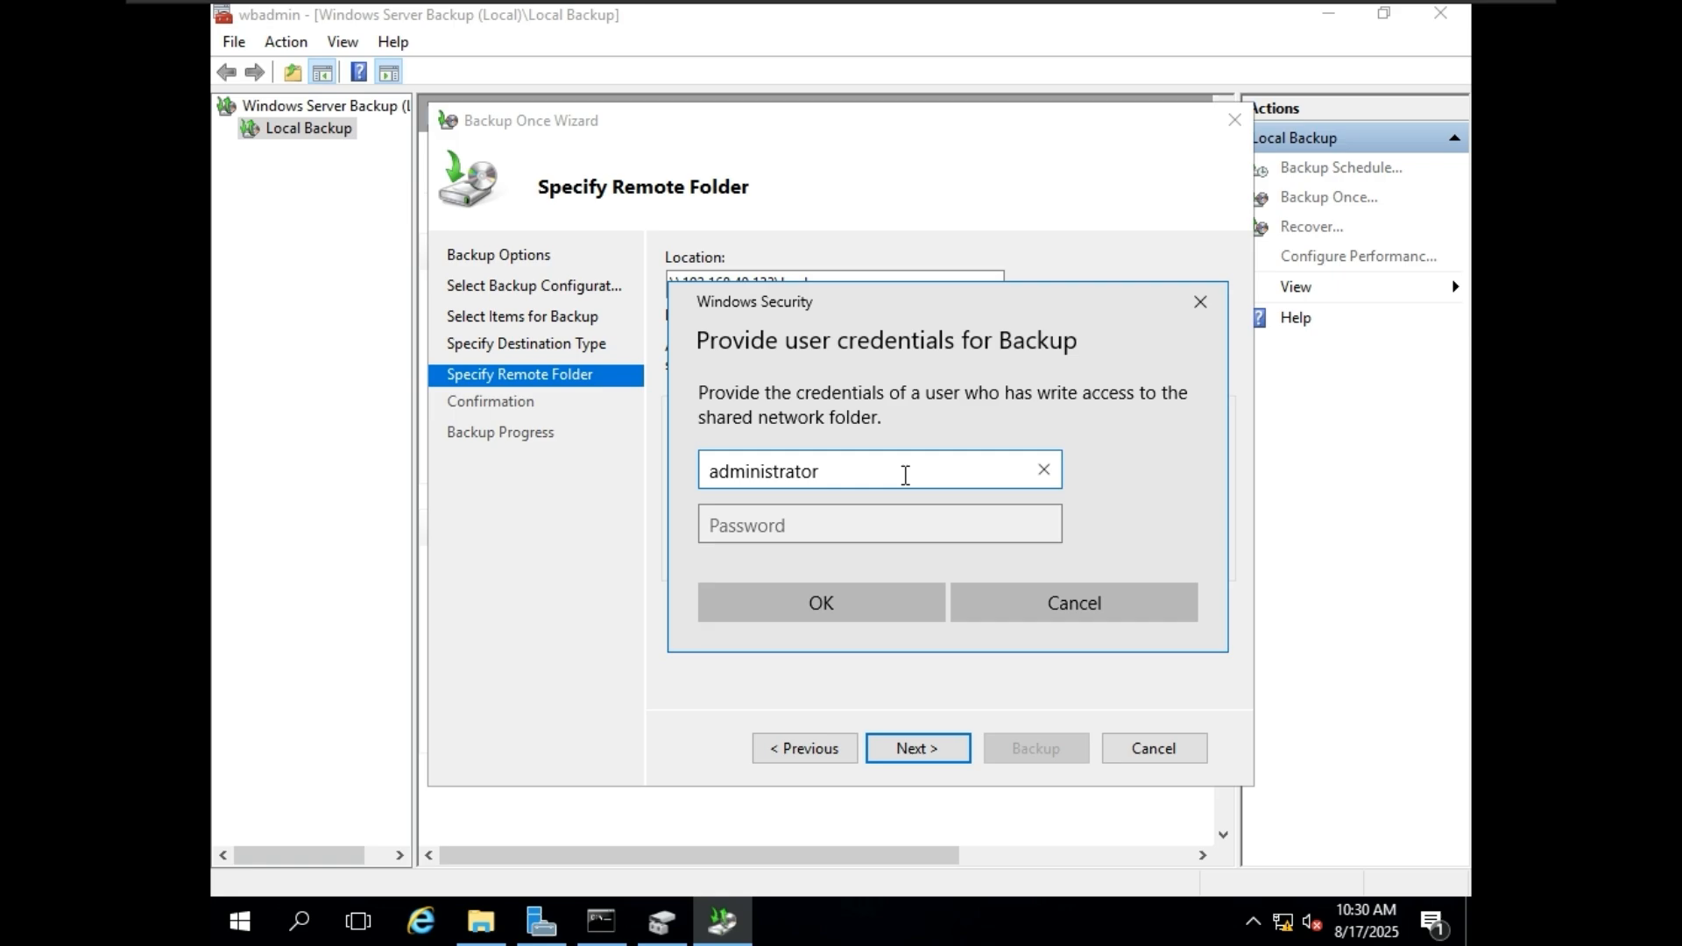
{"action": "left_click", "coordinate": [846, 524]}
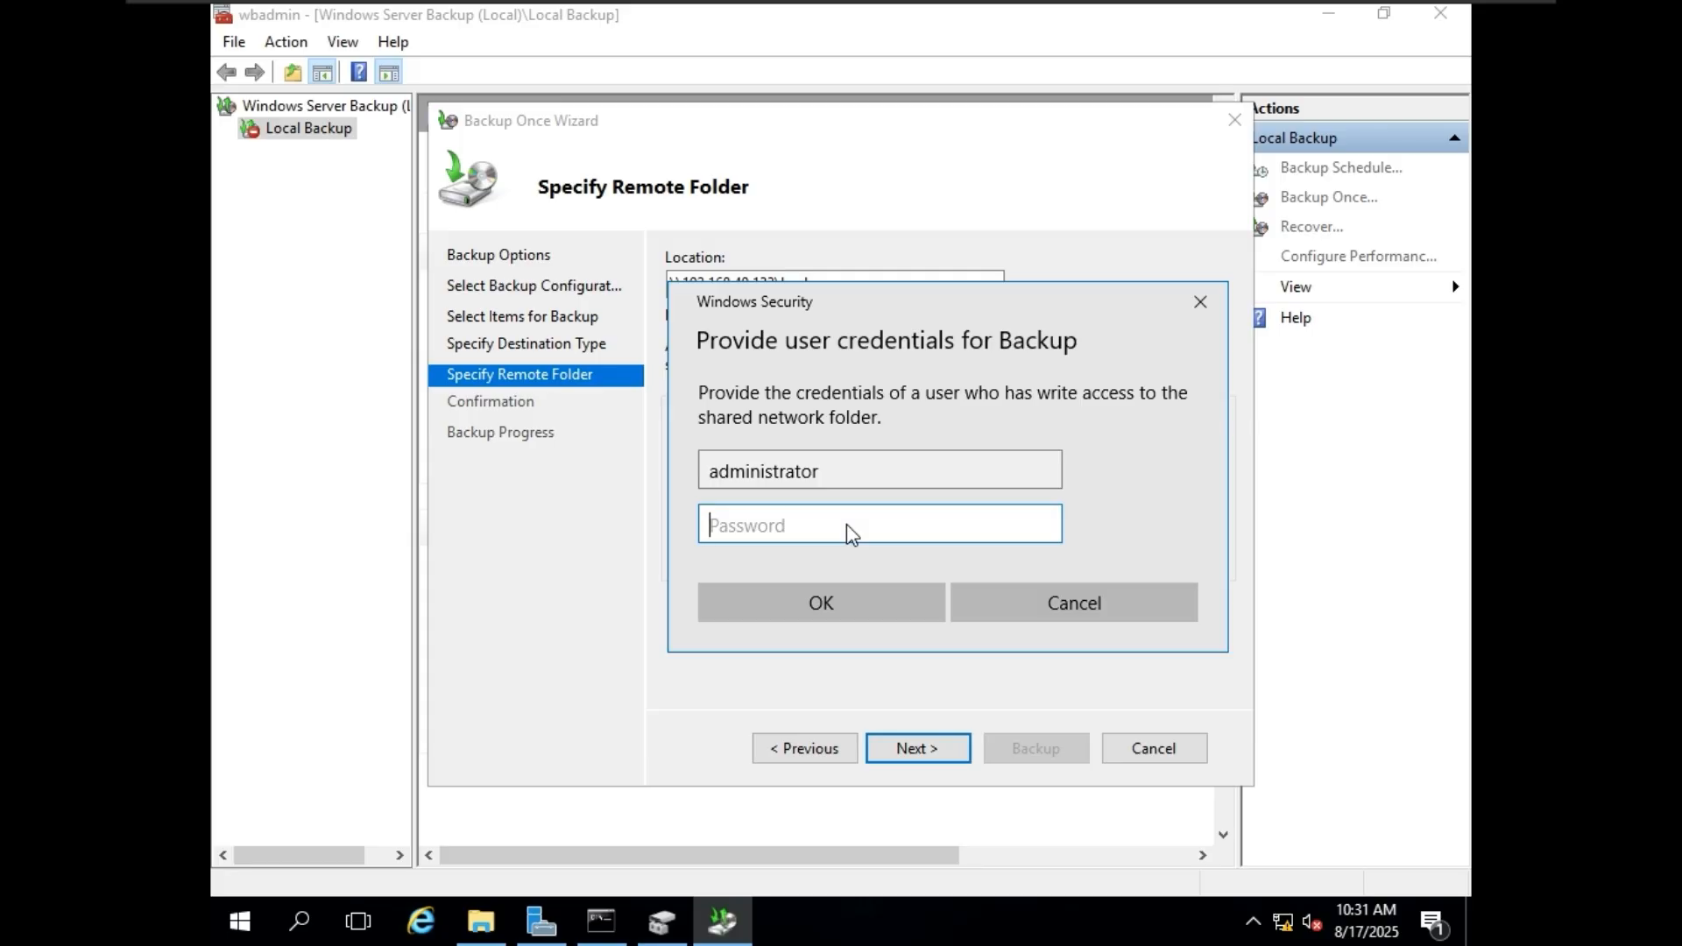
{"action": "type", "text": "******"}
{"action": "left_click", "coordinate": [872, 596]}
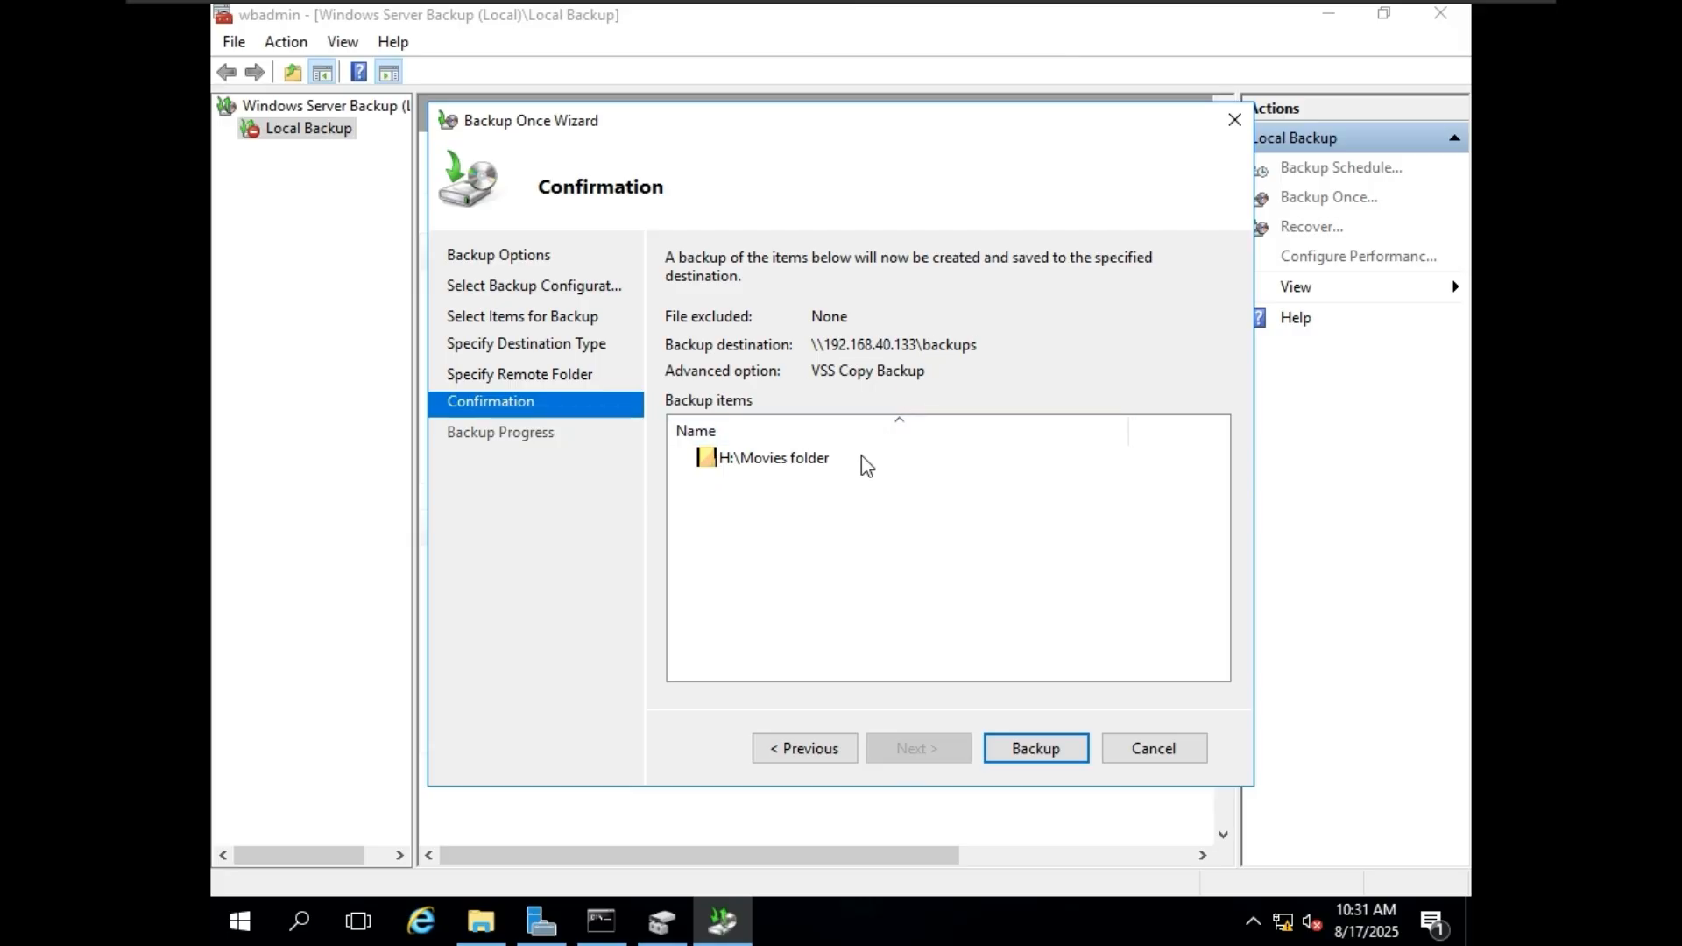
{"action": "left_click", "coordinate": [1035, 747]}
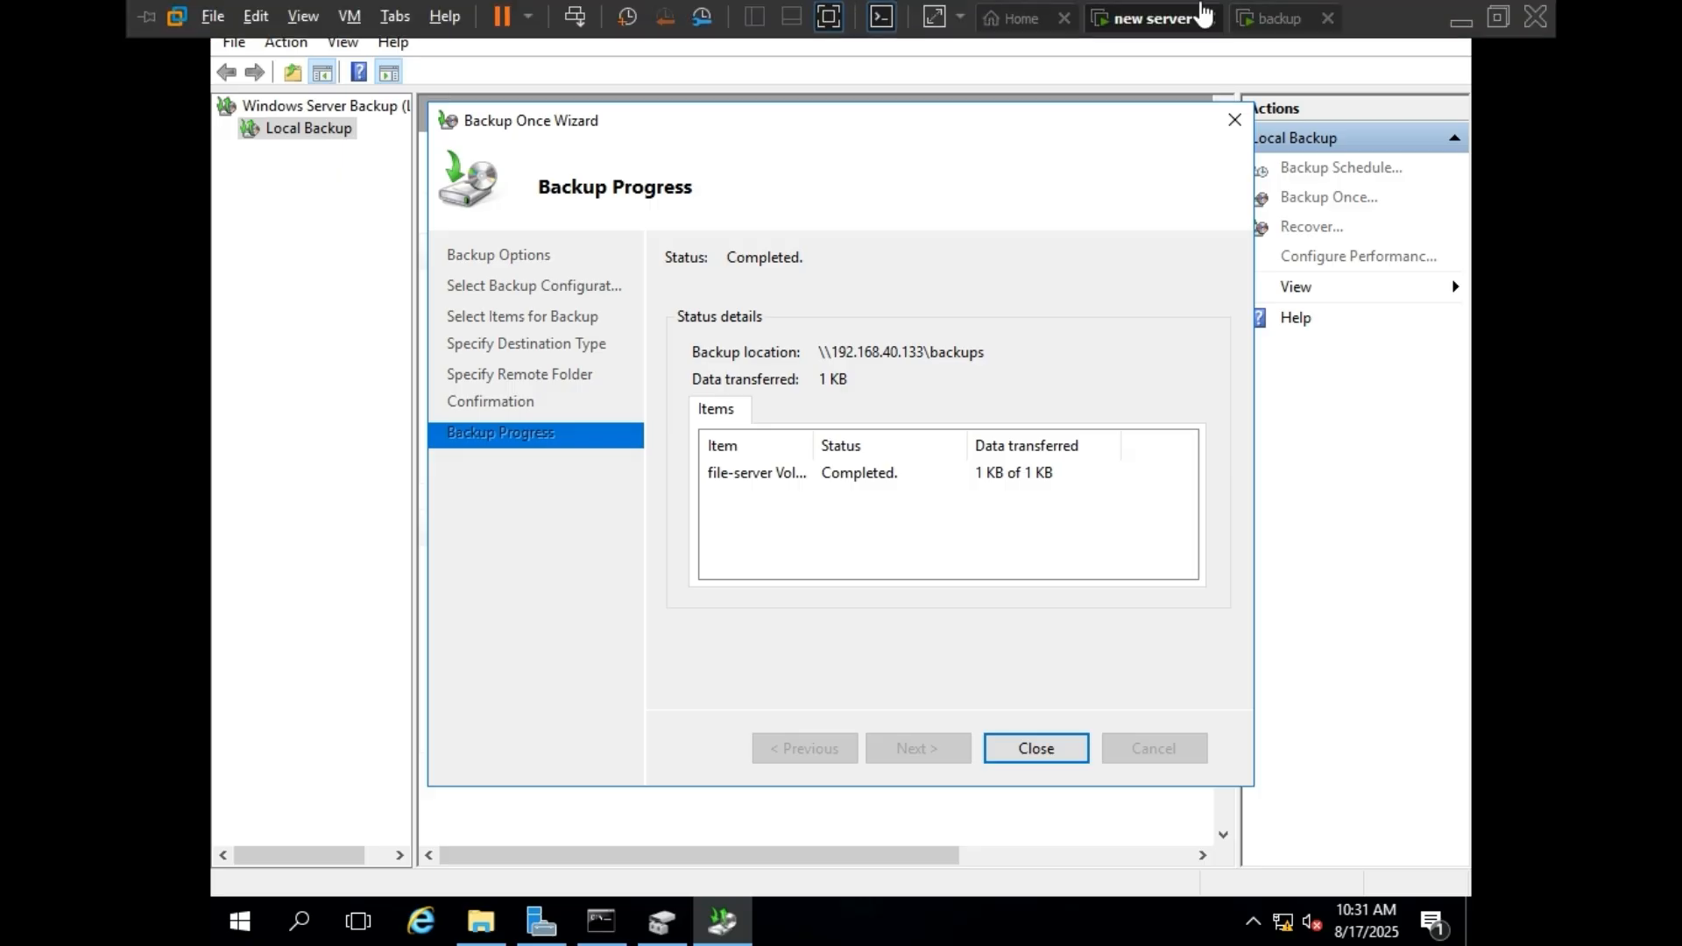
Switch to the backup server and examine the backup files in Backups\WindowsImageBackup\File-Server on backup Volume (E:).
{"action": "left_click", "coordinate": [1271, 21]}
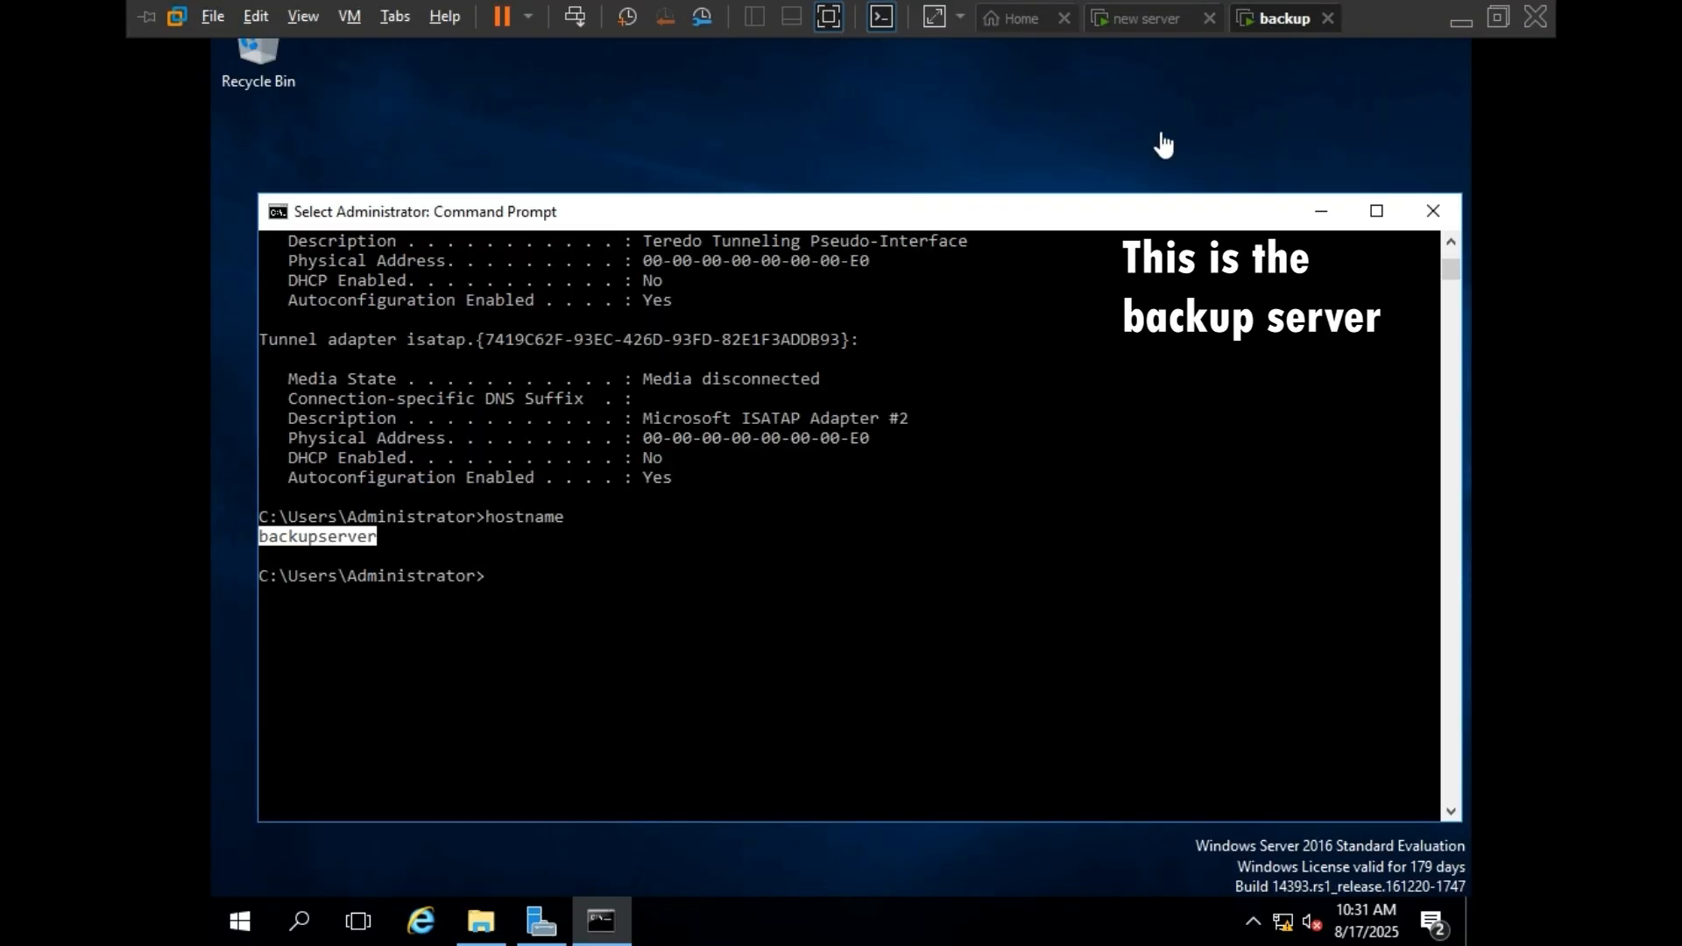
{"action": "left_click", "coordinate": [492, 905]}
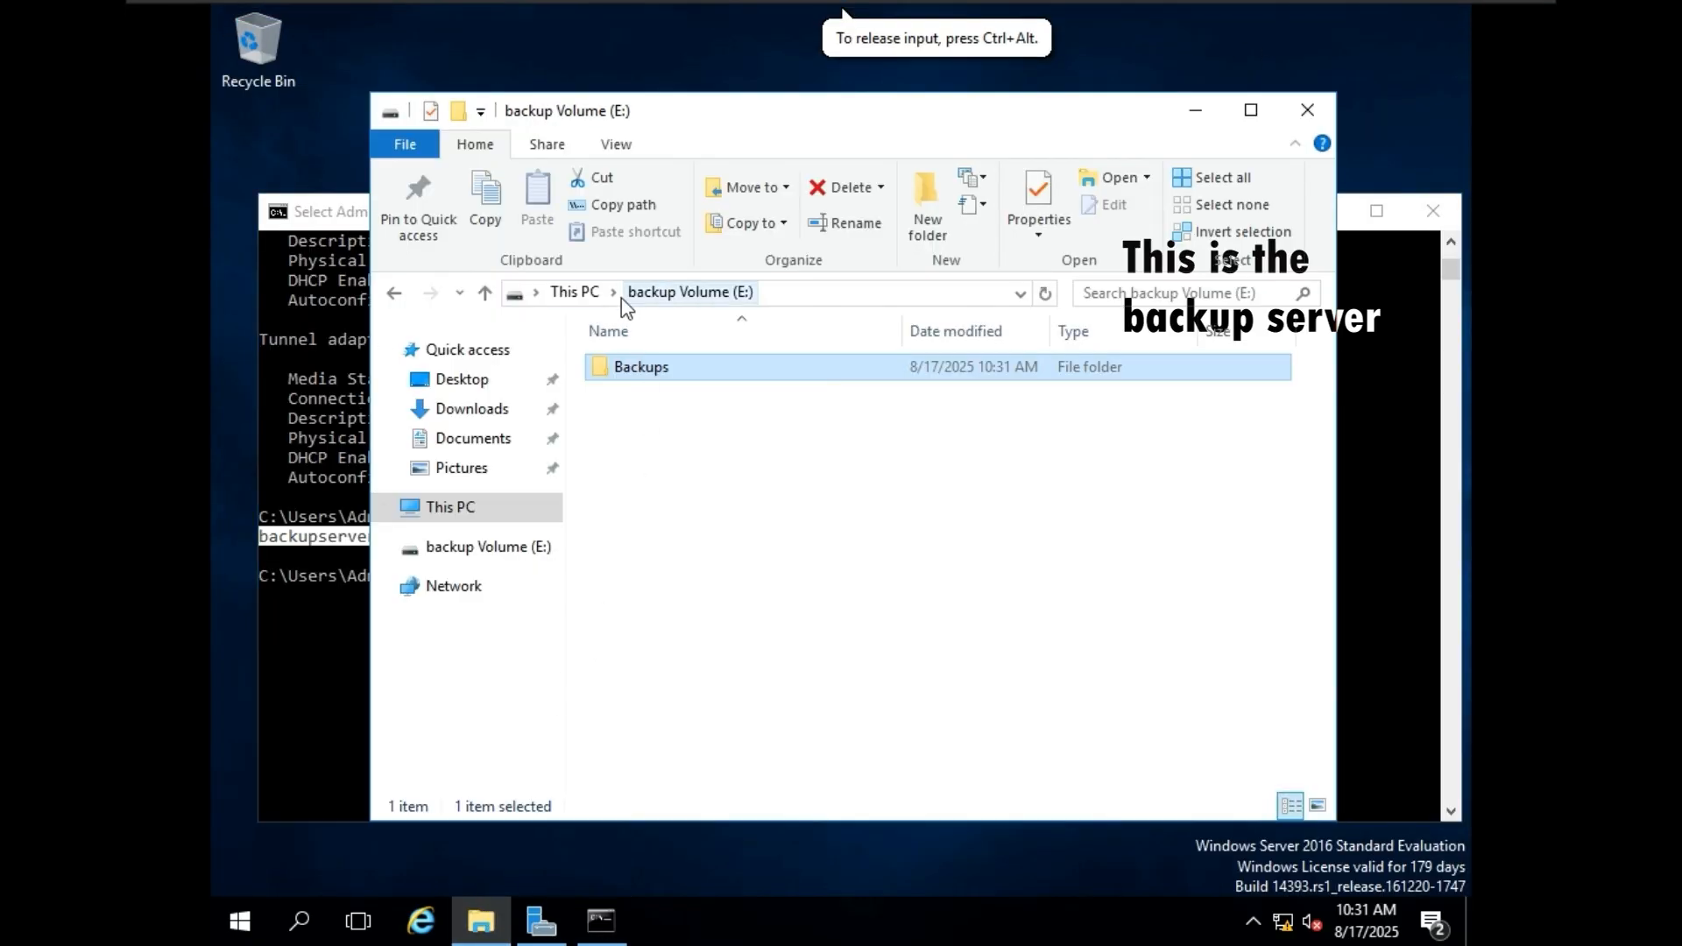
{"action": "left_click", "coordinate": [580, 292]}
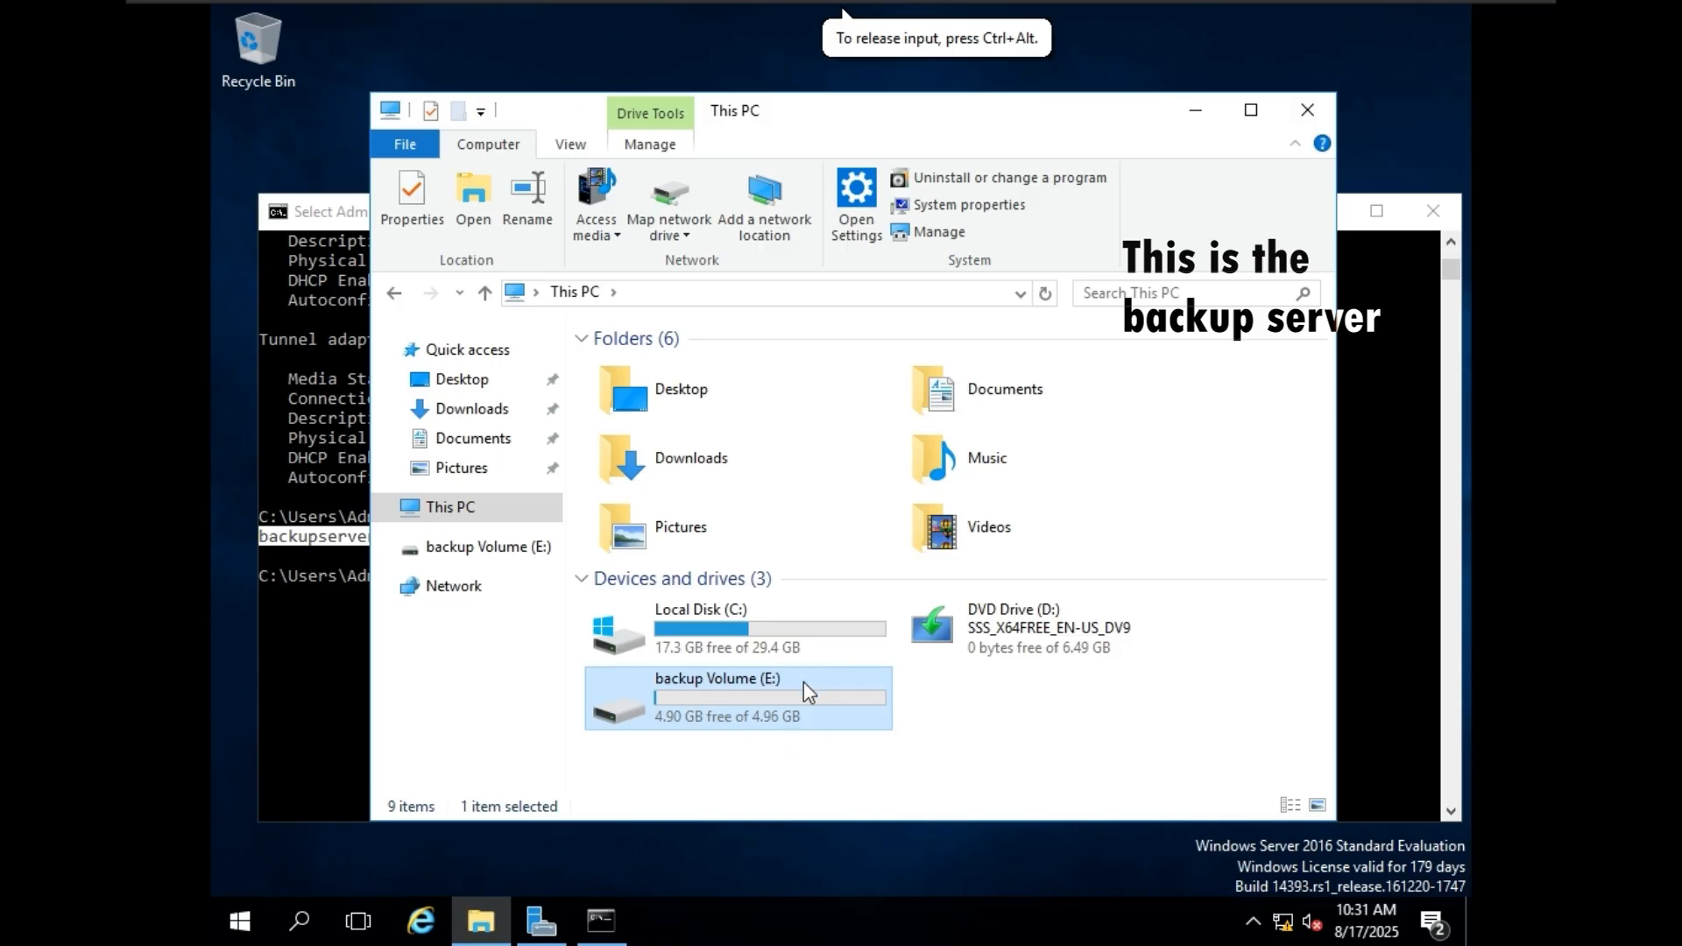
{"action": "double_click", "coordinate": [828, 694]}
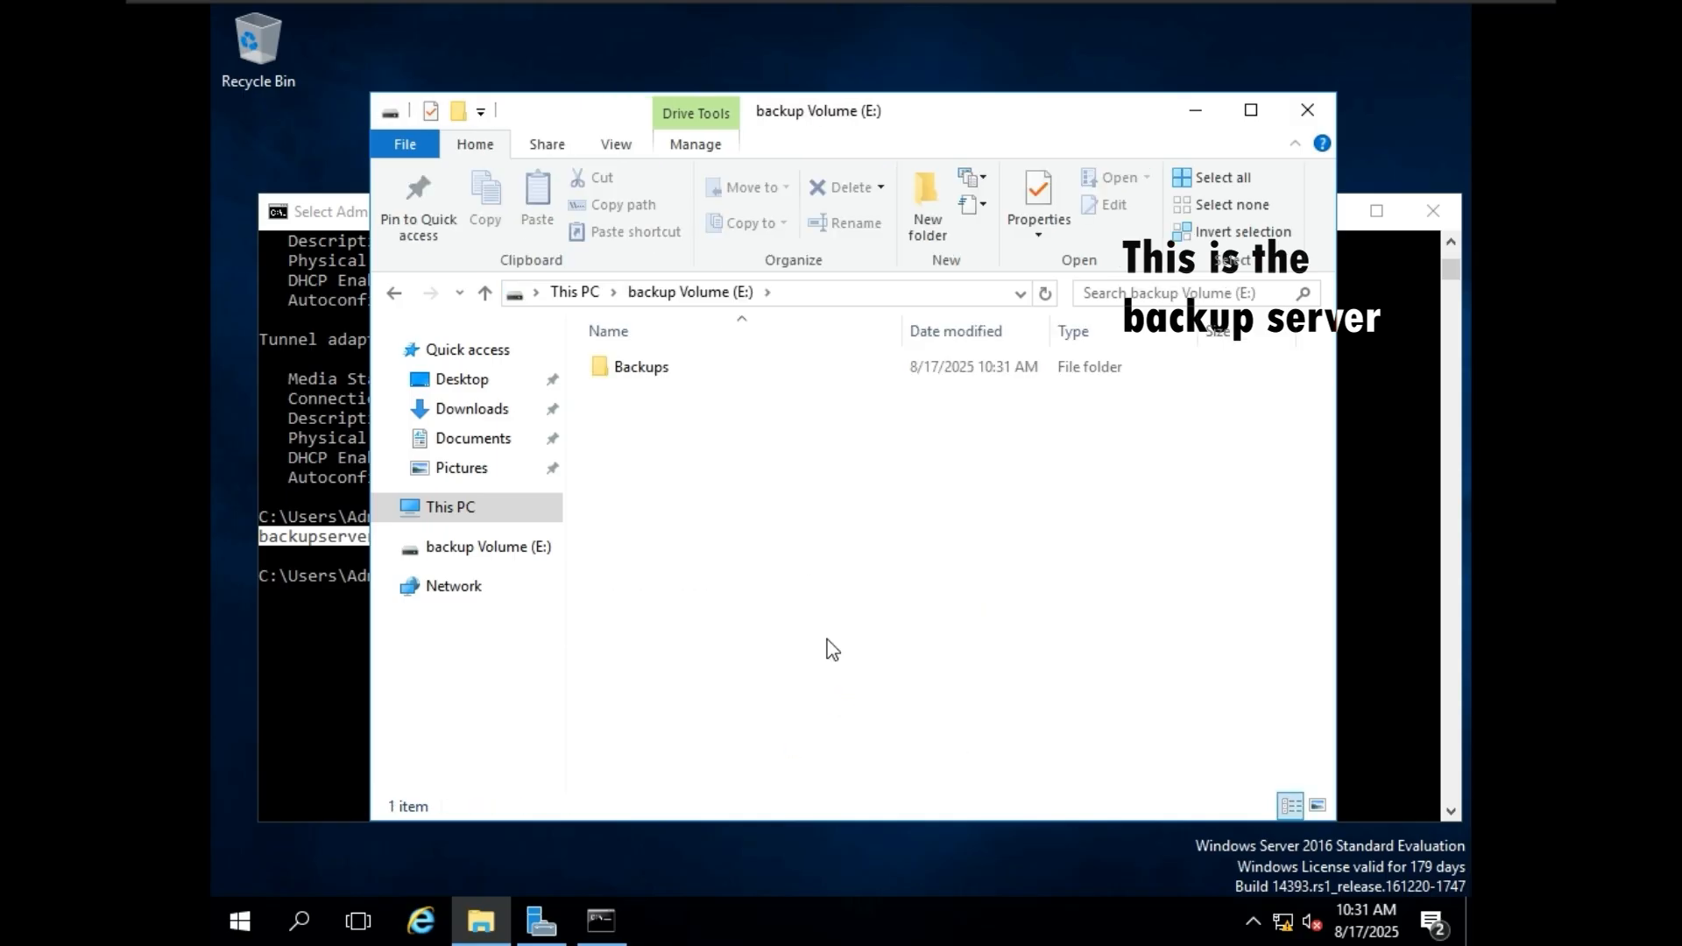
{"action": "double_click", "coordinate": [723, 377]}
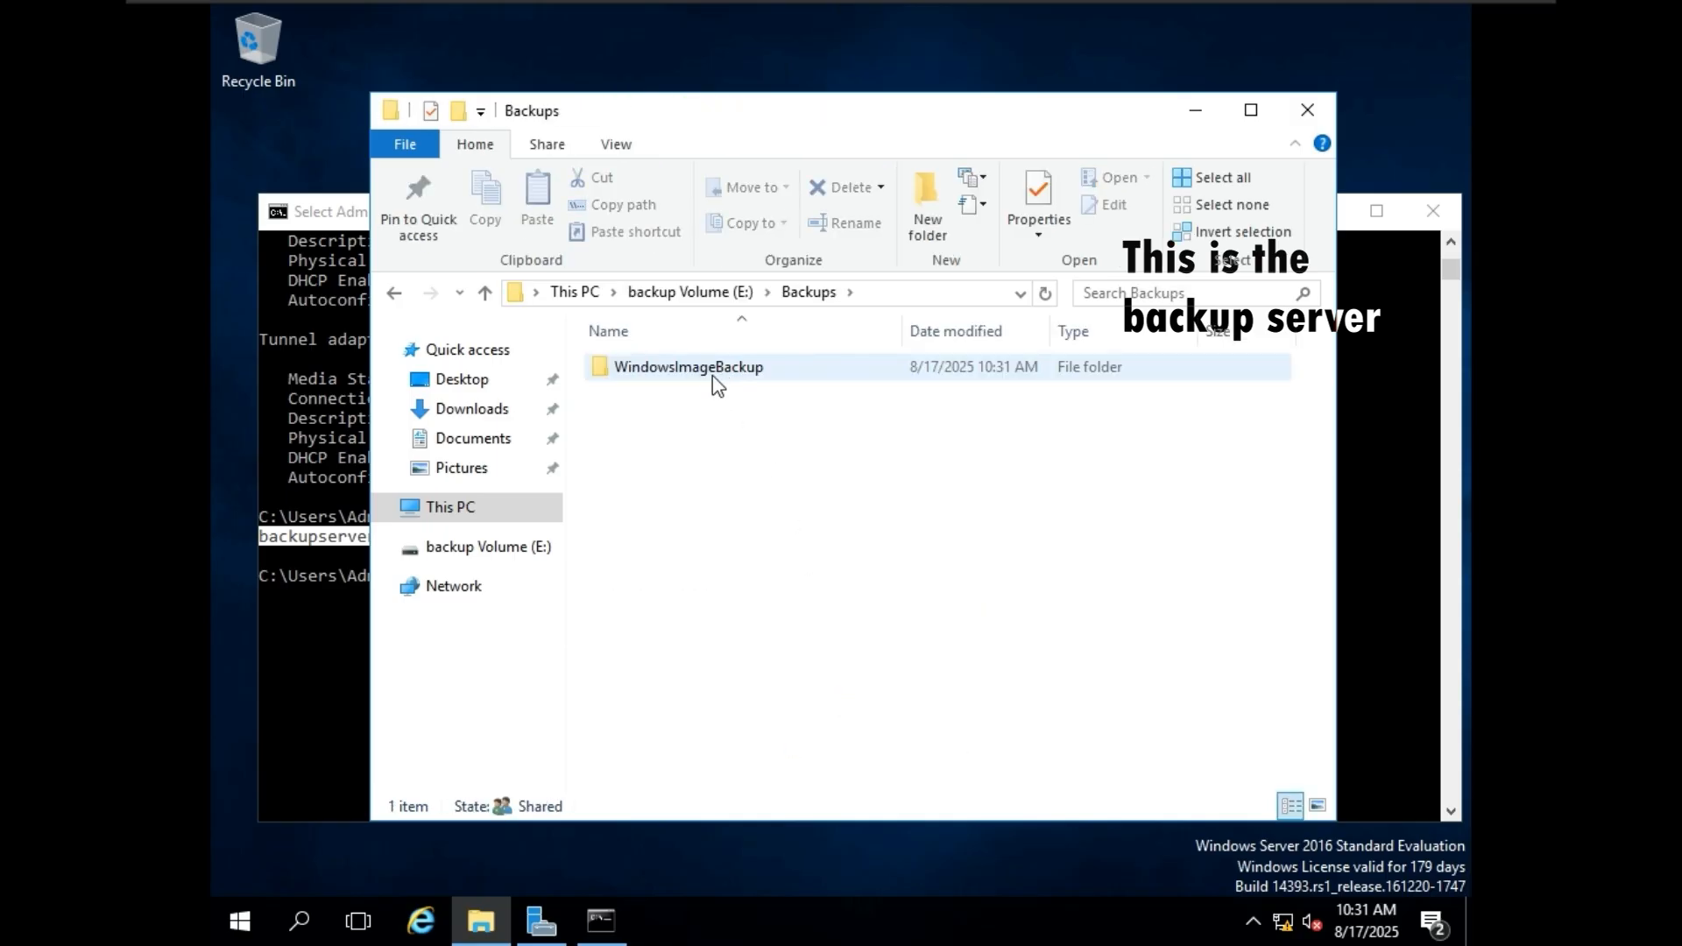
{"action": "double_click", "coordinate": [723, 382]}
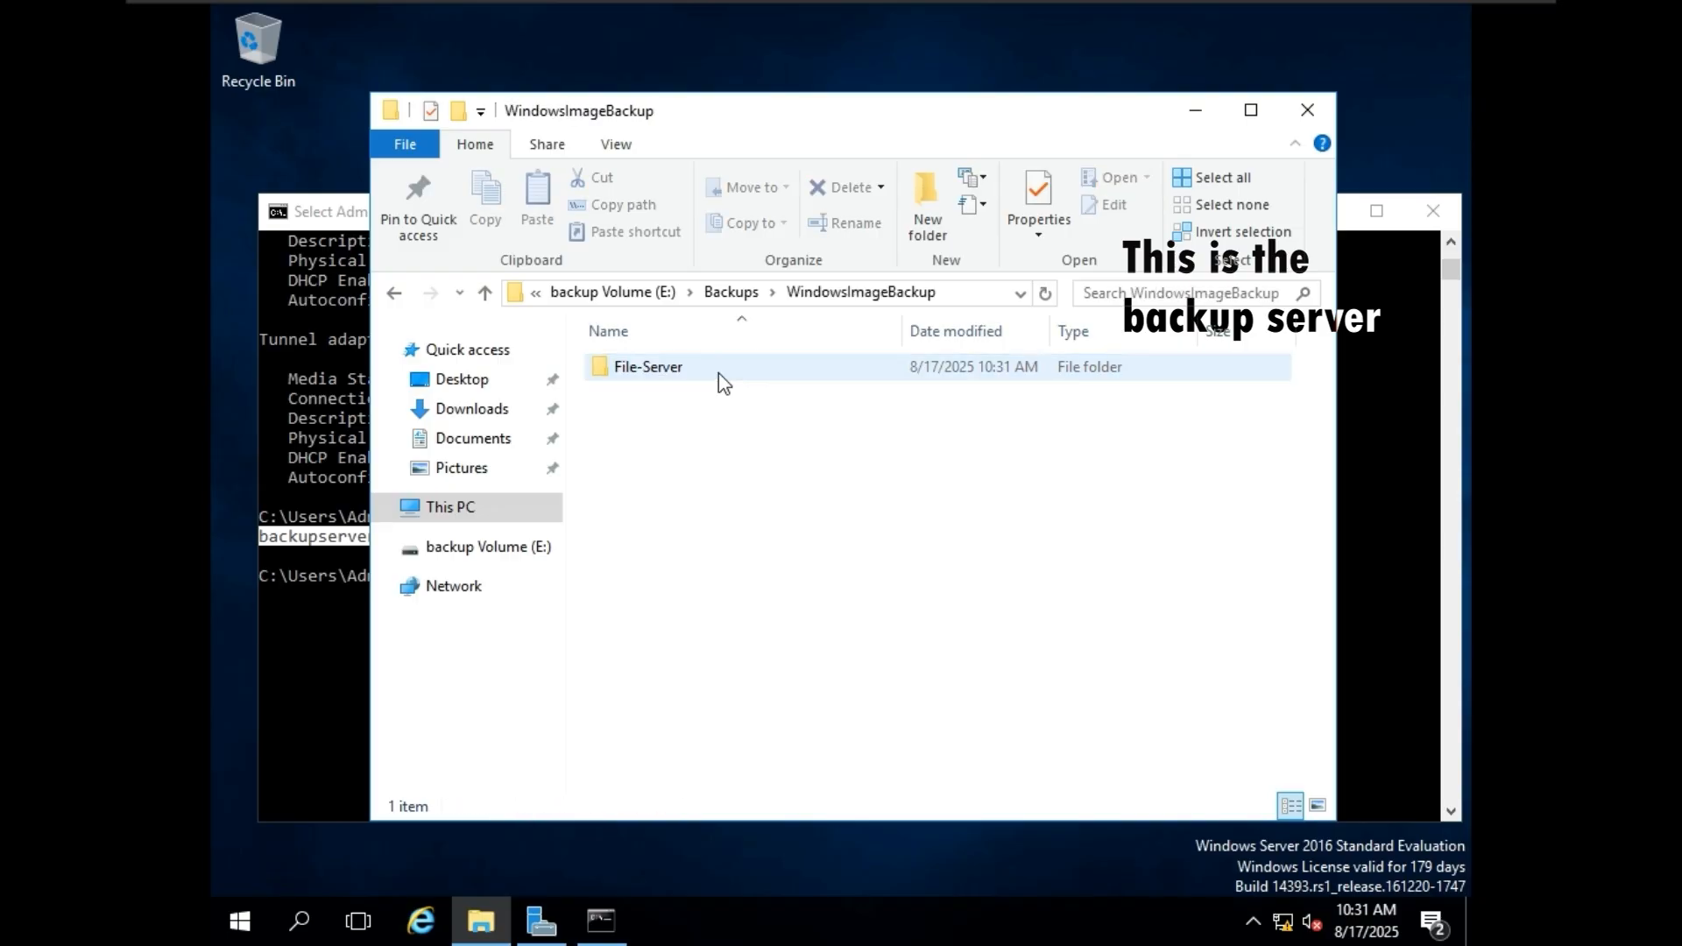
{"action": "double_click", "coordinate": [679, 372]}
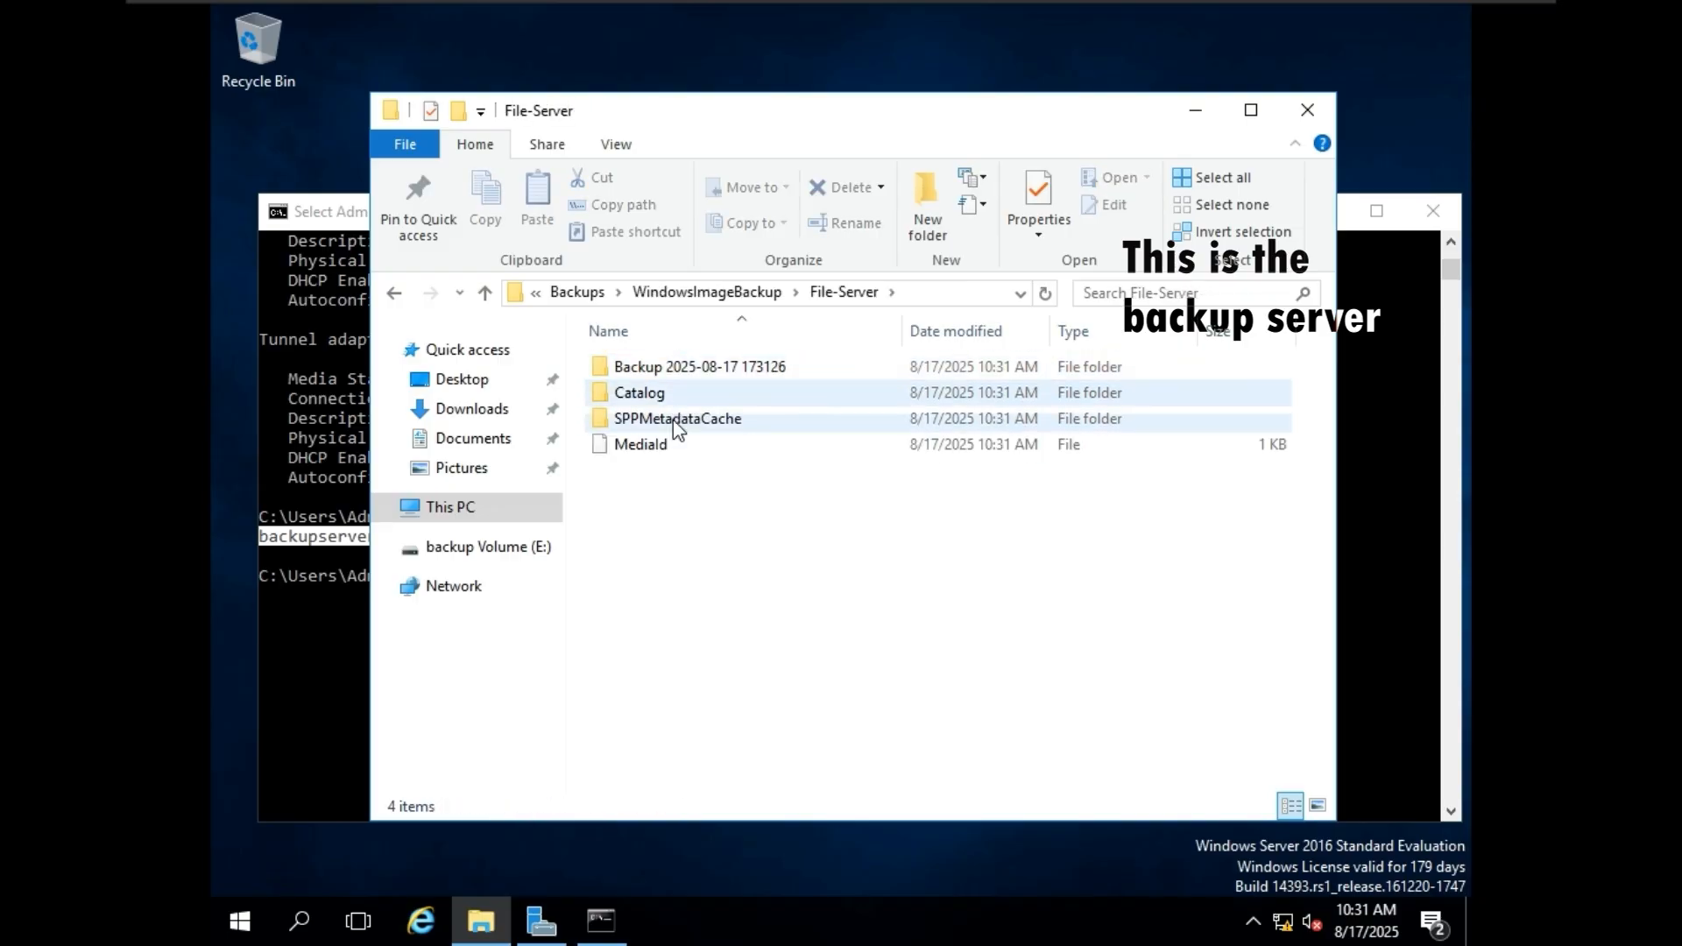
{"action": "double_click", "coordinate": [706, 373]}
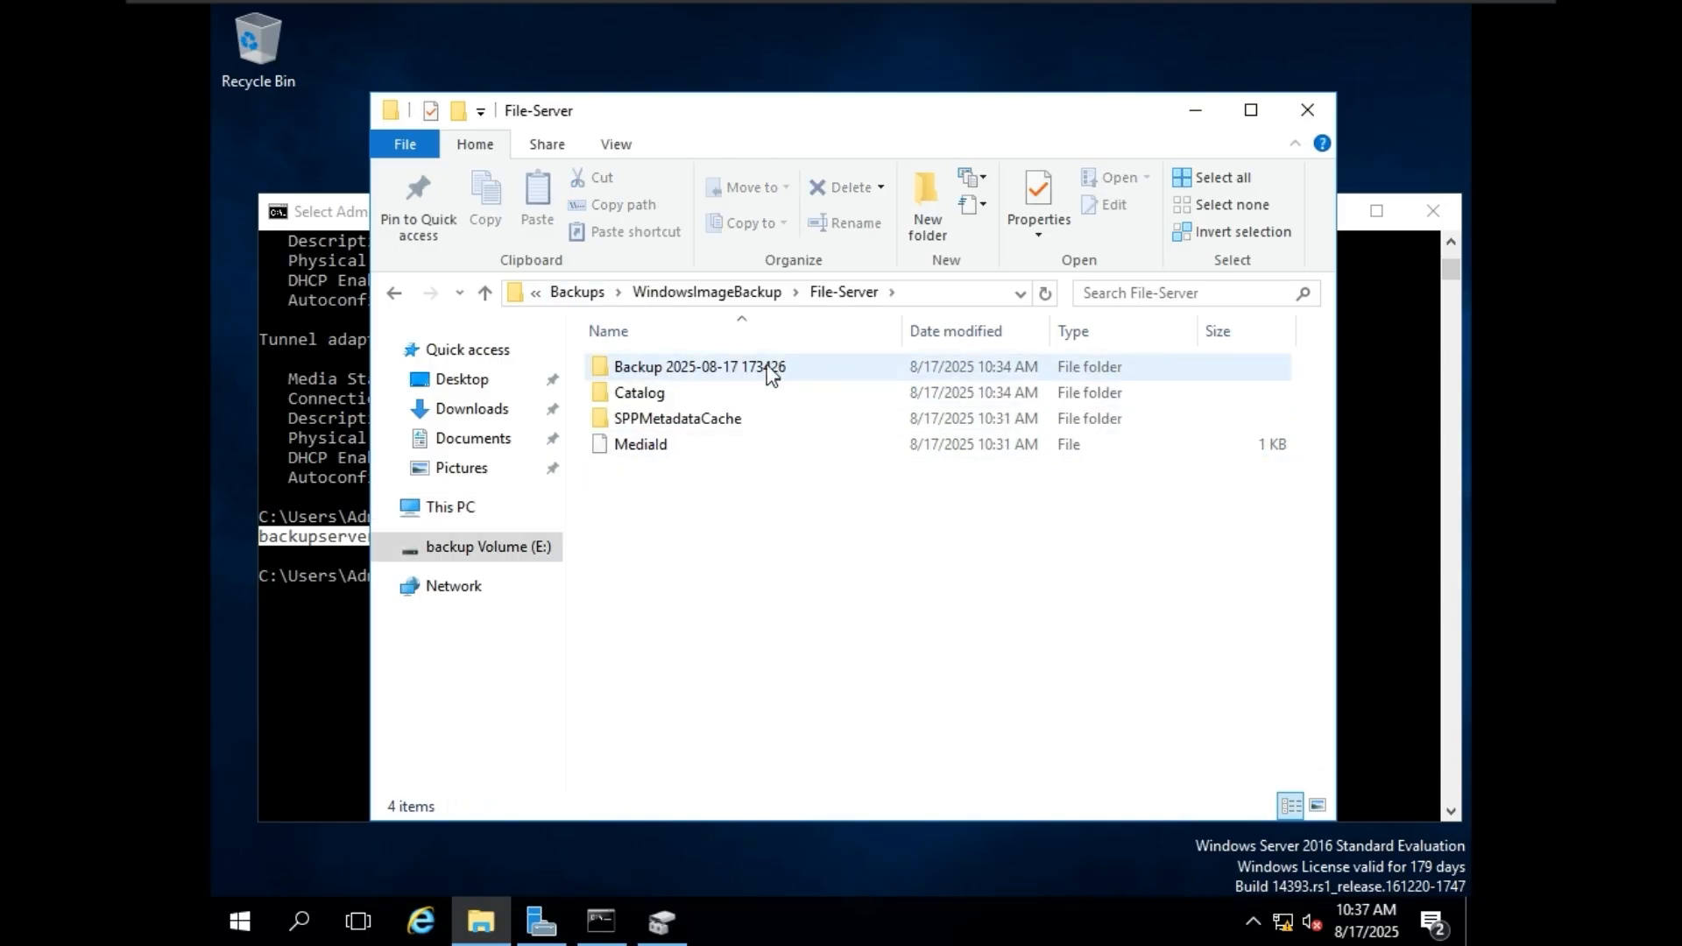
Check the backup server's volumes in Disk Management against the new server's backup history, and return to the File-Server folder.
{"action": "left_click", "coordinate": [662, 920]}
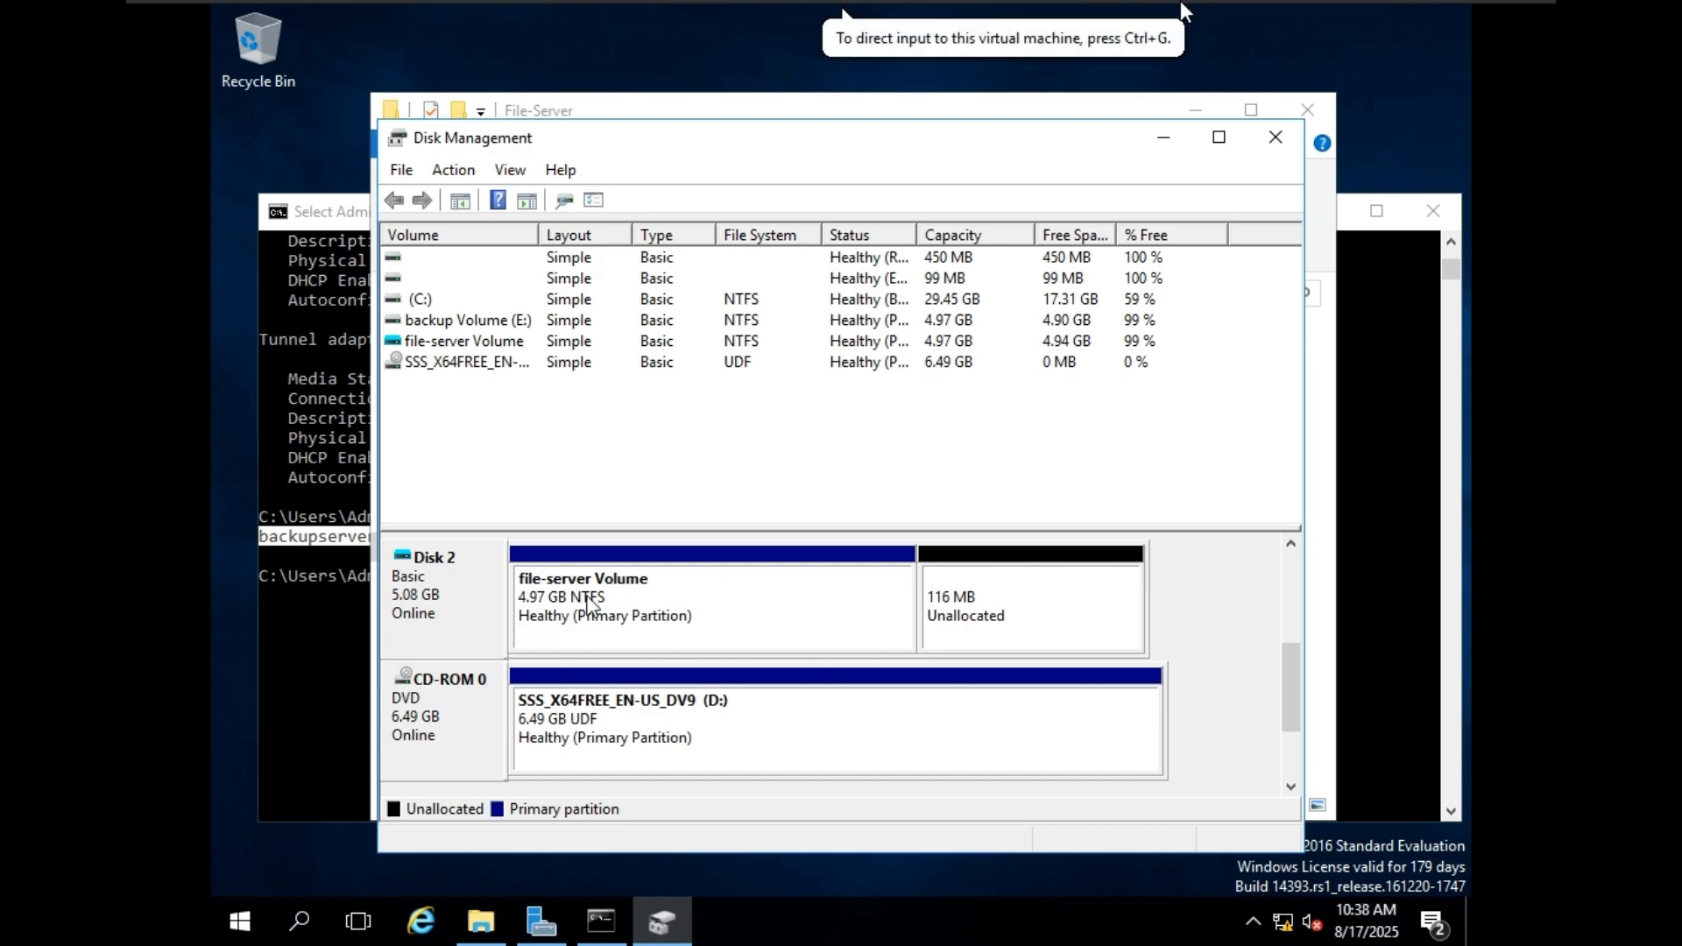
{"action": "left_click", "coordinate": [1155, 19]}
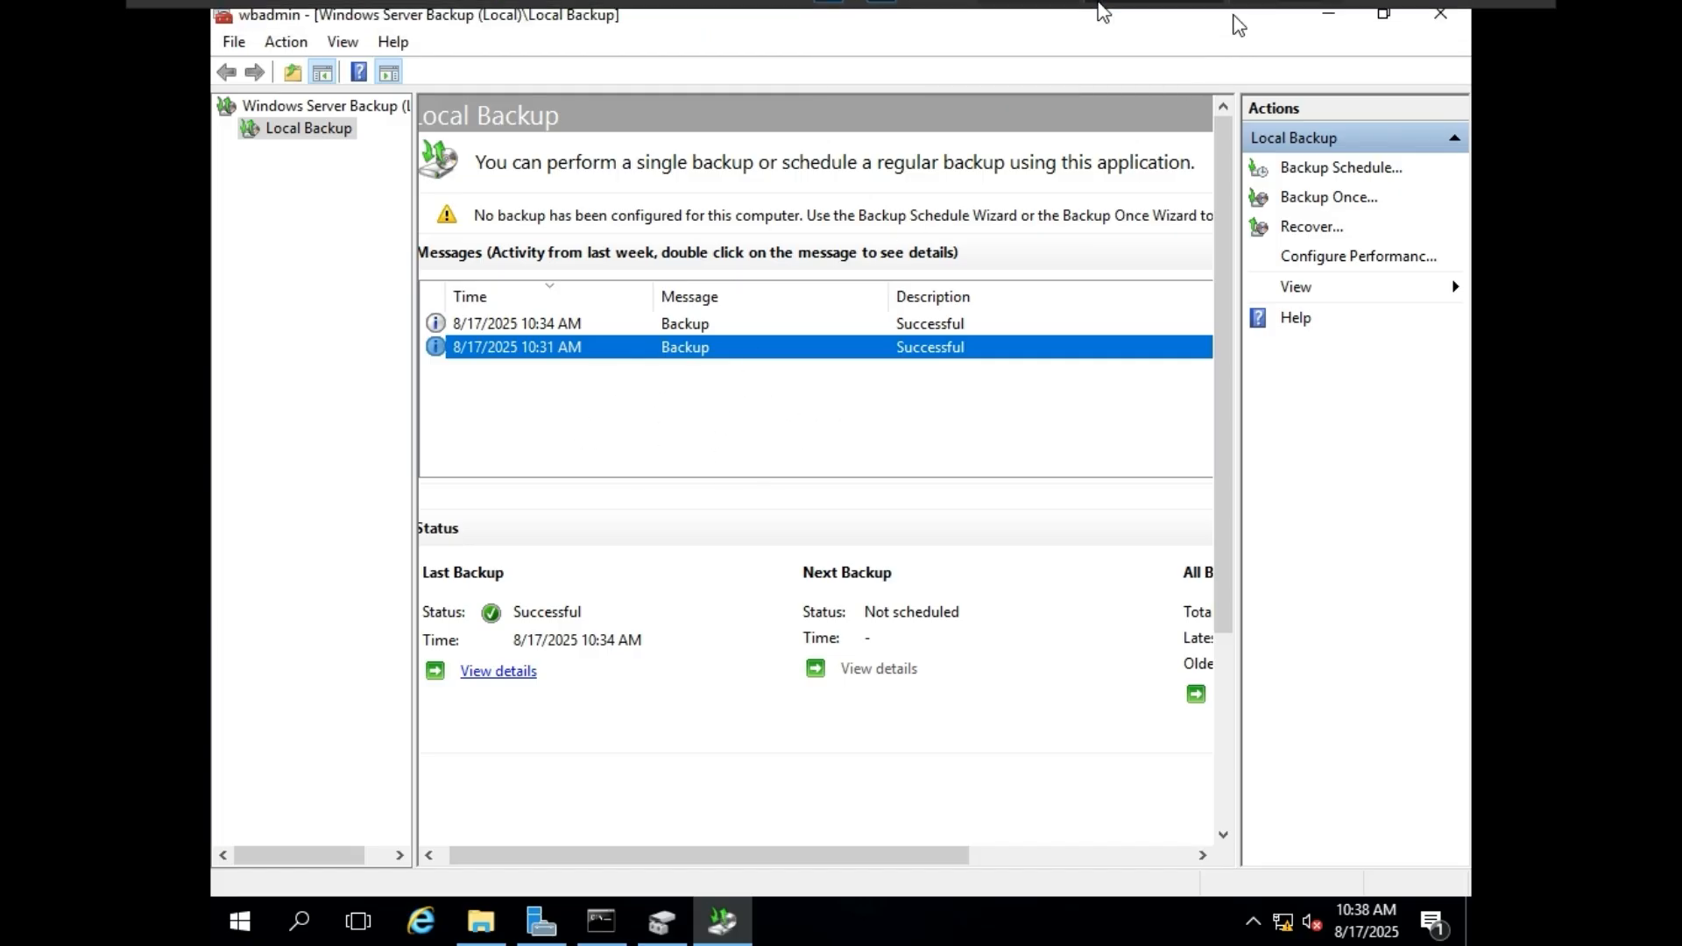
{"action": "left_click", "coordinate": [1262, 24]}
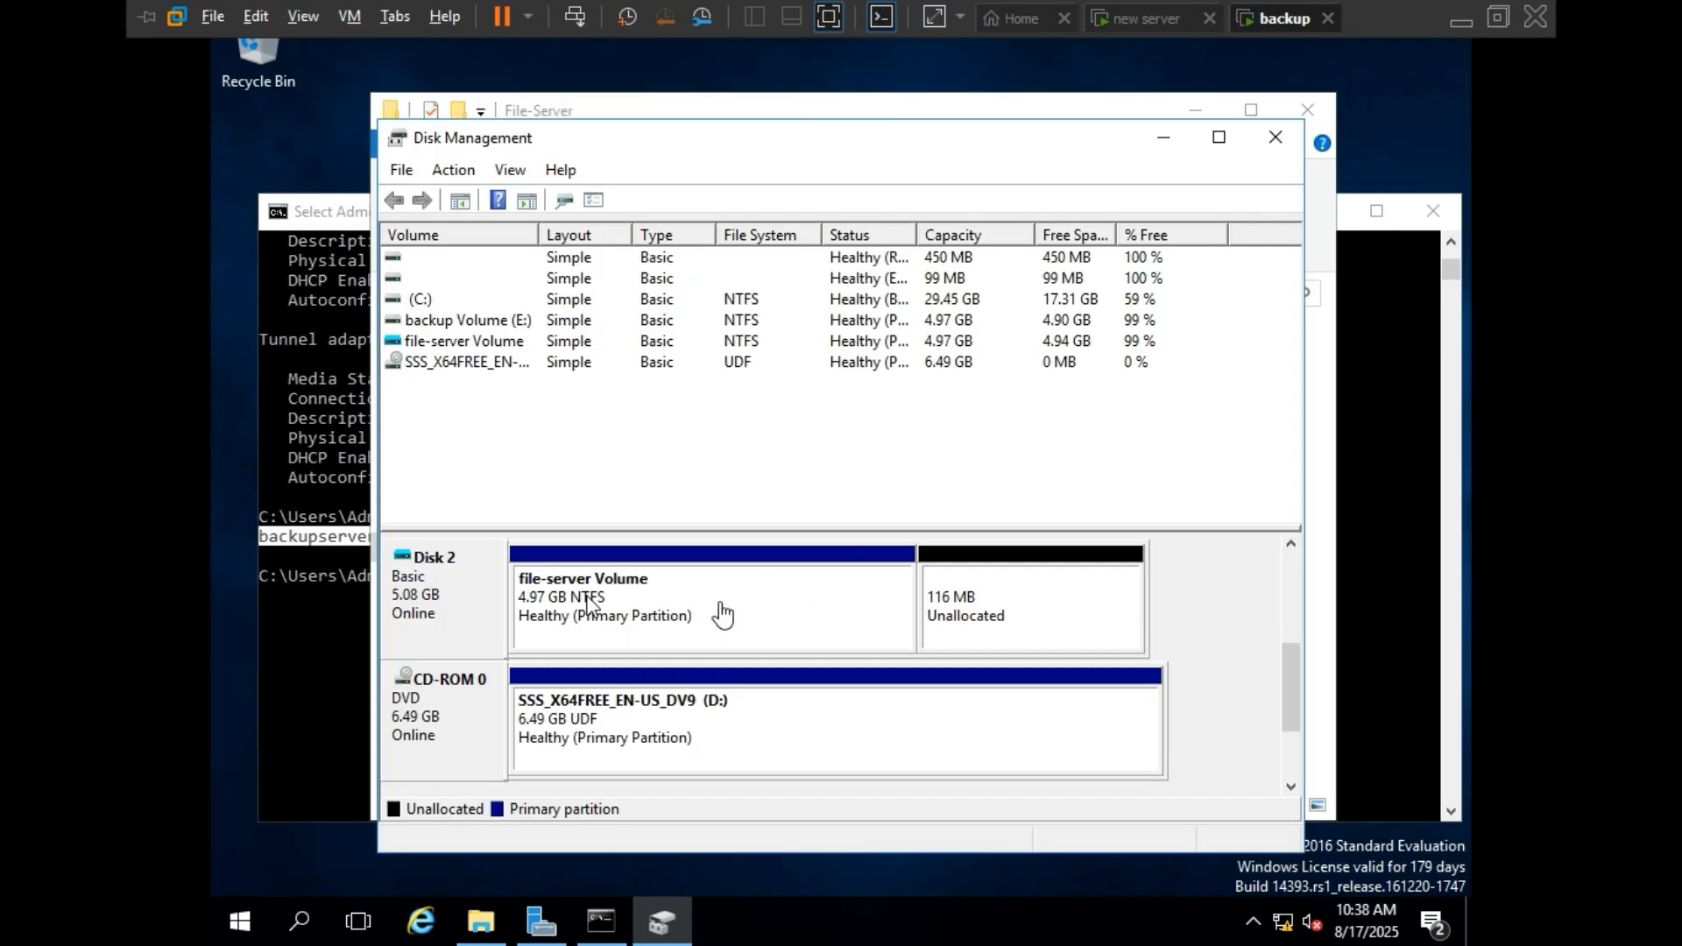
{"action": "left_click", "coordinate": [1163, 138]}
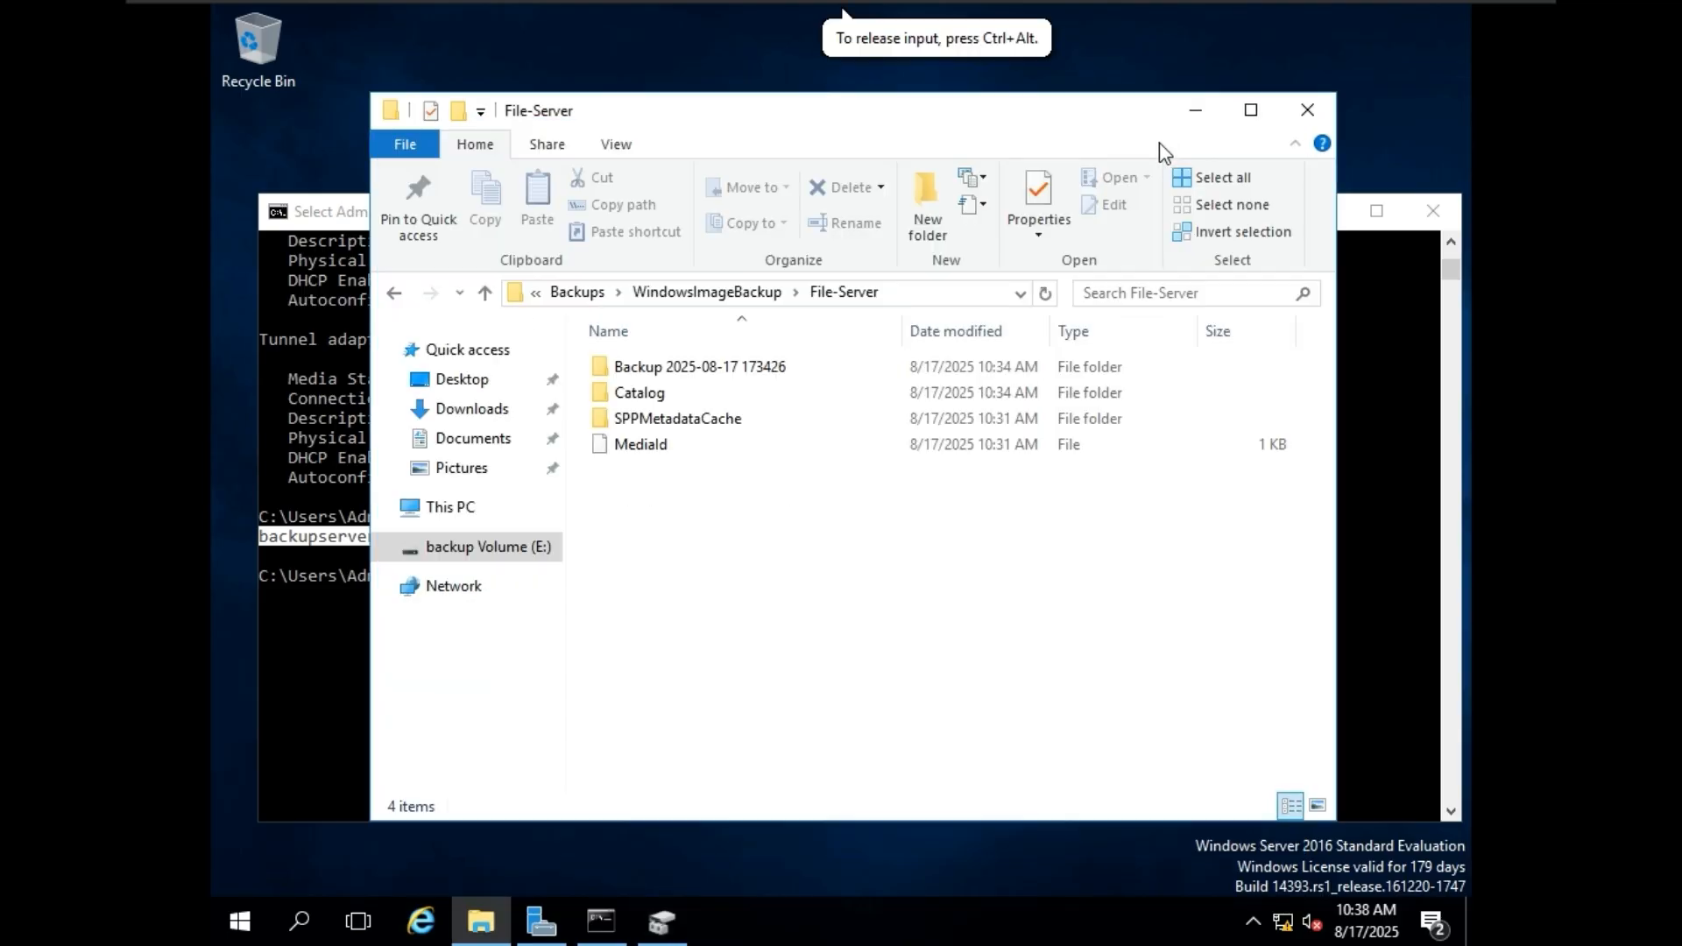
Switch to the new server and delete the Marvel cinematic universe text file from the Movies folder on file-server Volume (H:).
{"action": "mouse_move", "coordinate": [1196, 8]}
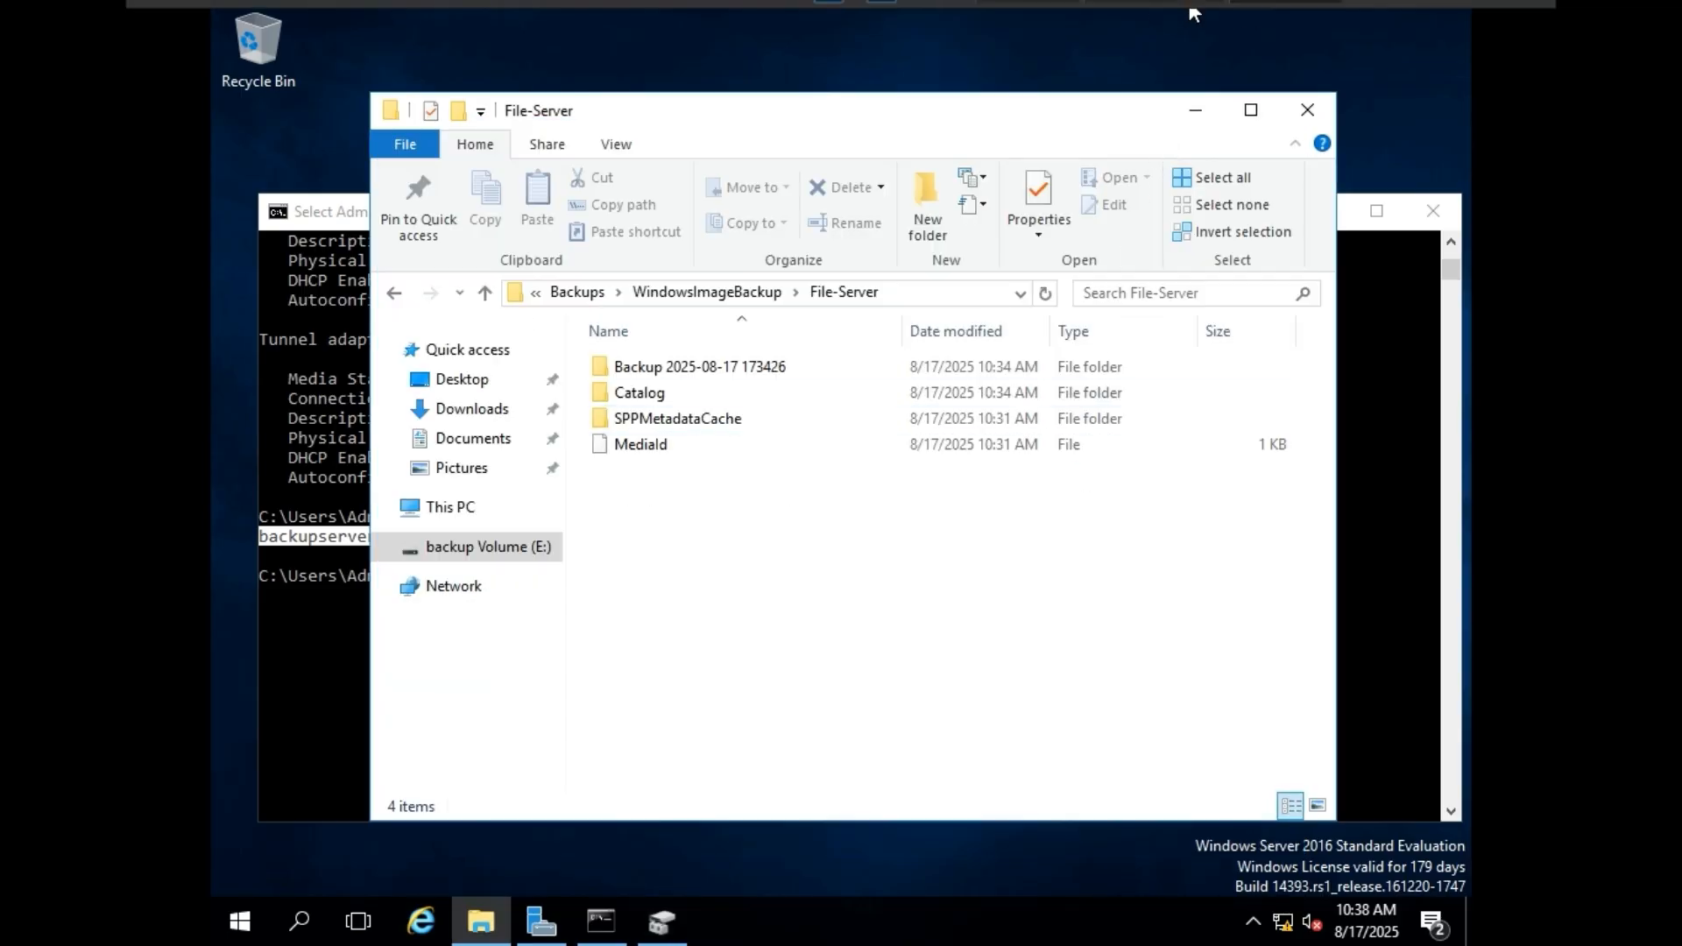
{"action": "left_click", "coordinate": [1139, 19]}
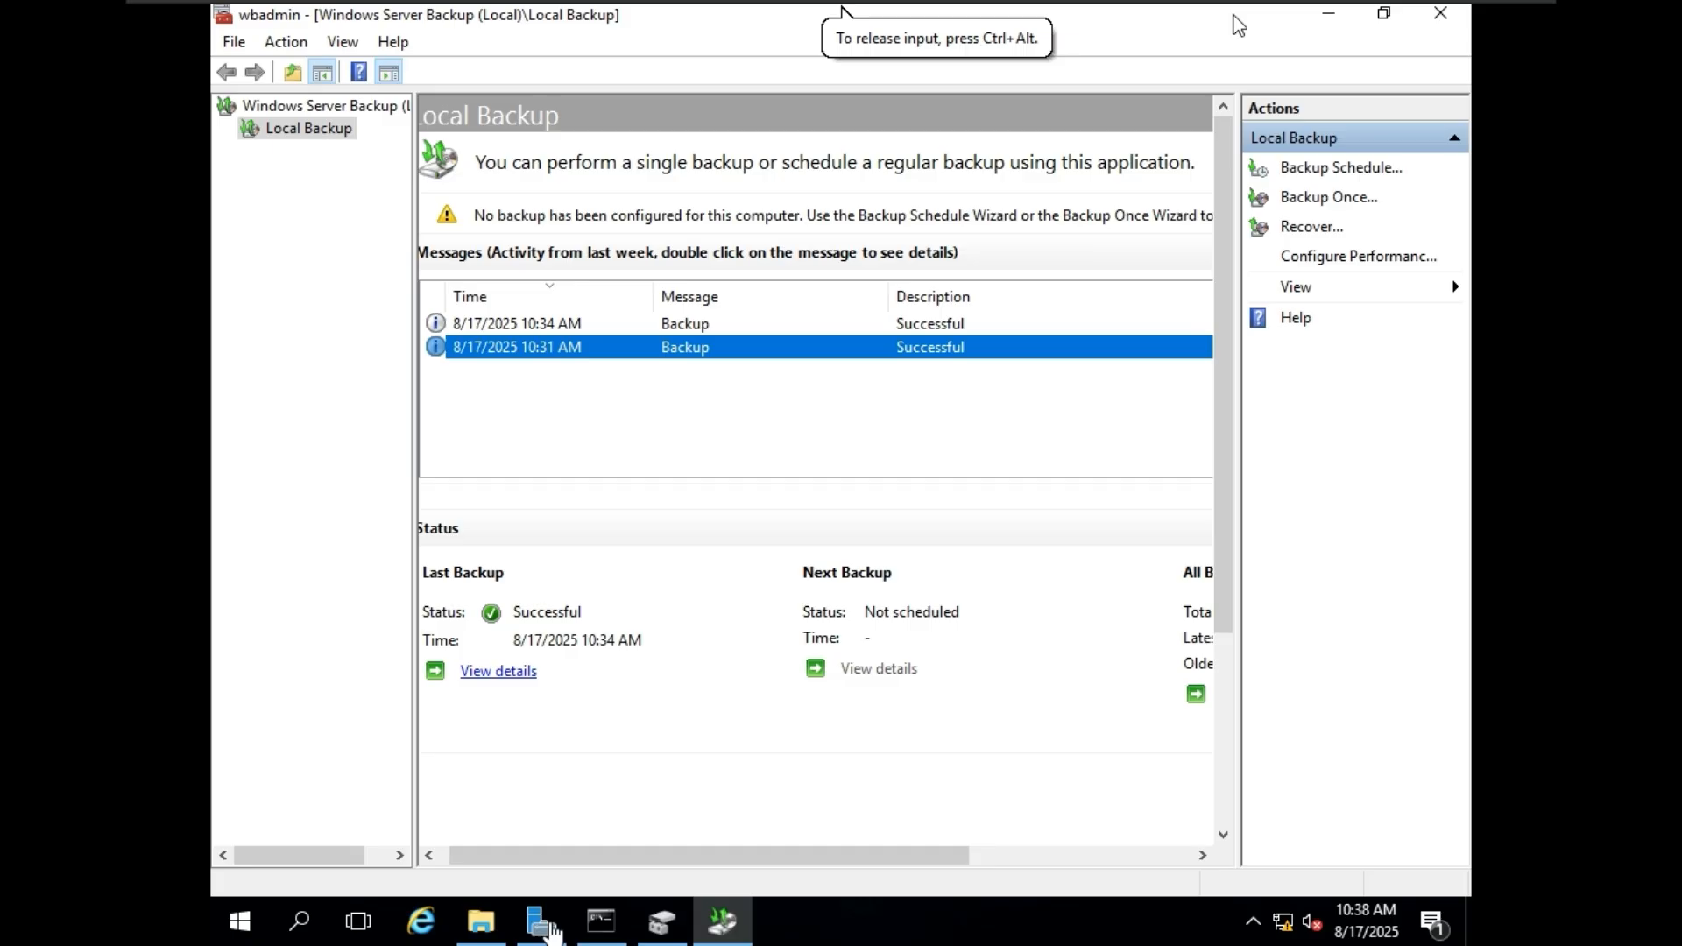
{"action": "left_click", "coordinate": [481, 921]}
{"action": "double_click", "coordinate": [697, 264]}
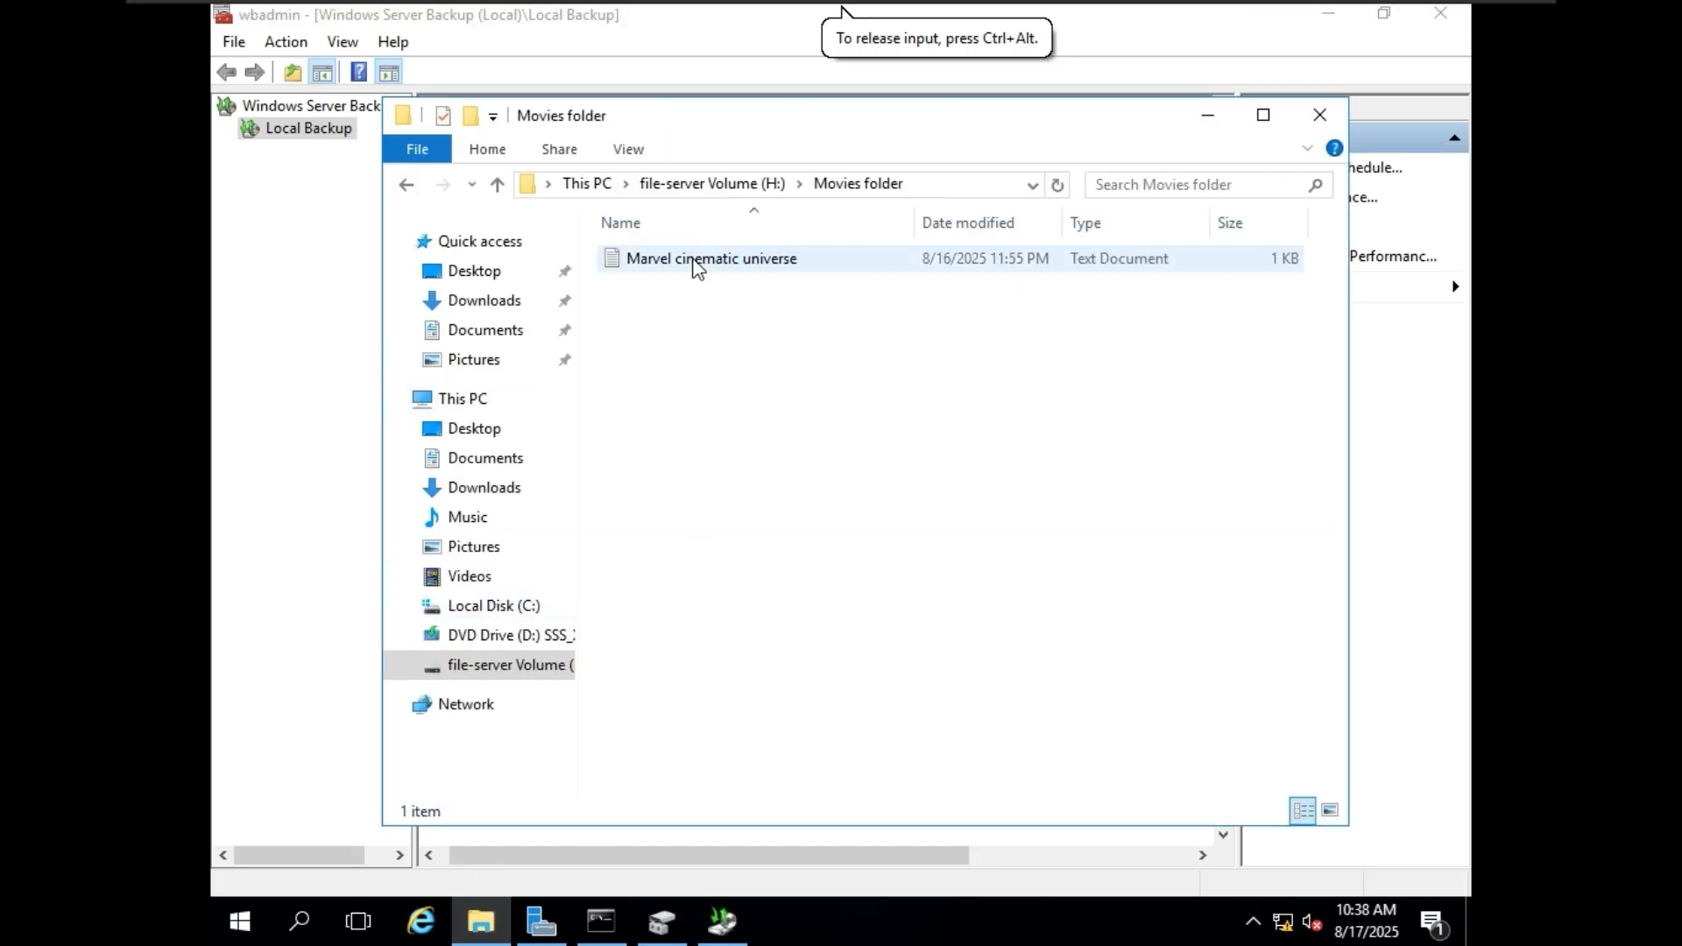
{"action": "left_click", "coordinate": [746, 268]}
{"action": "key", "text": "Delete"}
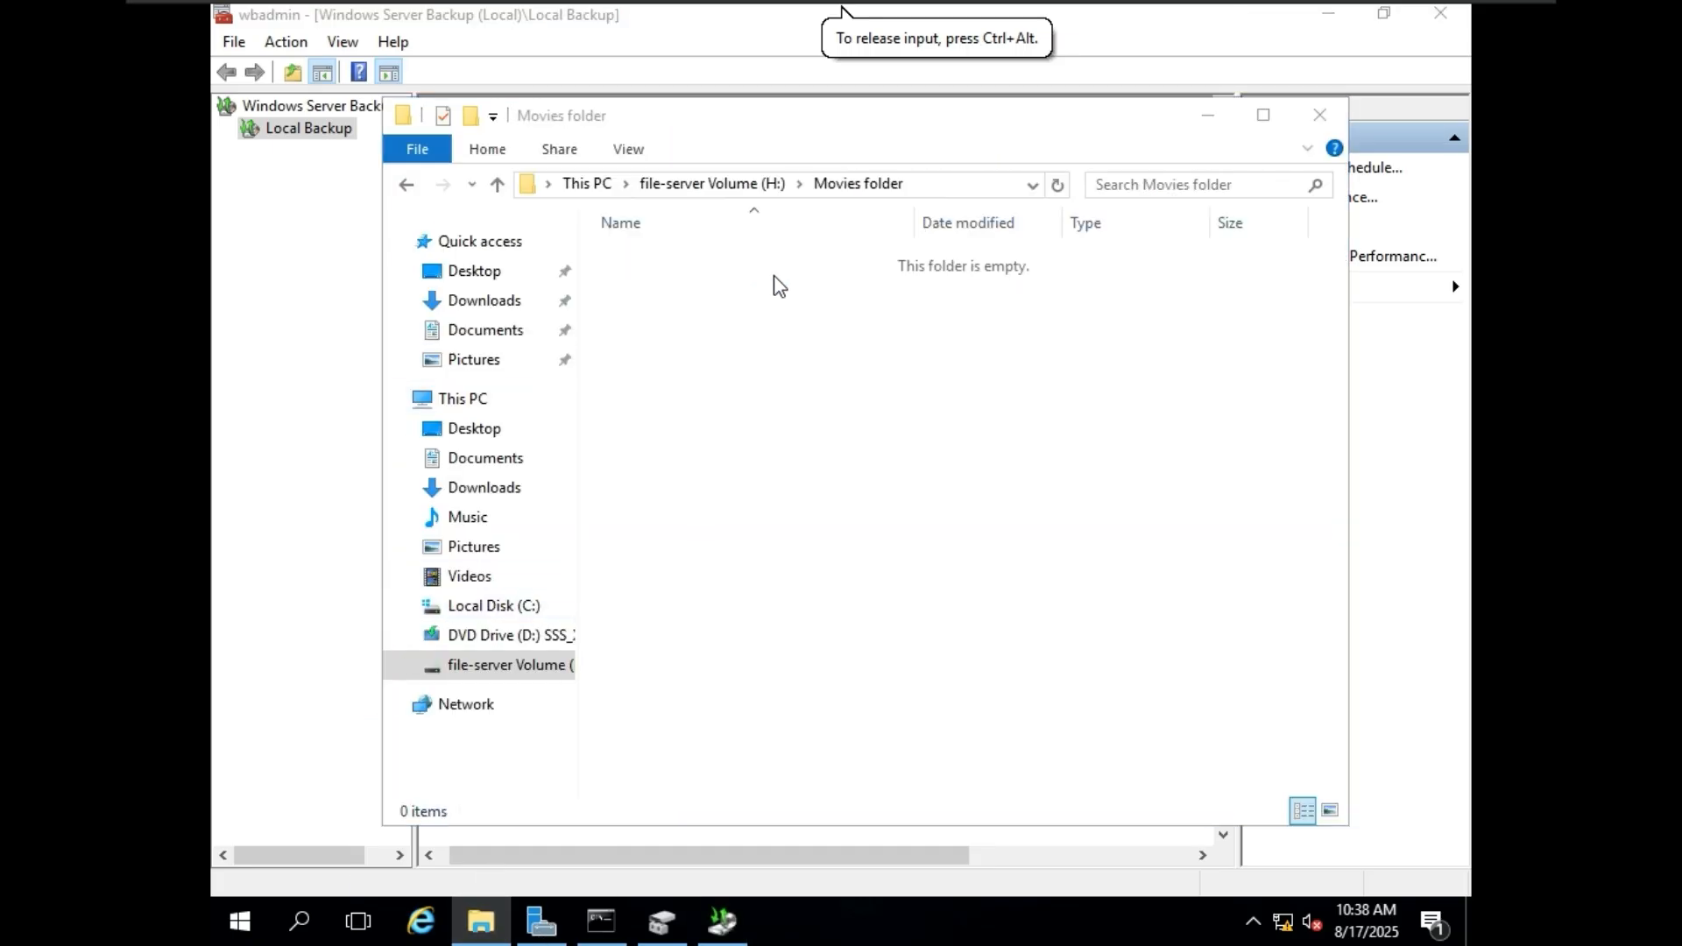
{"action": "left_click", "coordinate": [1228, 124]}
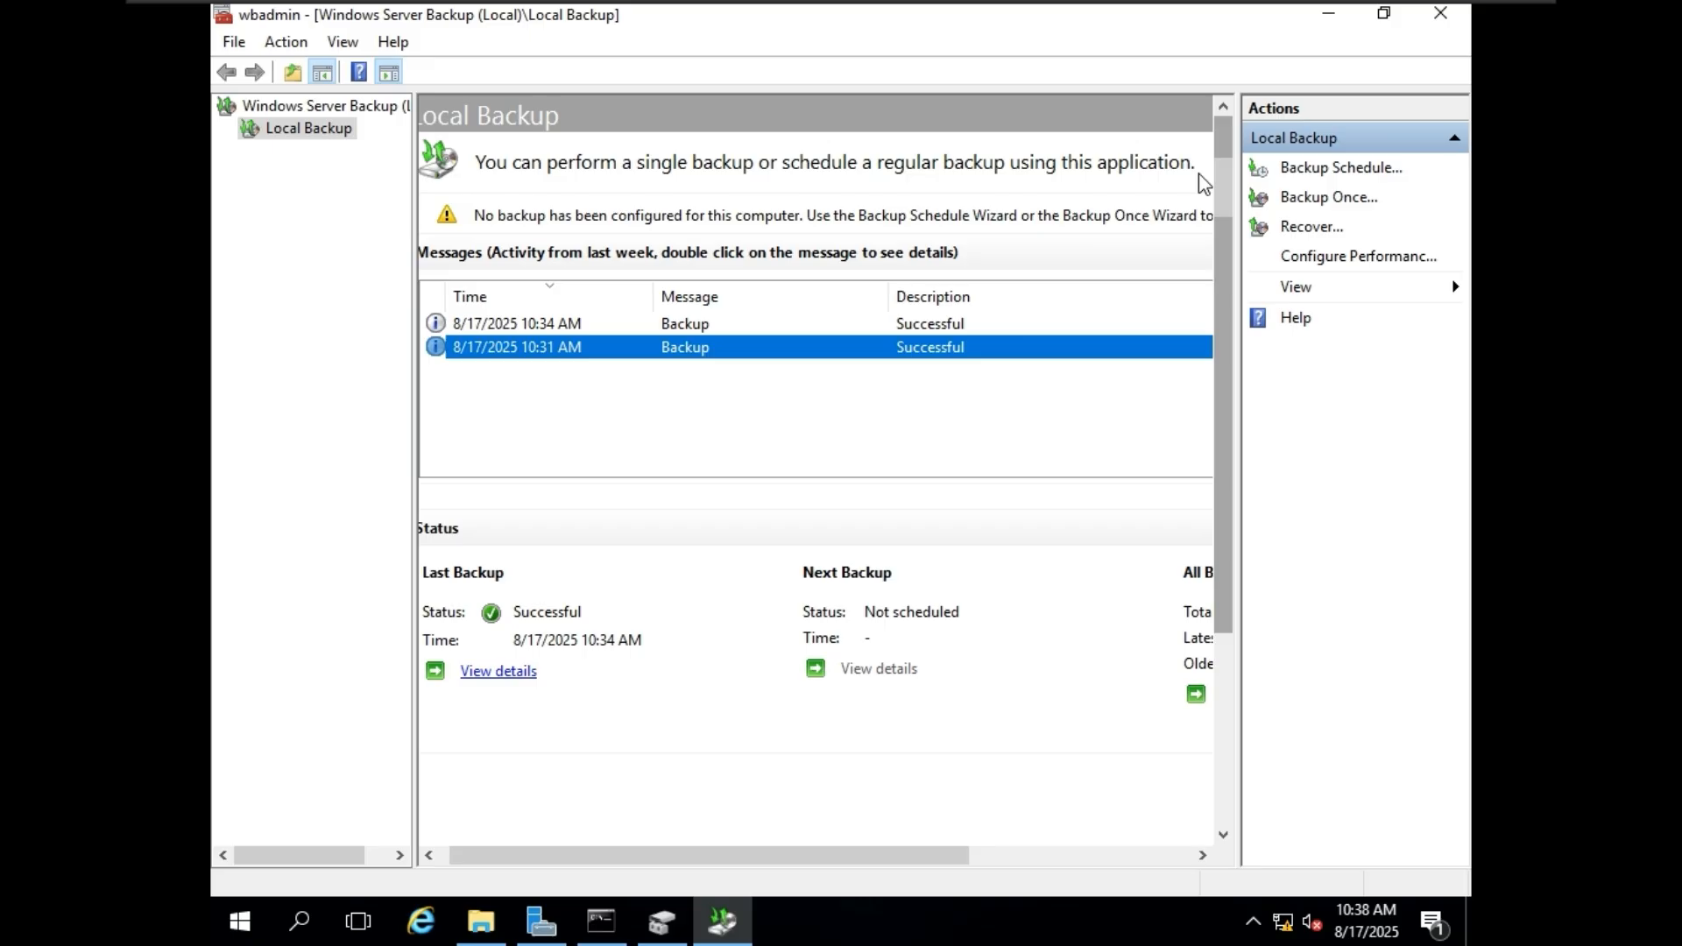
Start a recovery from a backup stored on another location, with Remote shared folder as the location type.
{"action": "left_click", "coordinate": [1316, 230]}
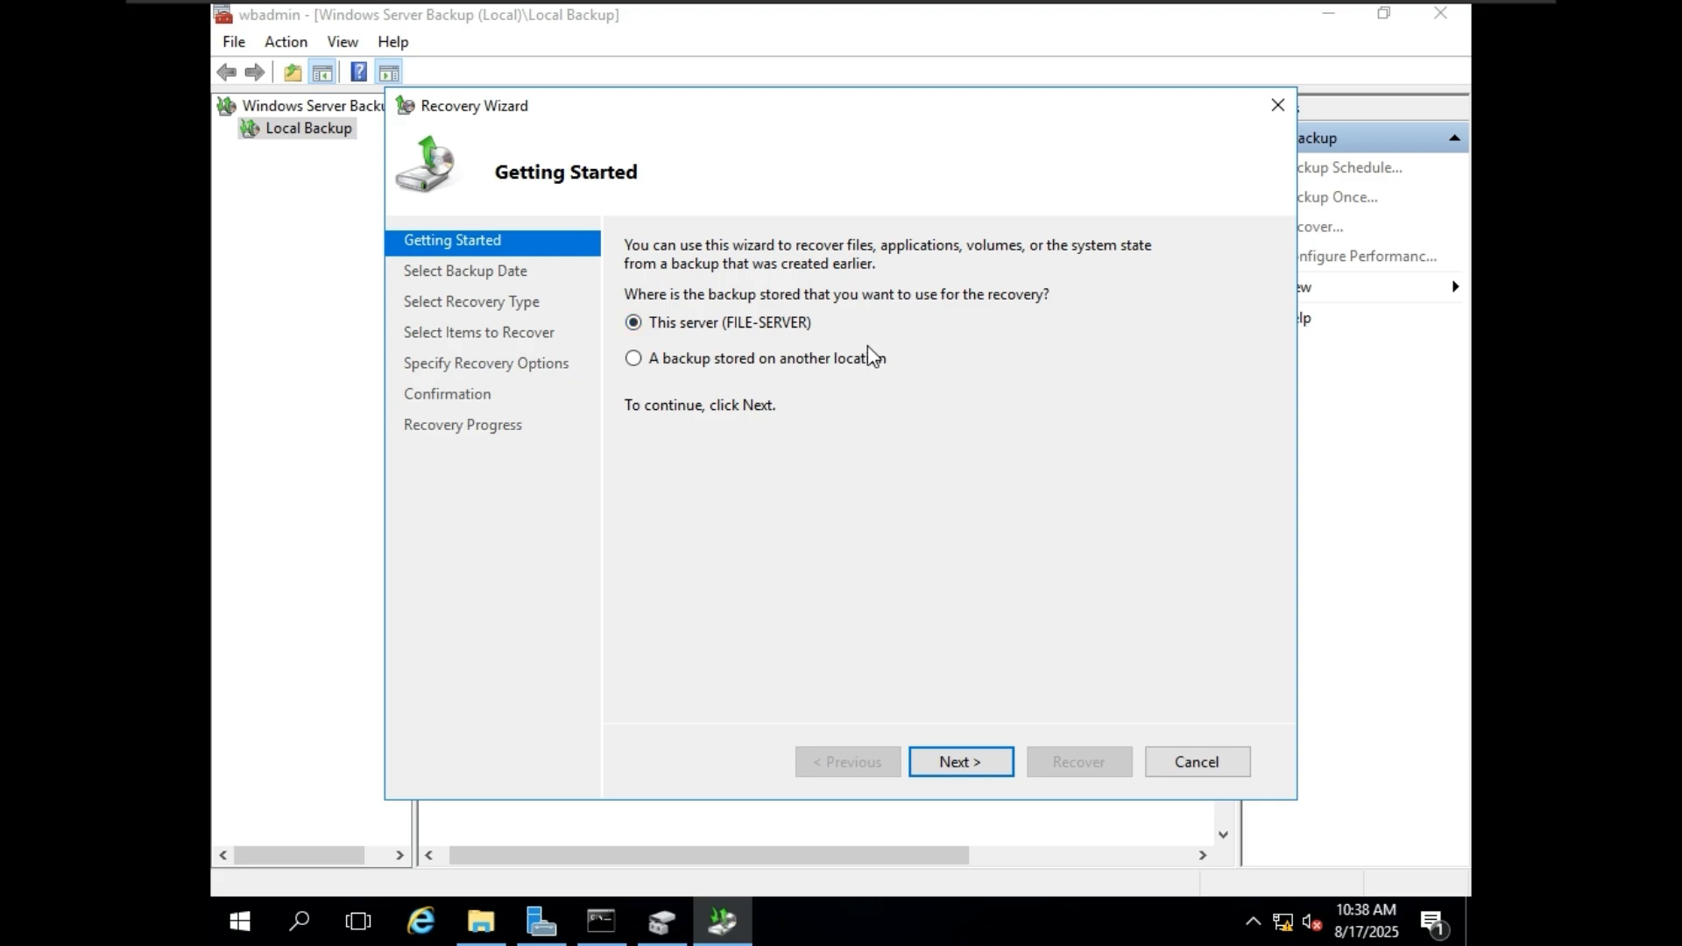
{"action": "left_click", "coordinate": [829, 361]}
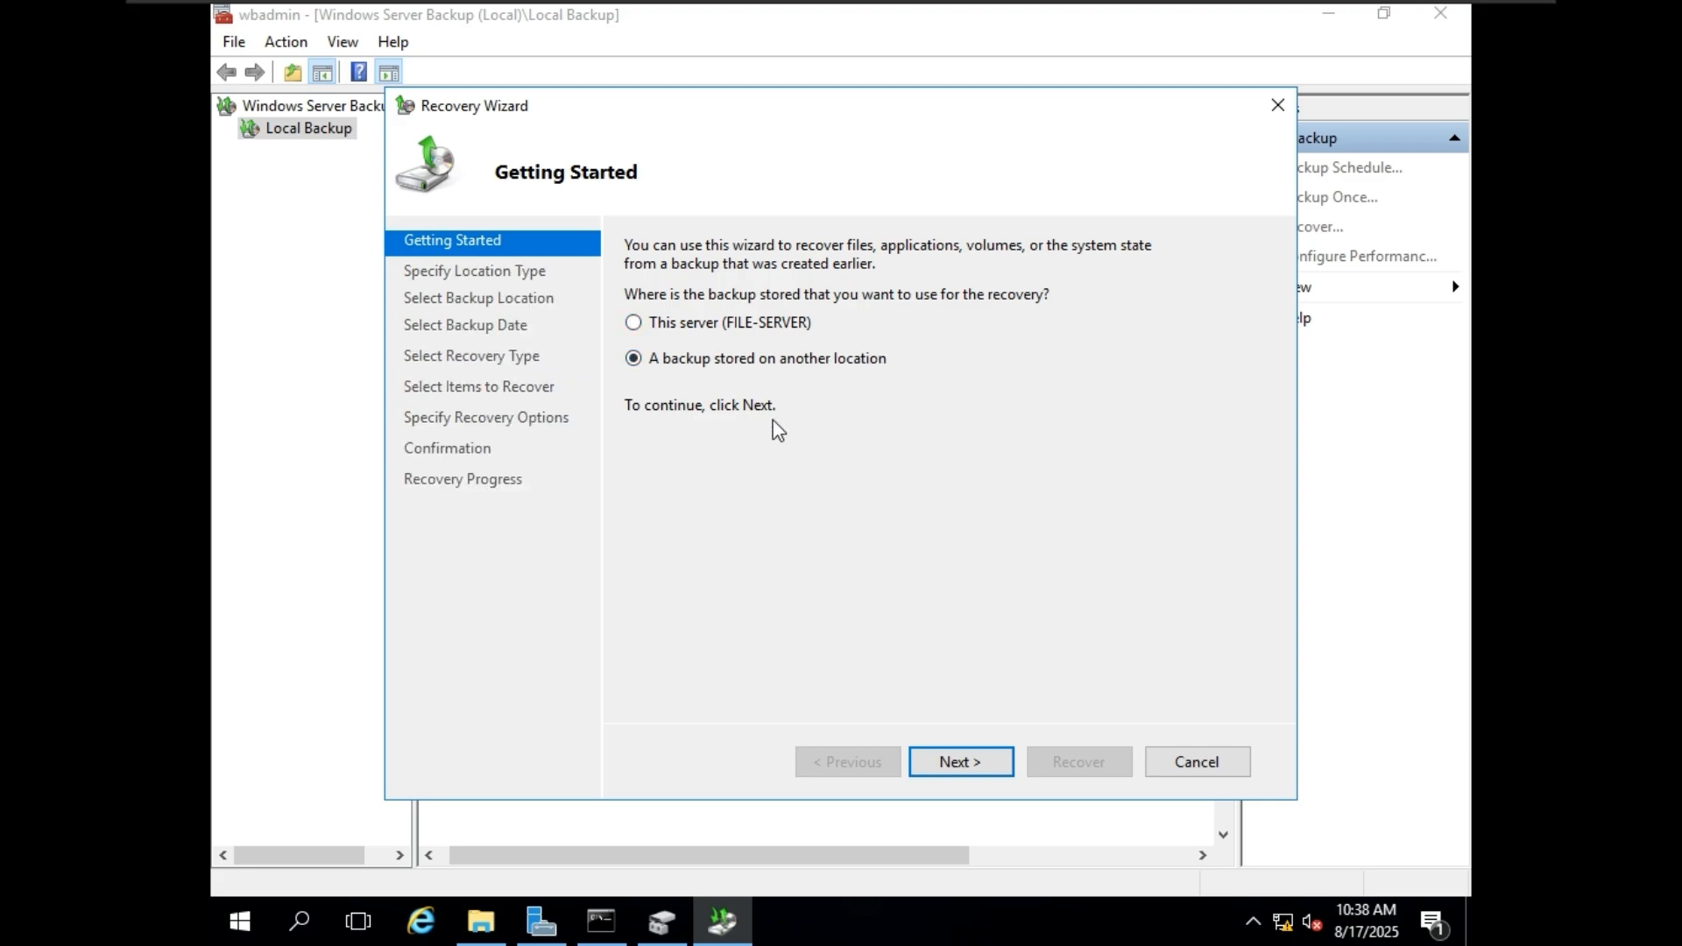
{"action": "left_click", "coordinate": [961, 762]}
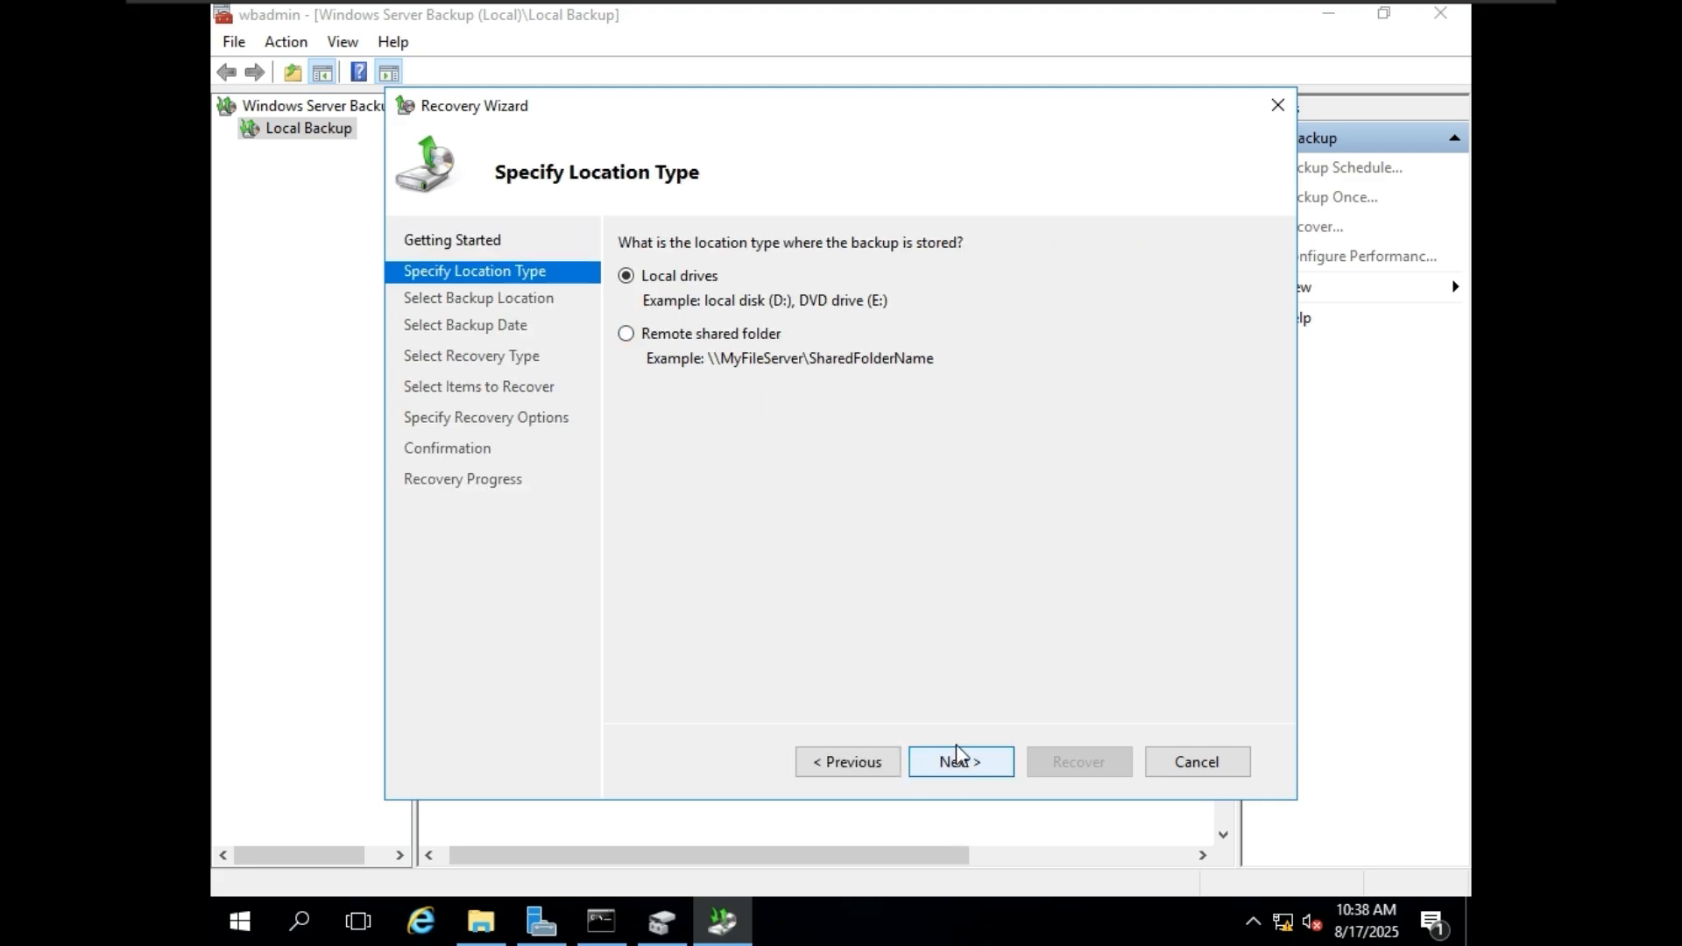
{"action": "left_click", "coordinate": [705, 337]}
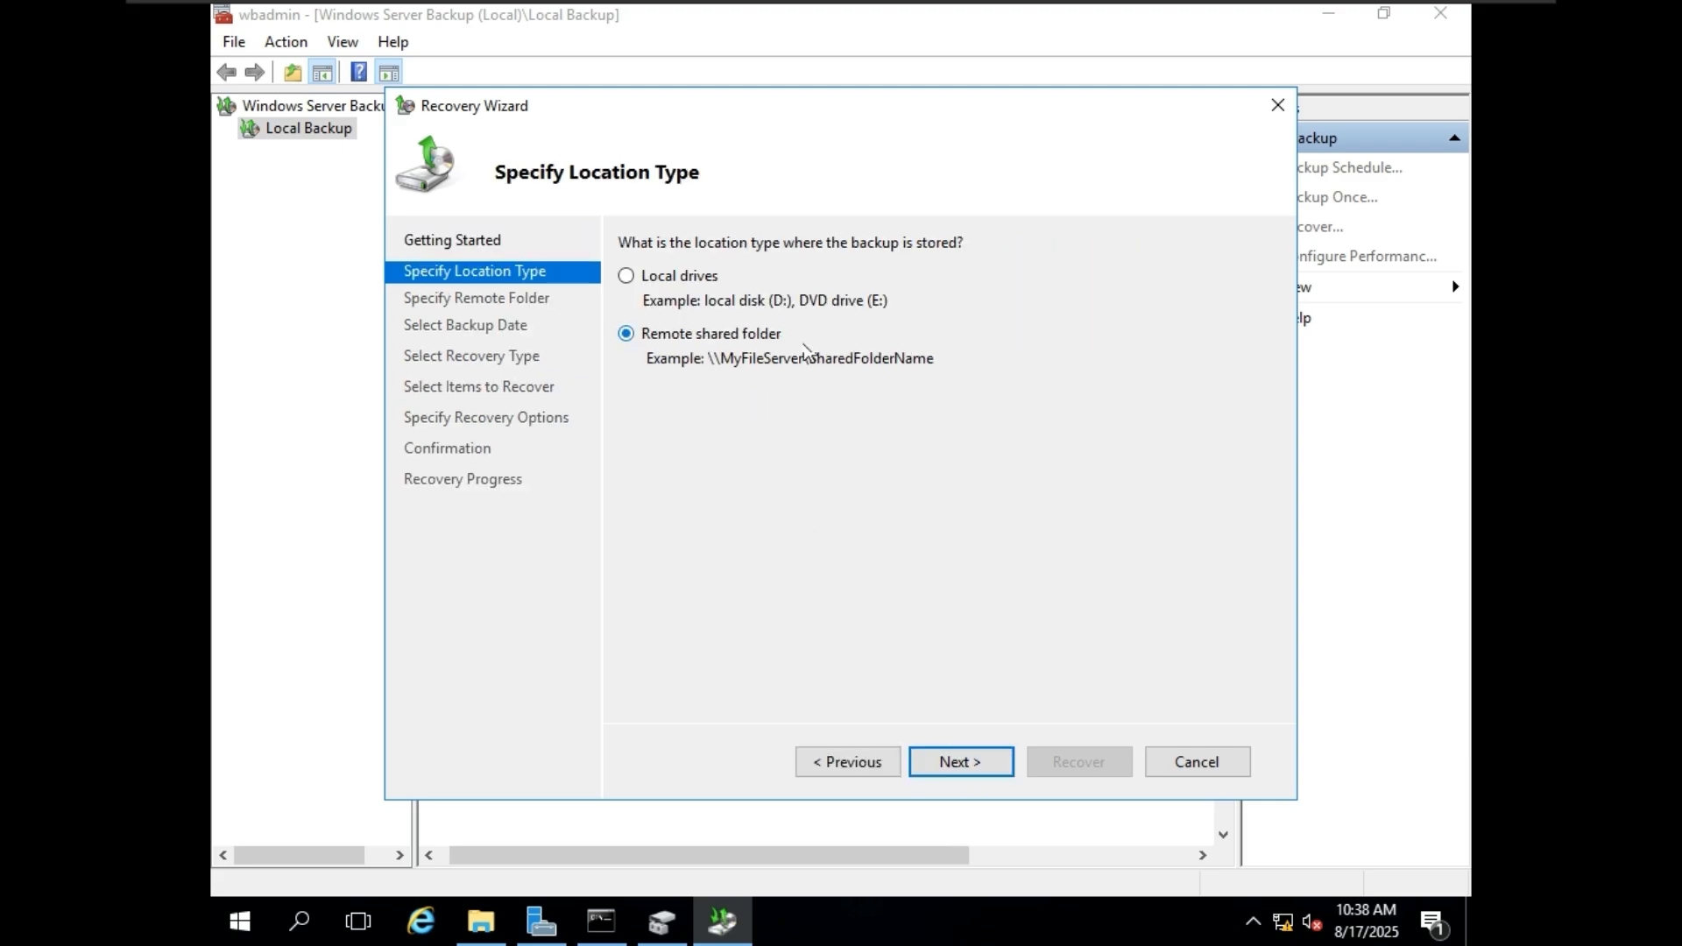
{"action": "left_click", "coordinate": [961, 762]}
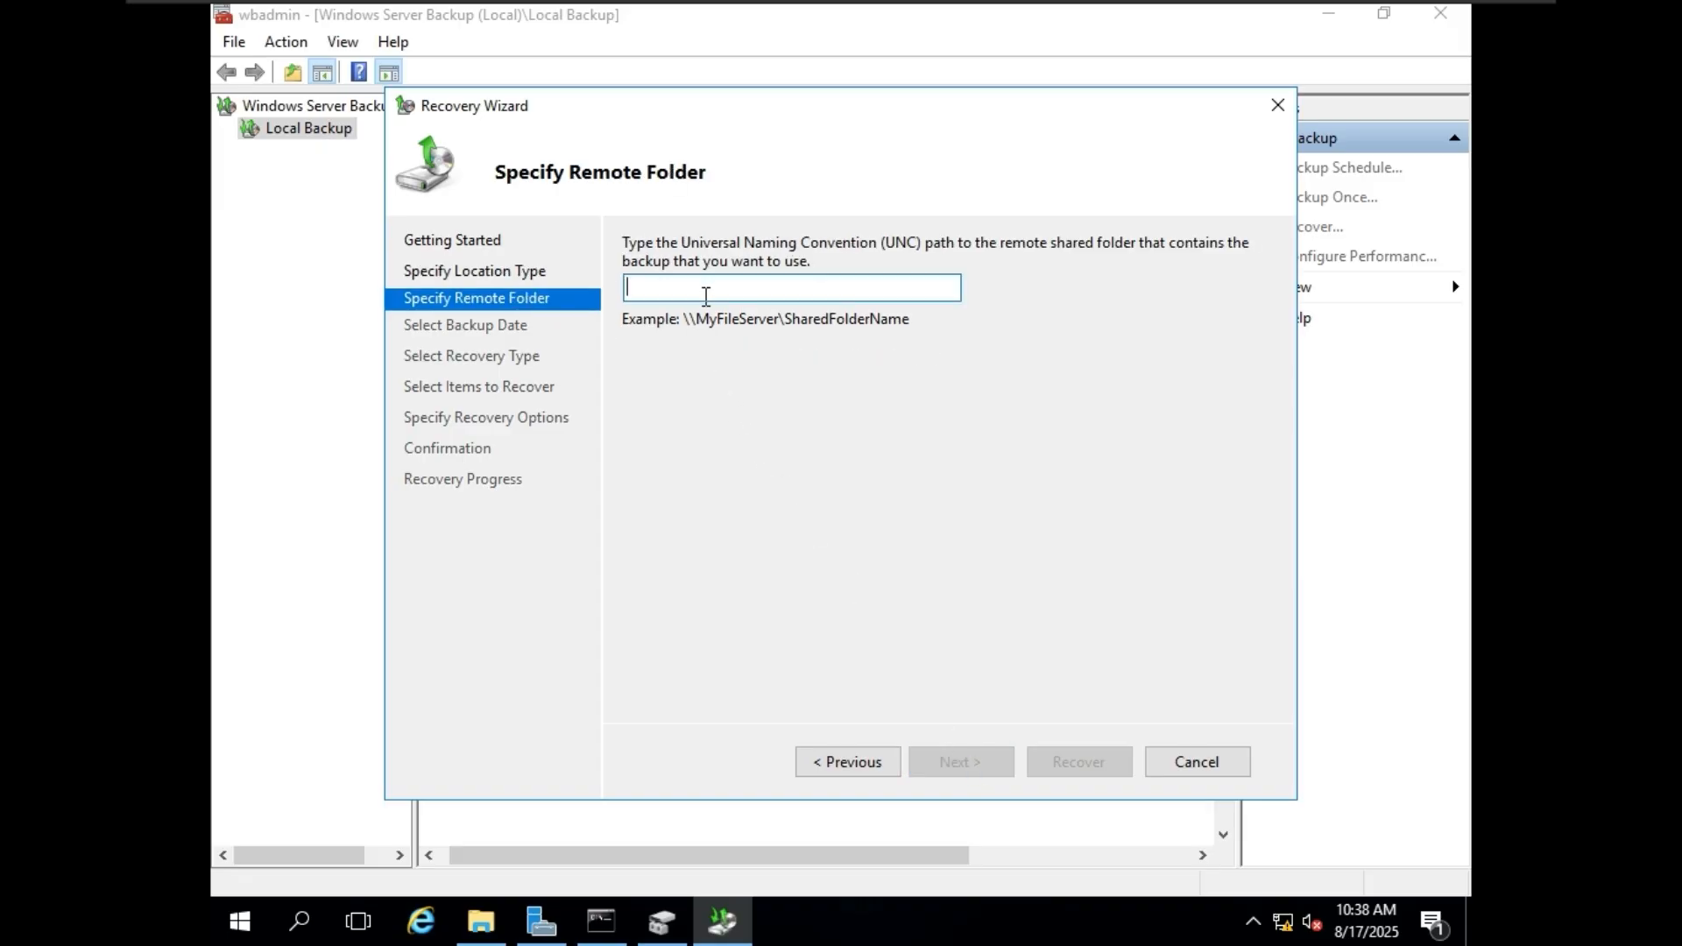
Specify \\backupserver\backups as the remote shared folder containing the backup to recover.
{"action": "type", "text": "\\\\backupserver\\backups"}
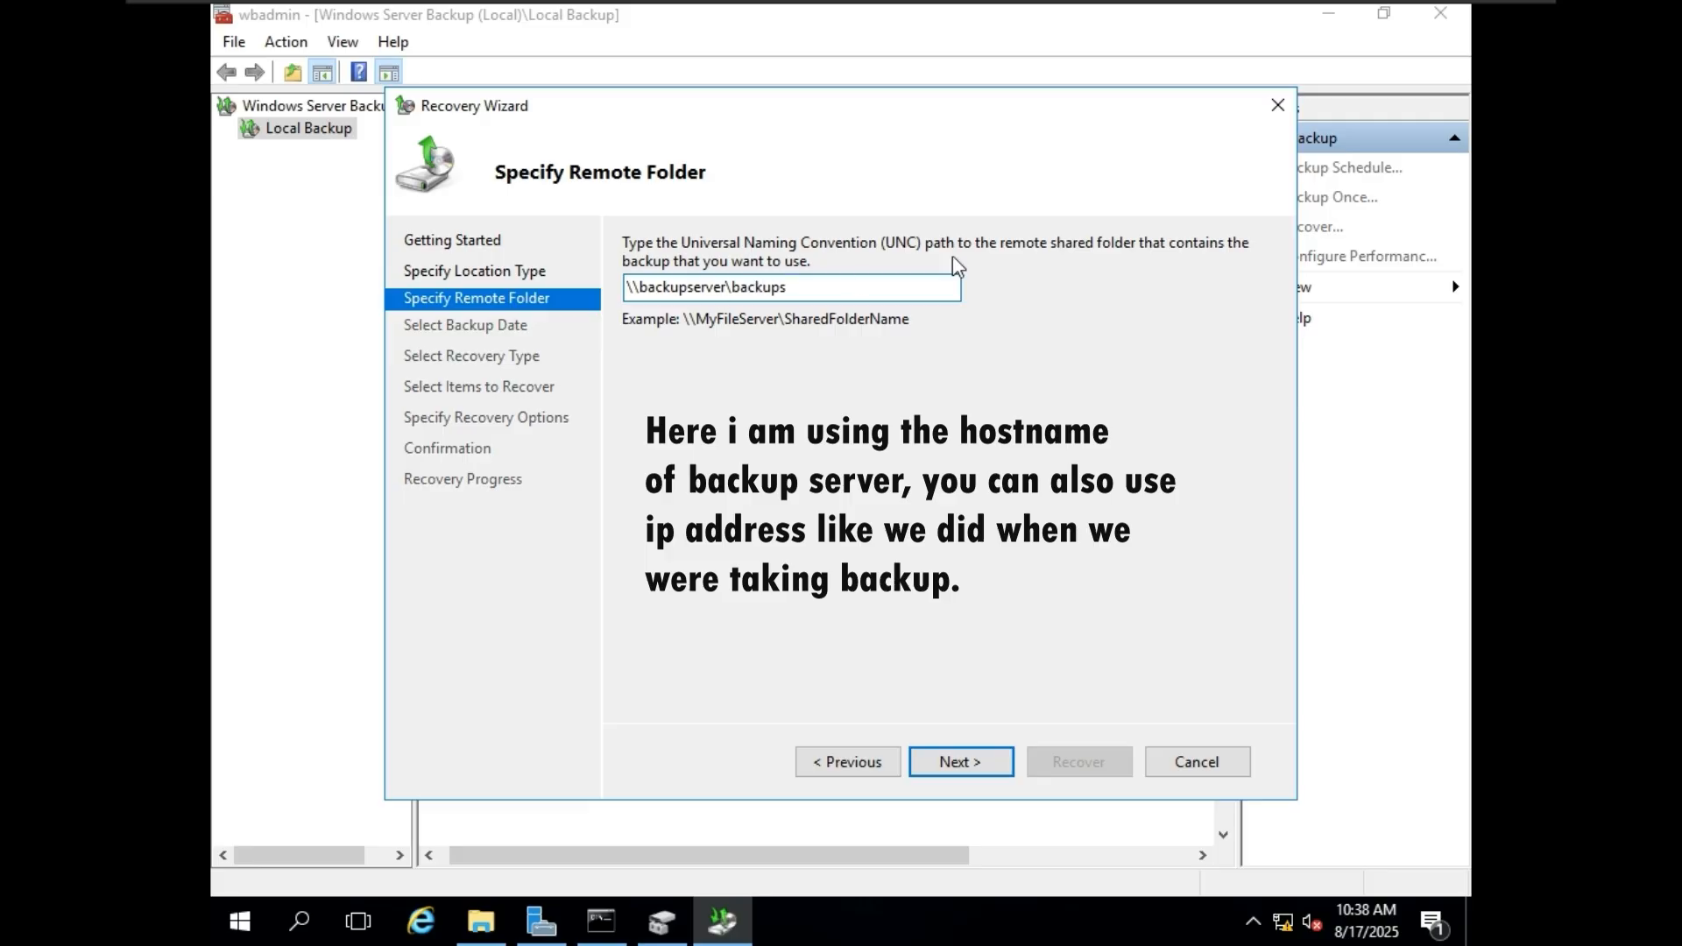
{"action": "left_click_drag", "start_coordinate": [826, 287], "coordinate": [596, 286]}
{"action": "left_click", "coordinate": [955, 764]}
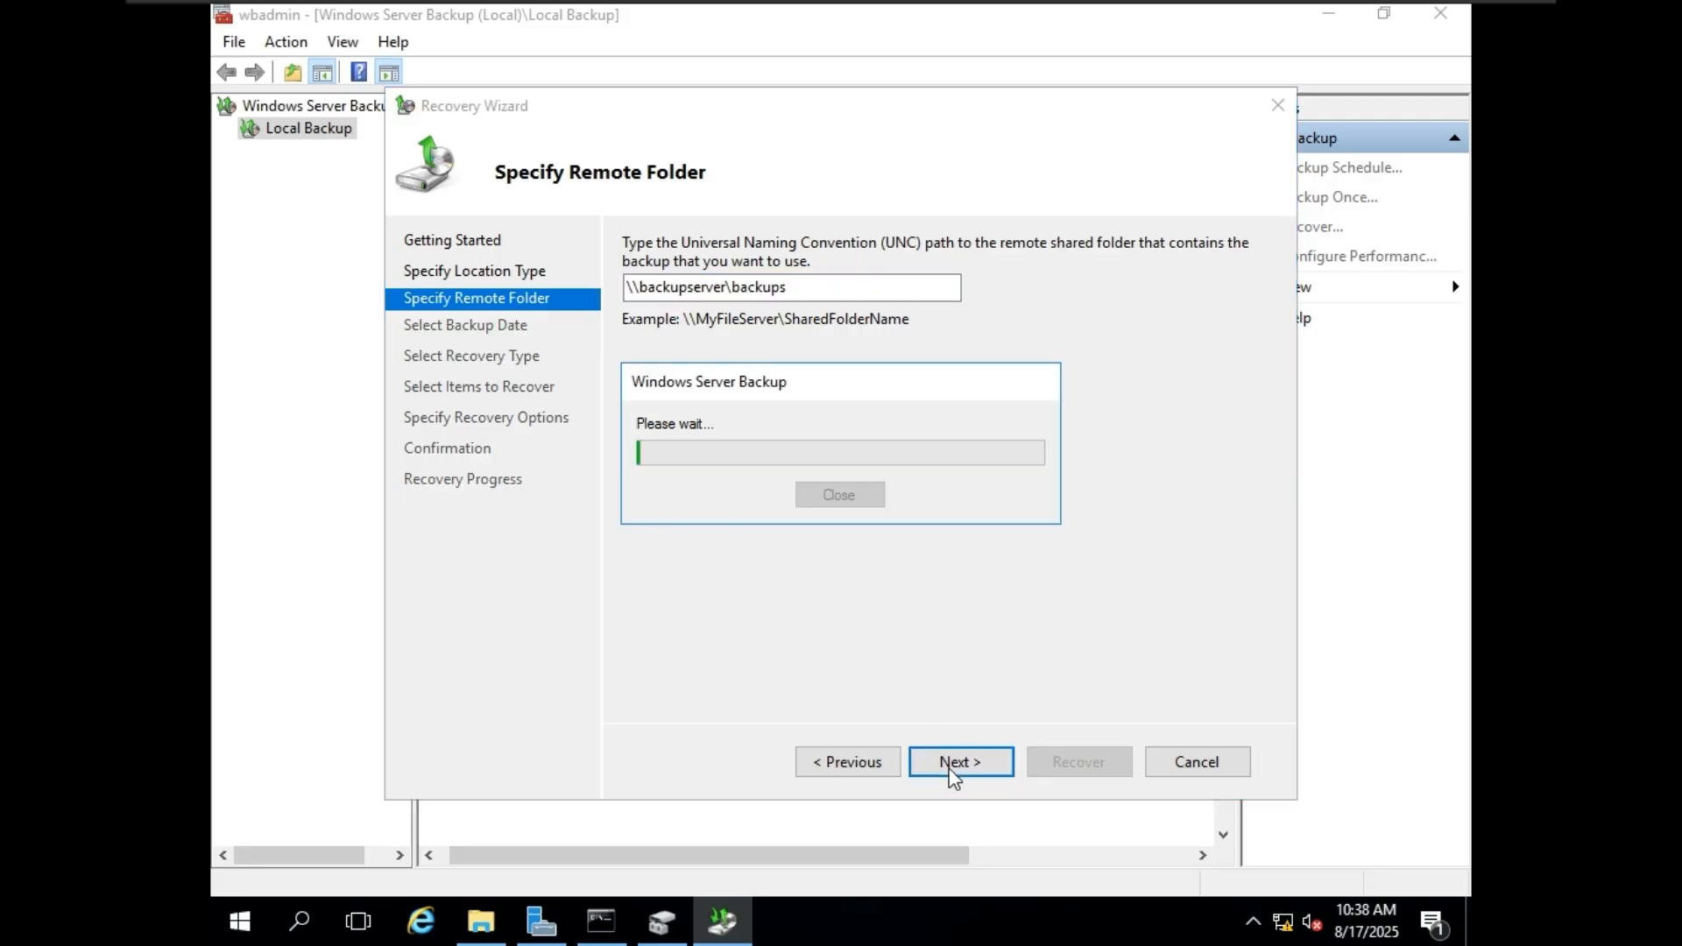
Provide the user name administrator and the account password for read access to the shared restore folder.
{"action": "type", "text": "administrator"}
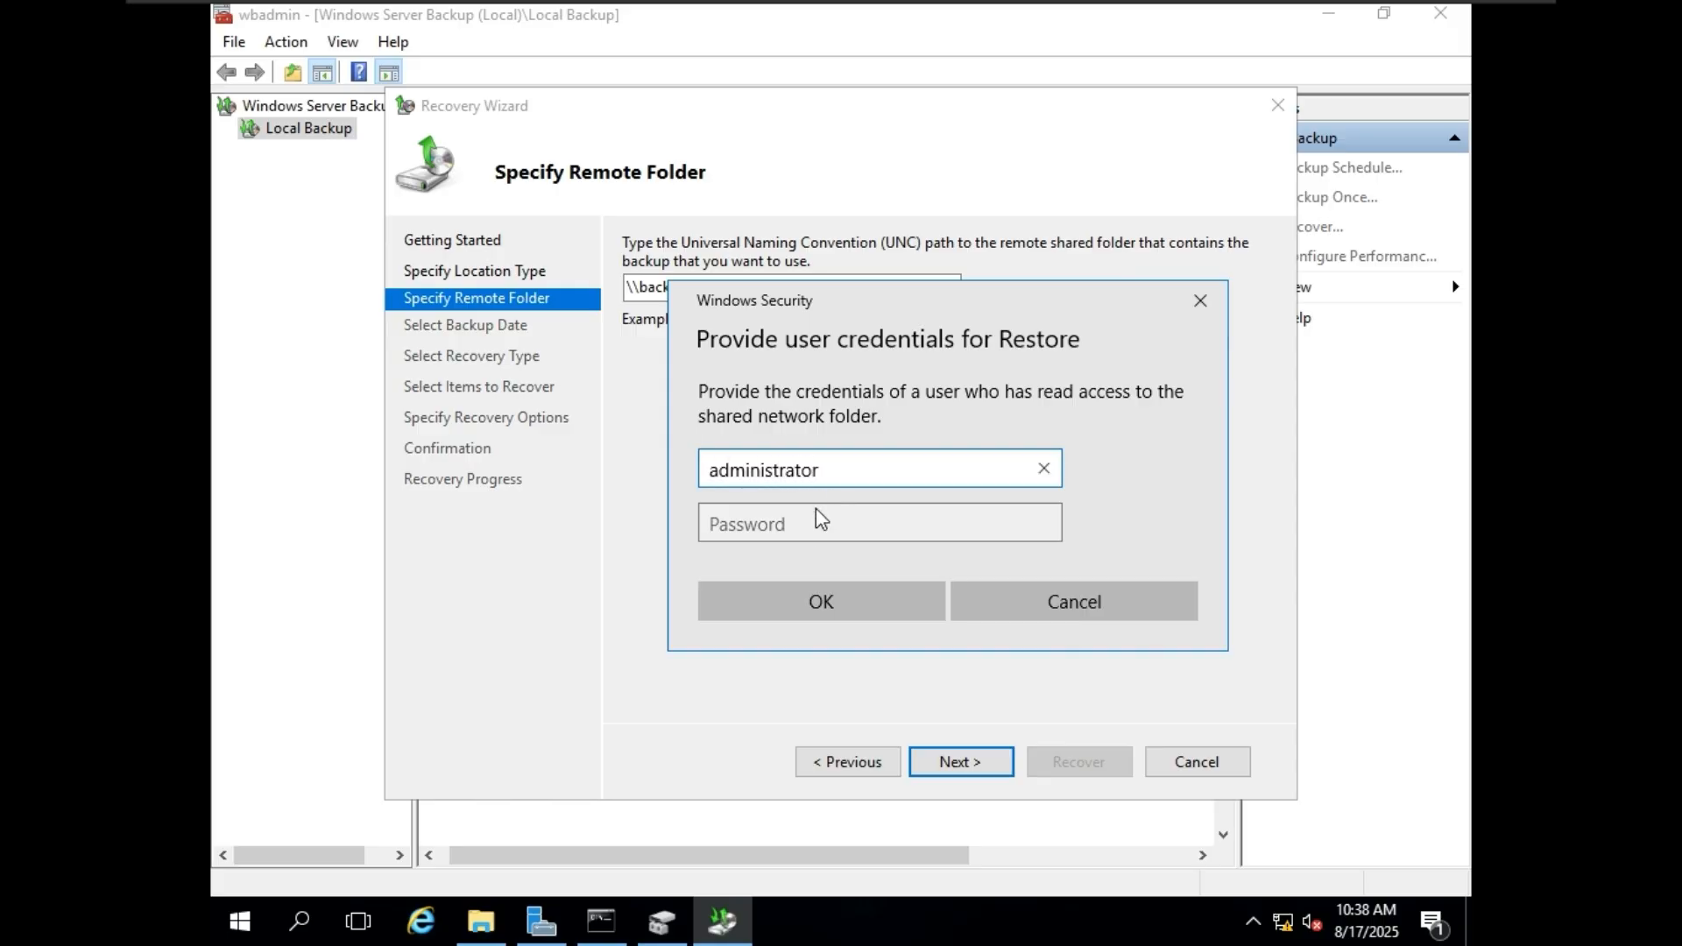
{"action": "left_click", "coordinate": [820, 526]}
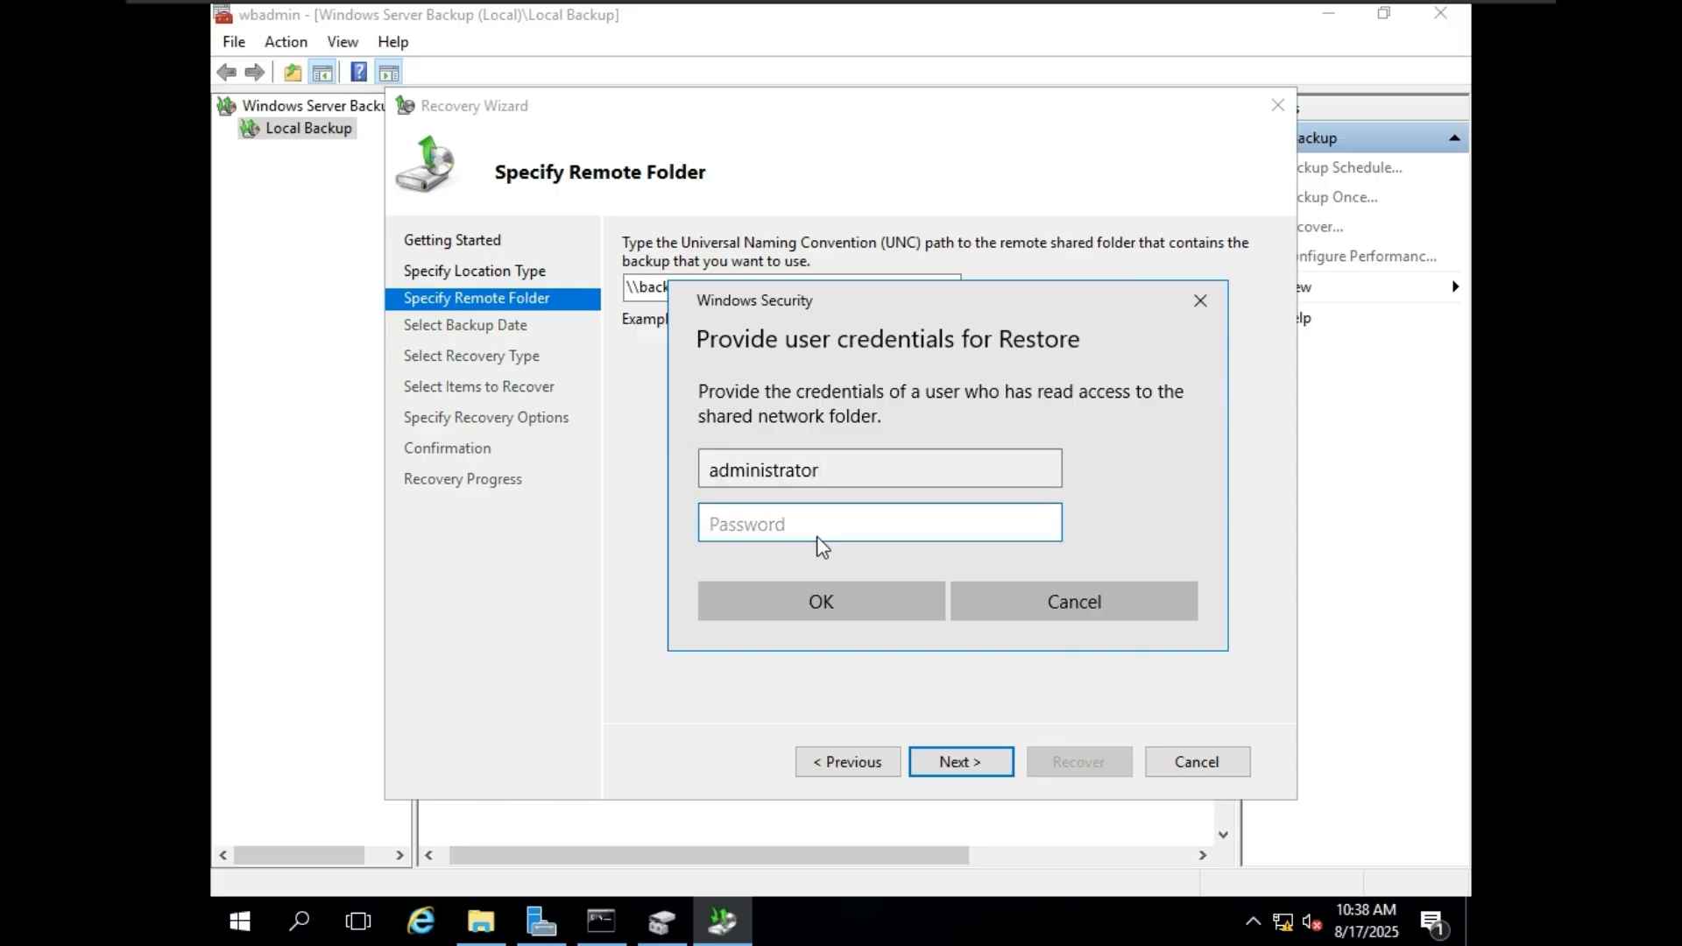
{"action": "type", "text": "***"}
{"action": "left_click", "coordinate": [853, 592]}
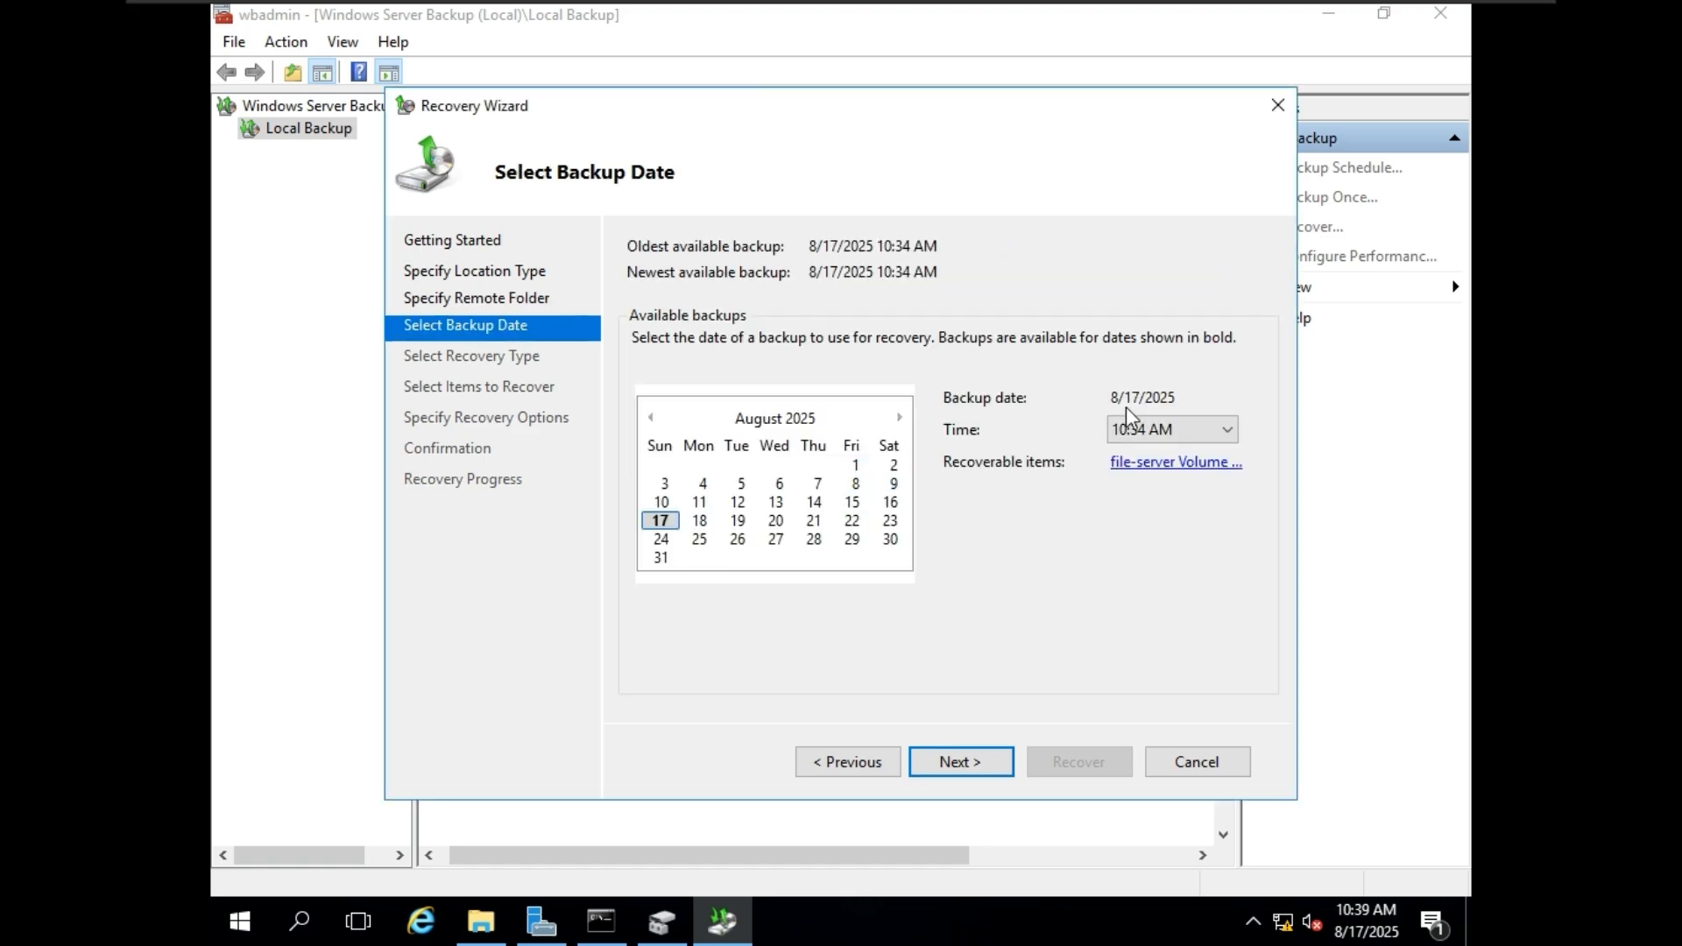
Use the 8/17/2025 10:34 AM backup for the recovery, with Files and folders as the recovery type.
{"action": "left_click", "coordinate": [1178, 429]}
{"action": "left_click", "coordinate": [1209, 434]}
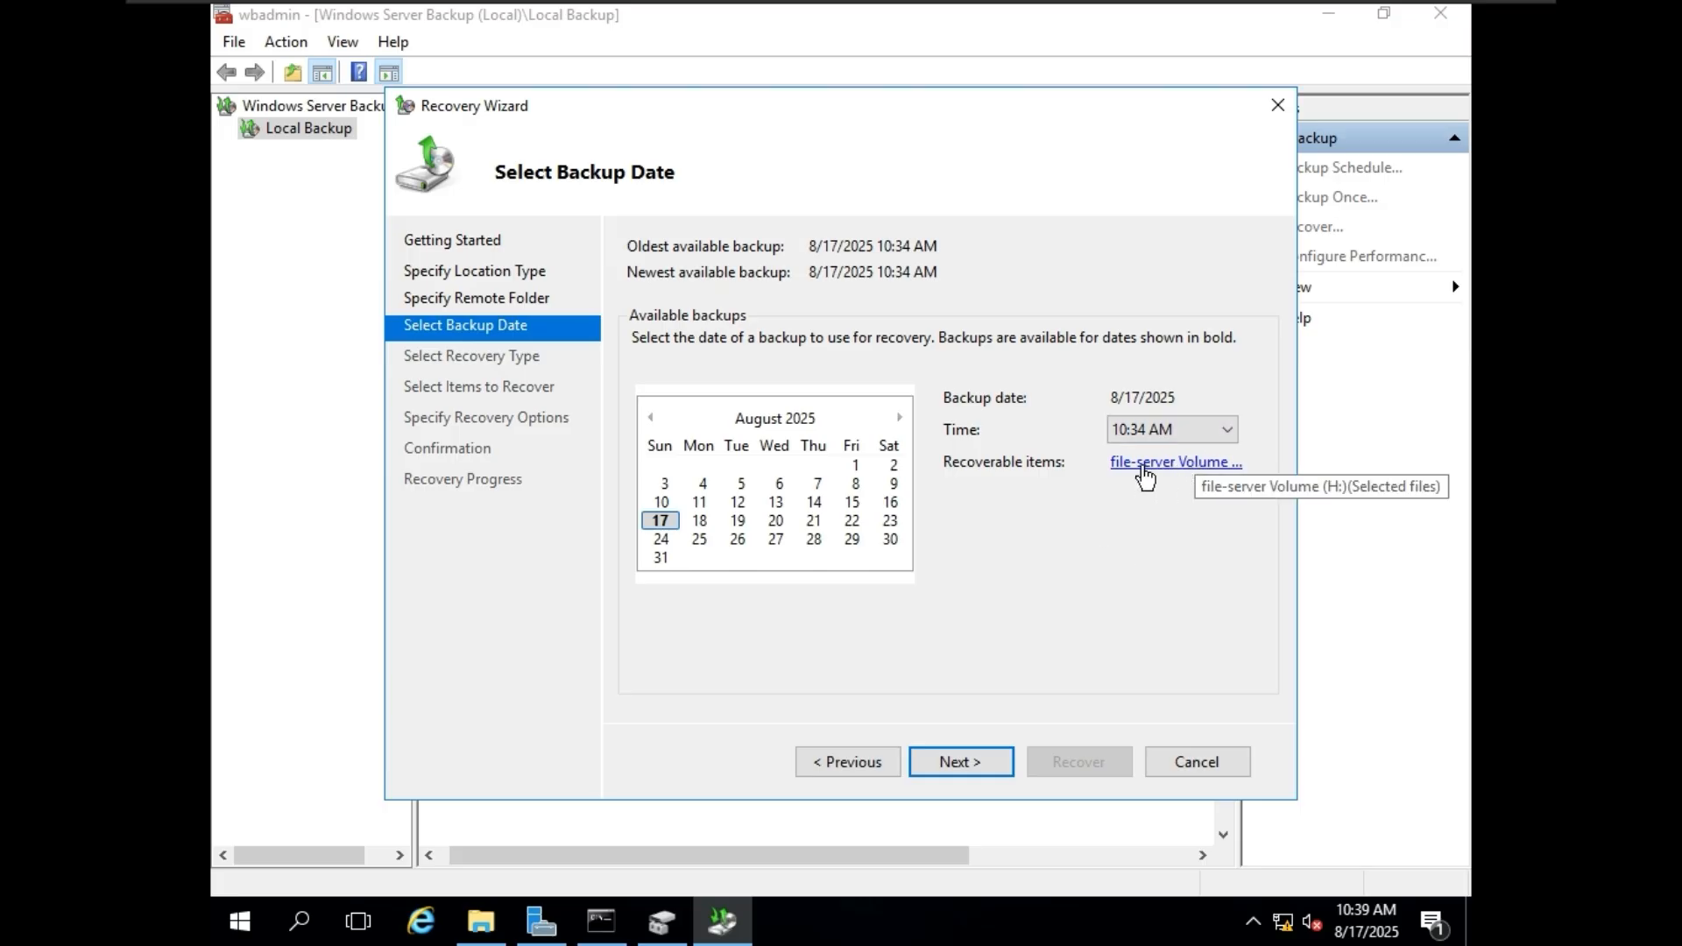
{"action": "left_click", "coordinate": [962, 761]}
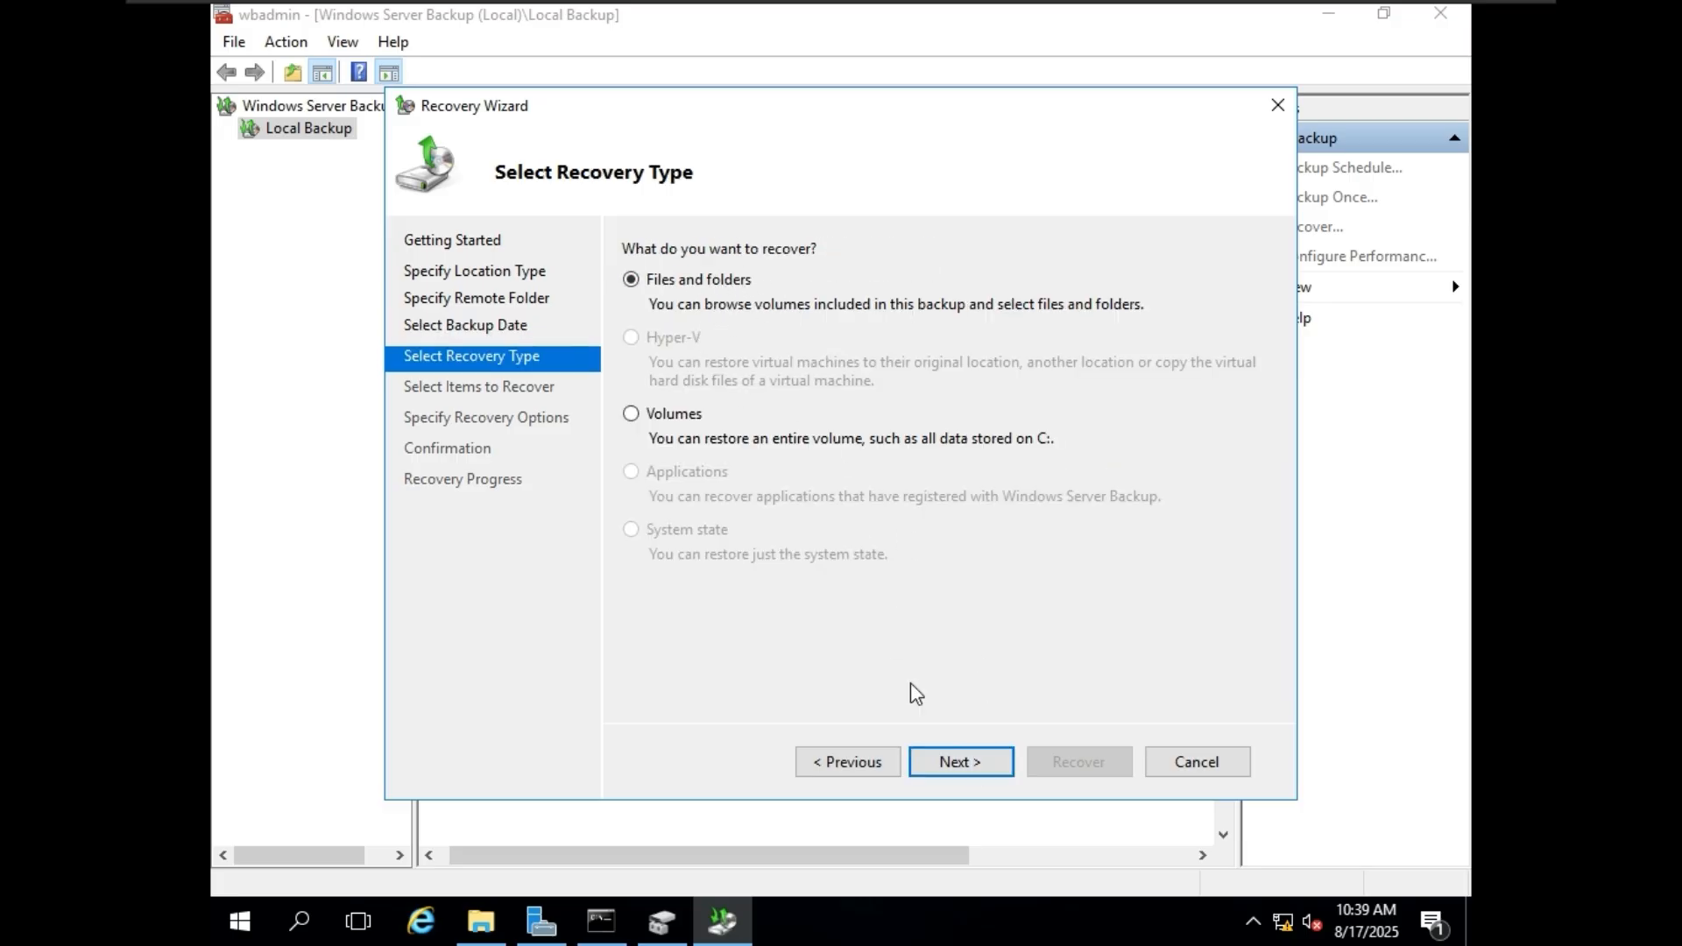
{"action": "left_click", "coordinate": [957, 761]}
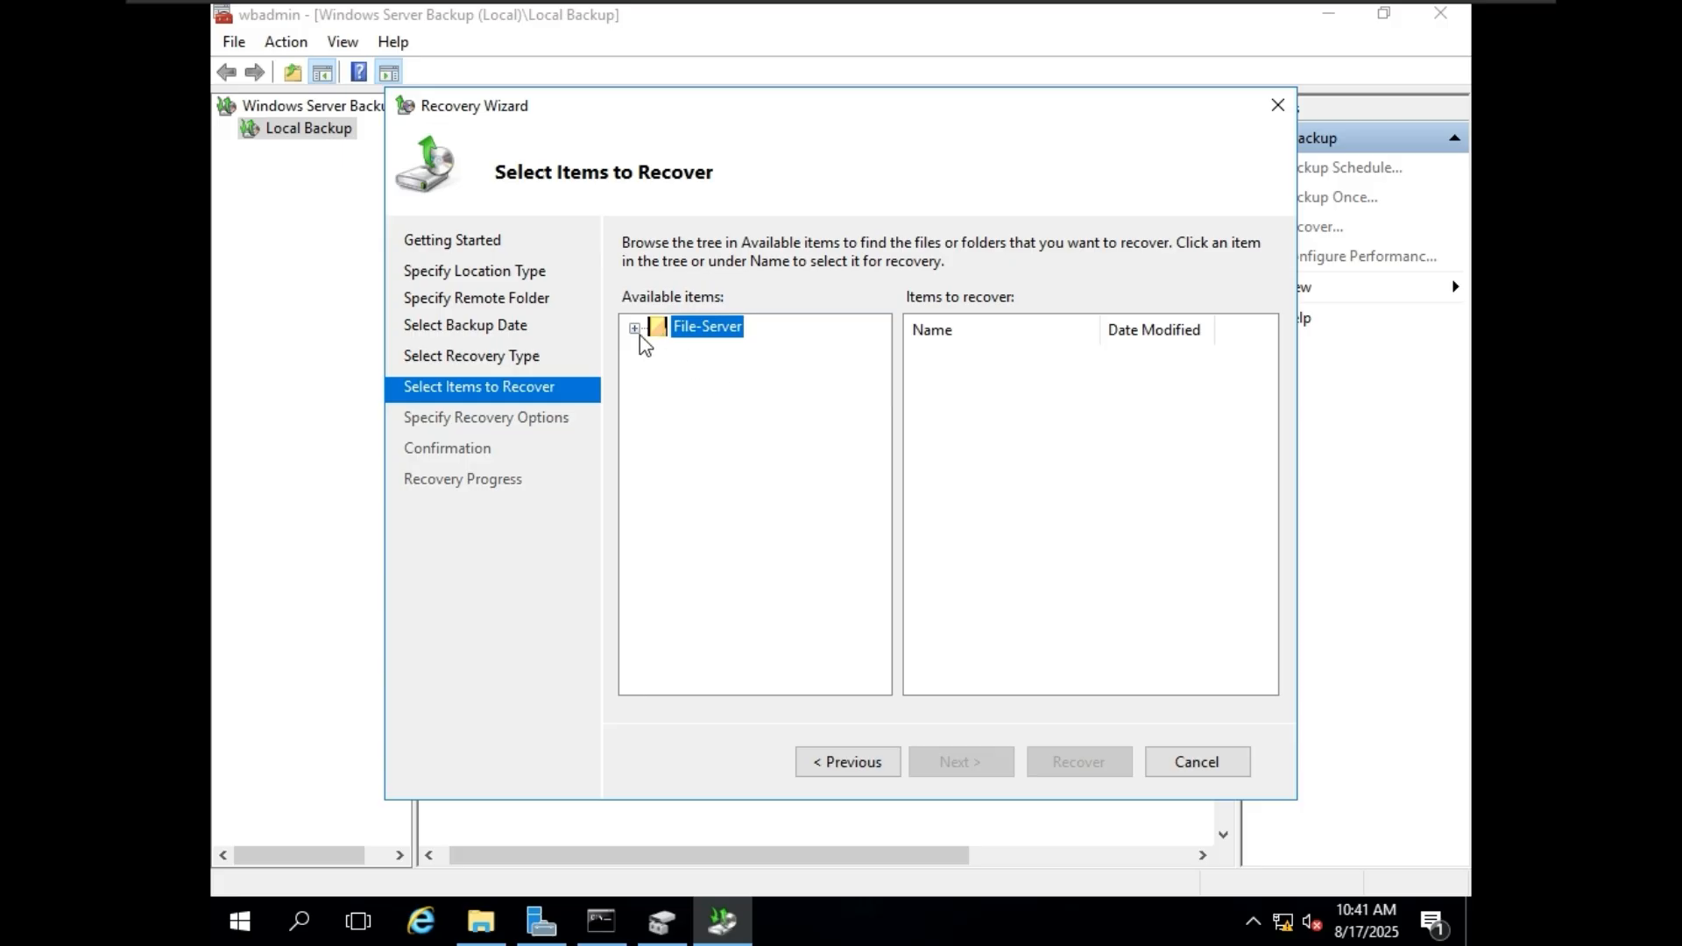
Select the Marvel cinematic universe file in File-Server's Movies folder on file-server Volume (H:) as the item to recover.
{"action": "left_click", "coordinate": [634, 328]}
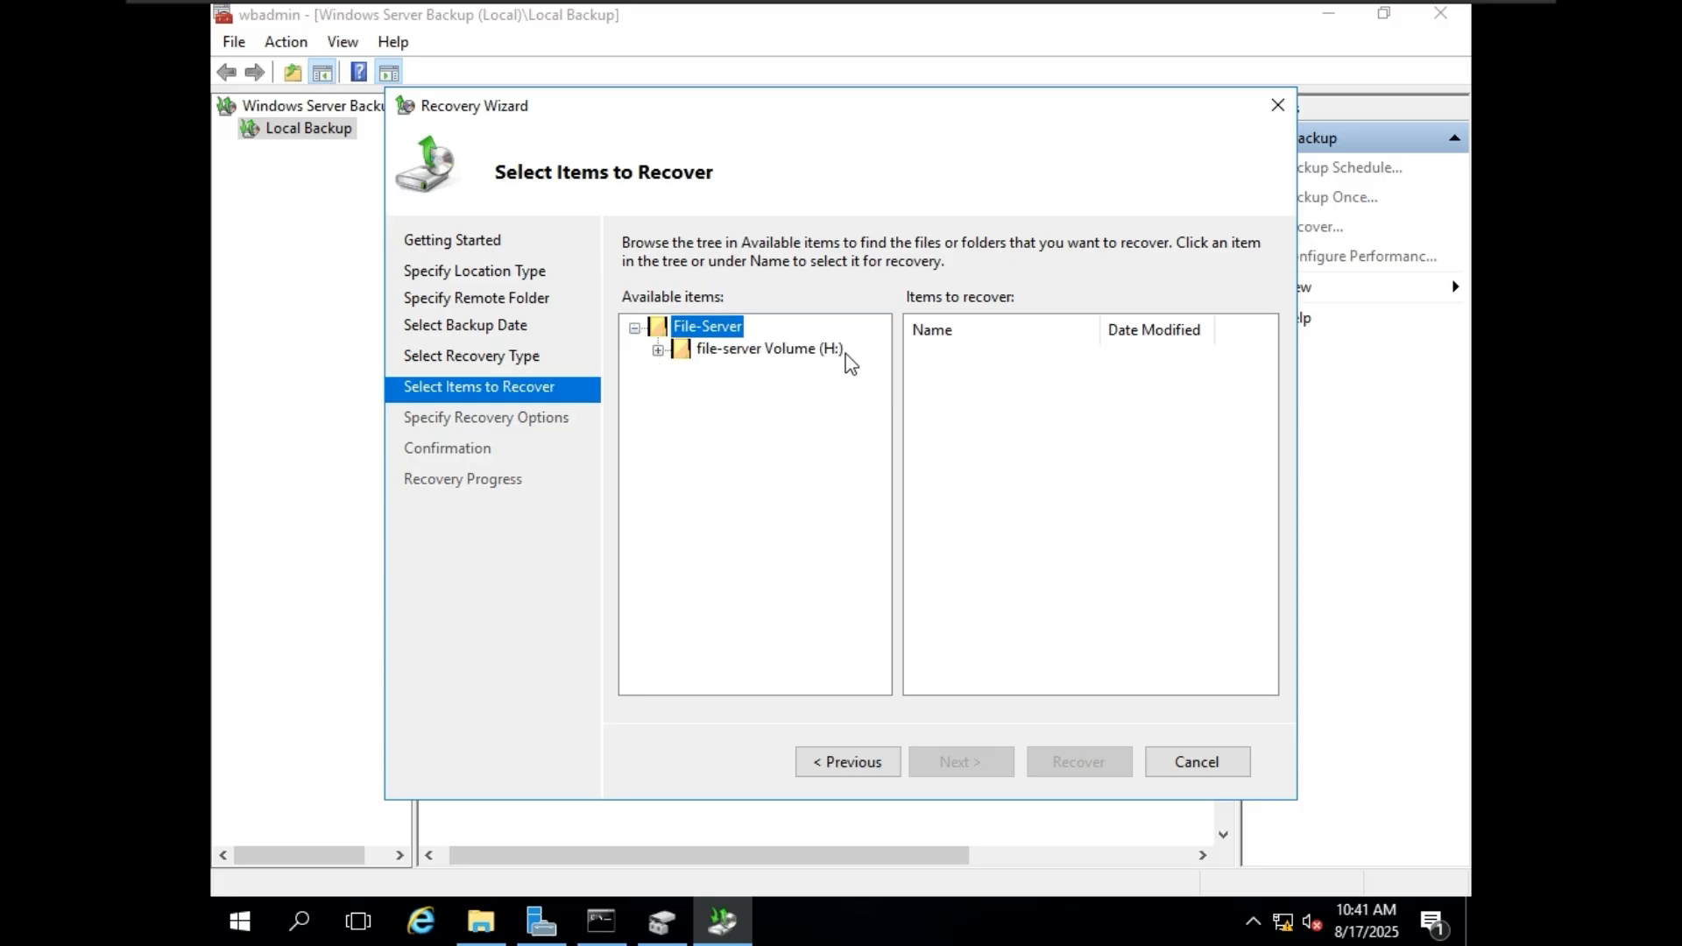
{"action": "left_click", "coordinate": [657, 349]}
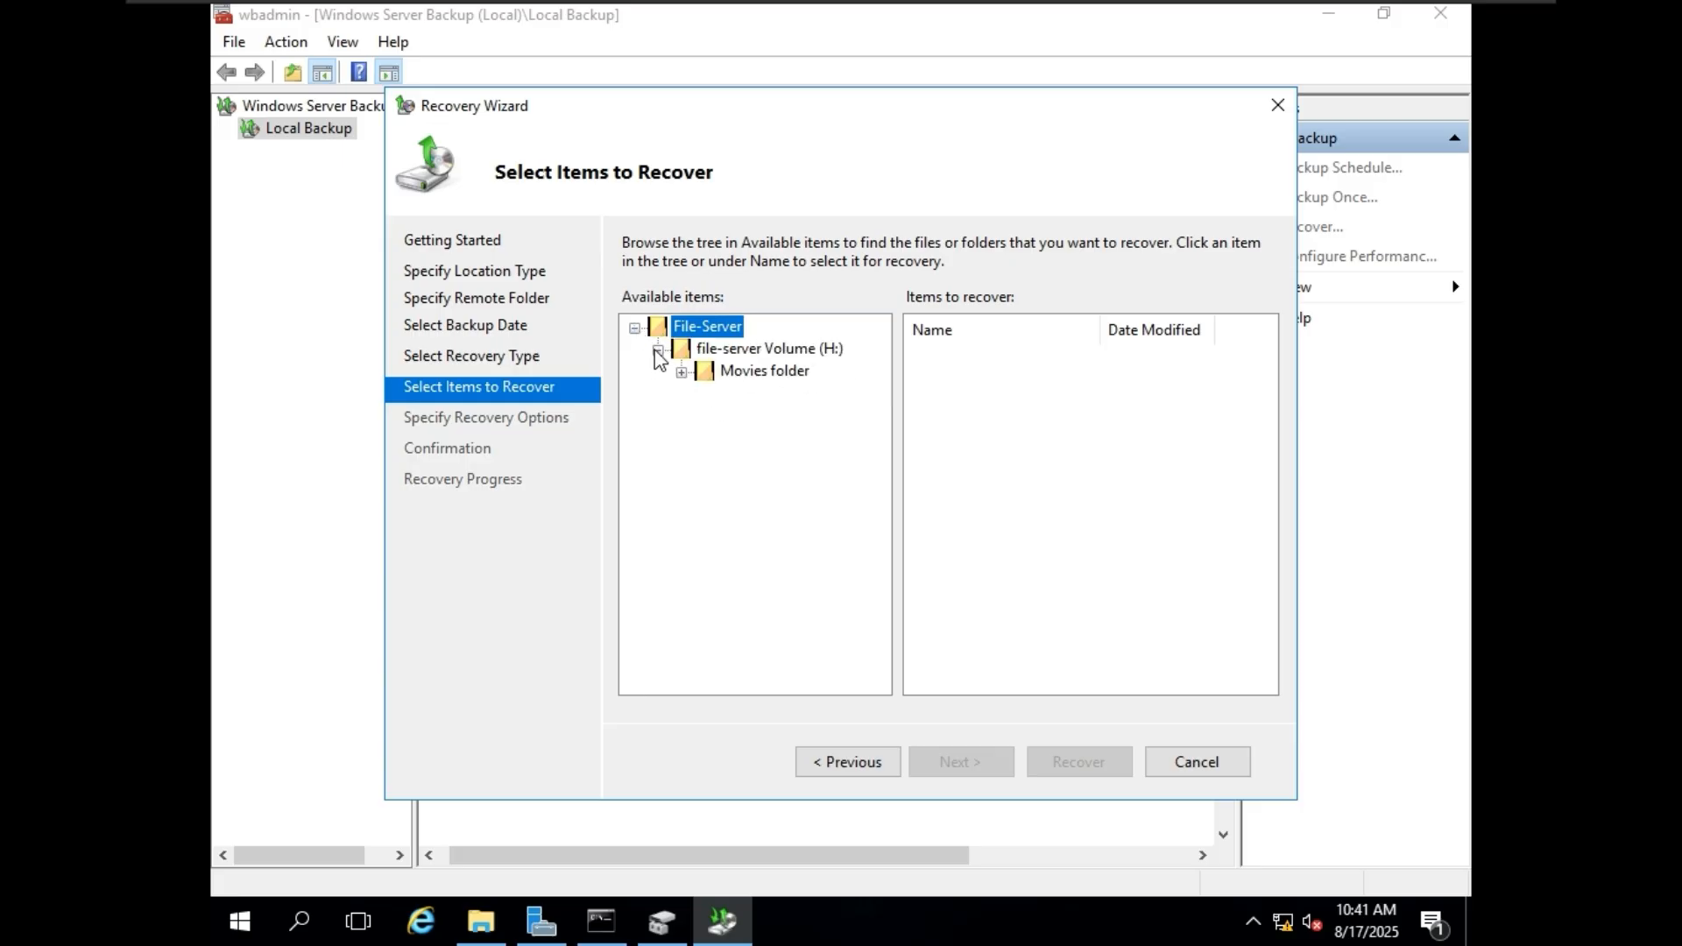
{"action": "left_click", "coordinate": [740, 372]}
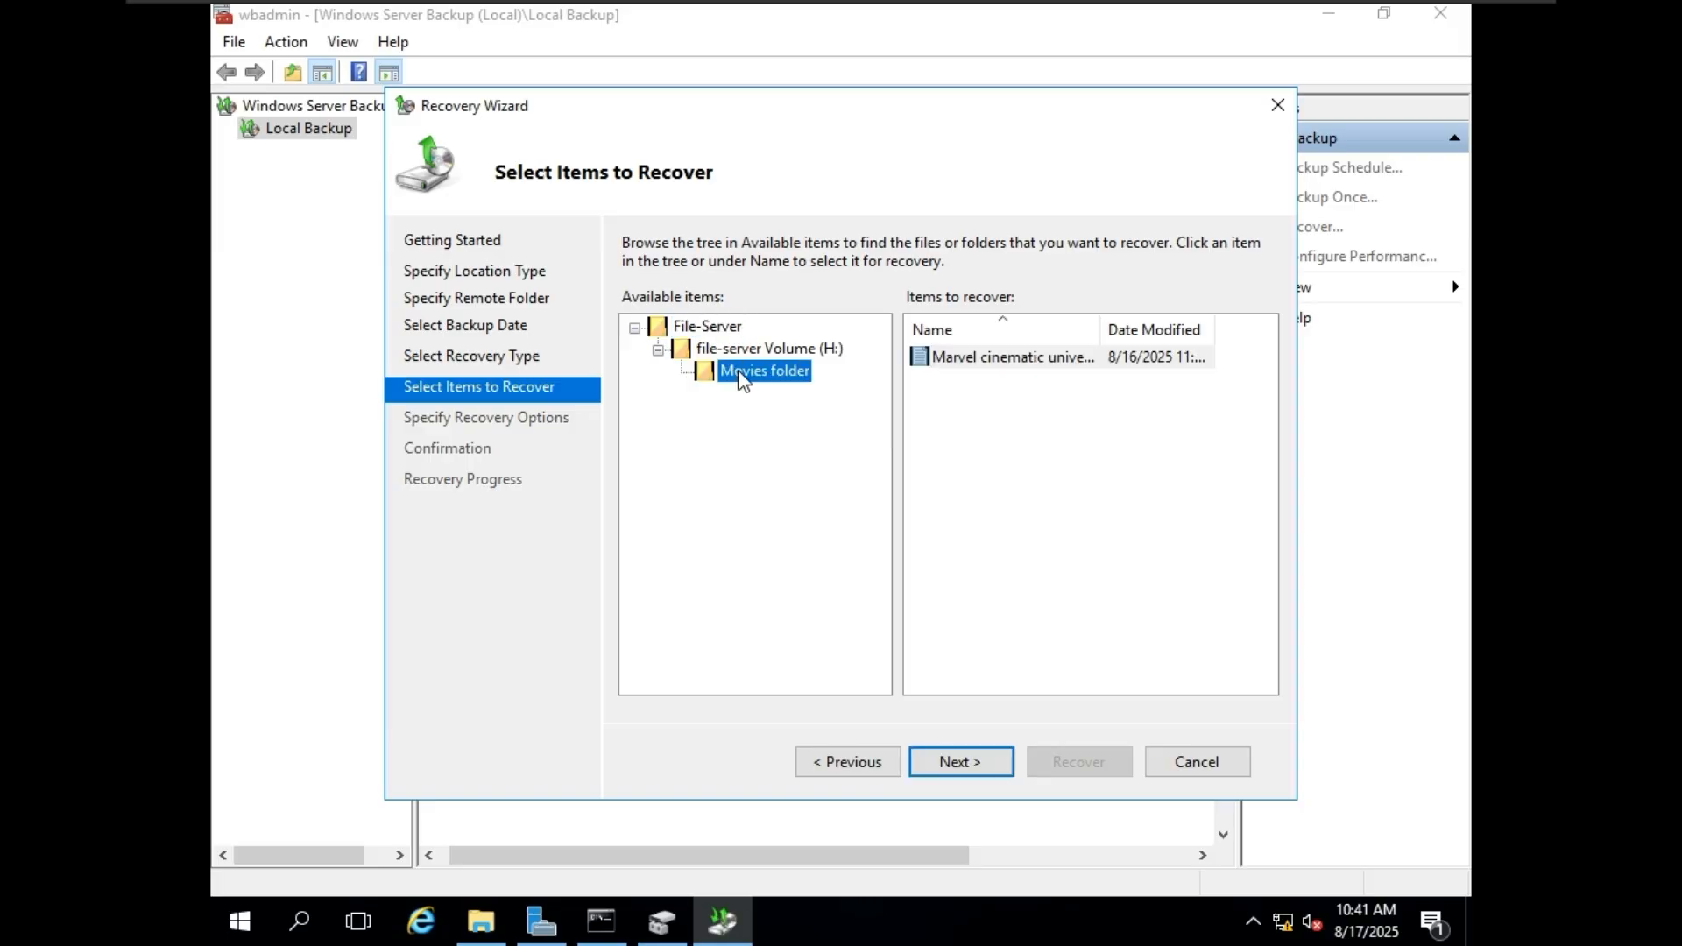
{"action": "left_click", "coordinate": [1000, 364]}
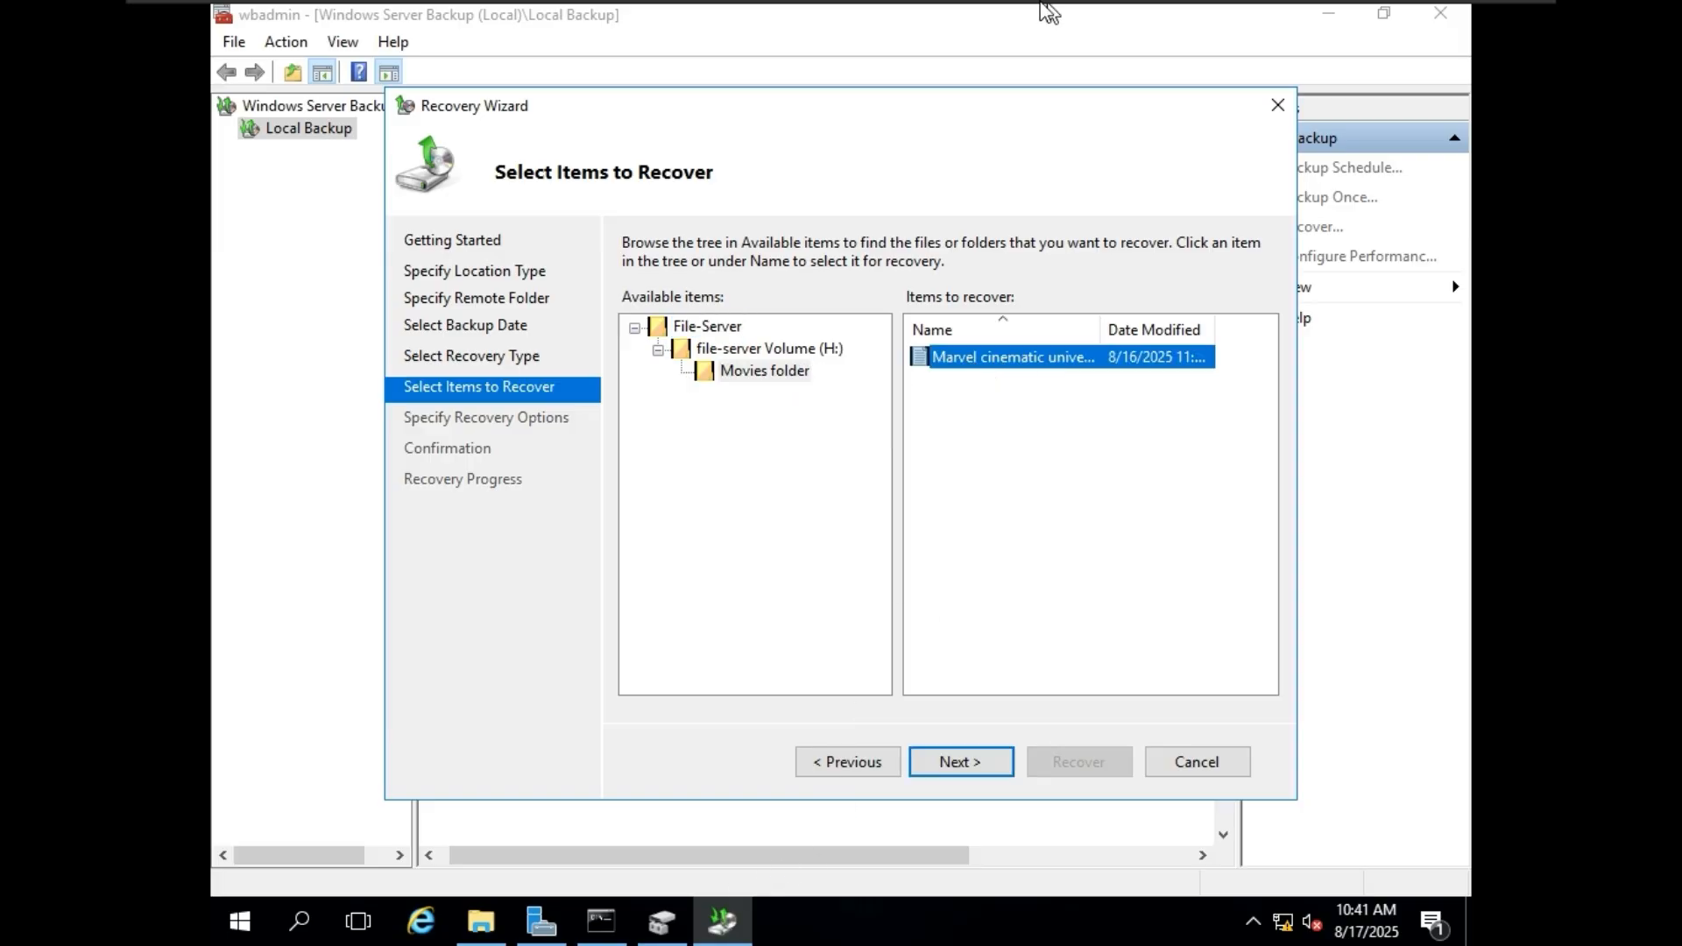
{"action": "mouse_move", "coordinate": [1051, 10]}
{"action": "left_click", "coordinate": [1236, 17]}
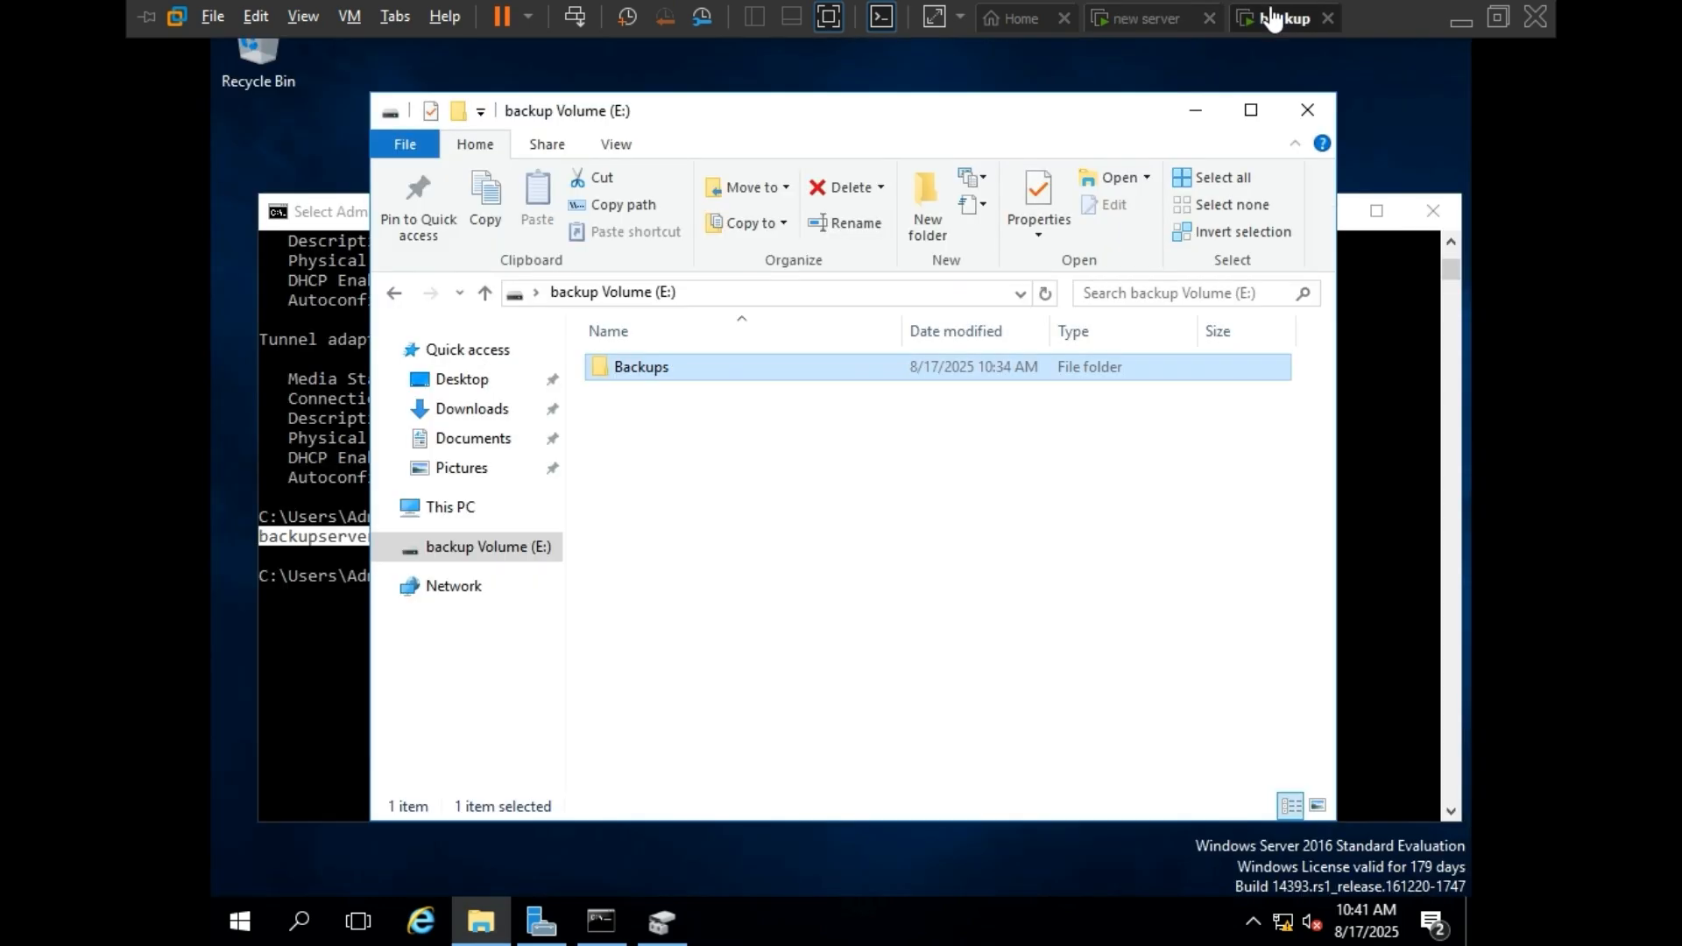
{"action": "double_click", "coordinate": [691, 367]}
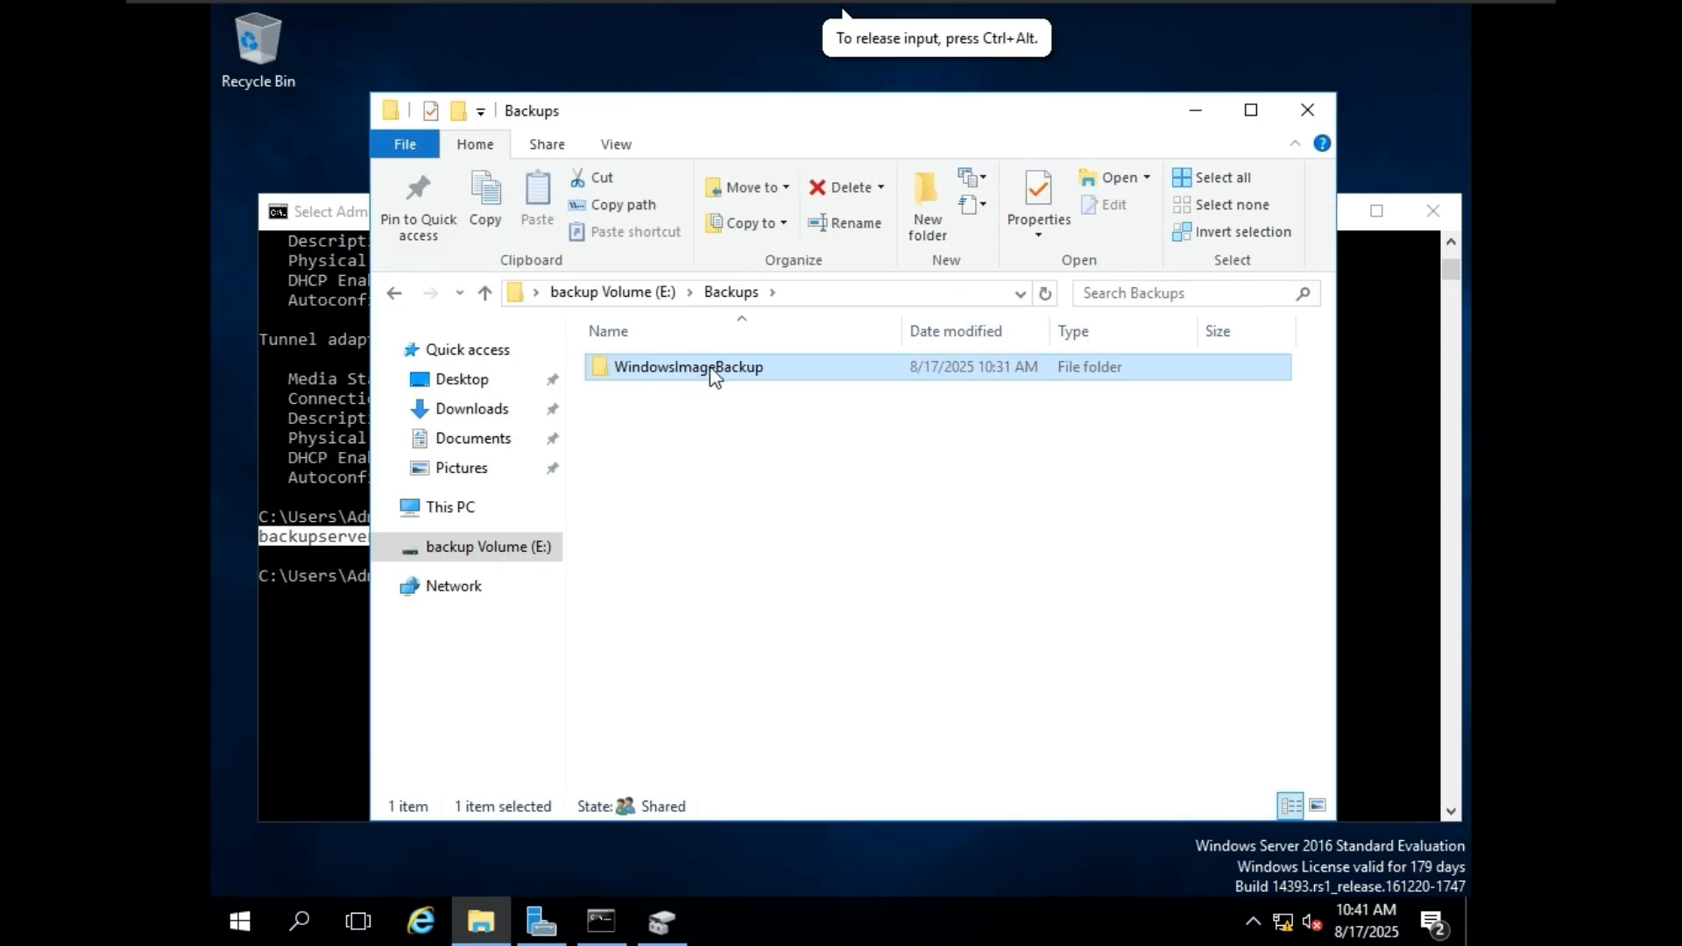
{"action": "double_click", "coordinate": [714, 368]}
{"action": "double_click", "coordinate": [727, 367]}
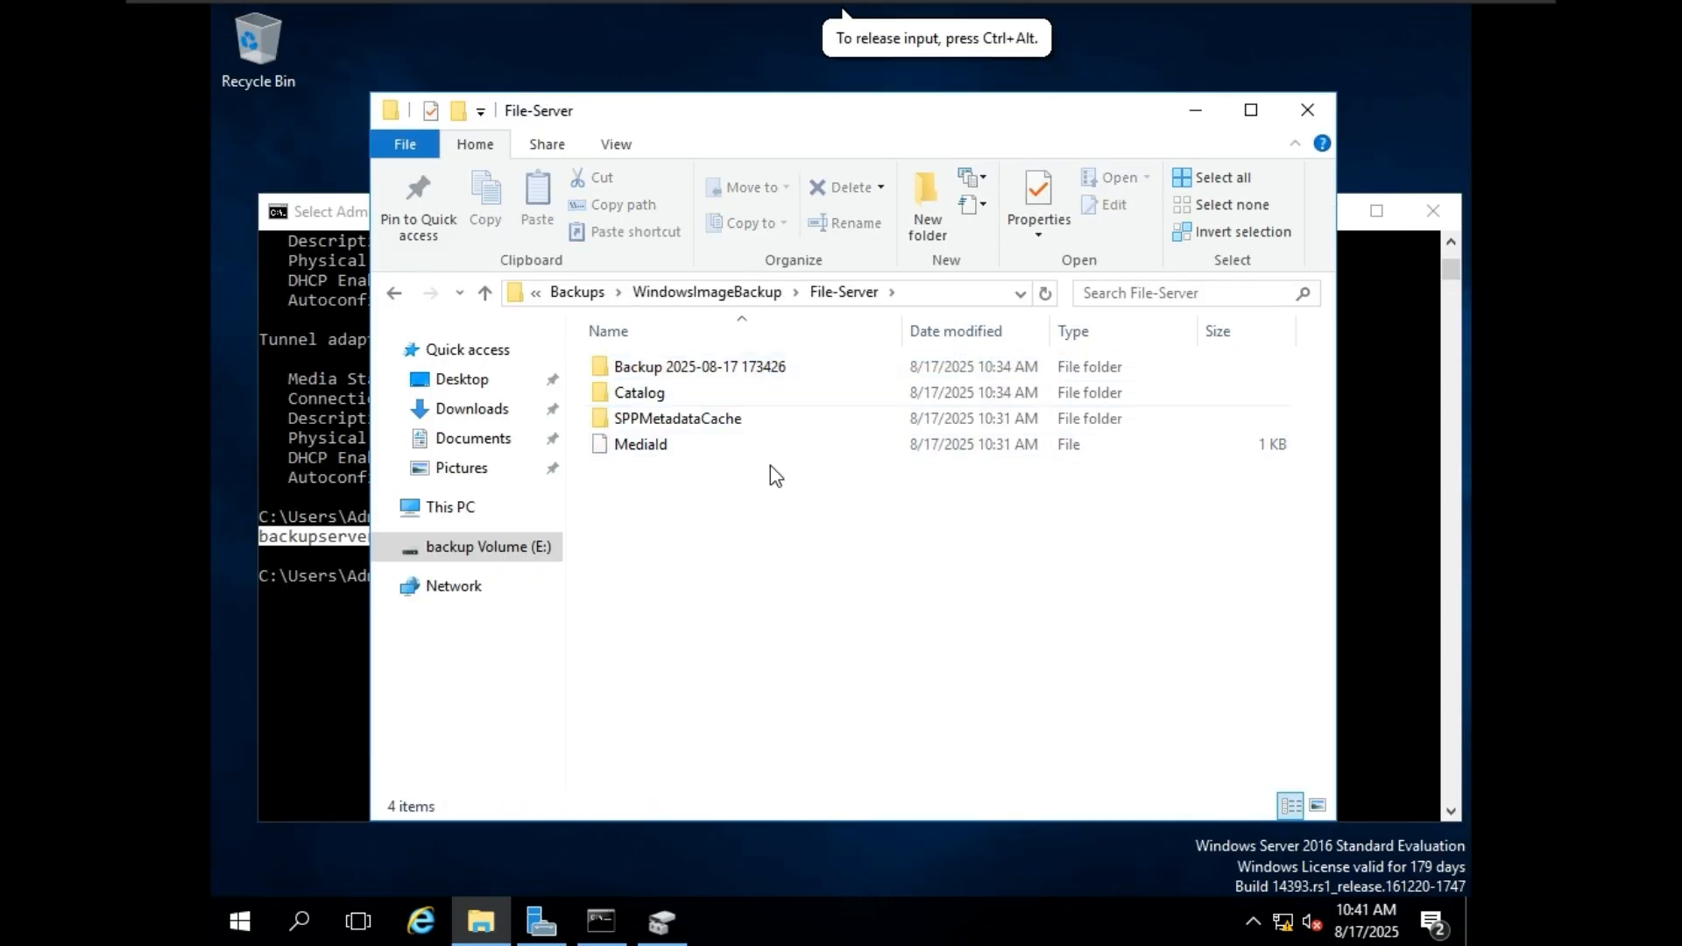
{"action": "double_click", "coordinate": [769, 367]}
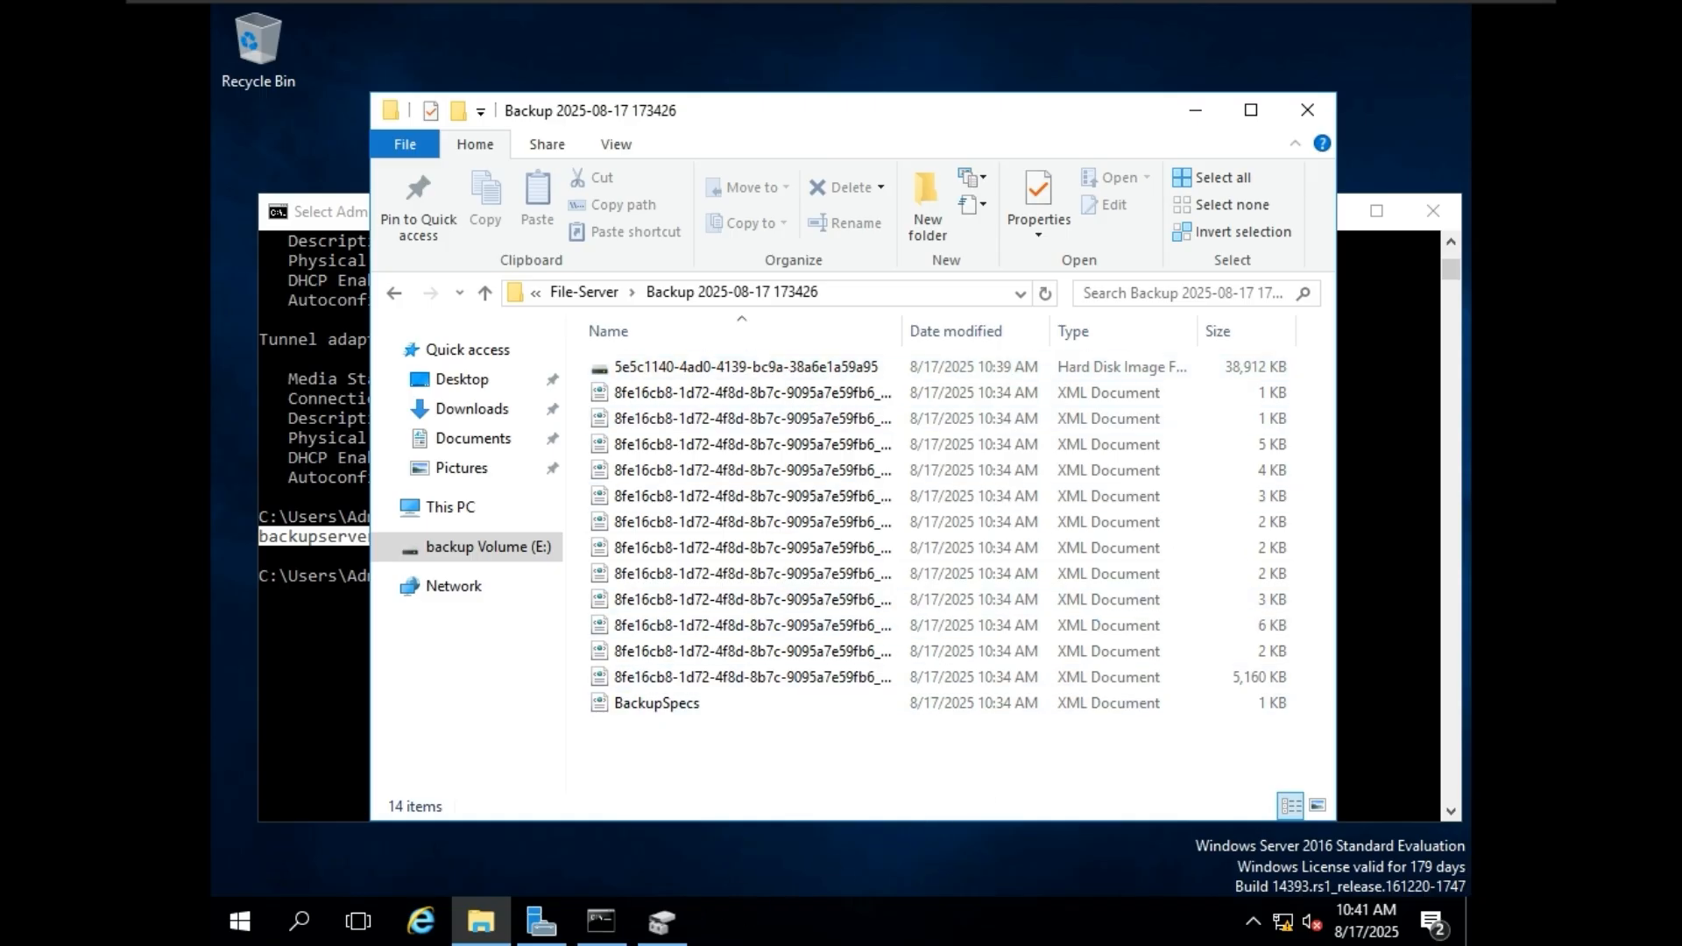
Return to the new server and continue to the recovery options with the Marvel cinematic universe file selected.
{"action": "left_click", "coordinate": [1153, 18]}
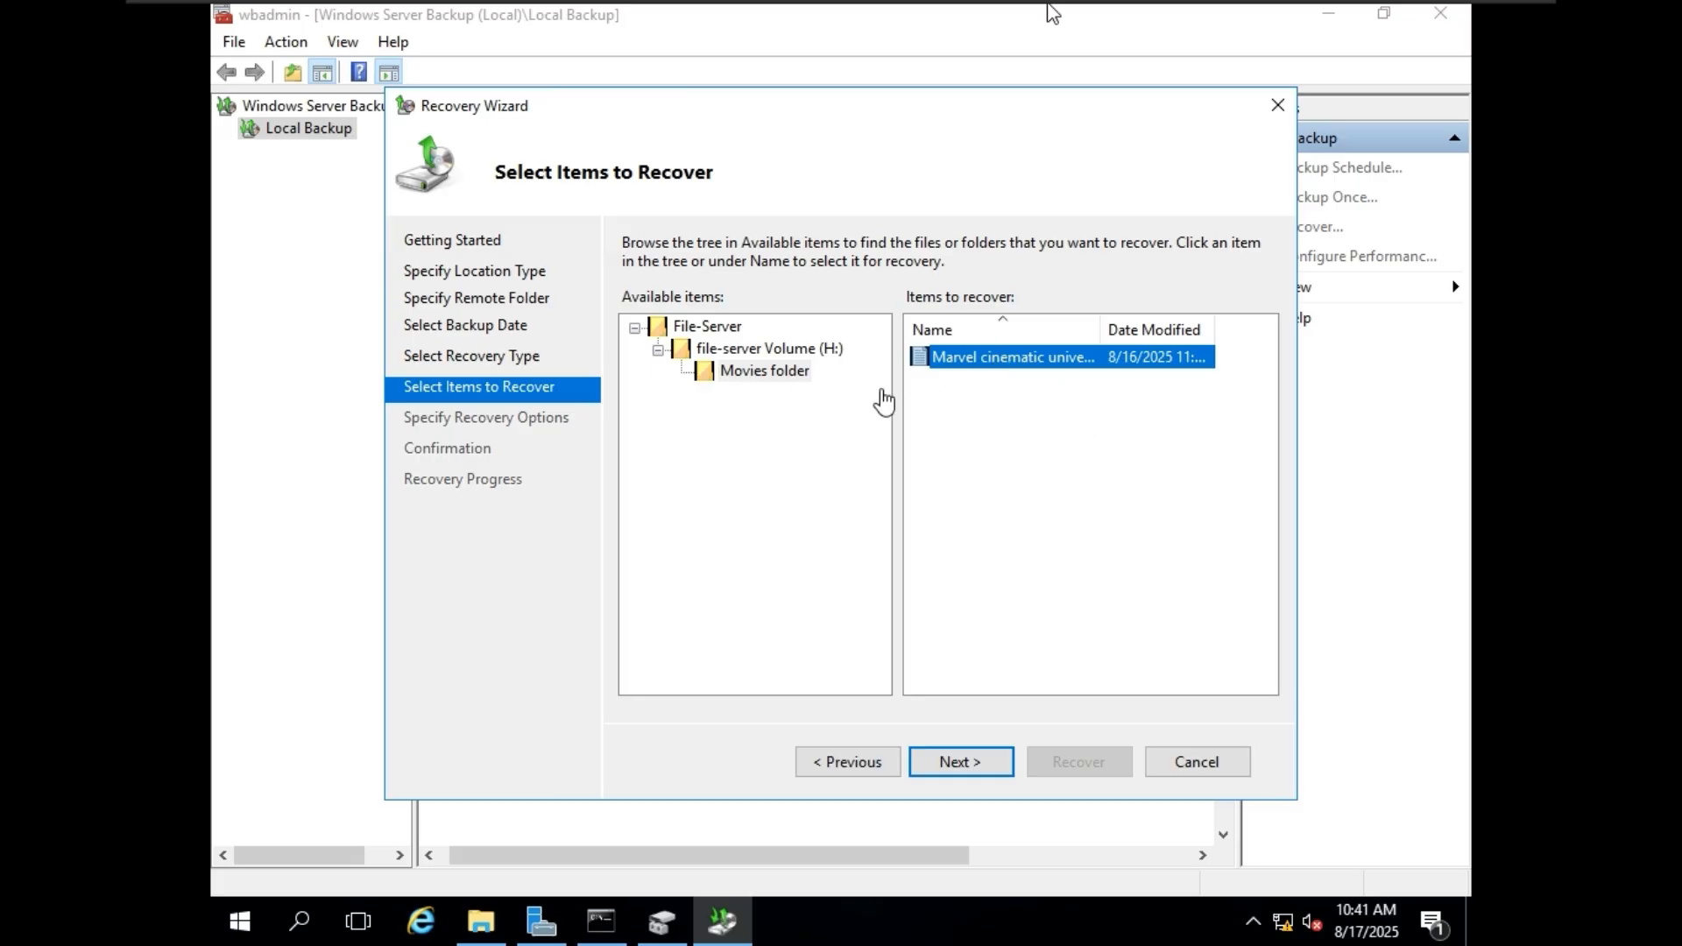
{"action": "left_click", "coordinate": [775, 373]}
{"action": "left_click", "coordinate": [991, 366]}
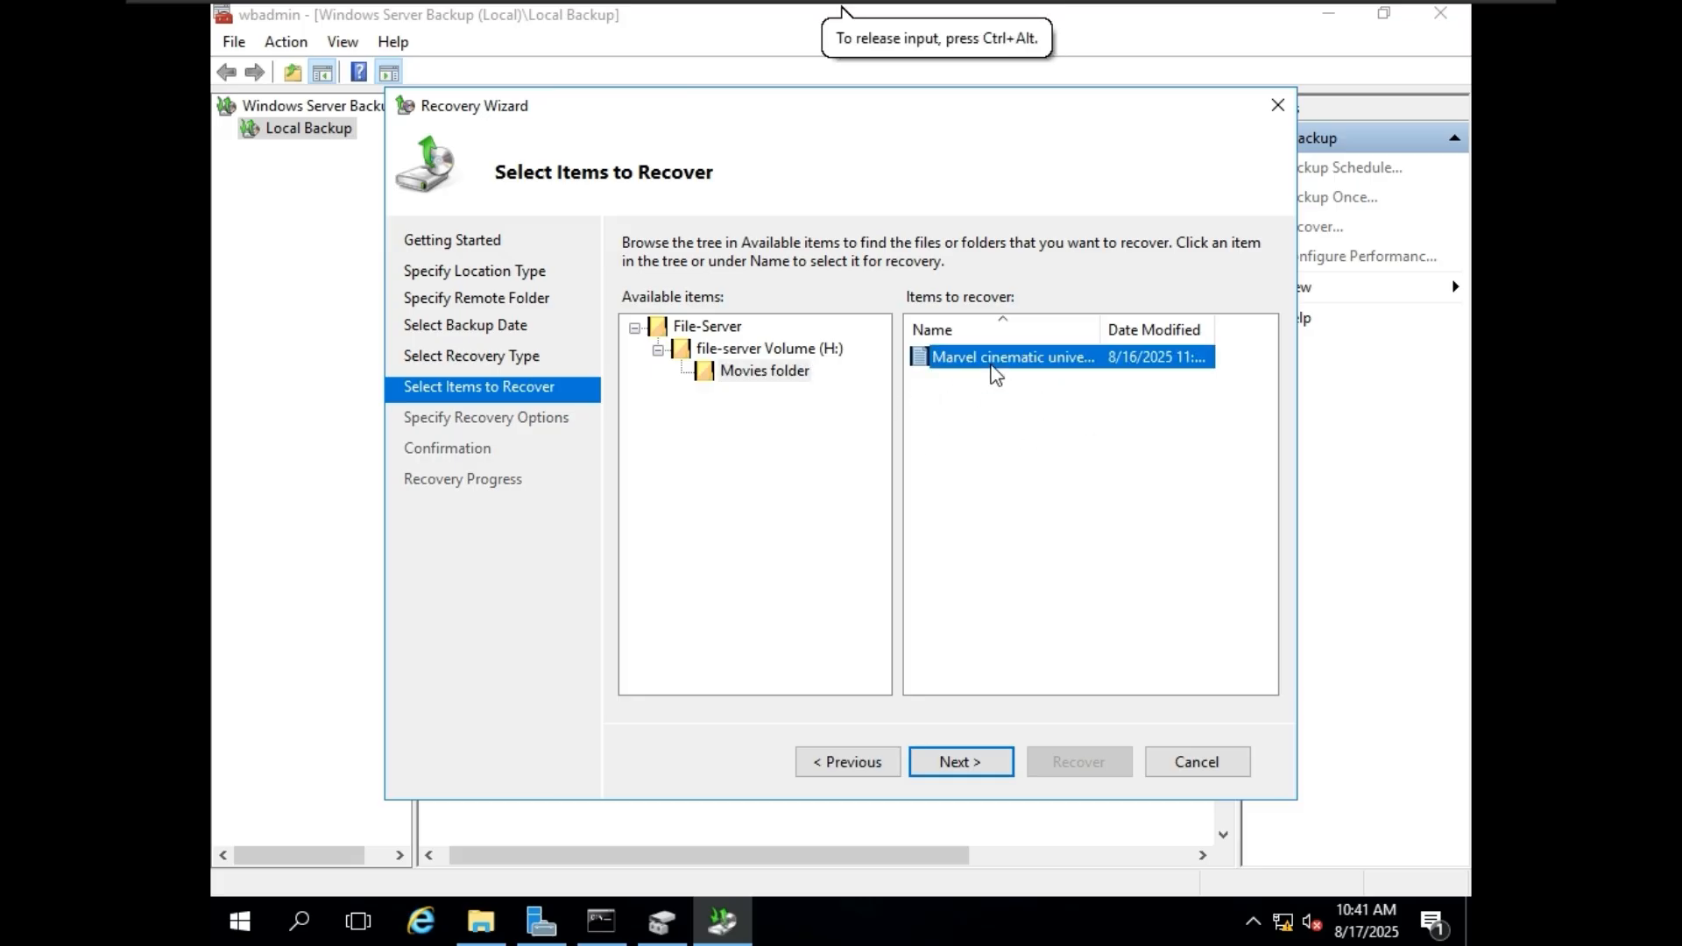
{"action": "left_click", "coordinate": [982, 761]}
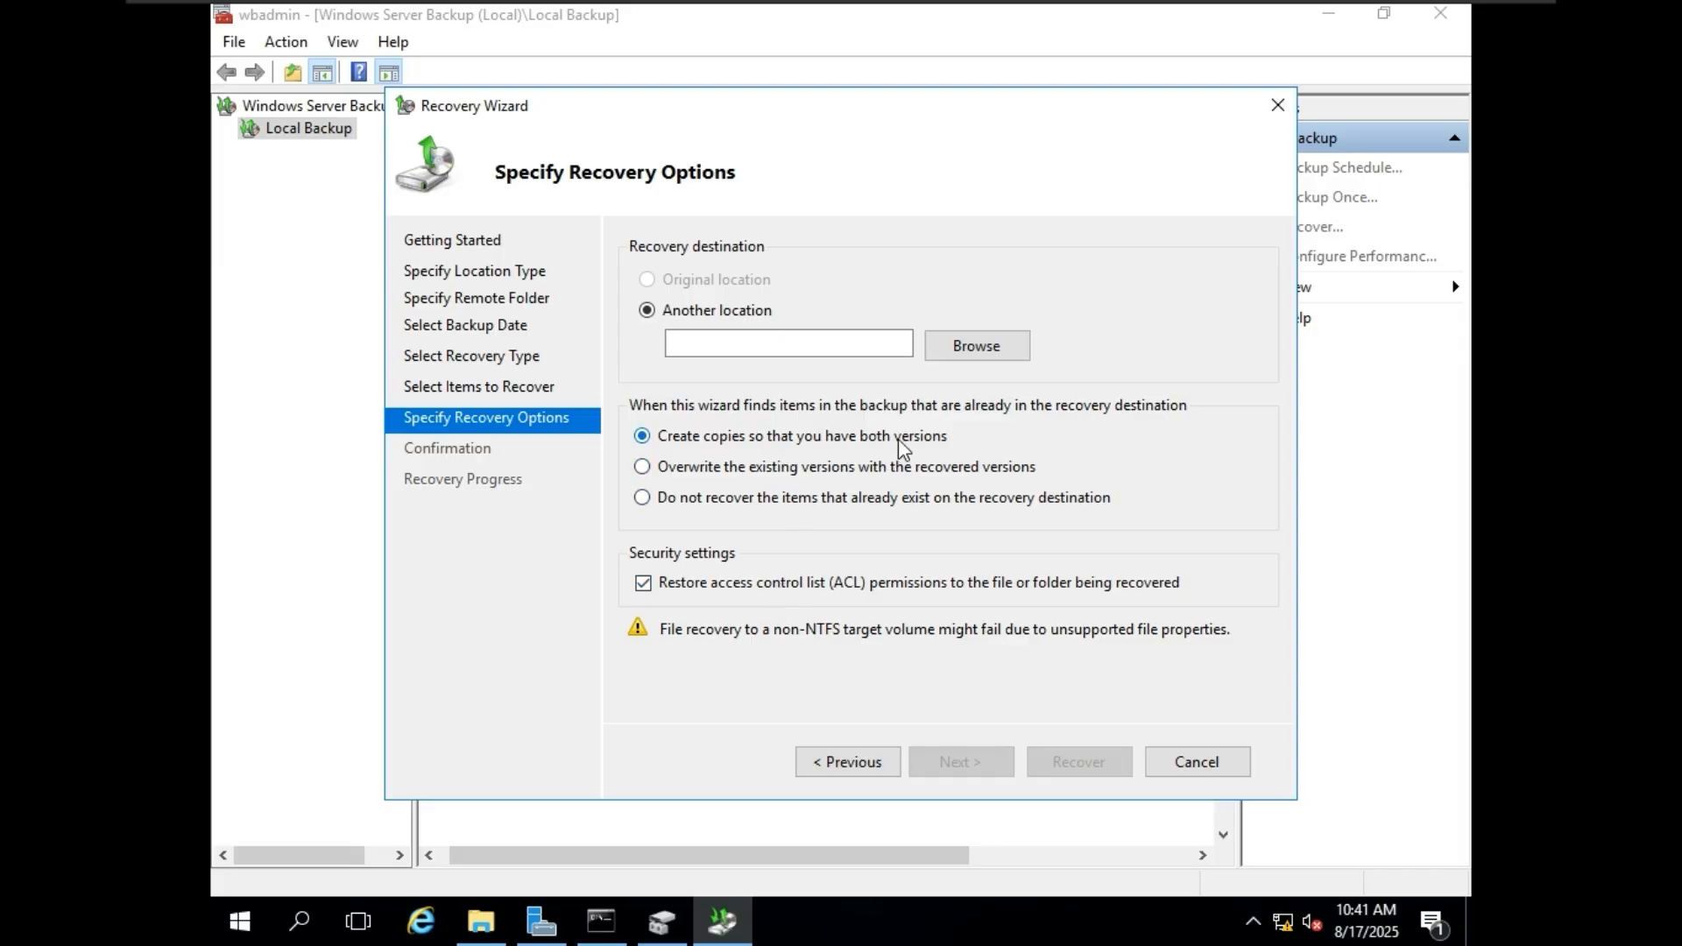
Set the recovery to overwrite existing versions and choose H:\Movies folder as the destination at another location.
{"action": "left_click", "coordinate": [878, 474]}
{"action": "left_click", "coordinate": [981, 348]}
{"action": "double_click", "coordinate": [683, 418]}
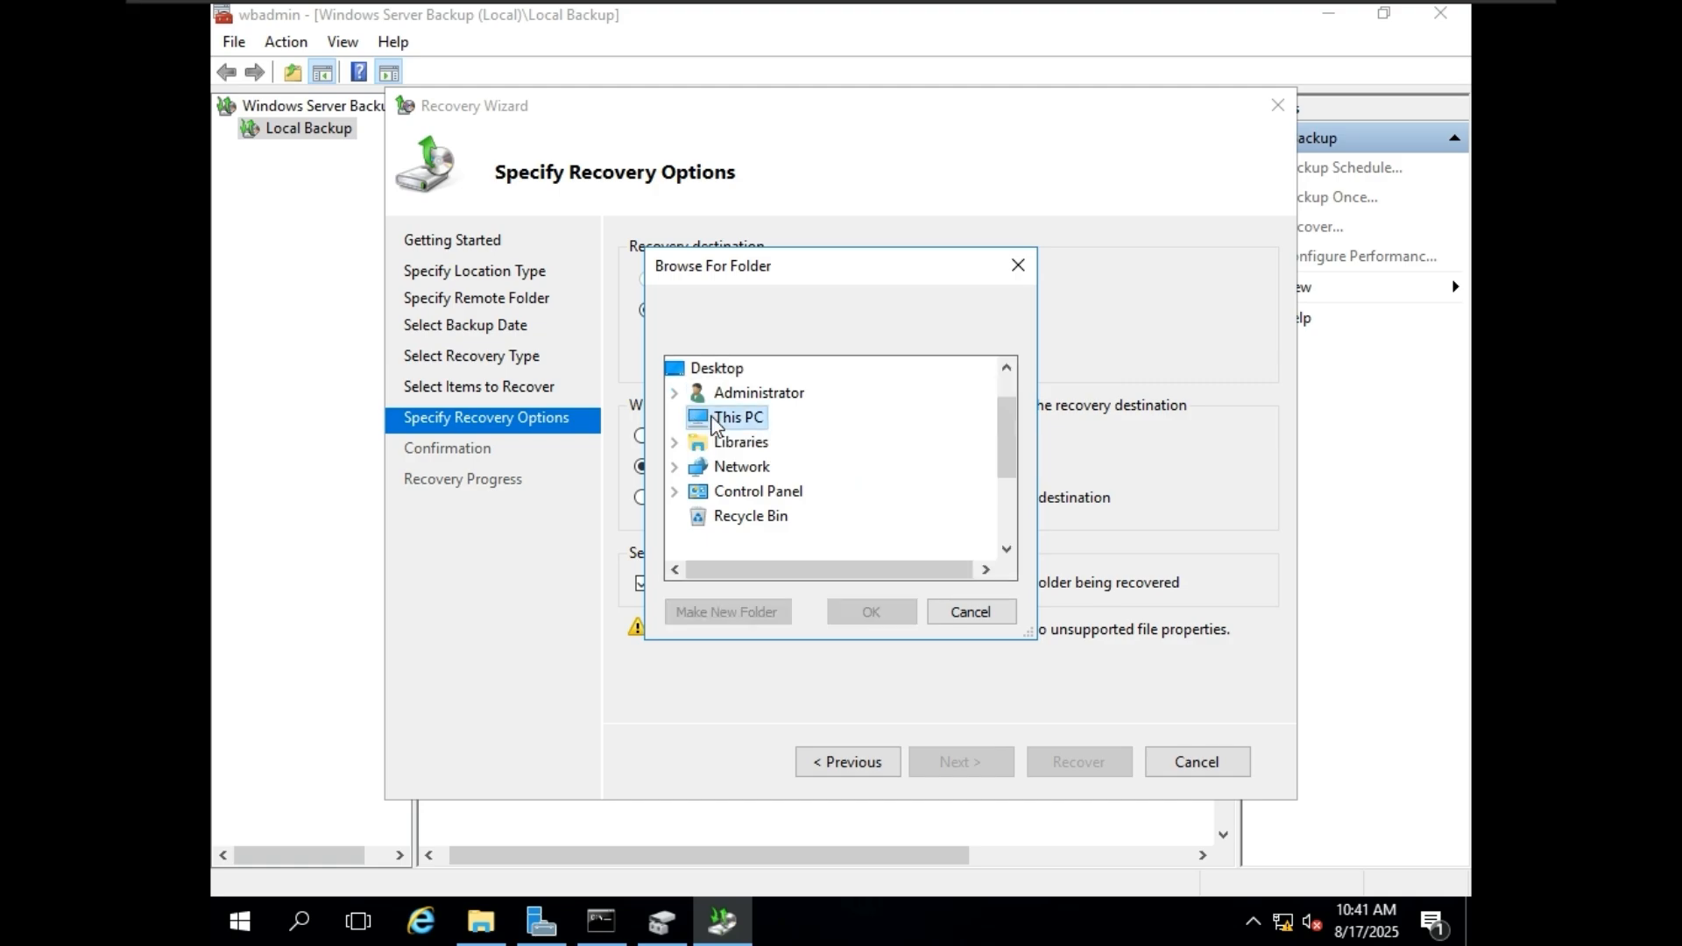
{"action": "left_click", "coordinate": [672, 368]}
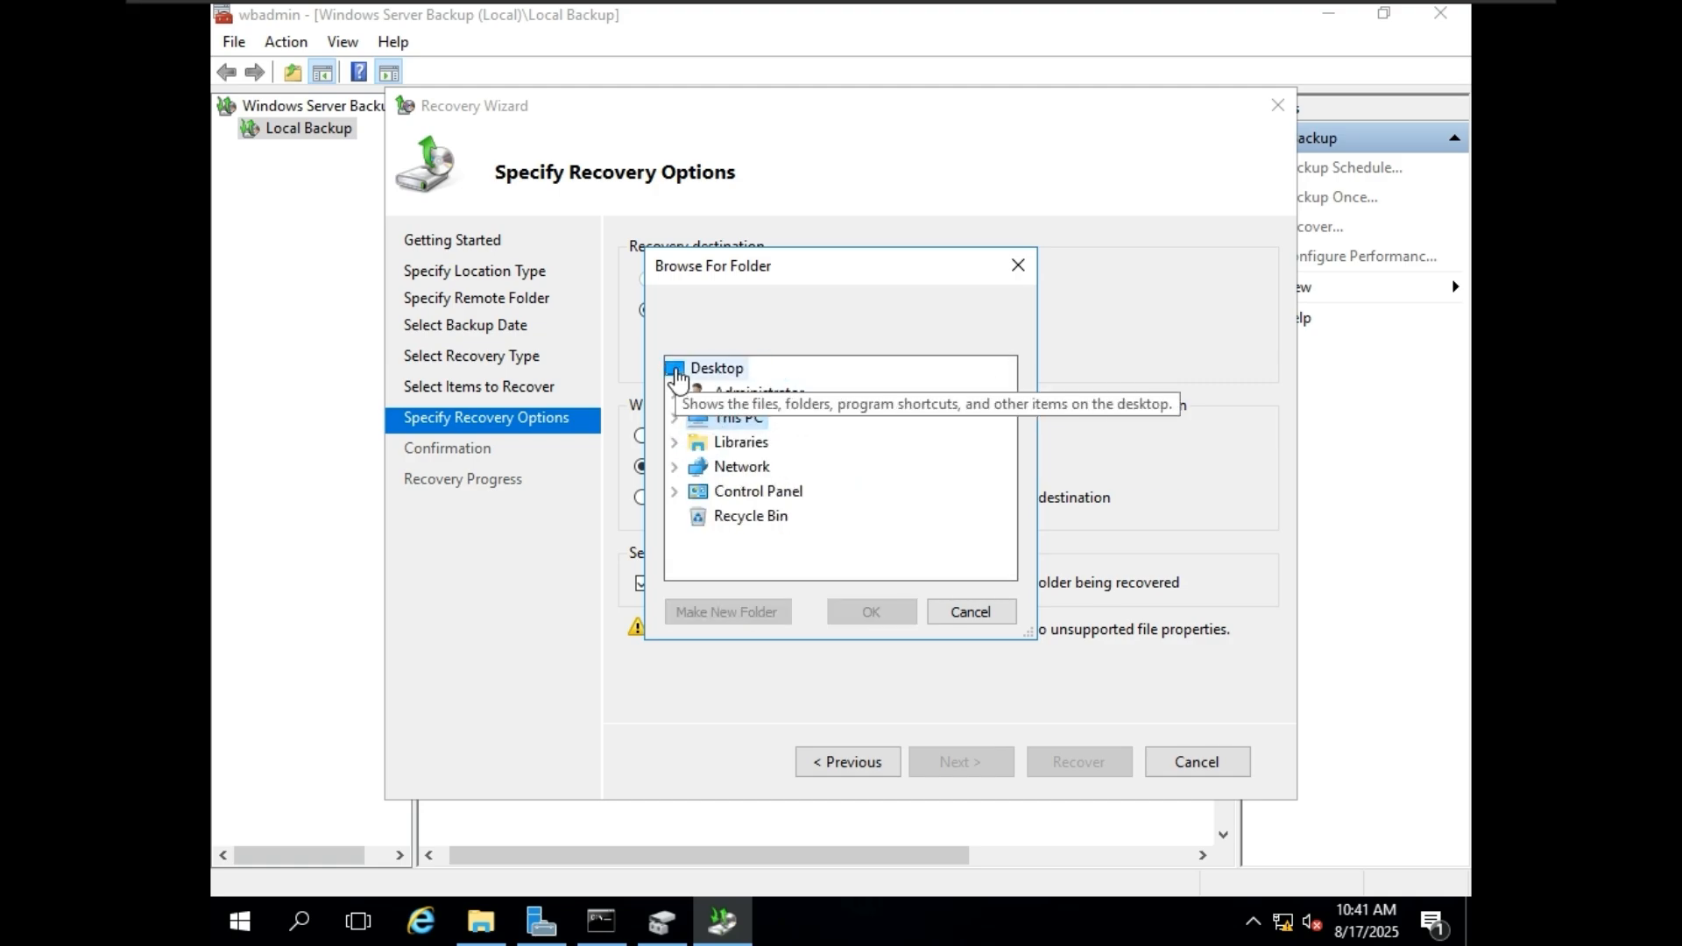
{"action": "double_click", "coordinate": [727, 418]}
{"action": "scroll", "coordinate": [833, 443], "scroll_direction": "down", "scroll_amount": 2}
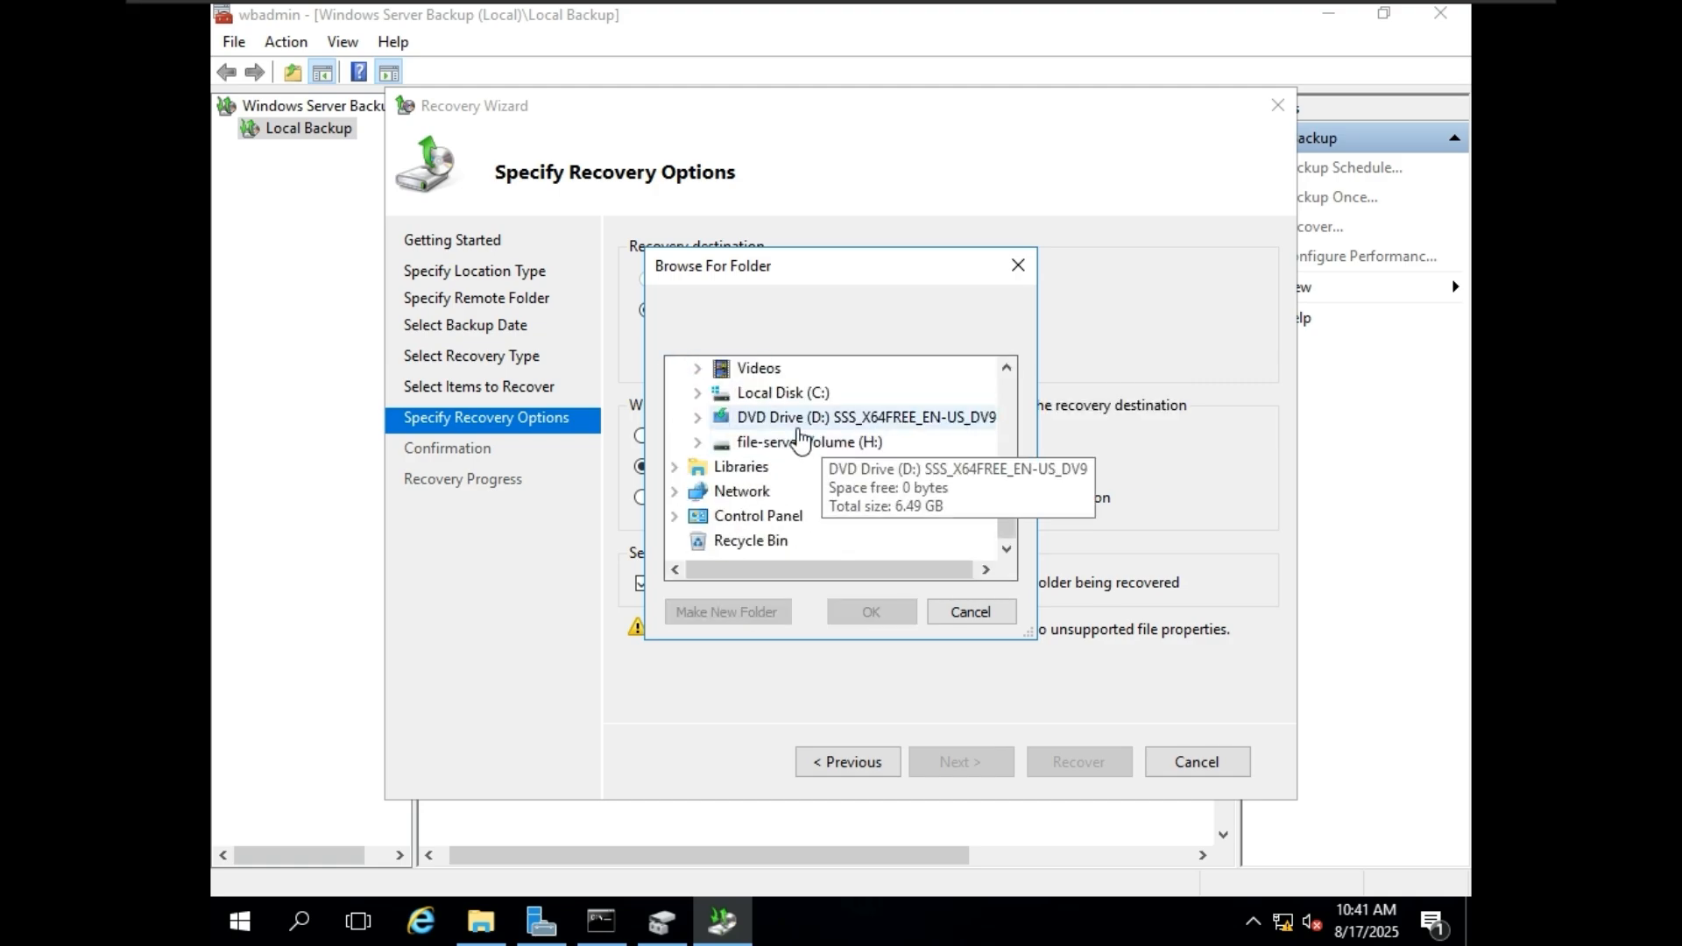
{"action": "double_click", "coordinate": [802, 444]}
{"action": "scroll", "coordinate": [801, 450], "scroll_direction": "up", "scroll_amount": 1}
{"action": "scroll", "coordinate": [810, 489], "scroll_direction": "down", "scroll_amount": 1}
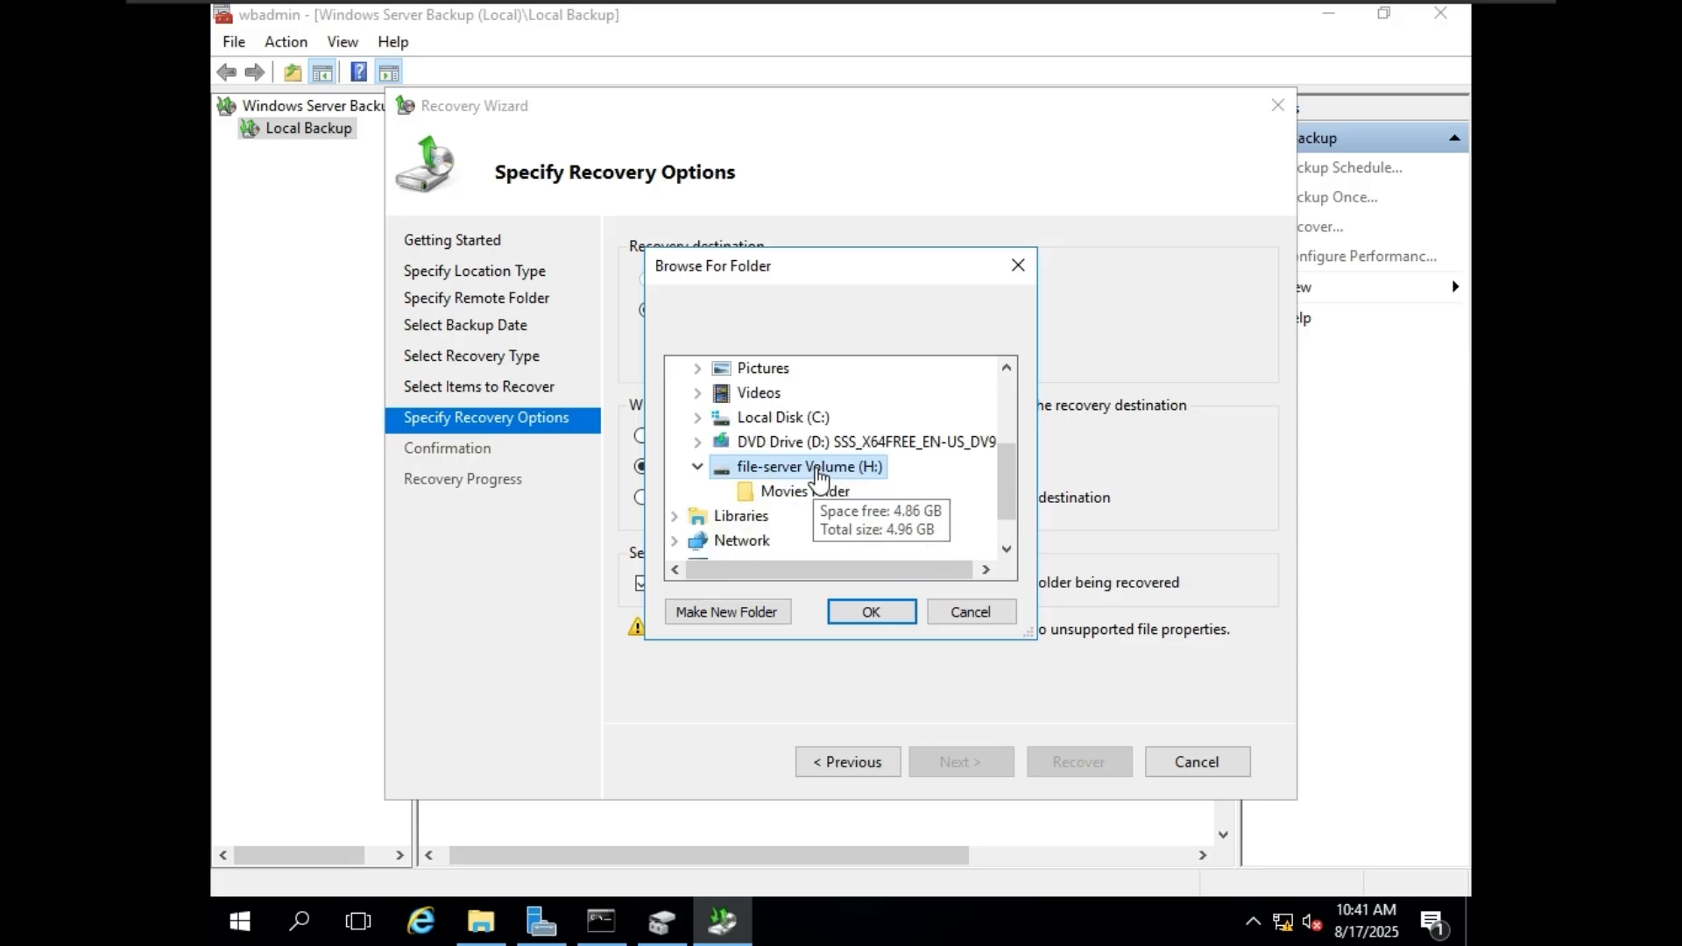
{"action": "left_click", "coordinate": [806, 492]}
{"action": "left_click", "coordinate": [878, 611]}
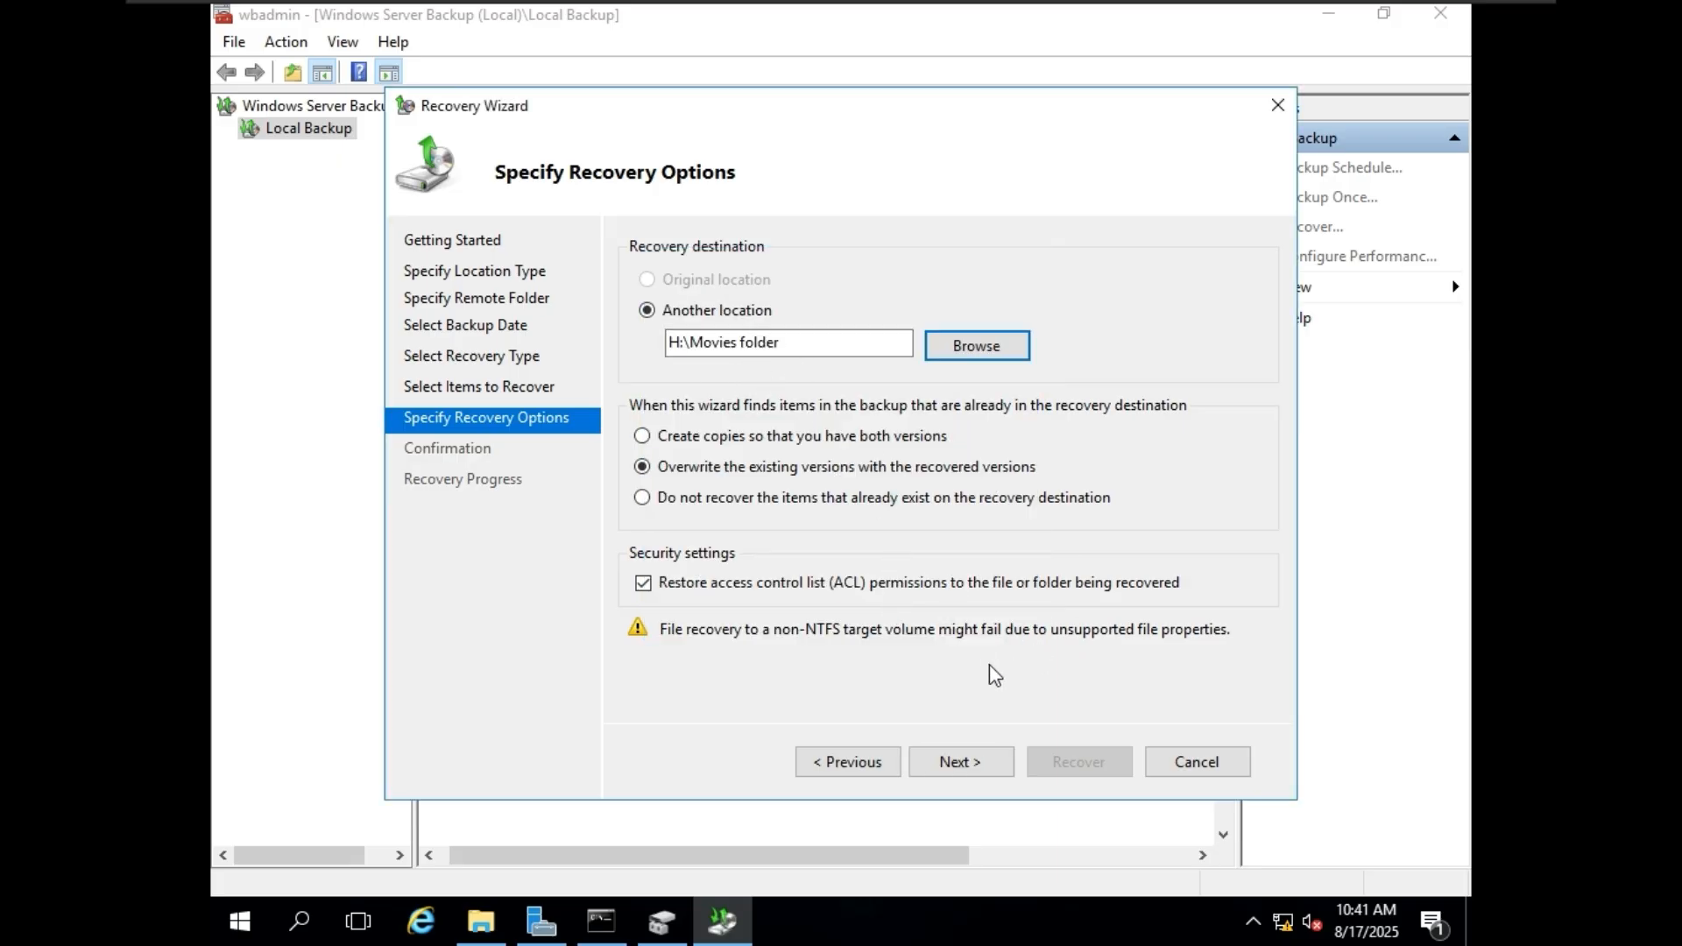
Run the recovery of the Marvel cinematic universe file and close the wizard when it finishes.
{"action": "left_click", "coordinate": [959, 761]}
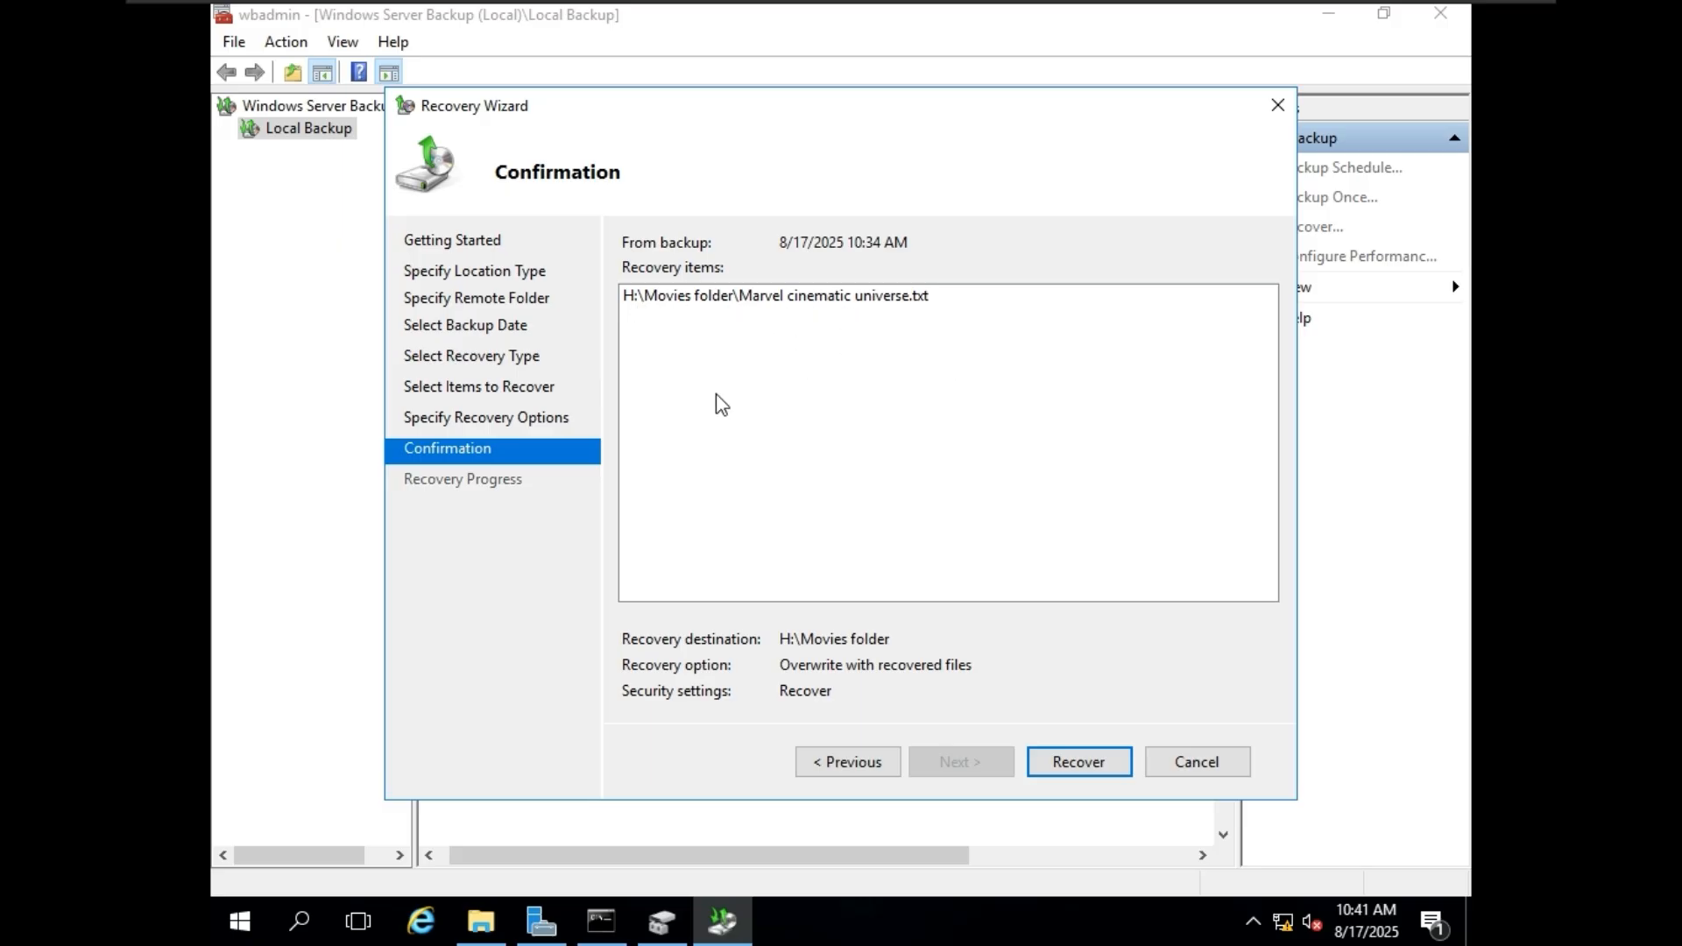
{"action": "left_click", "coordinate": [1097, 762]}
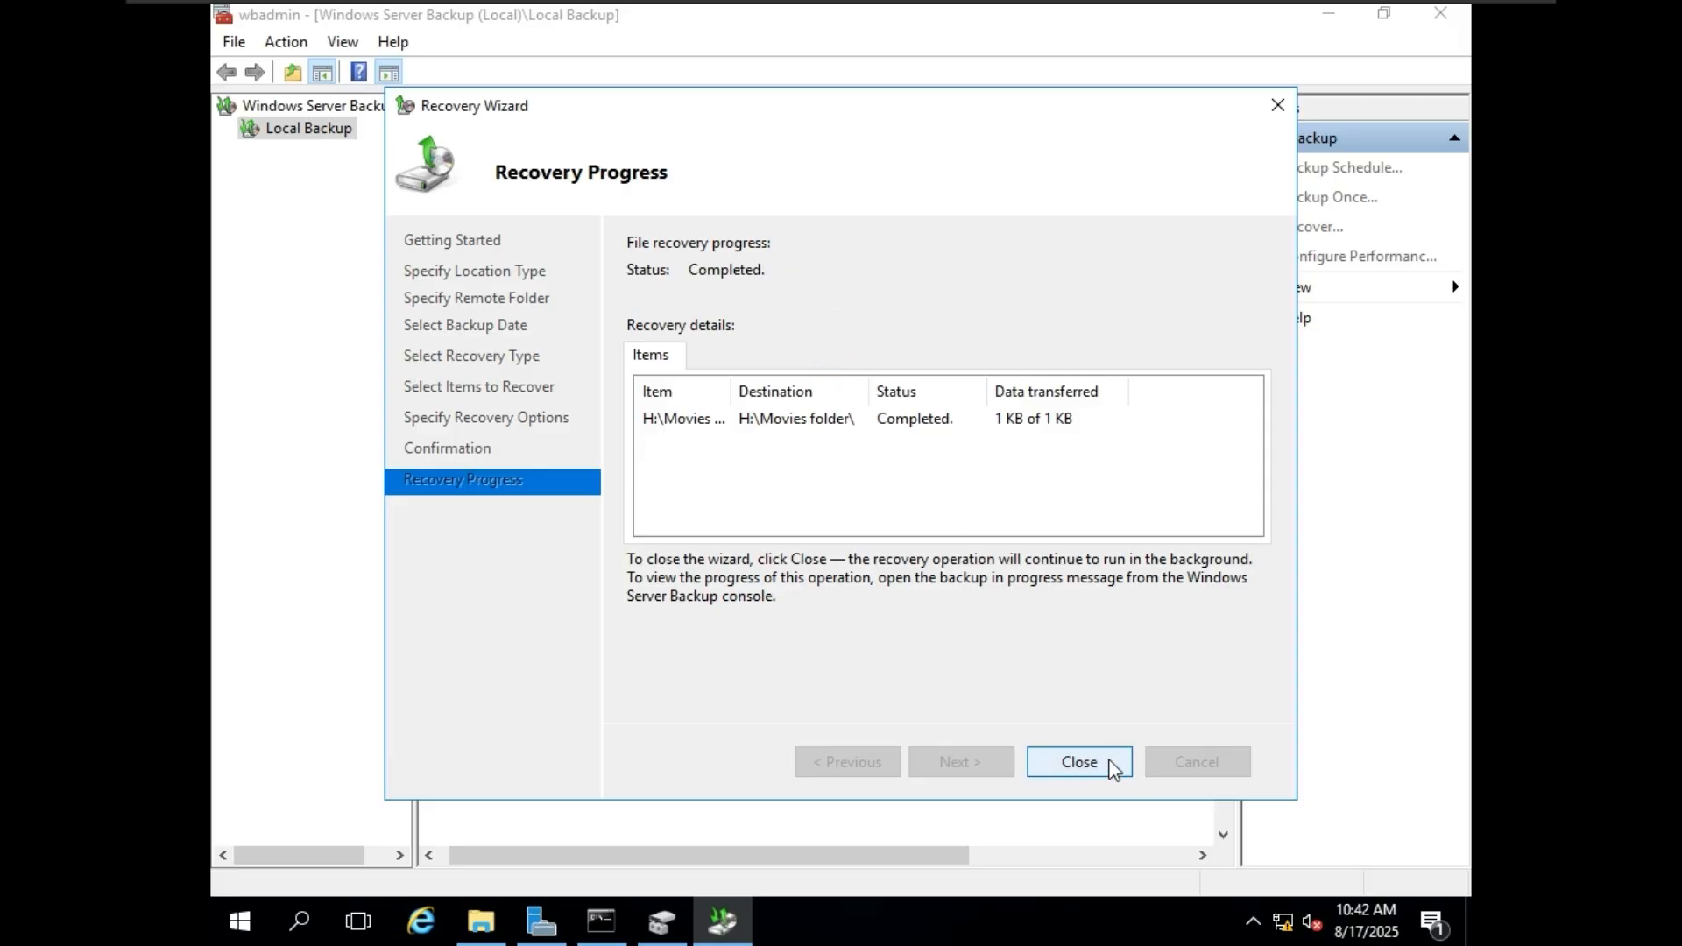
{"action": "left_click", "coordinate": [1079, 761]}
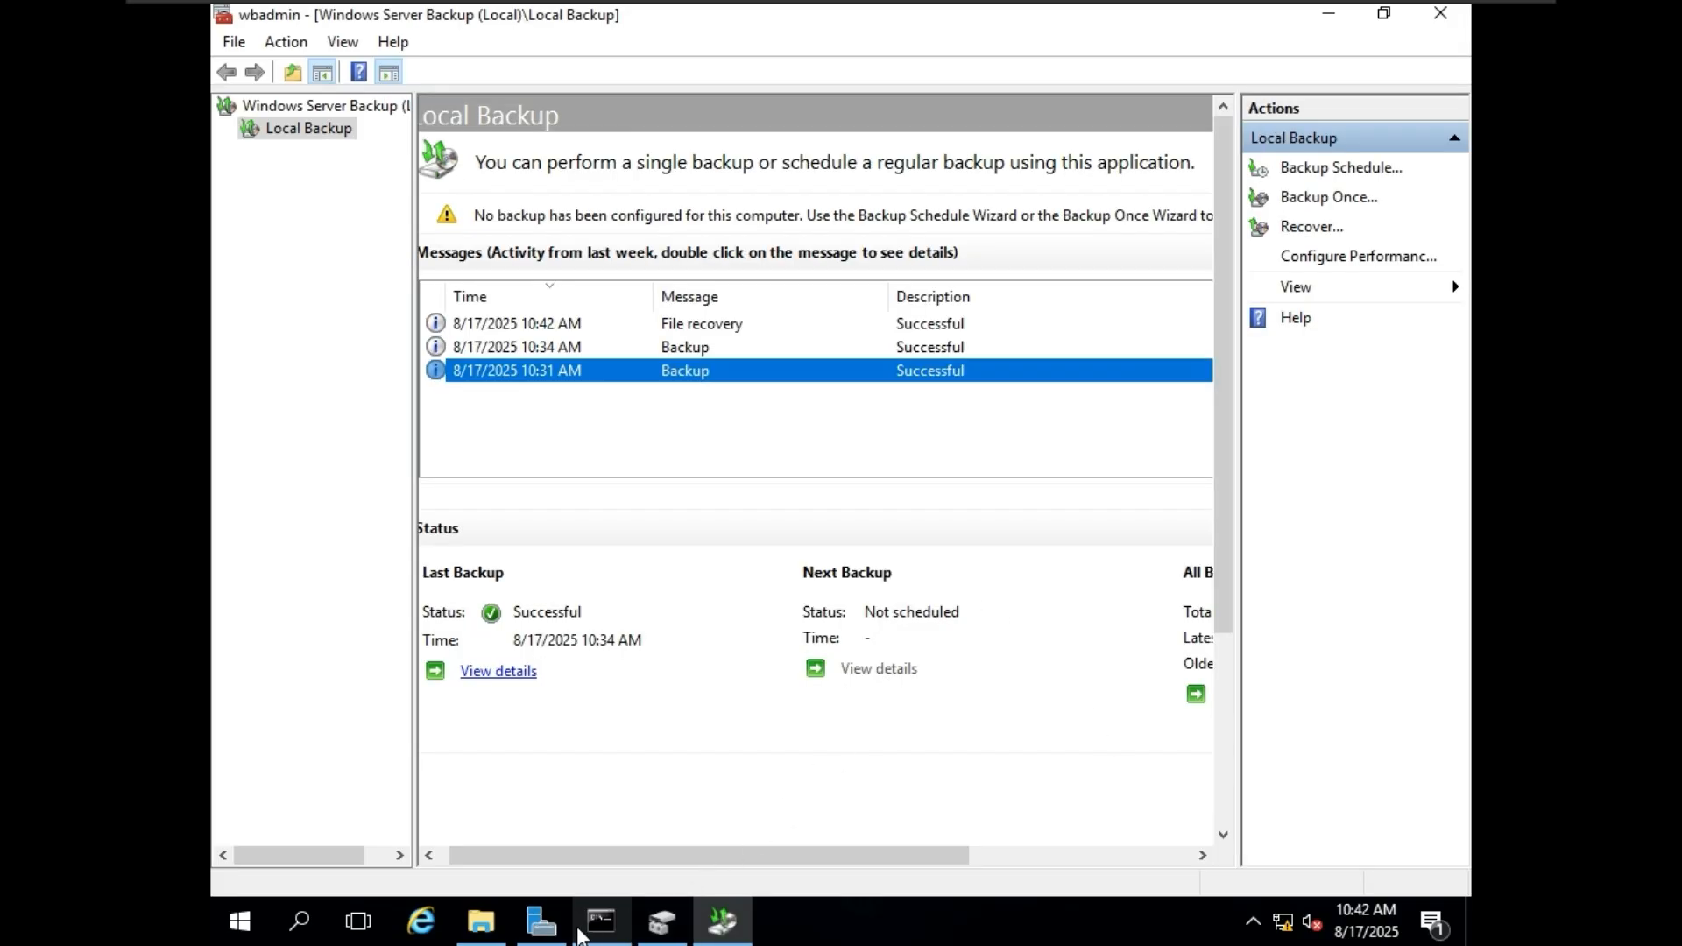
Open the recovered Marvel cinematic universe text file from the Movies folder, check its contents, and close the file and folder windows.
{"action": "left_click", "coordinate": [481, 920]}
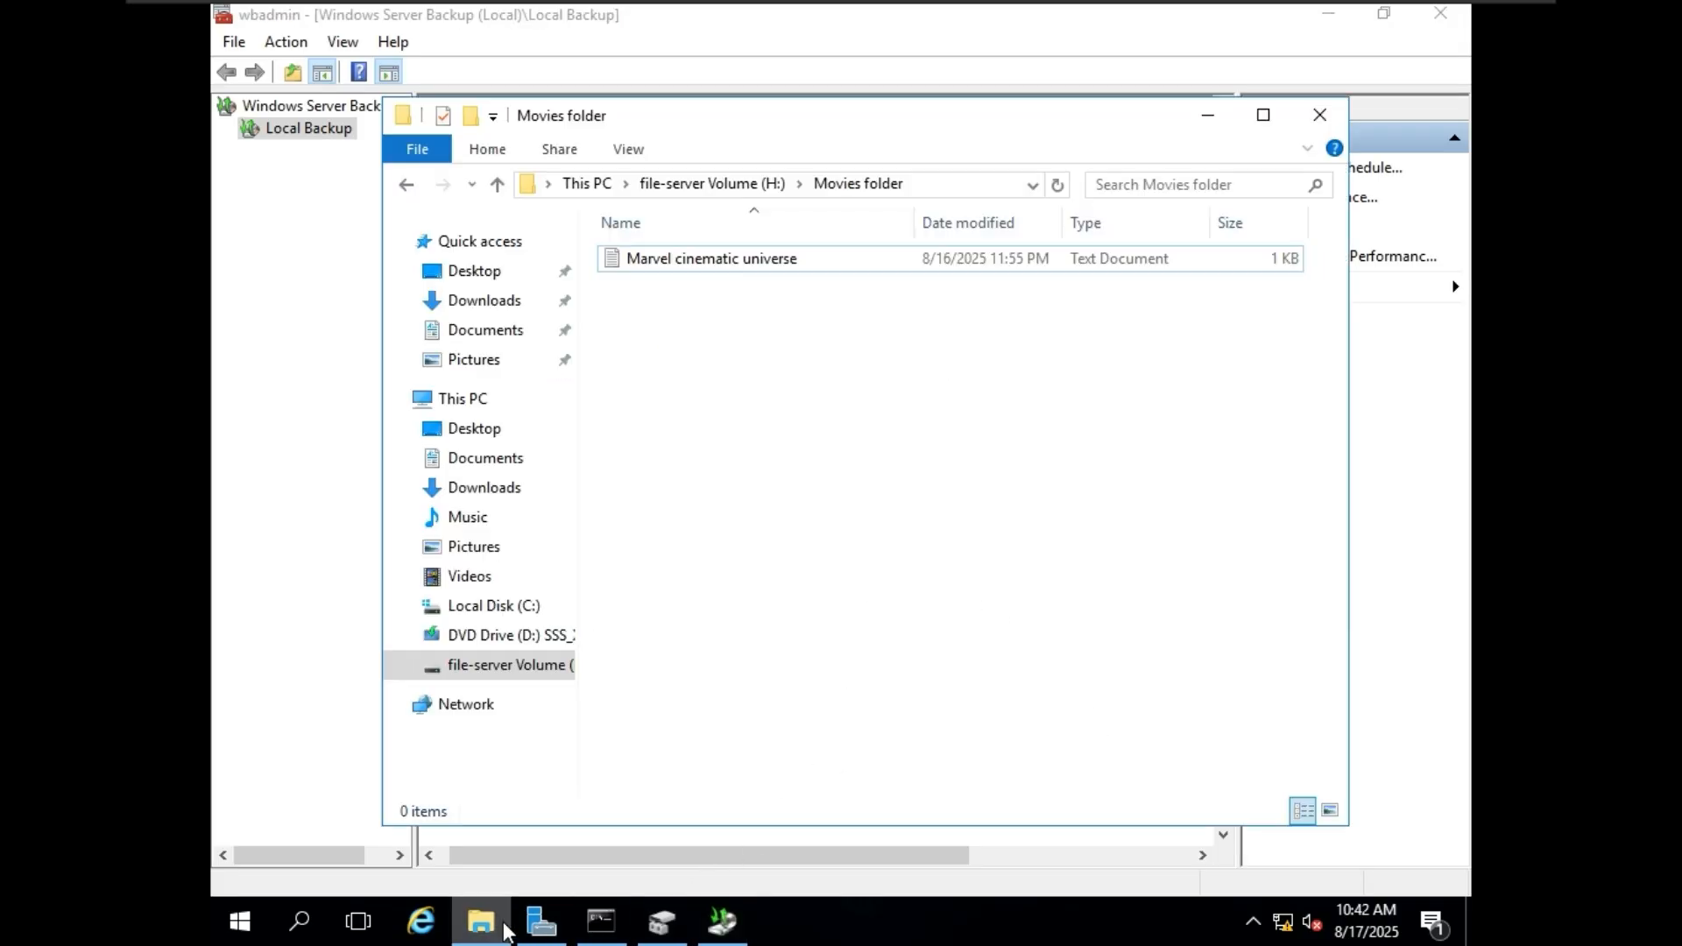
{"action": "left_click", "coordinate": [700, 180]}
{"action": "double_click", "coordinate": [749, 259]}
{"action": "left_click", "coordinate": [792, 261]}
{"action": "double_click", "coordinate": [793, 260]}
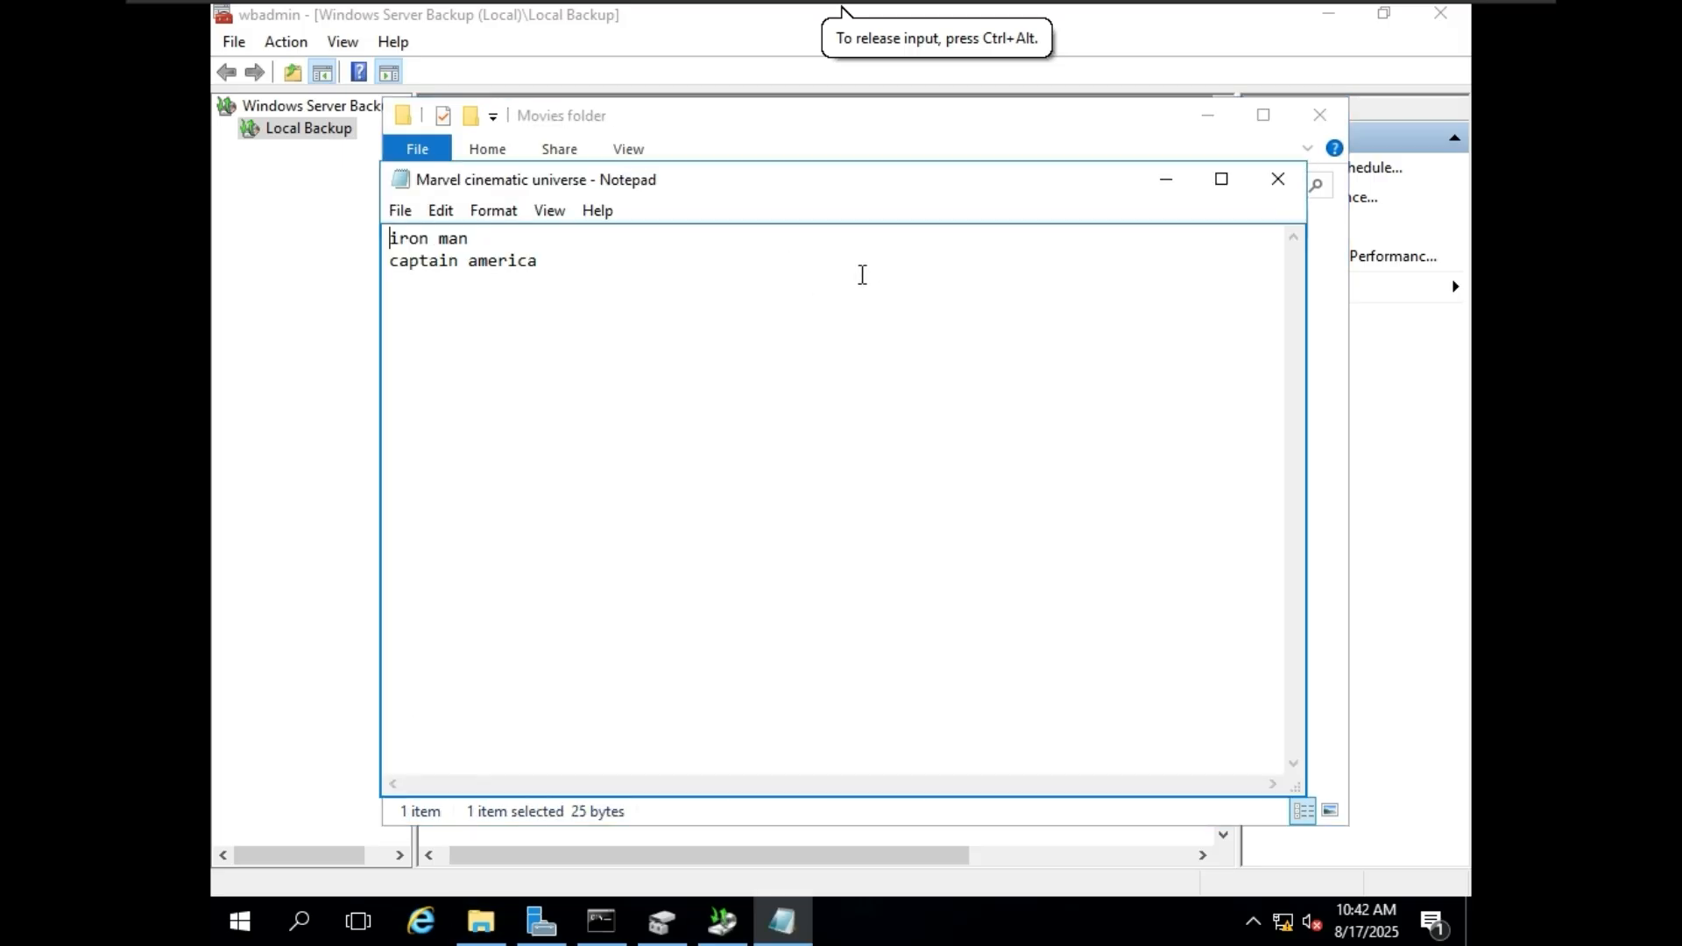
{"action": "left_click_drag", "start_coordinate": [589, 269], "coordinate": [393, 229]}
{"action": "left_click", "coordinate": [665, 295]}
{"action": "left_click", "coordinate": [1296, 184]}
{"action": "left_click", "coordinate": [1321, 115]}
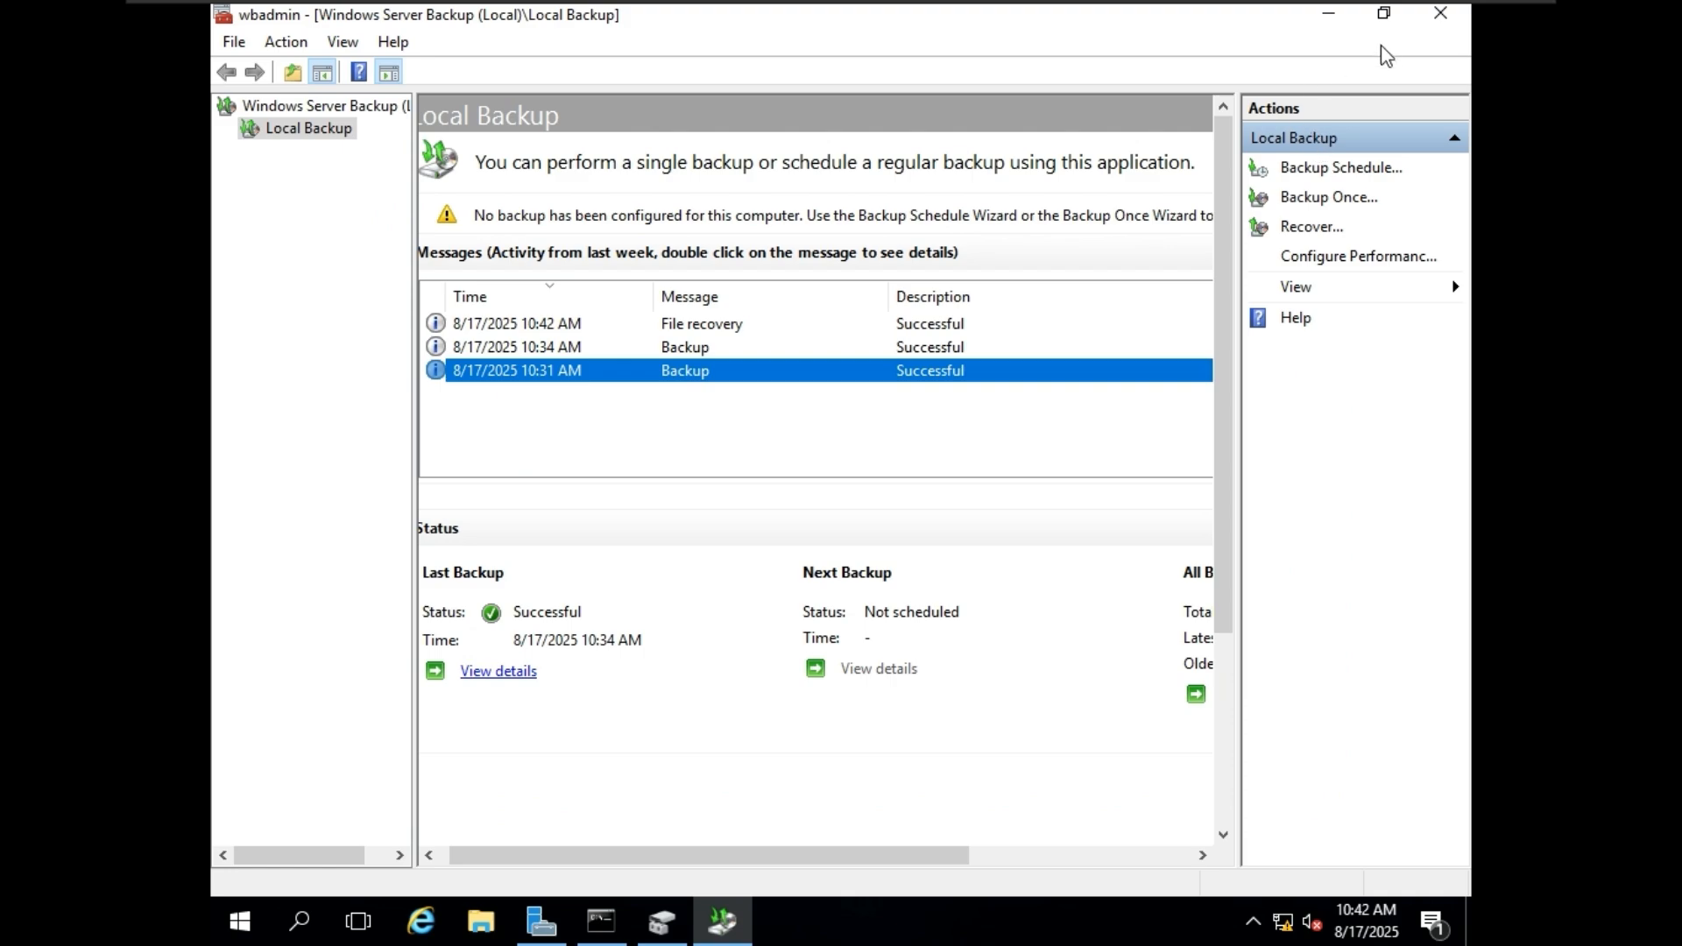
Leave full screen to review the lab list image in Photos, and return to the new server in full screen.
{"action": "left_click", "coordinate": [1336, 17]}
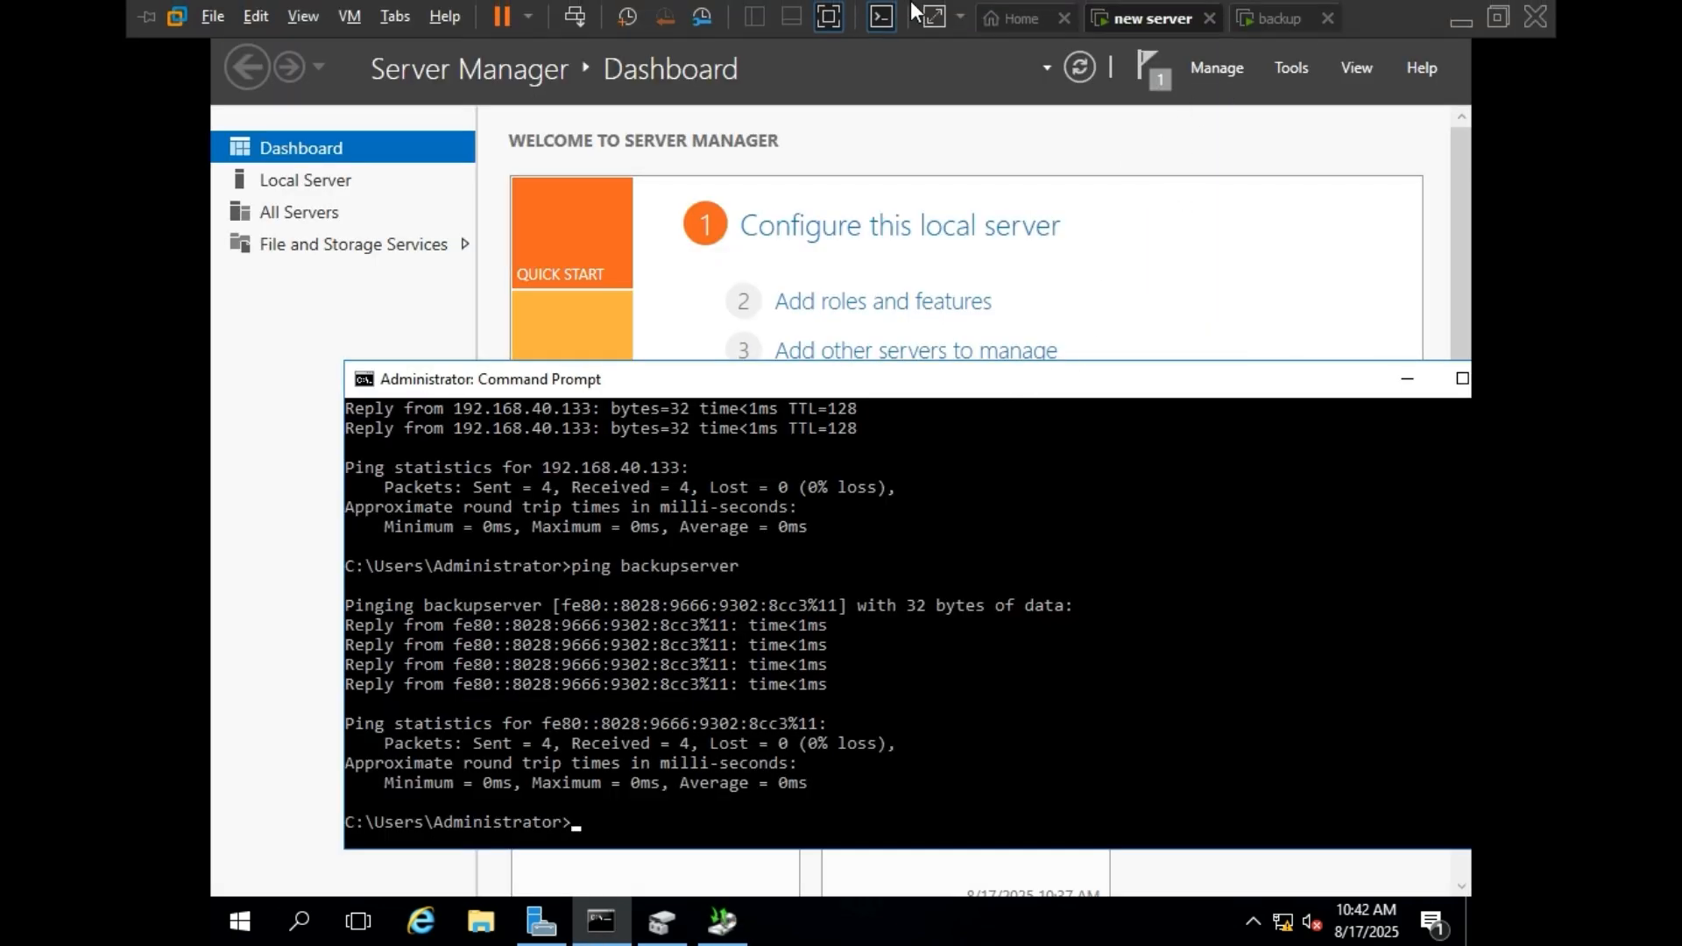
{"action": "left_click", "coordinate": [823, 24]}
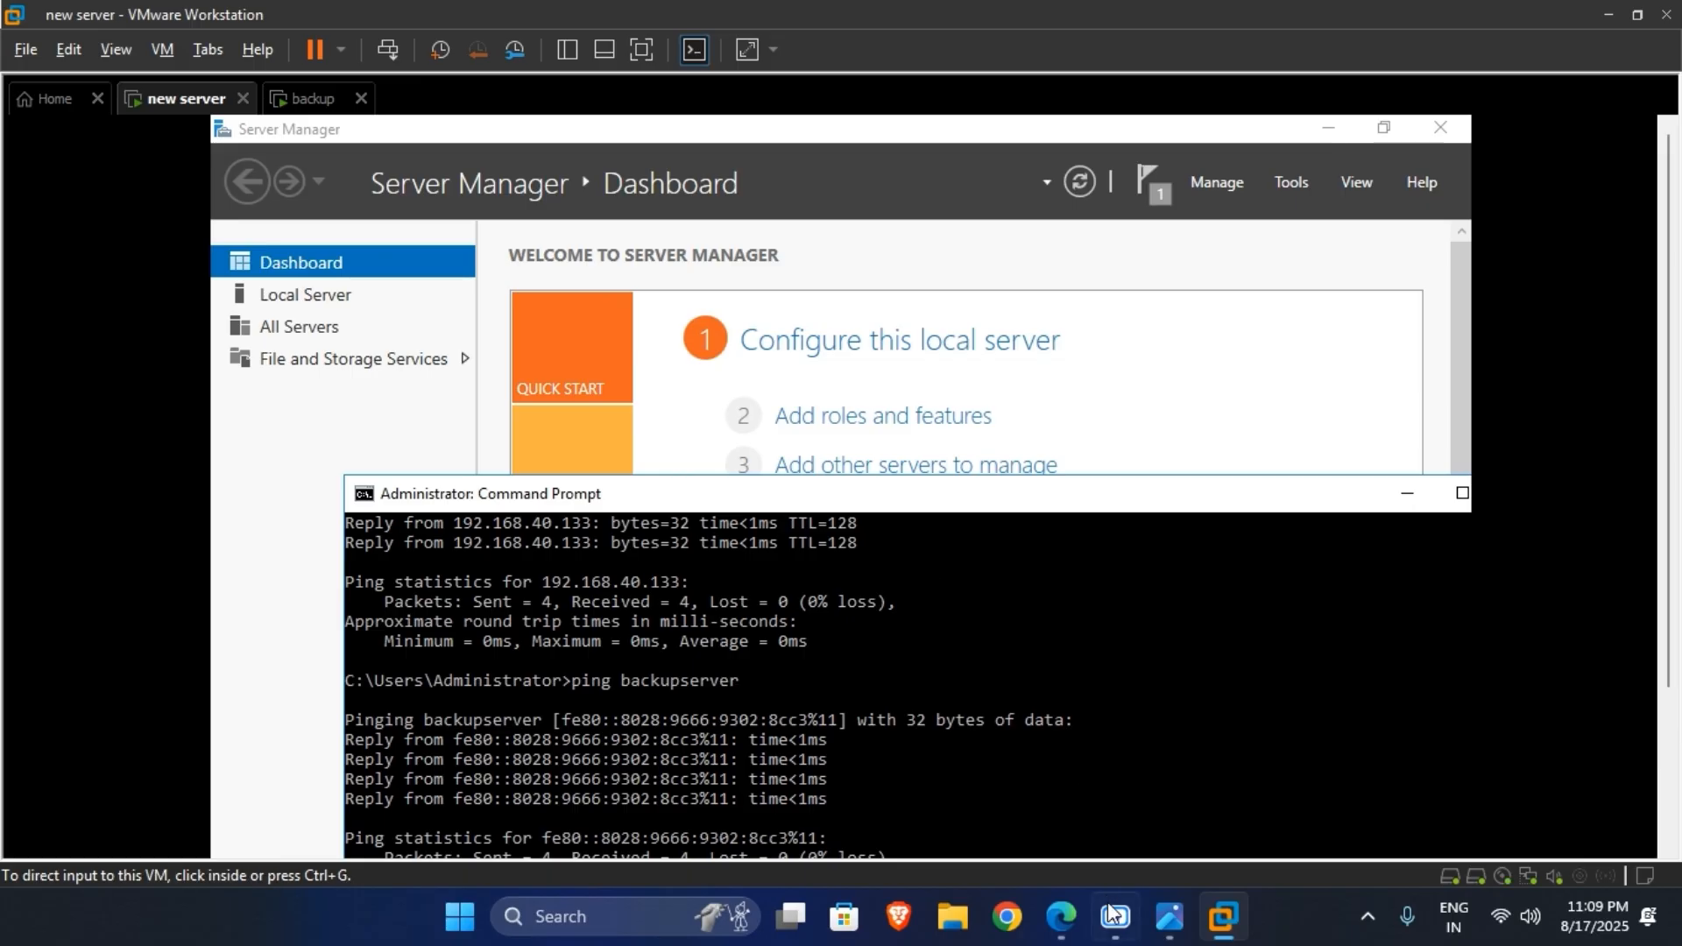
{"action": "left_click", "coordinate": [1169, 916]}
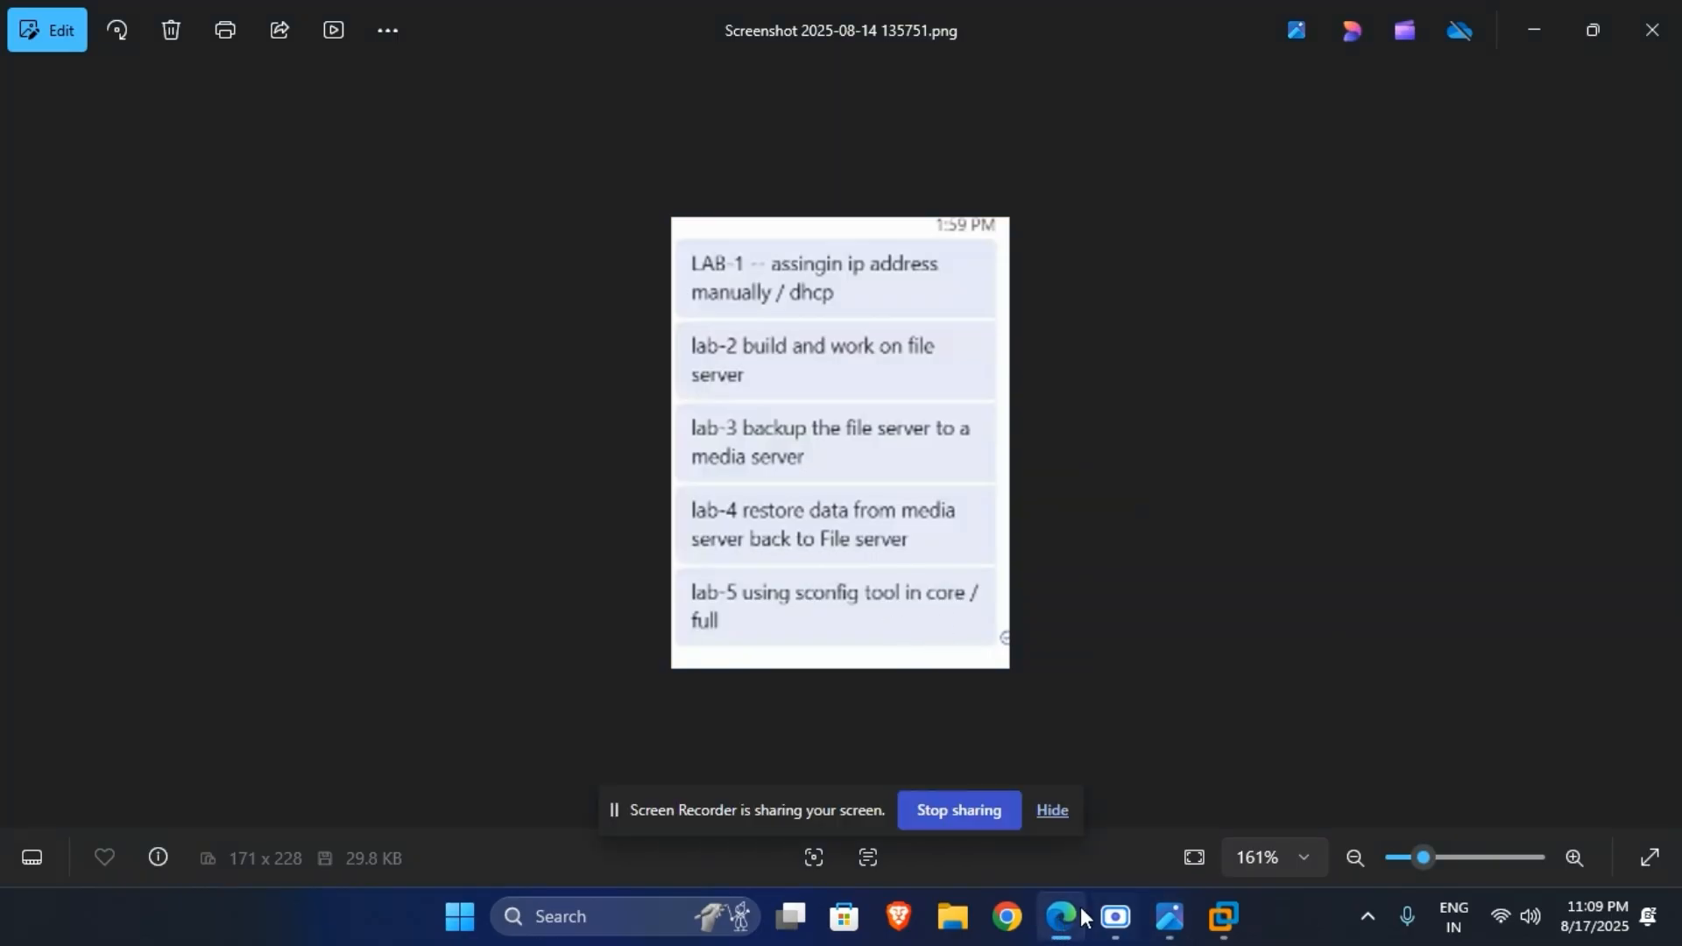
{"action": "left_click", "coordinate": [1055, 813]}
{"action": "mouse_move", "coordinate": [1207, 919]}
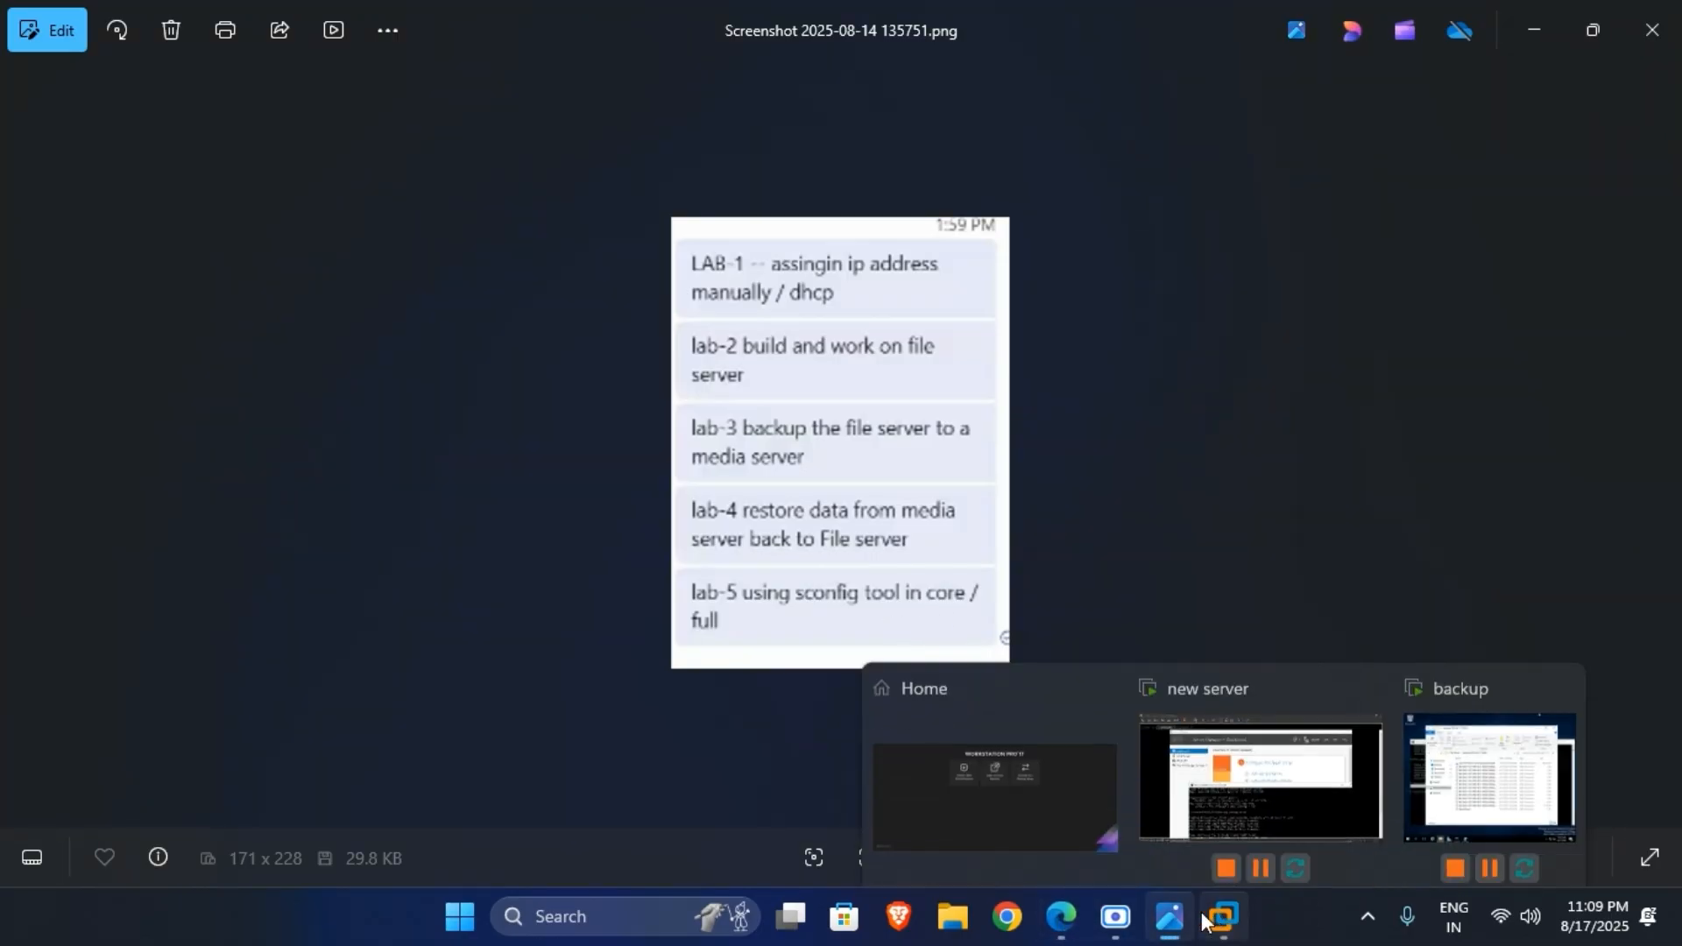
{"action": "left_click", "coordinate": [1260, 776]}
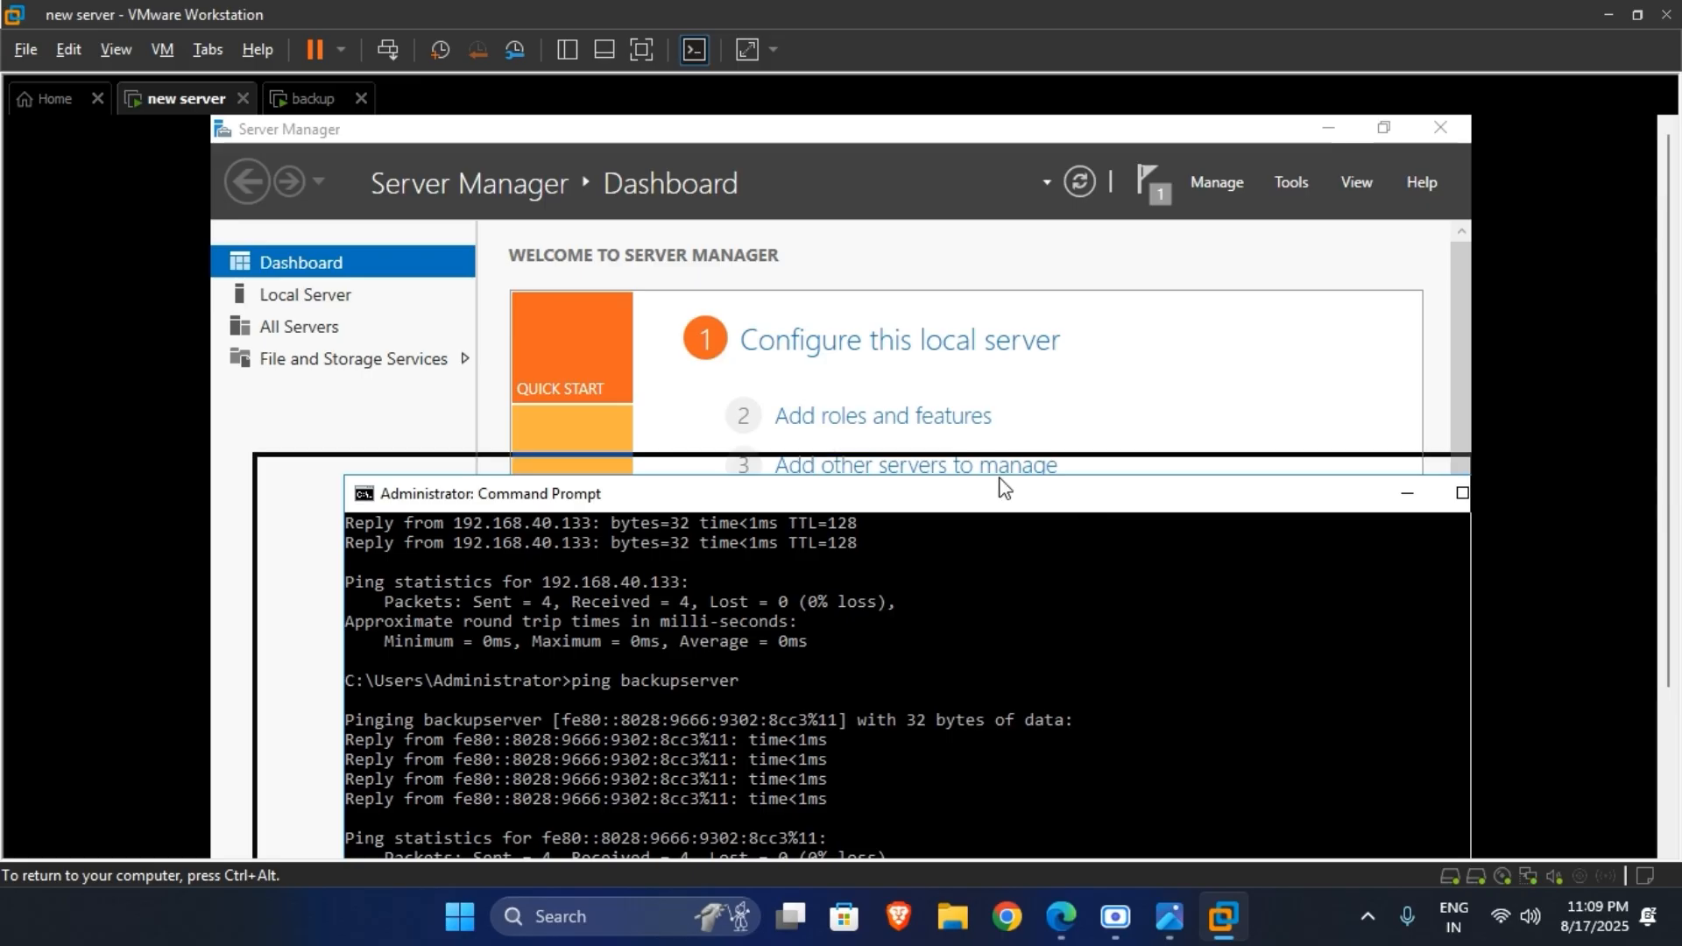
{"action": "left_click", "coordinate": [642, 49]}
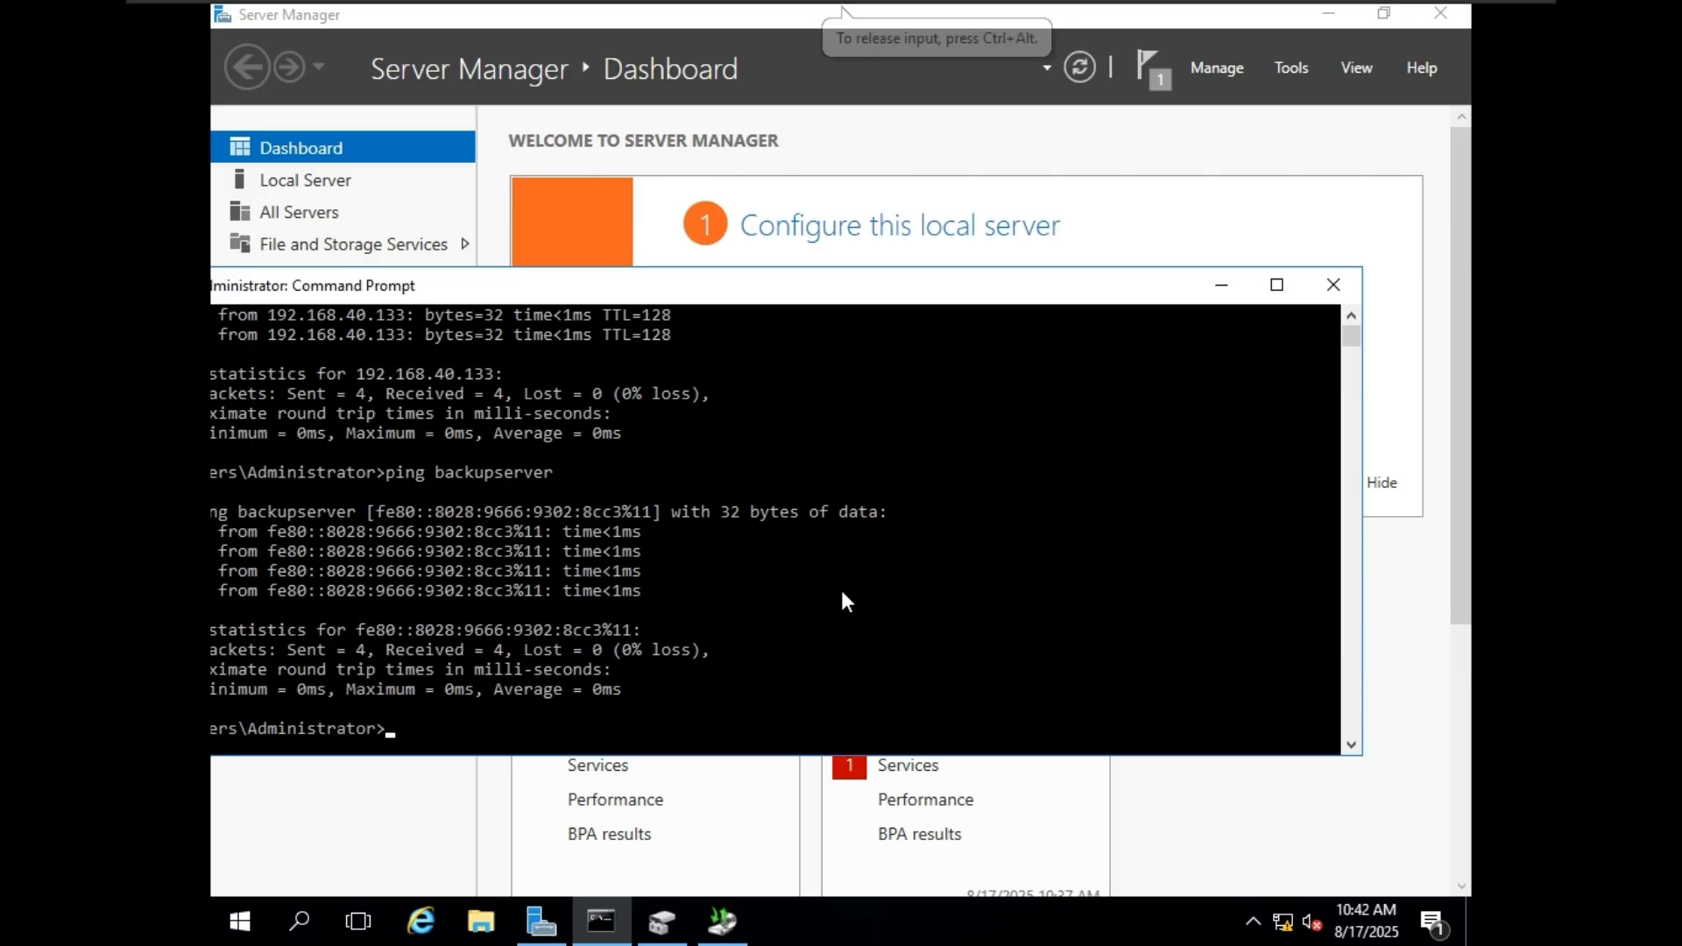
Clear the other windows from the new server's desktop and run sconfig in Command Prompt.
{"action": "left_click", "coordinate": [1231, 291]}
{"action": "left_click", "coordinate": [1328, 13]}
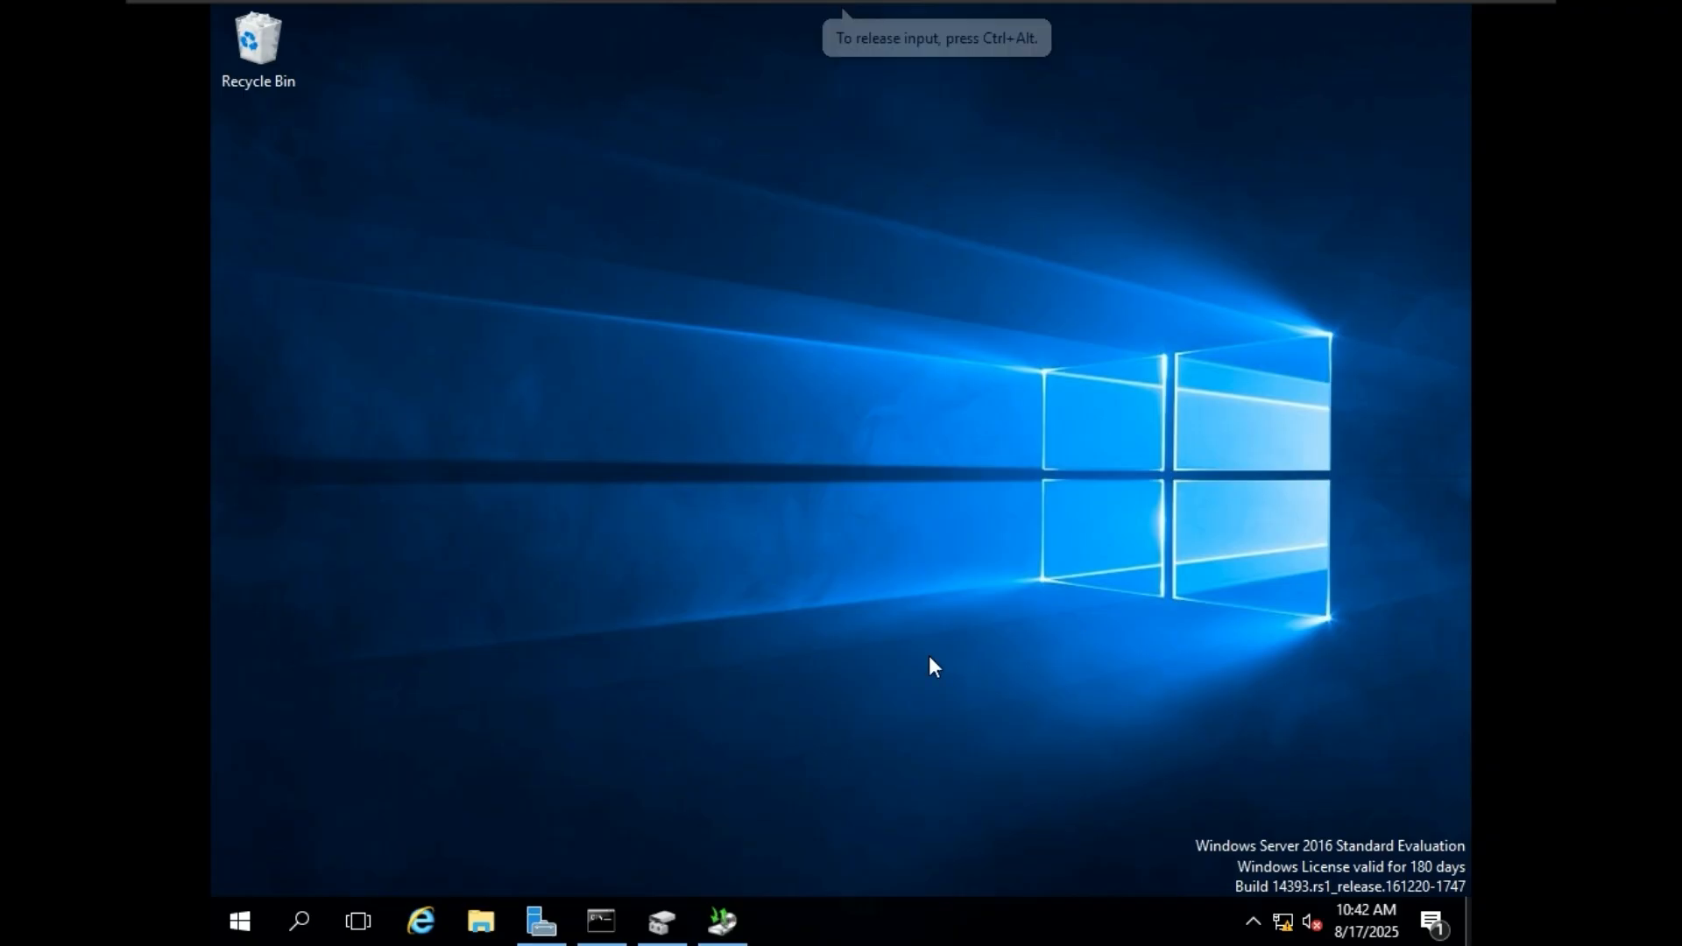
{"action": "left_click", "coordinate": [601, 921]}
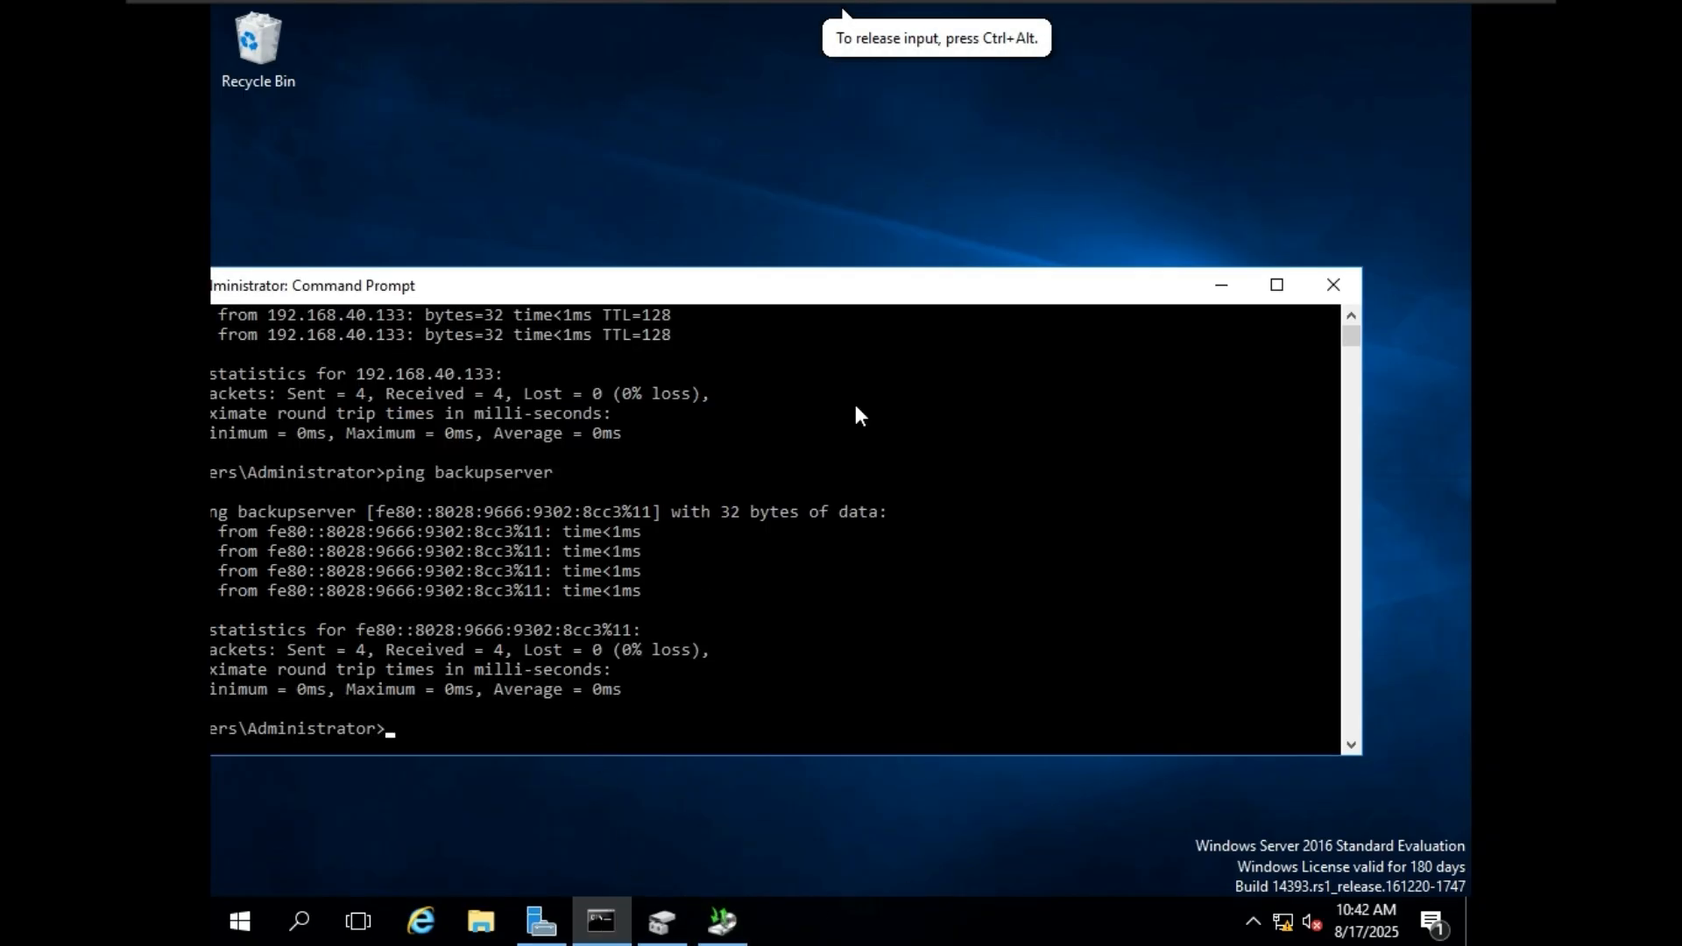
{"action": "left_click_drag", "start_coordinate": [928, 297], "coordinate": [936, 150]}
{"action": "type", "text": "sconfig"}
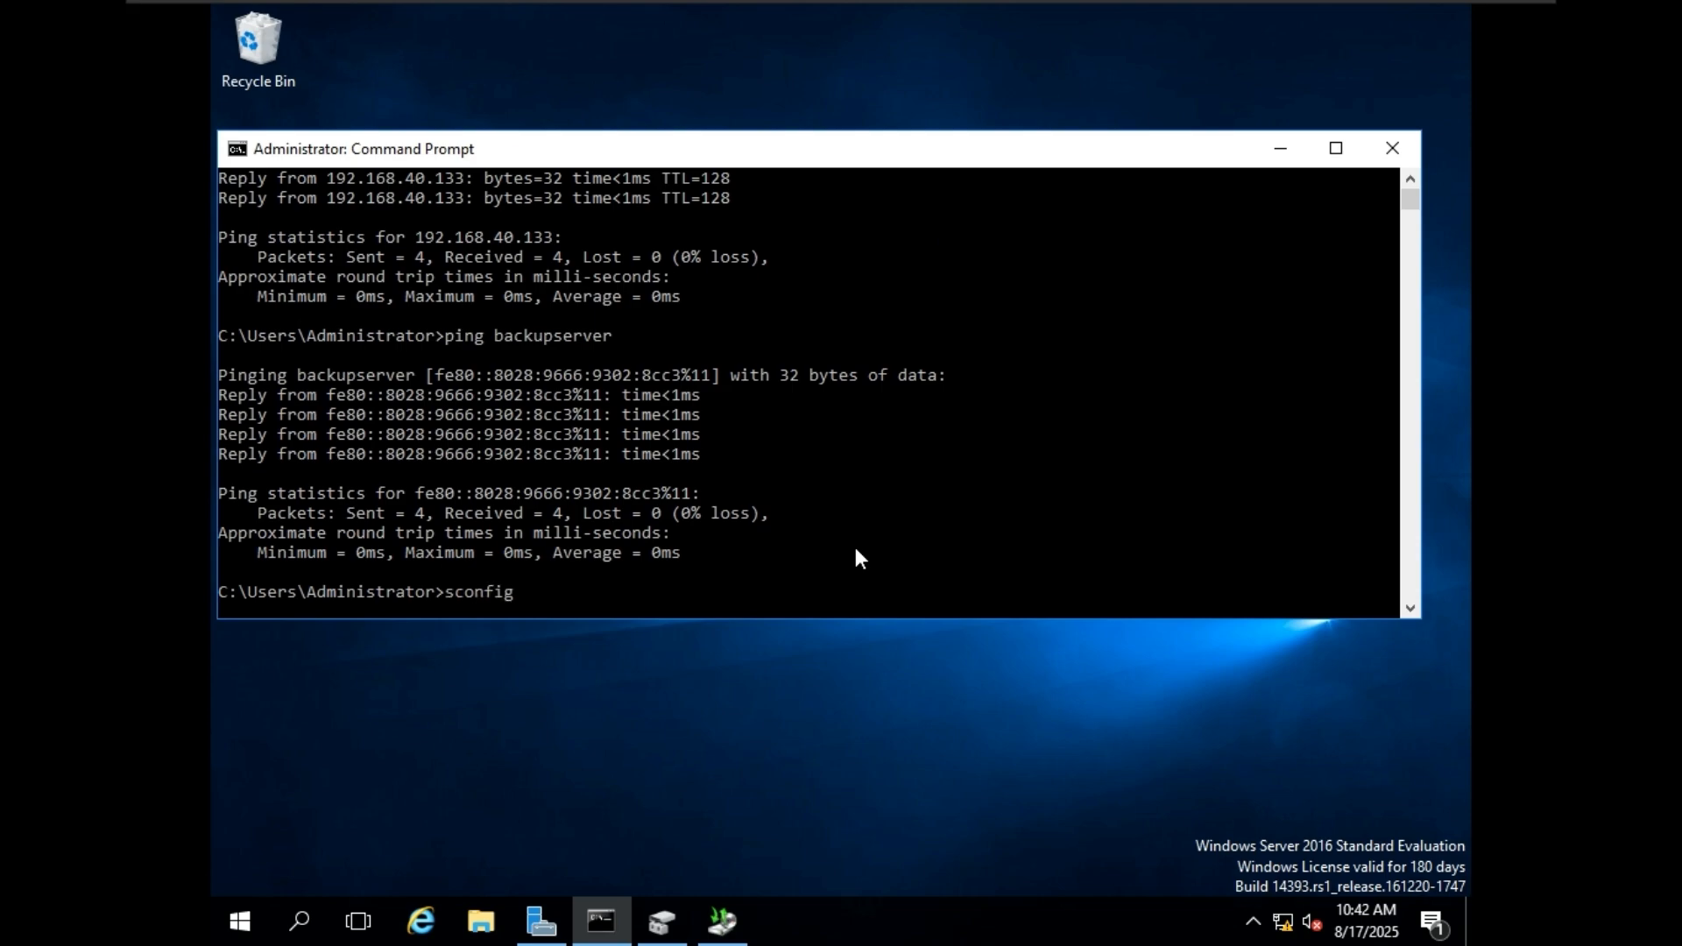
{"action": "key", "text": "Return"}
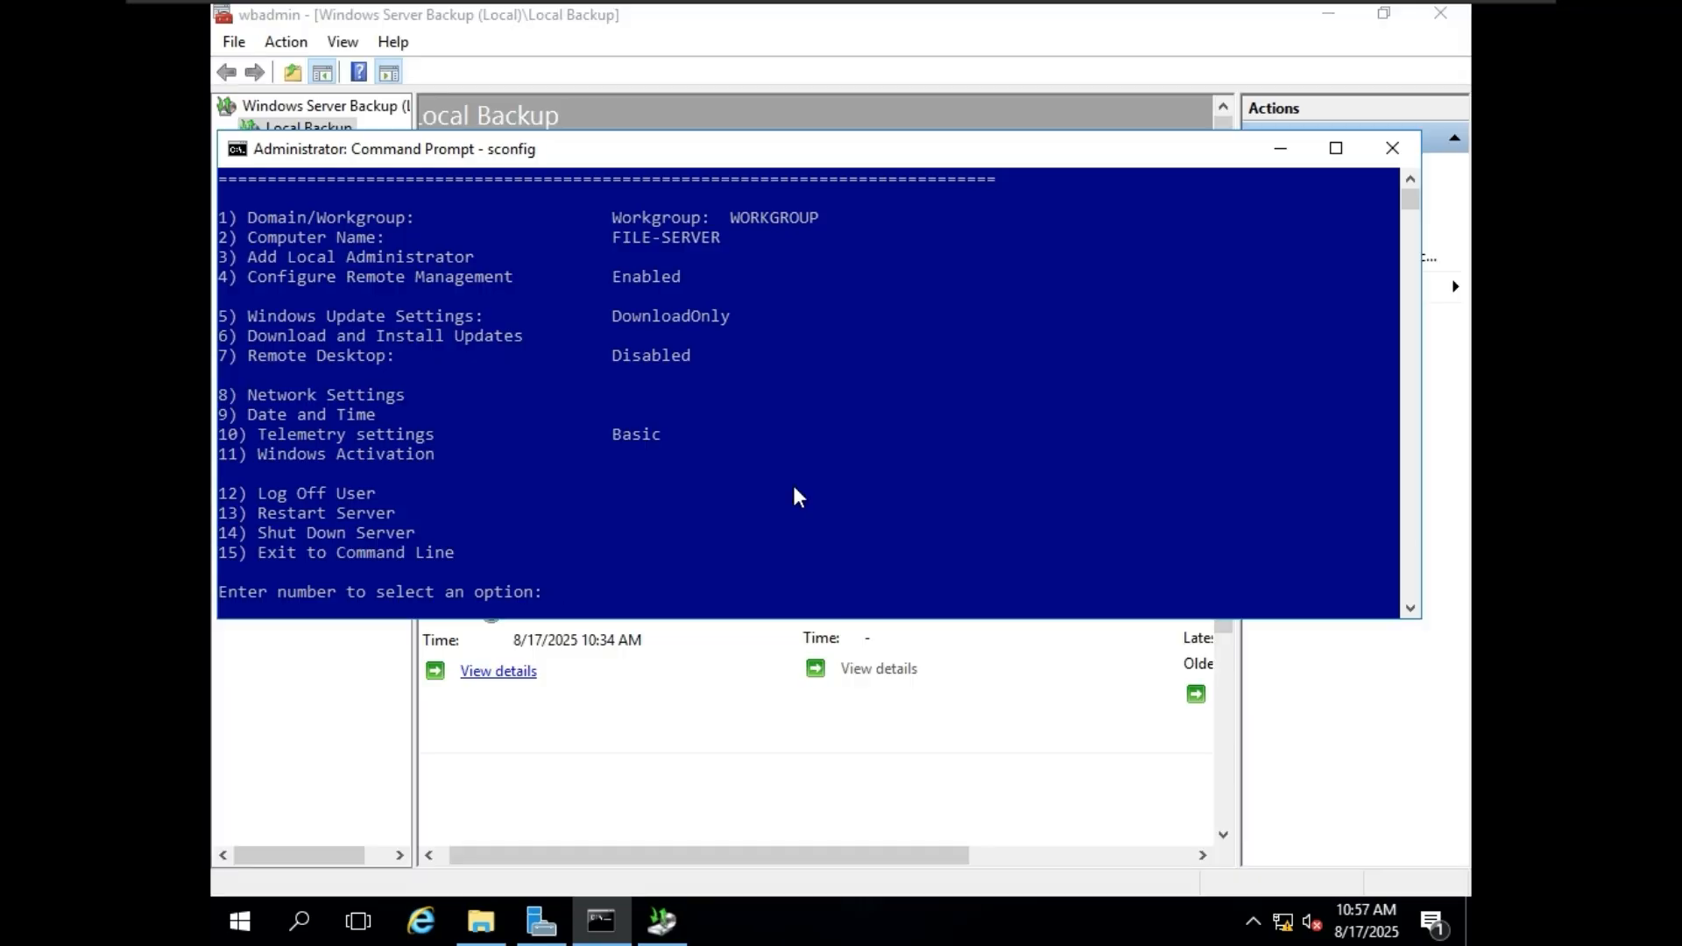
Examine the Server Configuration options in sconfig, including the current workgroup and computer name.
{"action": "scroll", "coordinate": [791, 480], "scroll_direction": "up", "scroll_amount": 2}
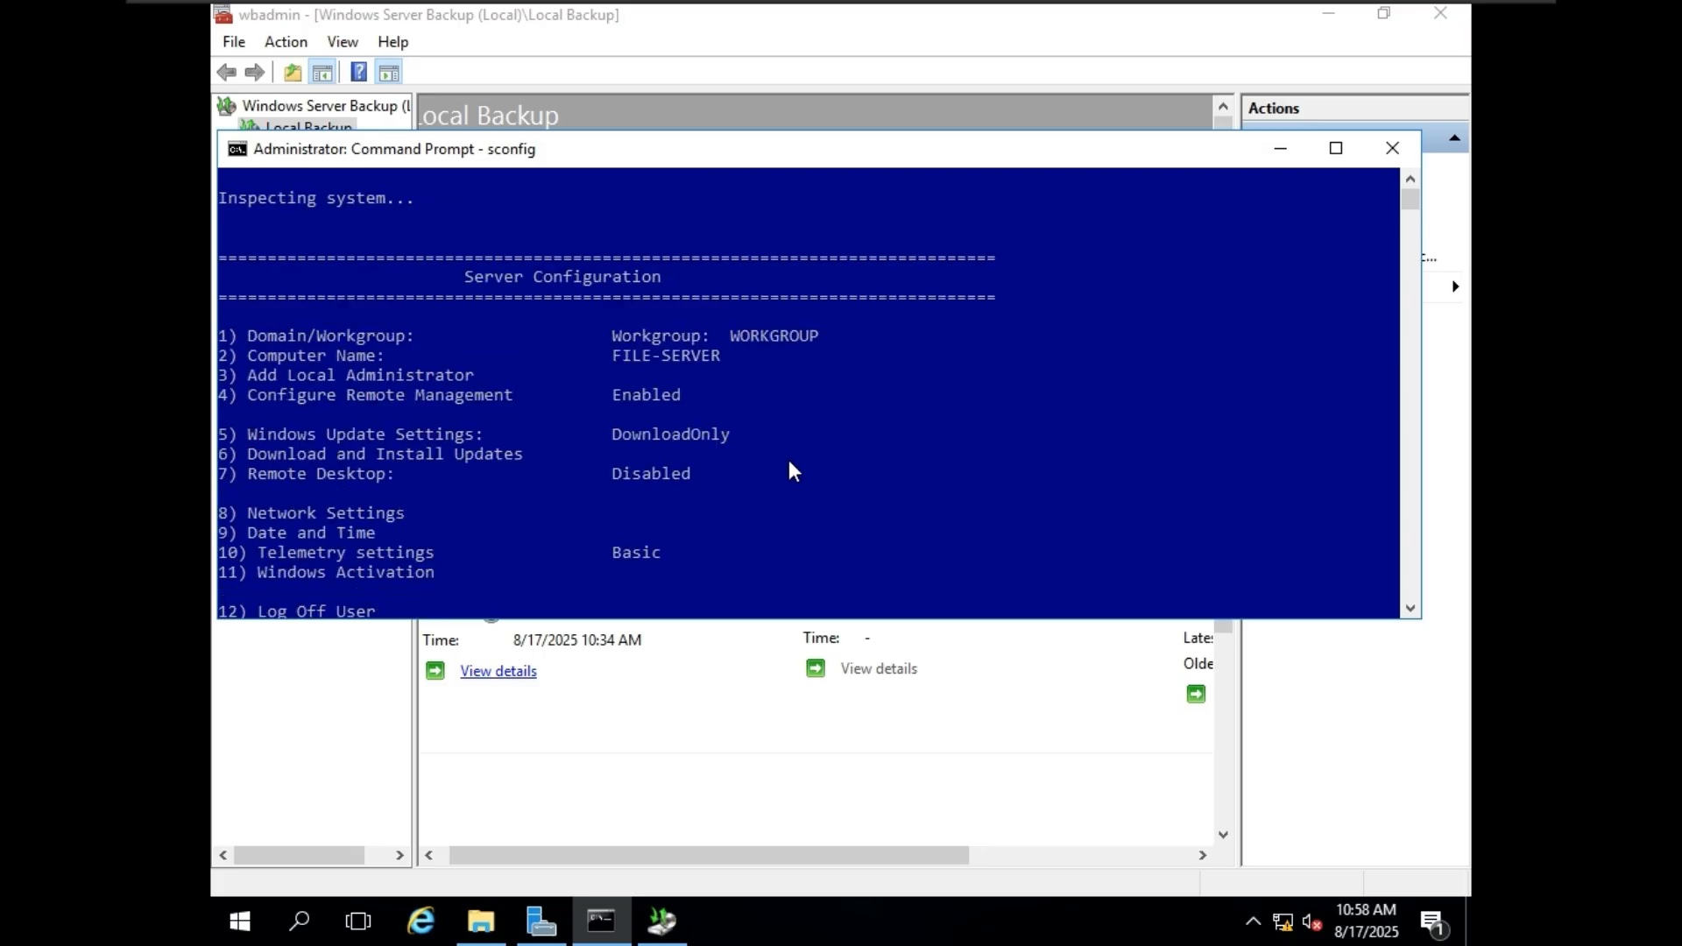
{"action": "scroll", "coordinate": [787, 460], "scroll_direction": "up", "scroll_amount": 1}
{"action": "scroll", "coordinate": [775, 421], "scroll_direction": "down", "scroll_amount": 3}
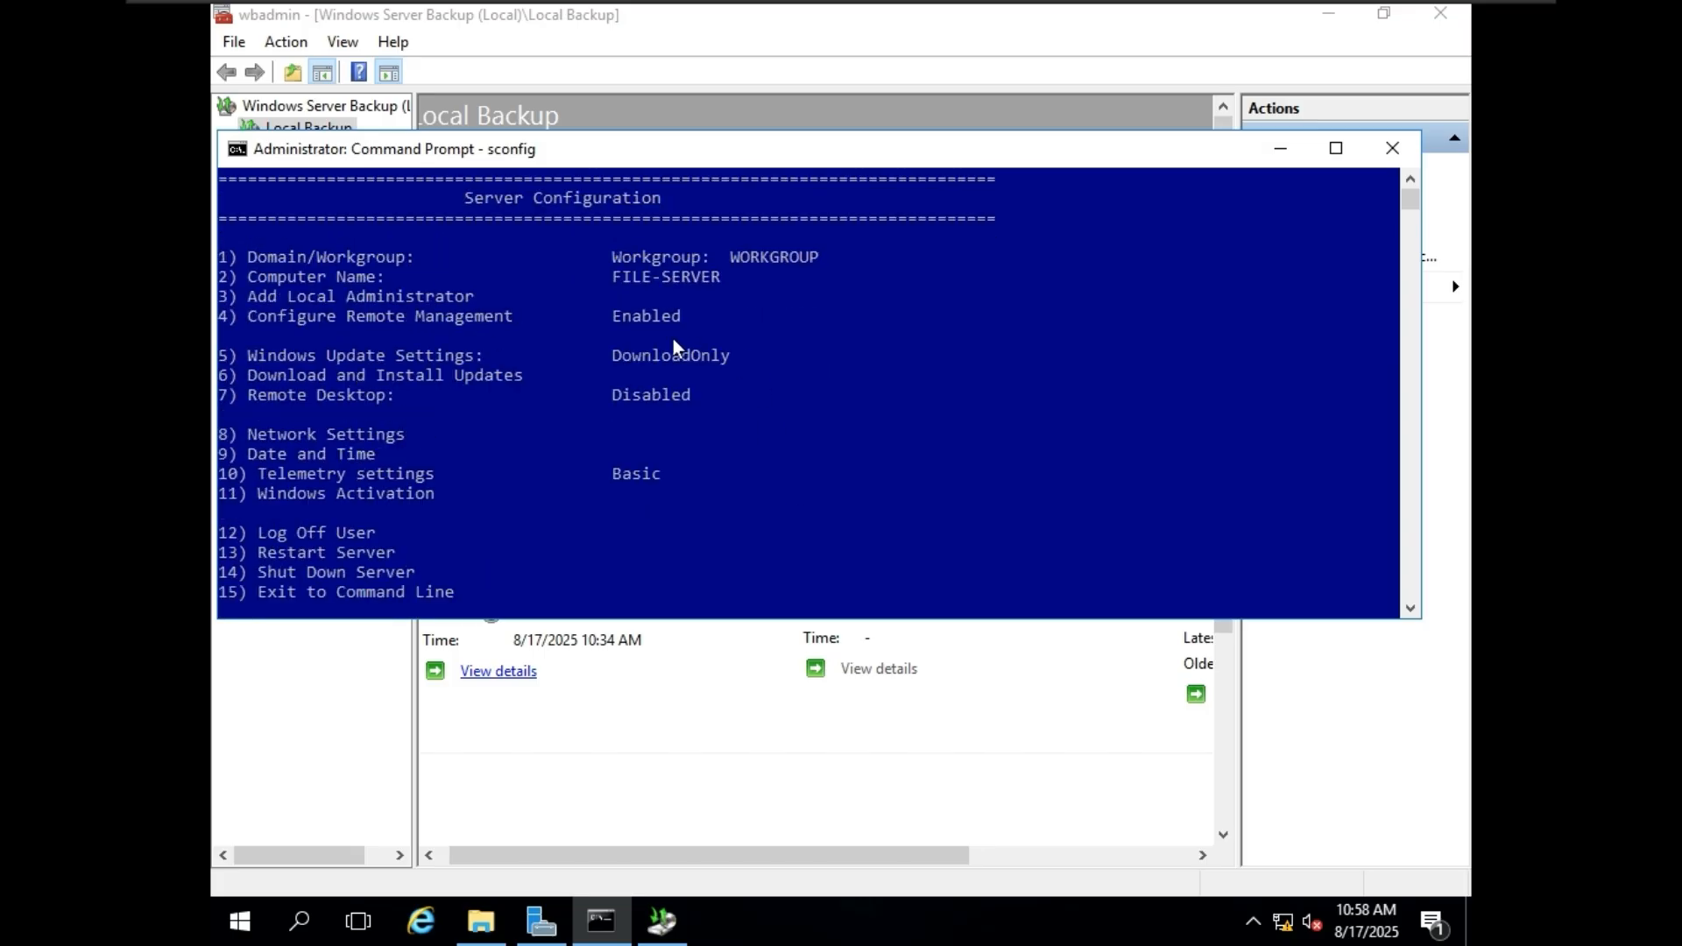
{"action": "left_click", "coordinate": [488, 257]}
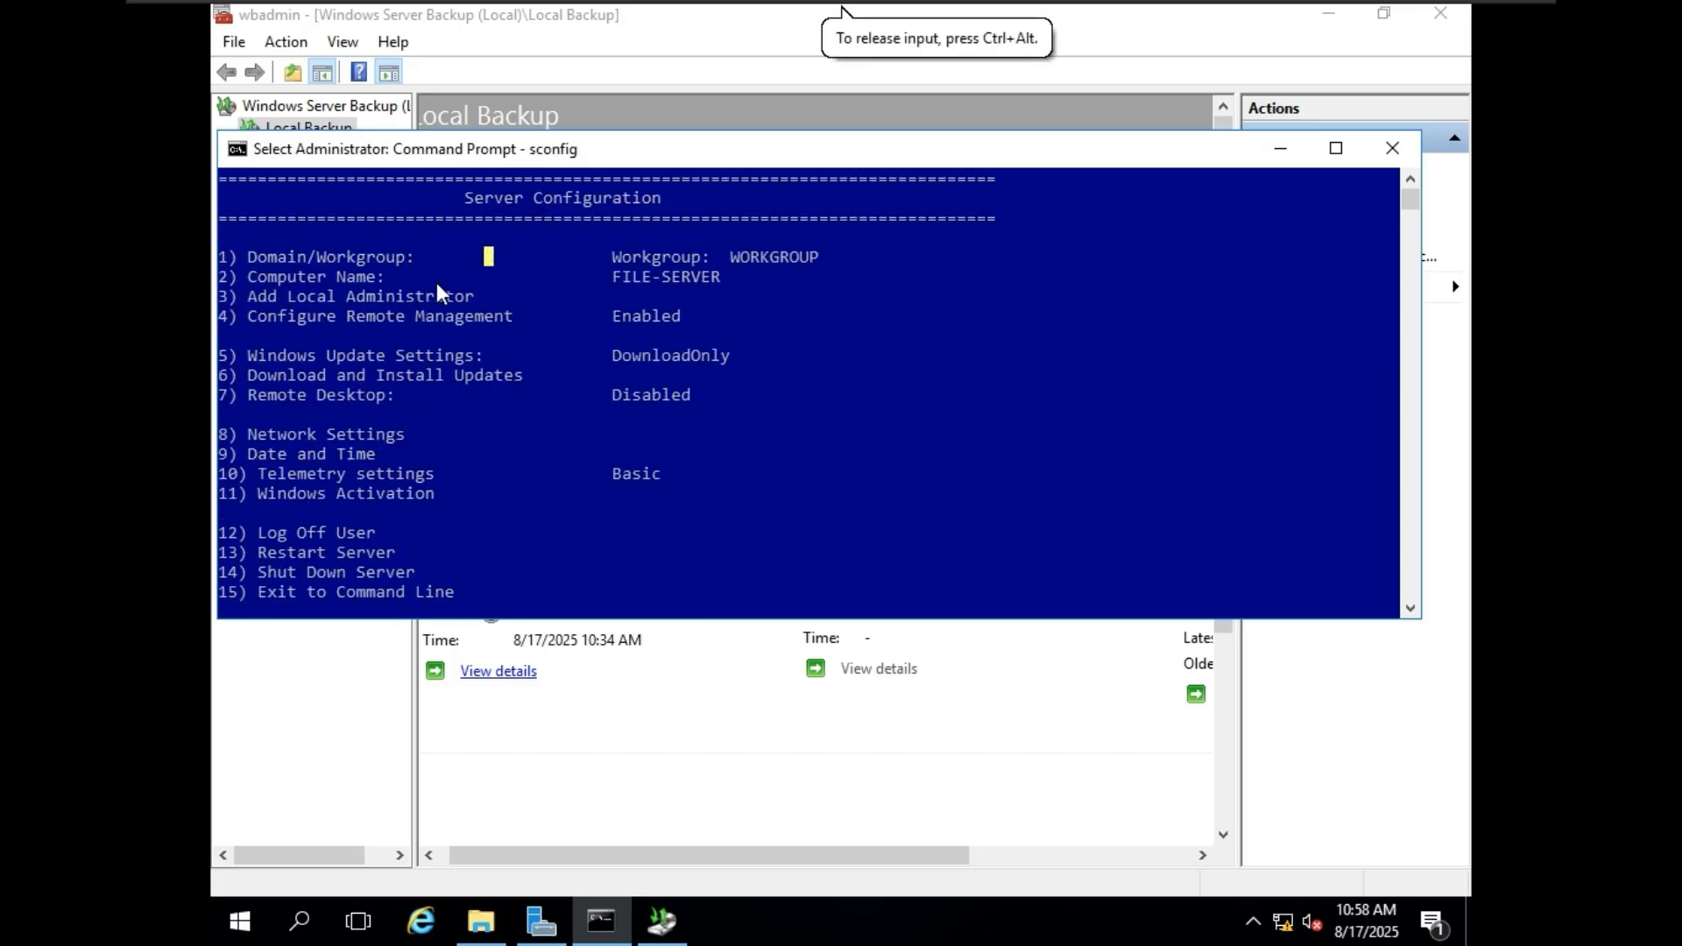
{"action": "left_click_drag", "start_coordinate": [606, 286], "coordinate": [695, 292]}
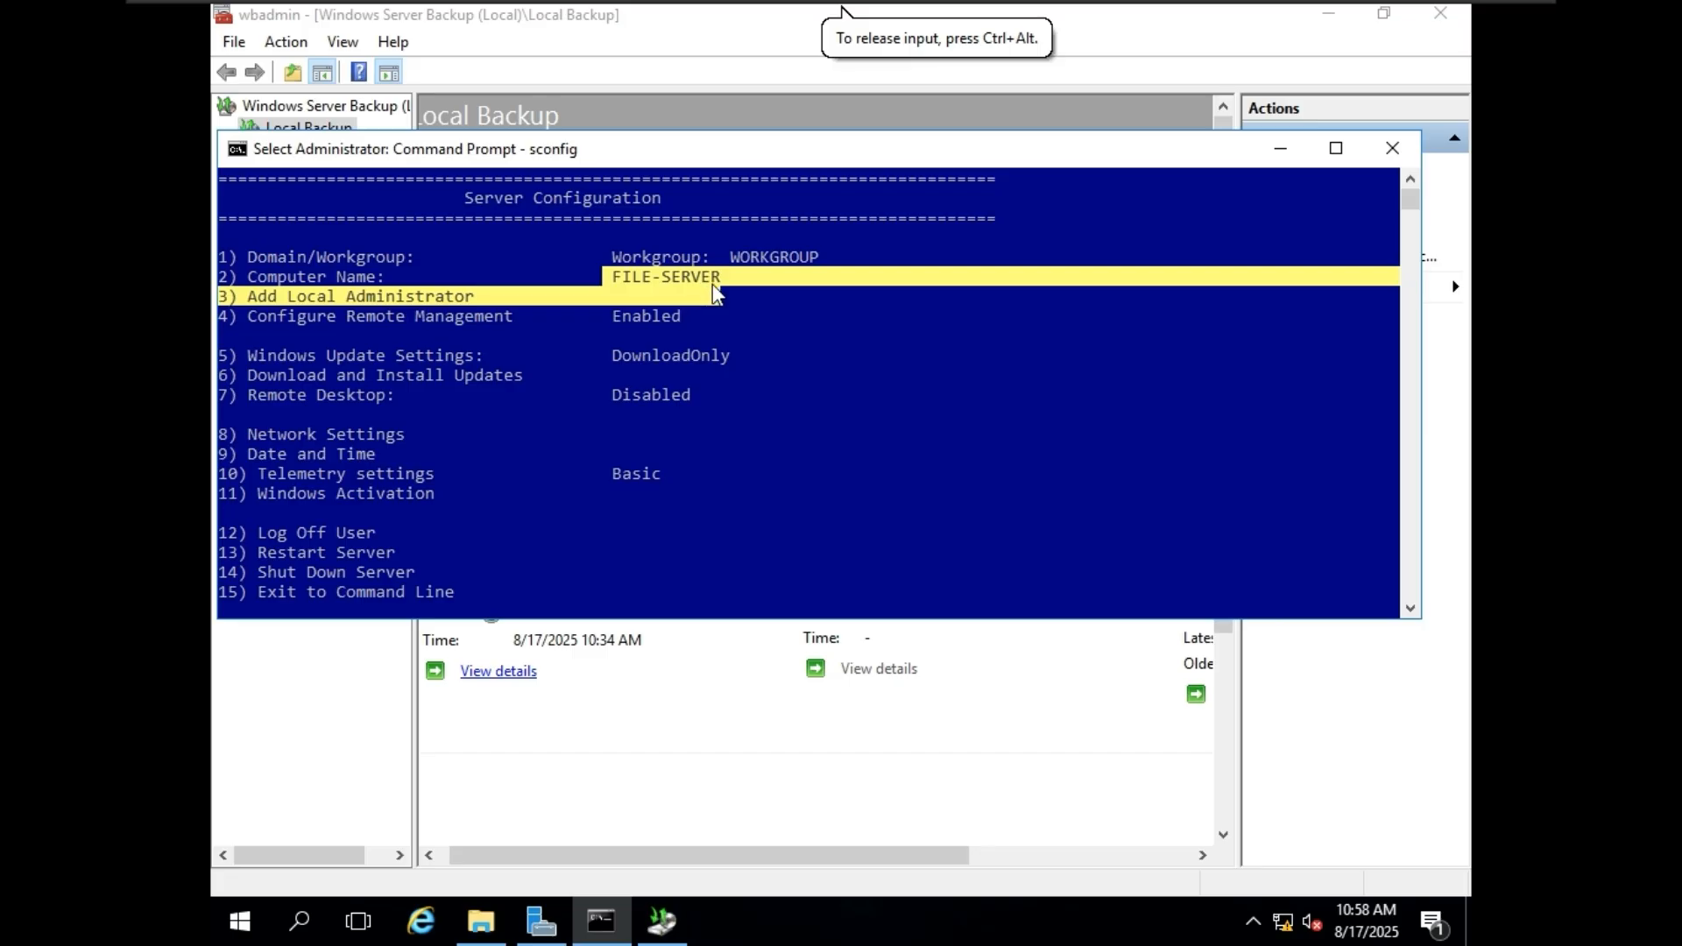
{"action": "left_click", "coordinate": [712, 283]}
{"action": "scroll", "coordinate": [698, 346], "scroll_direction": "down", "scroll_amount": 4}
{"action": "scroll", "coordinate": [678, 389], "scroll_direction": "up", "scroll_amount": 2}
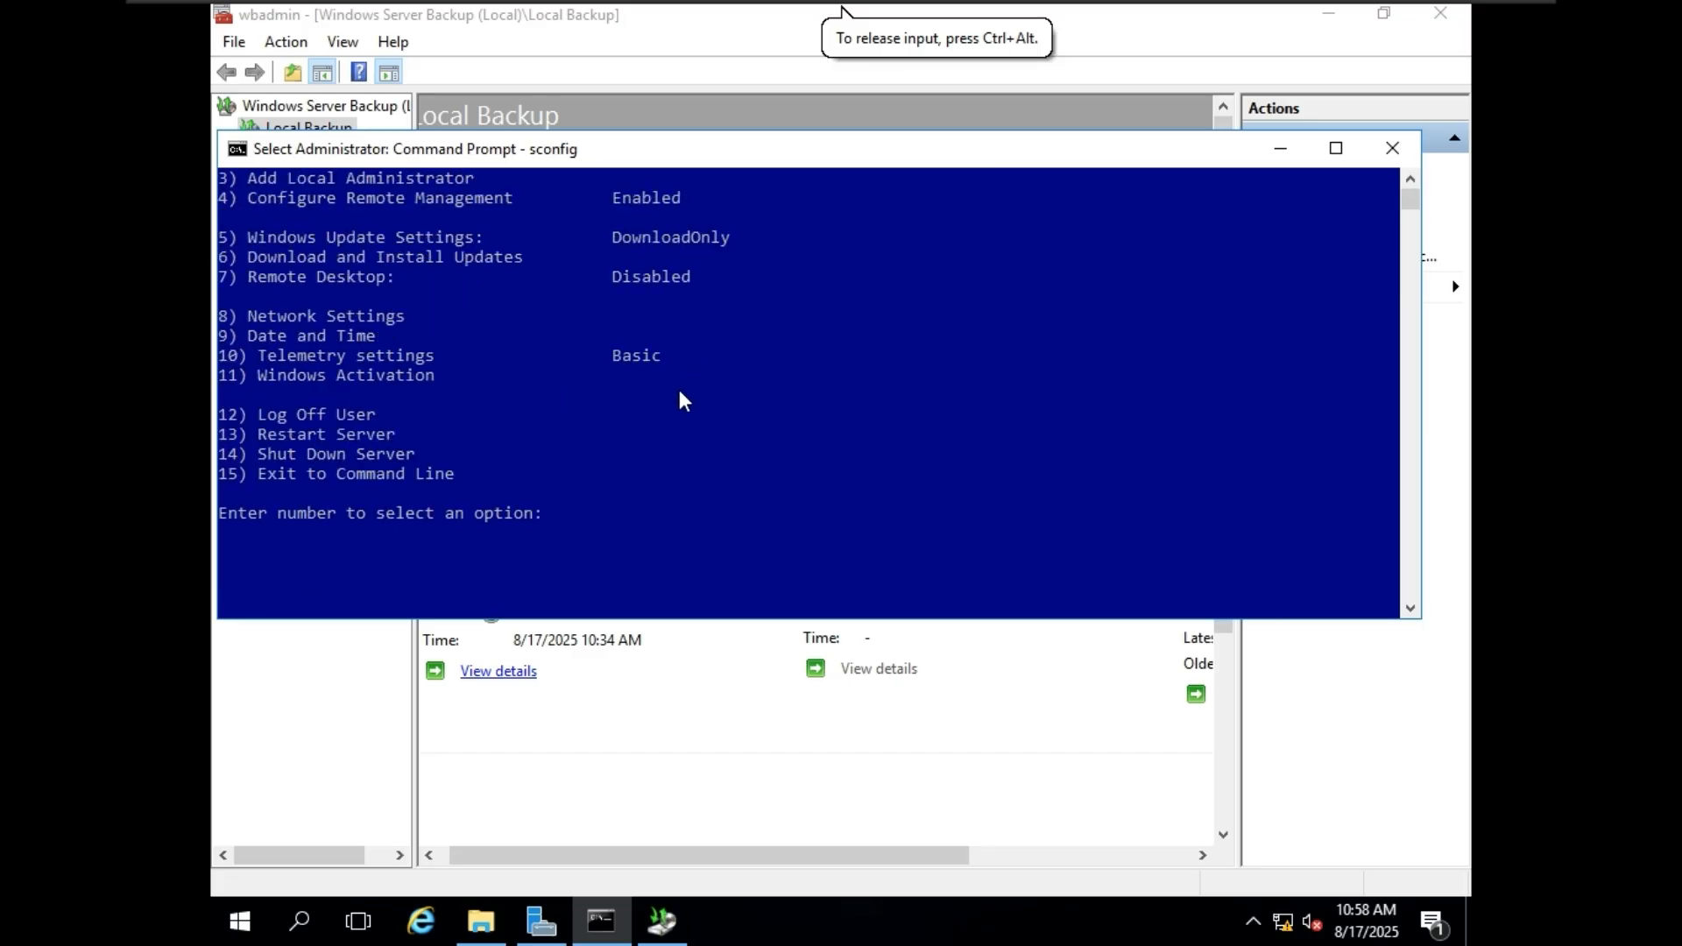
{"action": "scroll", "coordinate": [679, 392], "scroll_direction": "up", "scroll_amount": 1}
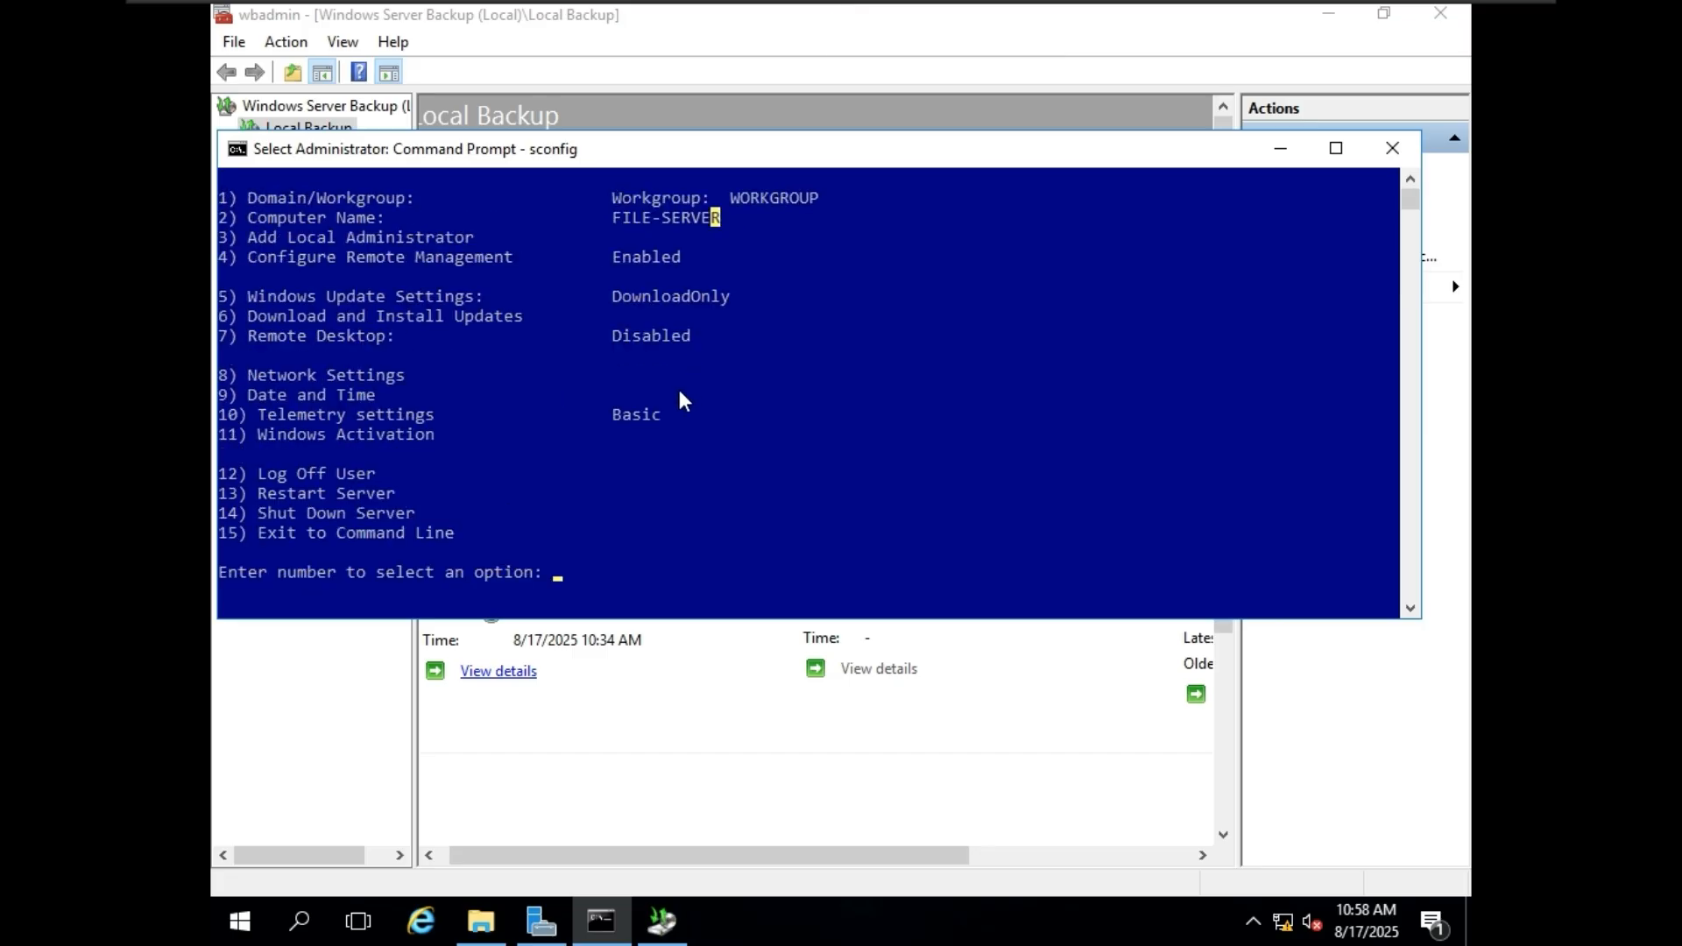
Choose the Computer Name option (2) in sconfig and enter fileserver as the new computer name.
{"action": "left_click", "coordinate": [501, 349]}
{"action": "type", "text": "2"}
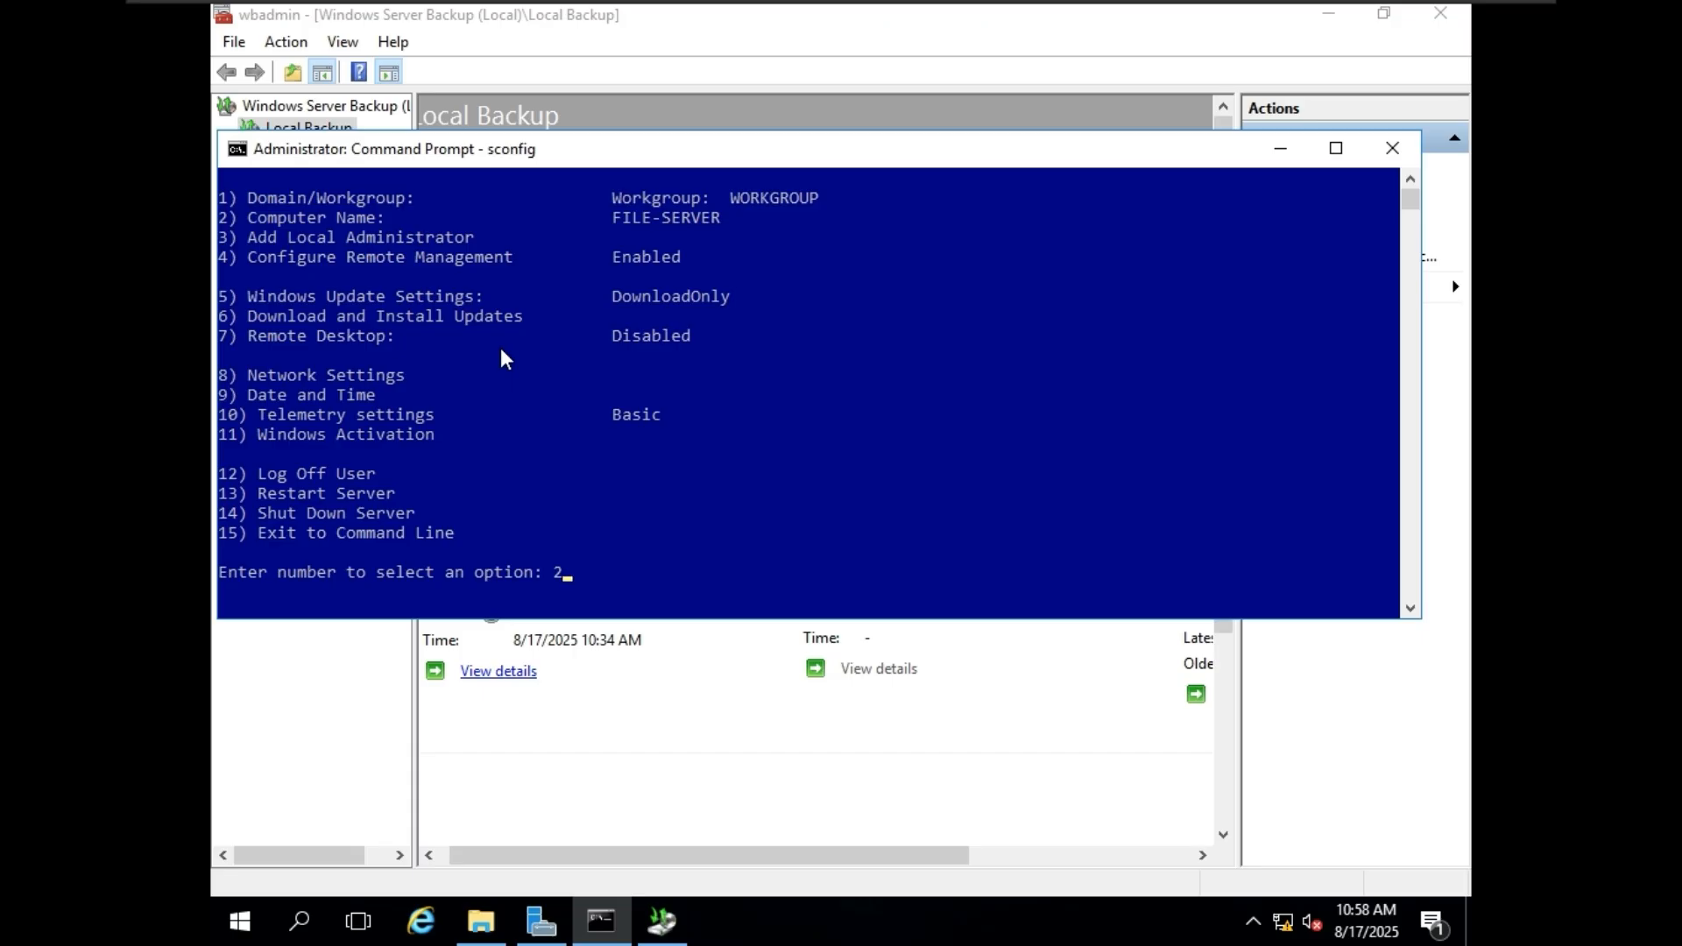
{"action": "key", "text": "Return"}
{"action": "scroll", "coordinate": [518, 352], "scroll_direction": "up", "scroll_amount": 2}
{"action": "scroll", "coordinate": [561, 394], "scroll_direction": "down", "scroll_amount": 4}
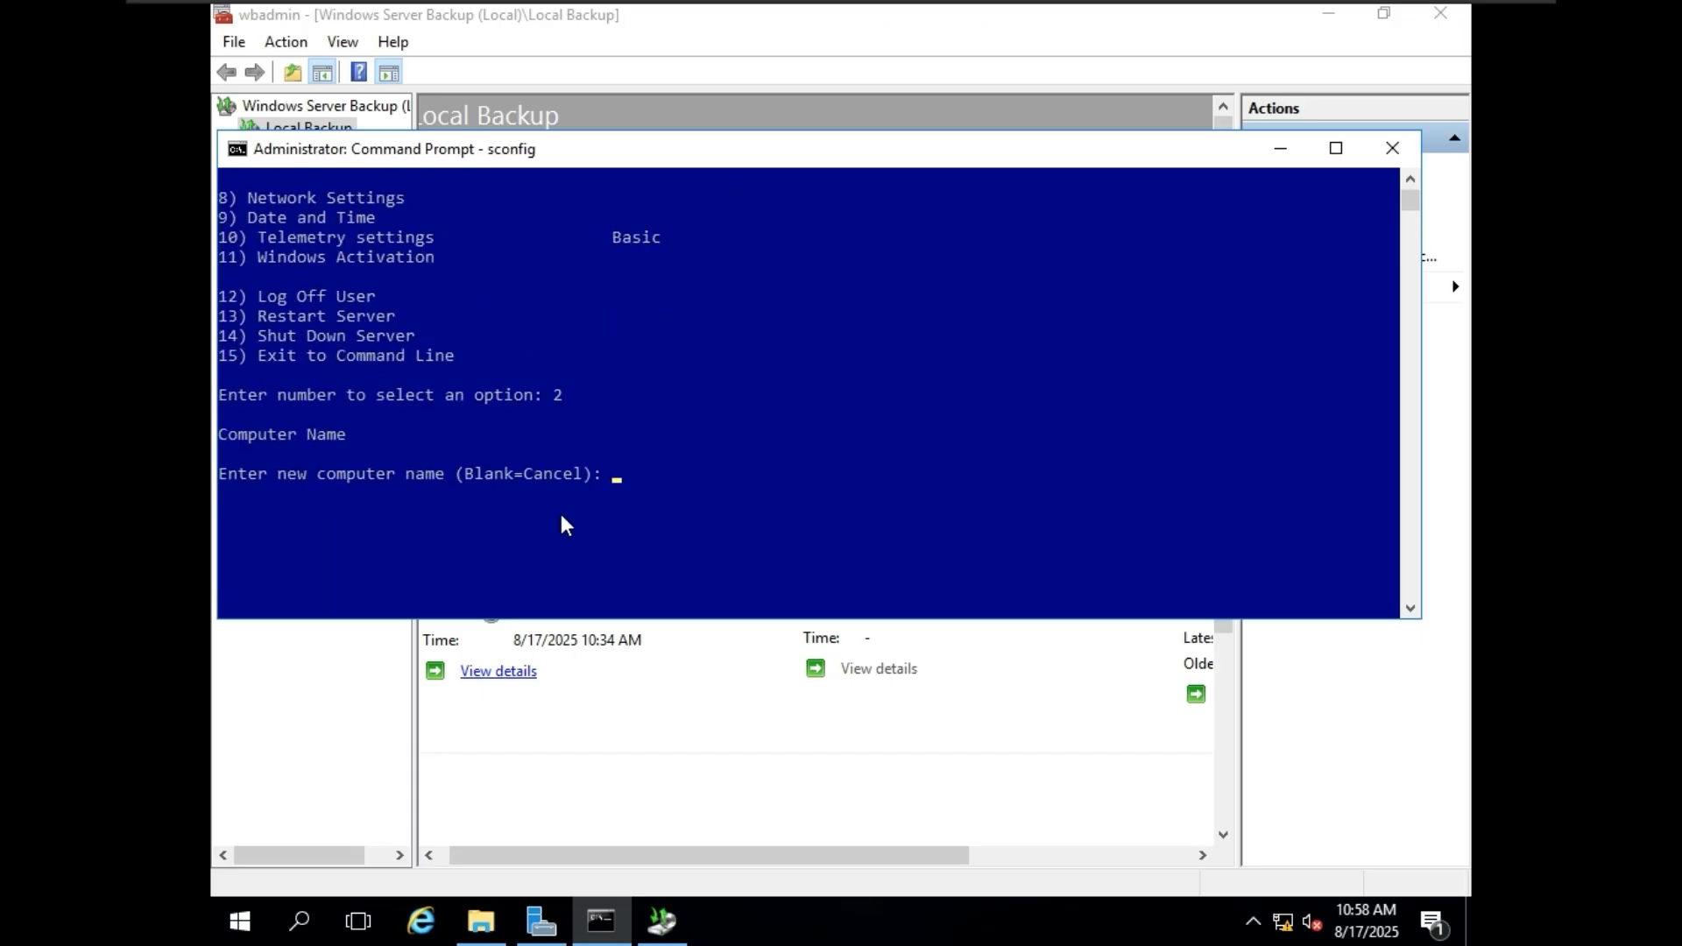
{"action": "type", "text": "fileserver"}
Compare the entered name with the current computer name, submit the change, and restart the server to apply it.
{"action": "scroll", "coordinate": [602, 412], "scroll_direction": "up", "scroll_amount": 4}
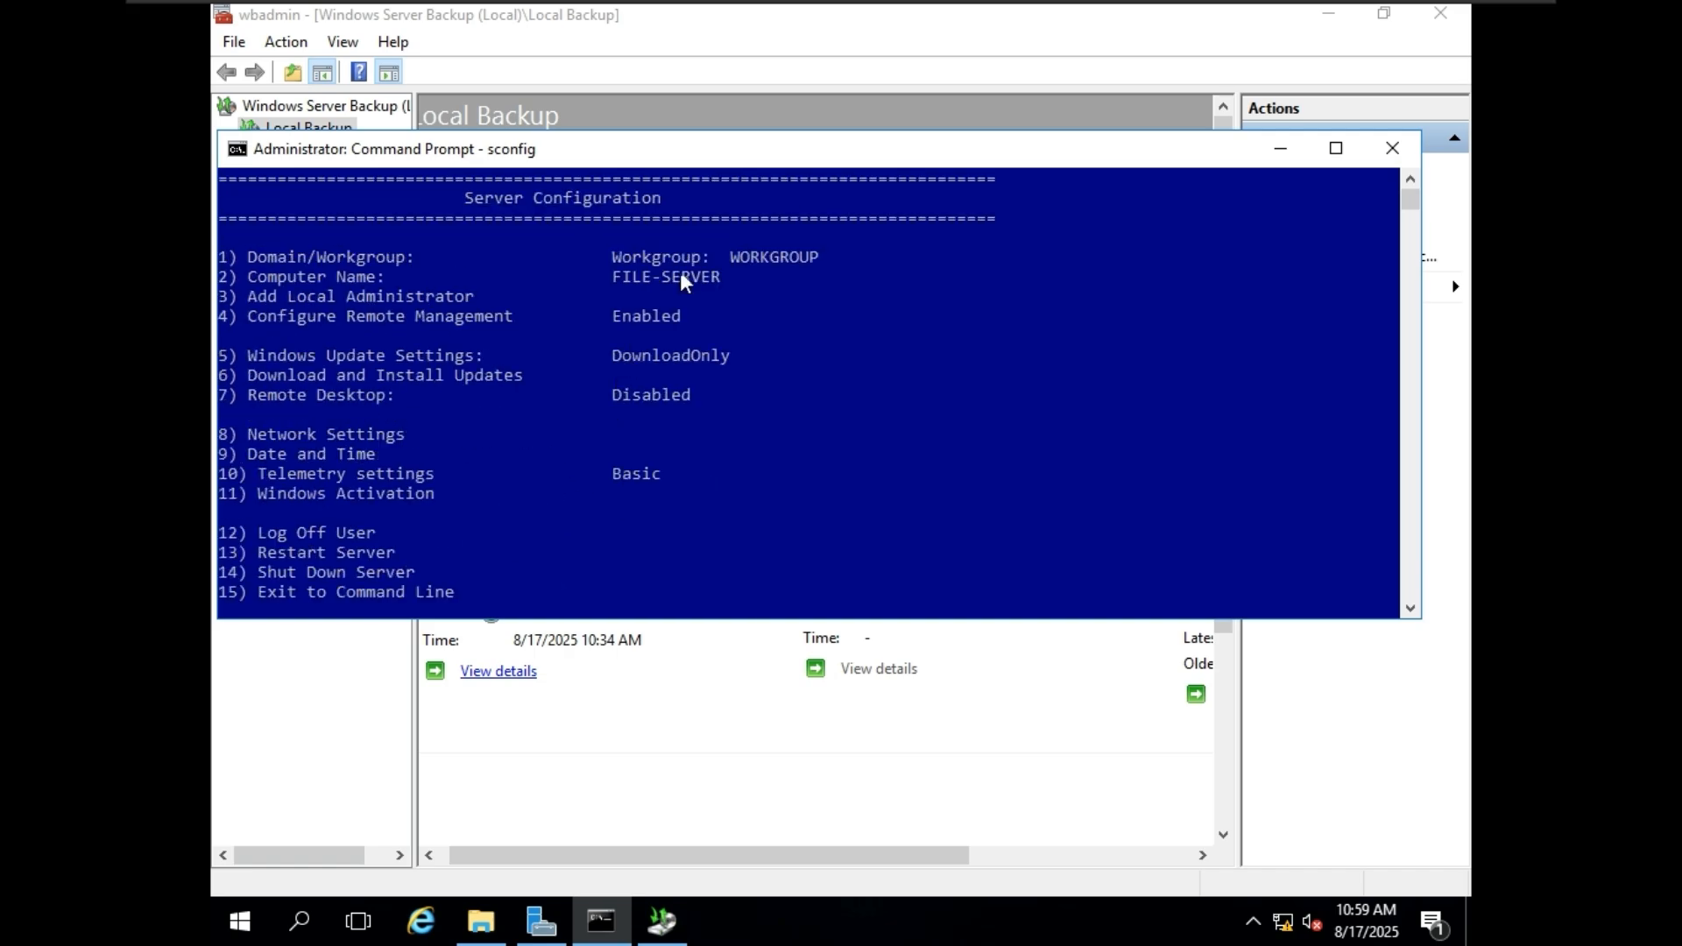
{"action": "left_click", "coordinate": [653, 280]}
{"action": "scroll", "coordinate": [743, 345], "scroll_direction": "down", "scroll_amount": 6}
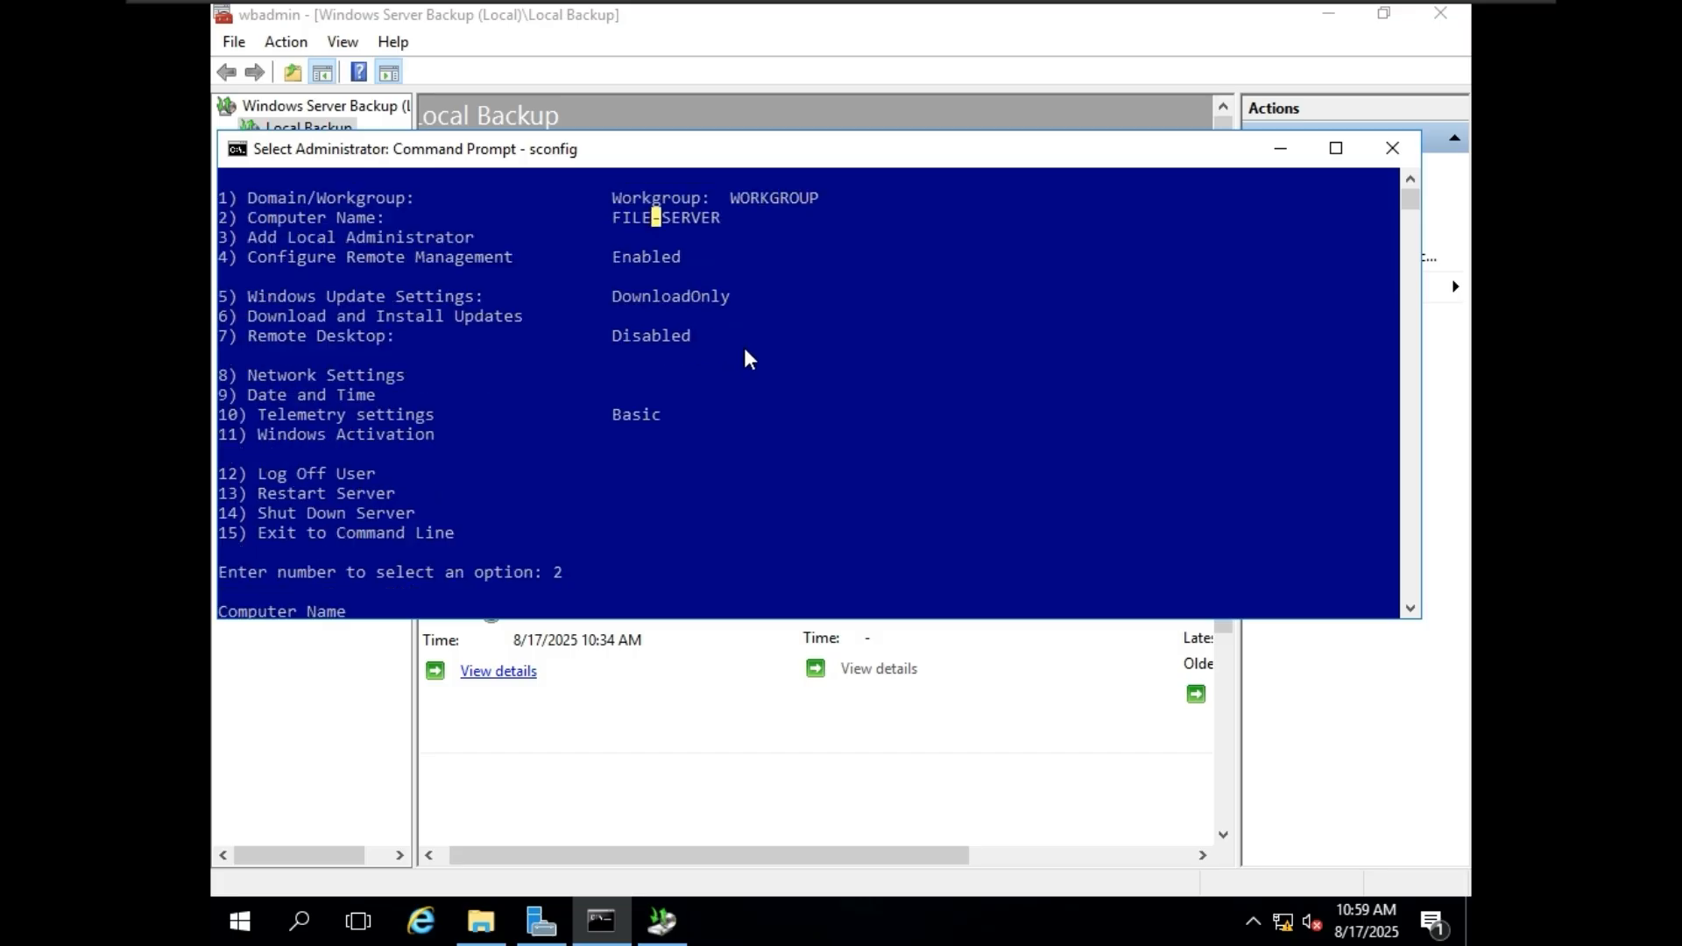
{"action": "key", "text": "Escape"}
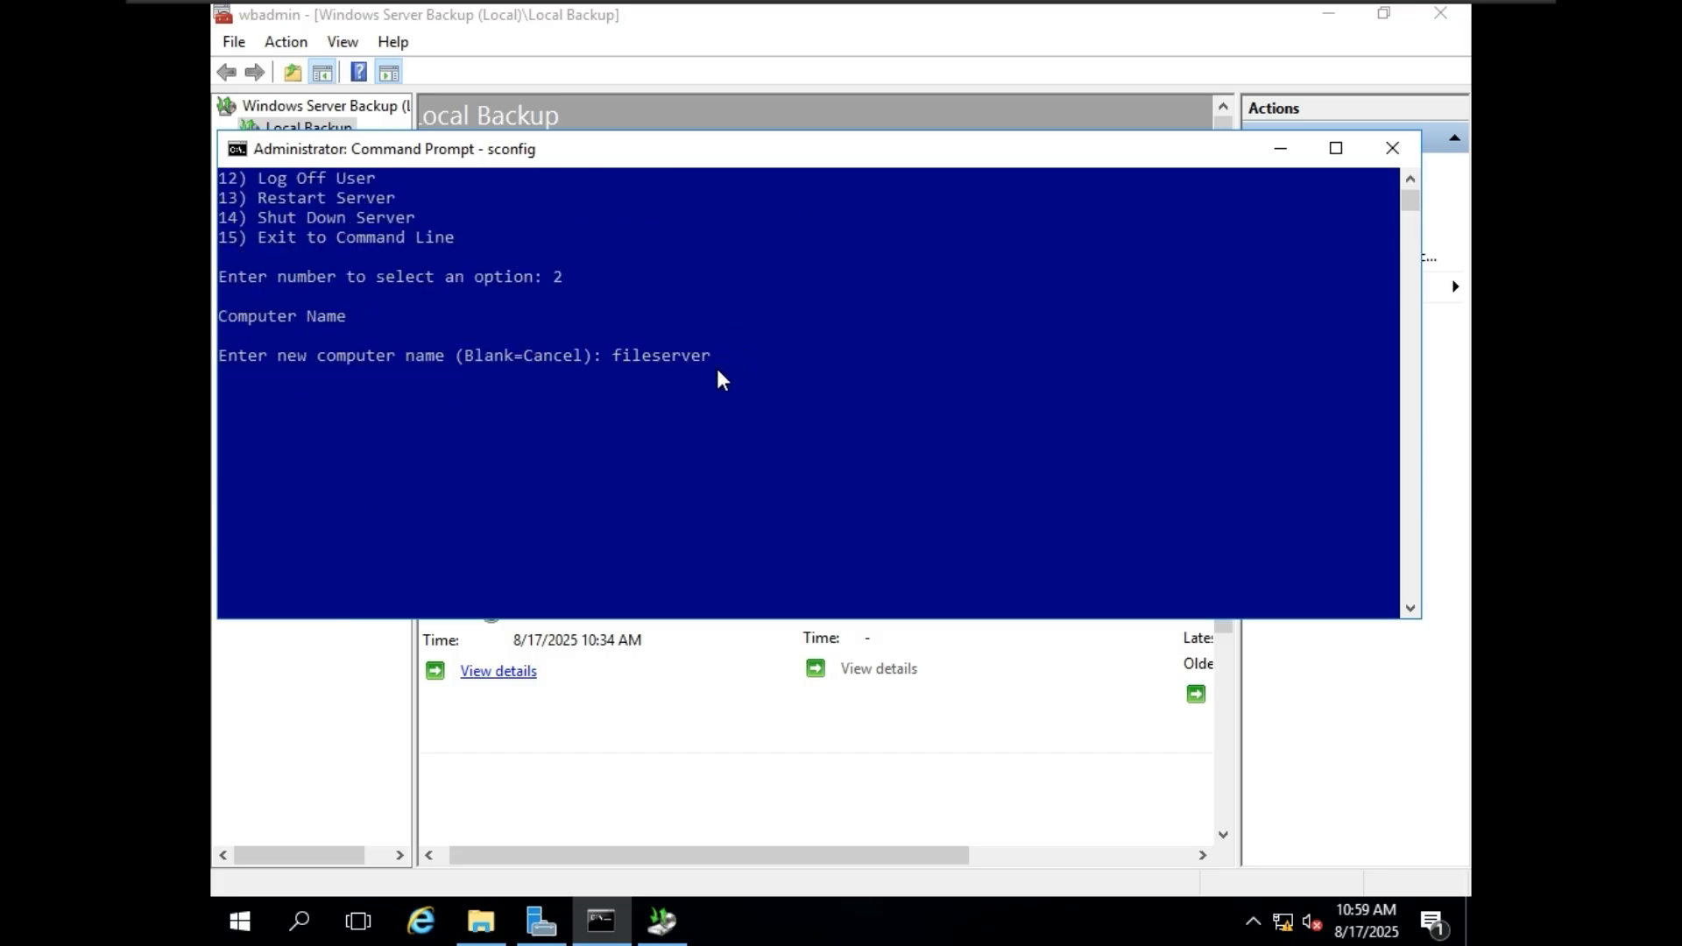
{"action": "left_click", "coordinate": [724, 359]}
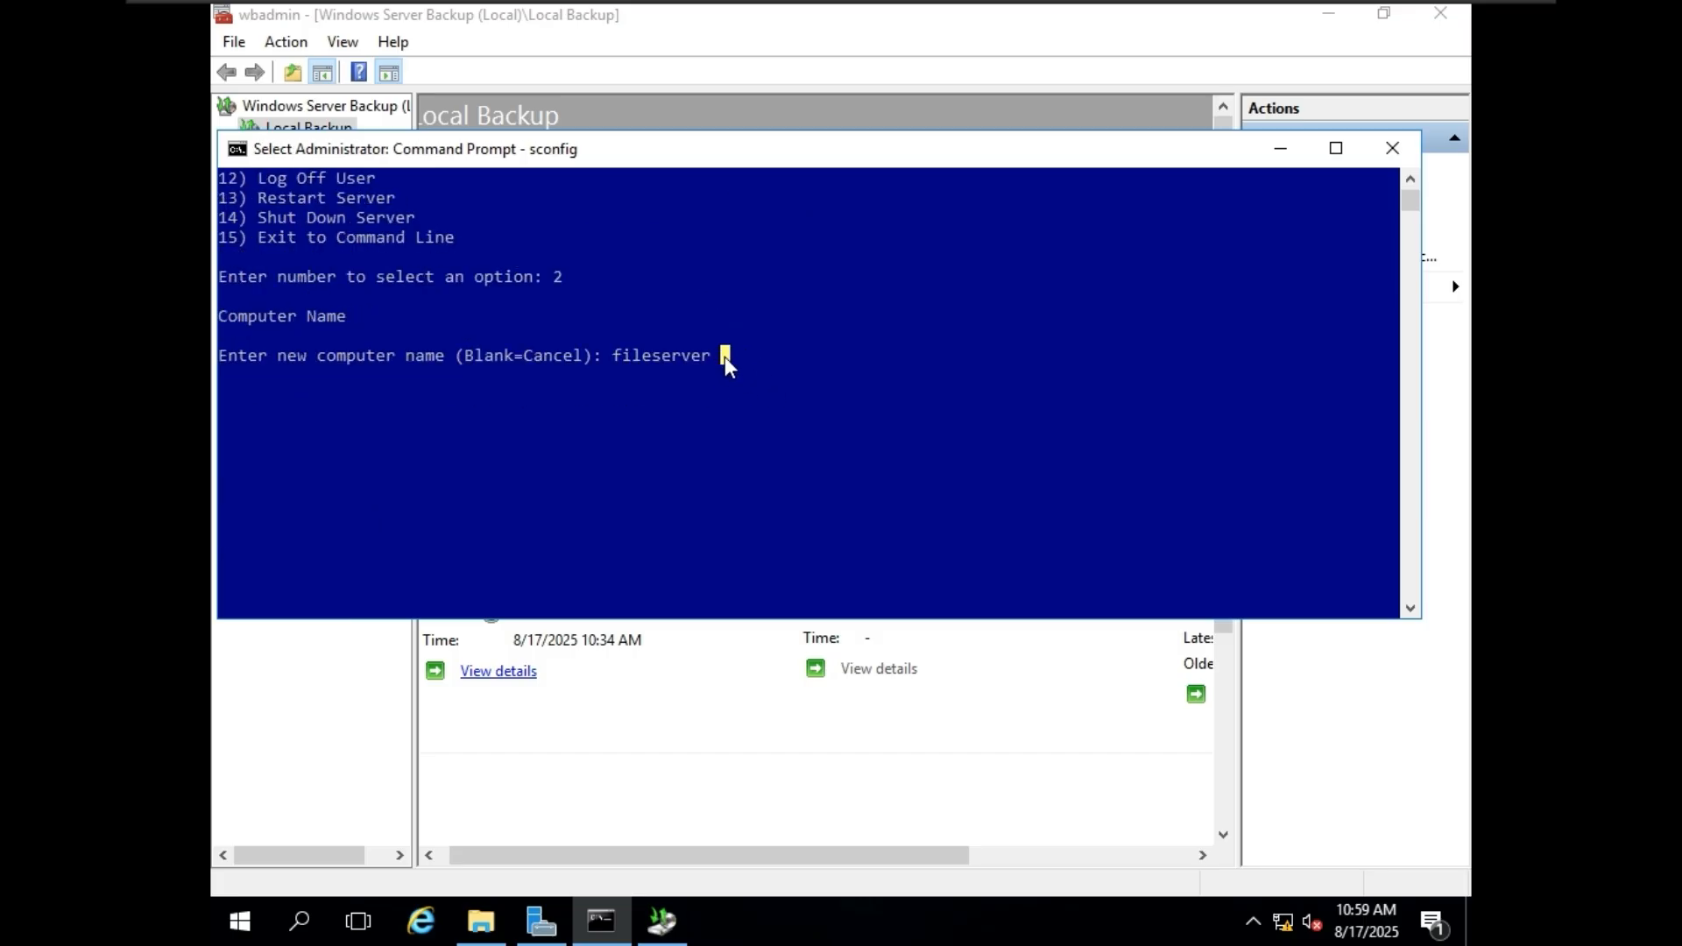
{"action": "key", "text": "Escape"}
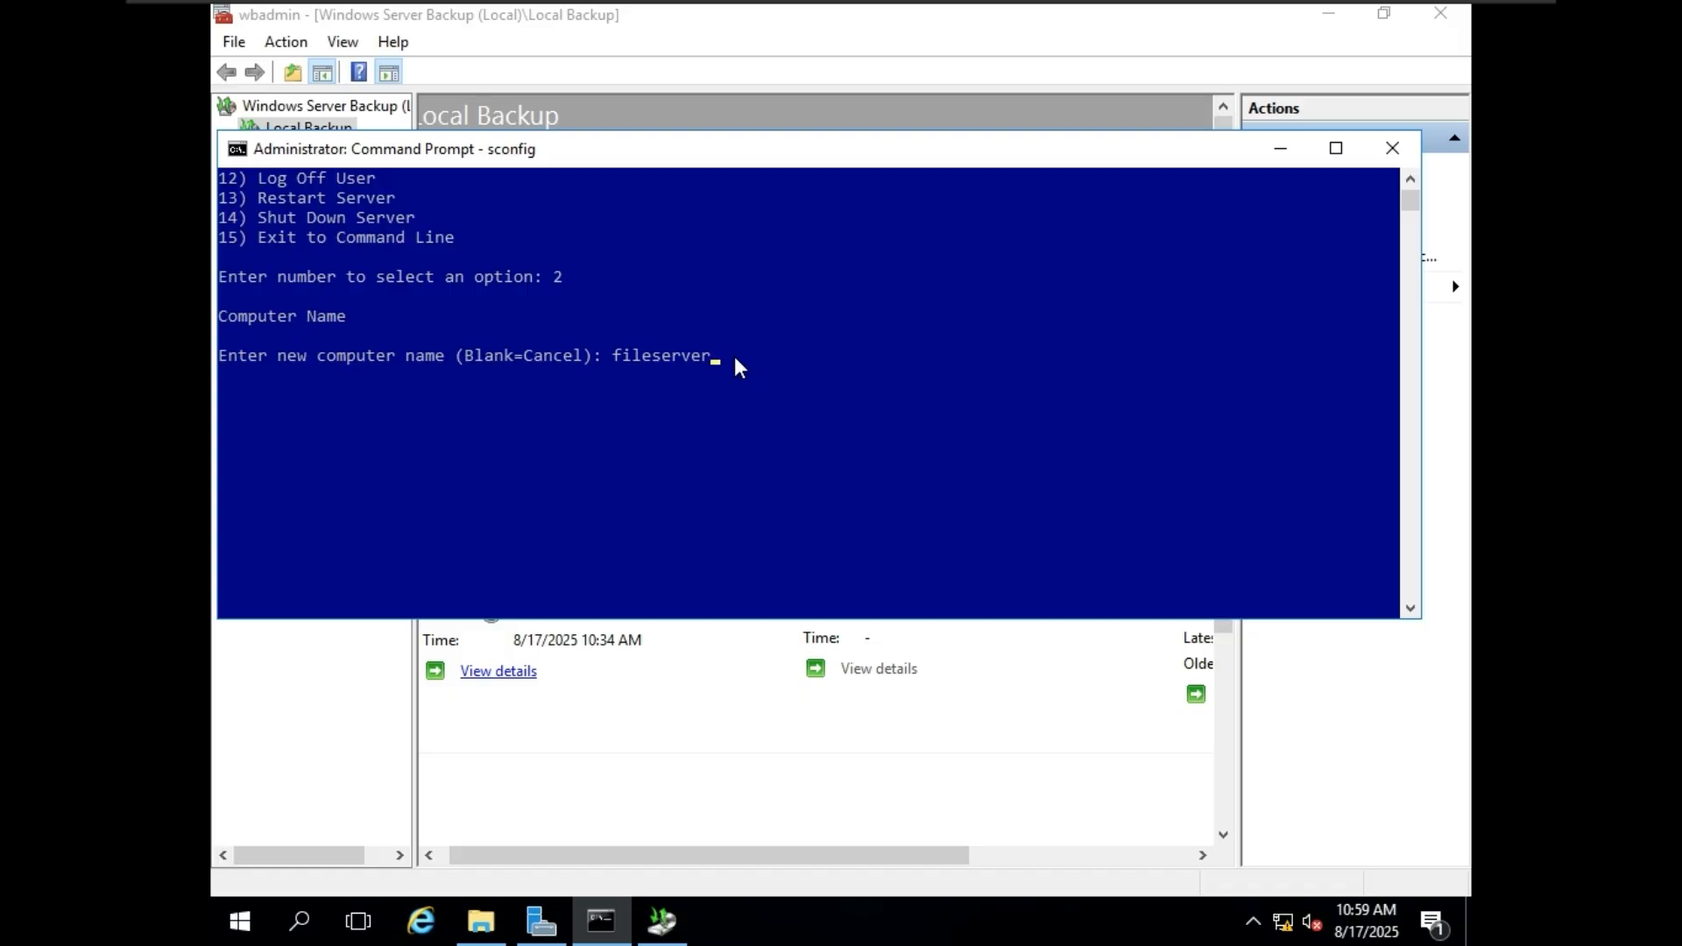
{"action": "key", "text": "Return"}
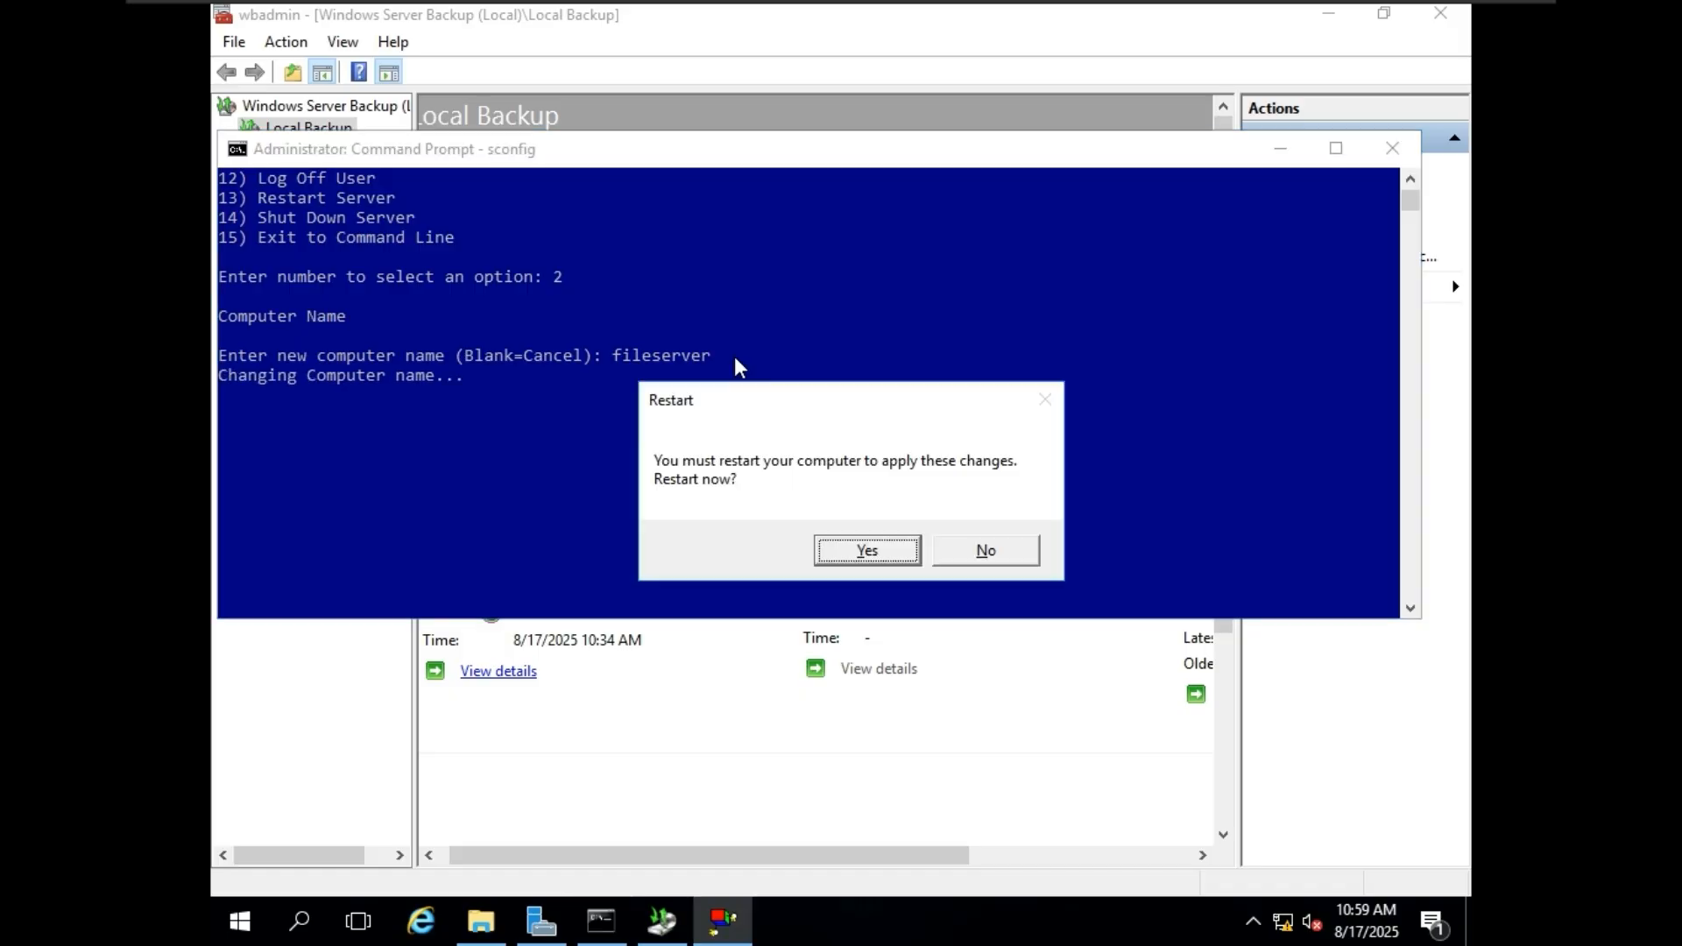
{"action": "left_click", "coordinate": [870, 556]}
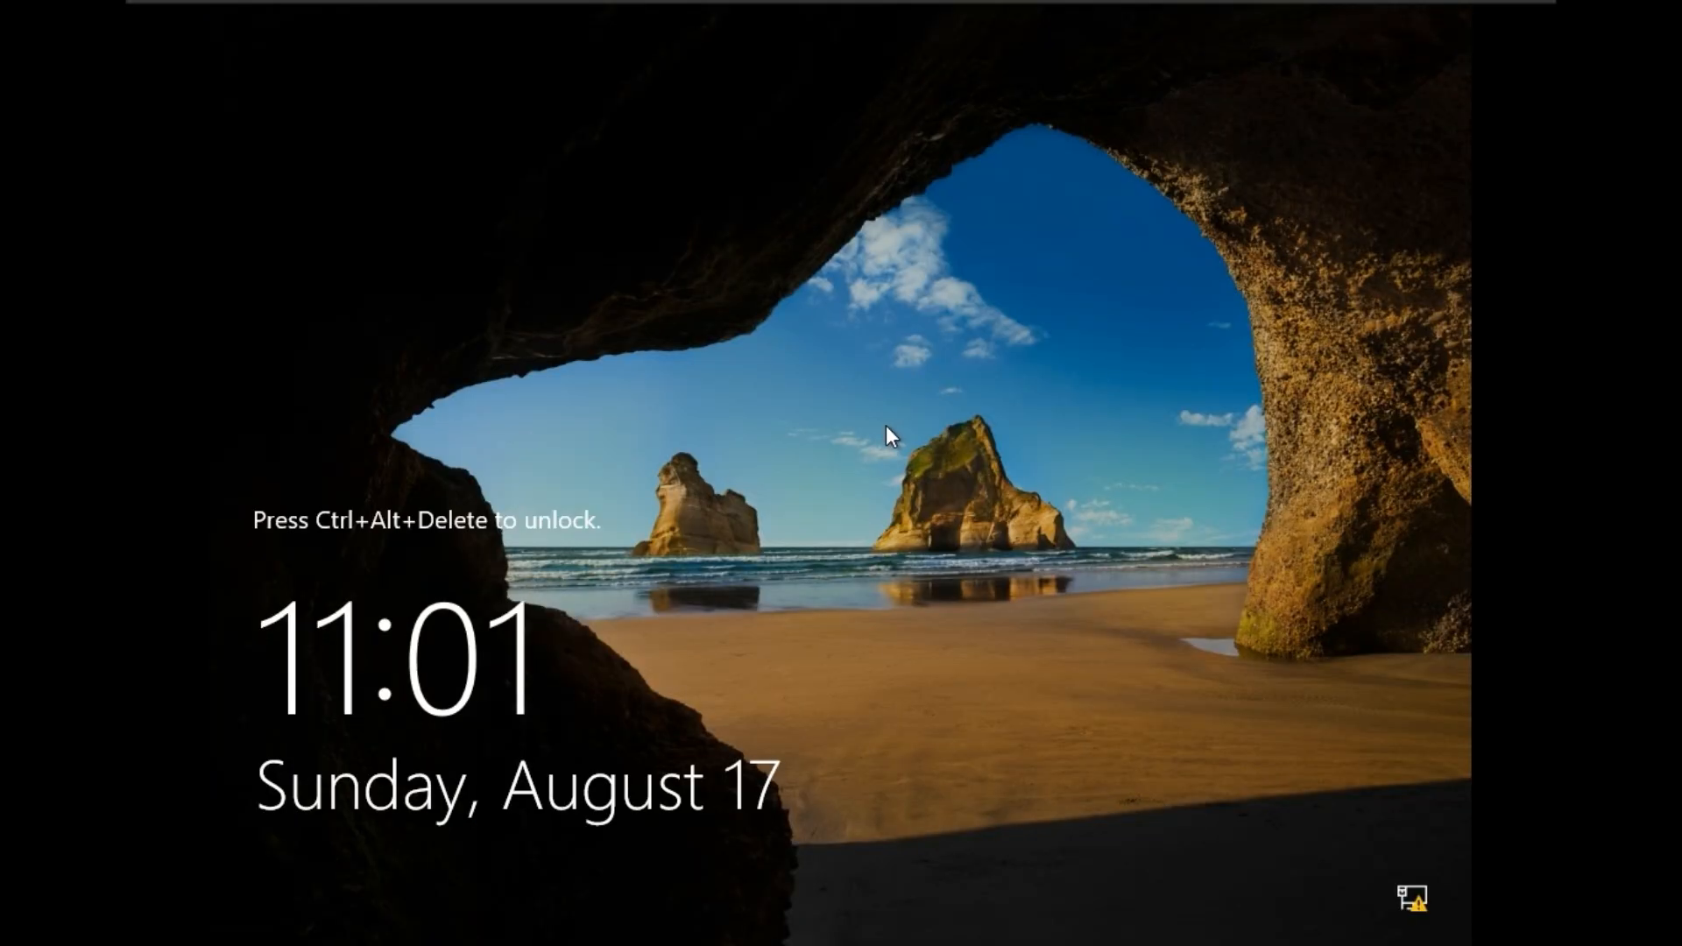
Unlock the restarted server, sign in with the Administrator account's password, and minimize Server Manager.
{"action": "key", "text": "ctrl+alt+Delete"}
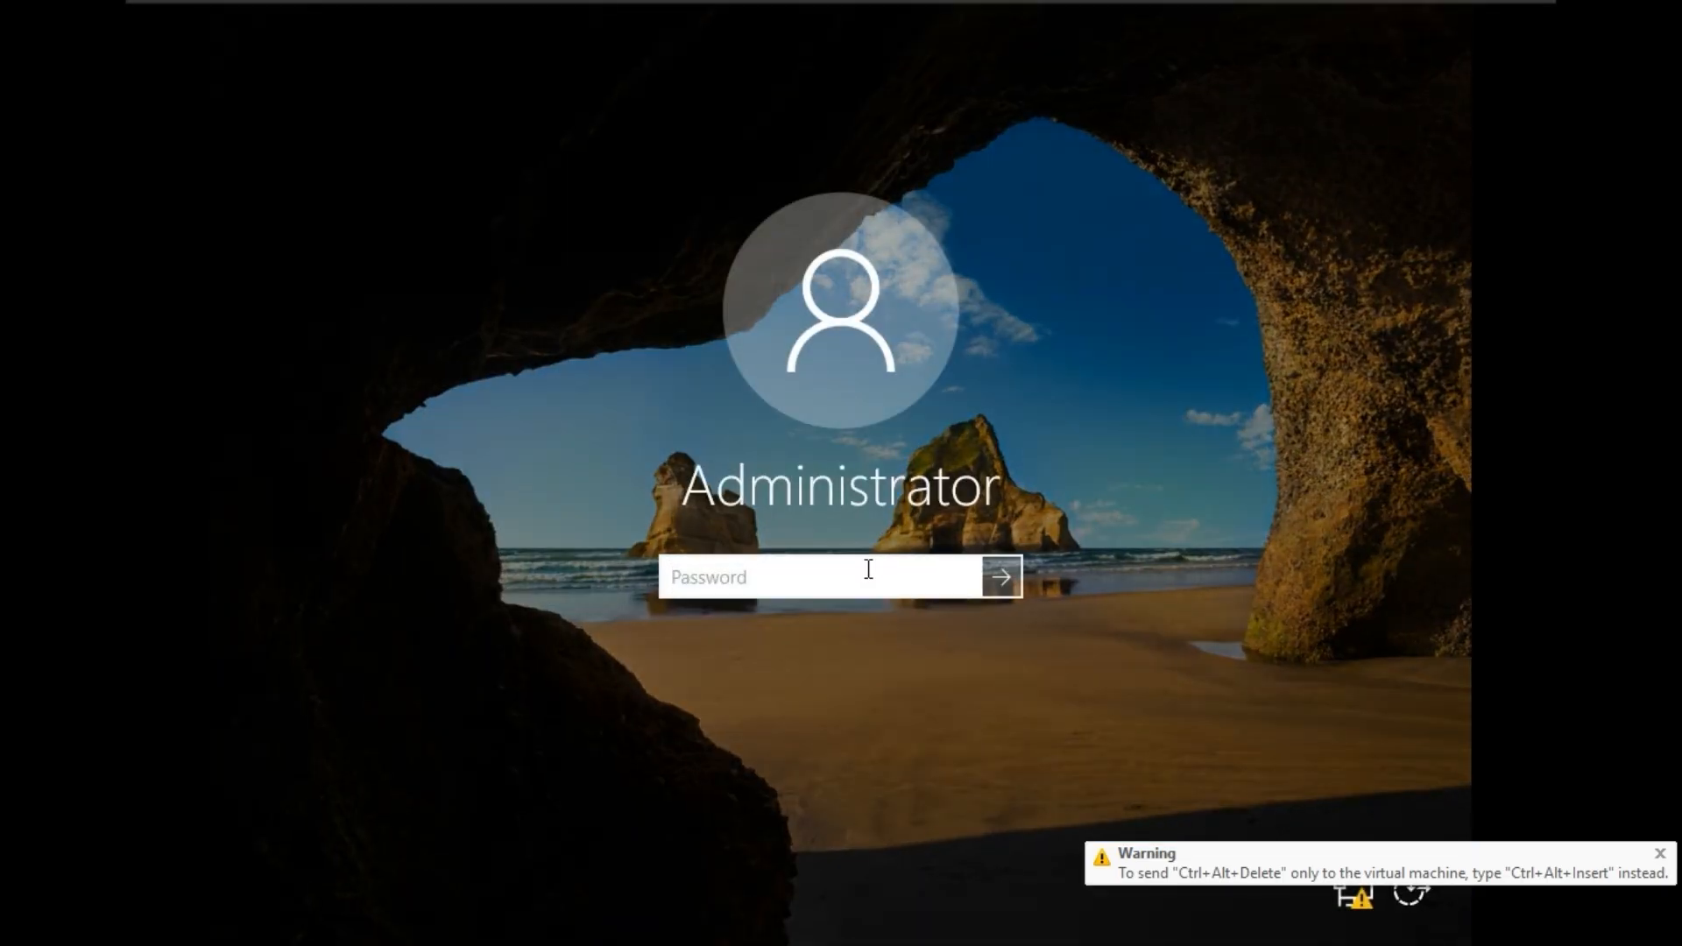
{"action": "type", "text": "*****"}
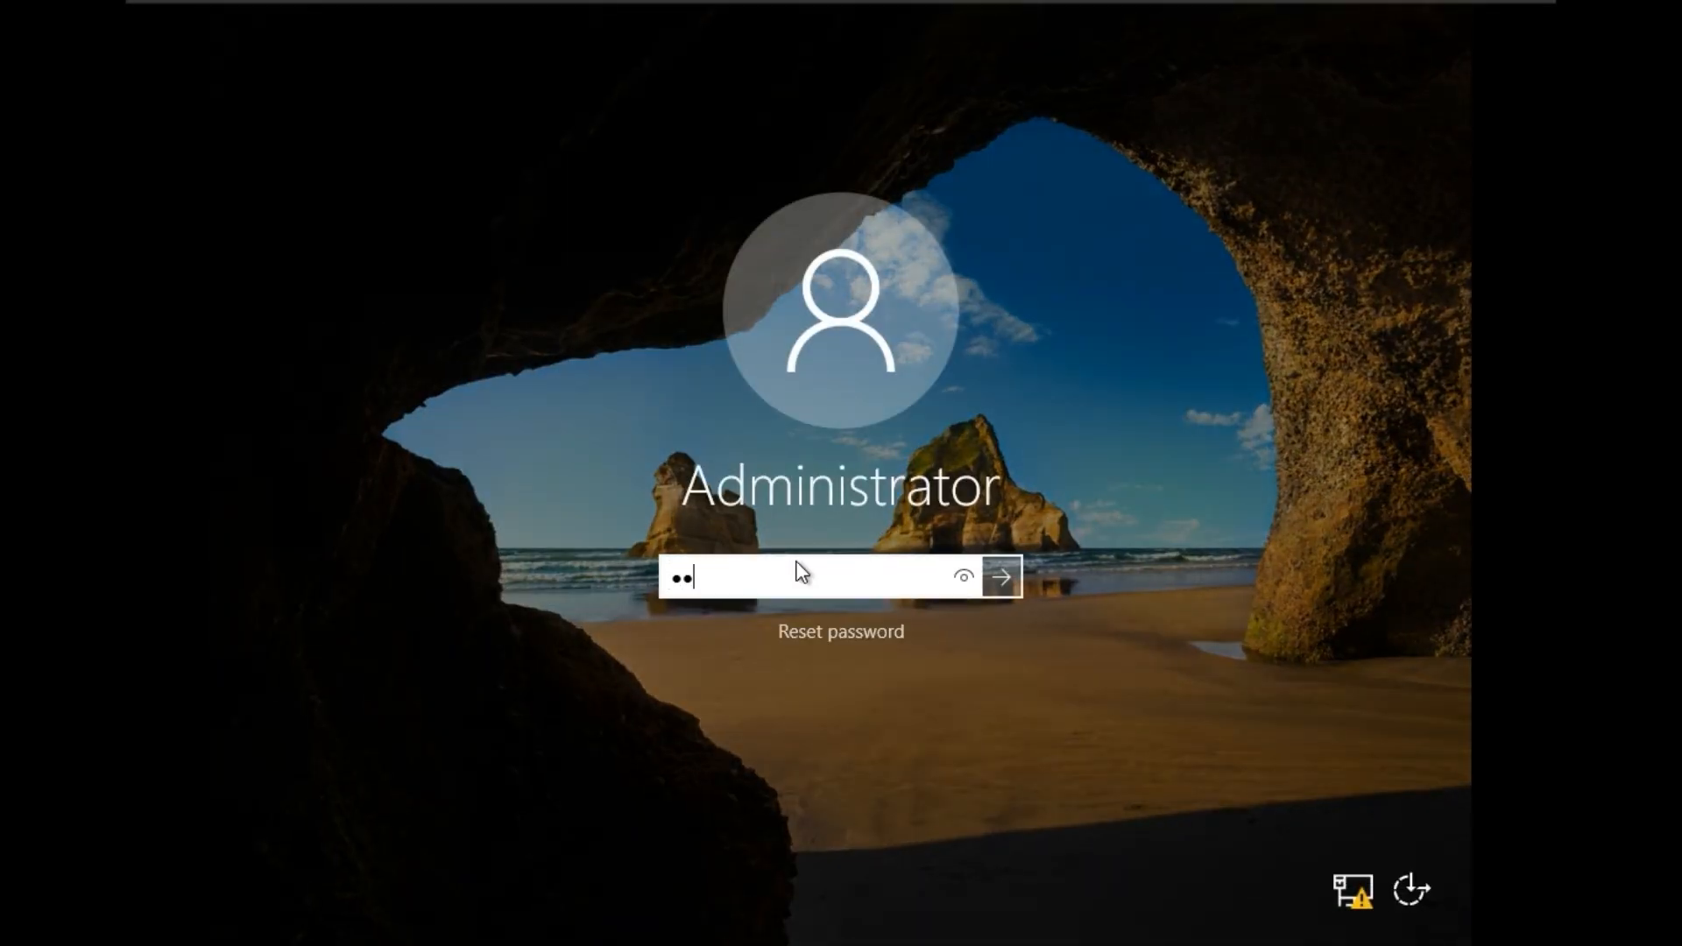
{"action": "type", "text": "****"}
{"action": "key", "text": "Return"}
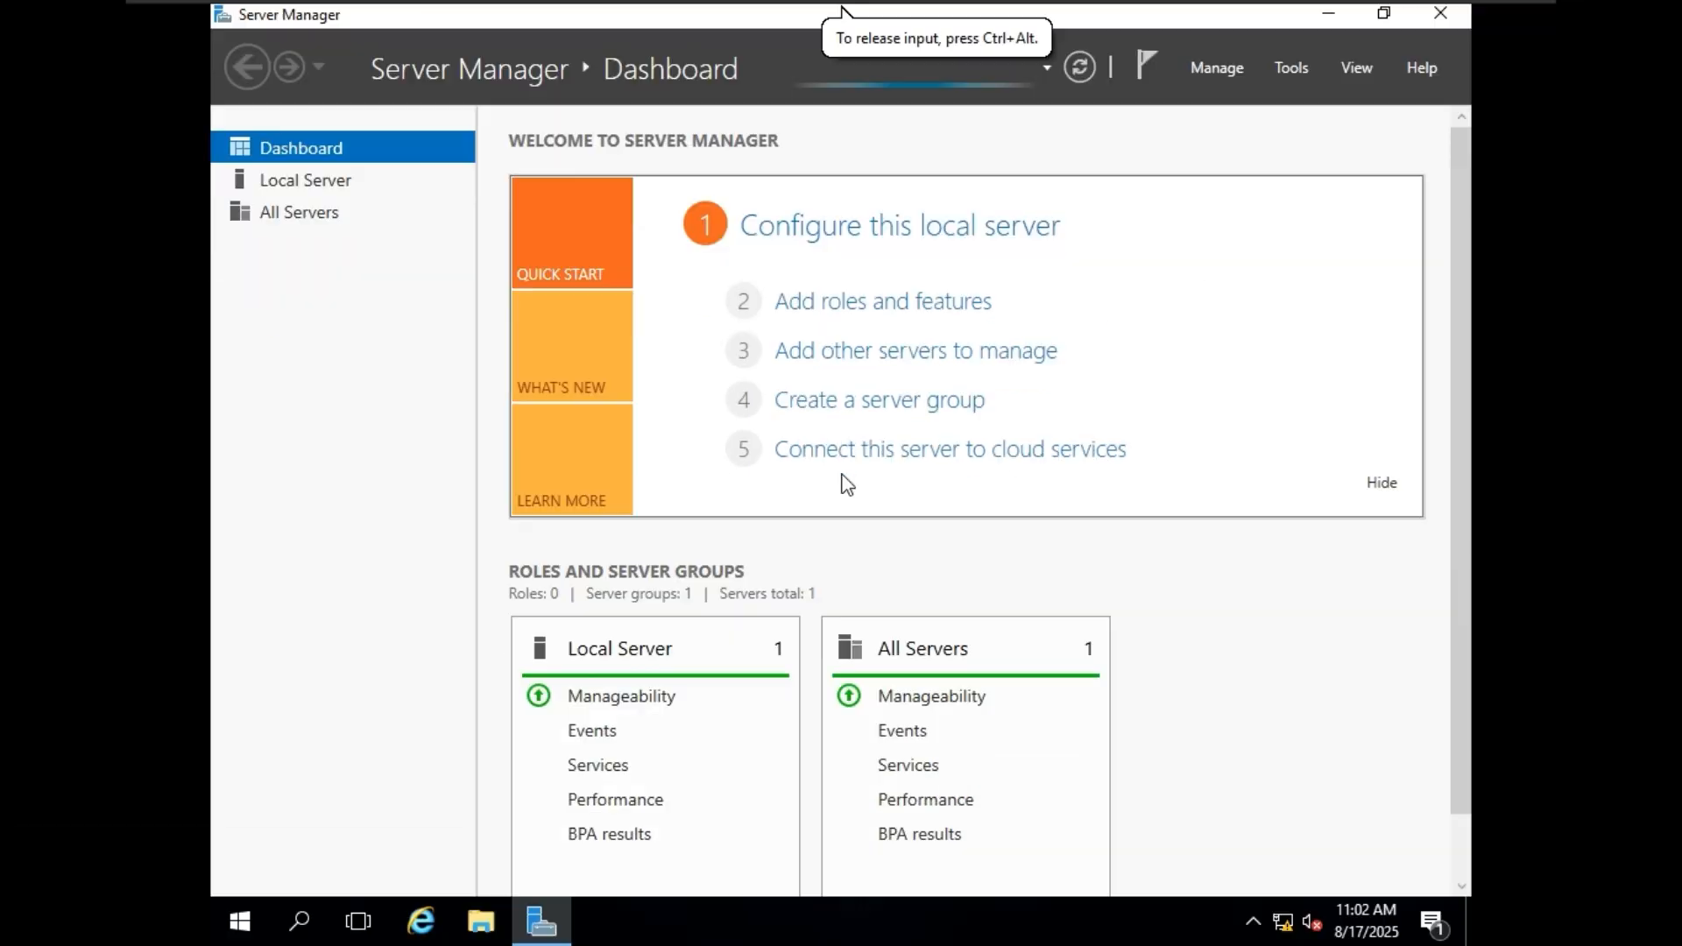
{"action": "left_click", "coordinate": [1327, 19]}
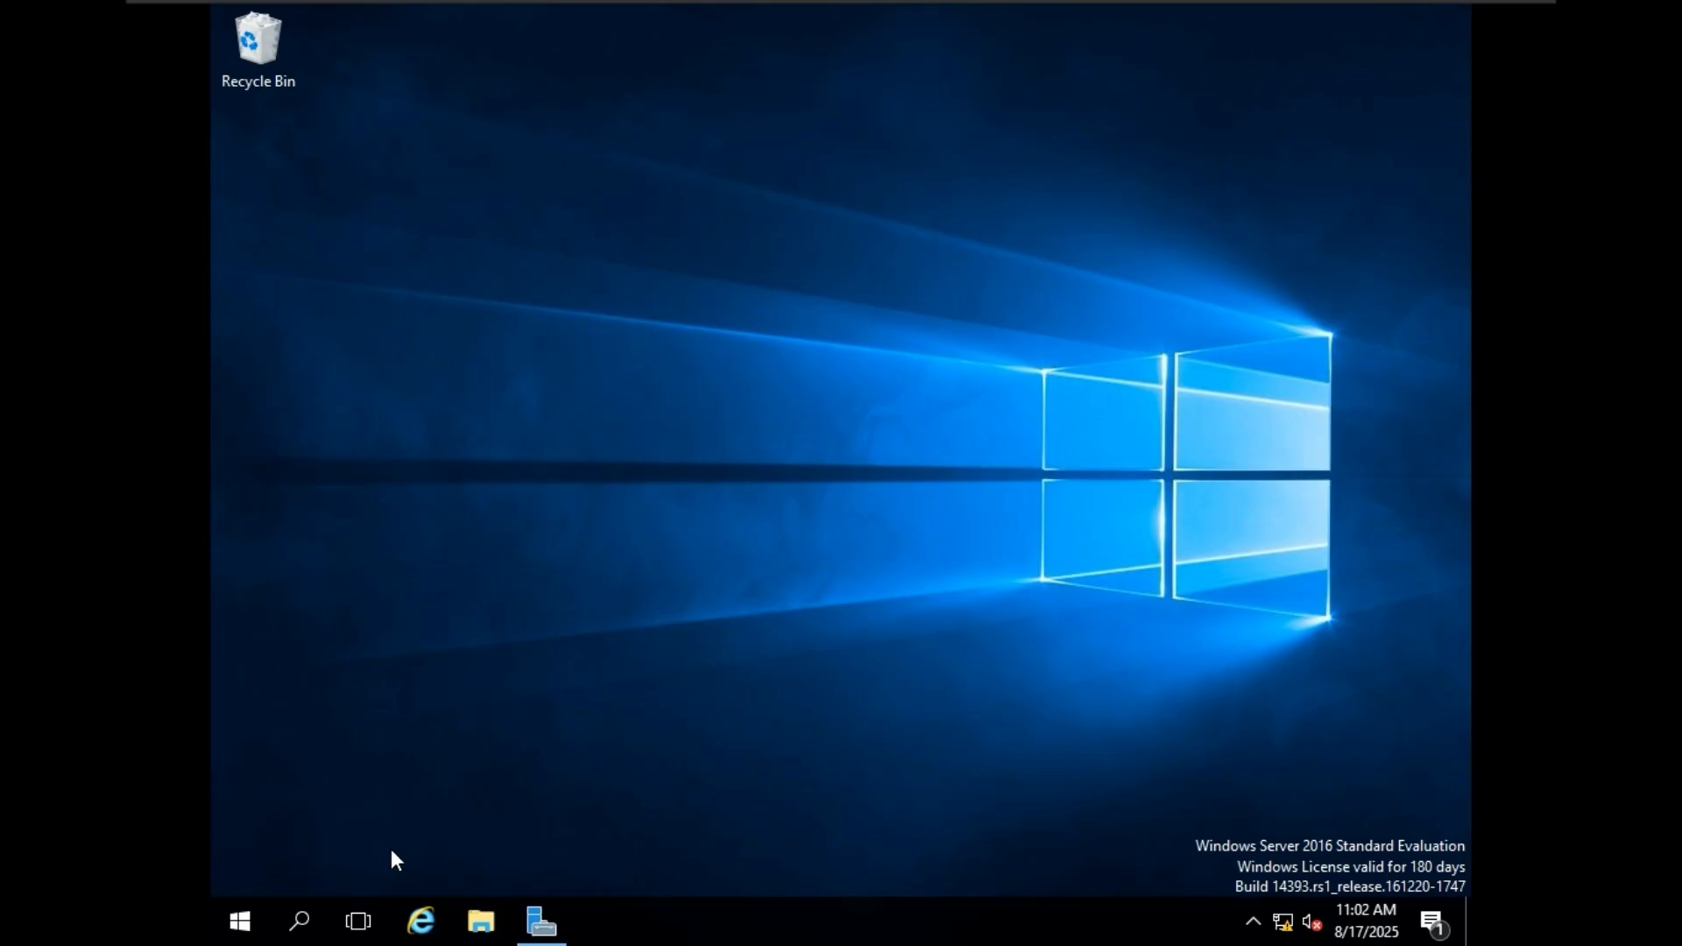
Search Windows for cmd and open Command Prompt.
{"action": "left_click", "coordinate": [299, 922]}
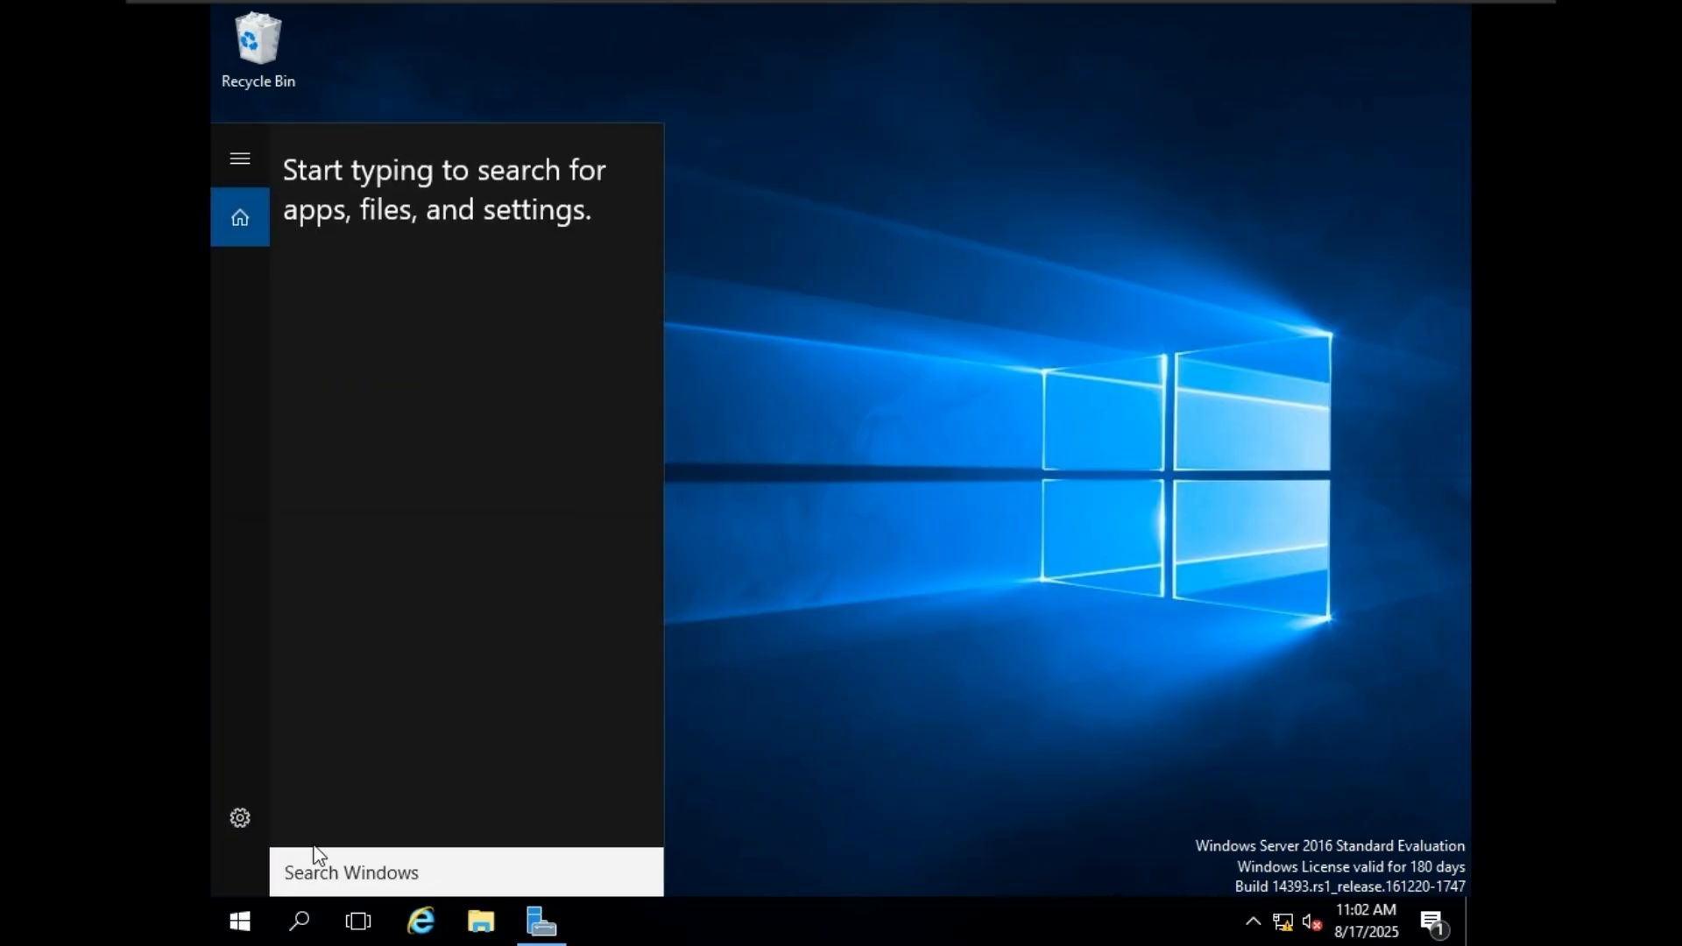
{"action": "type", "text": "cm"}
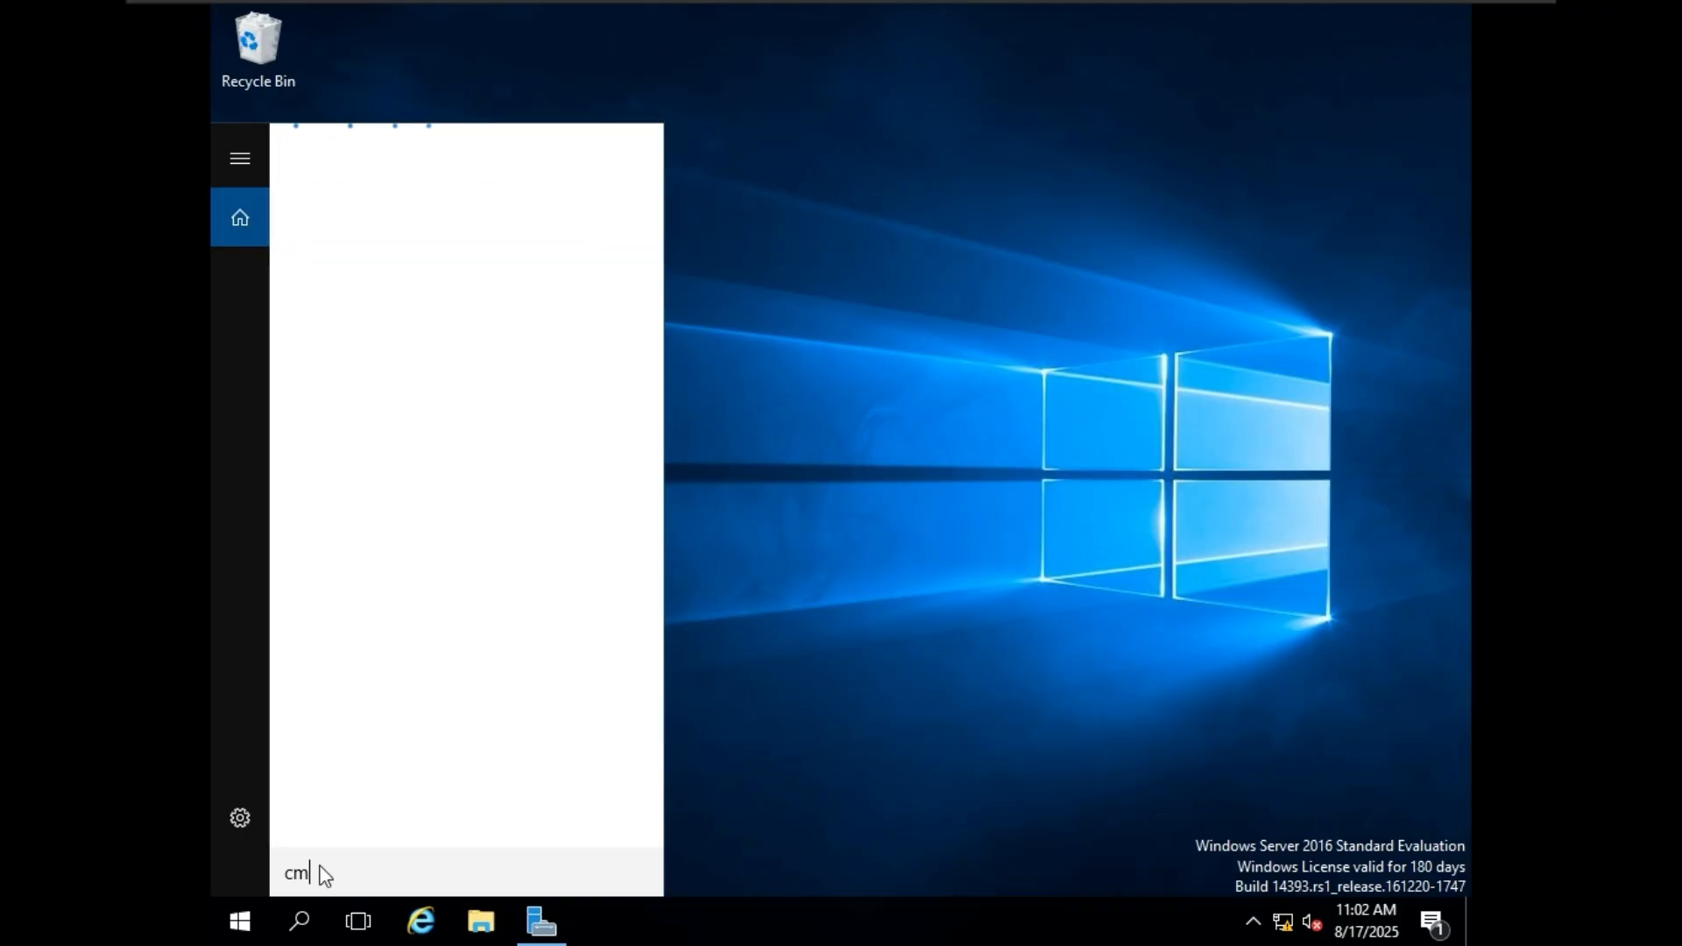
{"action": "type", "text": "d"}
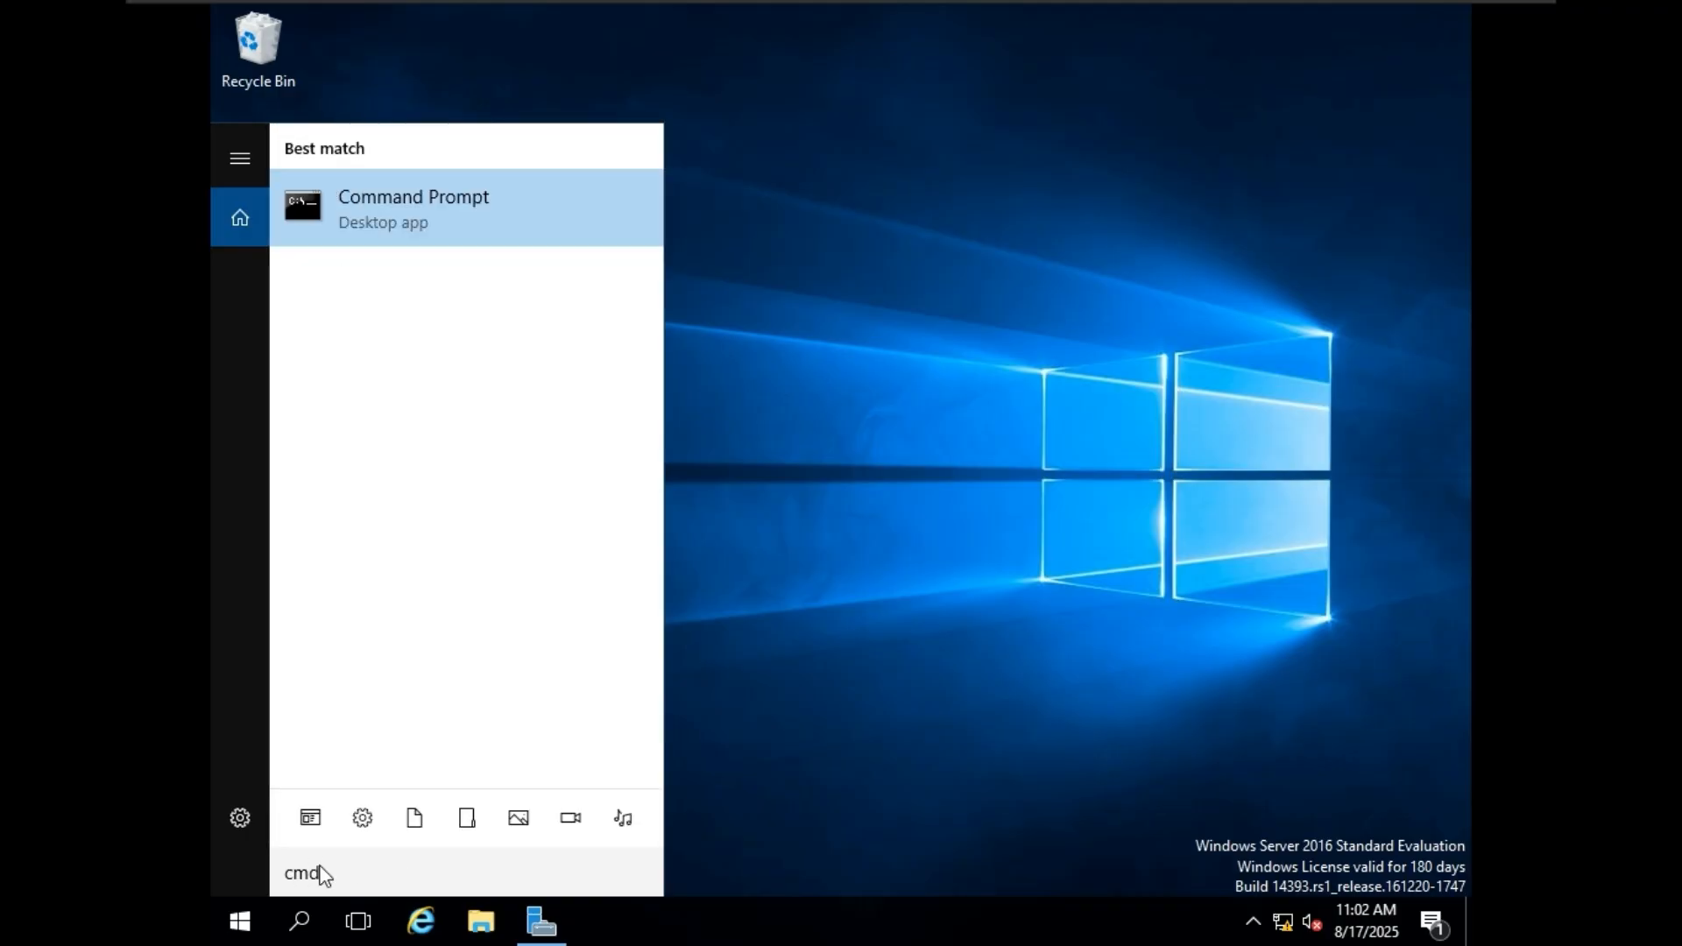
{"action": "key", "text": "Return"}
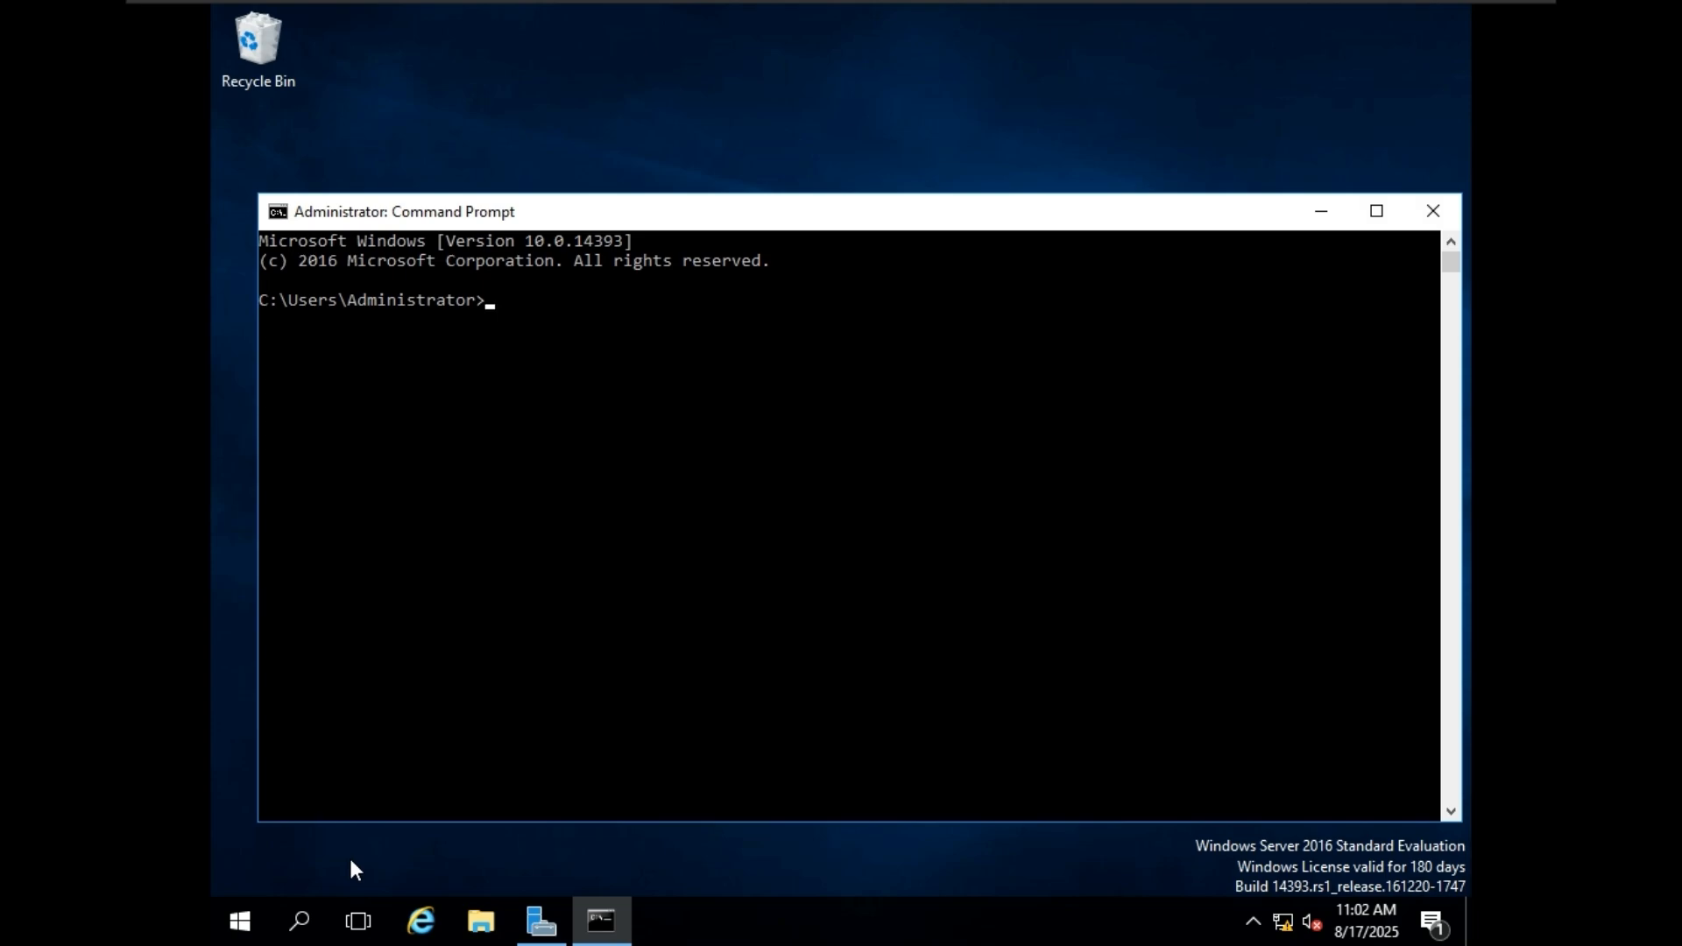
Run the hostname command to check the server's computer name.
{"action": "type", "text": "hostname"}
{"action": "key", "text": "Return"}
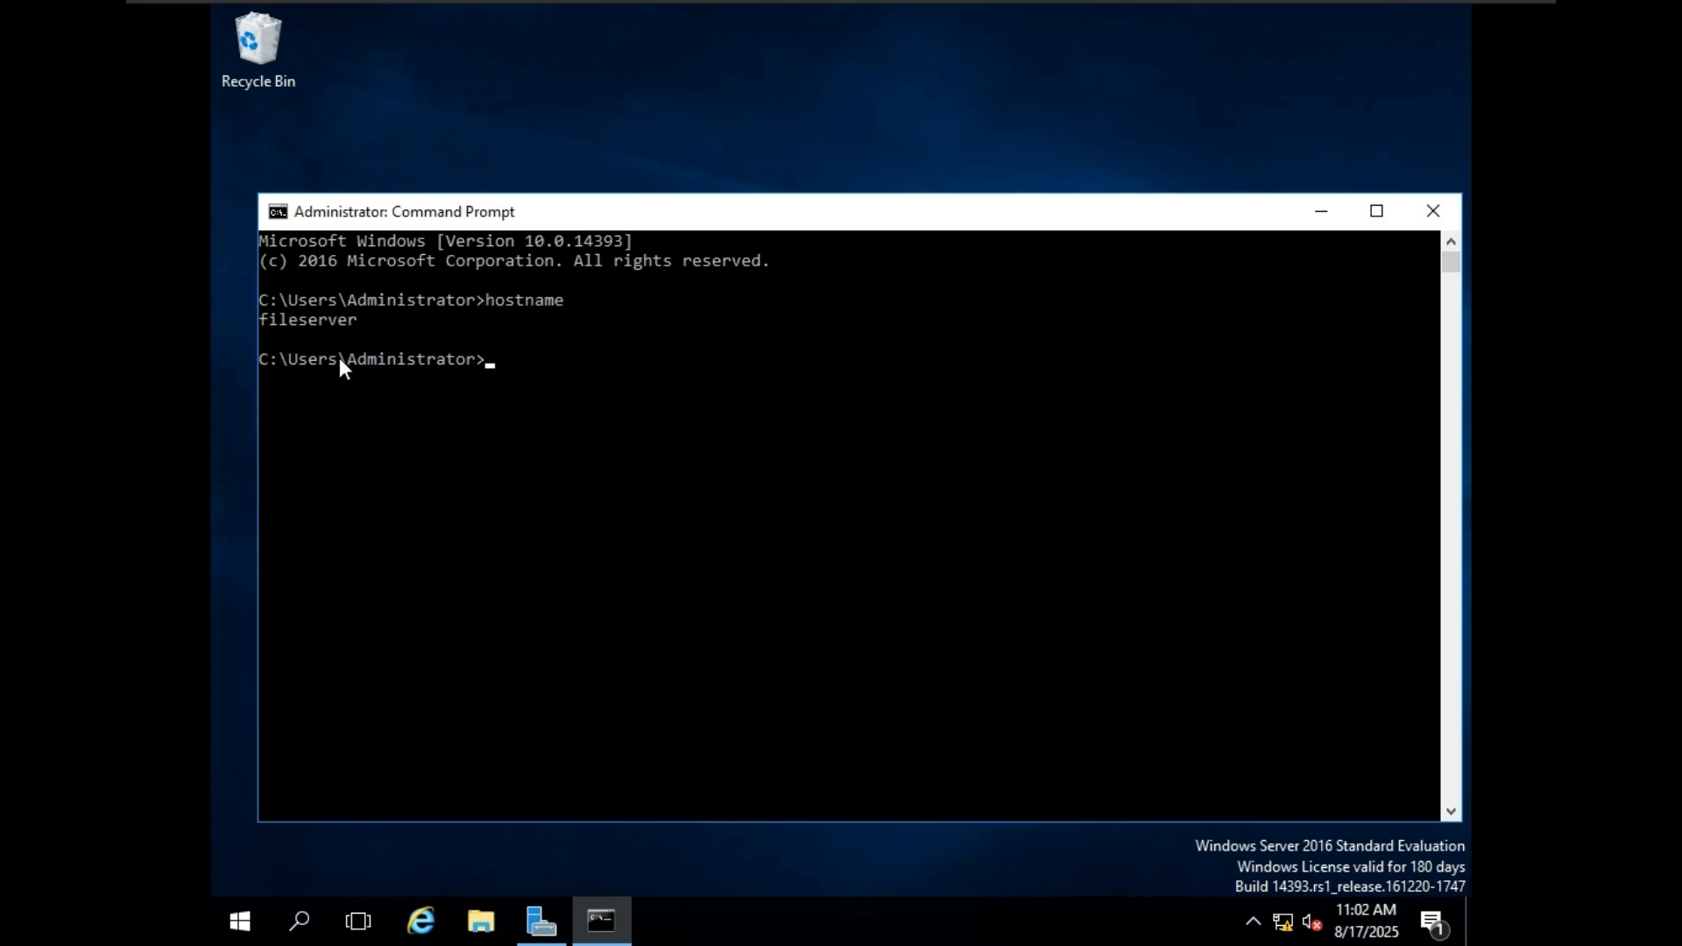
{"action": "left_click", "coordinate": [301, 323]}
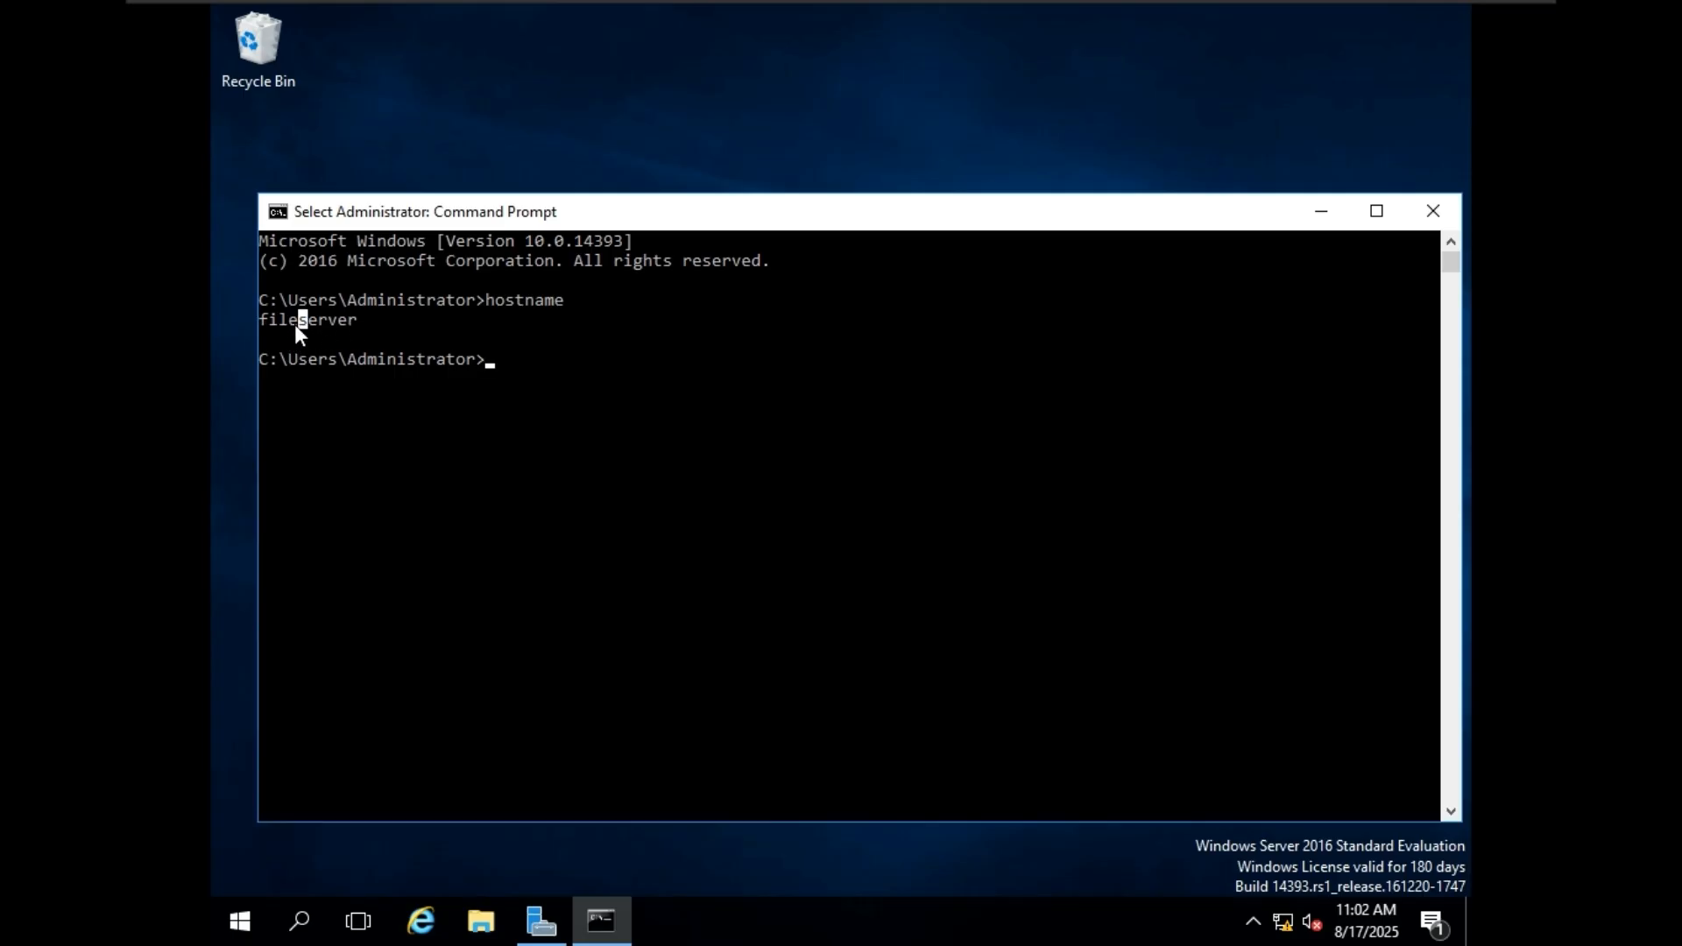
Run sconfig from the command line and open its Network Settings (option 8).
{"action": "type", "text": "s"}
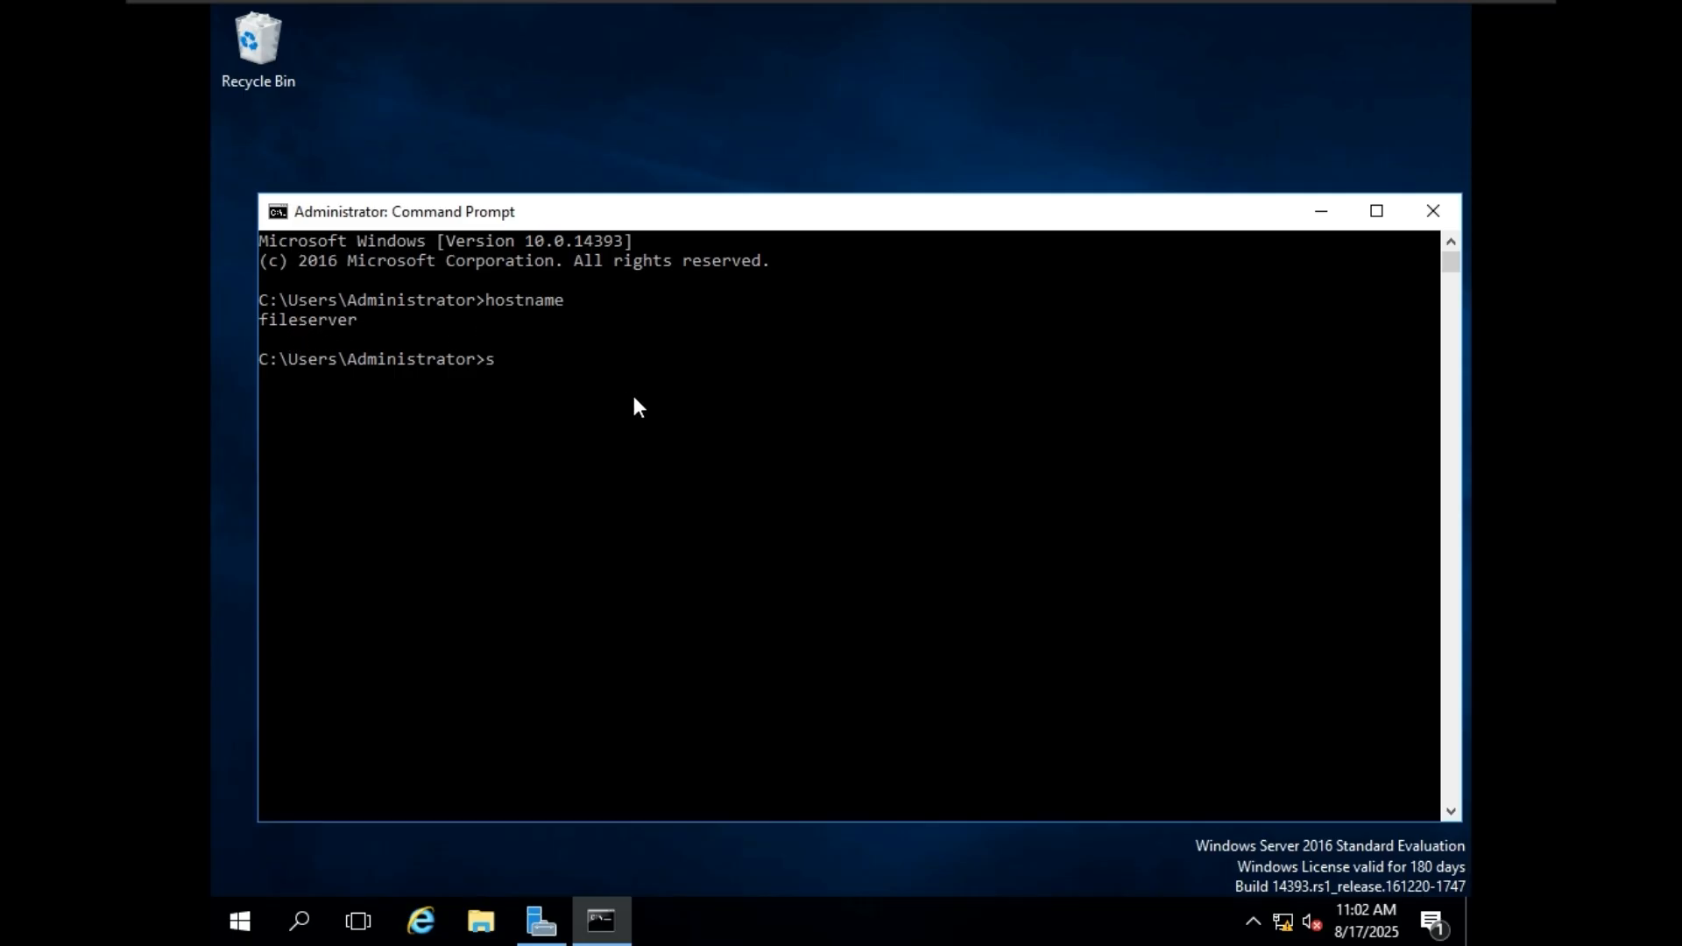
{"action": "type", "text": "config"}
{"action": "key", "text": "Return"}
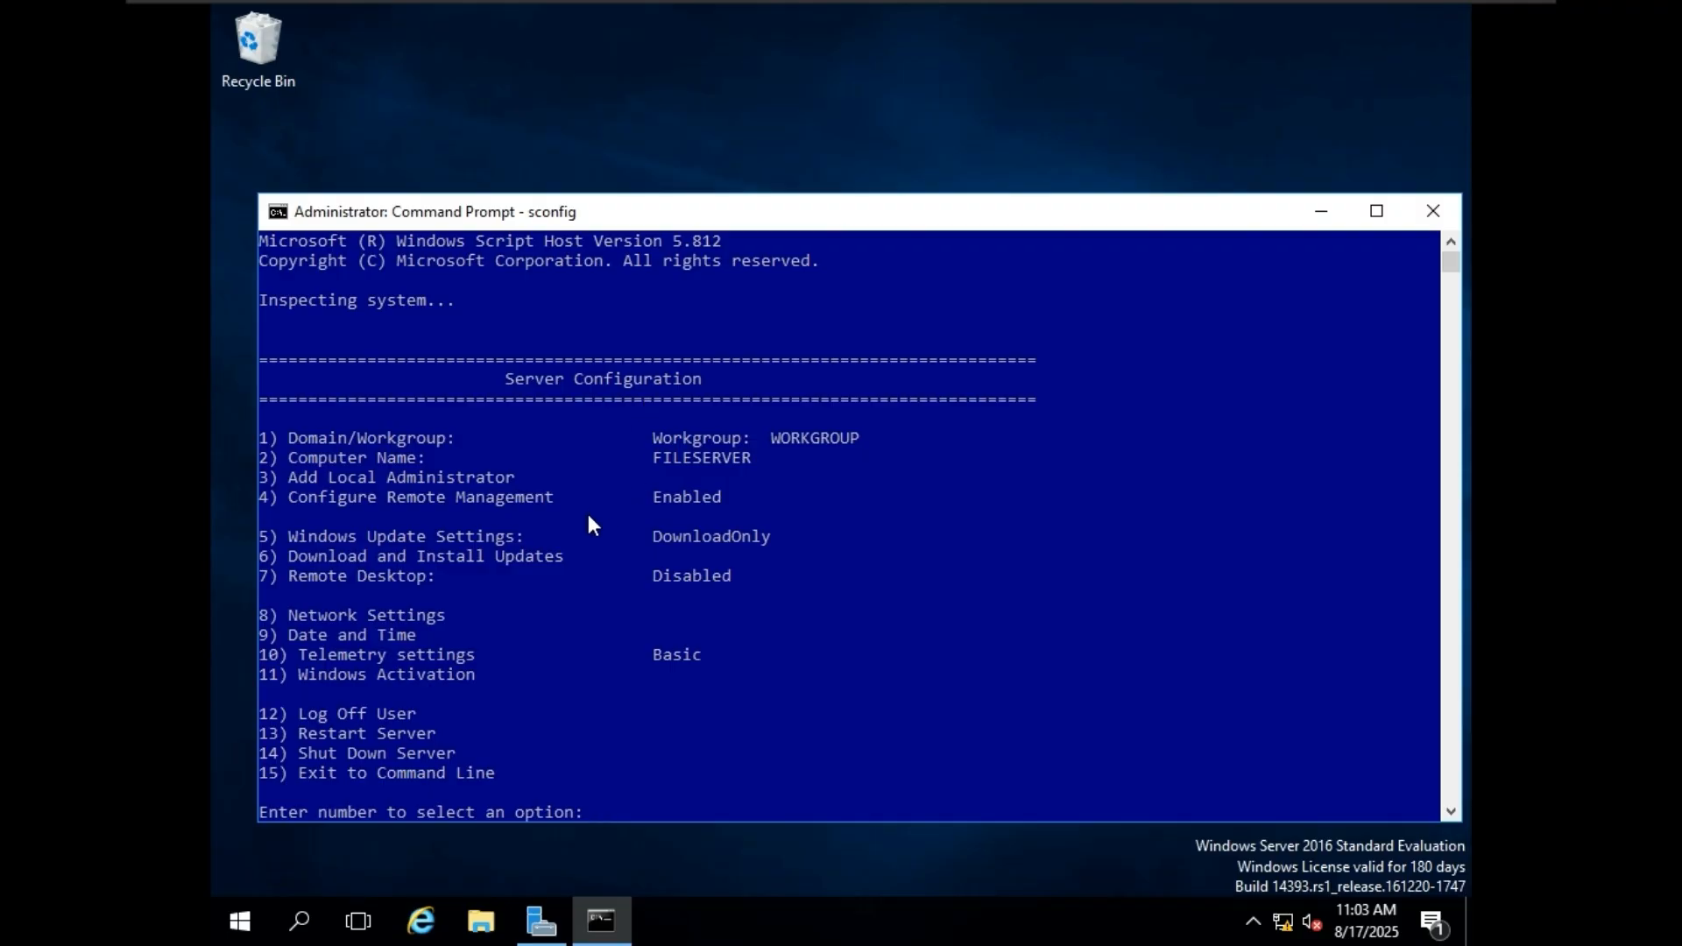
{"action": "left_click", "coordinate": [579, 478]}
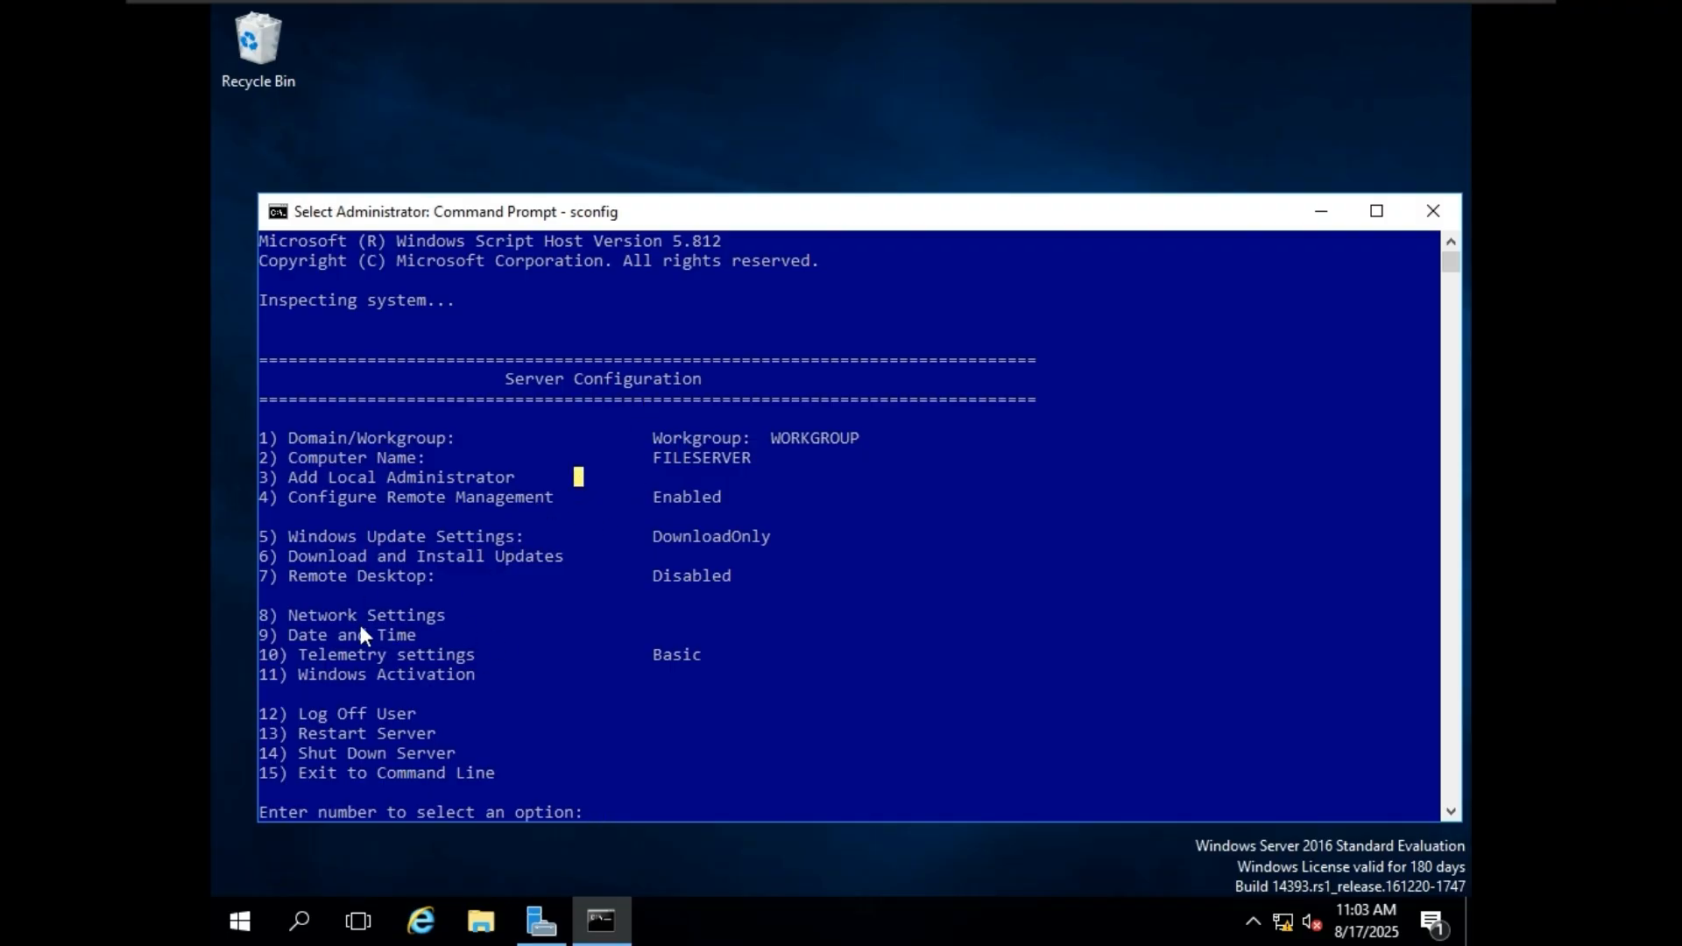
{"action": "left_click_drag", "start_coordinate": [302, 618], "coordinate": [453, 620]}
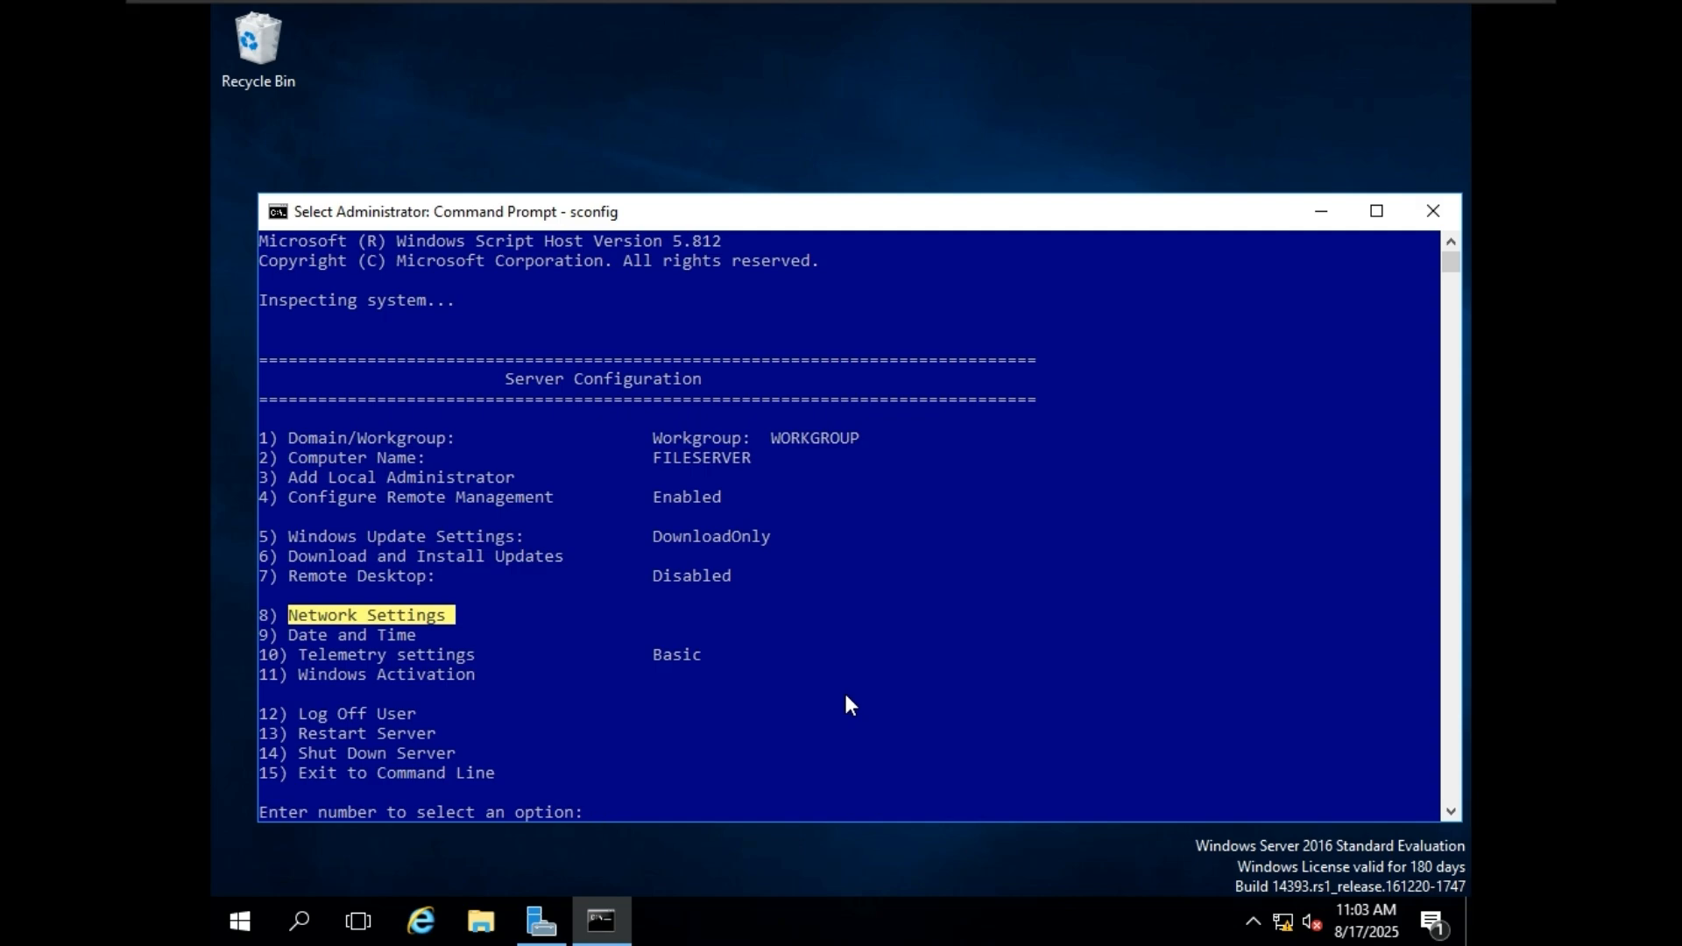
{"action": "type", "text": "8"}
{"action": "key", "text": "Return"}
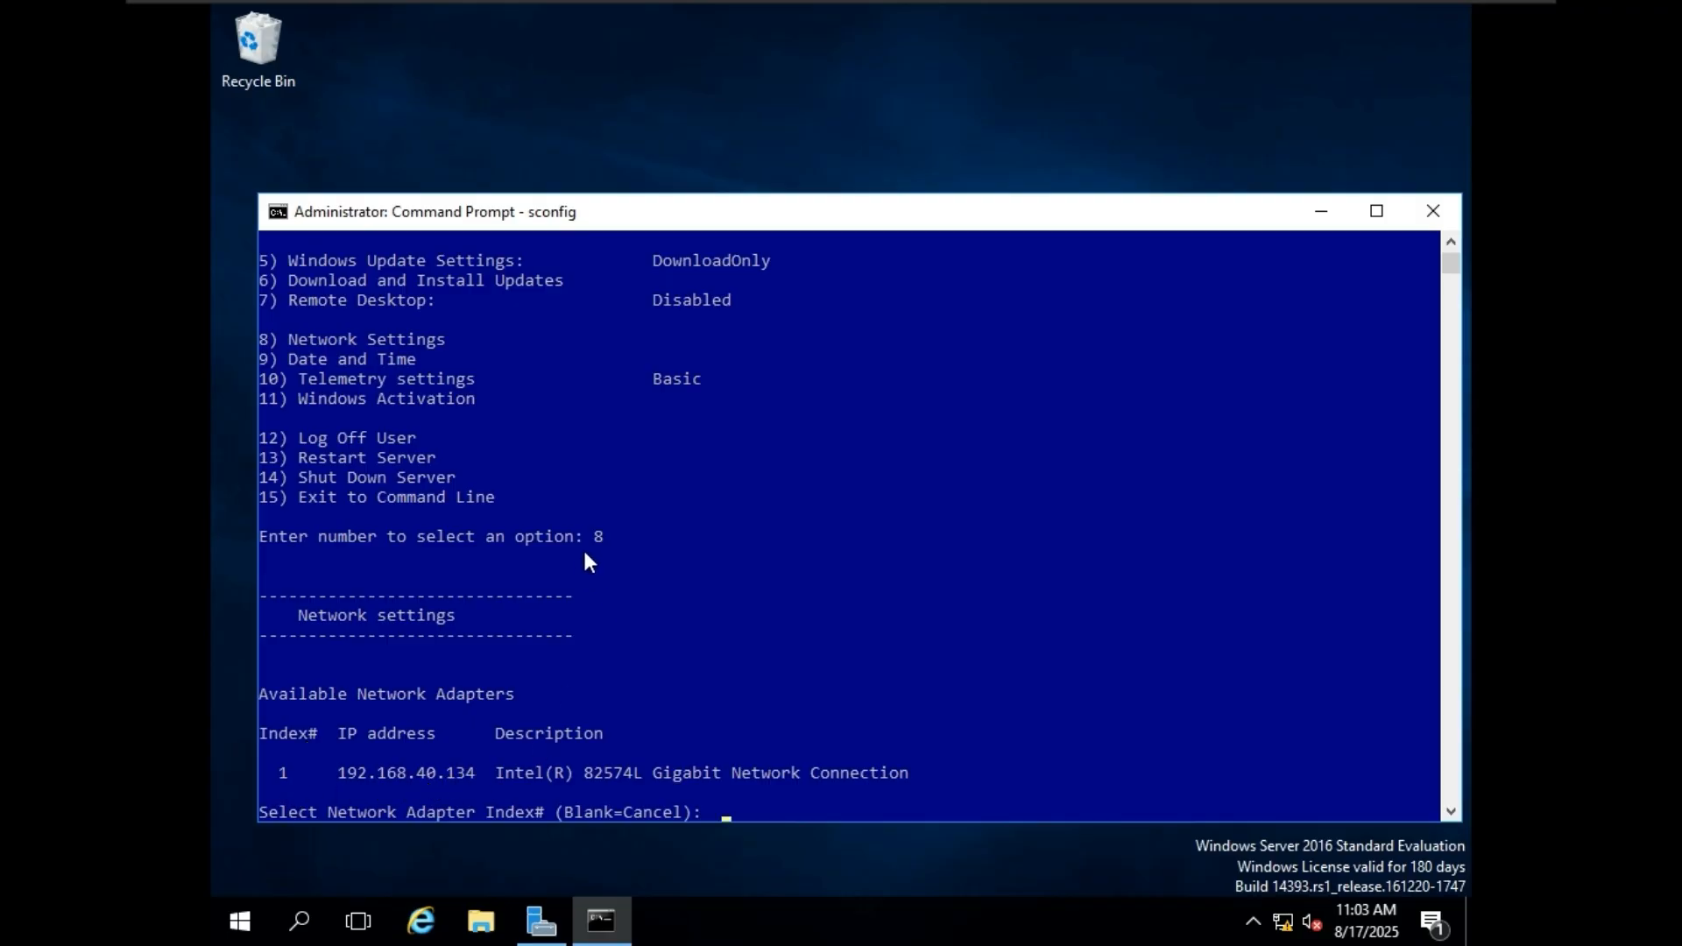
Select network adapter index 1 and review its DHCP status and the Set Network Adapter Address option.
{"action": "left_click", "coordinate": [954, 339]}
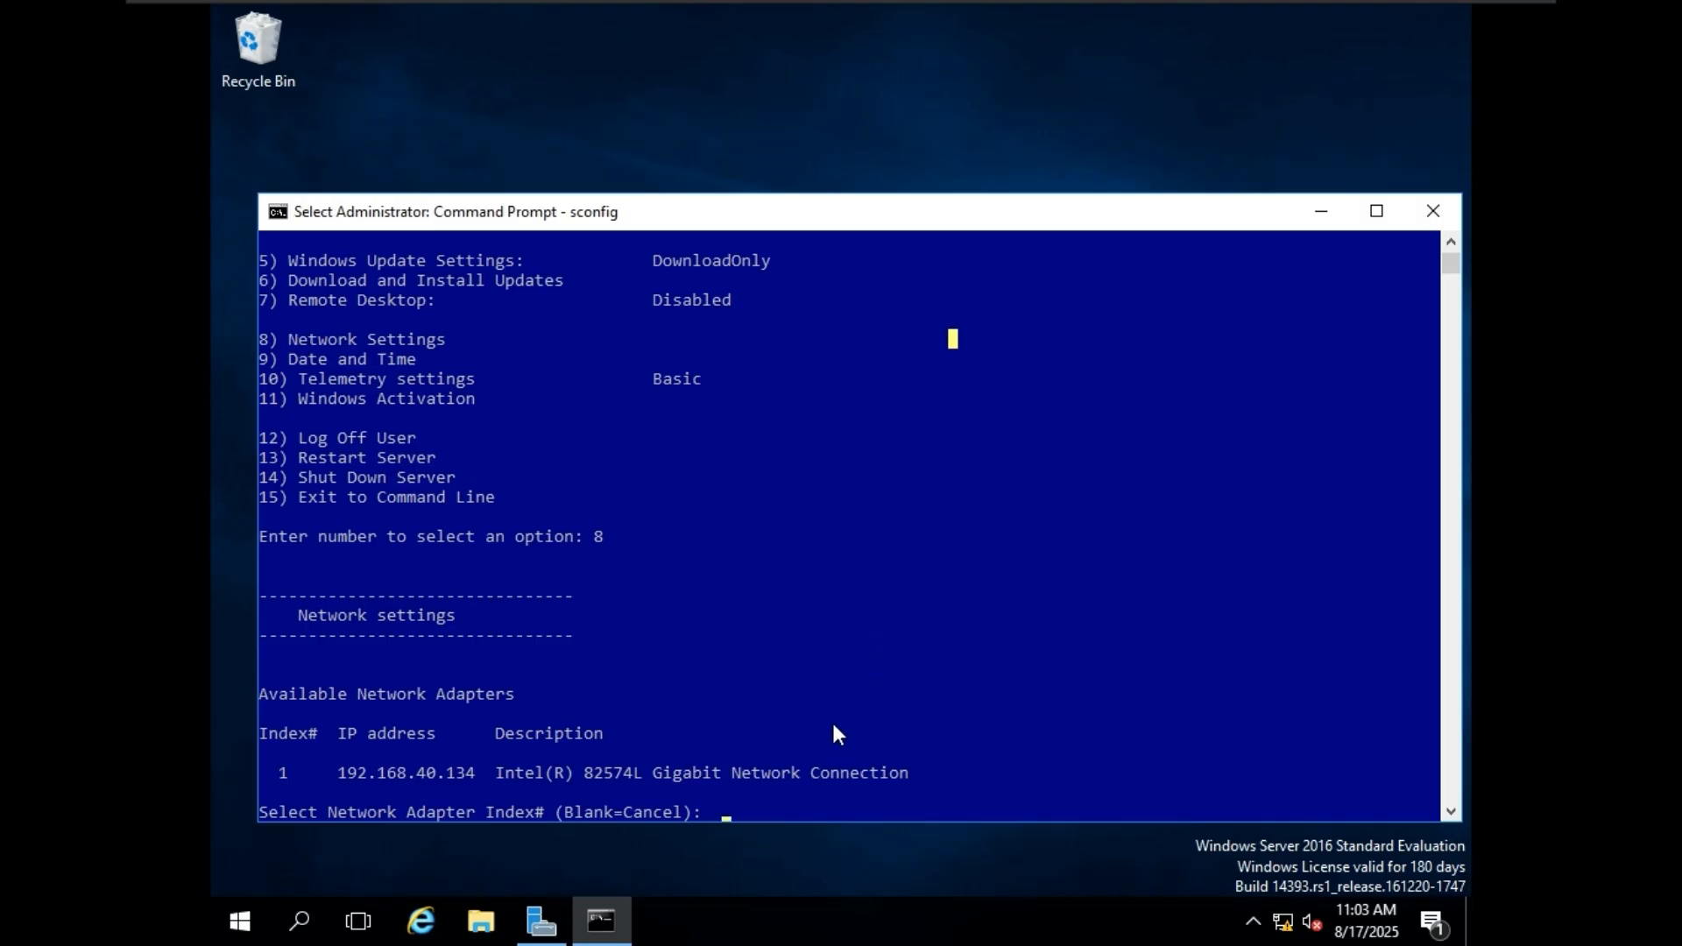
{"action": "type", "text": "1"}
{"action": "key", "text": "Return"}
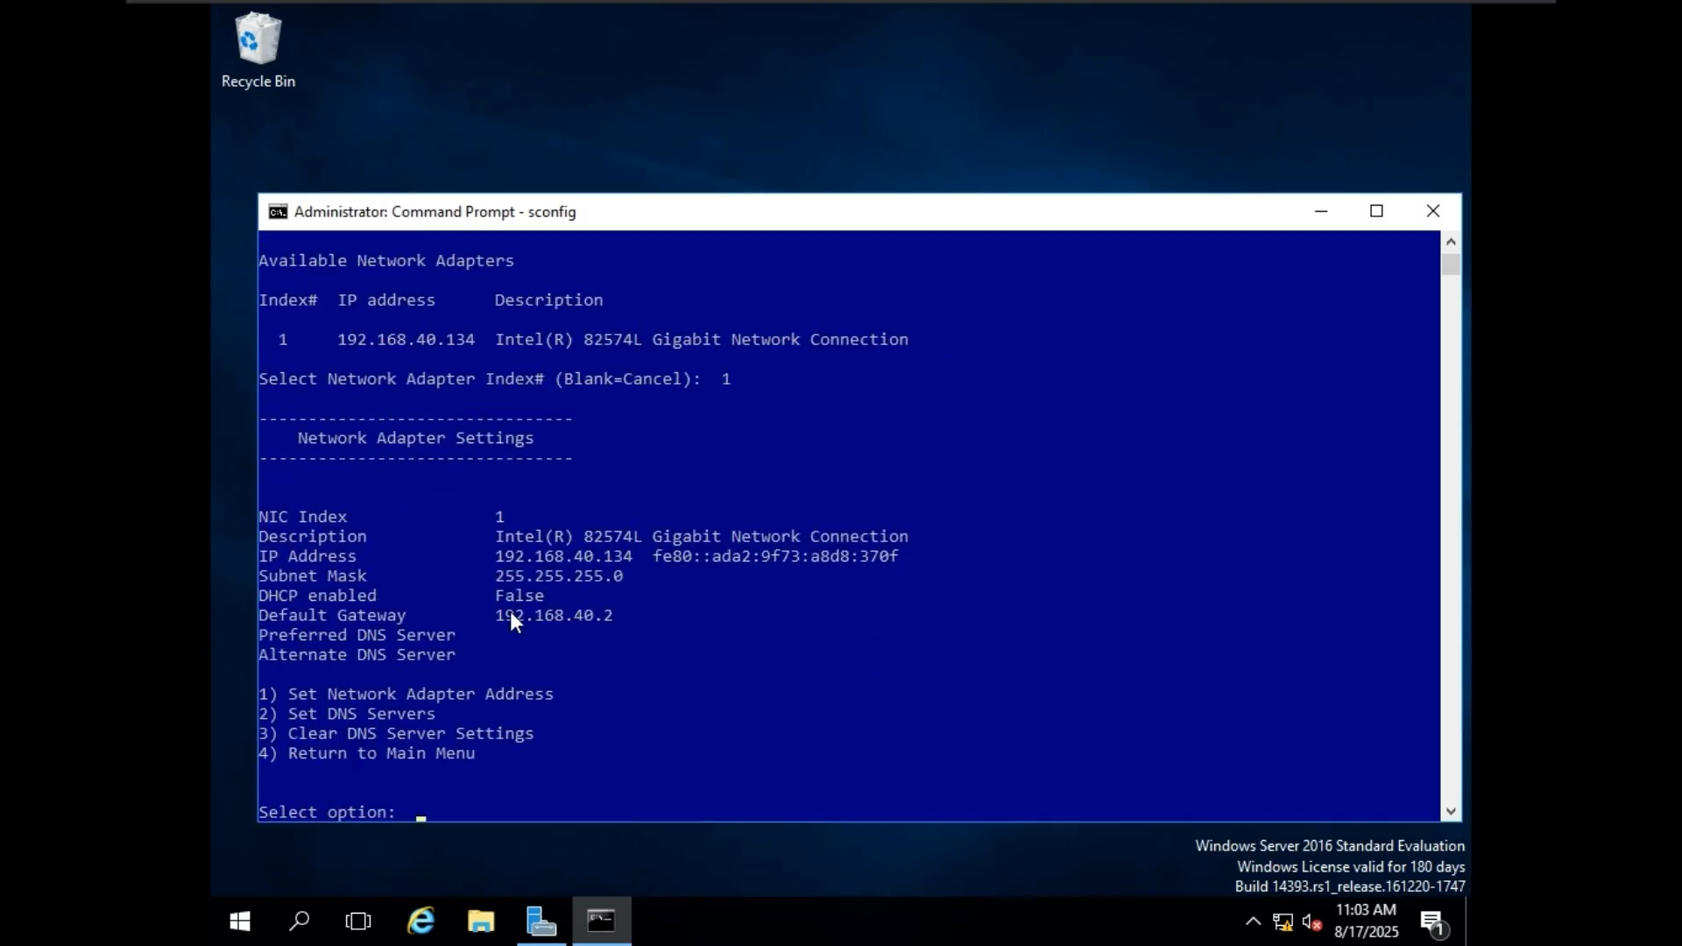
{"action": "left_click", "coordinate": [586, 595]}
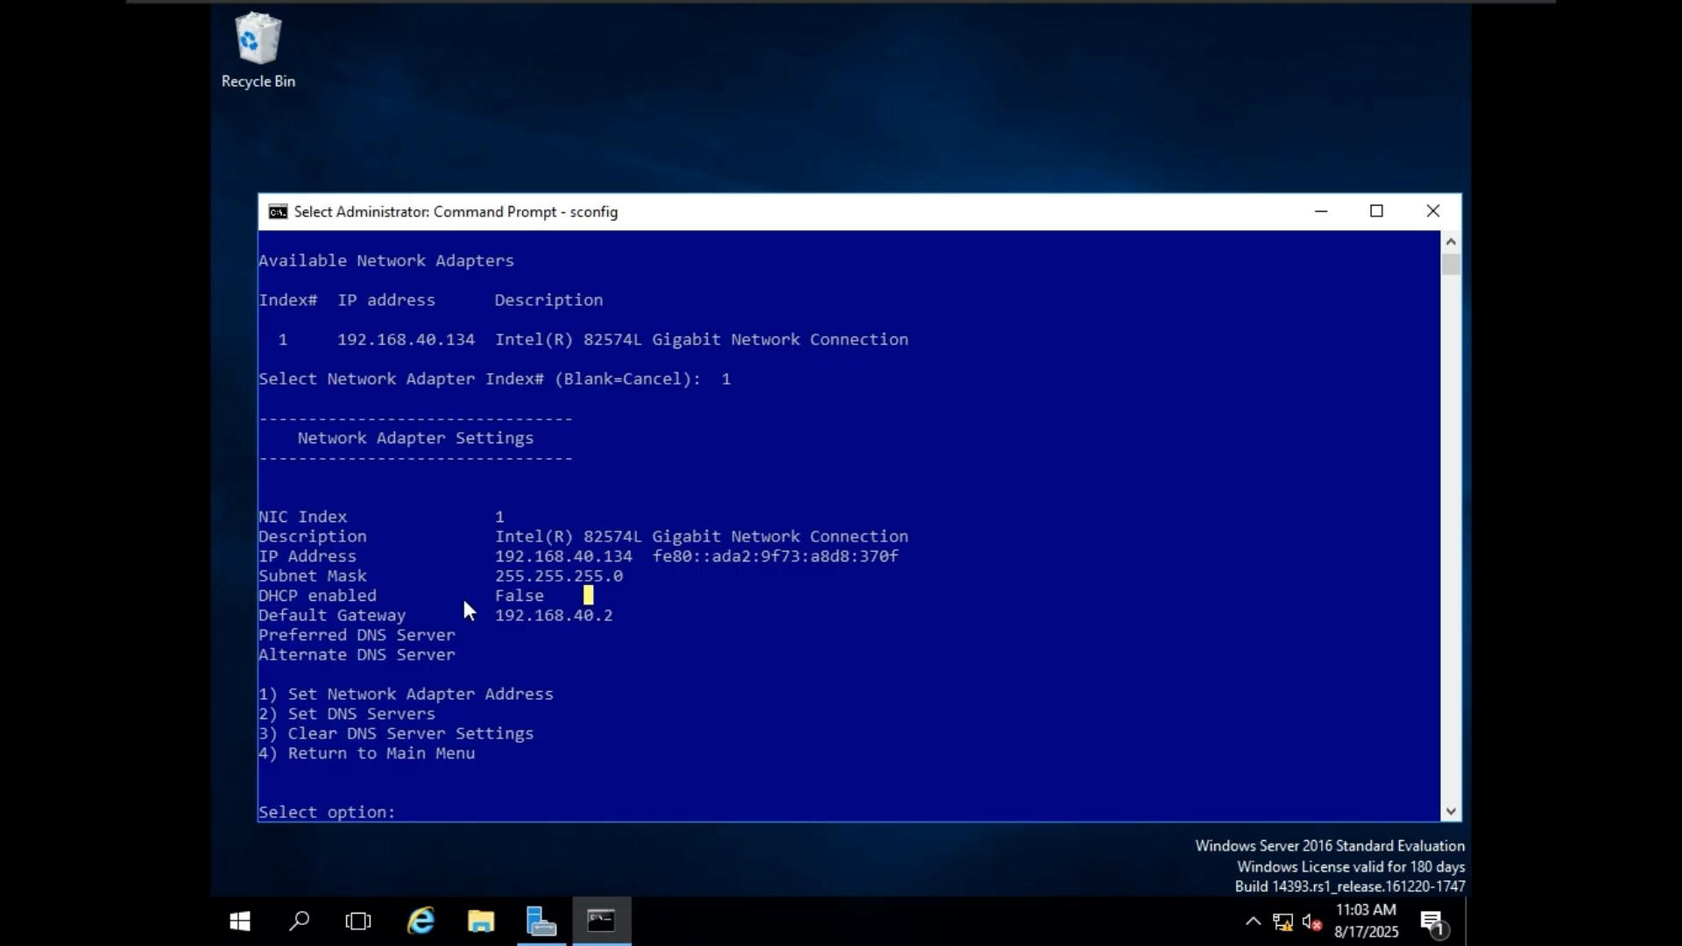
{"action": "left_click_drag", "start_coordinate": [488, 597], "coordinate": [571, 595]}
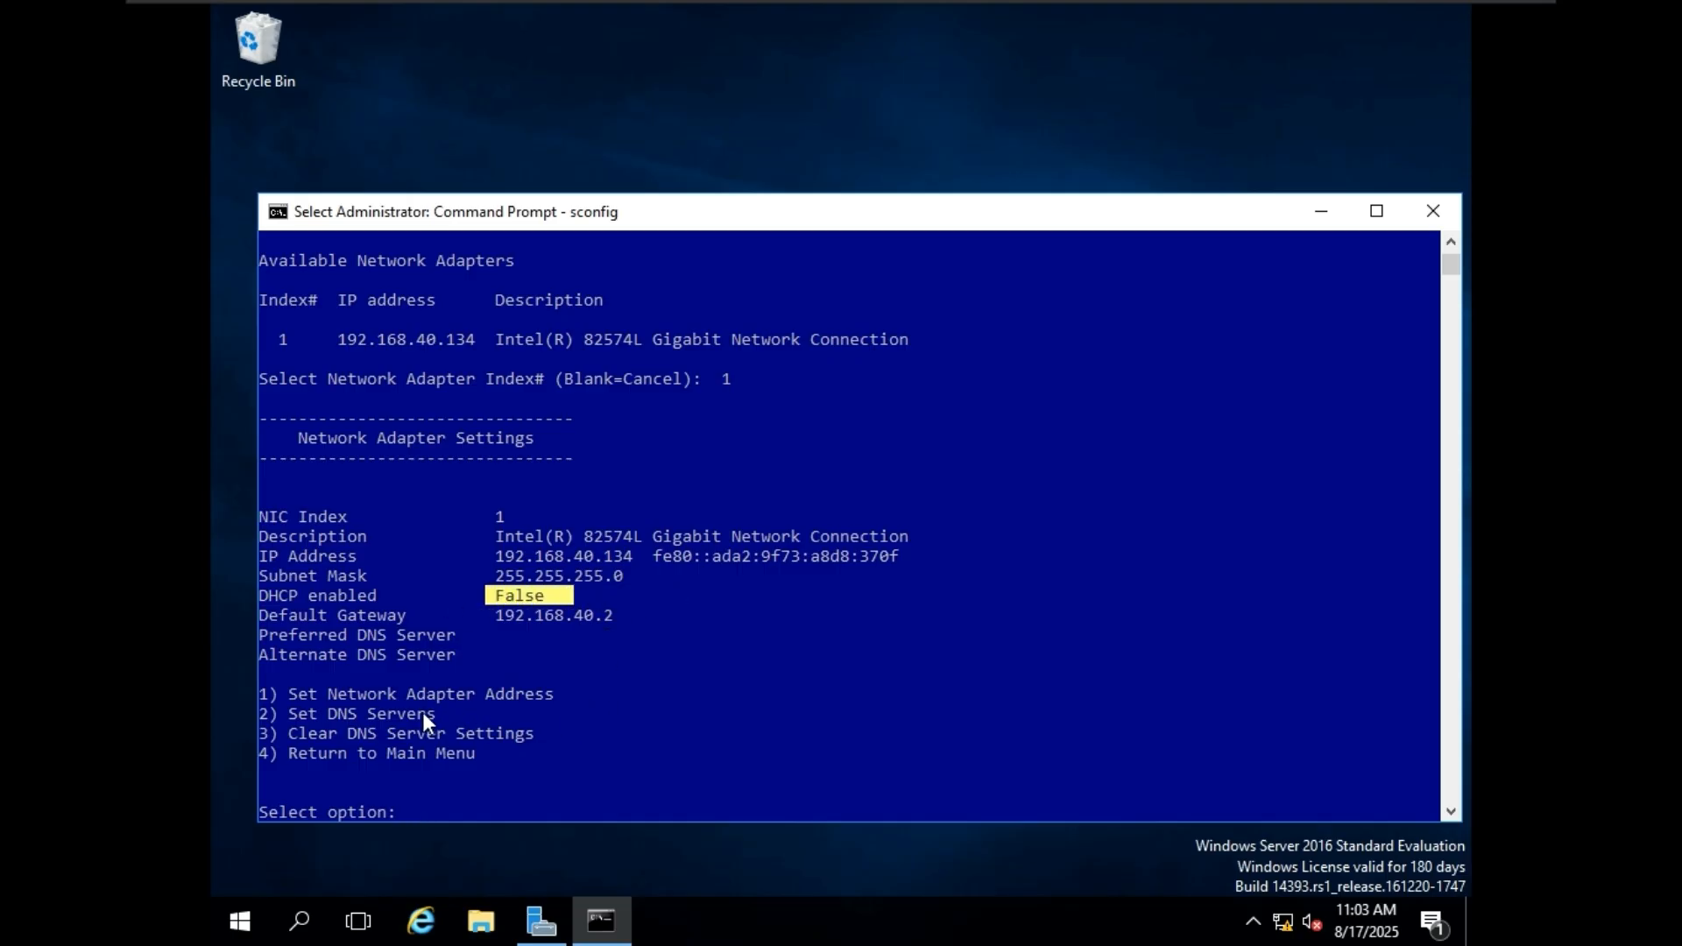
{"action": "left_click_drag", "start_coordinate": [391, 697], "coordinate": [523, 683]}
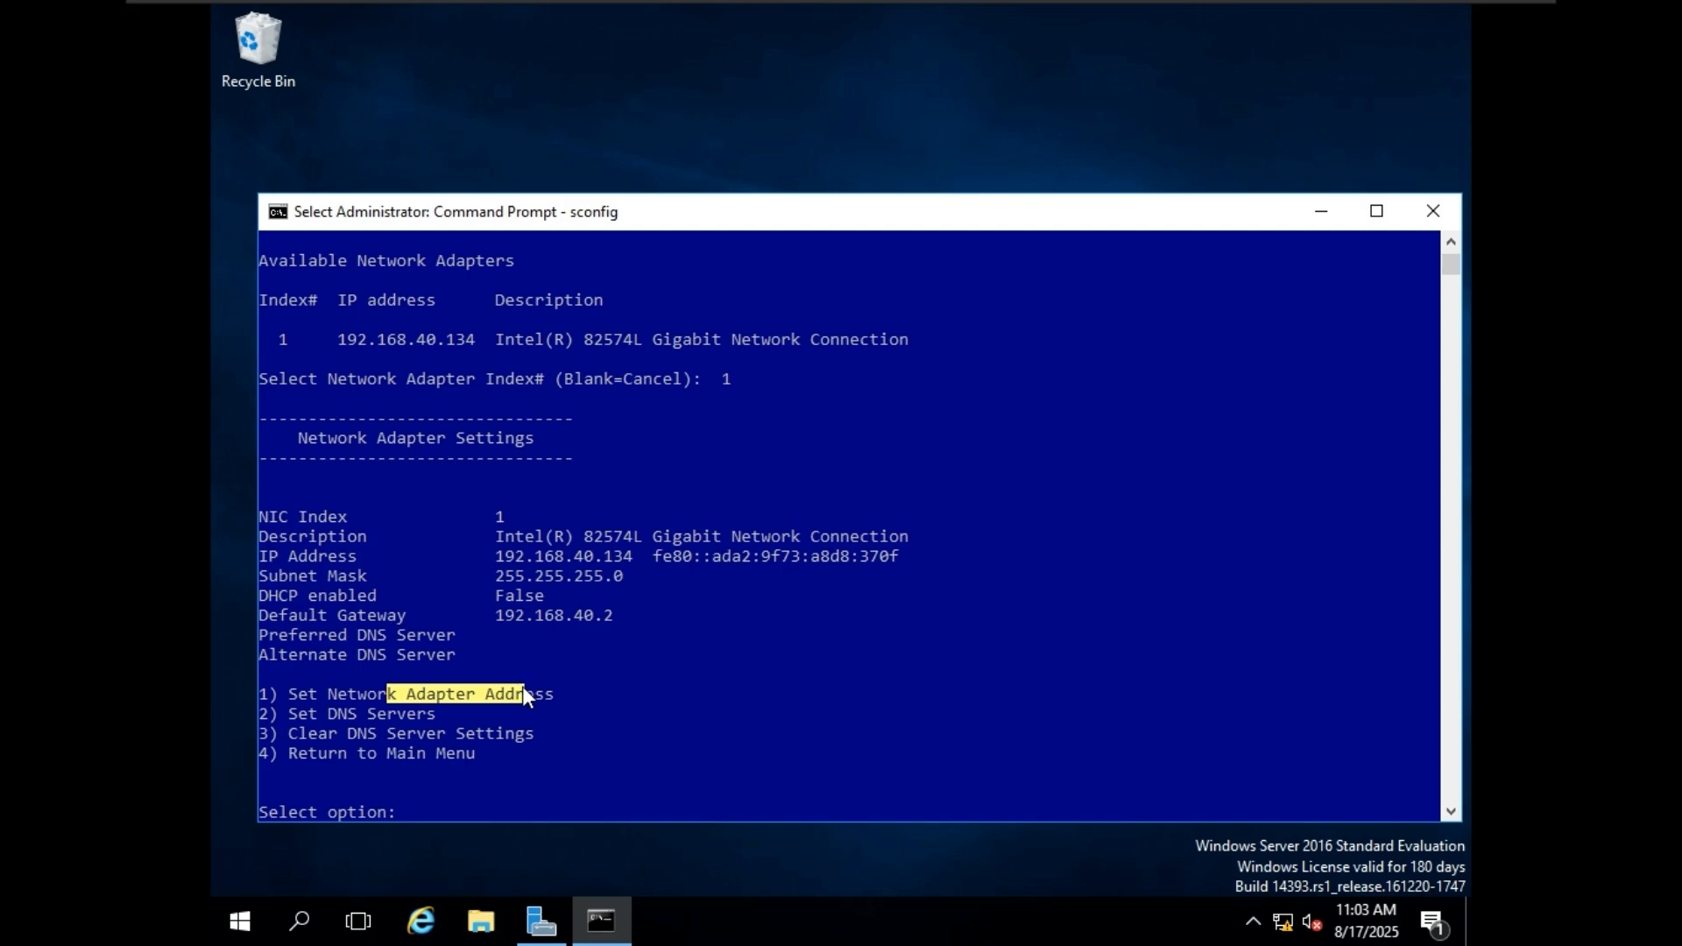
Choose Set Network Adapter Address (option 1) with a static IP (S) and enter the address 192.168.40.140.
{"action": "type", "text": "1"}
{"action": "key", "text": "Return"}
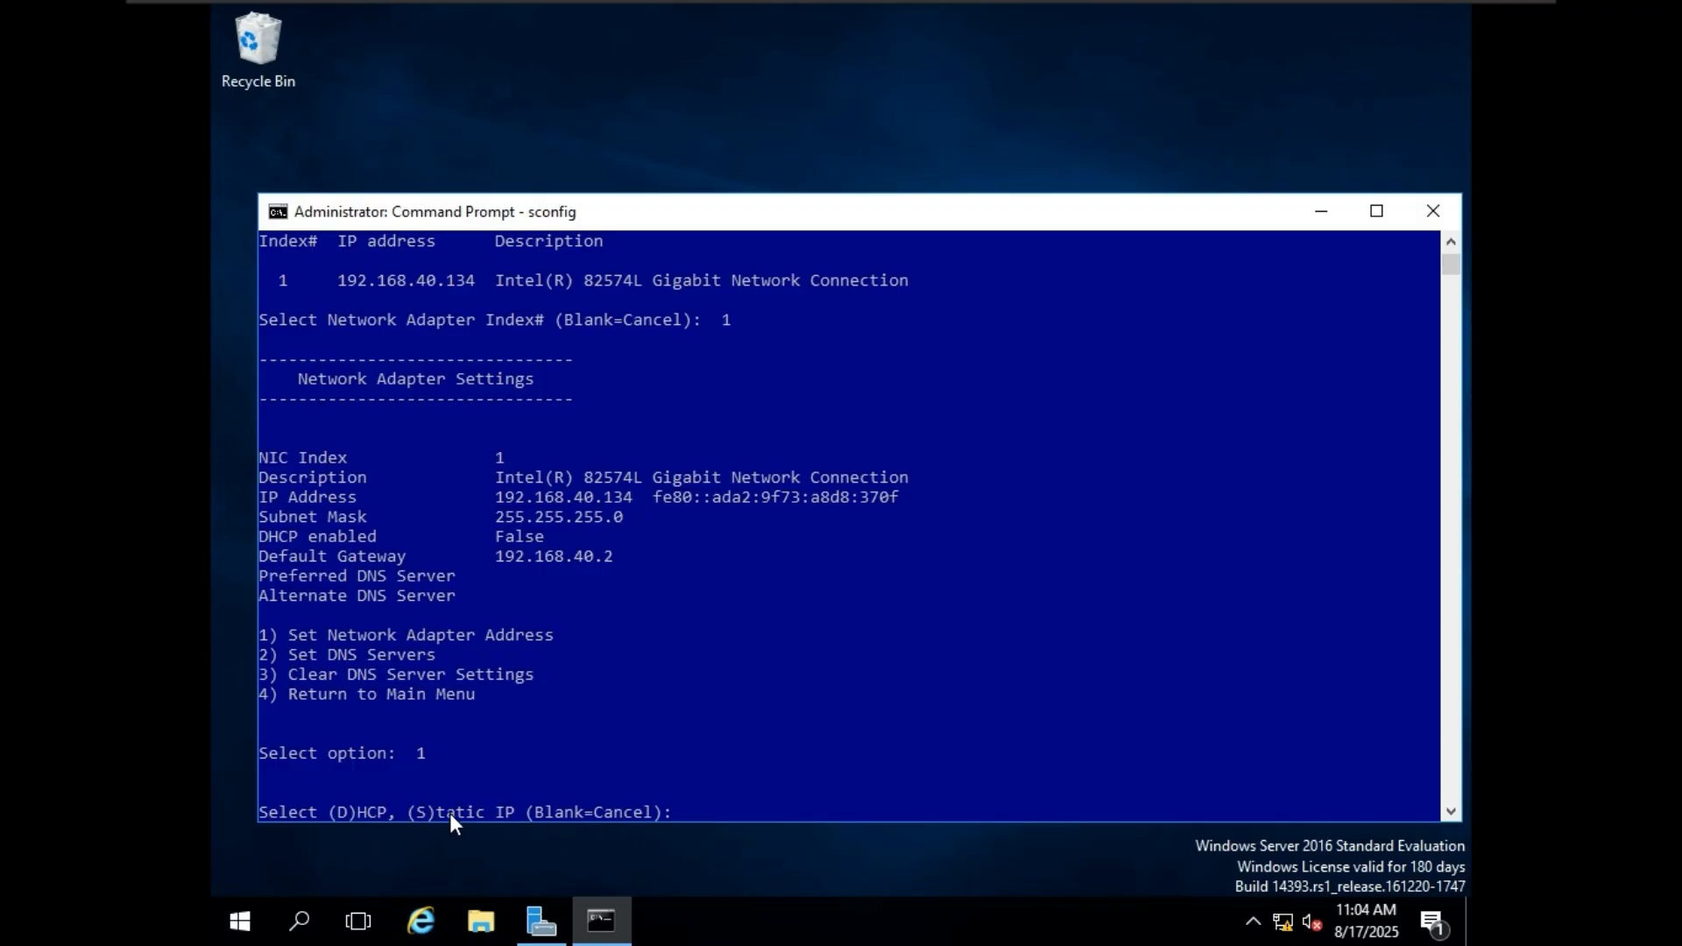
{"action": "type", "text": "S"}
{"action": "key", "text": "Return"}
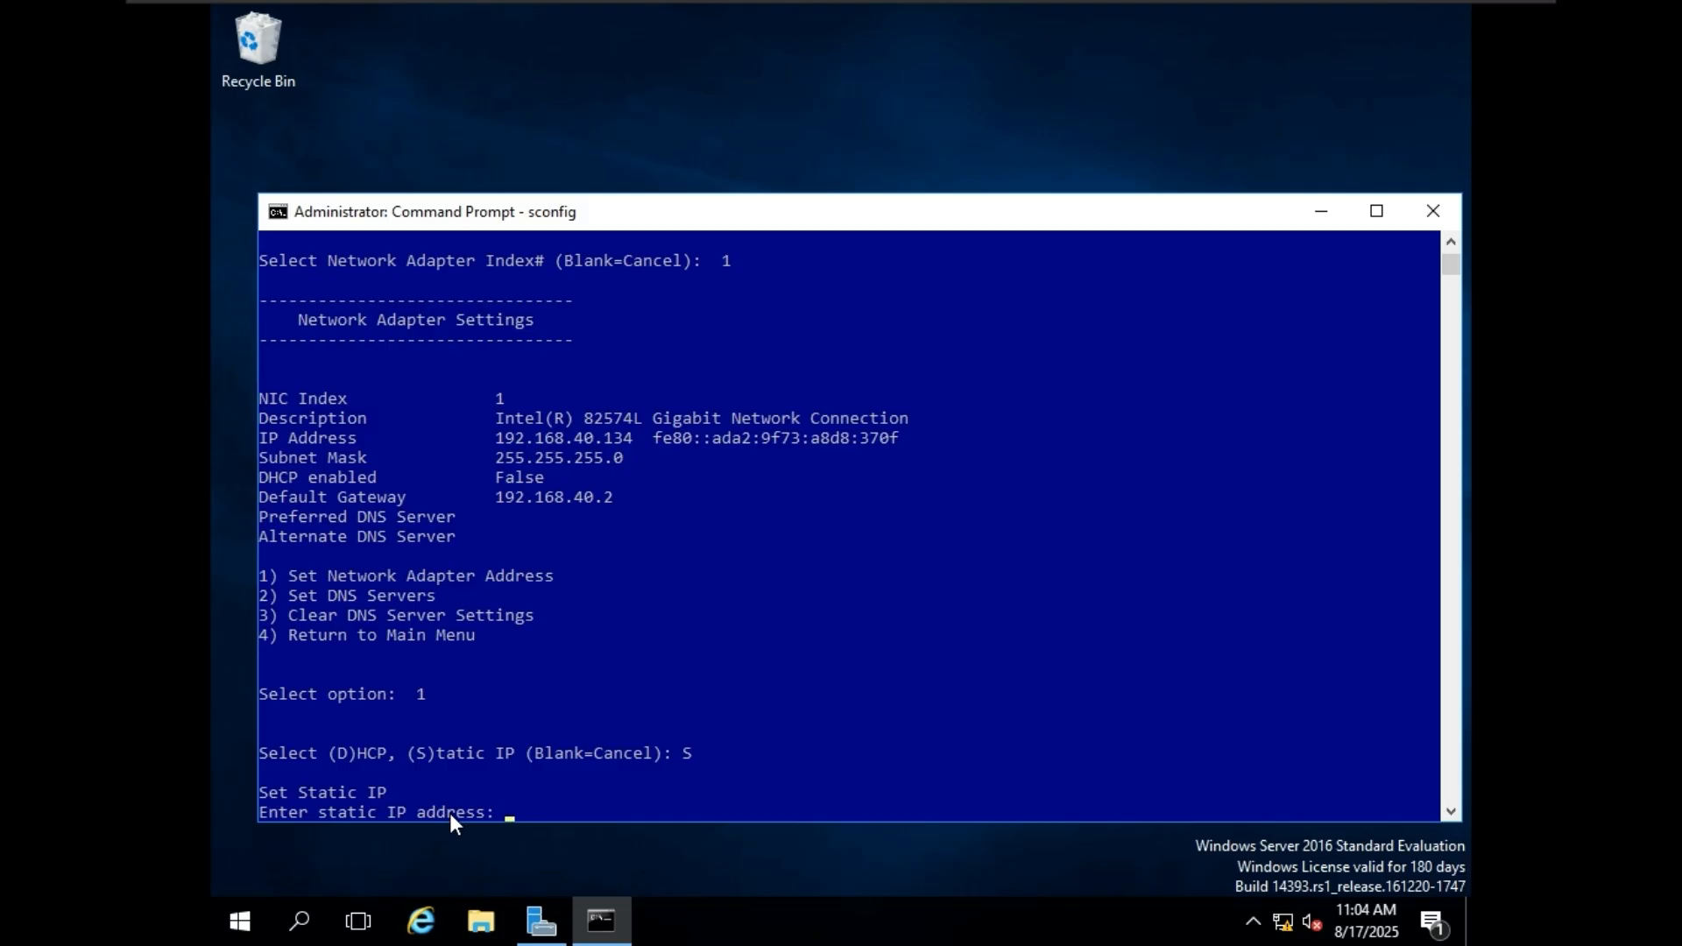
{"action": "scroll", "coordinate": [450, 813], "scroll_direction": "up", "scroll_amount": 1}
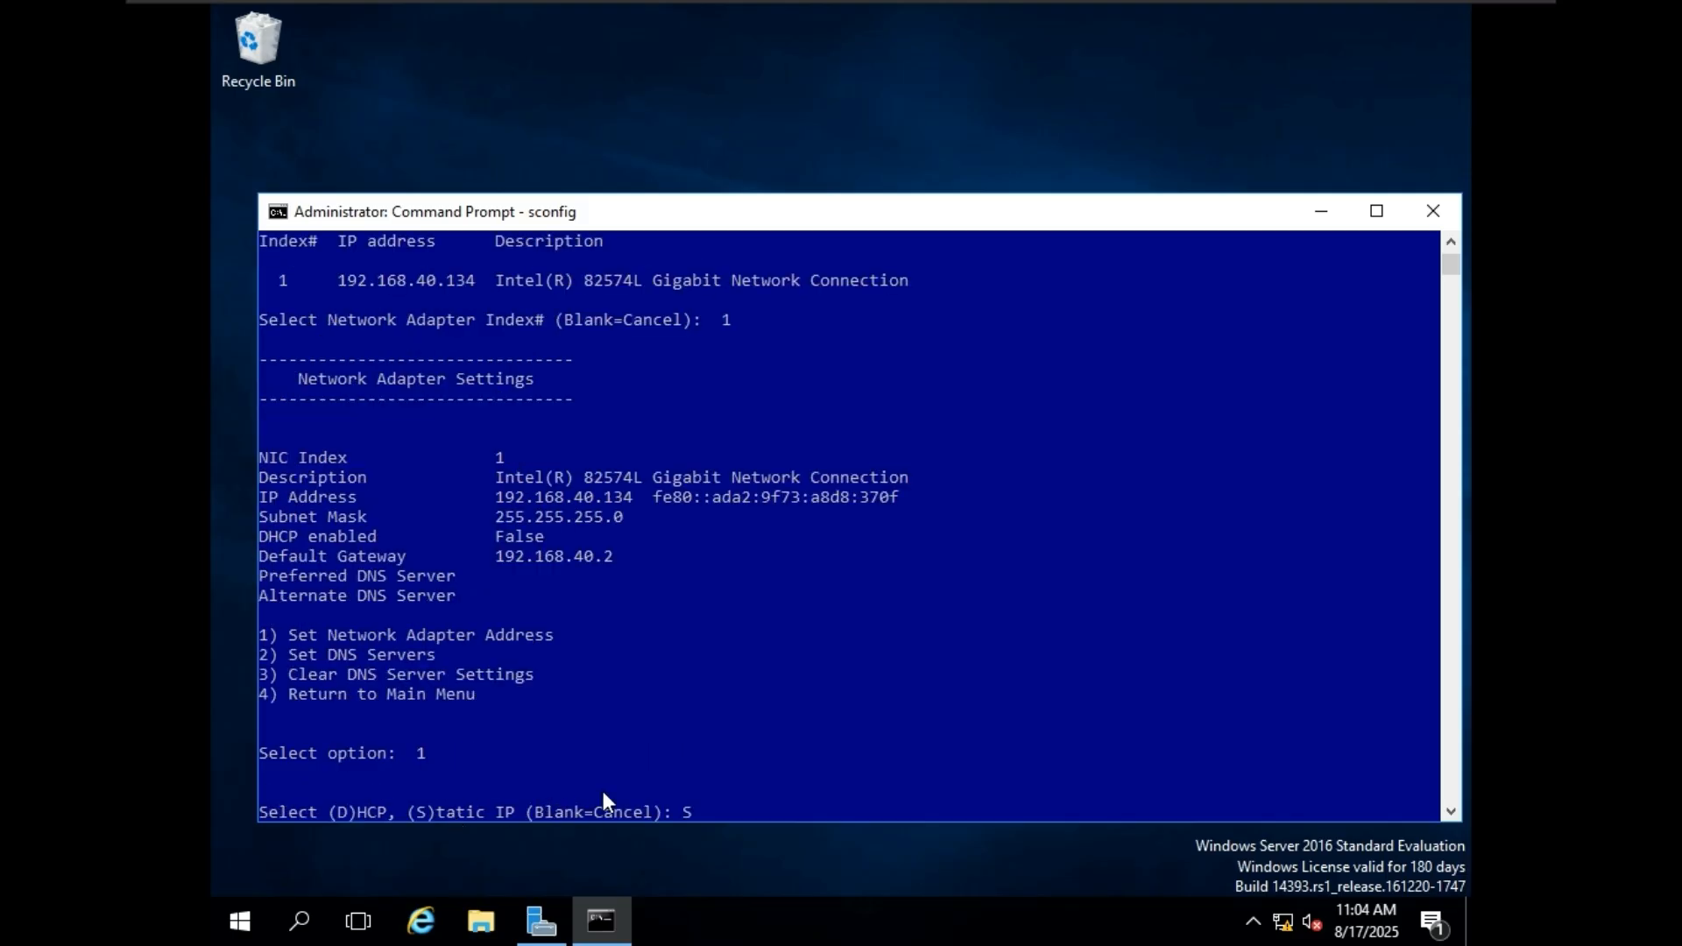
{"action": "scroll", "coordinate": [688, 753], "scroll_direction": "down", "scroll_amount": 2}
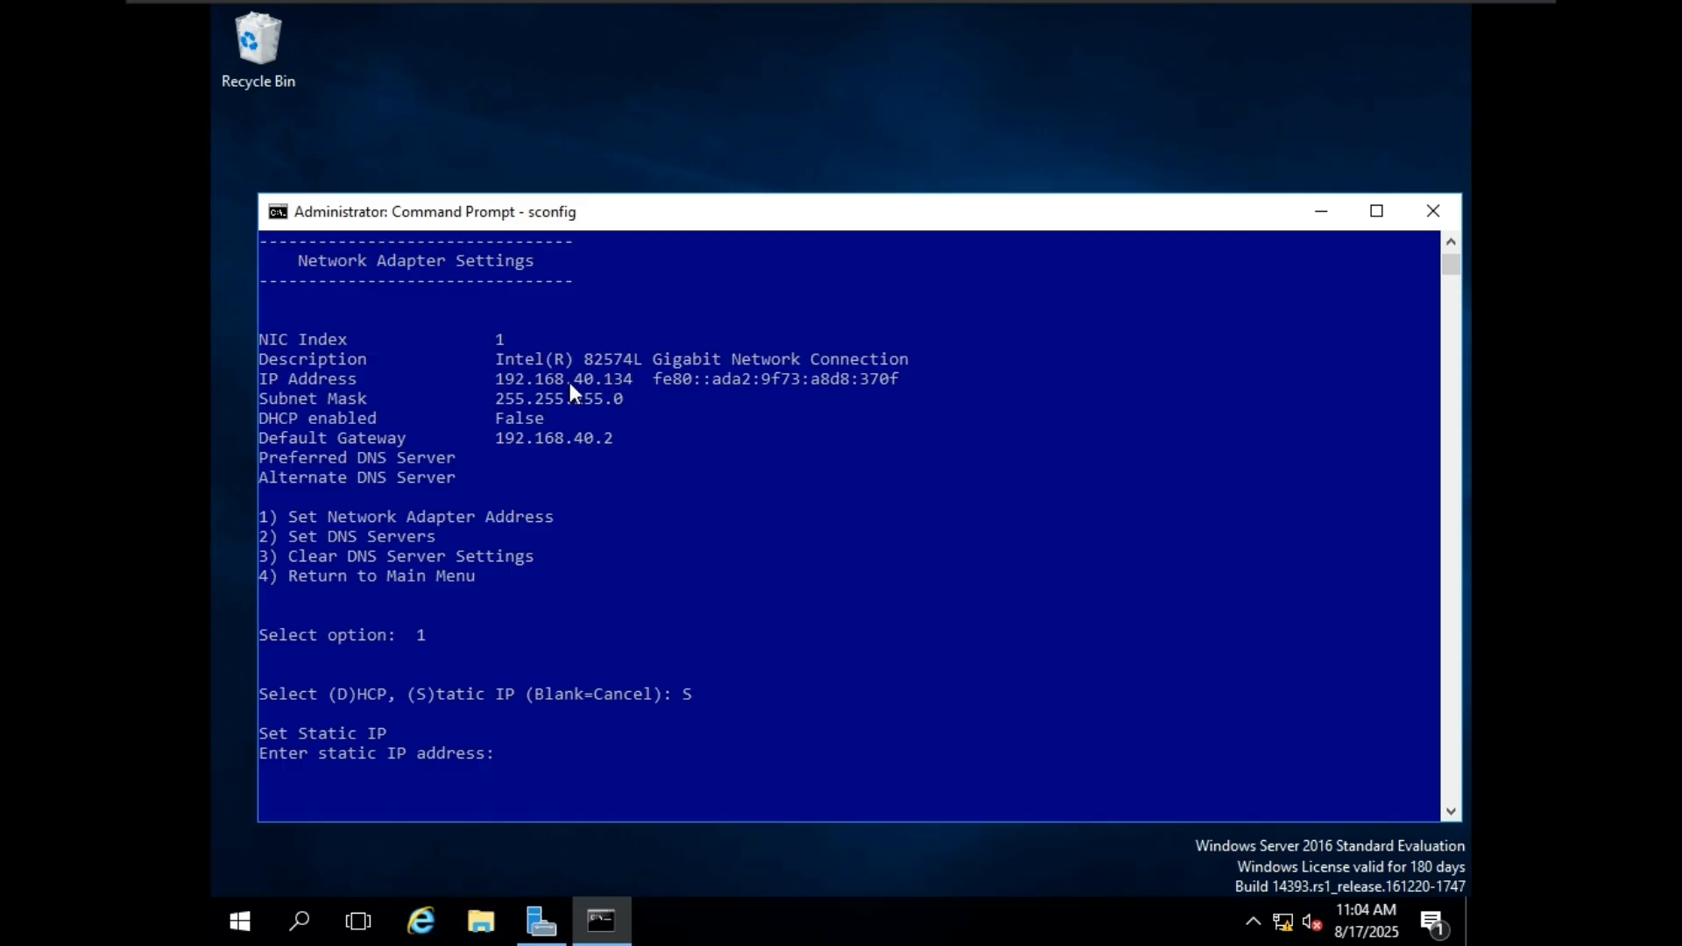
{"action": "type", "text": "192."}
{"action": "type", "text": "168."}
{"action": "type", "text": "40.140"}
{"action": "key", "text": "Return"}
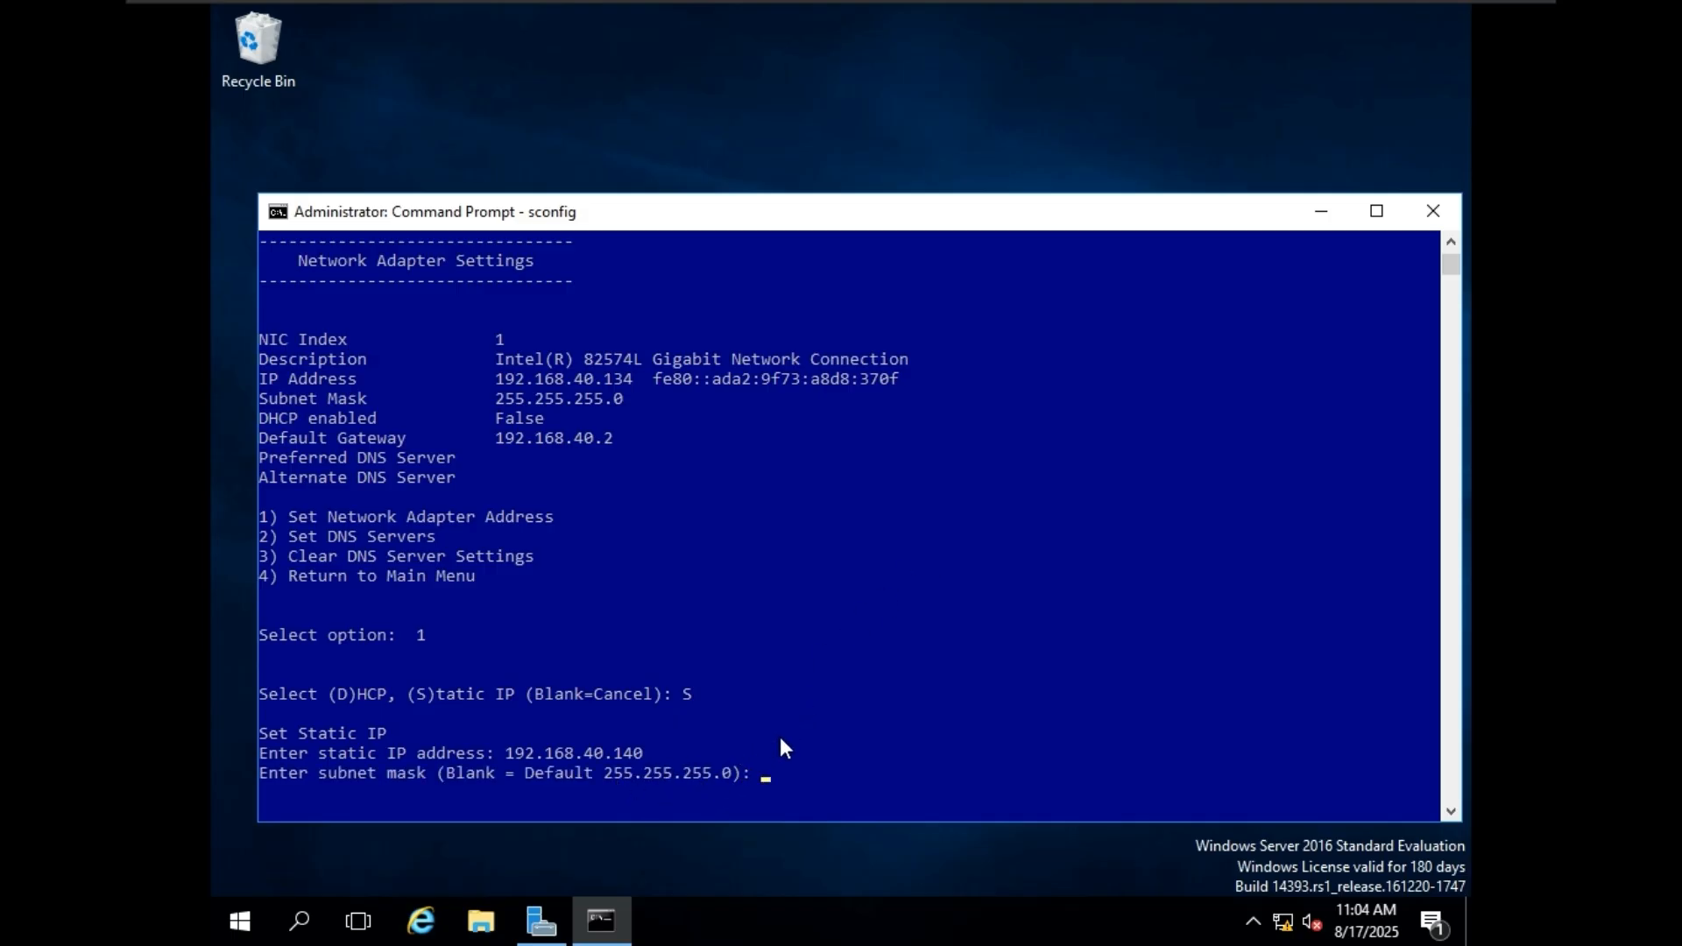
Accept the default subnet mask 255.255.255.0 and set the default gateway to 192.168.40.2.
{"action": "key", "text": "Return"}
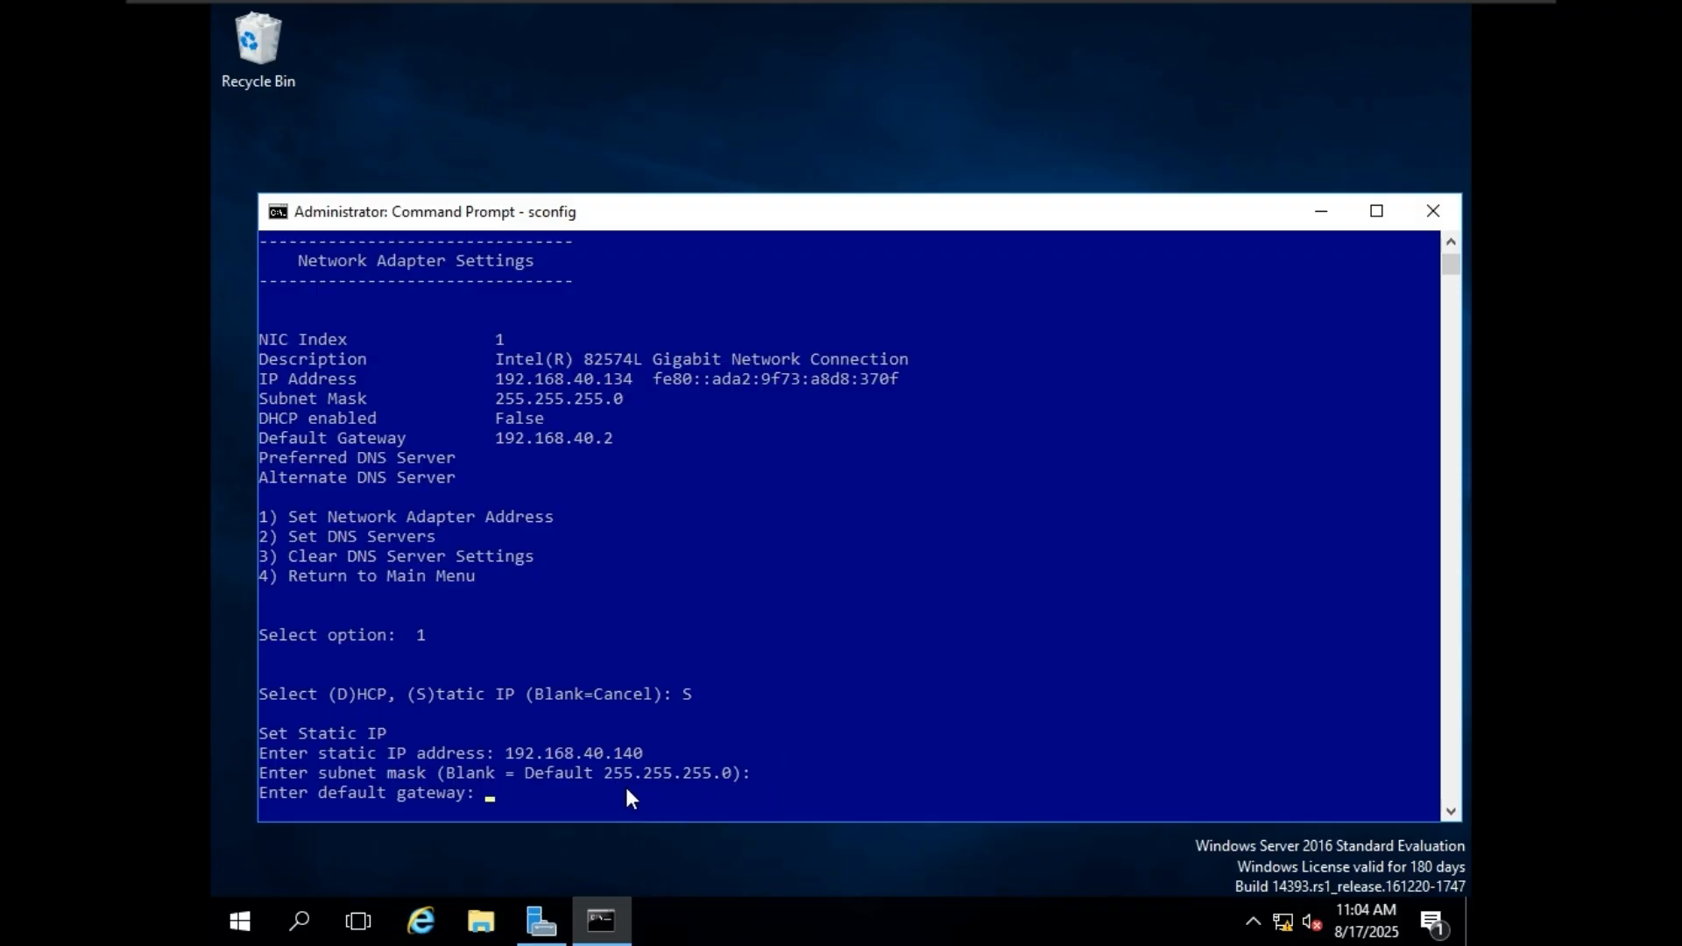
{"action": "type", "text": "192.168.40.2"}
{"action": "key", "text": "Return"}
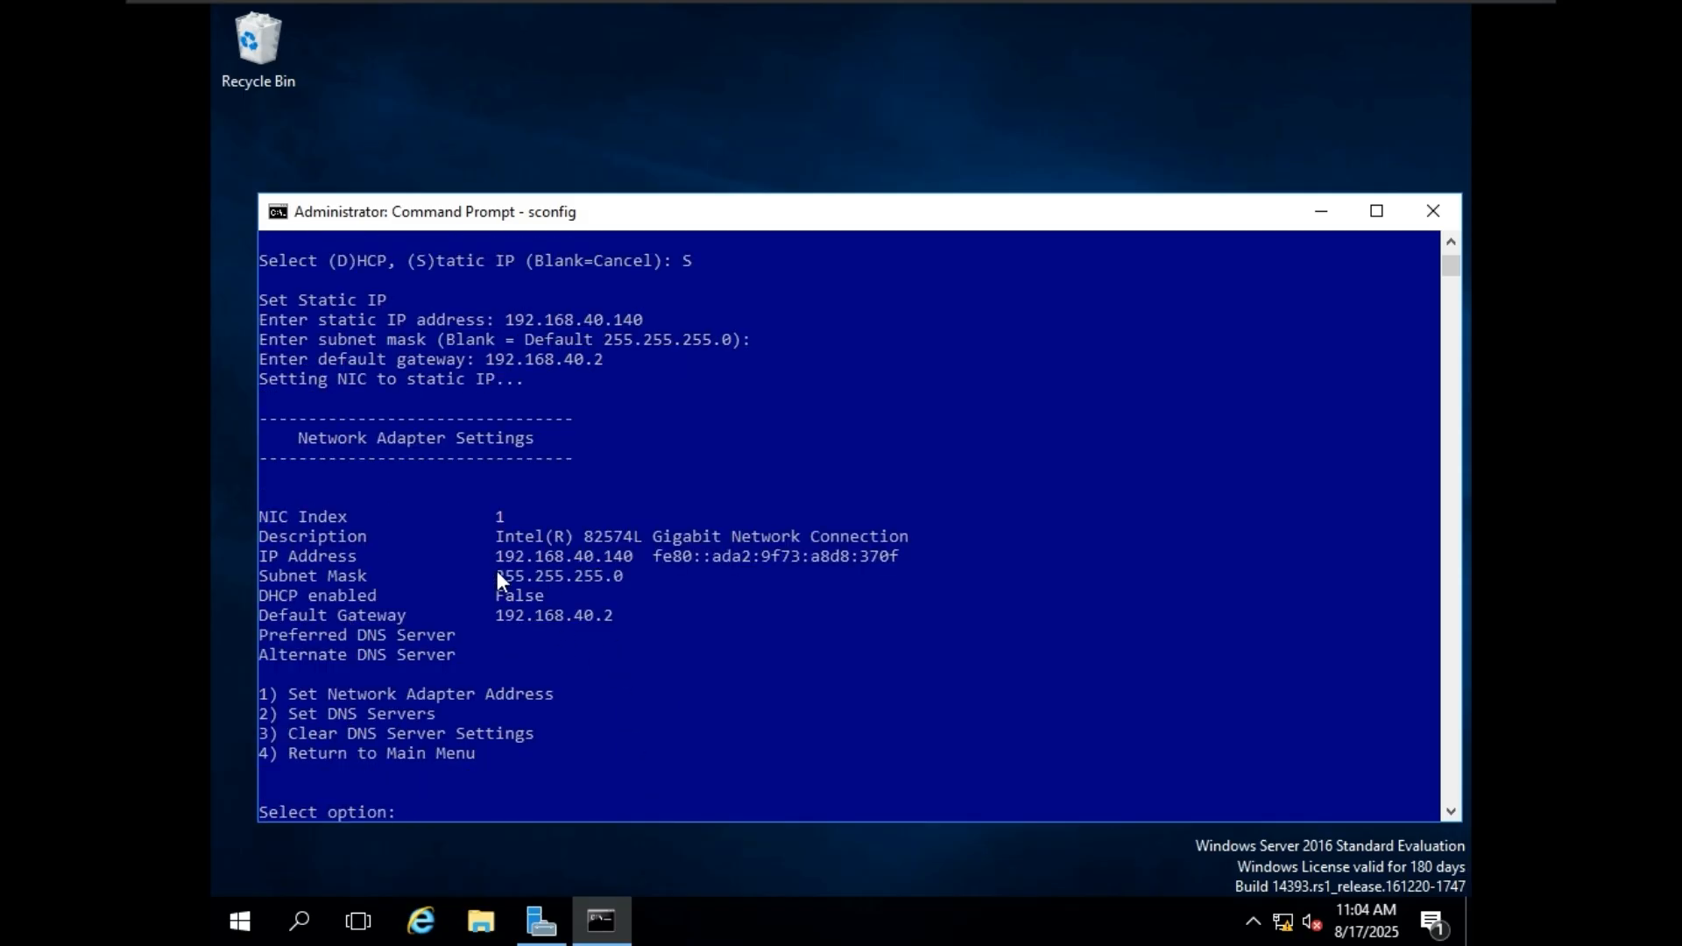
Review the adapter's IP address and default gateway, and return to the sconfig main menu (option 4).
{"action": "left_click_drag", "start_coordinate": [490, 561], "coordinate": [626, 565]}
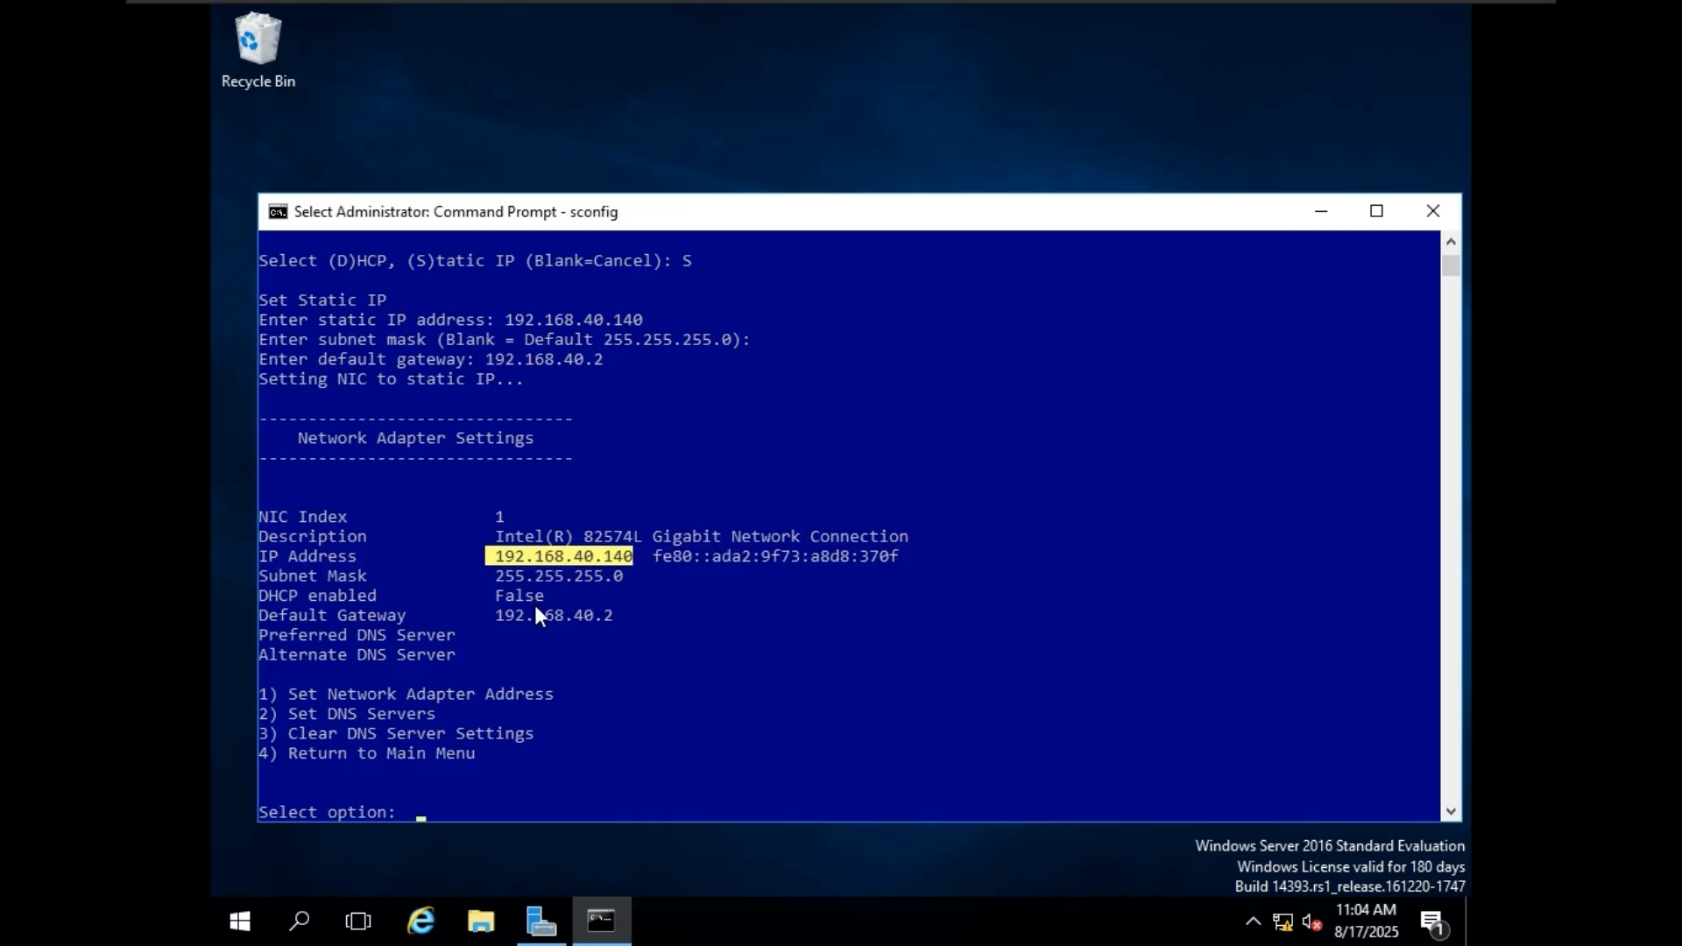
{"action": "left_click_drag", "start_coordinate": [497, 616], "coordinate": [632, 618]}
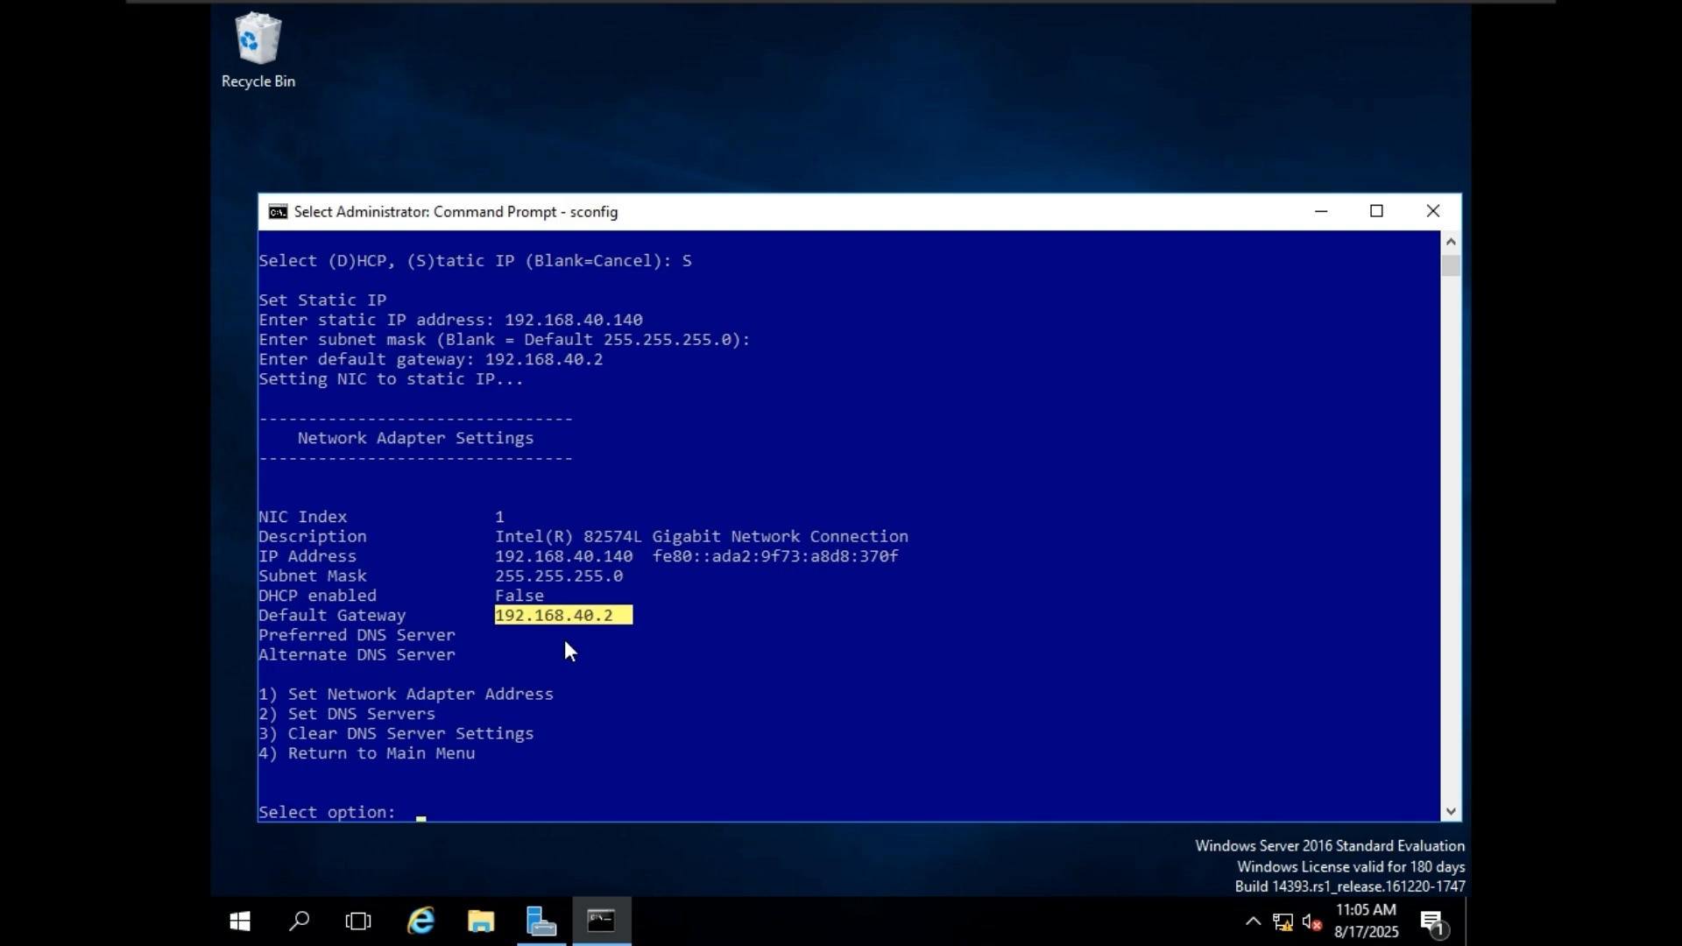
{"action": "key", "text": "ctrl+c"}
{"action": "type", "text": "4"}
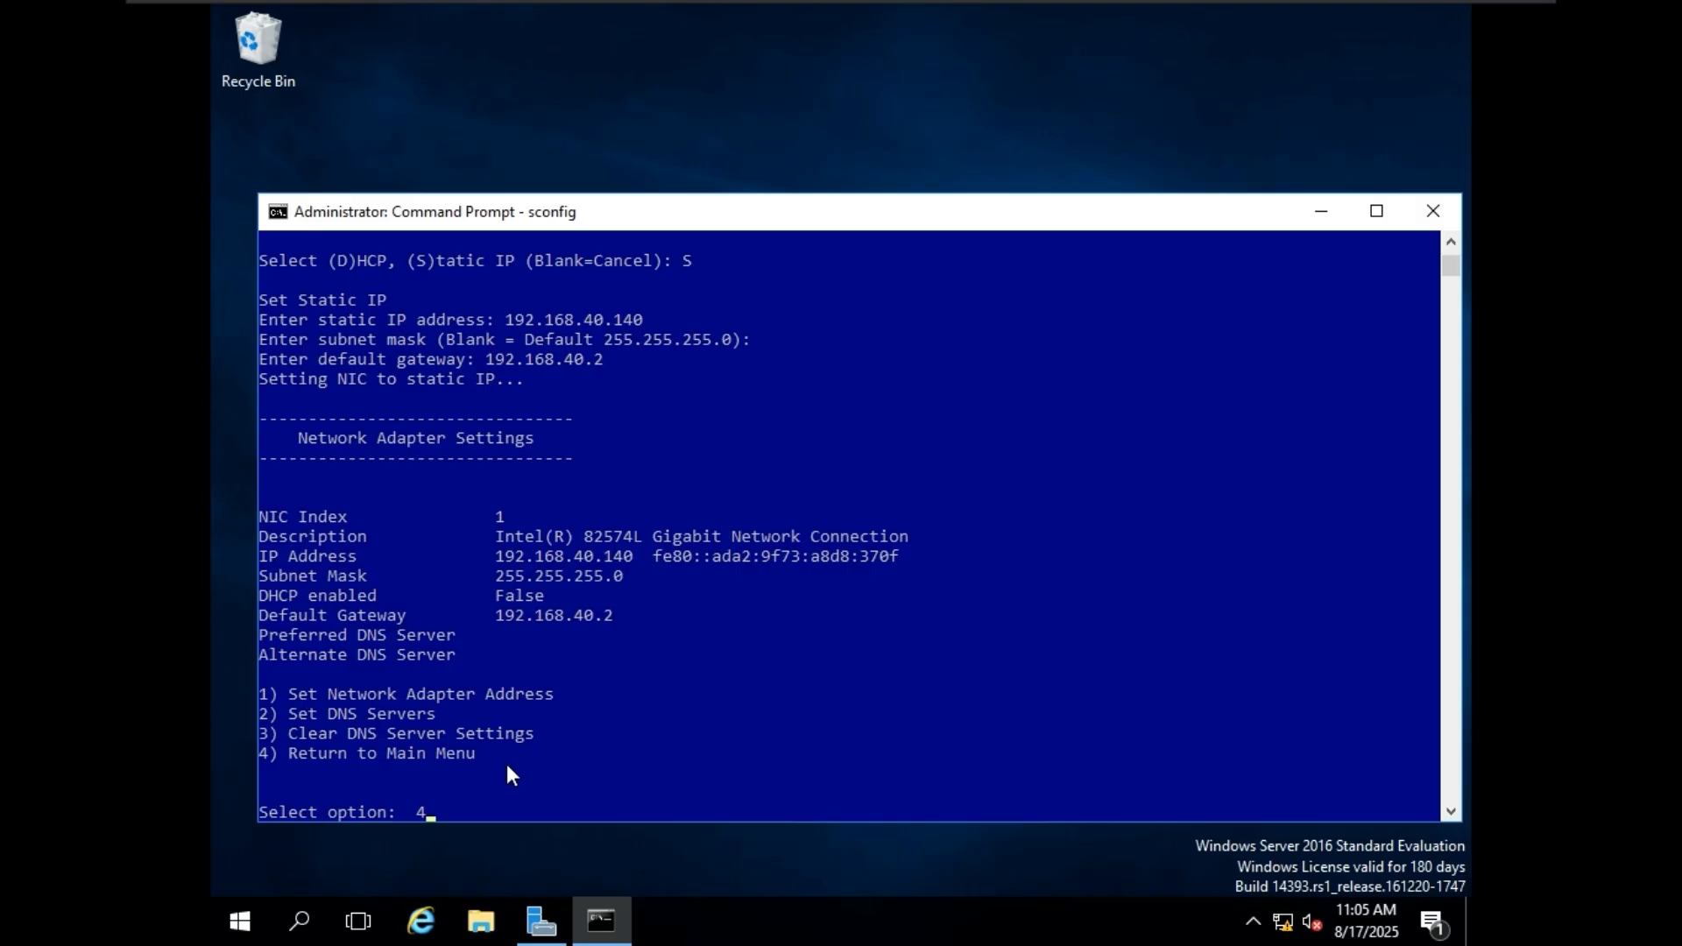
{"action": "key", "text": "Return"}
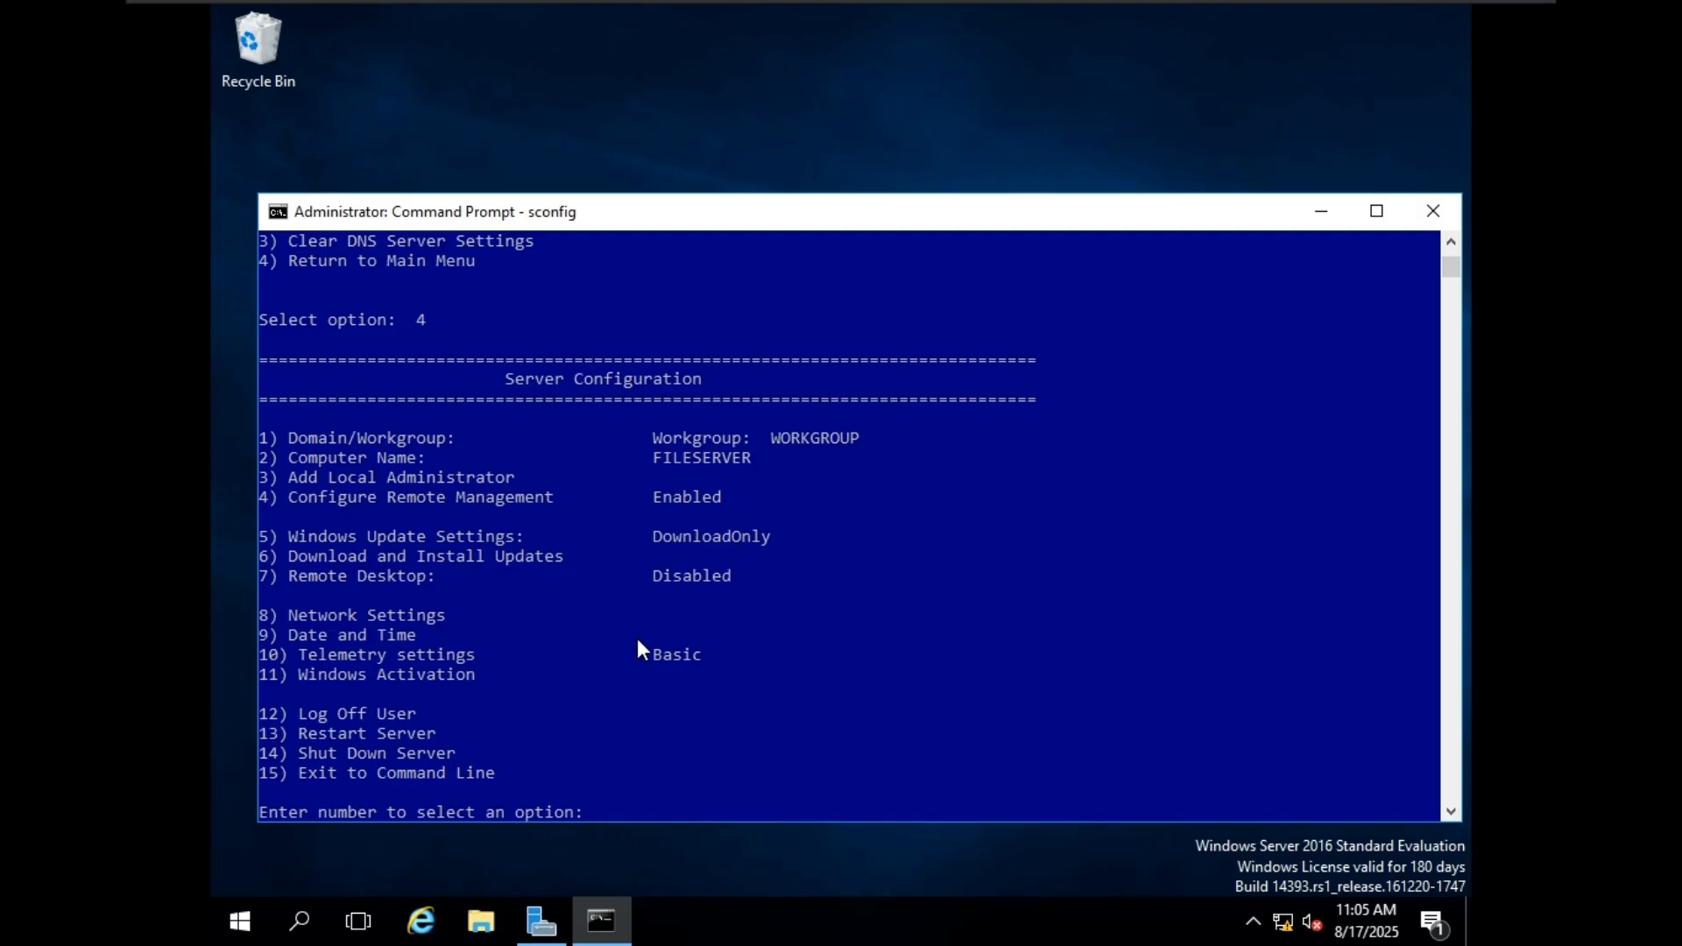
Set Windows Update Settings (option 5) to Automatic (A), dismiss the notice and check the setting in the main menu.
{"action": "type", "text": "5"}
{"action": "key", "text": "Return"}
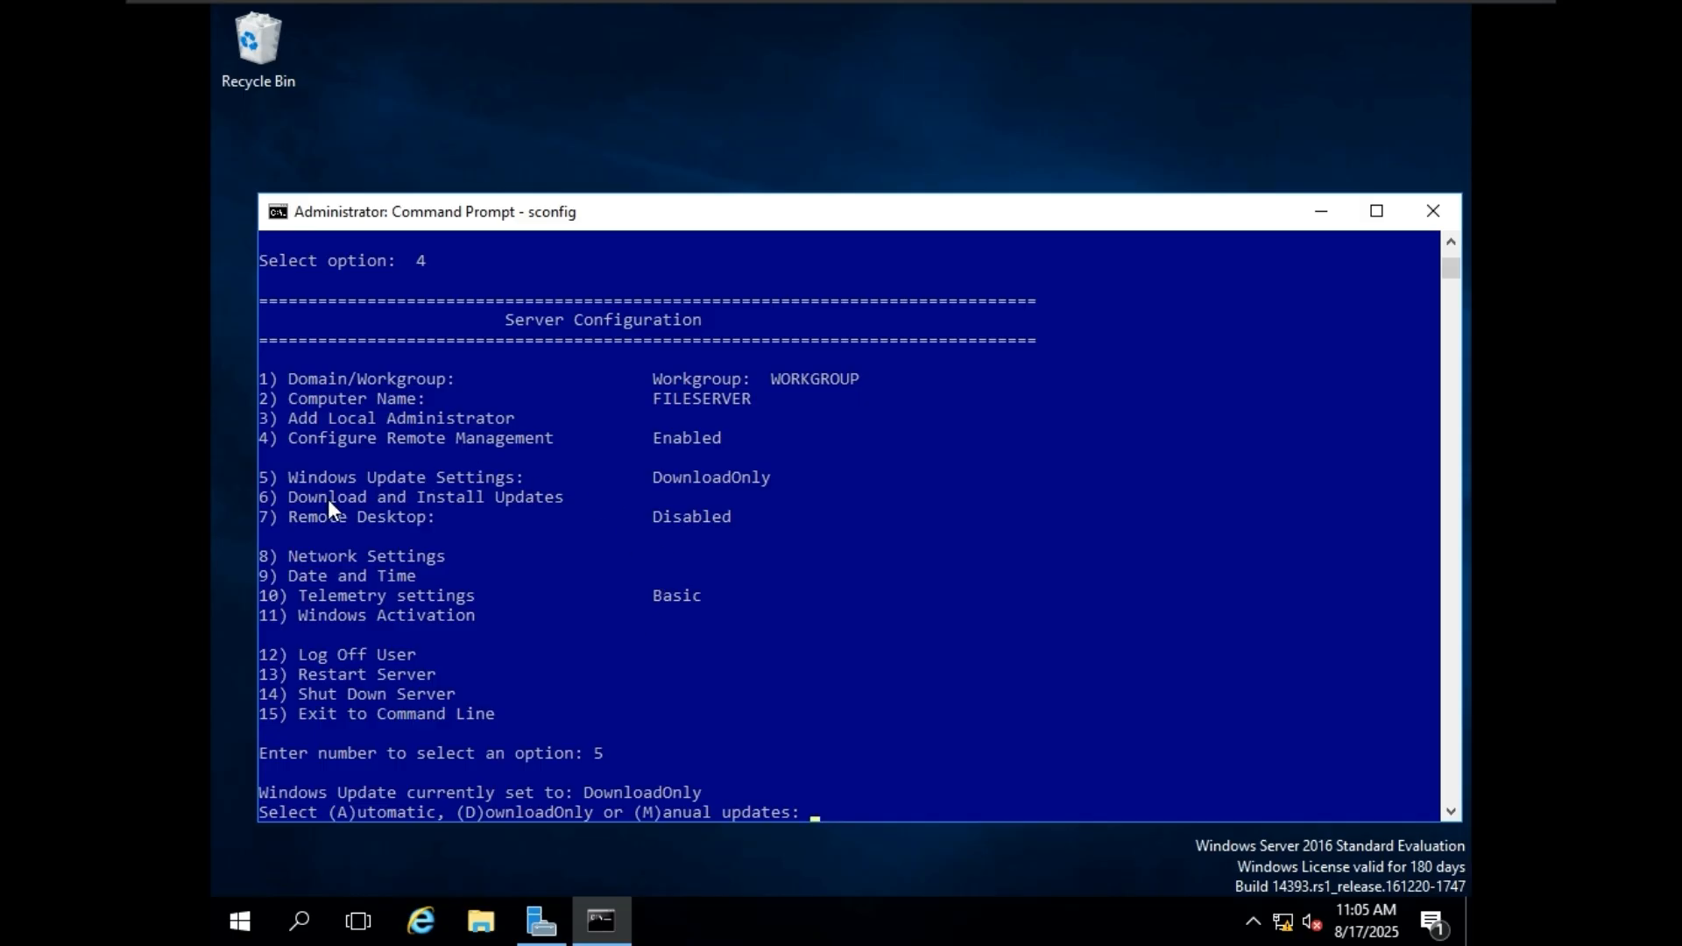
{"action": "left_click_drag", "start_coordinate": [290, 478], "coordinate": [544, 468]}
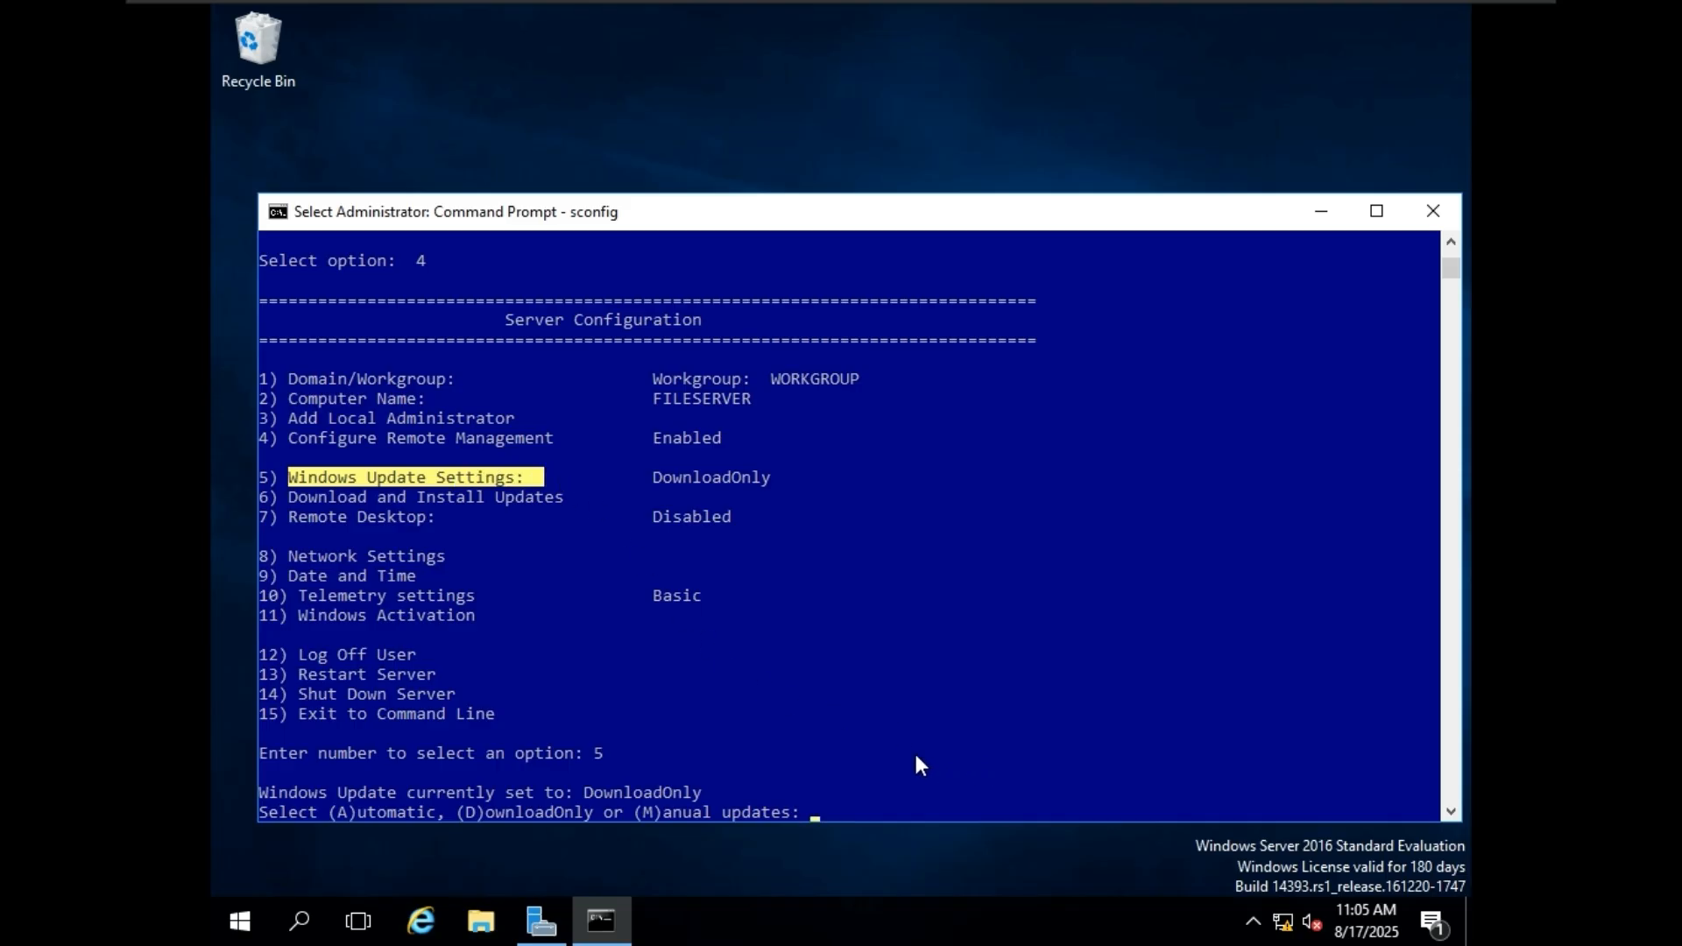
{"action": "type", "text": "A"}
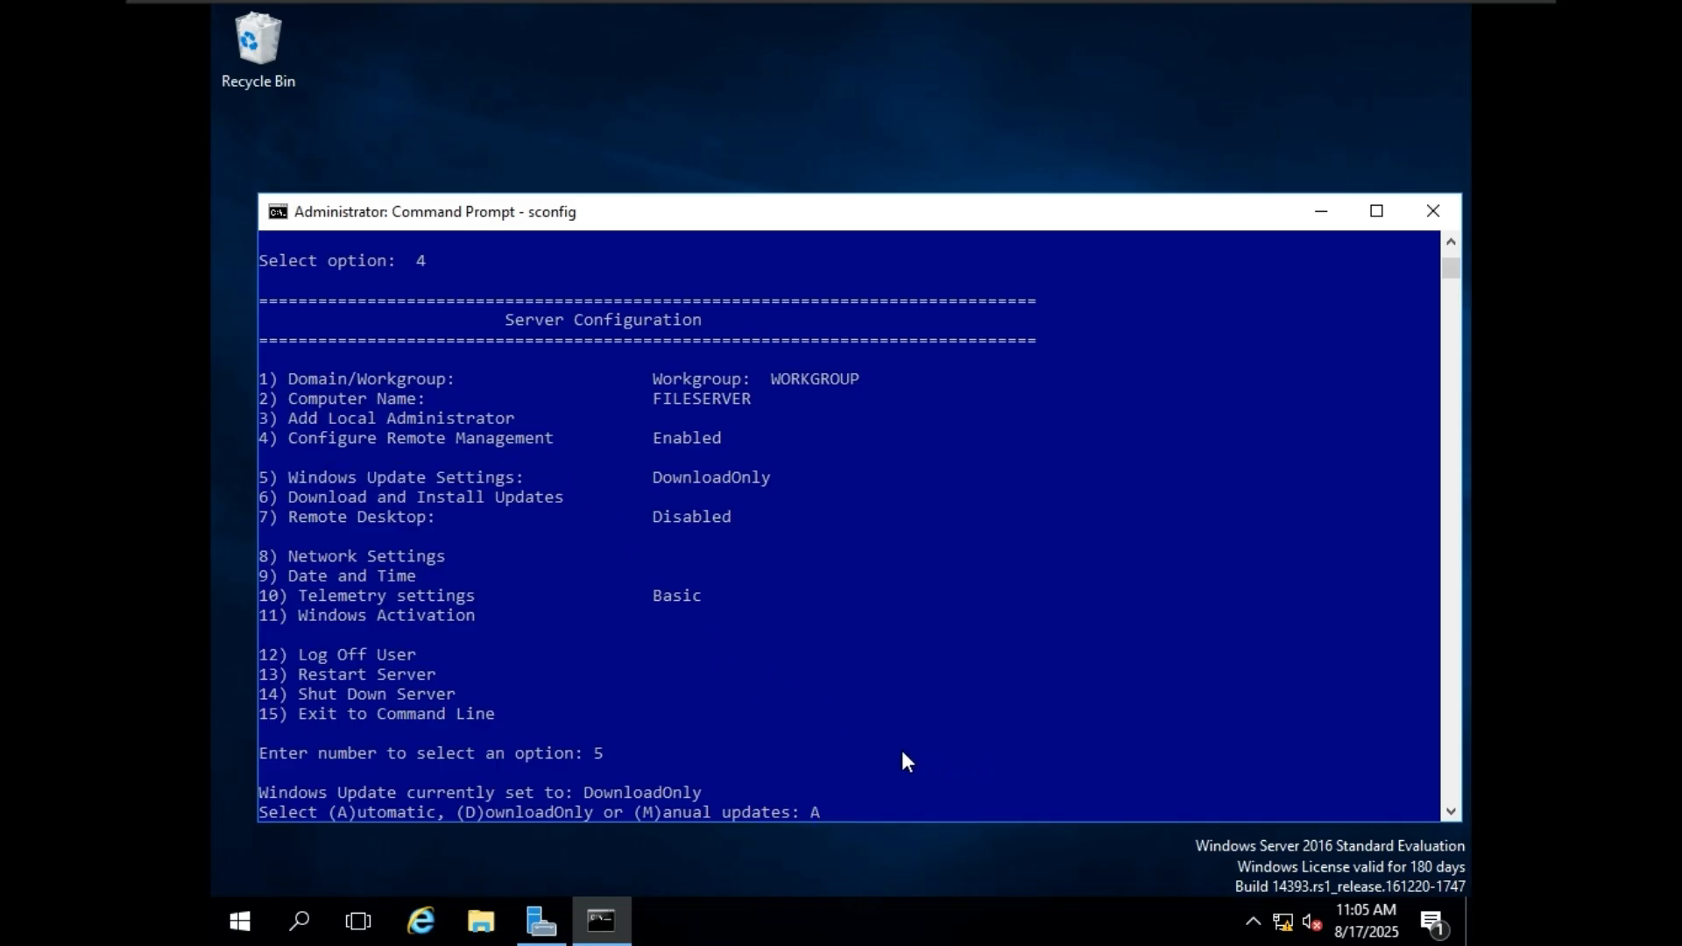
{"action": "key", "text": "Return"}
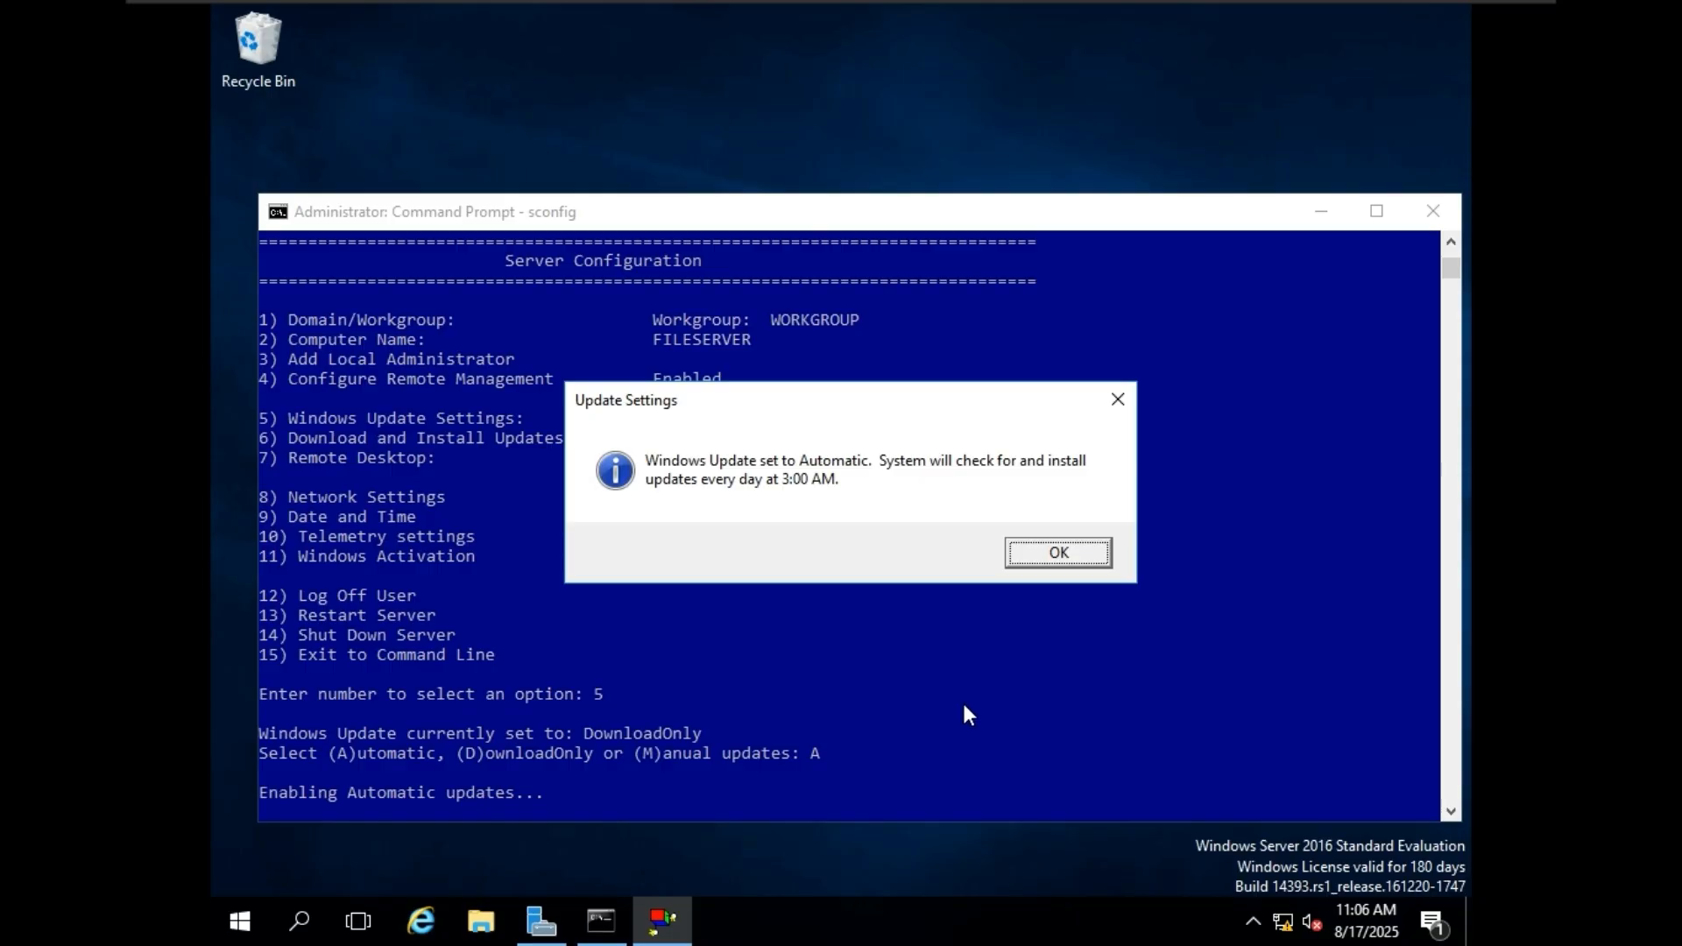
{"action": "left_click", "coordinate": [1012, 552]}
{"action": "left_click", "coordinate": [869, 607]}
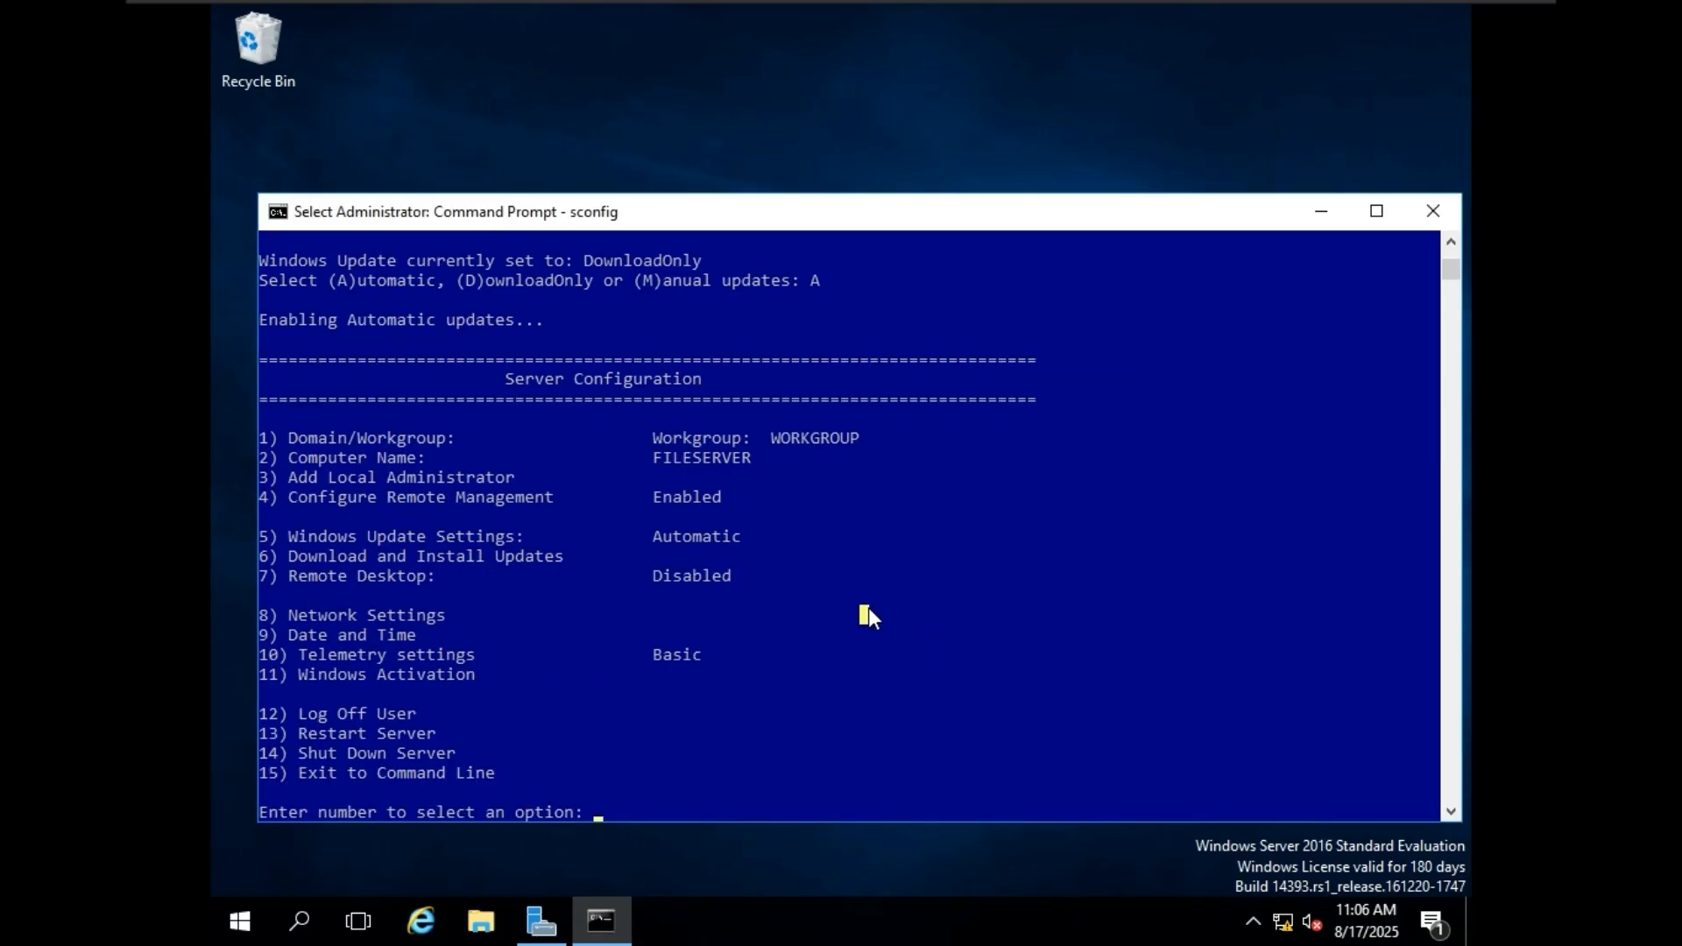
{"action": "left_click", "coordinate": [620, 515]}
{"action": "left_click", "coordinate": [676, 631]}
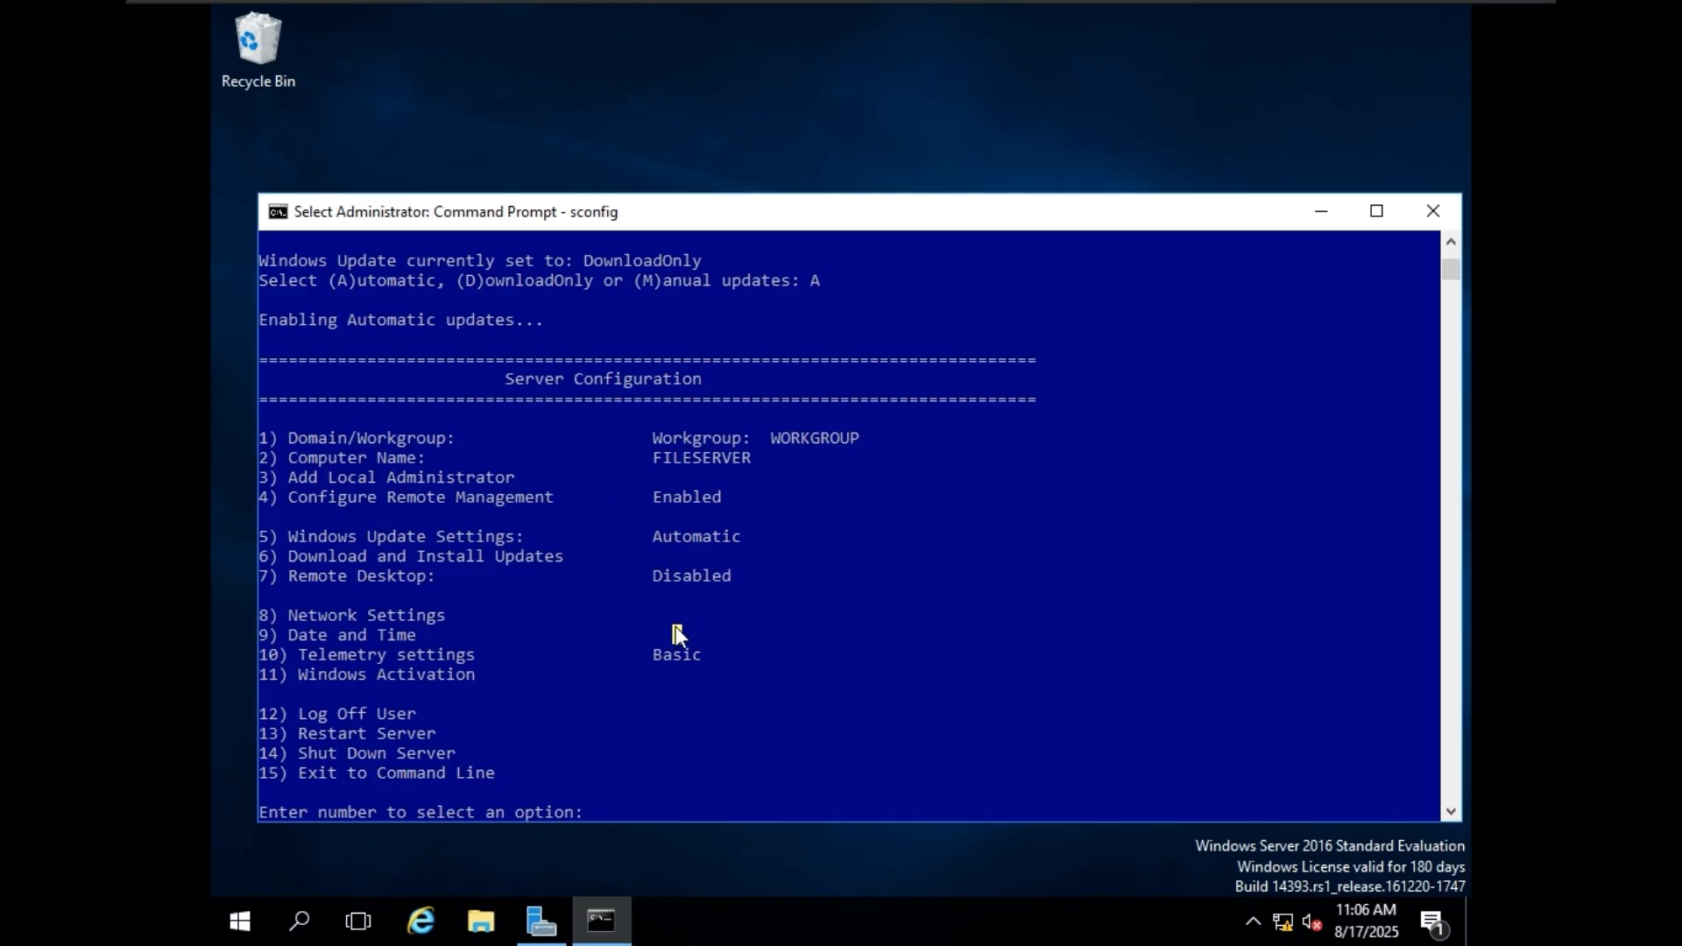
{"action": "left_click", "coordinate": [656, 534]}
{"action": "left_click_drag", "start_coordinate": [724, 534], "coordinate": [738, 534]}
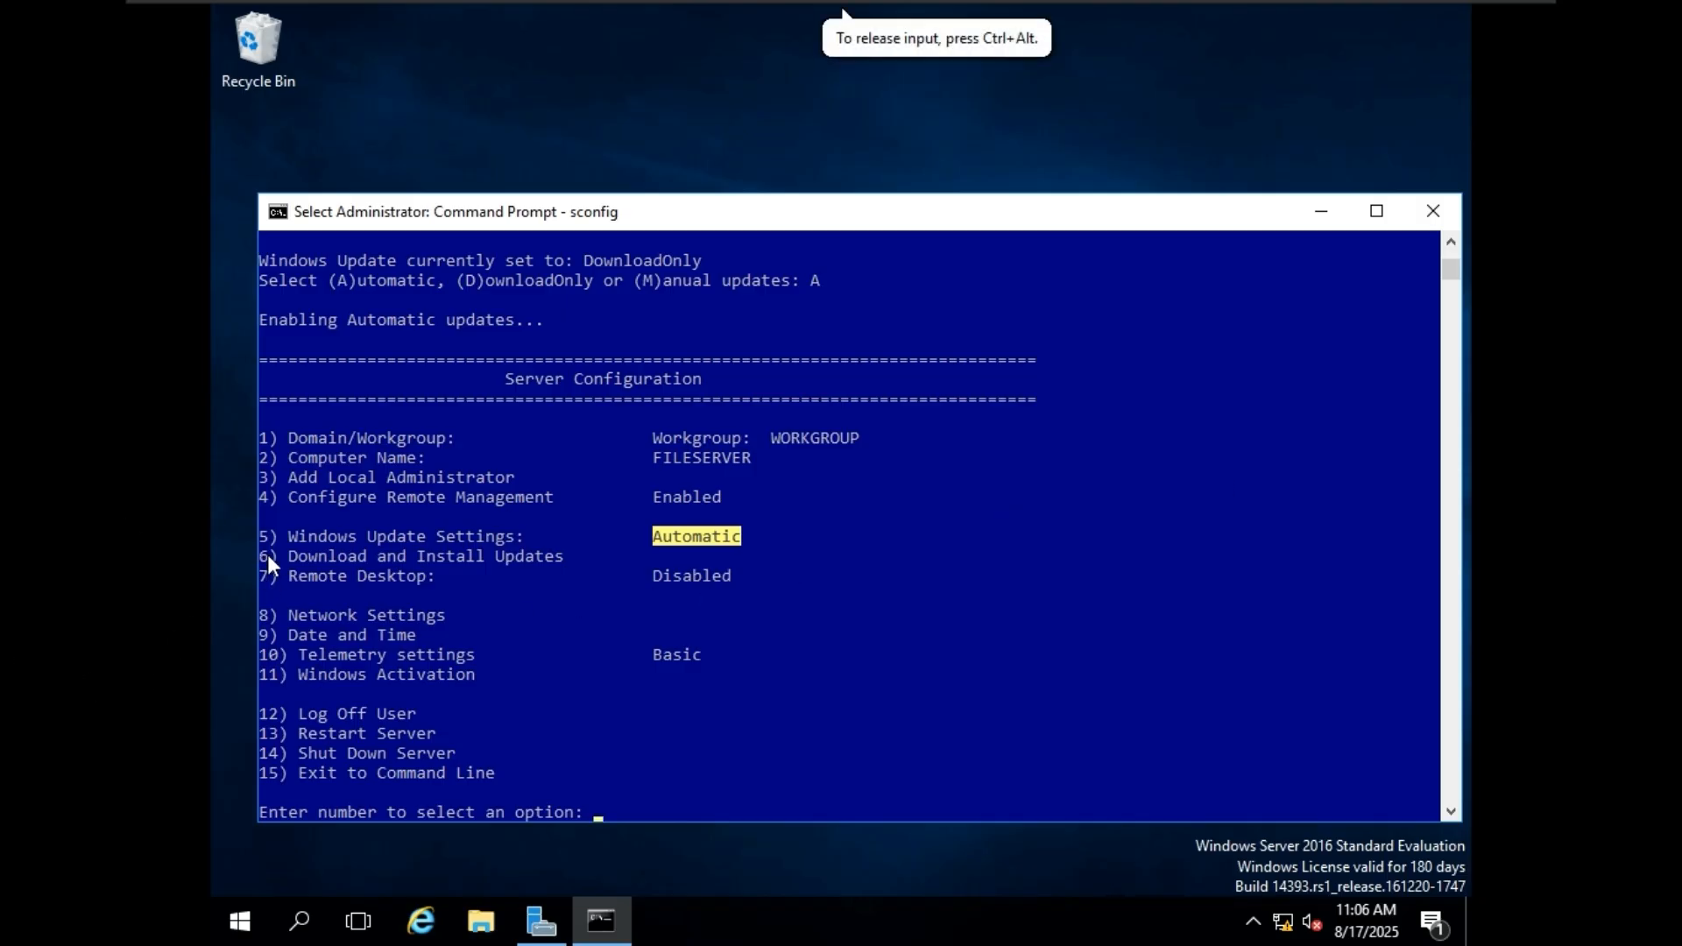
Run Download and Install Updates (option 6) and search for all updates (A).
{"action": "left_click_drag", "start_coordinate": [266, 555], "coordinate": [539, 557]}
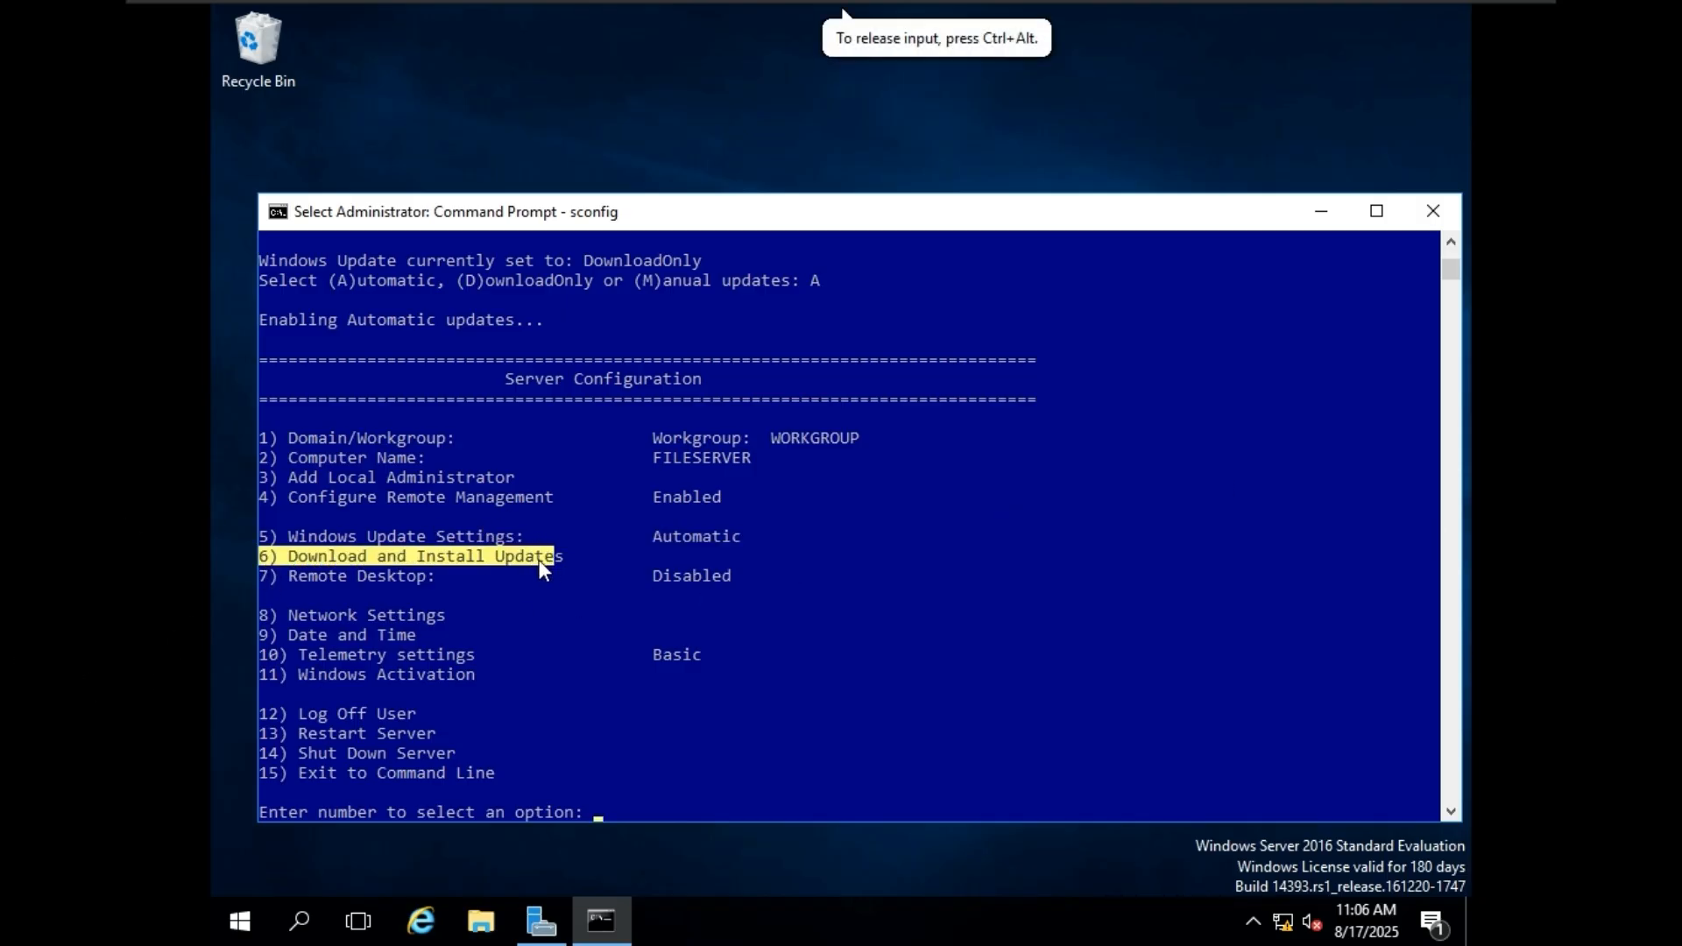
{"action": "type", "text": "6"}
{"action": "key", "text": "Return"}
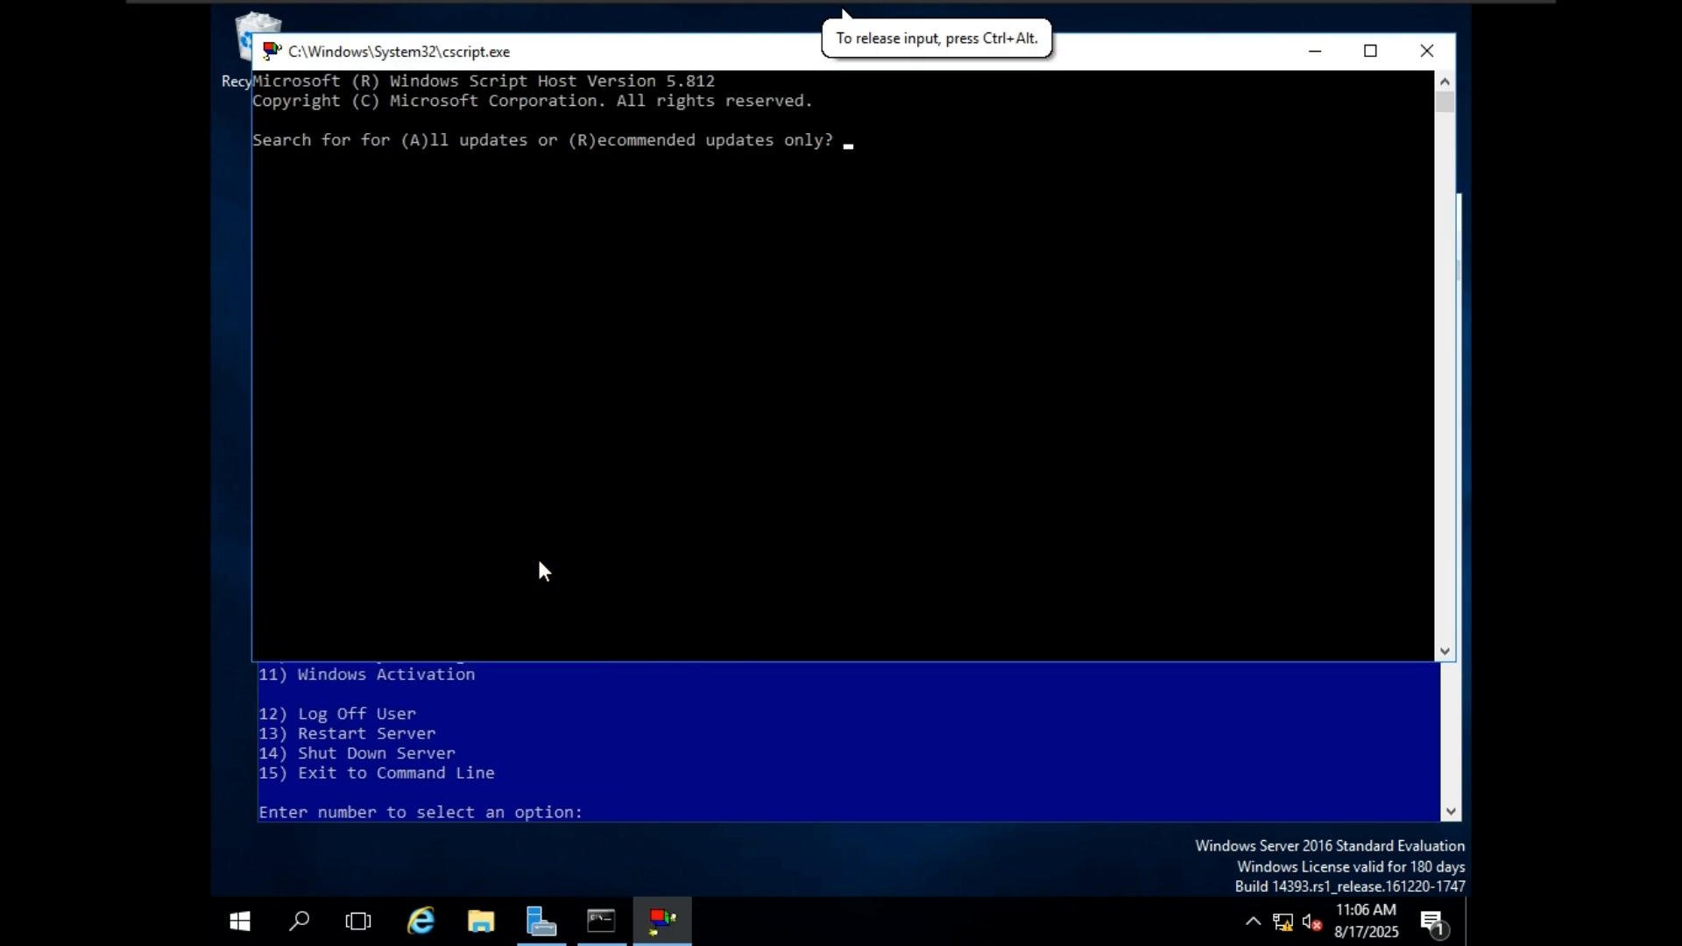
{"action": "left_click", "coordinate": [660, 277]}
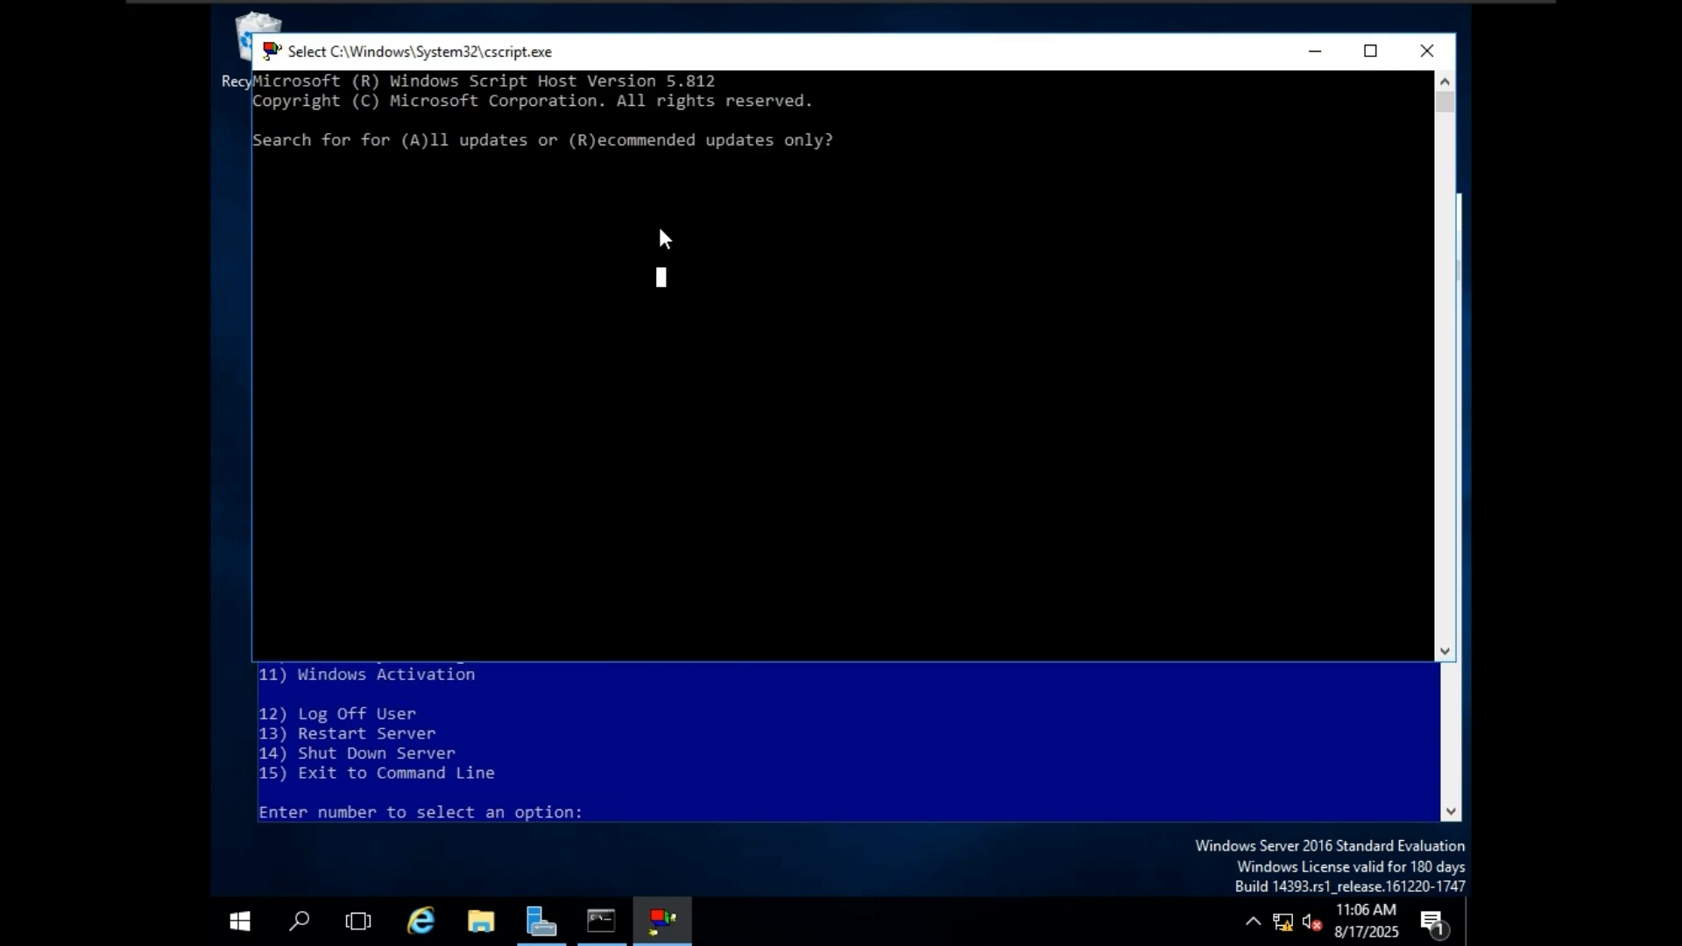
{"action": "left_click", "coordinate": [870, 140]}
{"action": "type", "text": "A"}
{"action": "key", "text": "Return"}
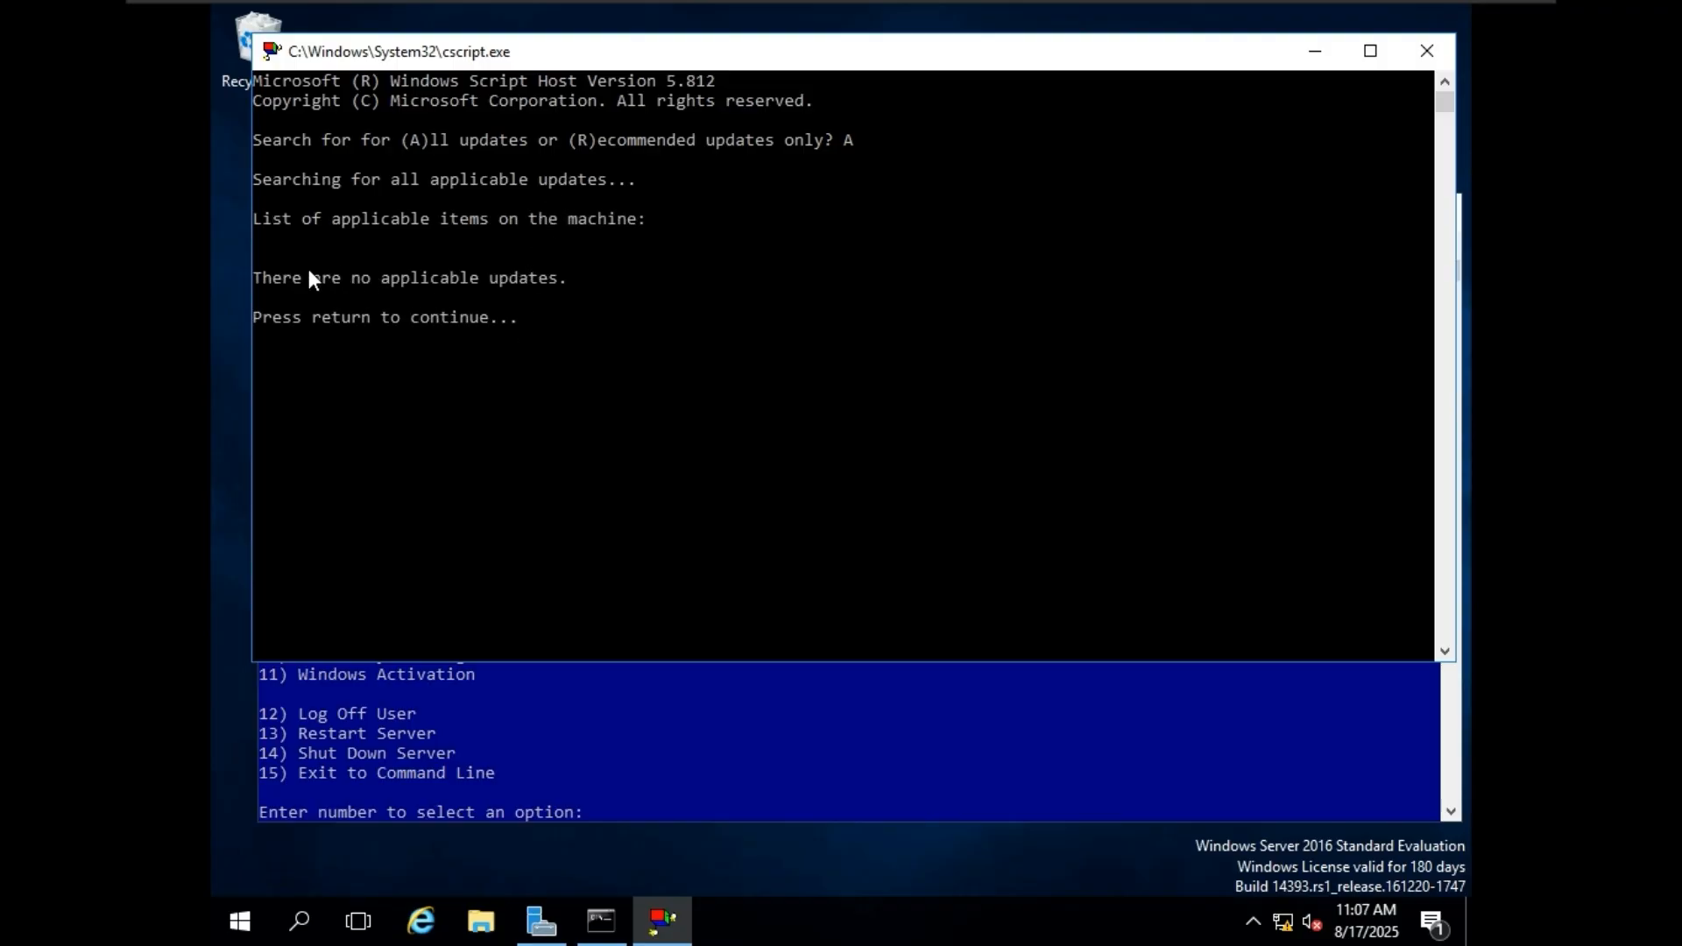
Review the update search result, close the update script and return to the sconfig main menu.
{"action": "left_click_drag", "start_coordinate": [270, 282], "coordinate": [452, 283]}
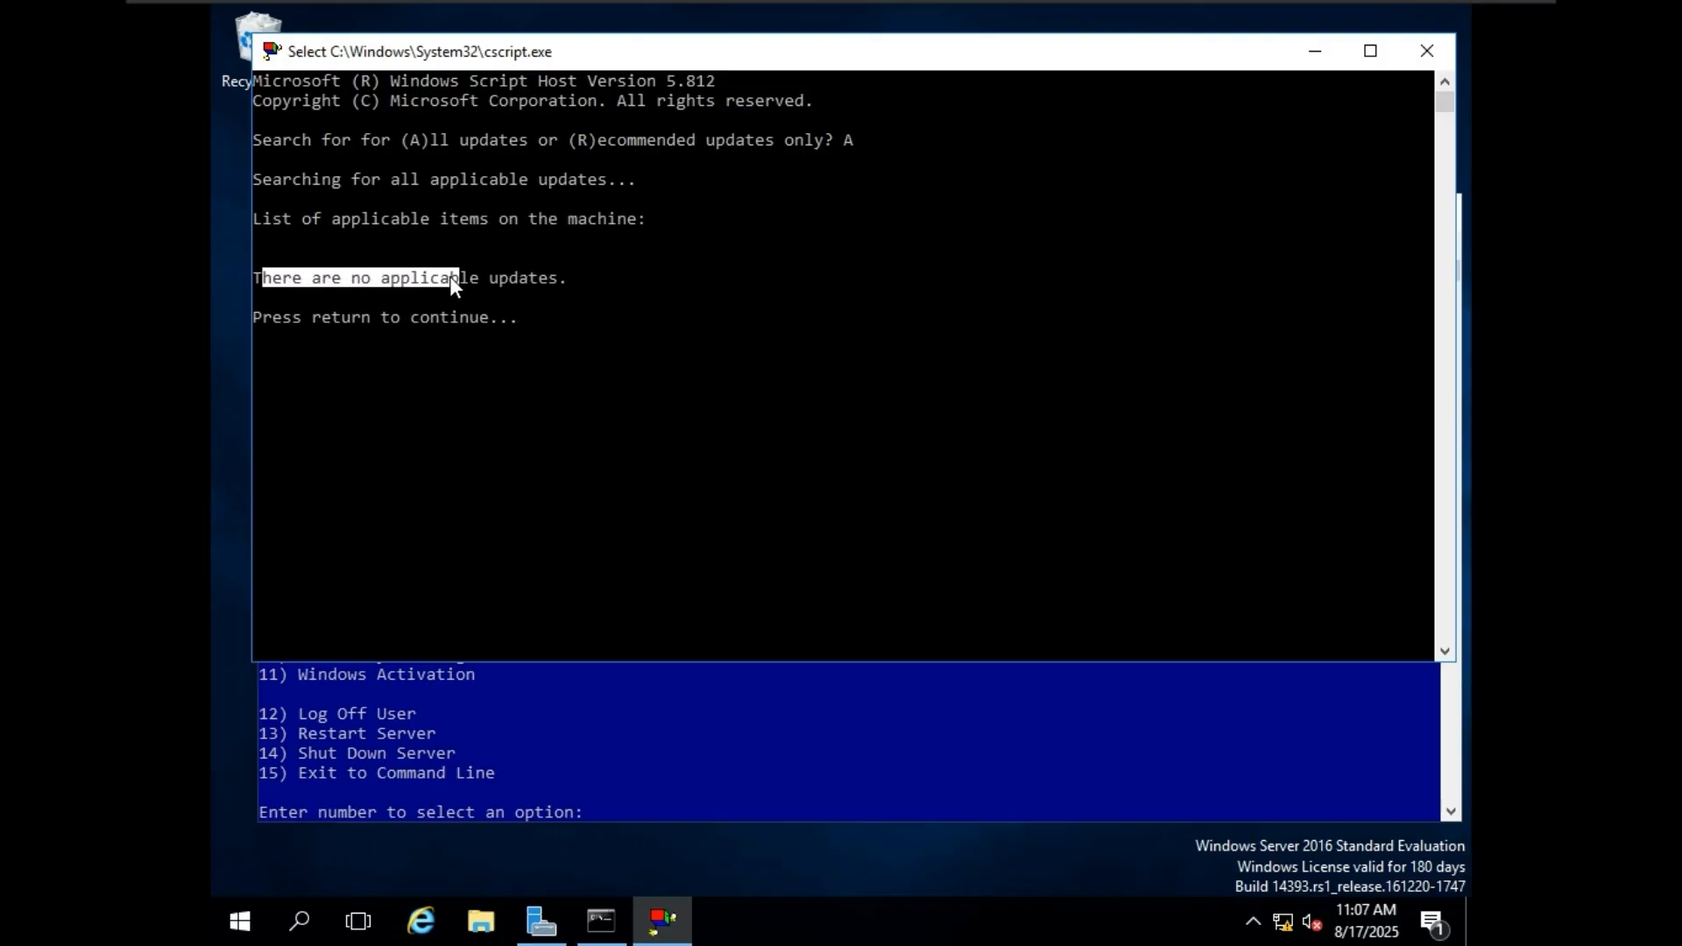
{"action": "left_click", "coordinate": [561, 260]}
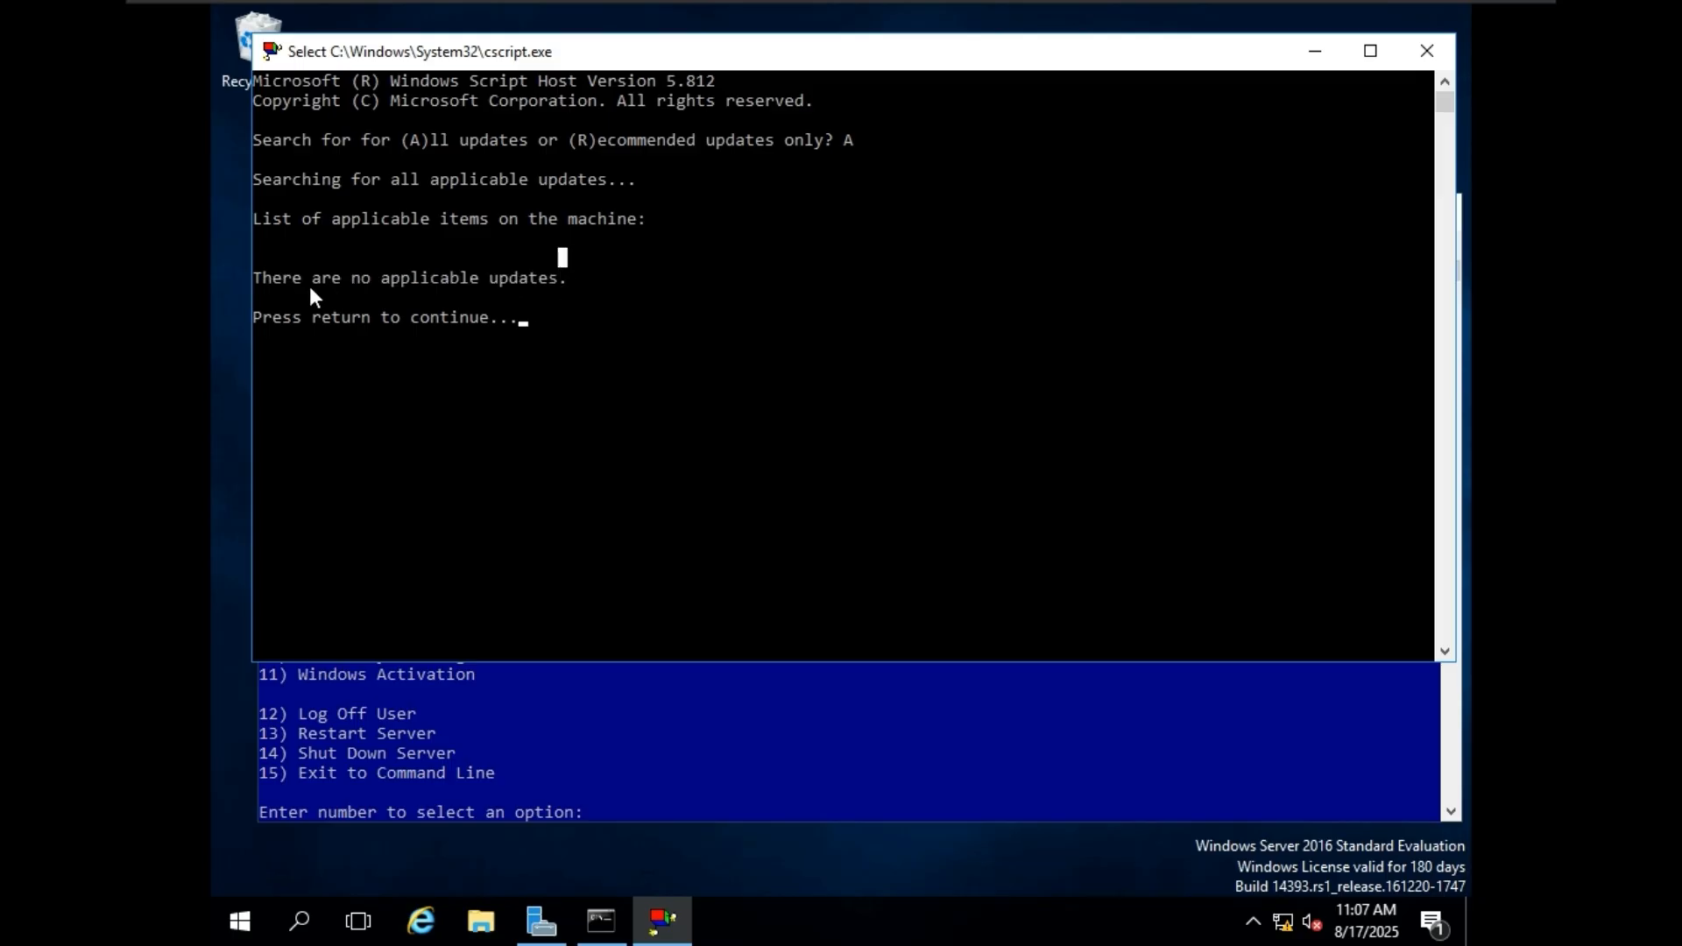
{"action": "left_click_drag", "start_coordinate": [306, 282], "coordinate": [336, 280]}
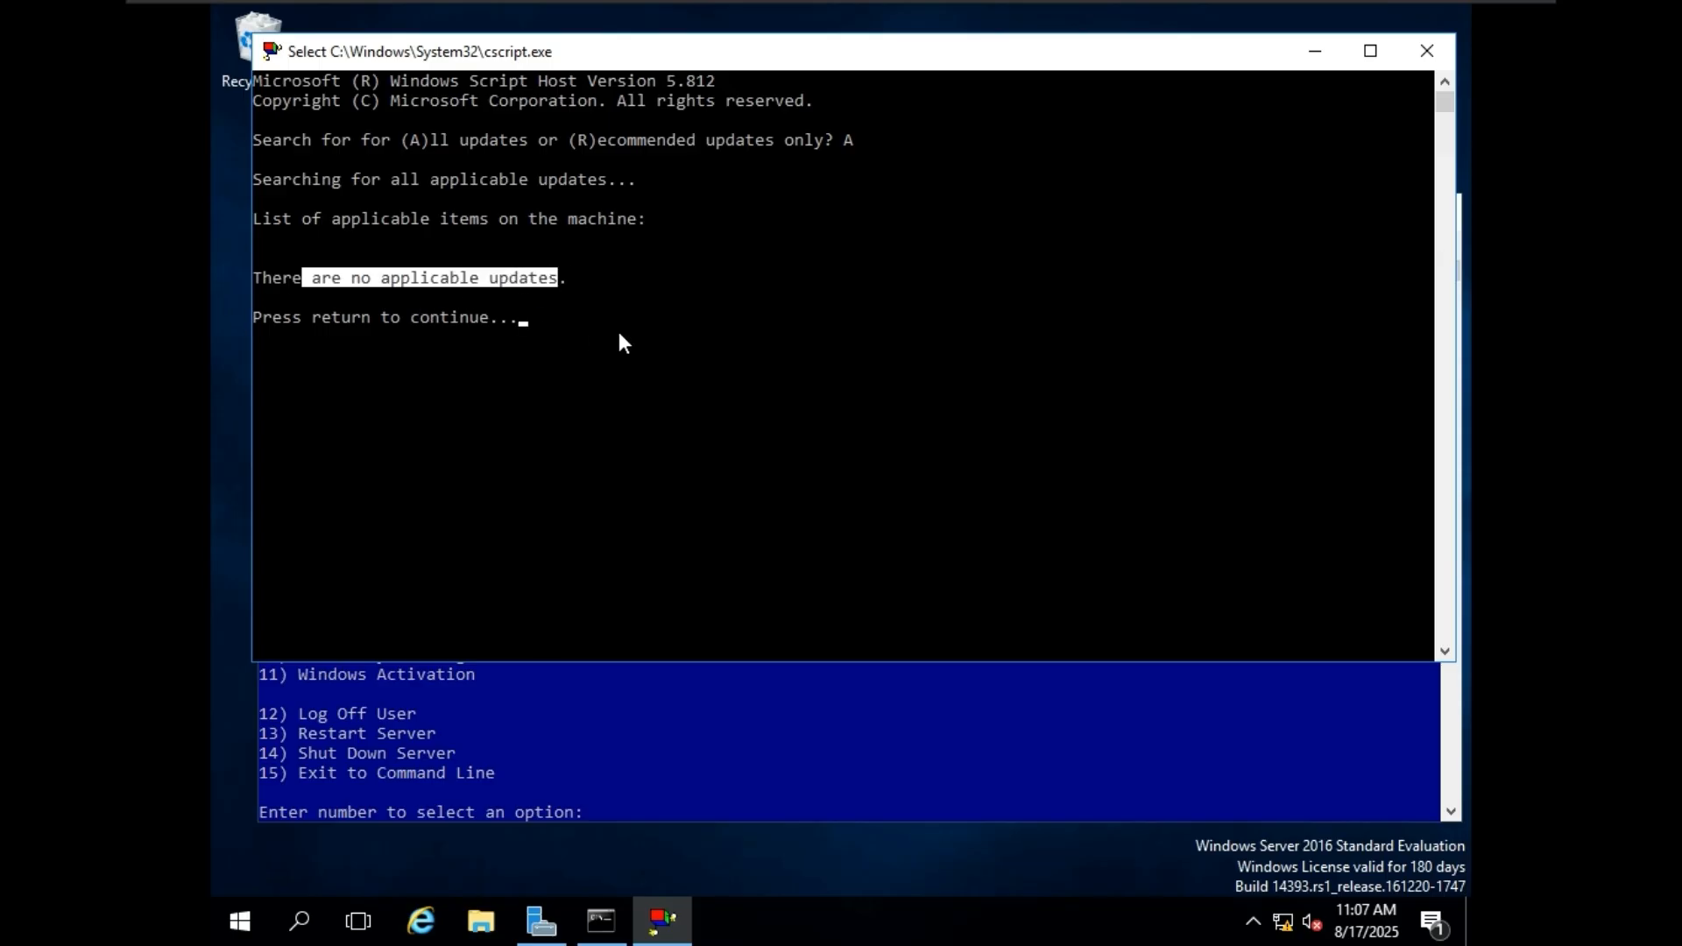
{"action": "key", "text": "Return"}
{"action": "key", "text": "Return"}
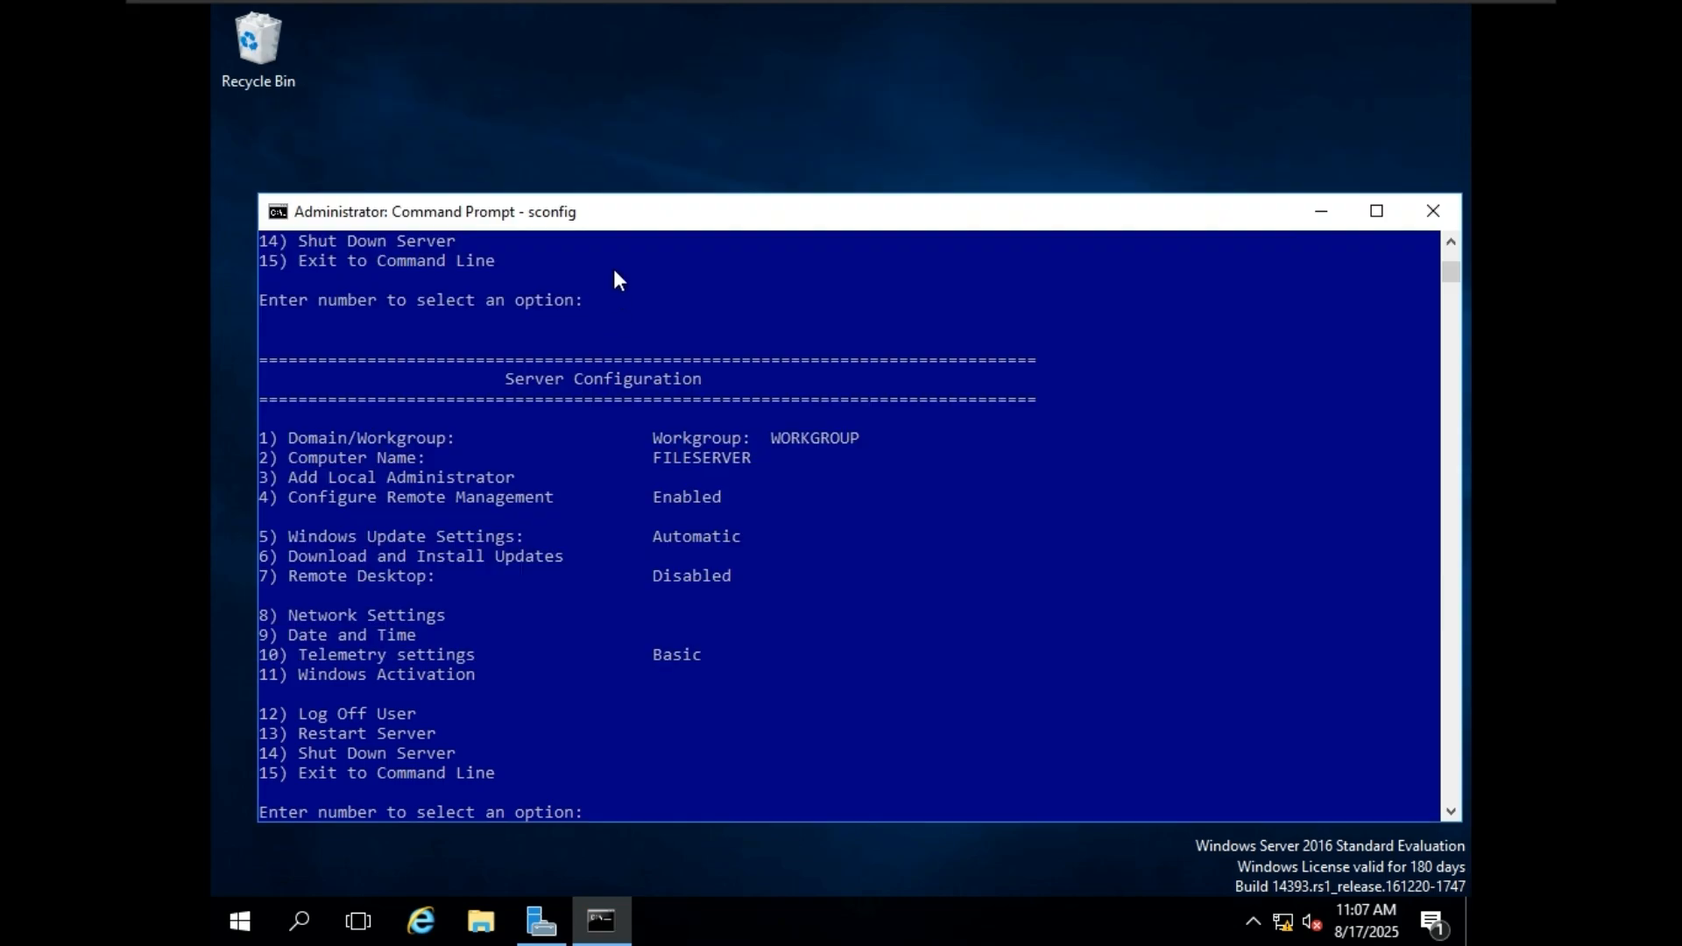
{"action": "left_click_drag", "start_coordinate": [617, 223], "coordinate": [610, 186]}
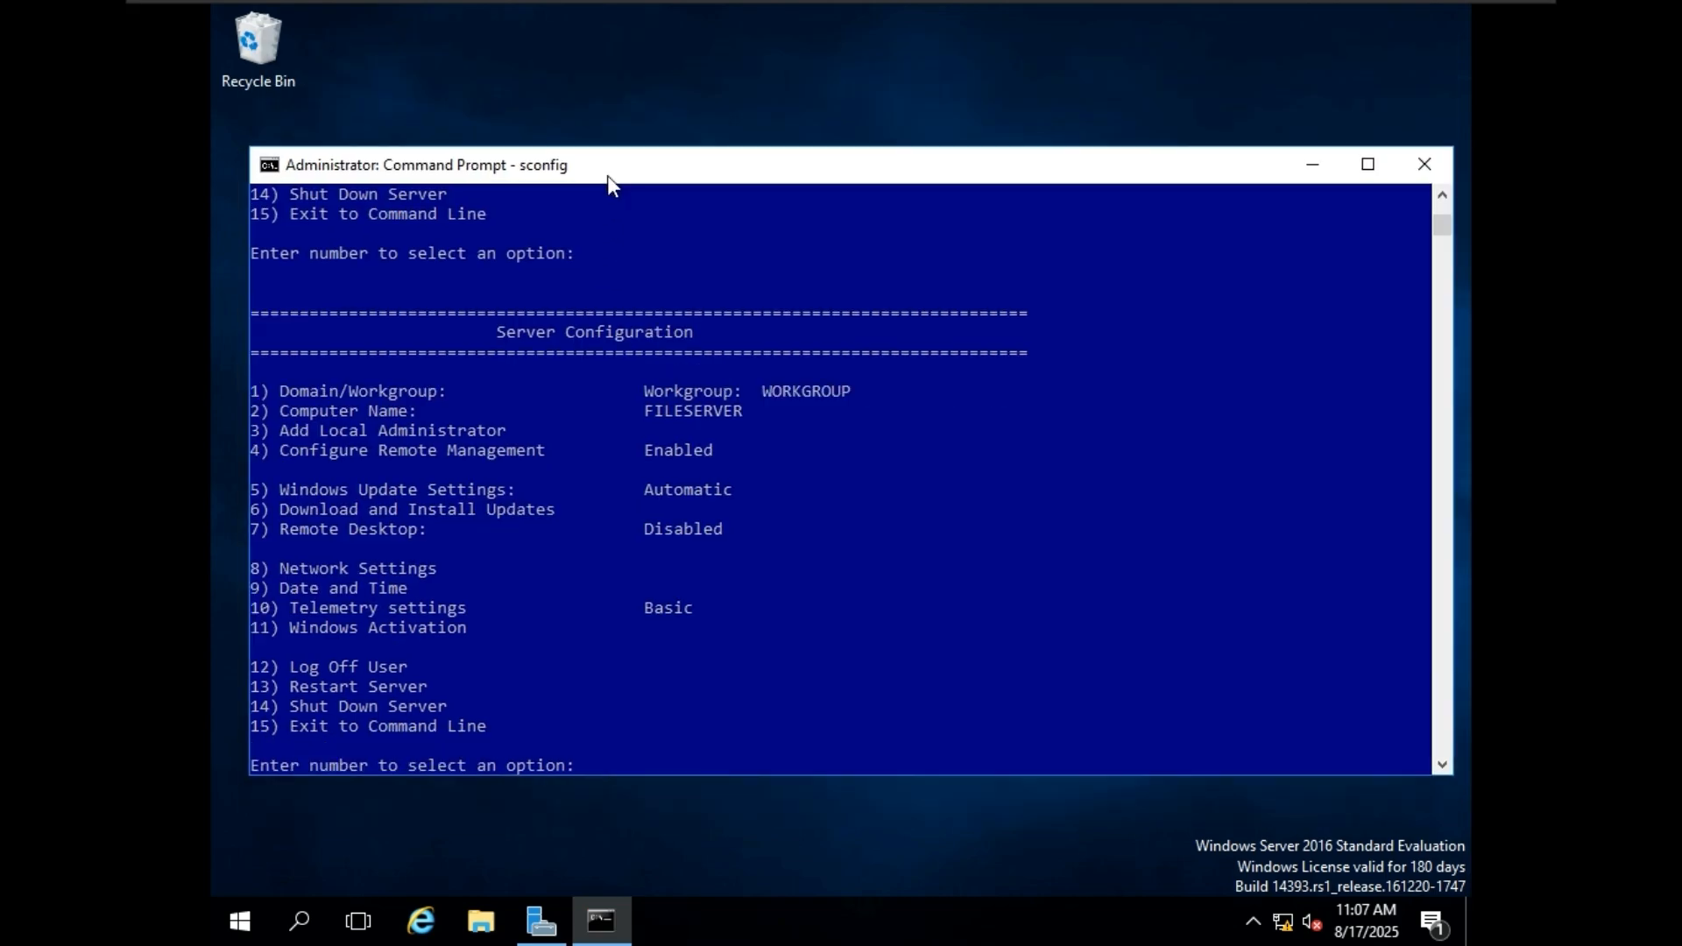